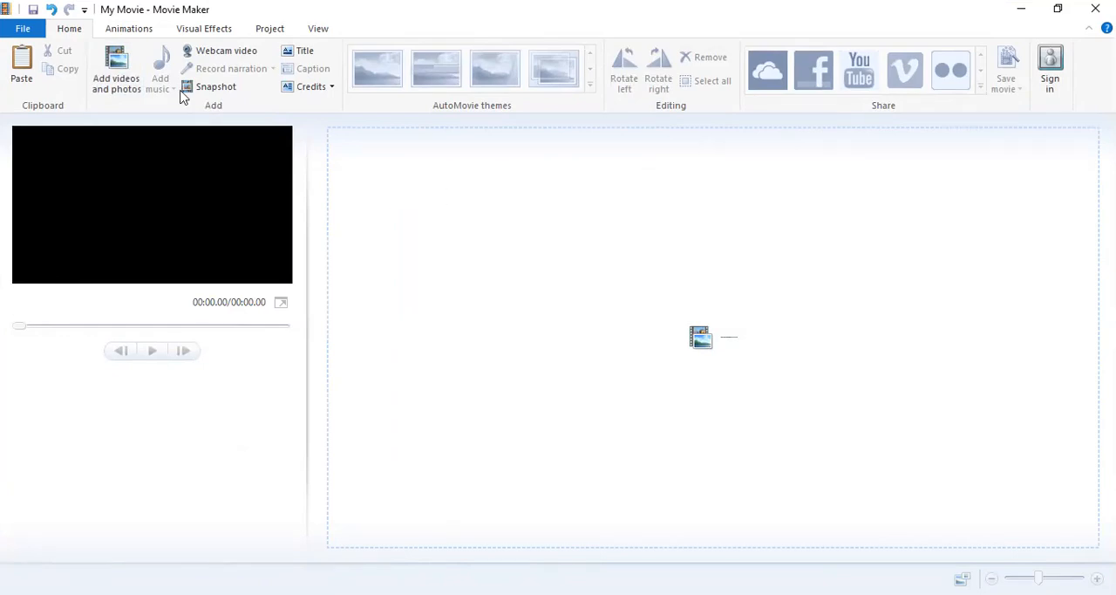
Add the TTHG (Title Slide) image from the Children's Books folder on the Desktop to the project.
{"action": "left_click", "coordinate": [122, 75]}
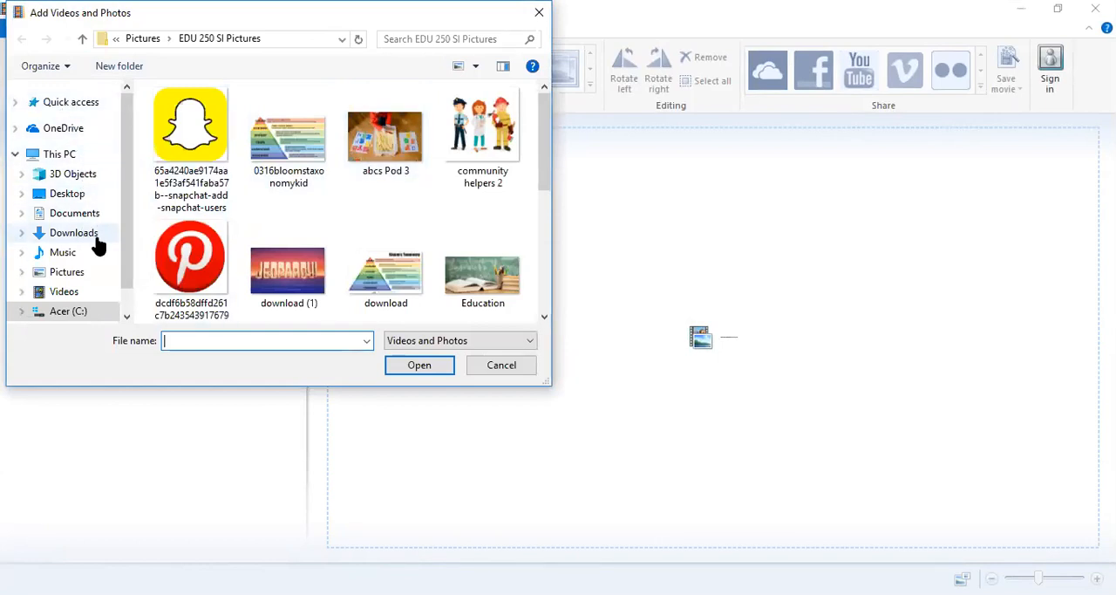
{"action": "left_click", "coordinate": [83, 195]}
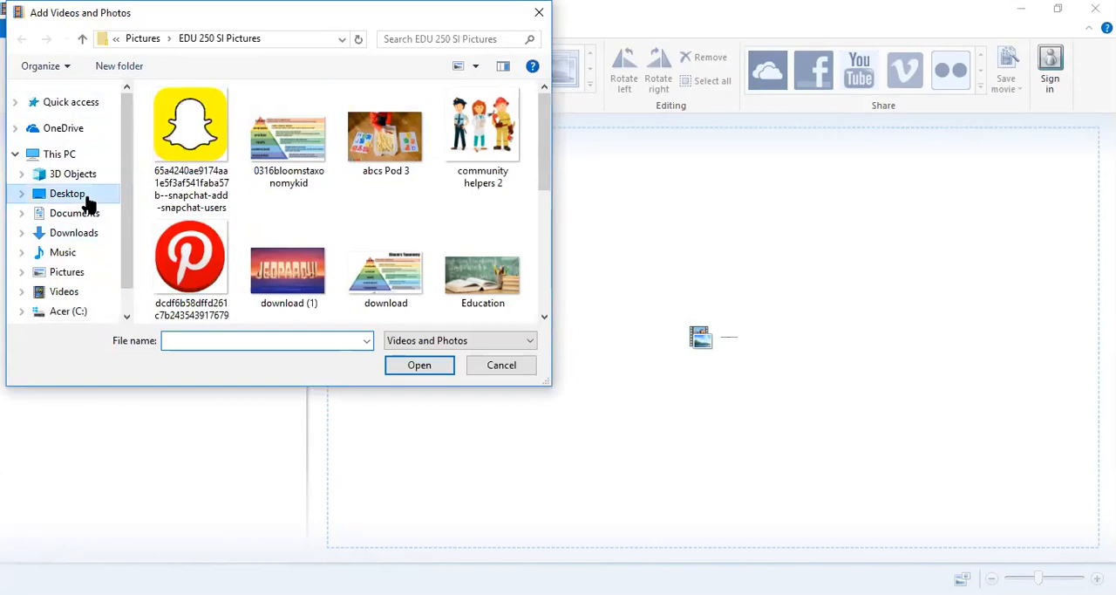
{"action": "double_click", "coordinate": [209, 131]}
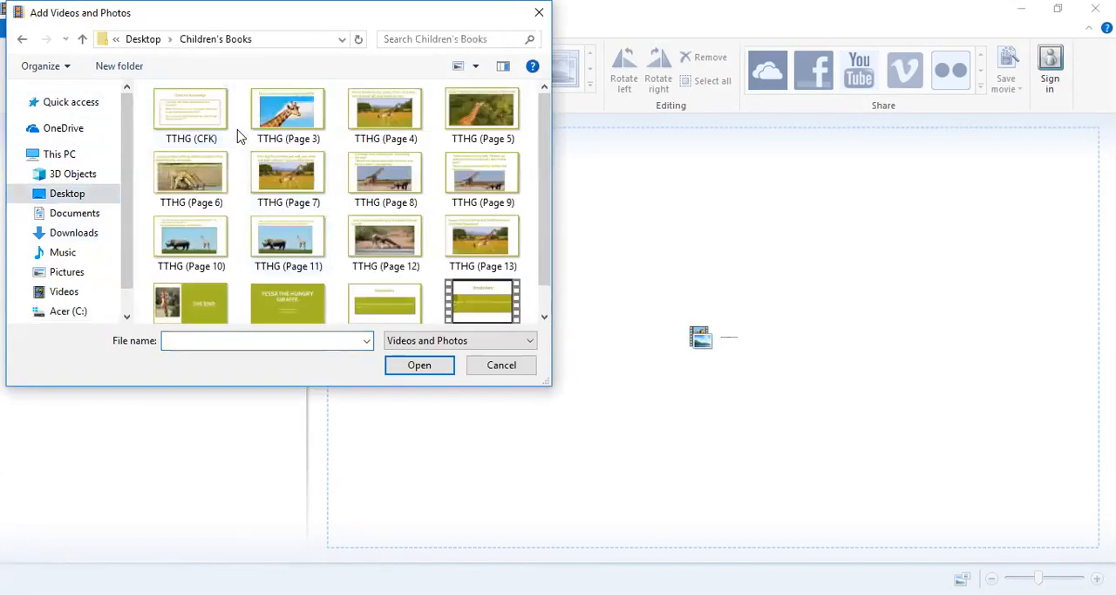
{"action": "left_click", "coordinate": [291, 301]}
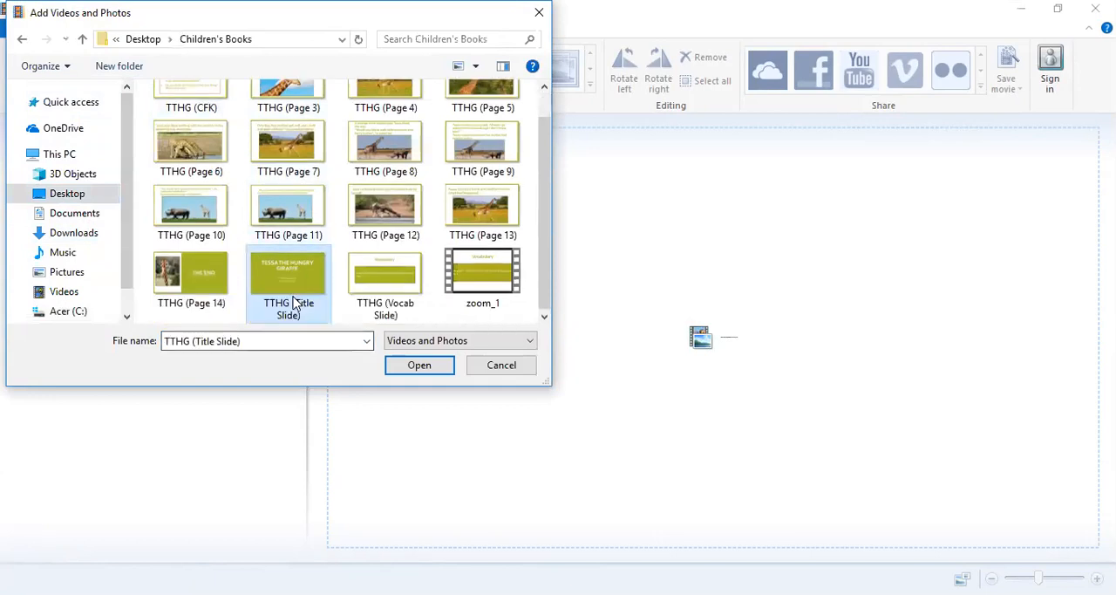
{"action": "left_click", "coordinate": [420, 365]}
Add the TTHG (Vocab Slide) and TTHG (Page 3) images after the title slide.
{"action": "left_click", "coordinate": [129, 66]}
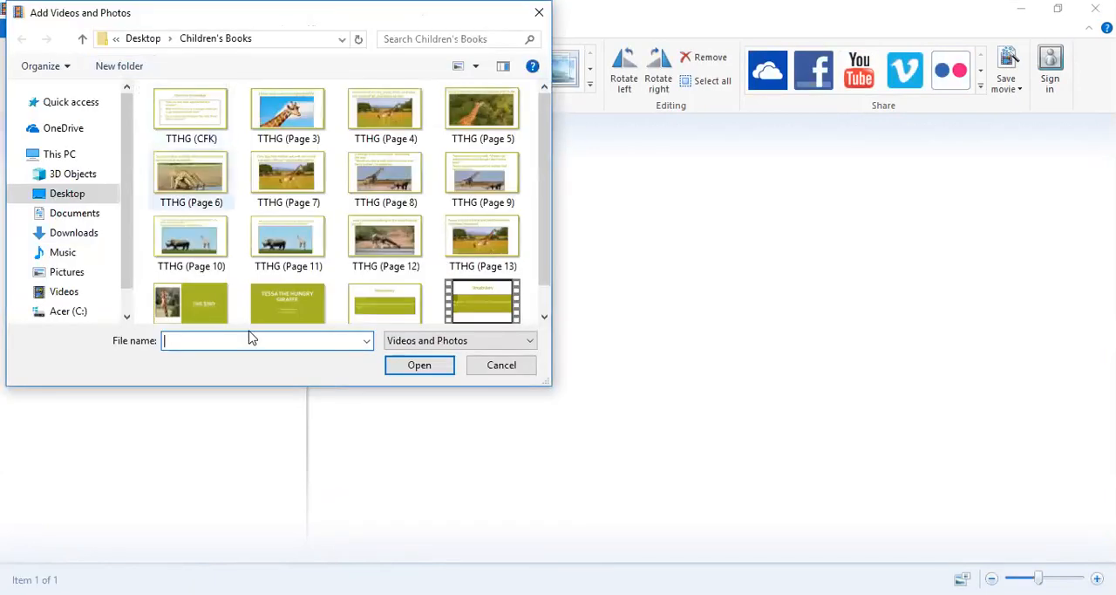
{"action": "scroll", "coordinate": [389, 295], "scroll_direction": "down", "scroll_amount": 1}
{"action": "double_click", "coordinate": [392, 300]}
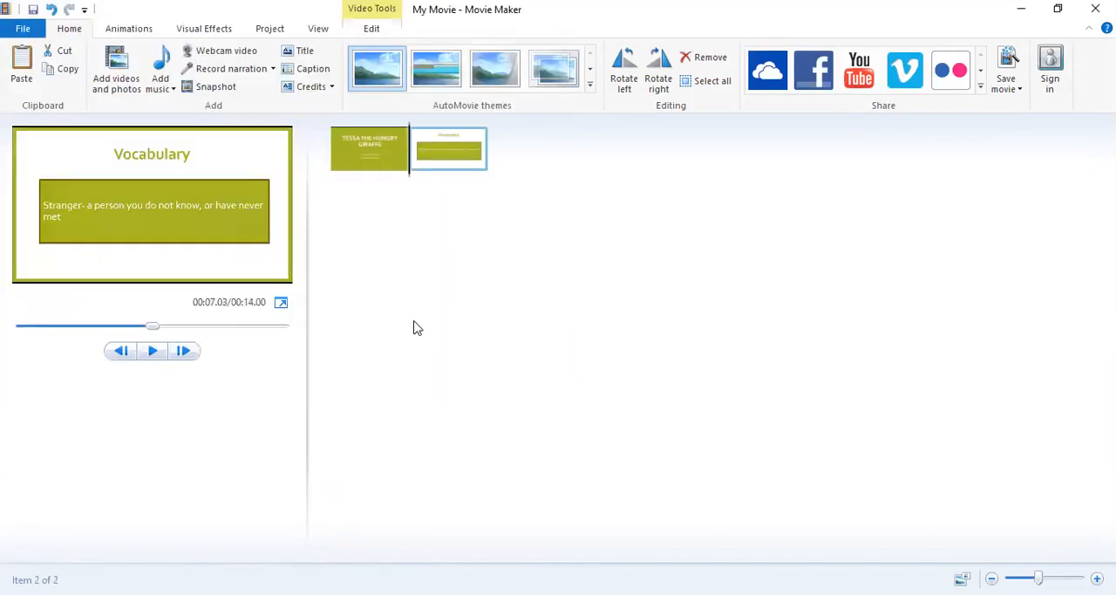
{"action": "left_click", "coordinate": [96, 73]}
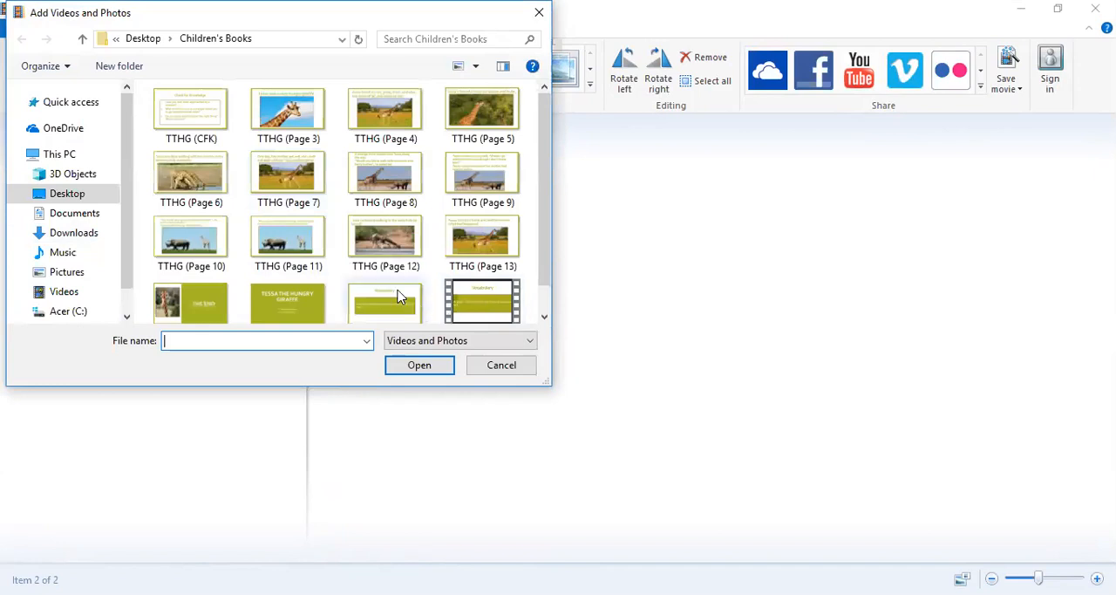
{"action": "scroll", "coordinate": [381, 289], "scroll_direction": "down", "scroll_amount": 1}
{"action": "scroll", "coordinate": [381, 289], "scroll_direction": "up", "scroll_amount": 1}
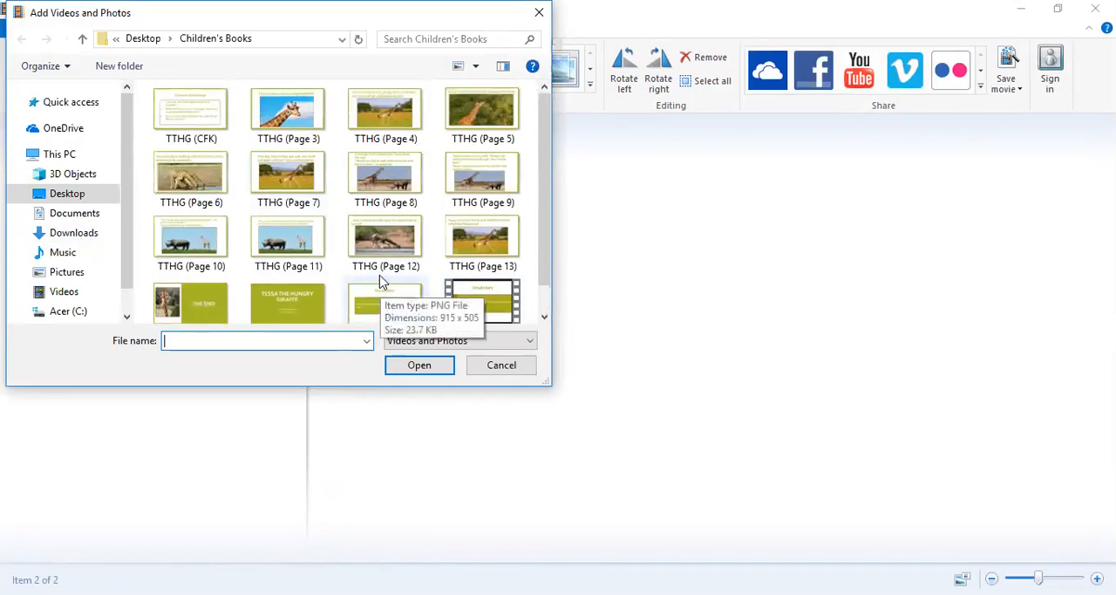
{"action": "left_click", "coordinate": [292, 125]}
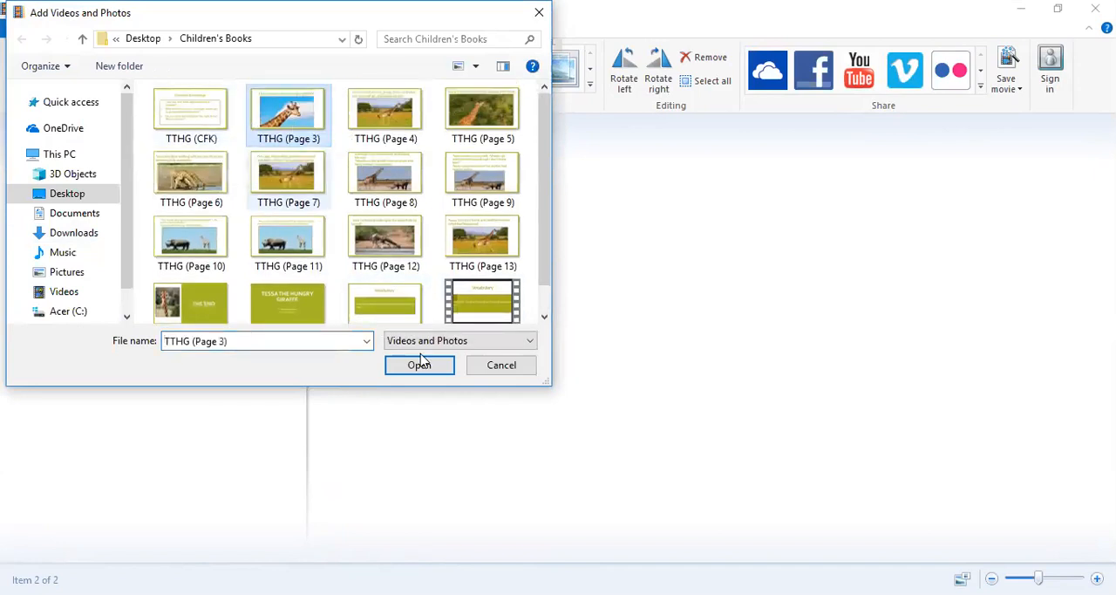
{"action": "left_click", "coordinate": [438, 373]}
Add the TTHG (Page 4) and TTHG (Page 5) images to the end of the storyboard, in that order.
{"action": "left_click", "coordinate": [133, 77]}
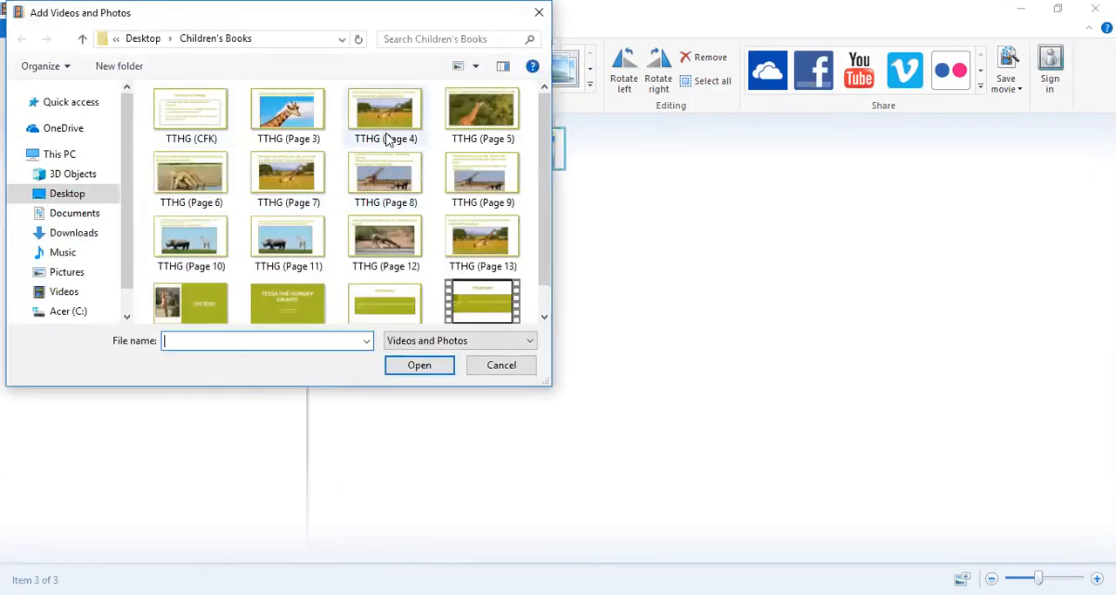
{"action": "left_click", "coordinate": [397, 126]}
{"action": "left_click", "coordinate": [406, 366]}
{"action": "left_click", "coordinate": [116, 64]}
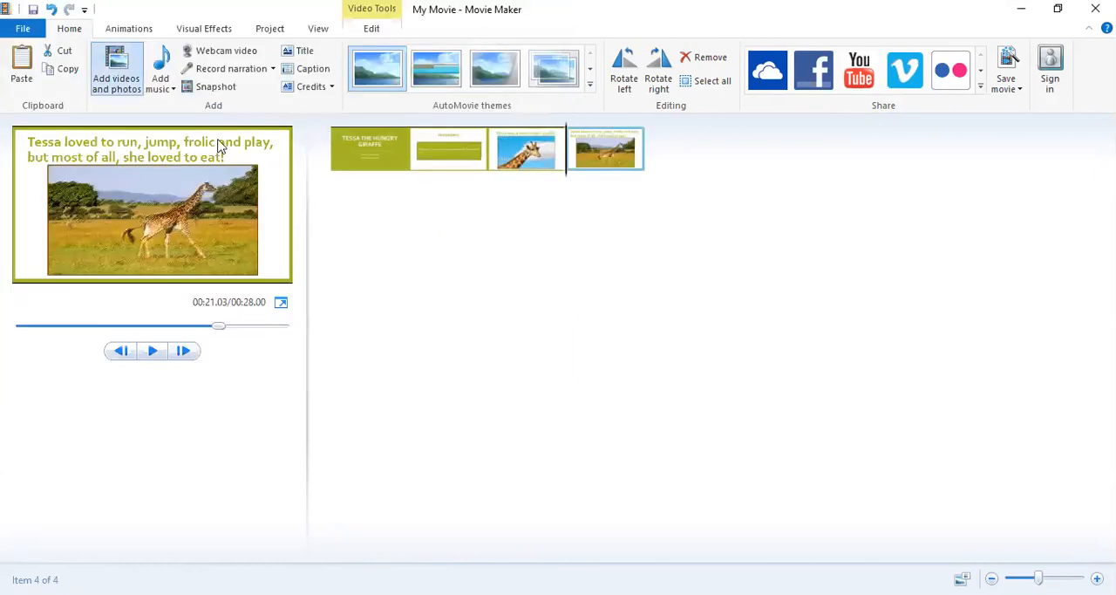
{"action": "left_click", "coordinate": [482, 109]}
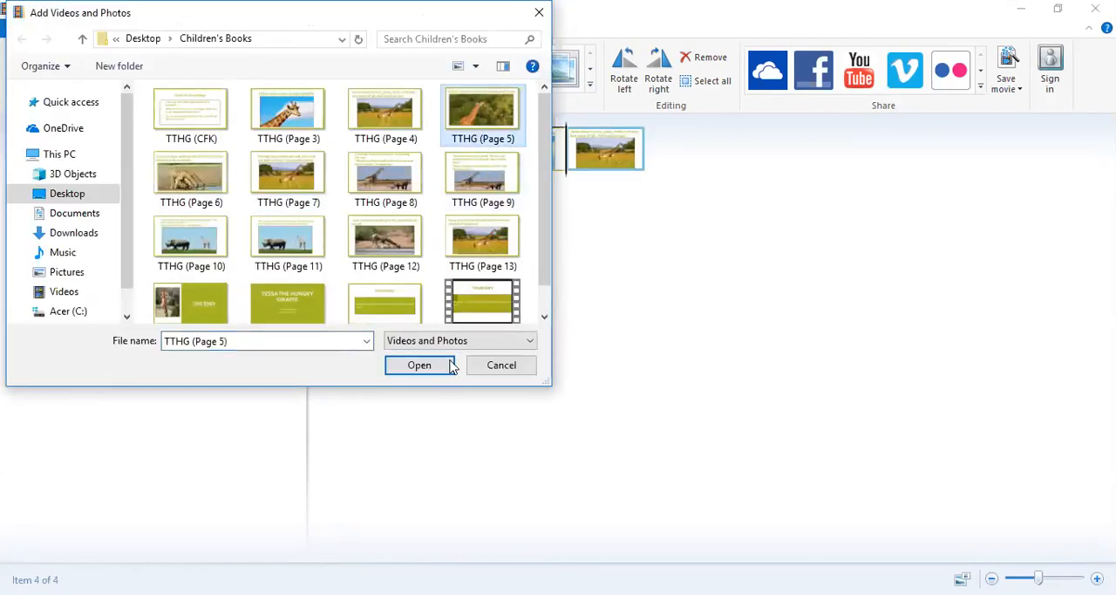
{"action": "left_click", "coordinate": [438, 367]}
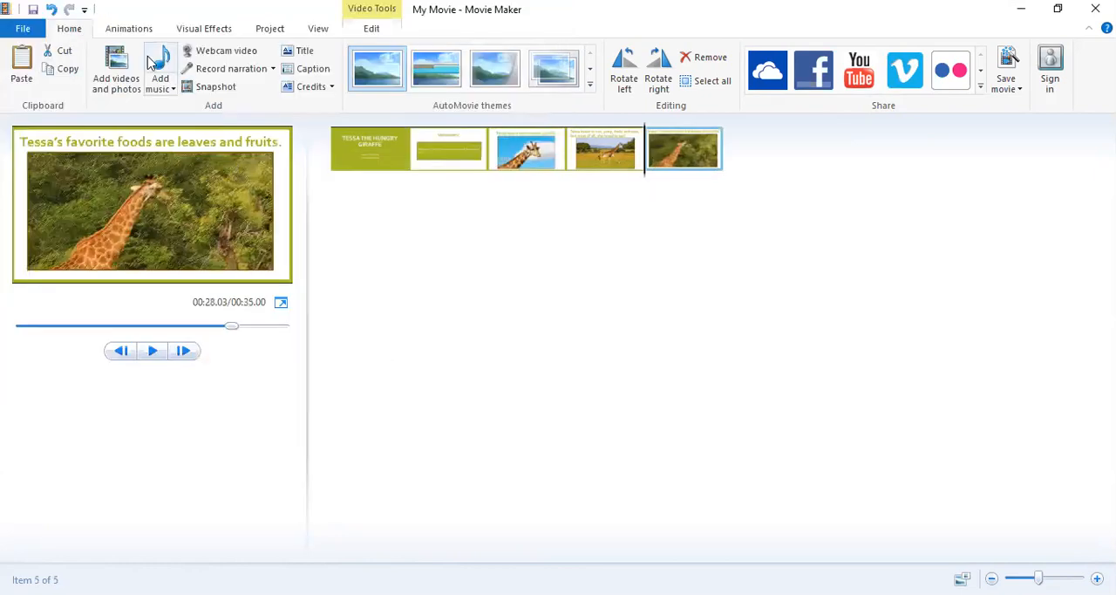
Add the TTHG (Page 6) and TTHG (Page 7) images to the end of the storyboard, in that order.
{"action": "left_click", "coordinate": [120, 68]}
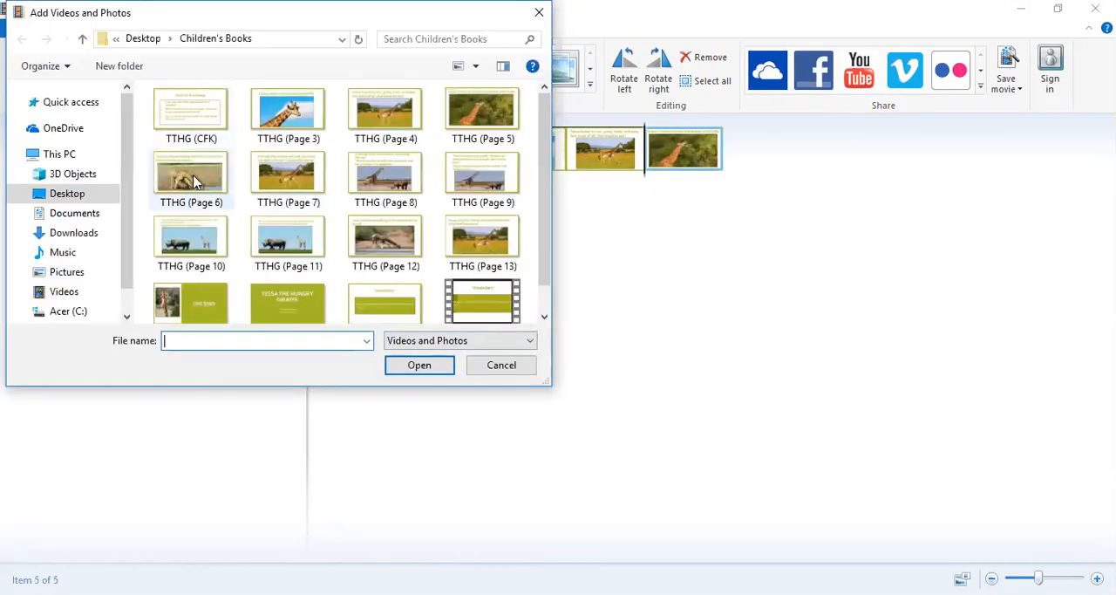
{"action": "left_click", "coordinate": [191, 178]}
{"action": "left_click", "coordinate": [394, 370]}
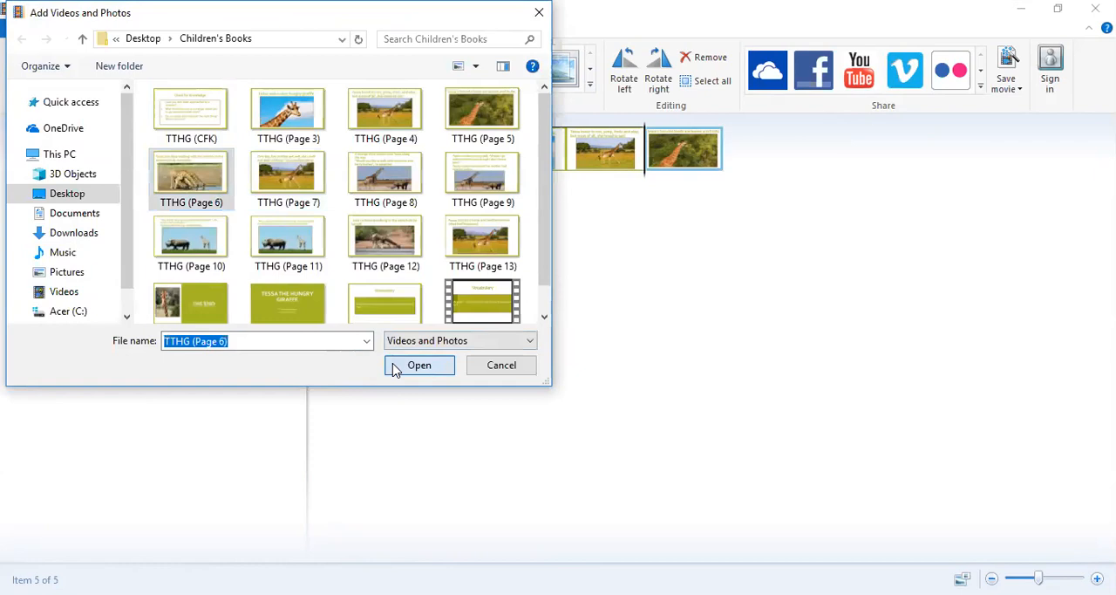
{"action": "left_click", "coordinate": [112, 63]}
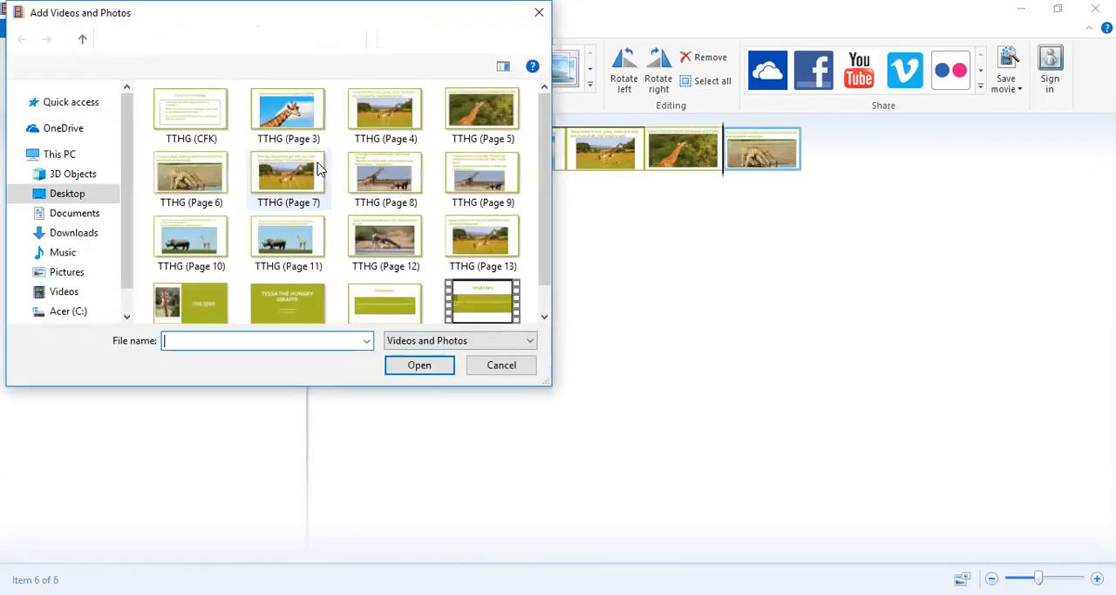
{"action": "left_click", "coordinate": [310, 183]}
{"action": "left_click", "coordinate": [417, 367]}
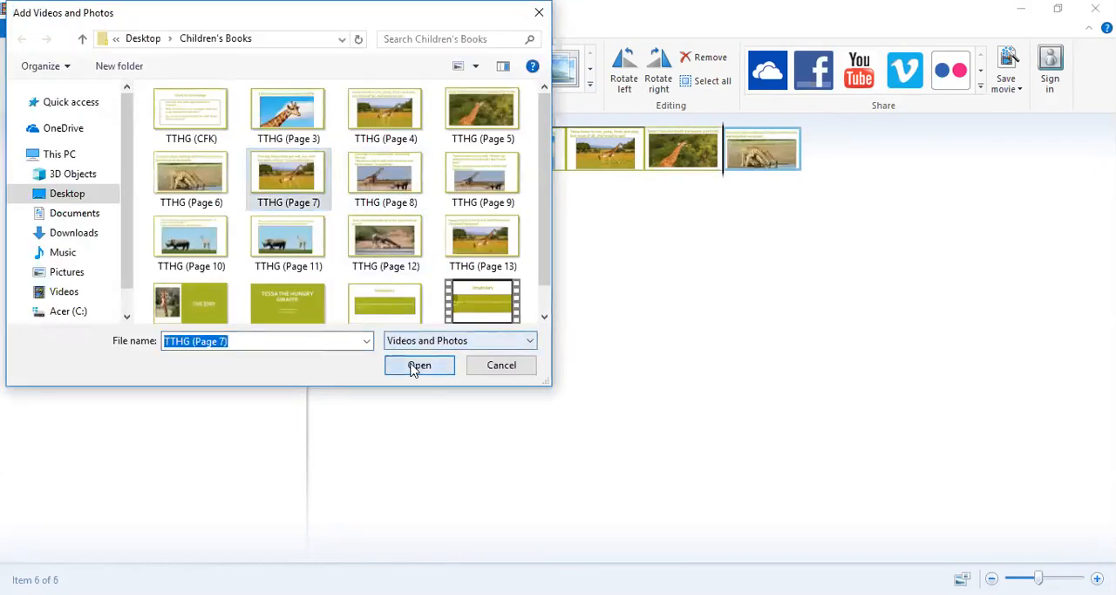
Add the TTHG (Page 8) and TTHG (Page 9) images to the end of the storyboard, in that order.
{"action": "left_click", "coordinate": [116, 74]}
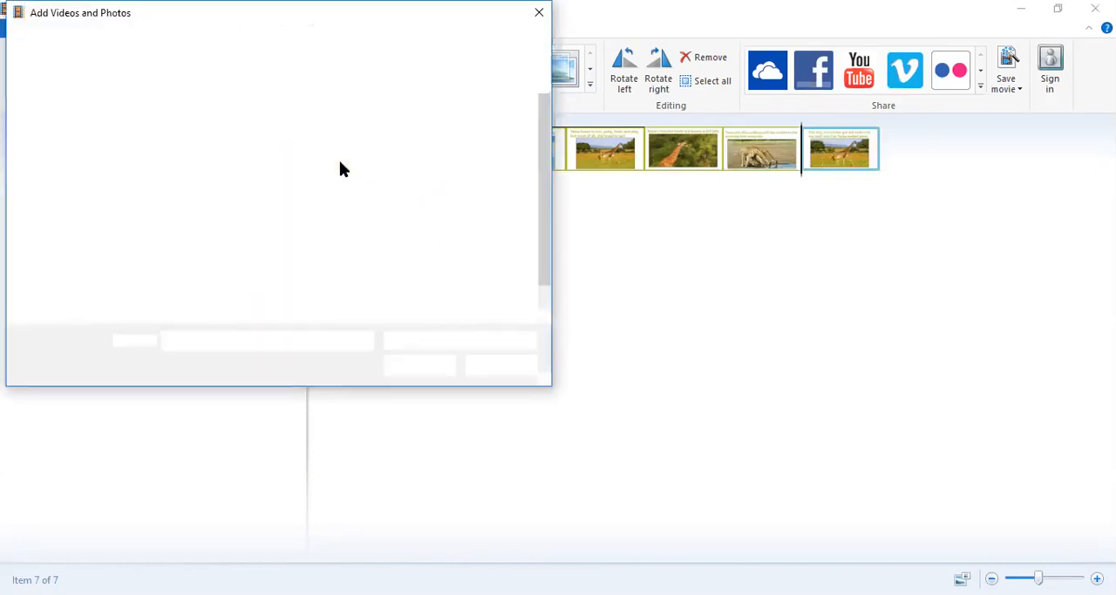
{"action": "left_click", "coordinate": [408, 193]}
{"action": "left_click", "coordinate": [426, 364]}
{"action": "left_click", "coordinate": [116, 65]}
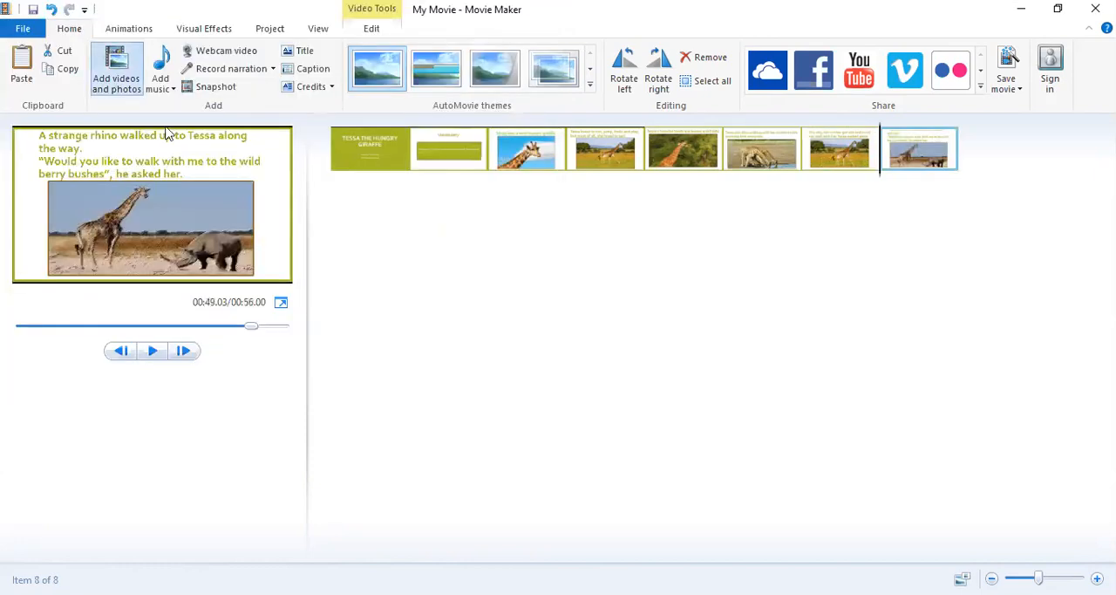
{"action": "left_click", "coordinate": [493, 201]}
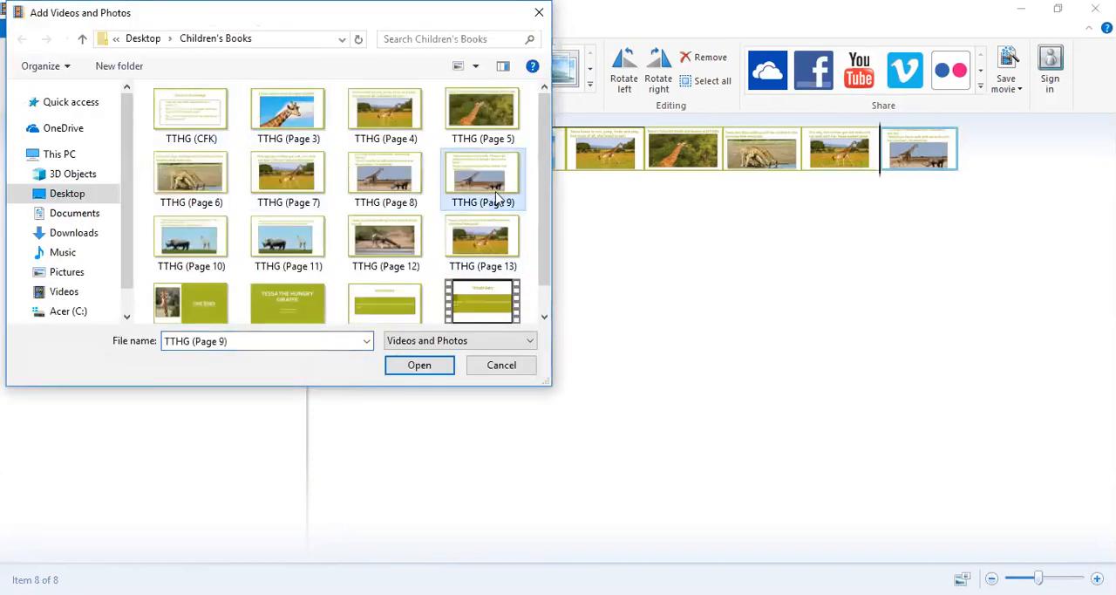
{"action": "left_click", "coordinate": [418, 369]}
Add the TTHG (Page 10) and TTHG (Page 11) images to the end of the storyboard, in that order.
{"action": "left_click", "coordinate": [122, 68]}
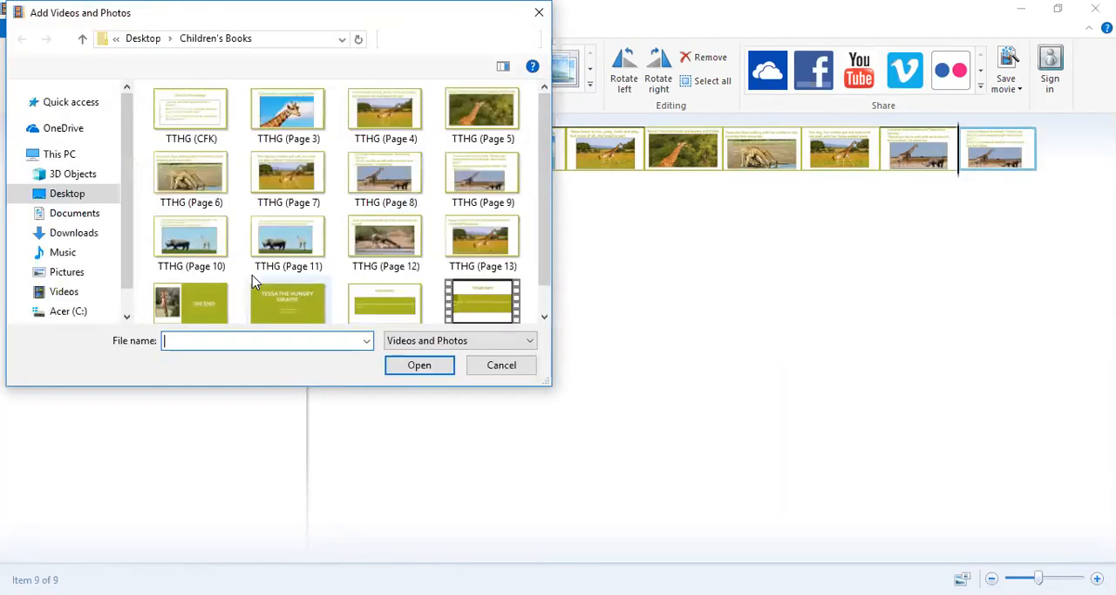
{"action": "double_click", "coordinate": [190, 237]}
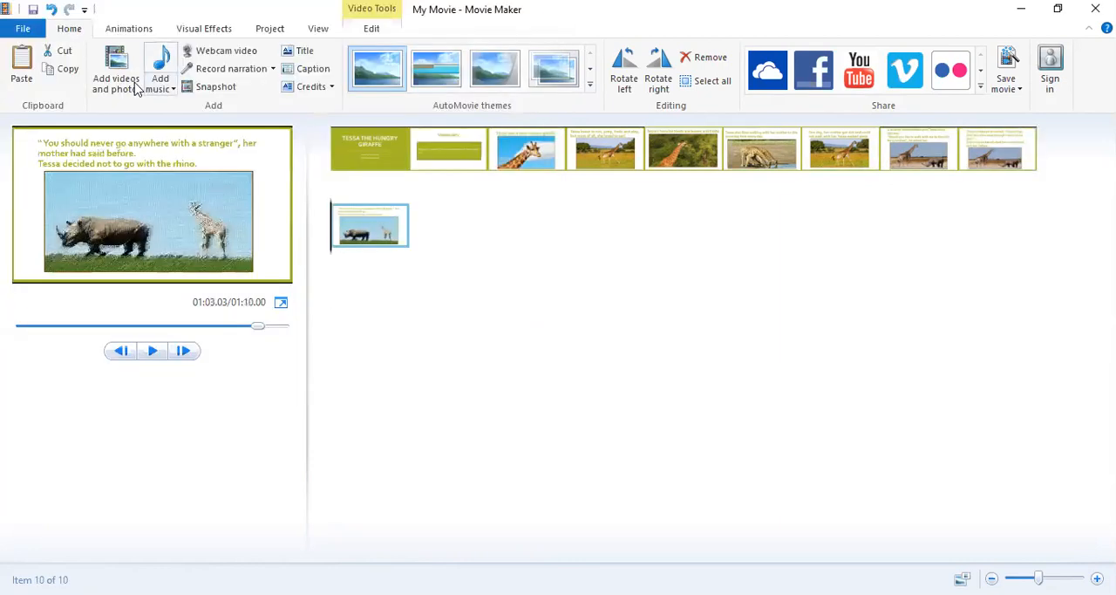
{"action": "left_click", "coordinate": [123, 87]}
{"action": "left_click", "coordinate": [283, 253]}
{"action": "left_click", "coordinate": [401, 368]}
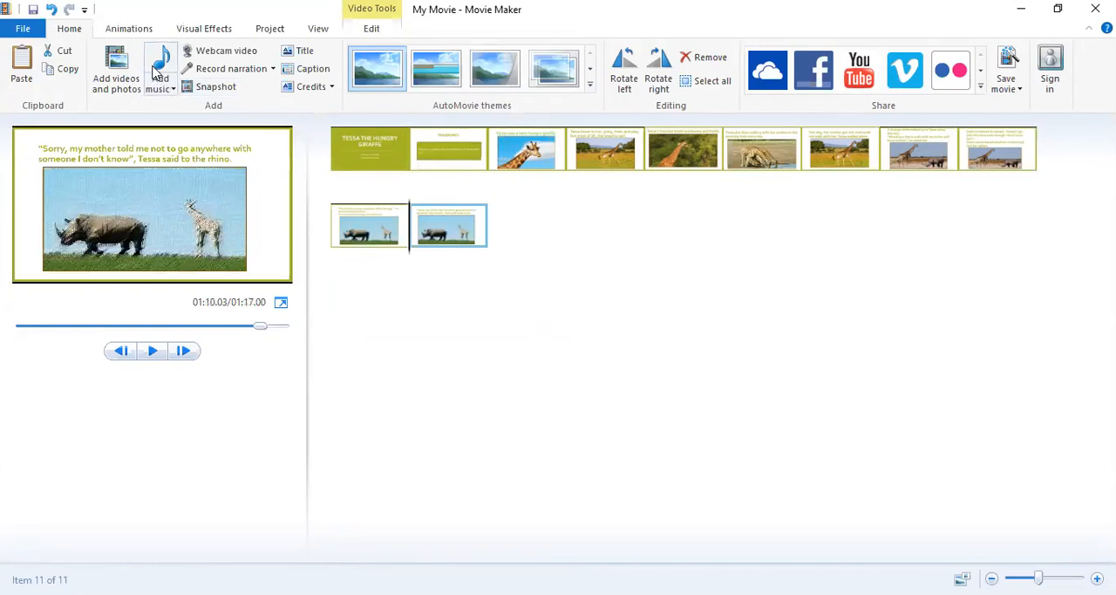
Add the TTHG (Page 12) and TTHG (Page 13) images to the end of the storyboard, in that order.
{"action": "left_click", "coordinate": [133, 87]}
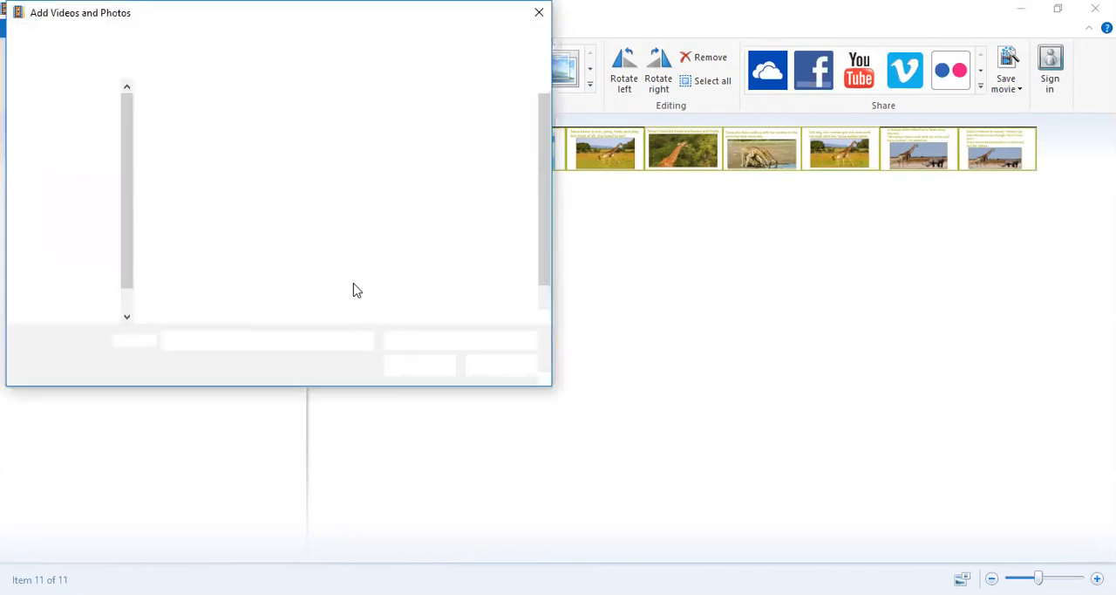
{"action": "double_click", "coordinate": [377, 257]}
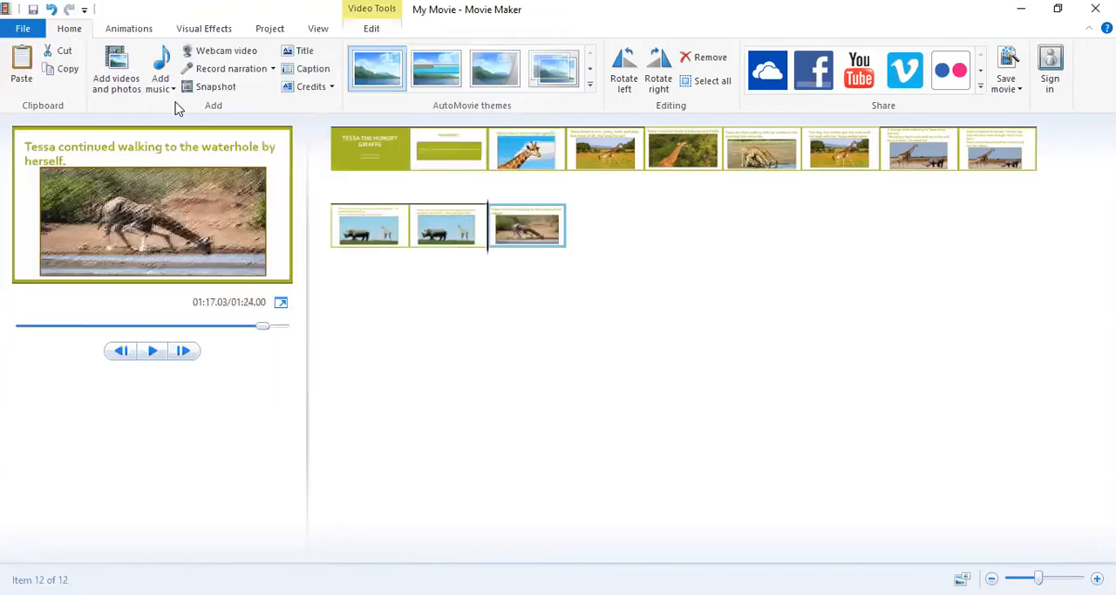
{"action": "left_click", "coordinate": [144, 77]}
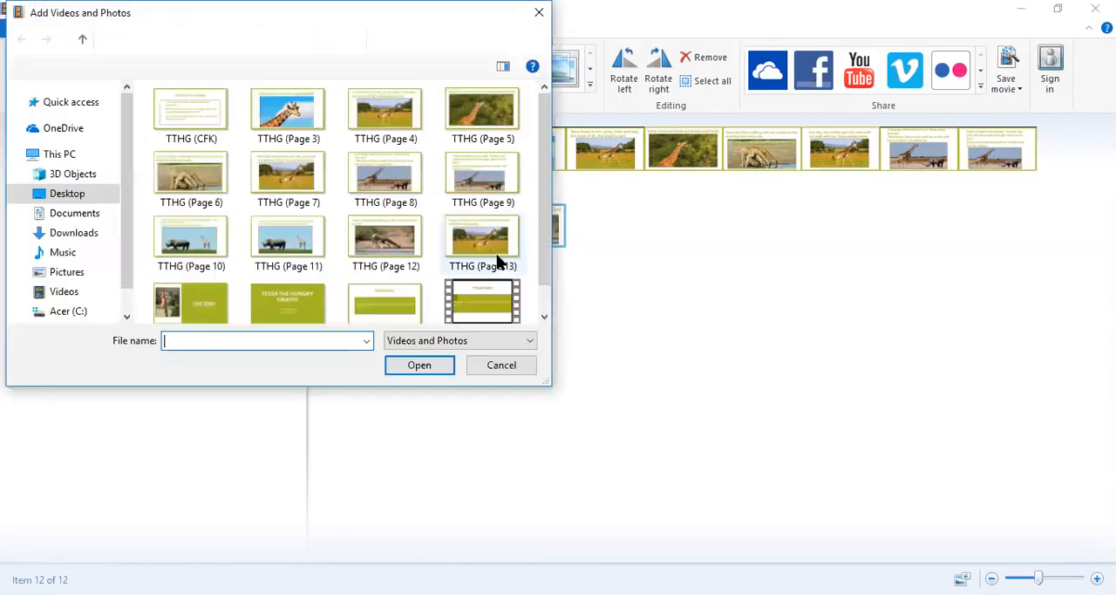
{"action": "left_click", "coordinate": [494, 255]}
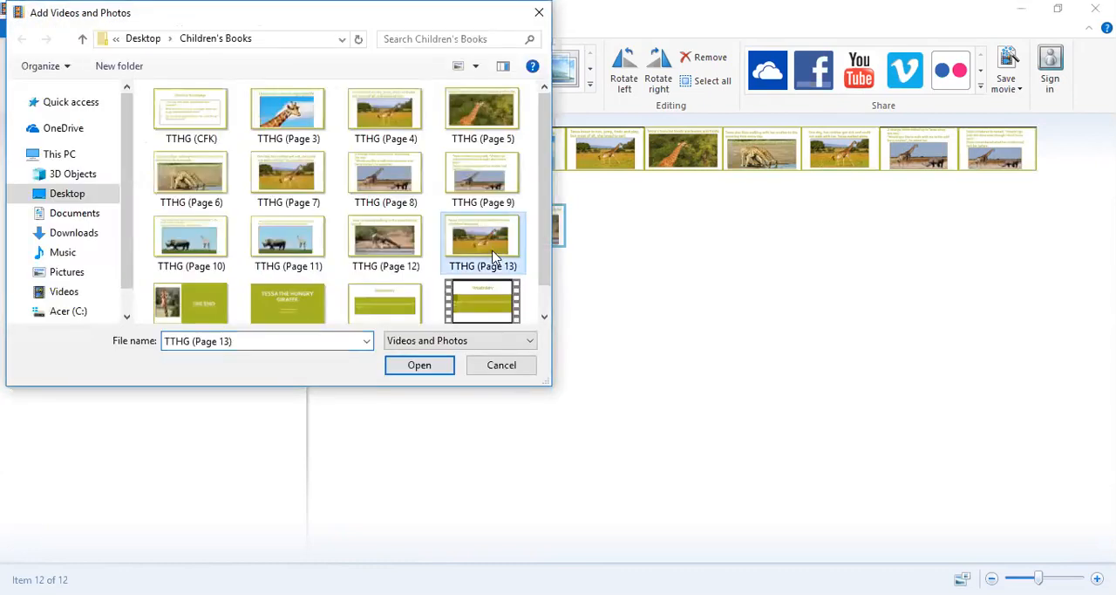
{"action": "left_click", "coordinate": [432, 364]}
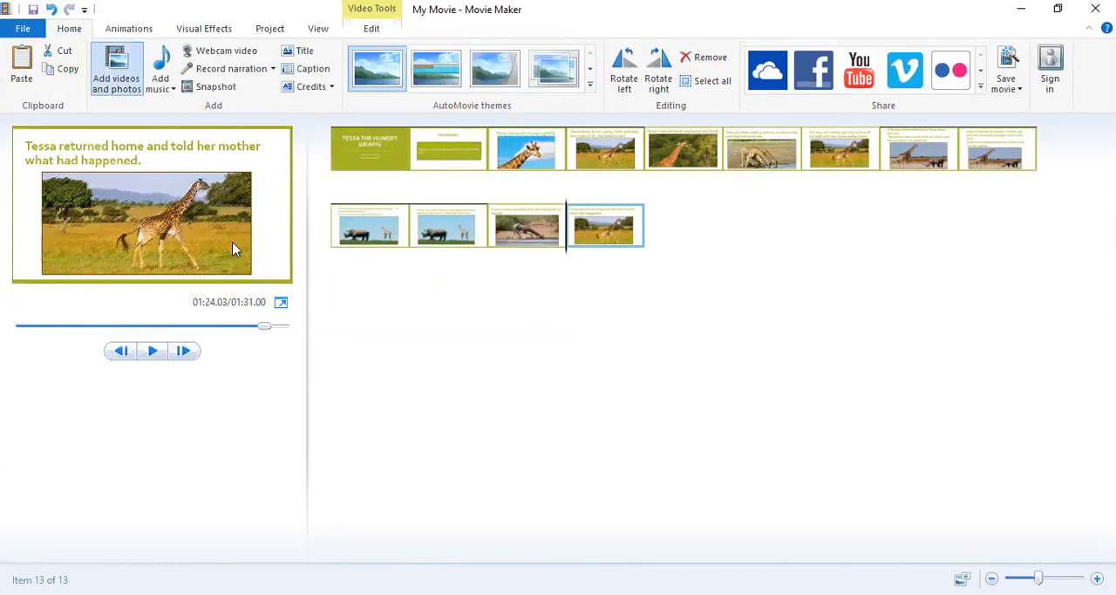
Add the closing TTHG (Page 14) image as the last slide of the movie.
{"action": "key", "text": "ctrl+i"}
{"action": "scroll", "coordinate": [203, 270], "scroll_direction": "down", "scroll_amount": 1}
{"action": "double_click", "coordinate": [203, 271]}
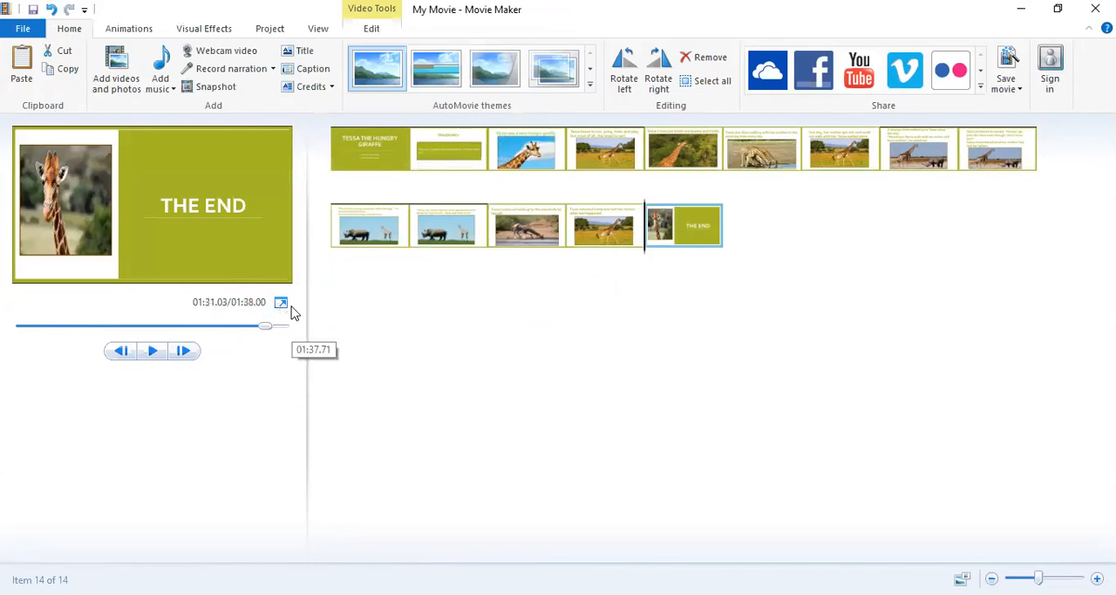
Set the duration of the opening title slide to 40 seconds.
{"action": "left_click", "coordinate": [362, 28]}
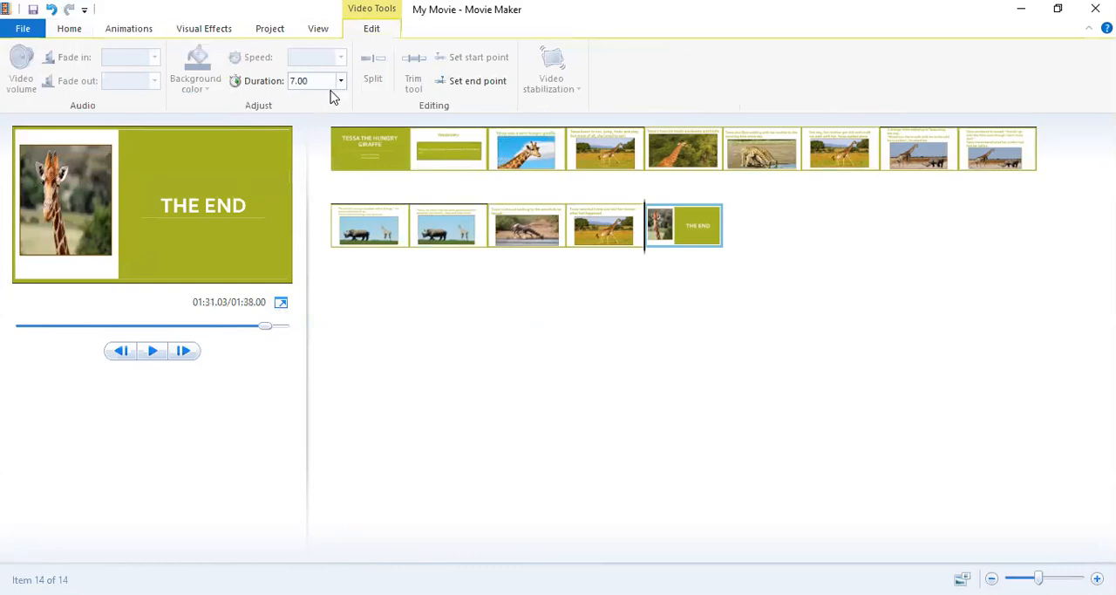
{"action": "left_click", "coordinate": [371, 146]}
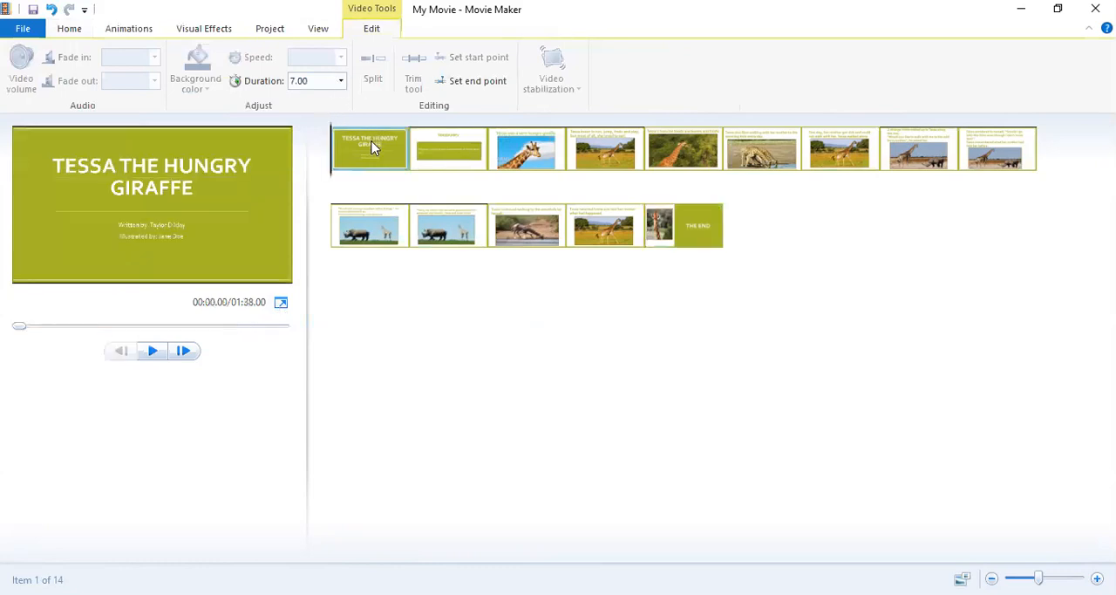
{"action": "left_click", "coordinate": [321, 82]}
{"action": "type", "text": "4.00"}
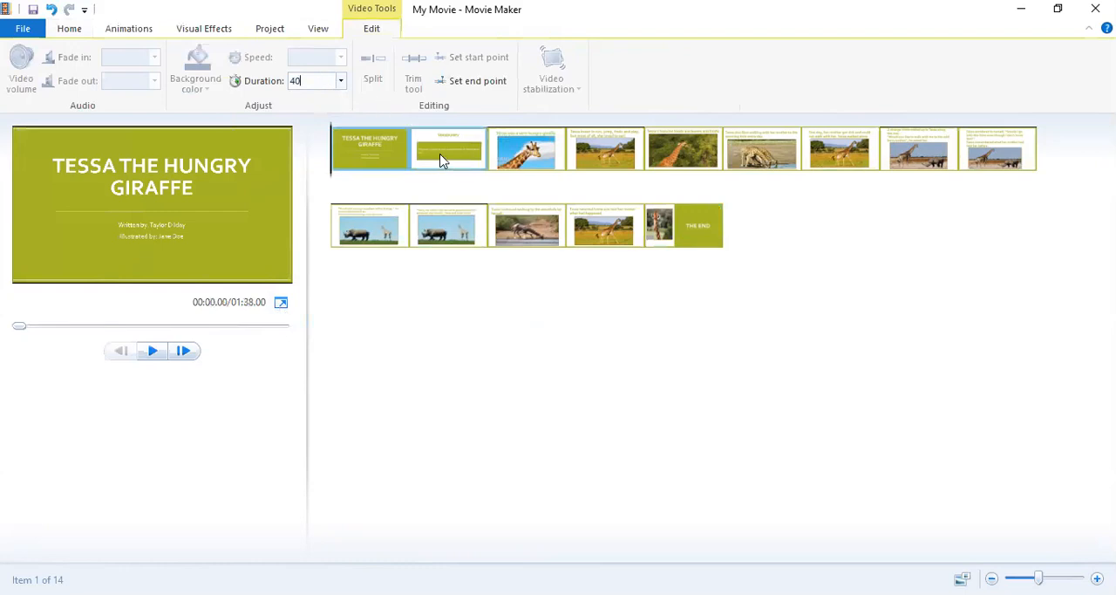
{"action": "left_click", "coordinate": [366, 140]}
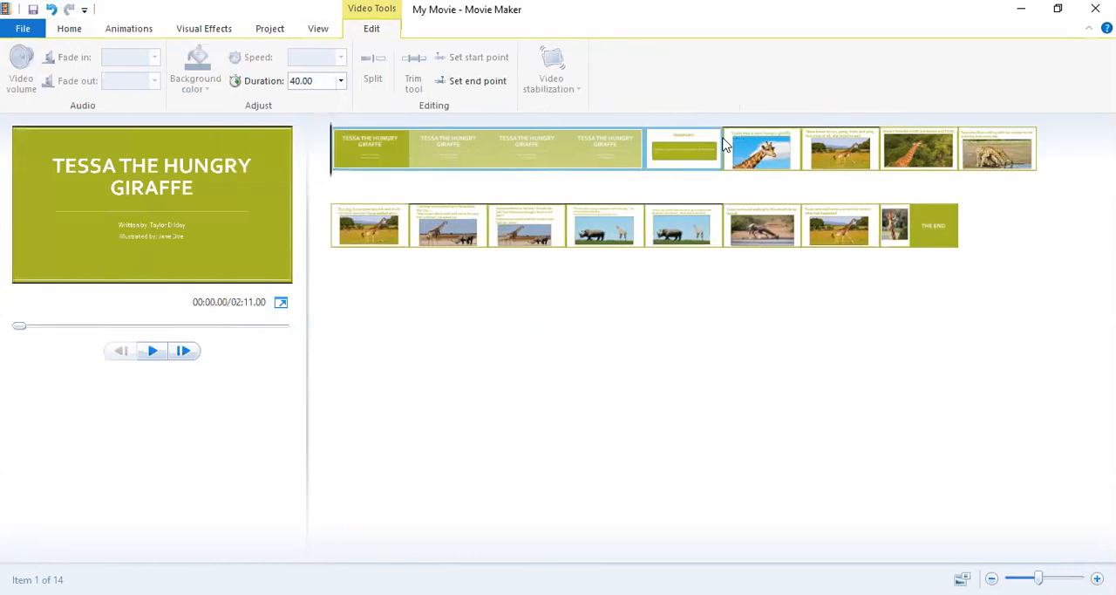
Set the duration of the Vocabulary slide to 40 seconds.
{"action": "left_click", "coordinate": [687, 154]}
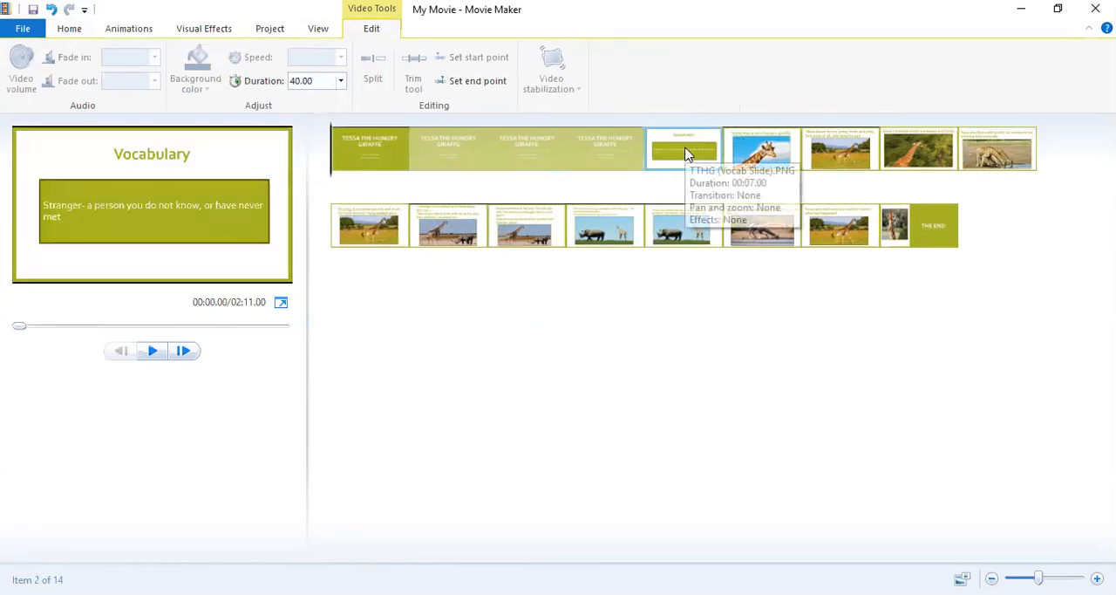
{"action": "double_click", "coordinate": [323, 80]}
{"action": "key", "text": "BackSpace"}
{"action": "type", "text": "4"}
{"action": "key", "text": "Return"}
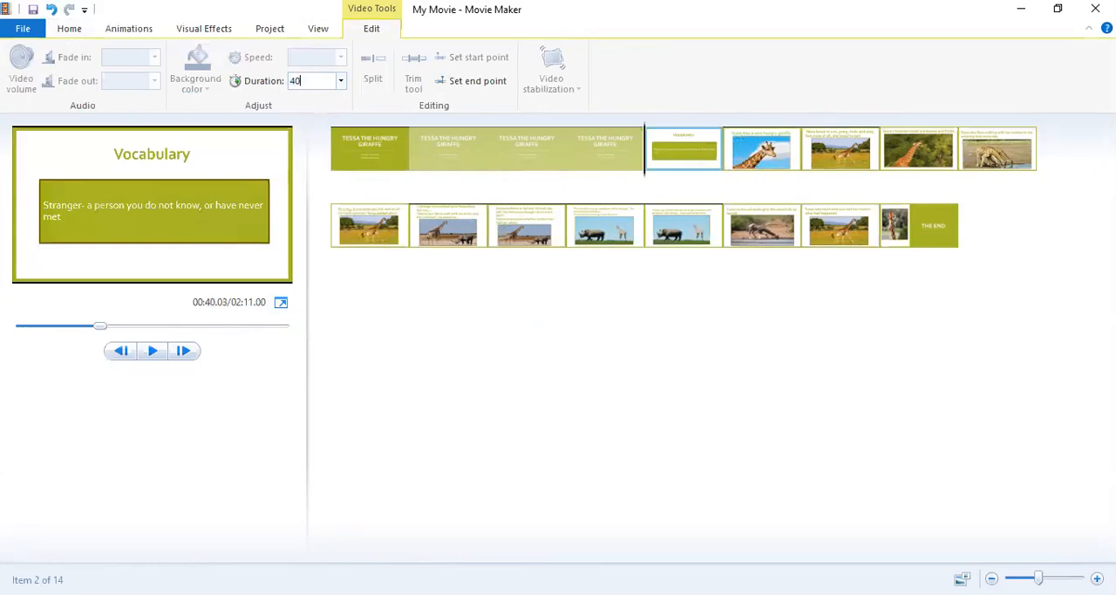
{"action": "type", "text": "0"}
{"action": "key", "text": "Return"}
Set the duration of the "Tessa was a very hungry giraffe" slide to 40 seconds.
{"action": "left_click", "coordinate": [1000, 160]}
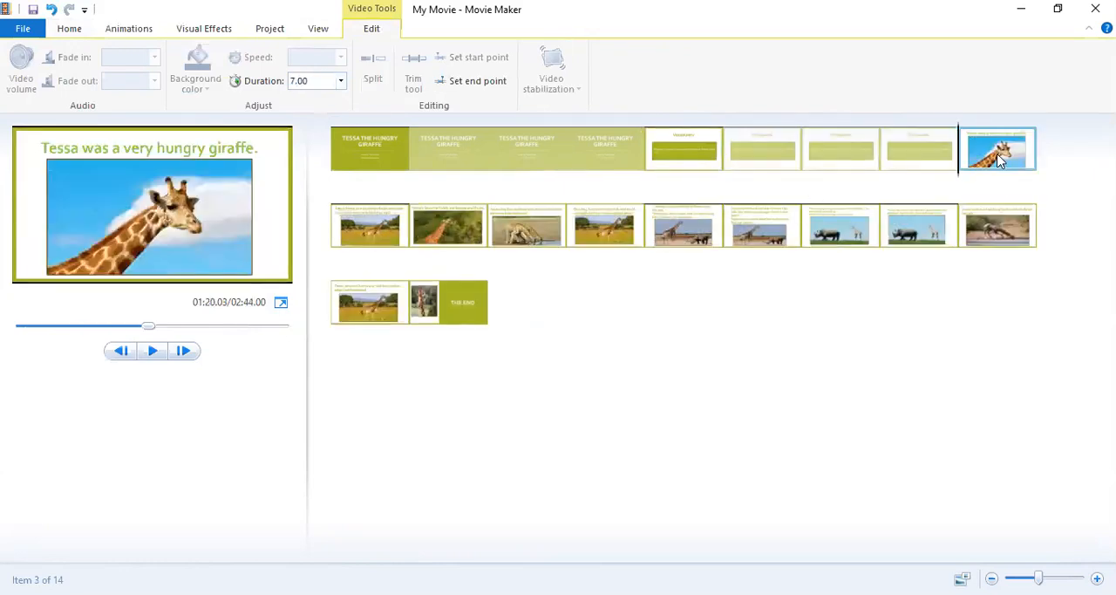
{"action": "double_click", "coordinate": [318, 80]}
{"action": "key", "text": "BackSpace"}
{"action": "type", "text": "4"}
{"action": "key", "text": "Return"}
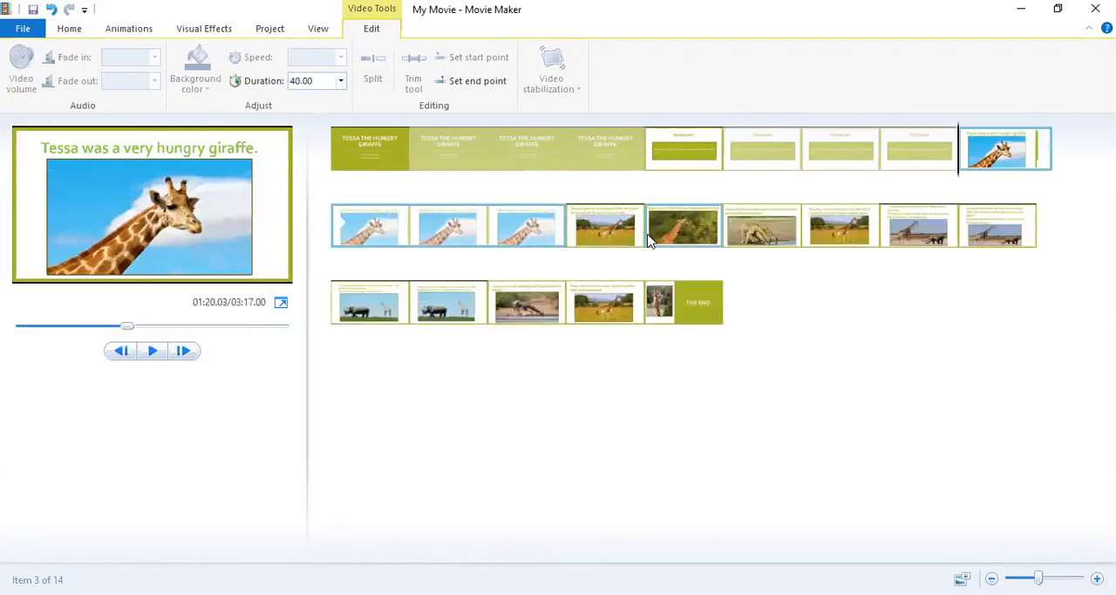
Set the duration of the "Tessa loved to run, jump, frolic and play" slide to 40 seconds.
{"action": "left_click", "coordinate": [587, 226]}
{"action": "left_click", "coordinate": [316, 80]}
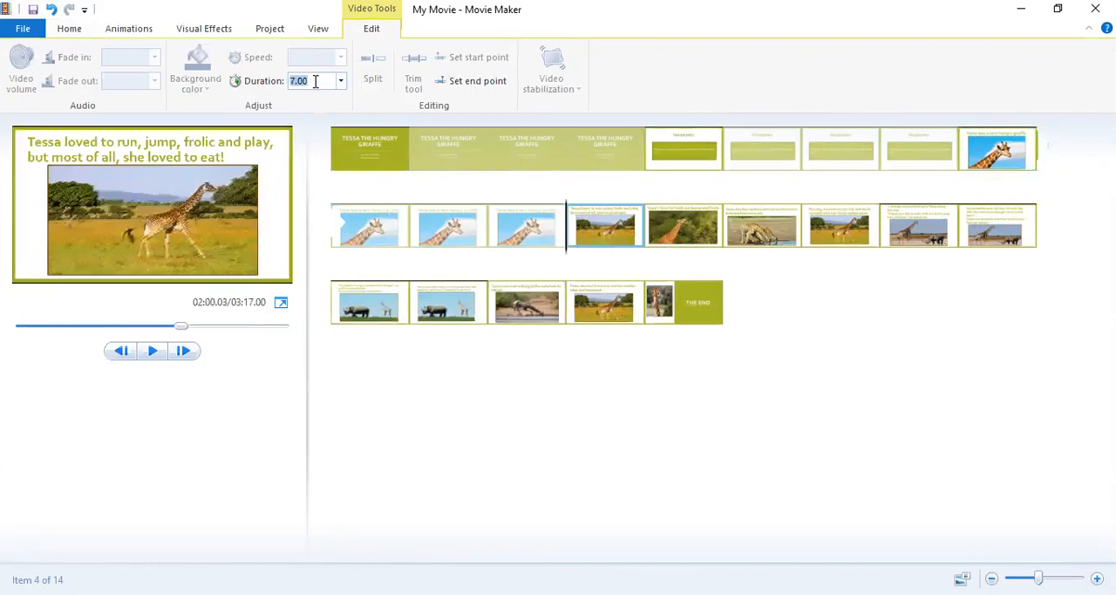
{"action": "key", "text": "BackSpace"}
{"action": "type", "text": "4.00"}
{"action": "key", "text": "Return"}
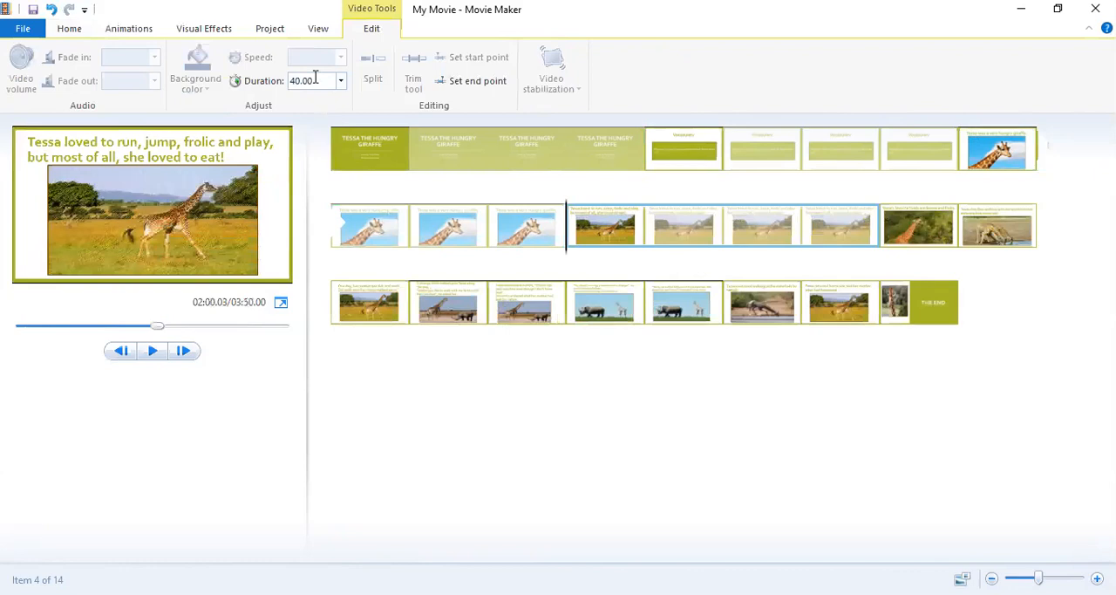
Set the duration of the slide about Tessa's favorite foods to 40 seconds.
{"action": "left_click", "coordinate": [897, 229]}
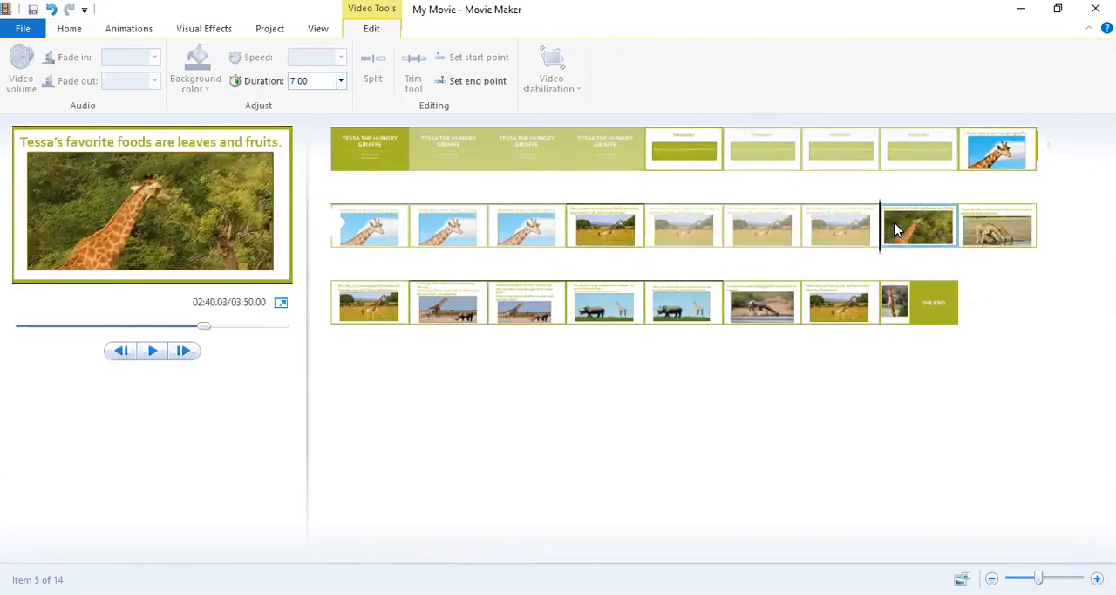
{"action": "double_click", "coordinate": [322, 80]}
{"action": "key", "text": "BackSpace"}
{"action": "type", "text": "40"}
{"action": "key", "text": "Return"}
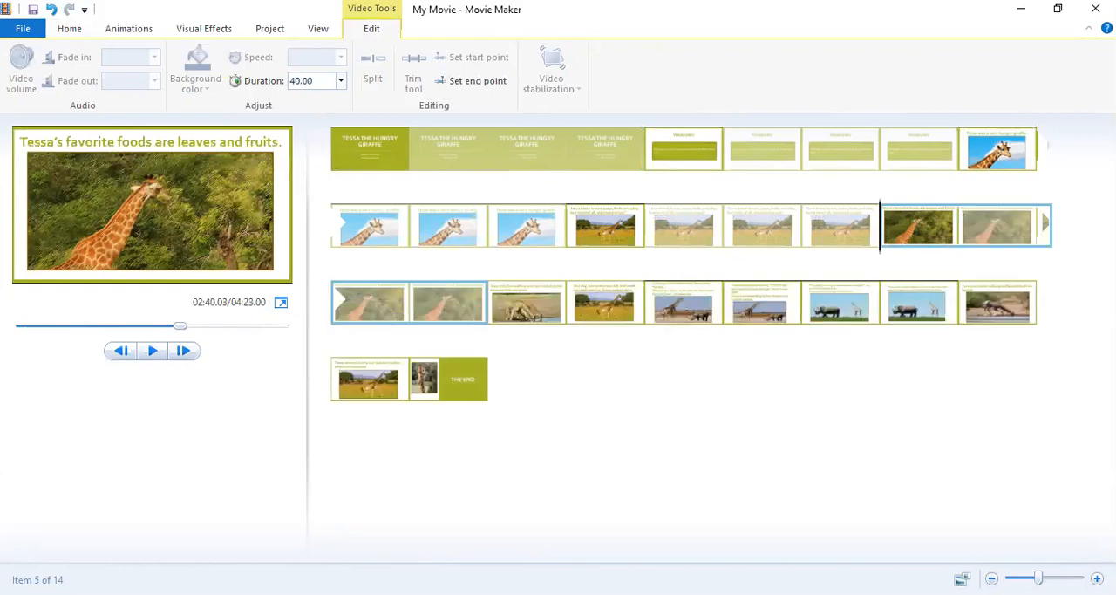
Set the duration of the slide about walking with her mother to the watering hole to 40 seconds.
{"action": "left_click", "coordinate": [521, 306]}
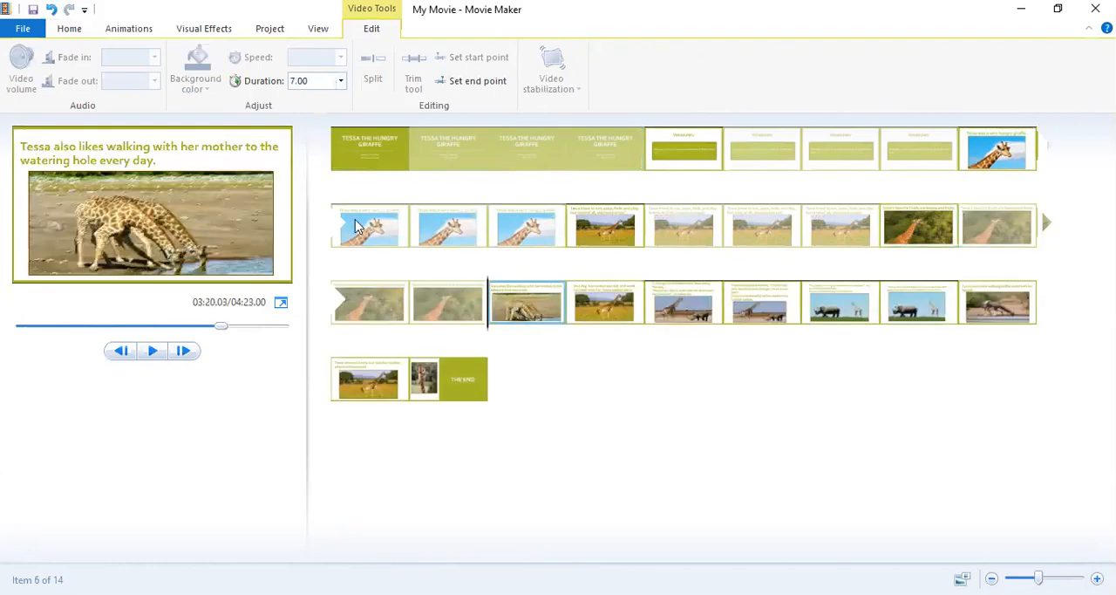
{"action": "left_click", "coordinate": [318, 78]}
{"action": "type", "text": "40"}
{"action": "key", "text": "Return"}
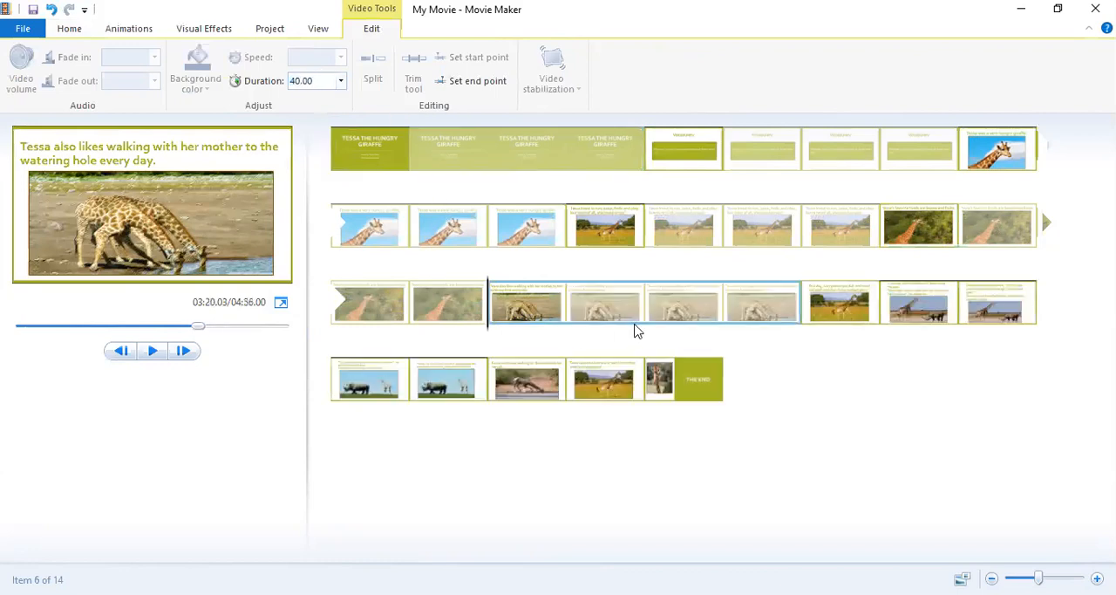
{"action": "left_click", "coordinate": [865, 314]}
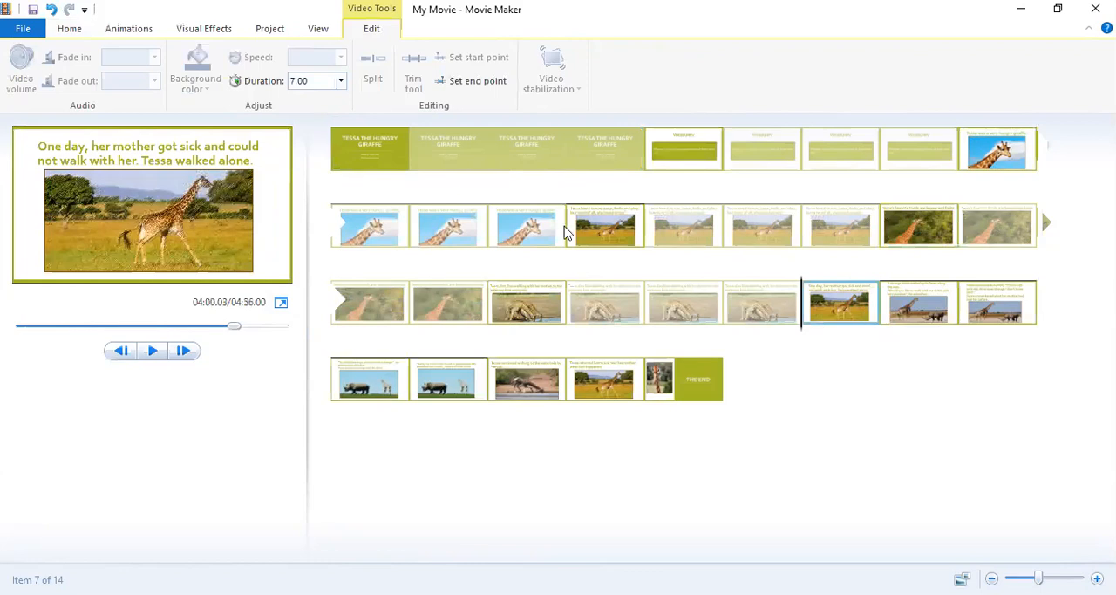
Set the durations of the opening title slide and the Vocabulary slide to 20 seconds each.
{"action": "left_click", "coordinate": [411, 160]}
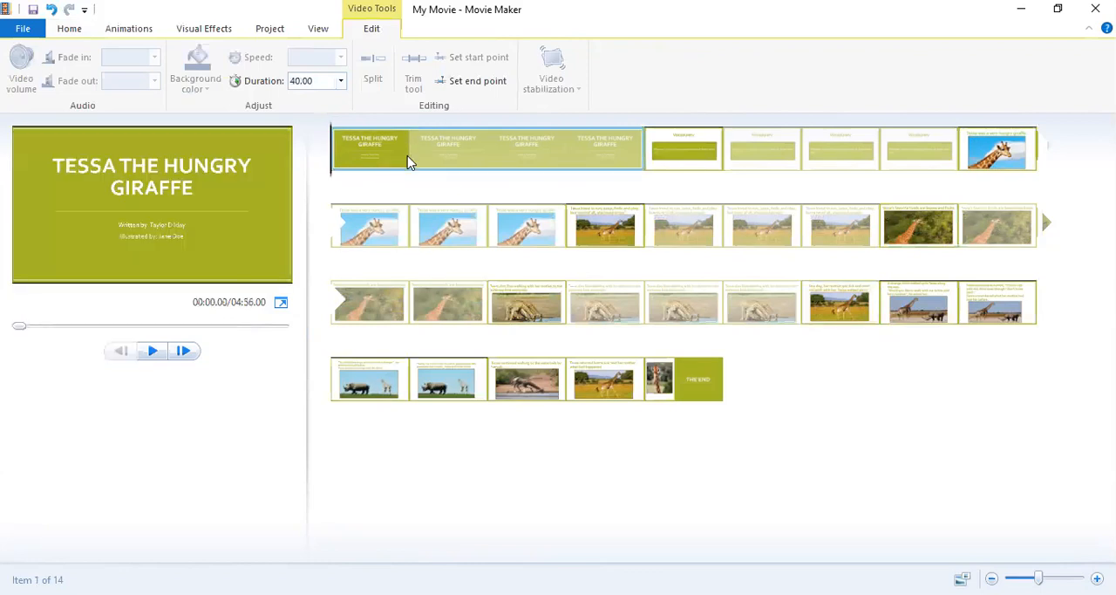
{"action": "double_click", "coordinate": [324, 80]}
{"action": "type", "text": "20"}
{"action": "key", "text": "Return"}
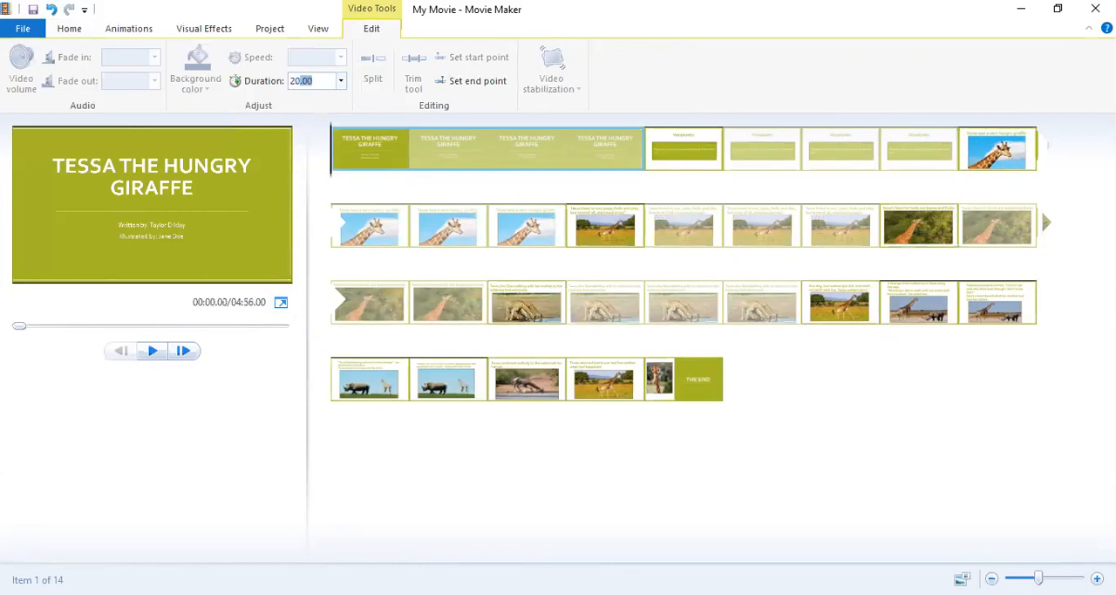
{"action": "left_click", "coordinate": [660, 166]}
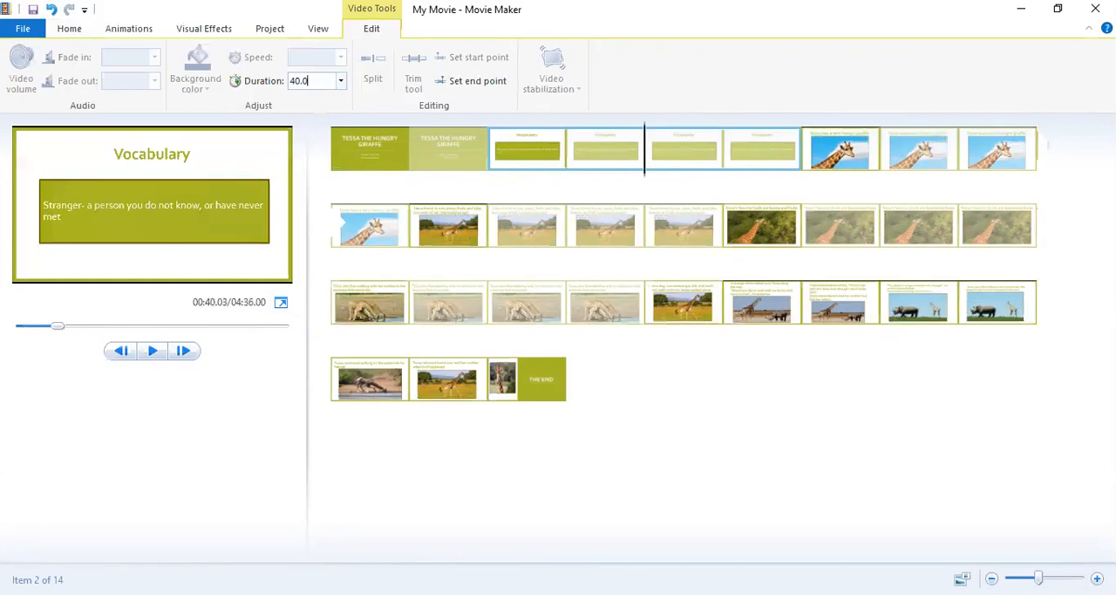
{"action": "type", "text": "20"}
{"action": "key", "text": "Return"}
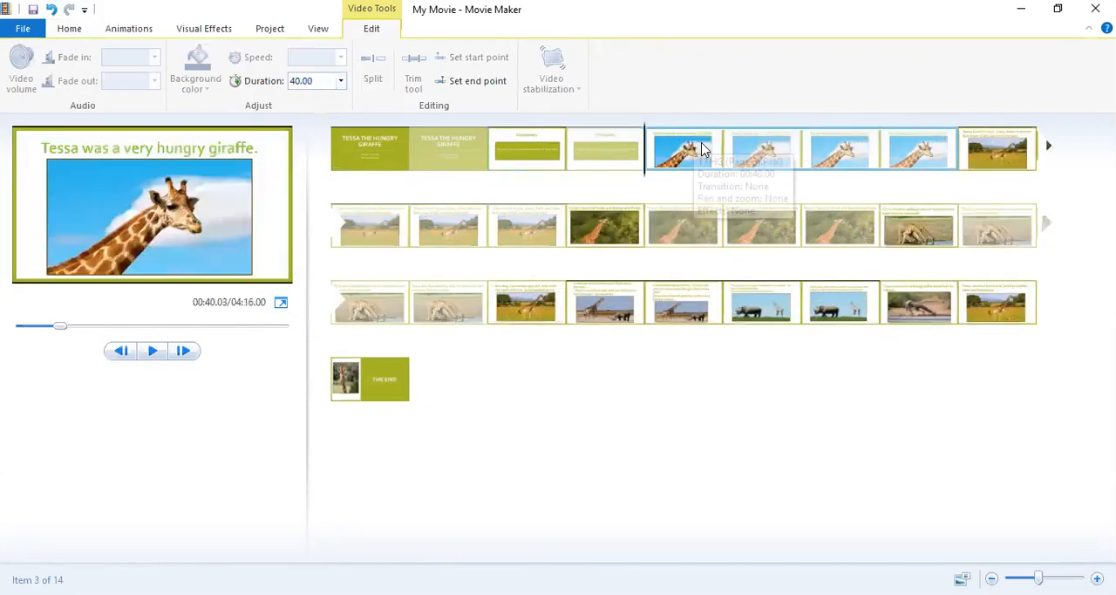
Set the durations of the "very hungry giraffe" slide and the "loved to run, jump, frolic and play" slide to 20 seconds each.
{"action": "left_click", "coordinate": [330, 80]}
{"action": "type", "text": "20"}
{"action": "key", "text": "Return"}
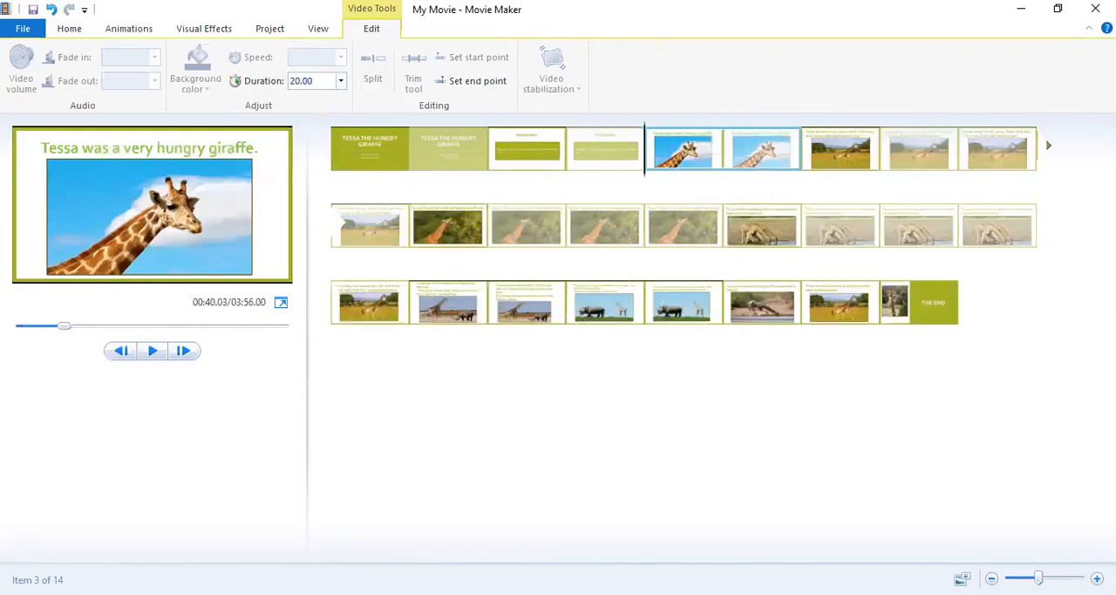
{"action": "left_click", "coordinate": [842, 143]}
{"action": "left_click", "coordinate": [312, 81]}
{"action": "key", "text": "BackSpace"}
{"action": "type", "text": "20"}
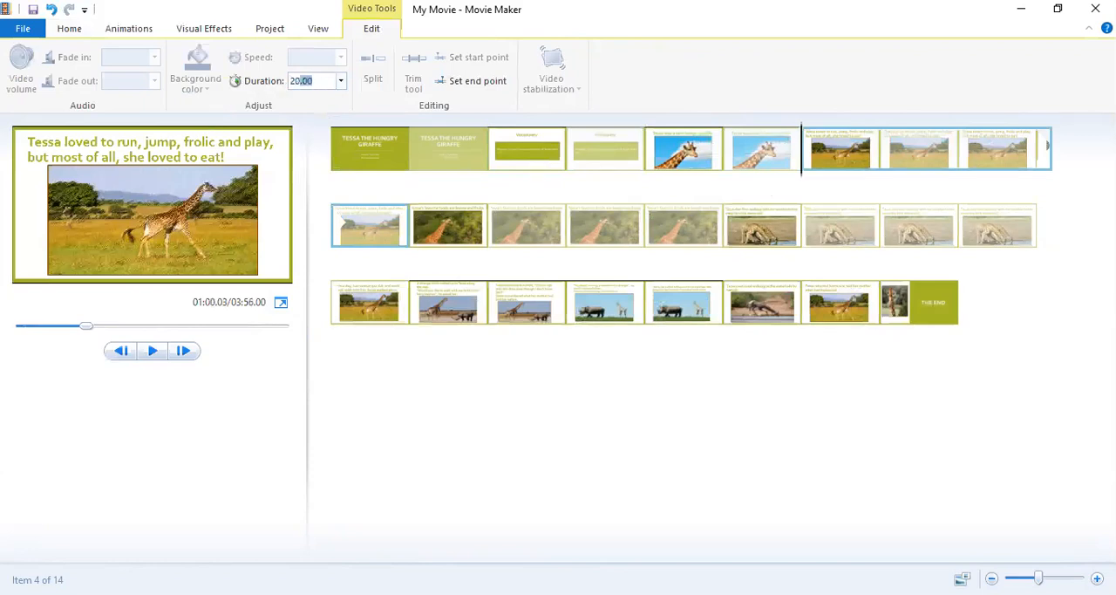
{"action": "key", "text": "Return"}
Set the duration of the slide about Tessa's favorite foods to 20 seconds.
{"action": "left_click", "coordinate": [468, 229]}
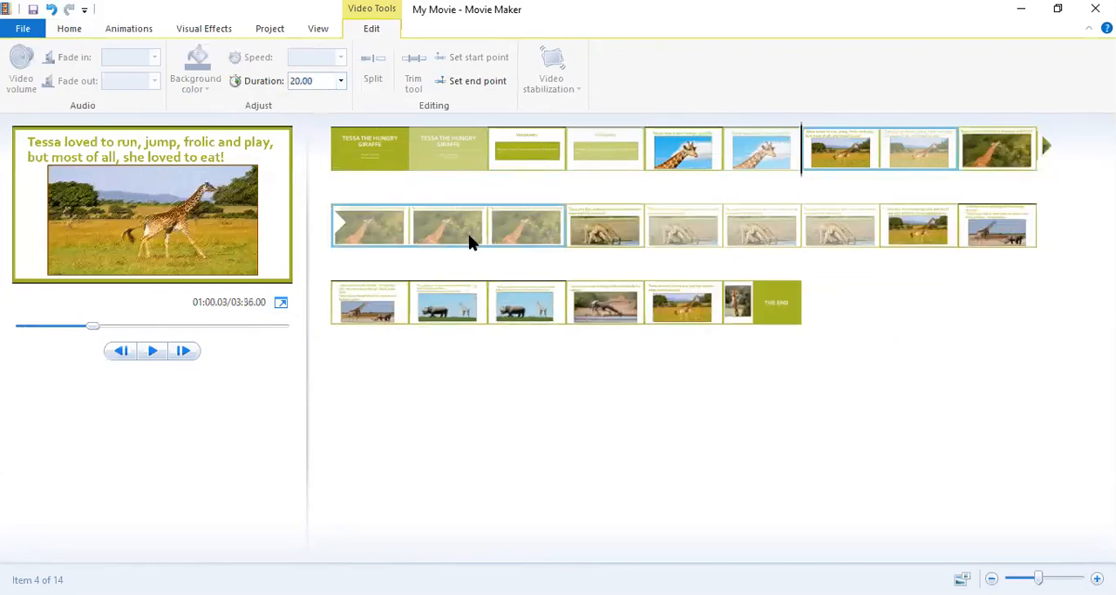
{"action": "left_click", "coordinate": [322, 80]}
{"action": "key", "text": "BackSpace"}
{"action": "type", "text": "20"}
{"action": "key", "text": "Return"}
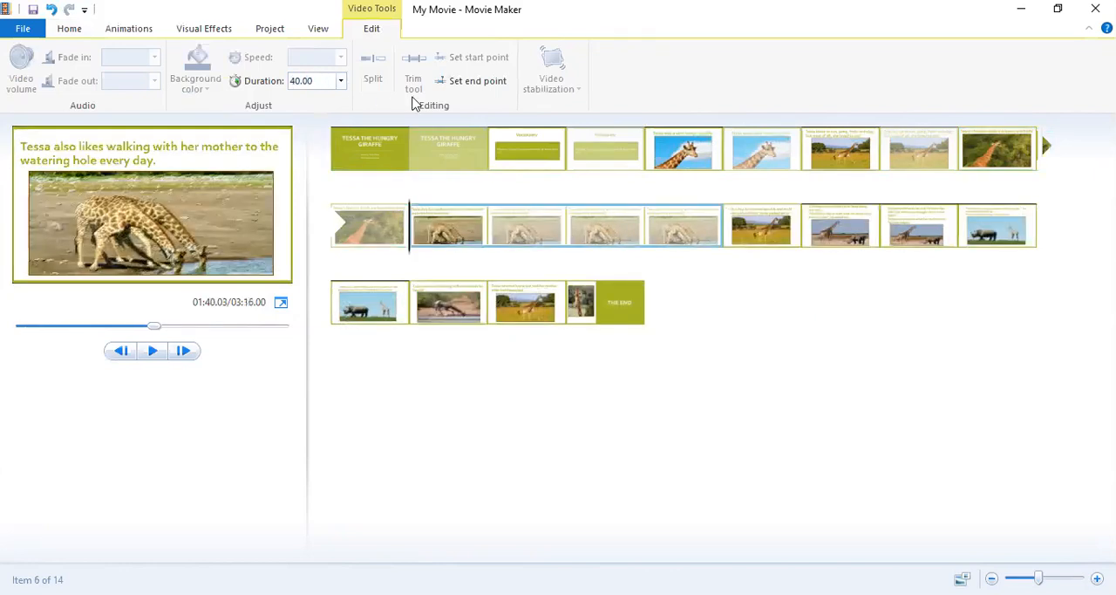
Set the duration of the slide about walking with her mother to the watering hole to 20 seconds.
{"action": "left_click", "coordinate": [563, 238]}
{"action": "left_click", "coordinate": [323, 80]}
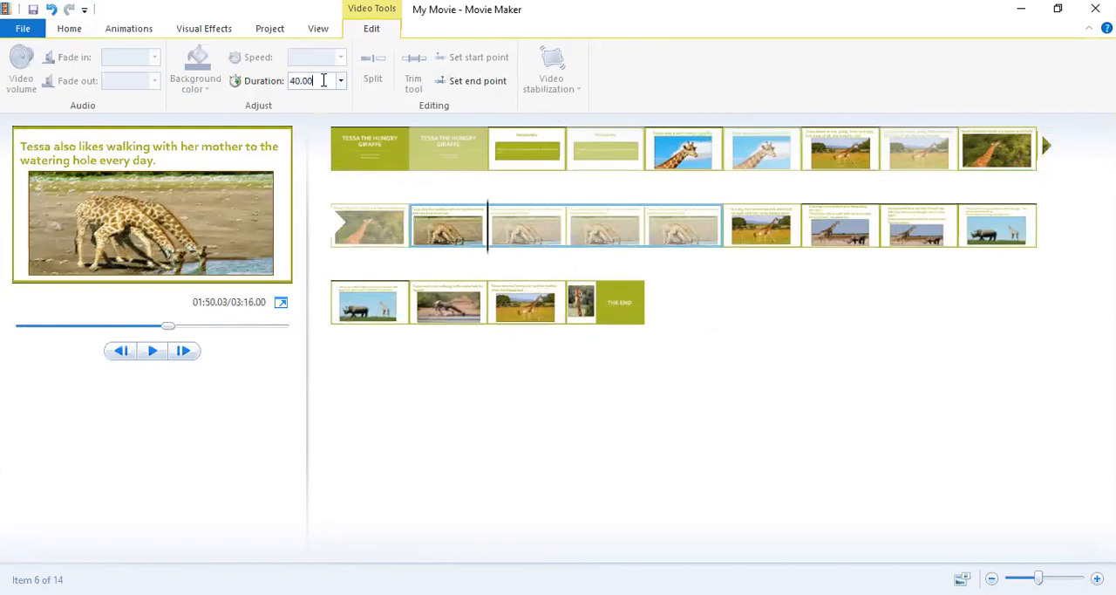
{"action": "key", "text": "BackSpace"}
{"action": "key", "text": "BackSpace"}
{"action": "key", "text": "BackSpace"}
{"action": "key", "text": "BackSpace"}
{"action": "key", "text": "BackSpace"}
{"action": "type", "text": "20"}
{"action": "key", "text": "Return"}
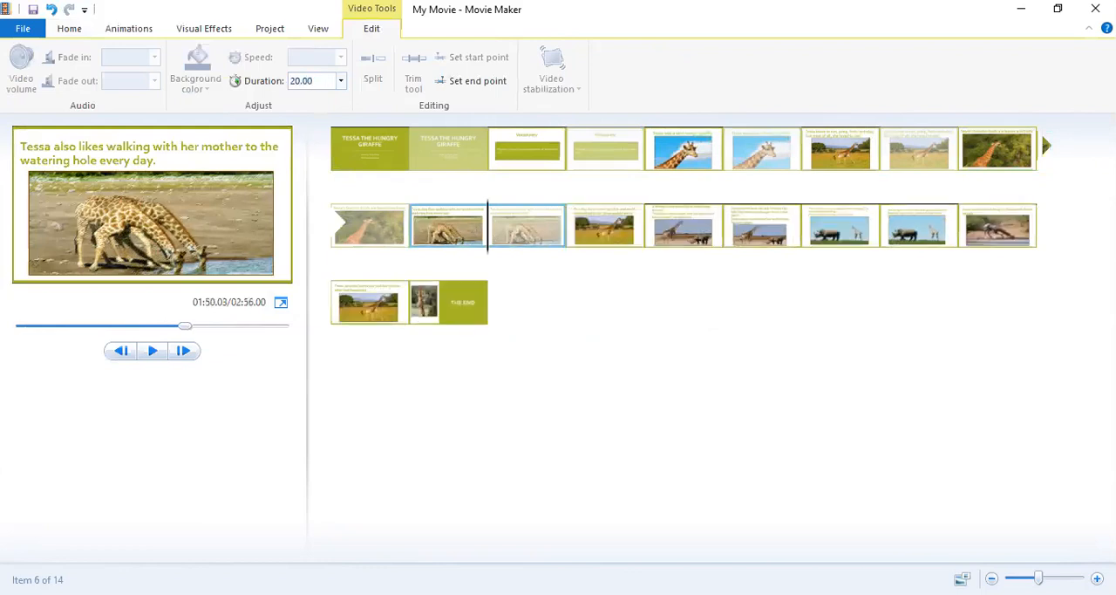
Set the duration of the slide where Tessa's mother gets sick and Tessa walks alone to 20 seconds.
{"action": "left_click", "coordinate": [621, 243]}
{"action": "double_click", "coordinate": [308, 81]}
{"action": "left_click", "coordinate": [308, 82]}
{"action": "key", "text": "BackSpace"}
{"action": "key", "text": "BackSpace"}
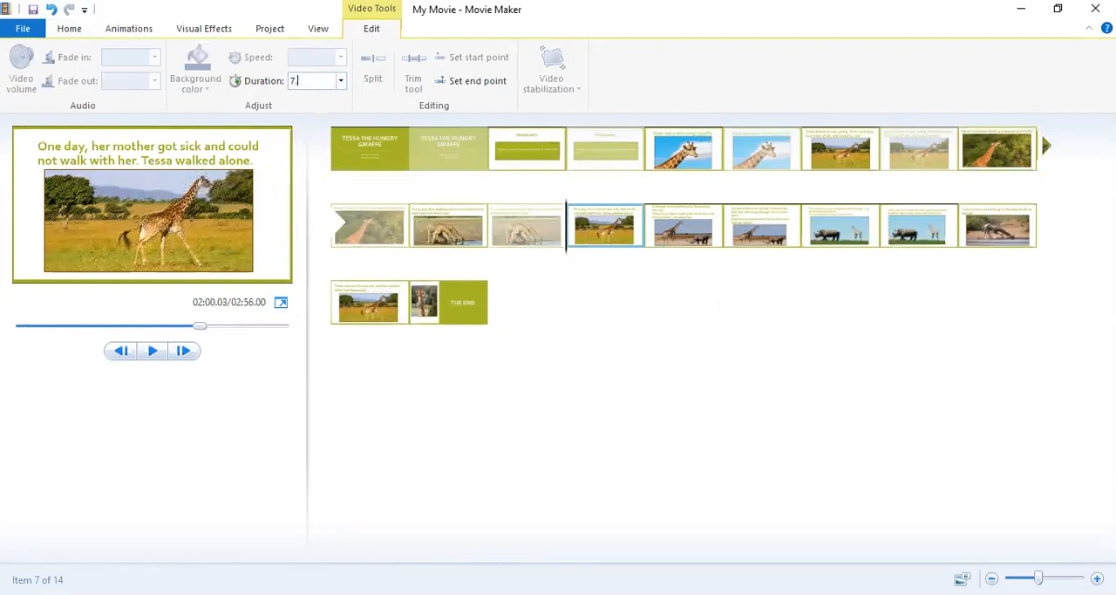
{"action": "type", "text": "20"}
{"action": "key", "text": "Return"}
Set the durations of the "A strange rhino walked up to Tessa" and "Tessa wondered to herself" slides to 20 seconds each.
{"action": "left_click", "coordinate": [779, 235]}
{"action": "left_click", "coordinate": [330, 81]}
{"action": "type", "text": "20"}
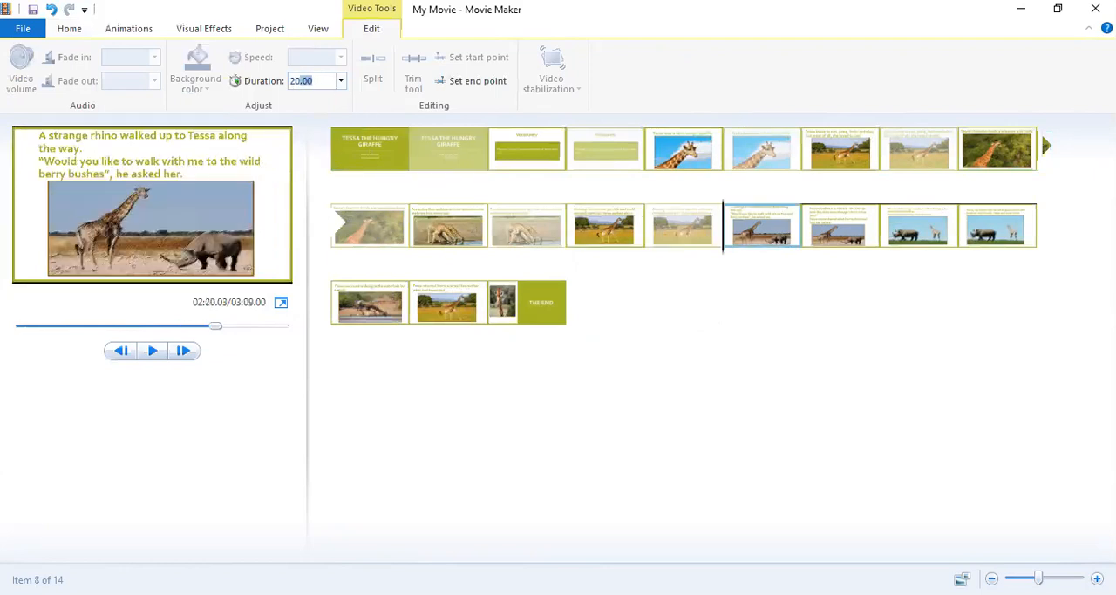
{"action": "key", "text": "Return"}
{"action": "left_click", "coordinate": [931, 234]}
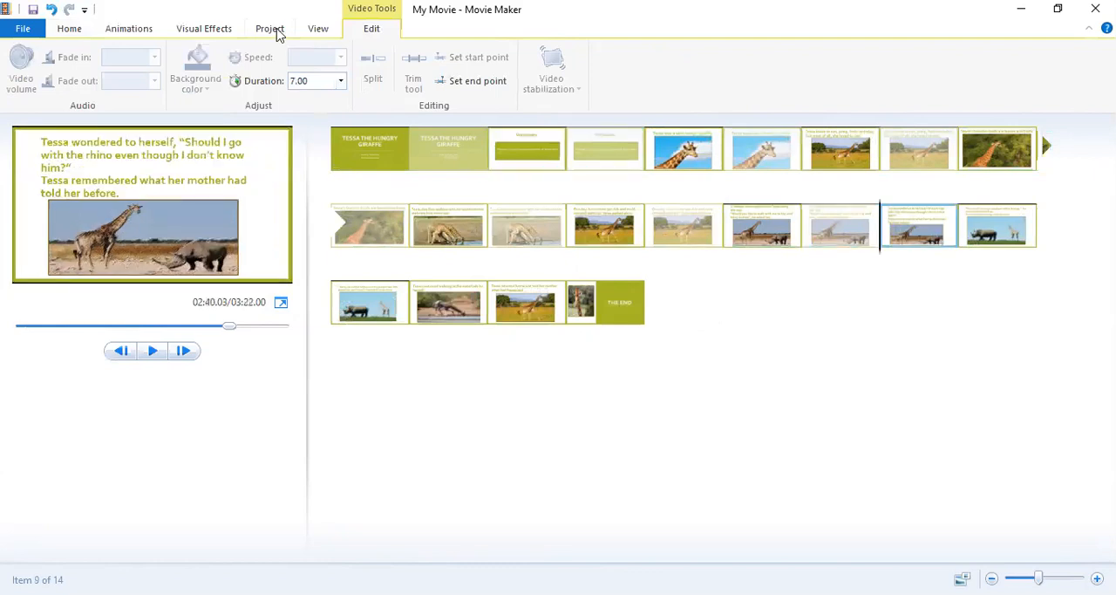
{"action": "left_click", "coordinate": [319, 80]}
{"action": "type", "text": "20"}
{"action": "key", "text": "Return"}
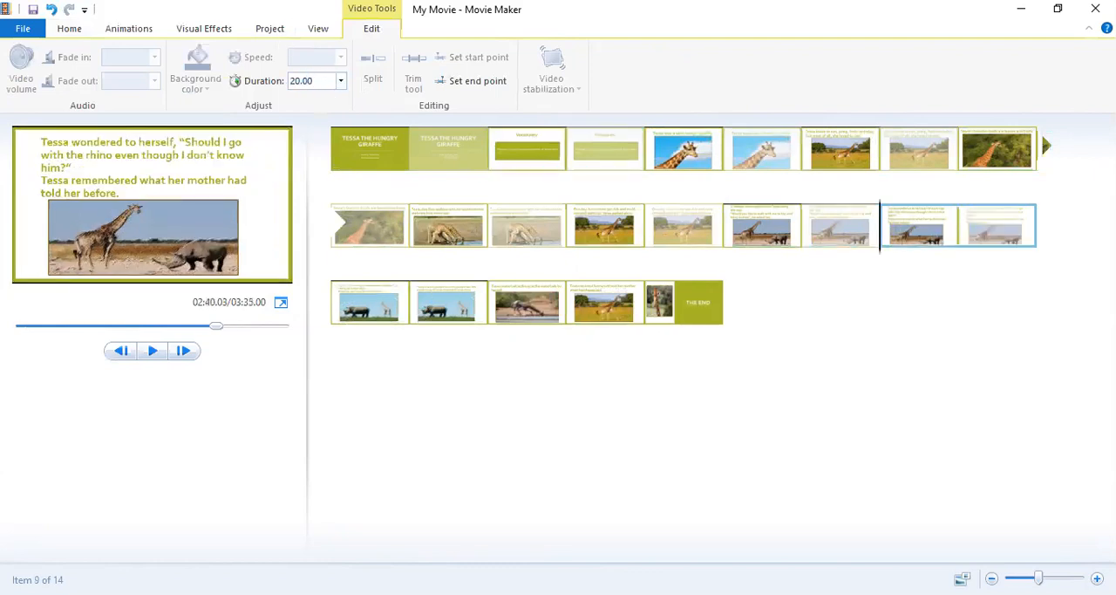
Set the durations of the "You should never go anywhere with a stranger" slide and the "Sorry, my mother told me" slide to 20 seconds each.
{"action": "left_click", "coordinate": [369, 301]}
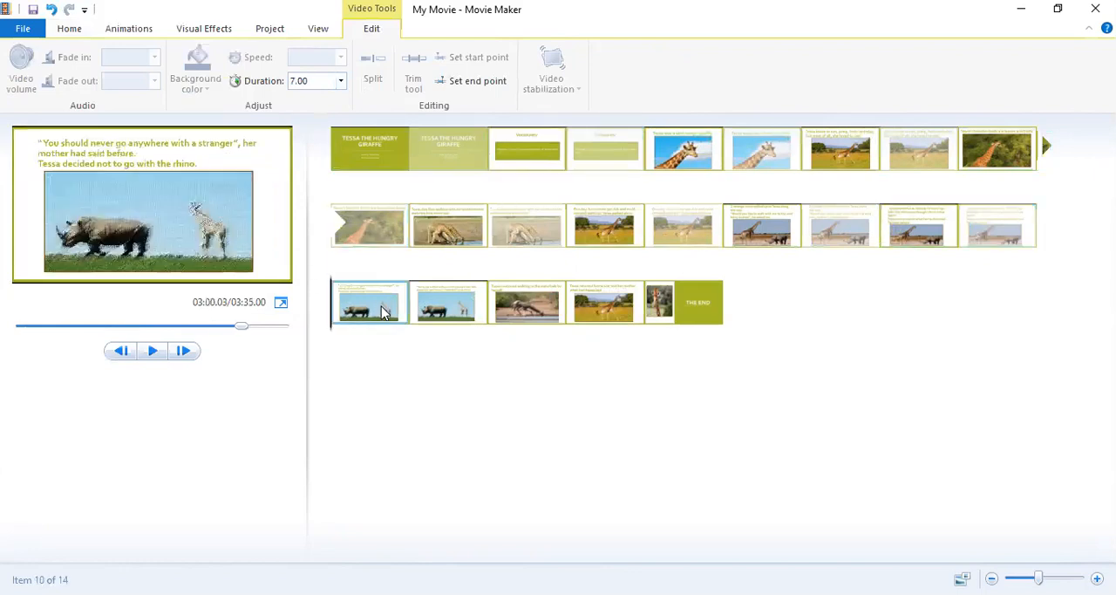
{"action": "left_click", "coordinate": [325, 79]}
{"action": "type", "text": "20"}
{"action": "key", "text": "Return"}
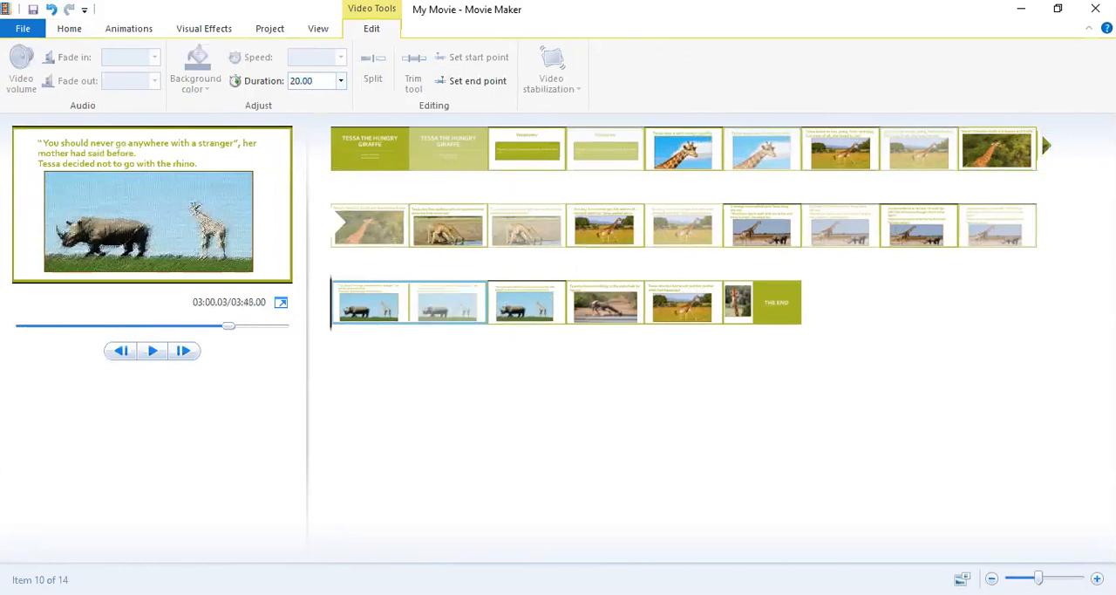
{"action": "left_click", "coordinate": [542, 306]}
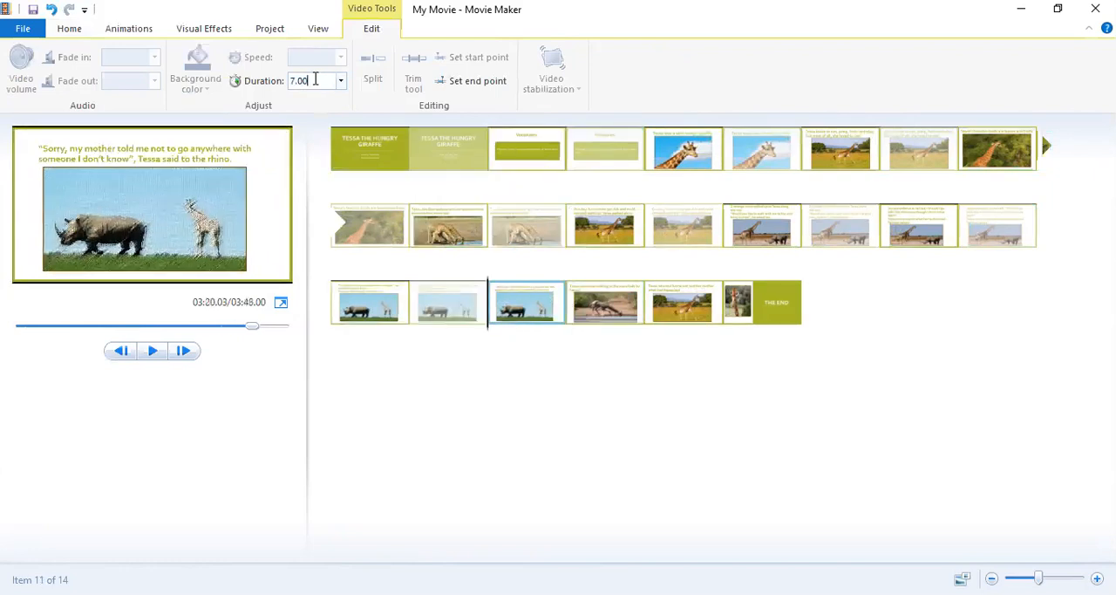
{"action": "key", "text": "BackSpace"}
{"action": "type", "text": "20"}
{"action": "key", "text": "Return"}
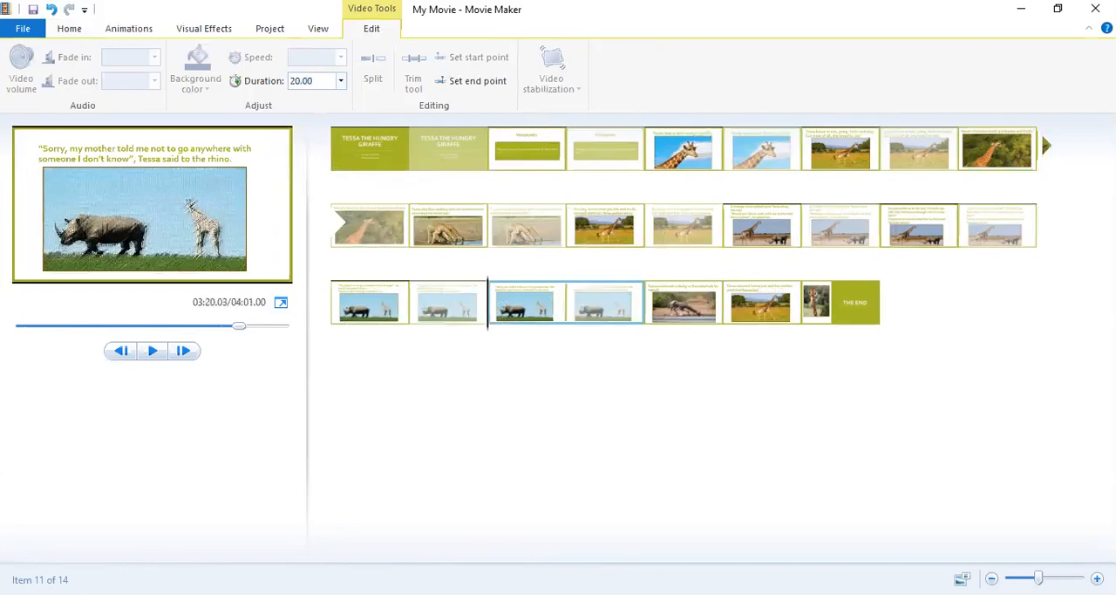
Set the duration of the "Tessa continued walking to the waterhole by herself" slide to 20 seconds.
{"action": "left_click", "coordinate": [674, 303]}
{"action": "left_click", "coordinate": [326, 80]}
{"action": "key", "text": "BackSpace"}
{"action": "key", "text": "BackSpace"}
{"action": "key", "text": "BackSpace"}
{"action": "key", "text": "BackSpace"}
{"action": "type", "text": "20"}
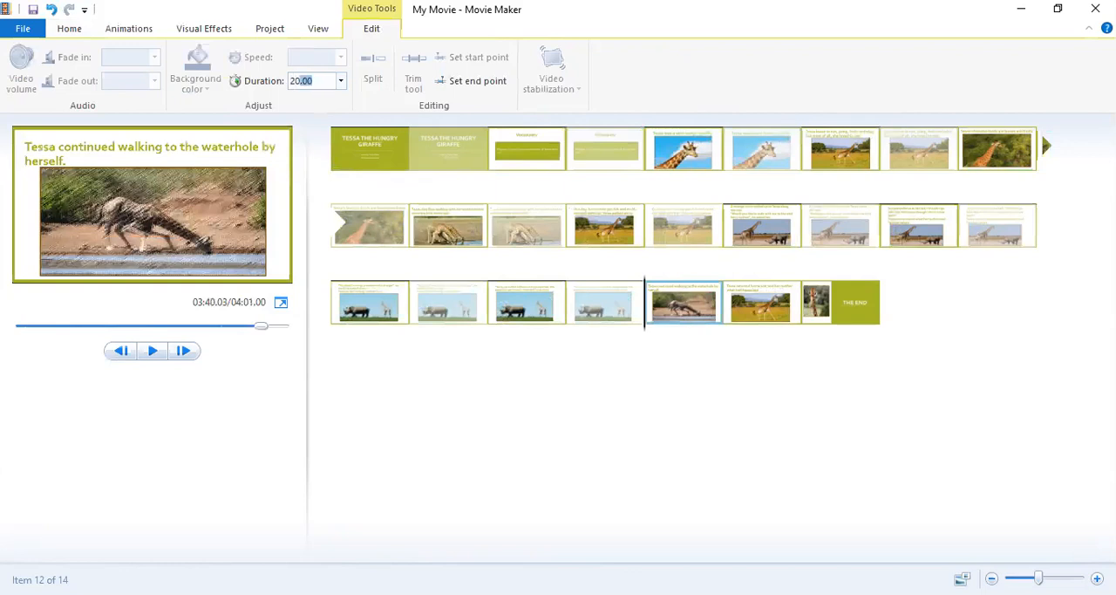
{"action": "key", "text": "Return"}
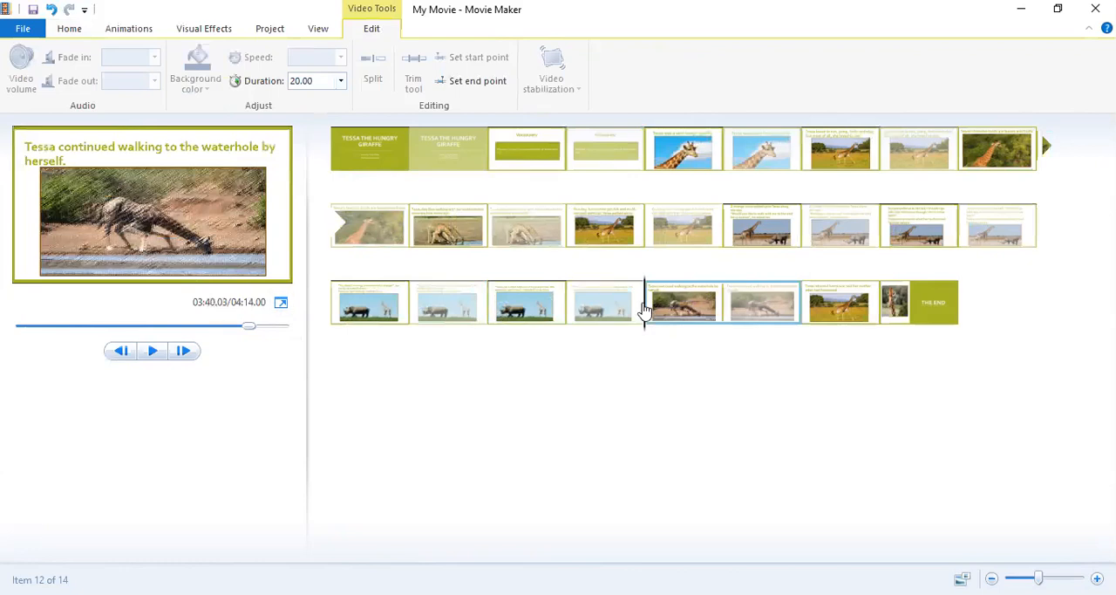
Set the duration of the "Tessa returned home and told her mother" slide to 20 seconds.
{"action": "left_click_drag", "start_coordinate": [645, 309], "coordinate": [702, 327]}
{"action": "left_click", "coordinate": [805, 316]}
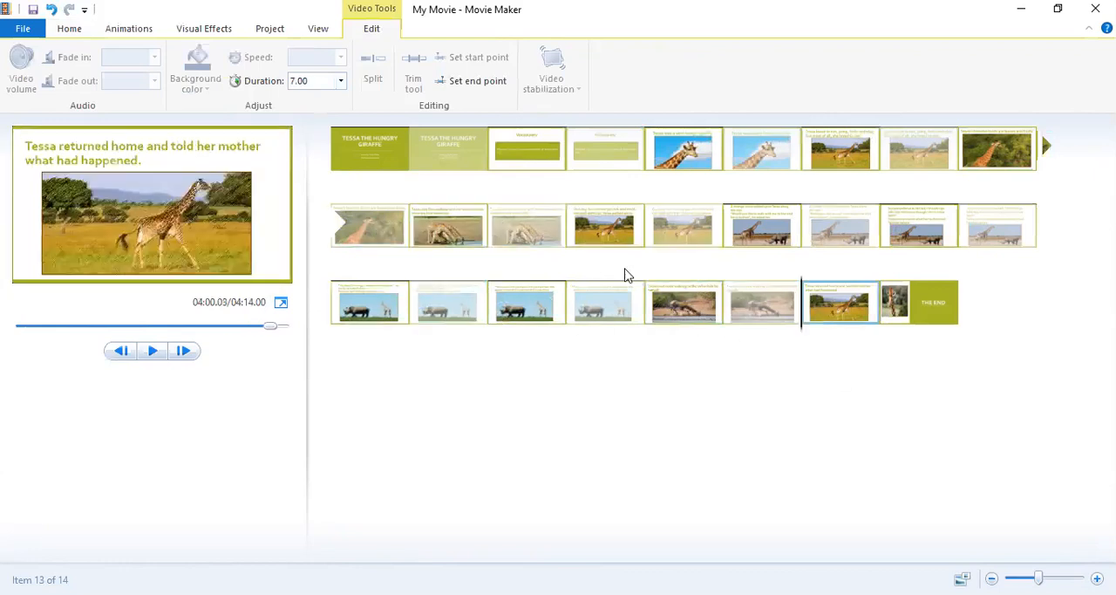
{"action": "left_click", "coordinate": [318, 84]}
{"action": "key", "text": "BackSpace"}
{"action": "type", "text": "20.00"}
{"action": "key", "text": "Return"}
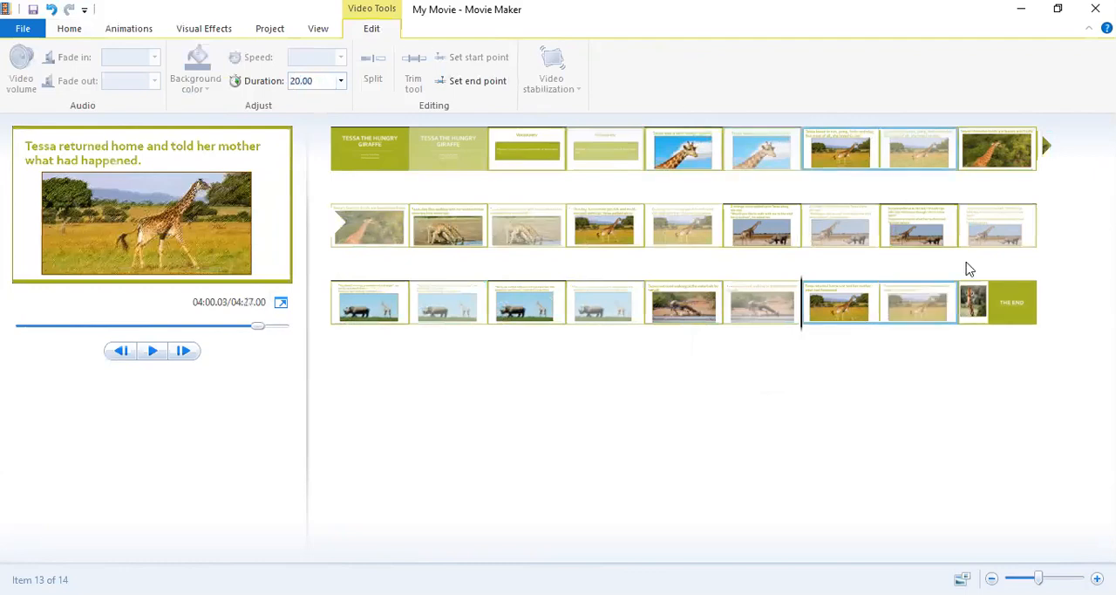
Set the duration of the closing THE END slide to 20 seconds and return to the opening title slide.
{"action": "left_click", "coordinate": [992, 297]}
{"action": "left_click", "coordinate": [322, 80]}
{"action": "key", "text": "BackSpace"}
{"action": "type", "text": "20.00"}
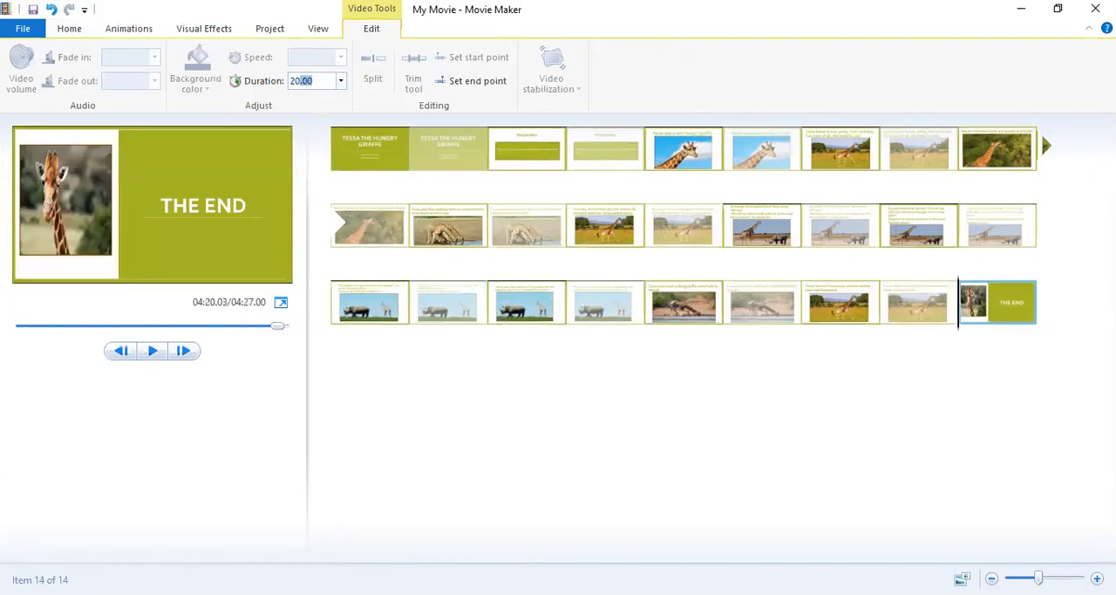
{"action": "key", "text": "Return"}
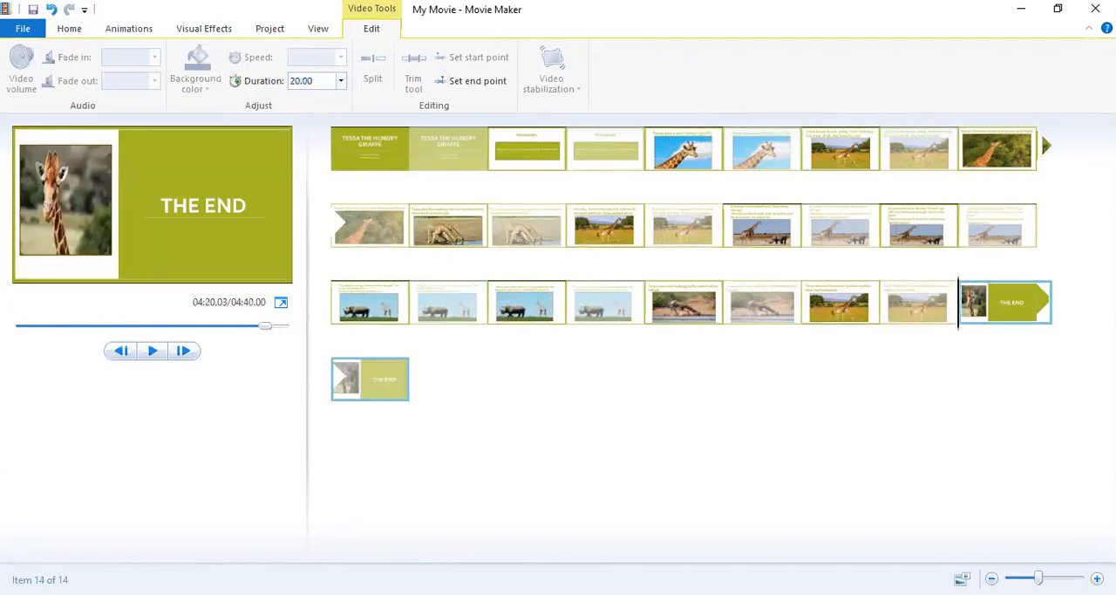
{"action": "left_click", "coordinate": [387, 162]}
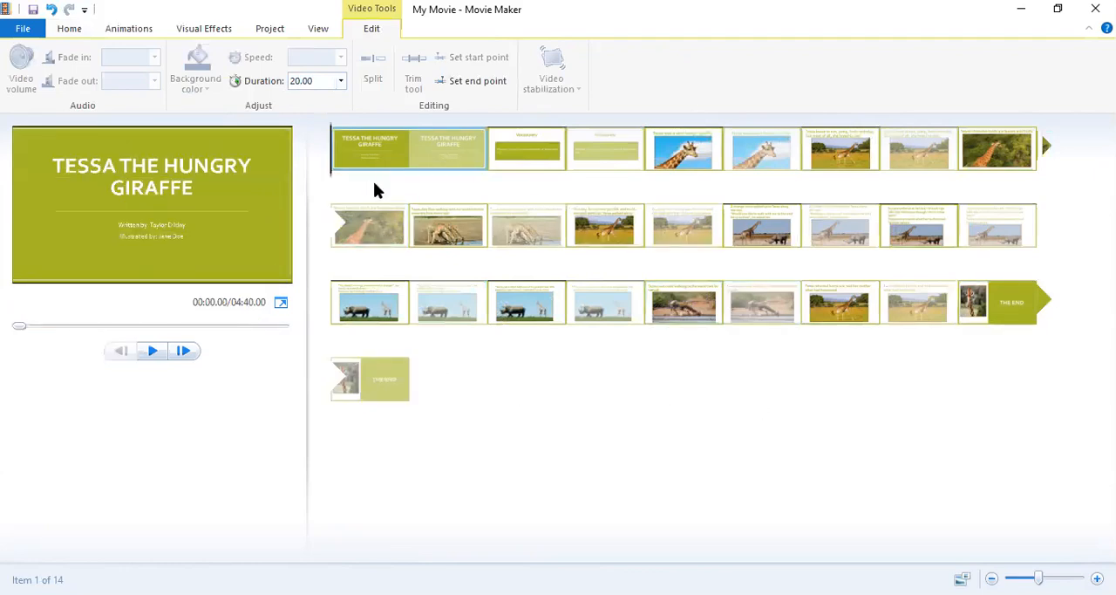
Add the TTHG Audio sound file as narration from the start of the movie.
{"action": "left_click", "coordinate": [69, 29]}
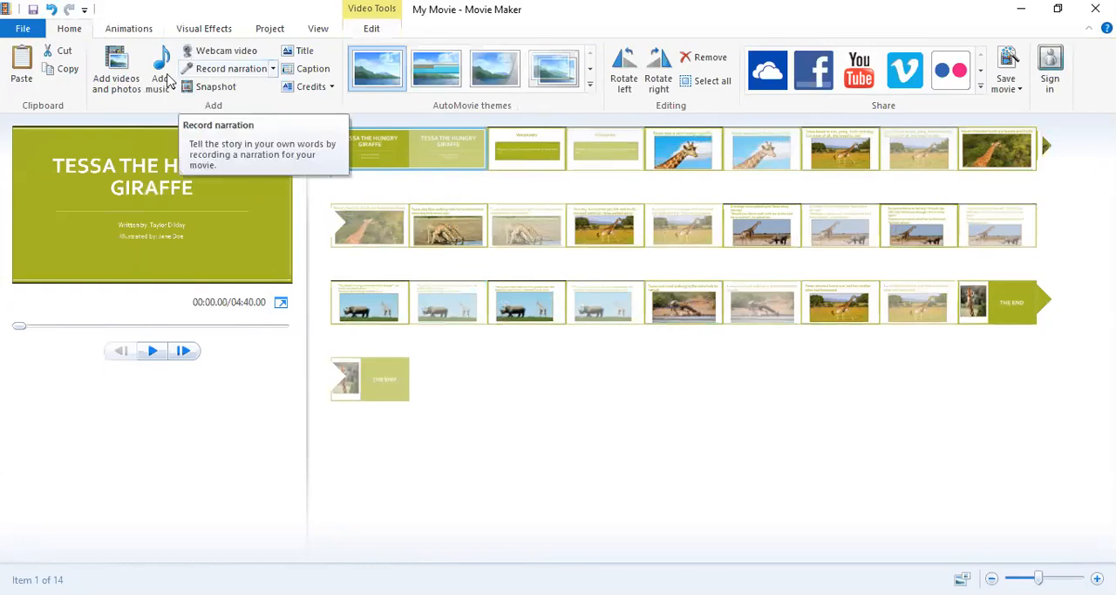
{"action": "left_click", "coordinate": [273, 68]}
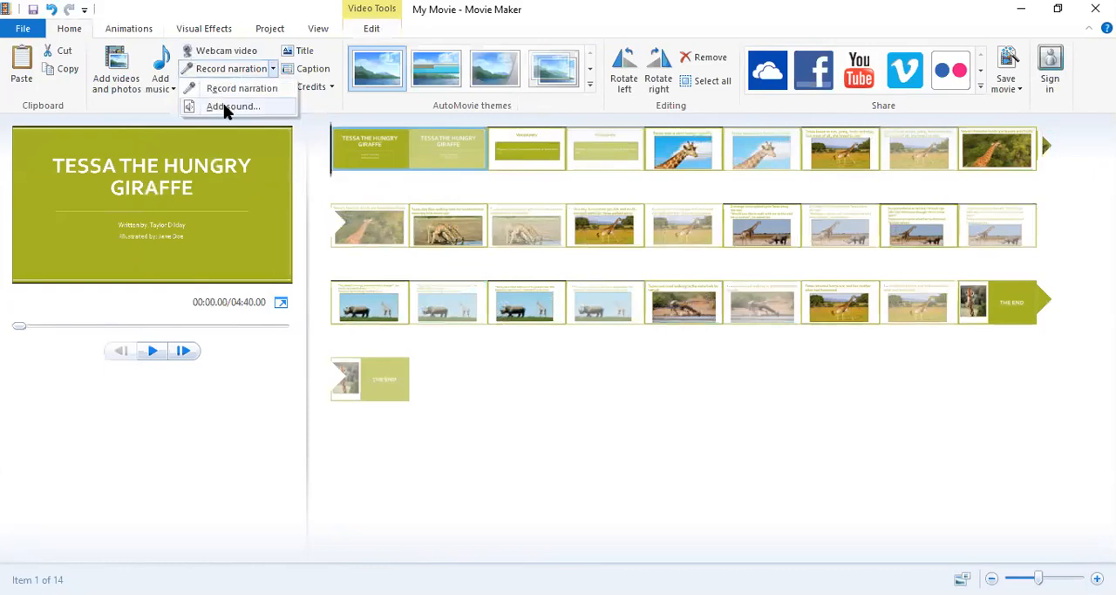
{"action": "left_click", "coordinate": [228, 106]}
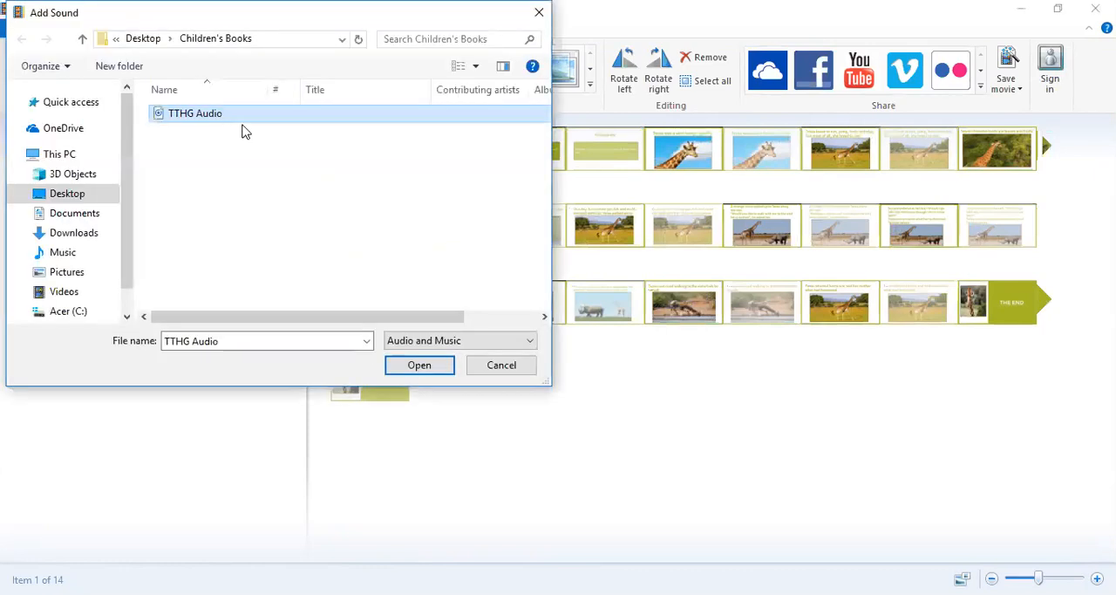
{"action": "double_click", "coordinate": [193, 113]}
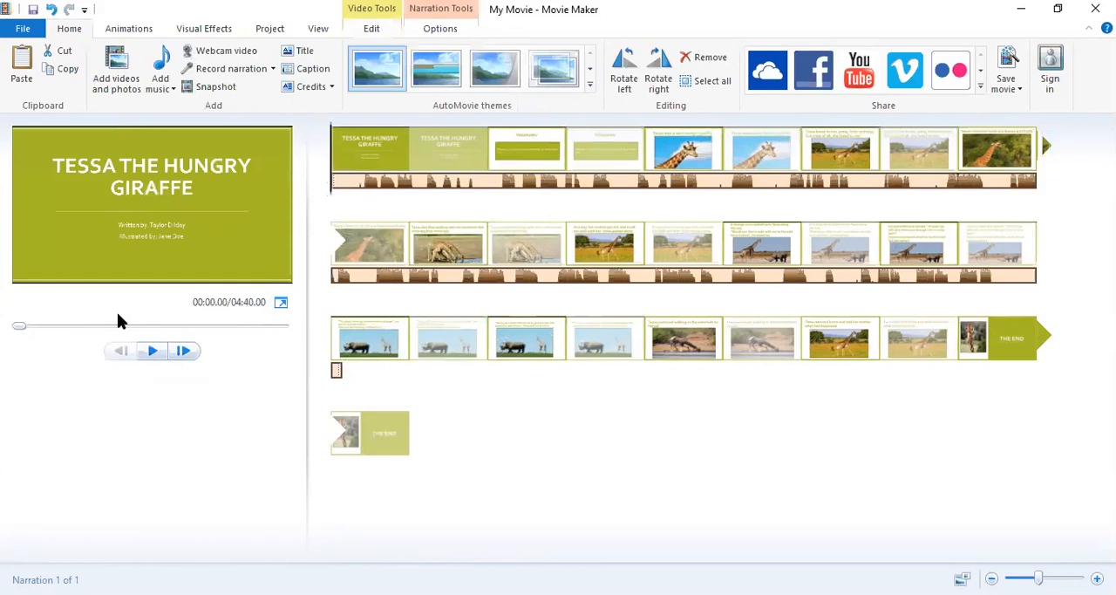
Play the opening of the movie with its narration and split the narration at 12.00 seconds.
{"action": "left_click", "coordinate": [152, 352]}
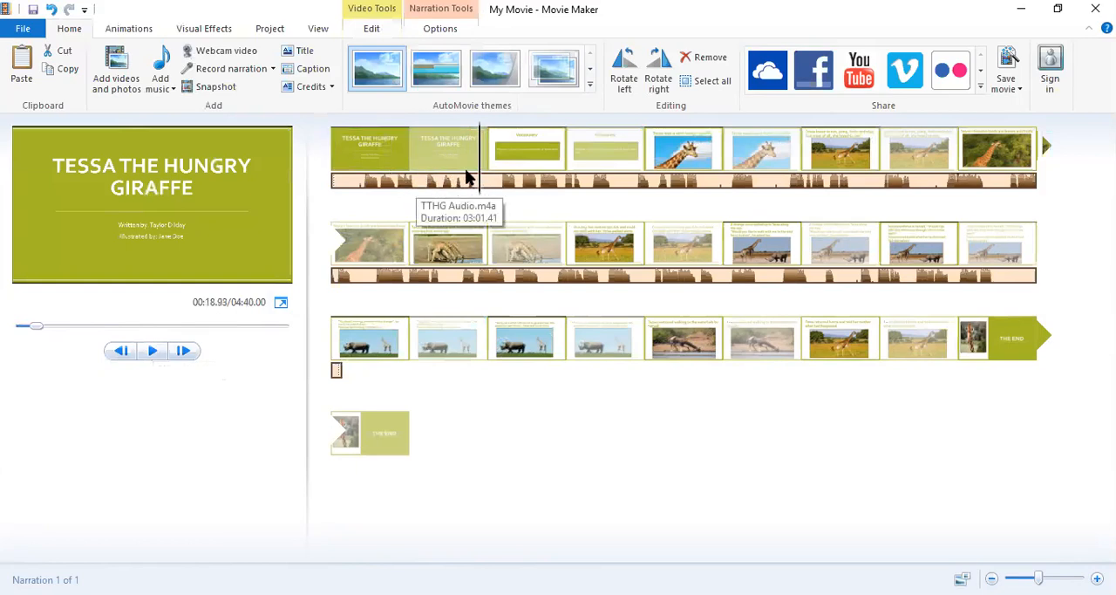
{"action": "left_click_drag", "start_coordinate": [478, 175], "coordinate": [426, 197]}
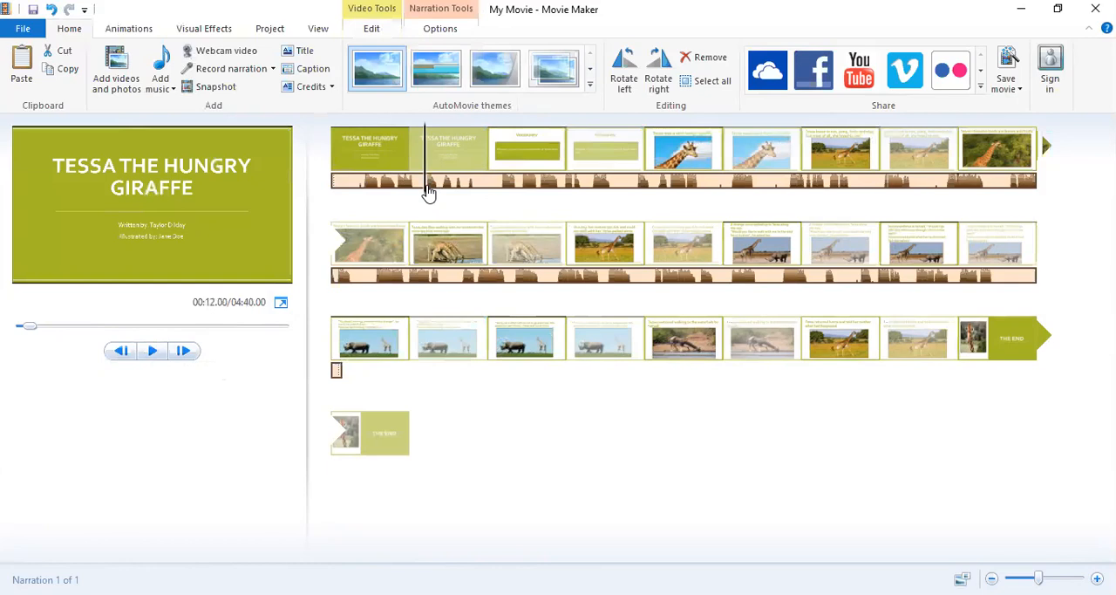
{"action": "left_click", "coordinate": [375, 30]}
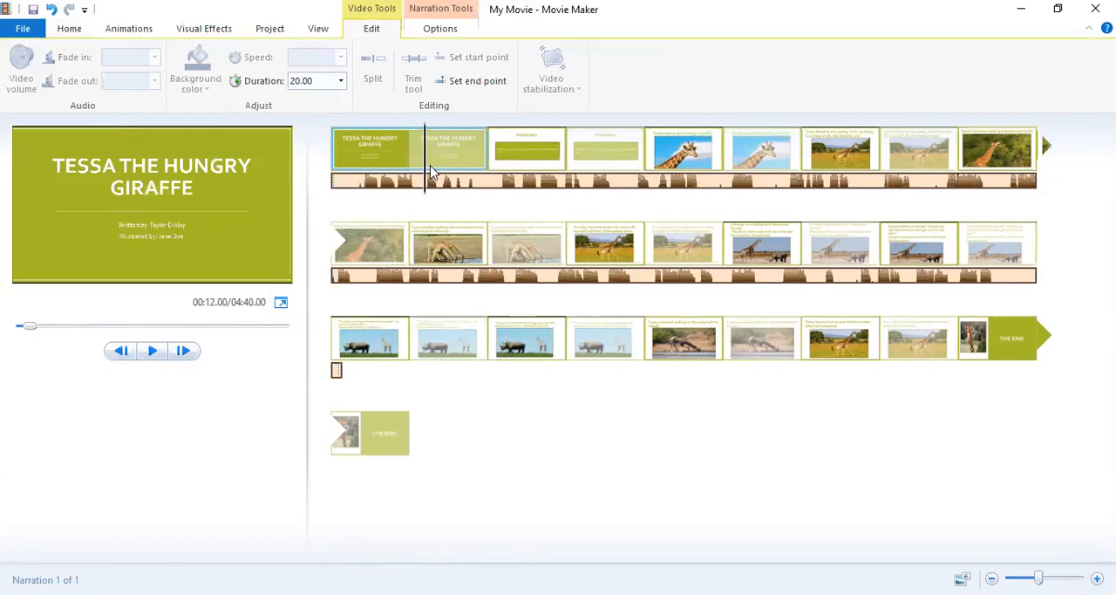
{"action": "left_click", "coordinate": [456, 35]}
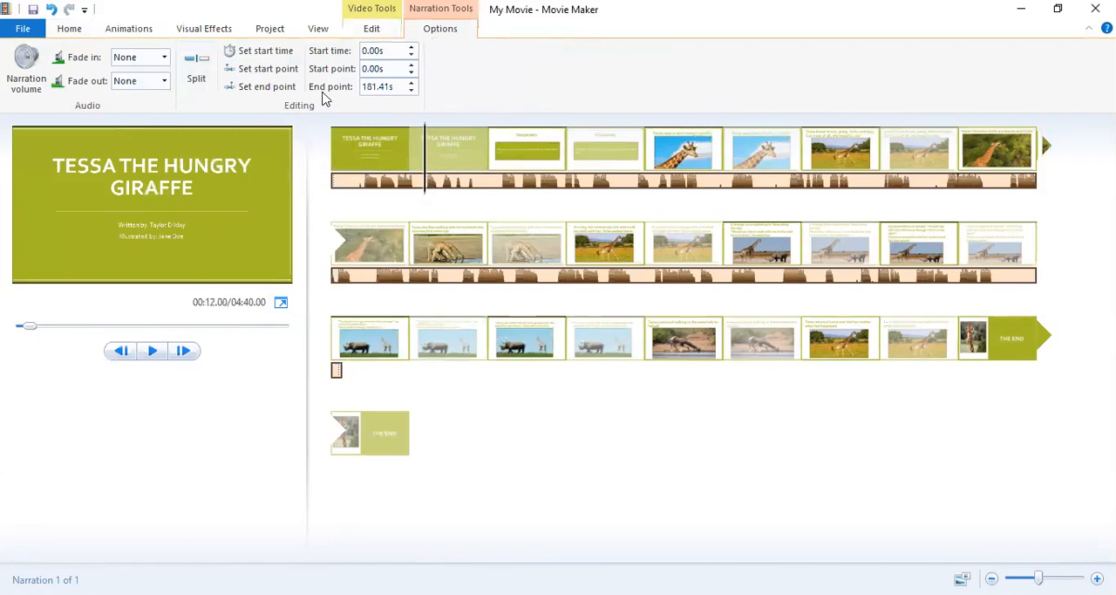
{"action": "left_click", "coordinate": [199, 77]}
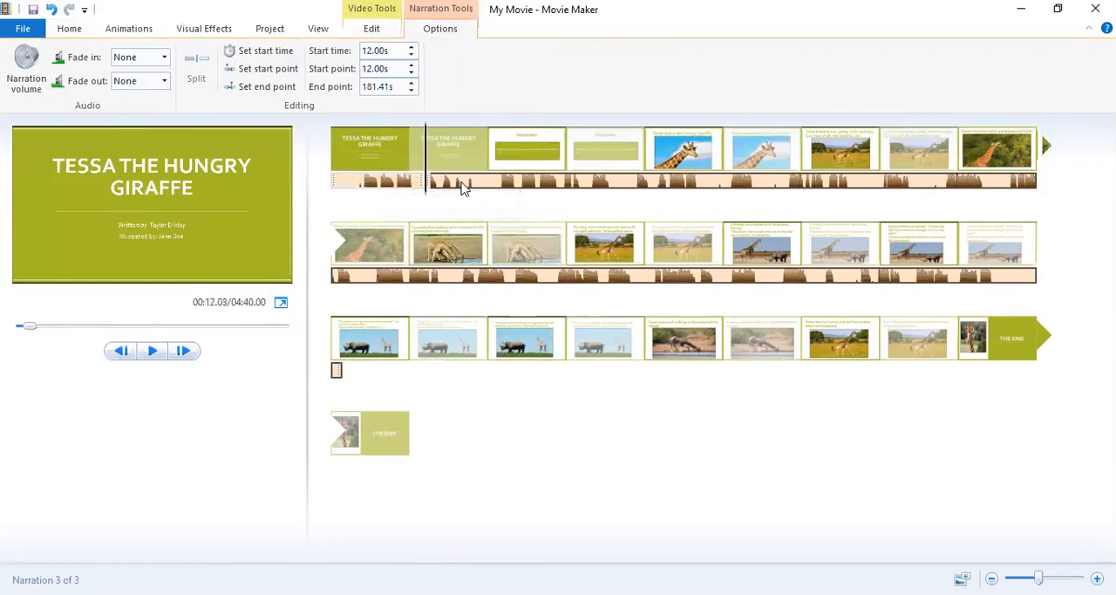
Move the narration after the split to start at 16.25 seconds and split it at 22.60 seconds, under the Vocabulary slide.
{"action": "left_click_drag", "start_coordinate": [464, 187], "coordinate": [496, 183]}
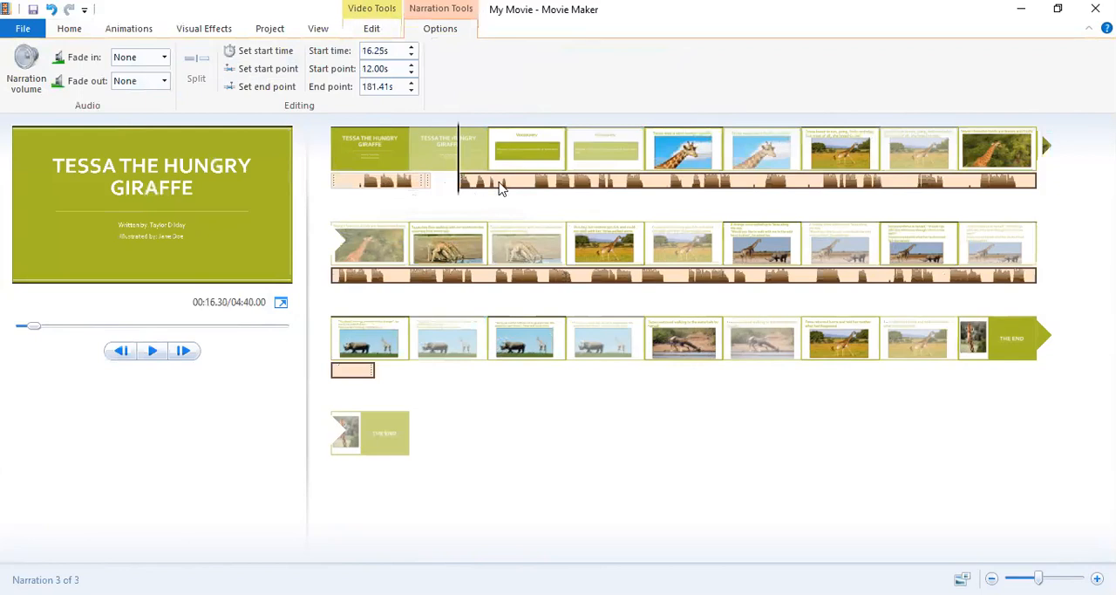
{"action": "left_click_drag", "start_coordinate": [457, 174], "coordinate": [511, 181]}
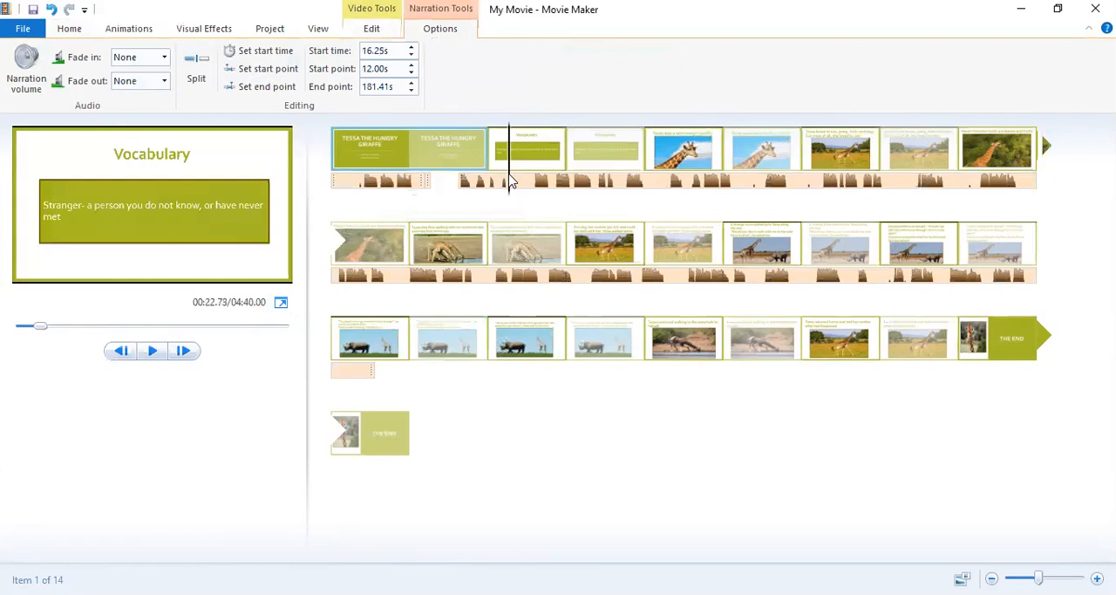
{"action": "left_click", "coordinate": [509, 180]}
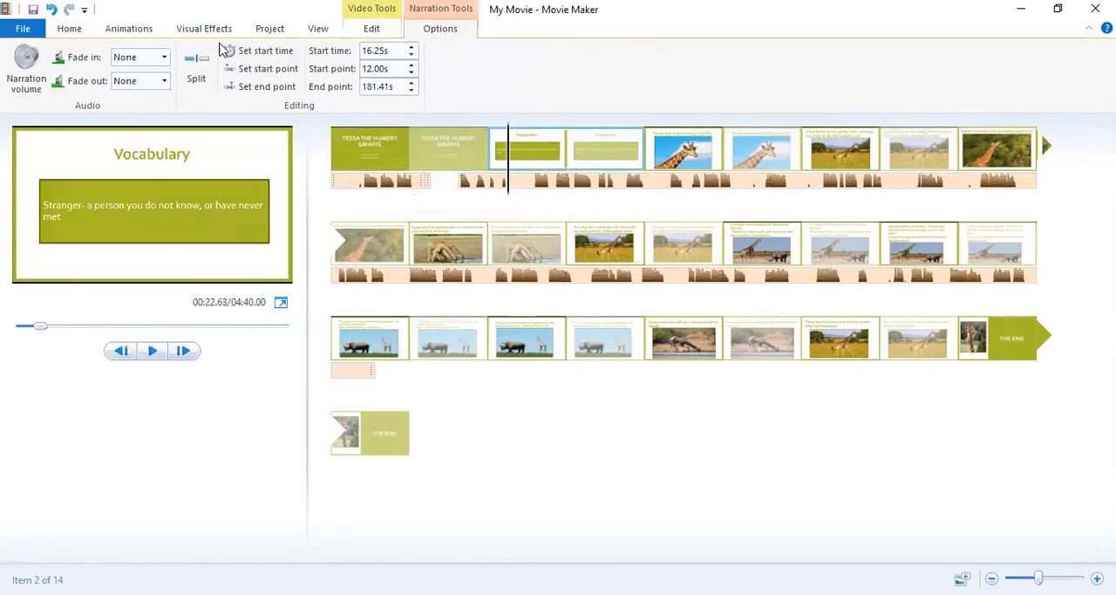
{"action": "left_click", "coordinate": [197, 70]}
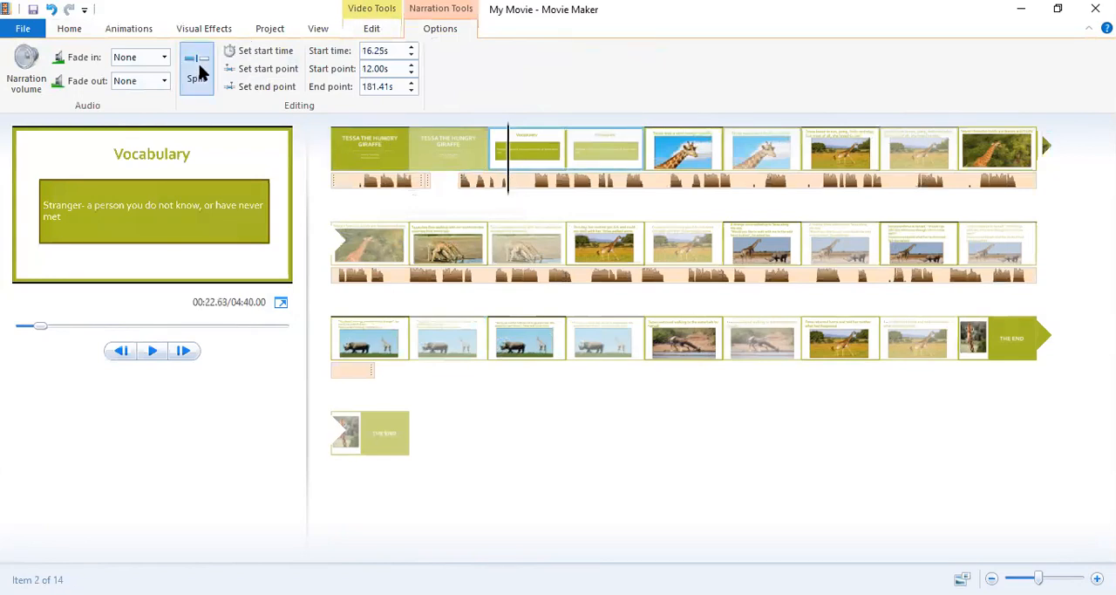
Move the short middle narration segment to start at 15.00 seconds and remove it.
{"action": "left_click", "coordinate": [458, 187]}
{"action": "left_click_drag", "start_coordinate": [466, 185], "coordinate": [456, 181]}
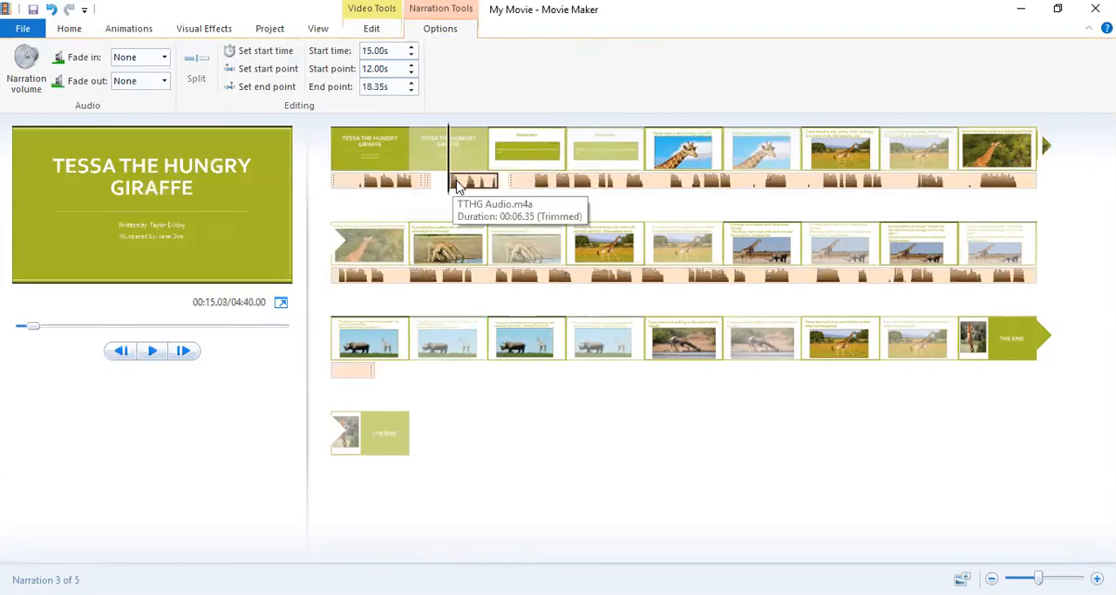
{"action": "right_click", "coordinate": [460, 184]}
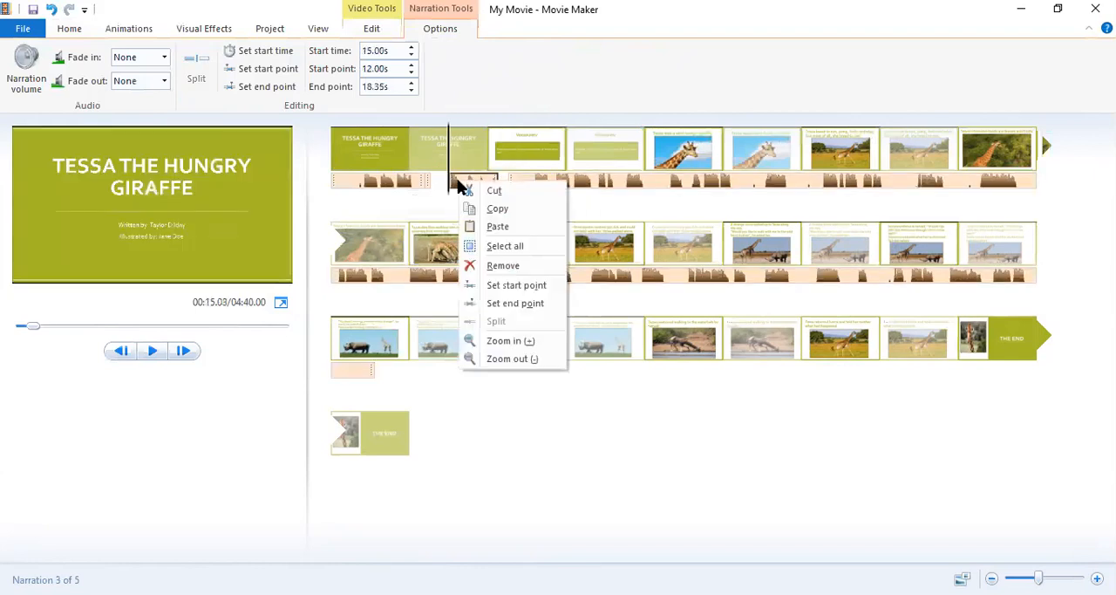
{"action": "left_click", "coordinate": [502, 266]}
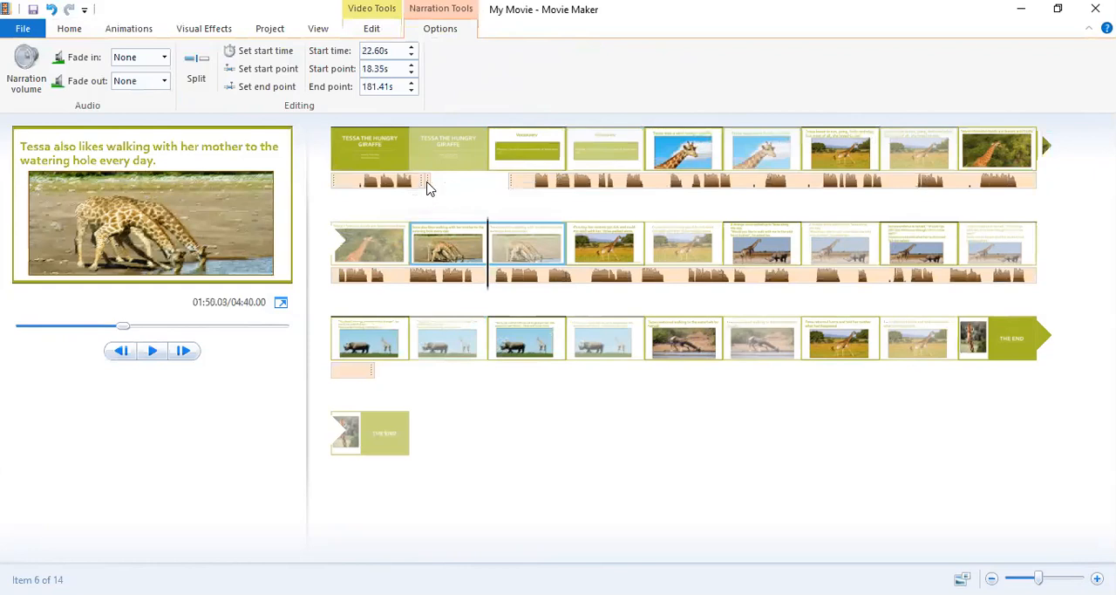
Remove the tiny leftover narration fragment and the first narration segment under the title slide.
{"action": "left_click", "coordinate": [435, 186]}
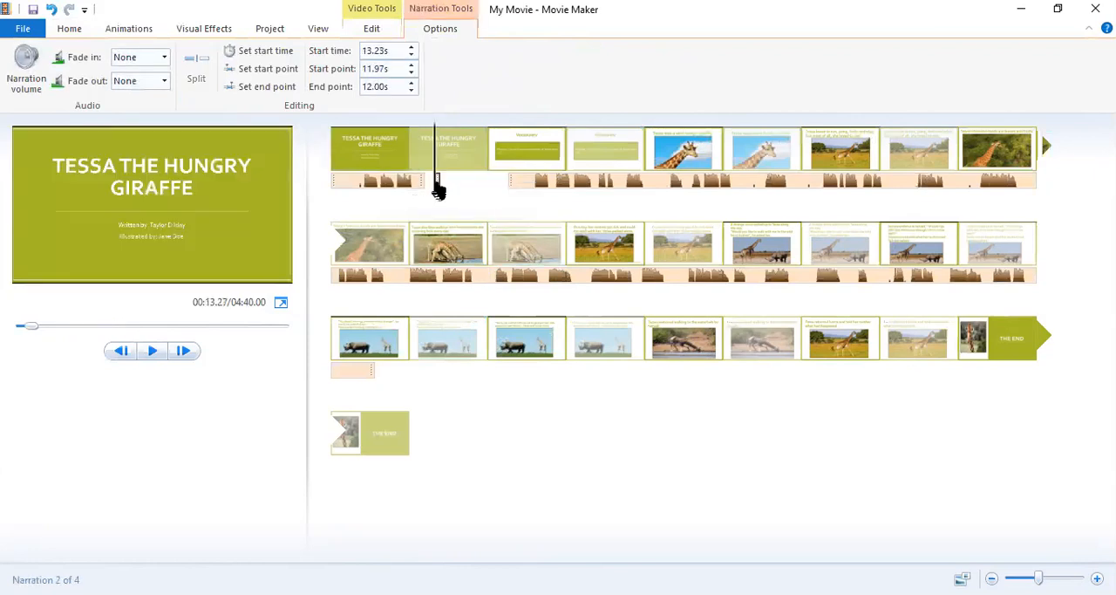
{"action": "right_click", "coordinate": [438, 186]}
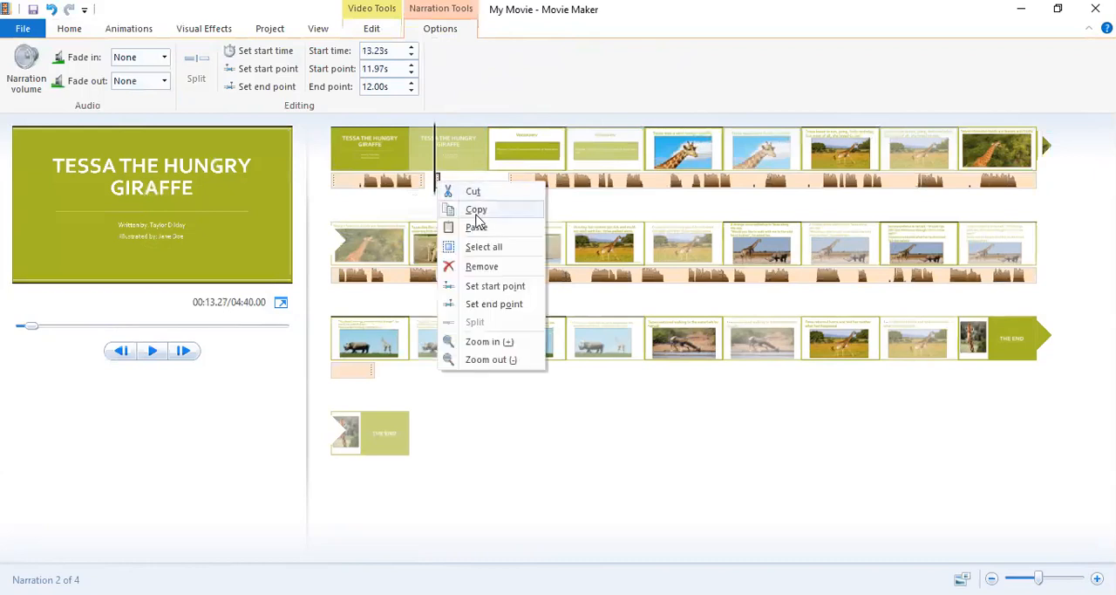
{"action": "left_click", "coordinate": [479, 267]}
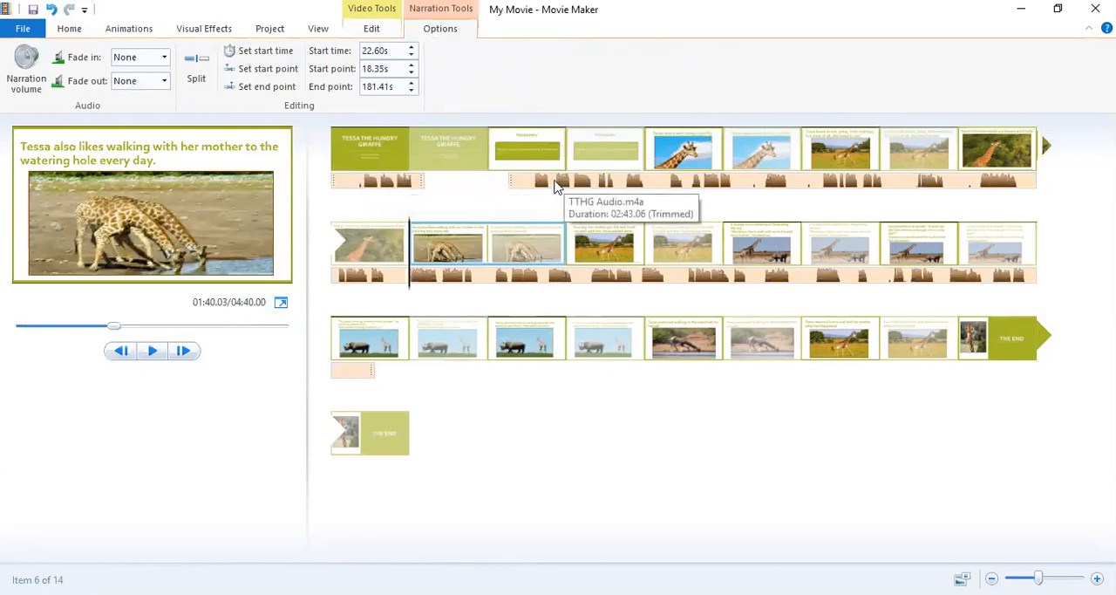
{"action": "left_click", "coordinate": [412, 183]}
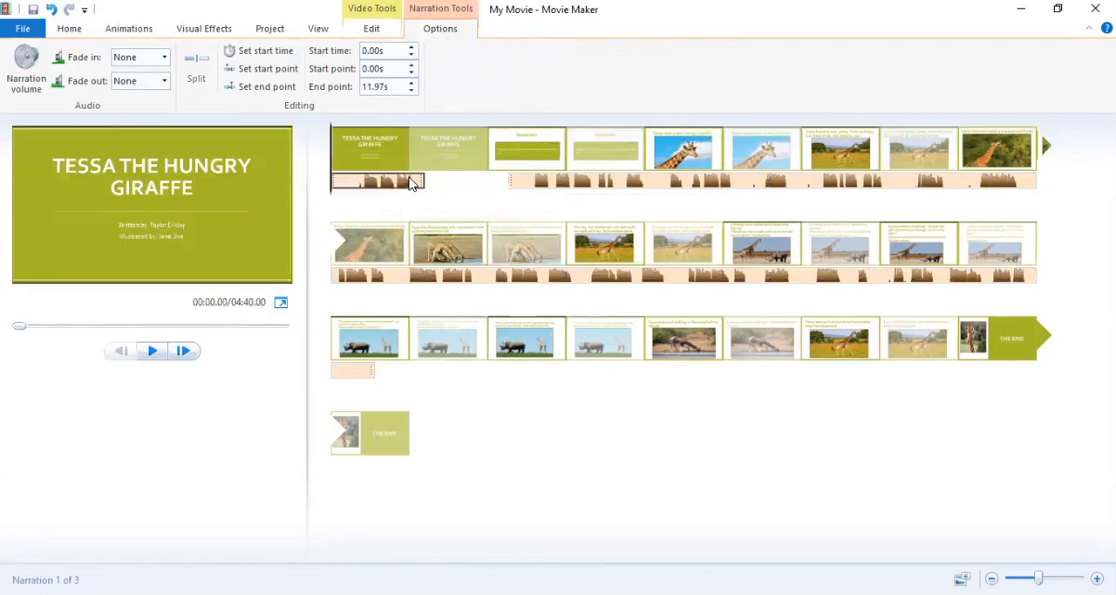
{"action": "right_click", "coordinate": [412, 183]}
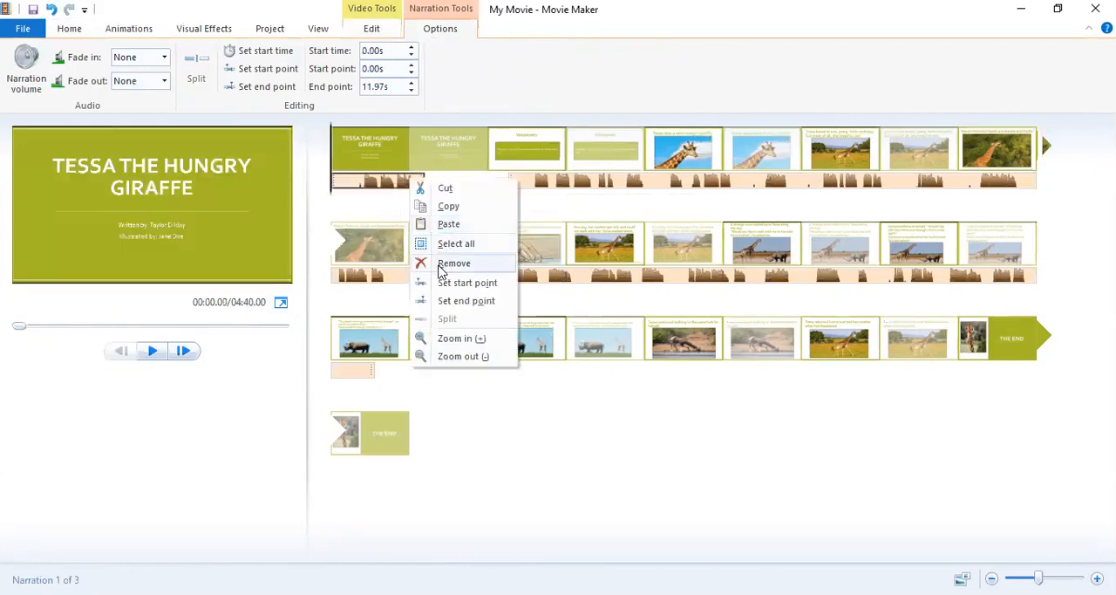
{"action": "left_click", "coordinate": [446, 263]}
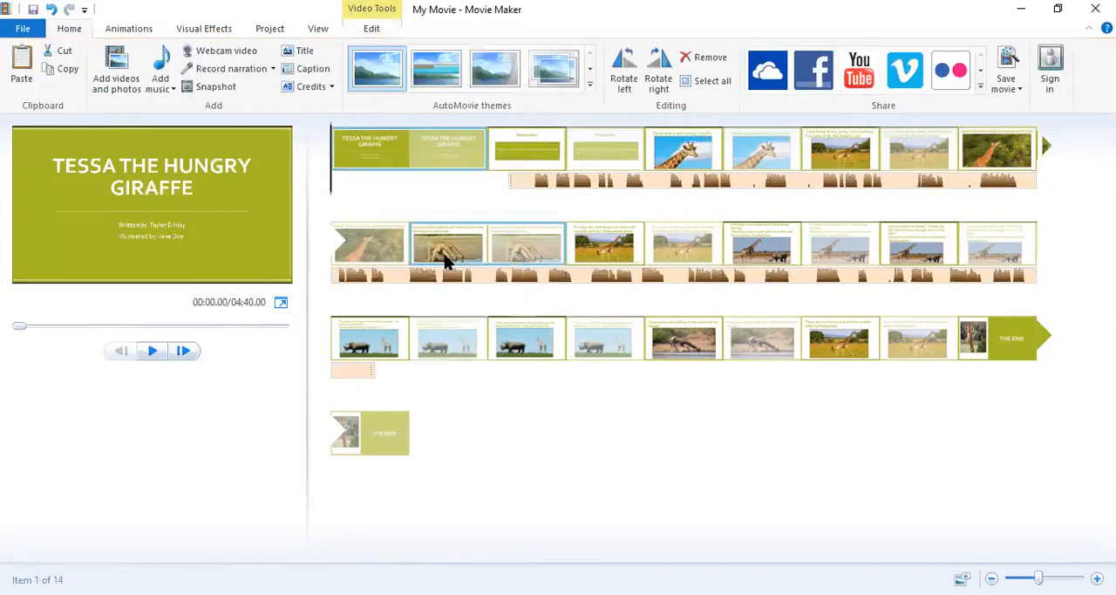
Move the remaining narration to the start of the movie and split it at 2.50 seconds.
{"action": "left_click", "coordinate": [510, 184]}
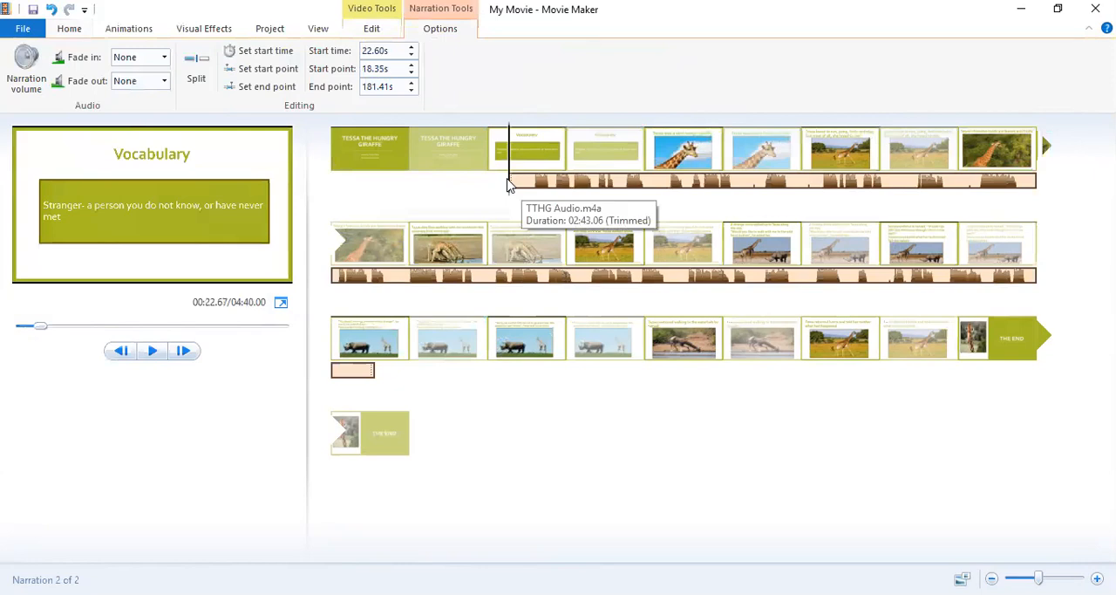
{"action": "left_click_drag", "start_coordinate": [510, 184], "coordinate": [337, 187]}
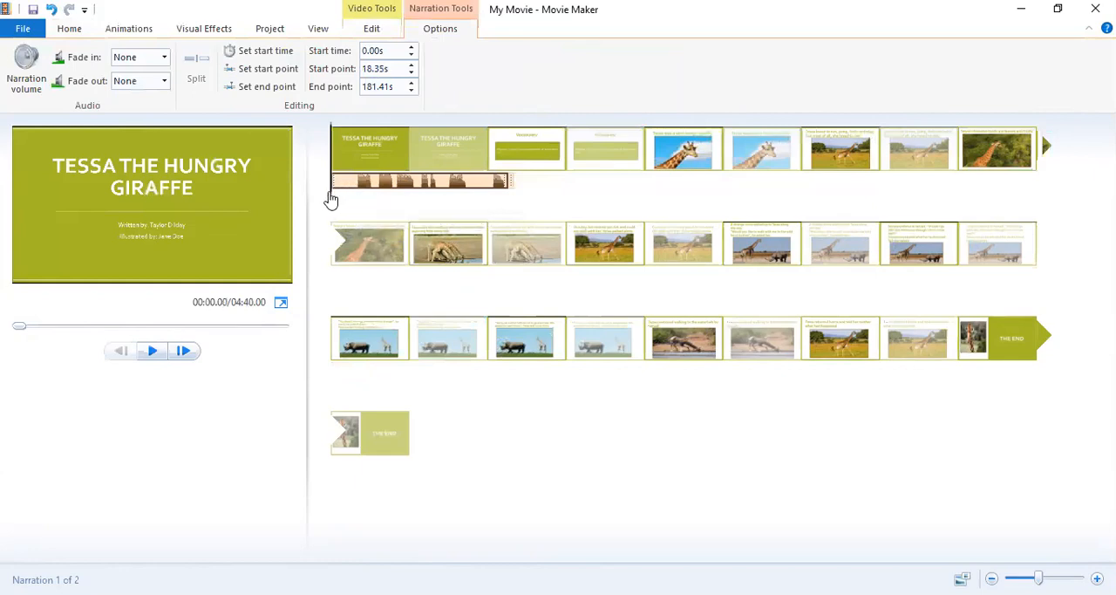
{"action": "left_click_drag", "start_coordinate": [331, 198], "coordinate": [350, 200]}
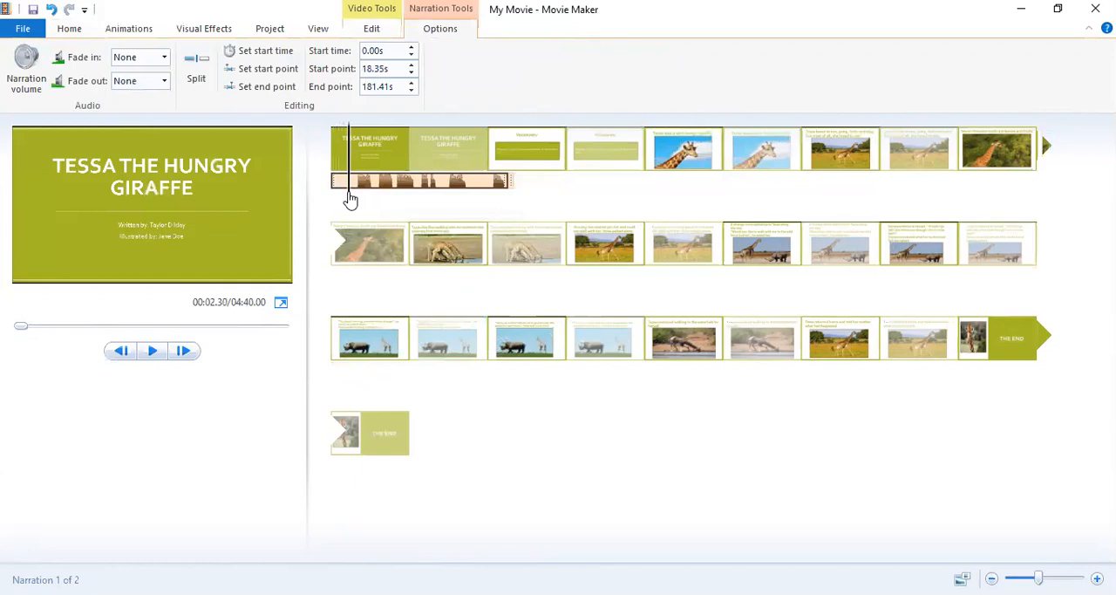
{"action": "left_click_drag", "start_coordinate": [349, 201], "coordinate": [352, 202]}
{"action": "left_click", "coordinate": [197, 68]}
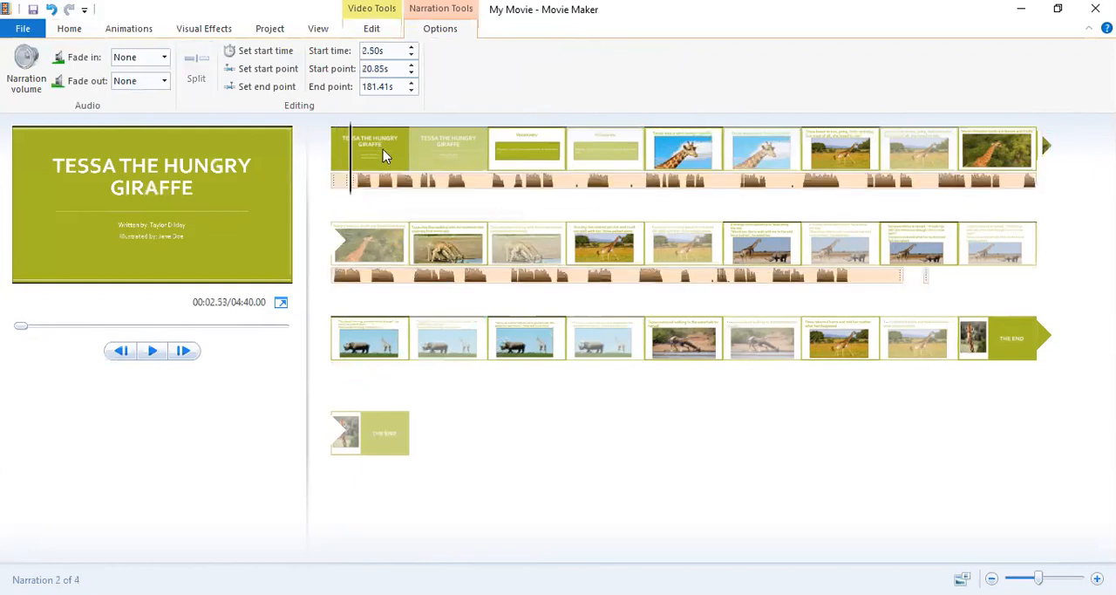
Move the long narration segment to start at 195.83 seconds, under the "You should never go anywhere with a stranger" slide.
{"action": "left_click", "coordinate": [378, 182]}
{"action": "left_click_drag", "start_coordinate": [380, 181], "coordinate": [443, 184]}
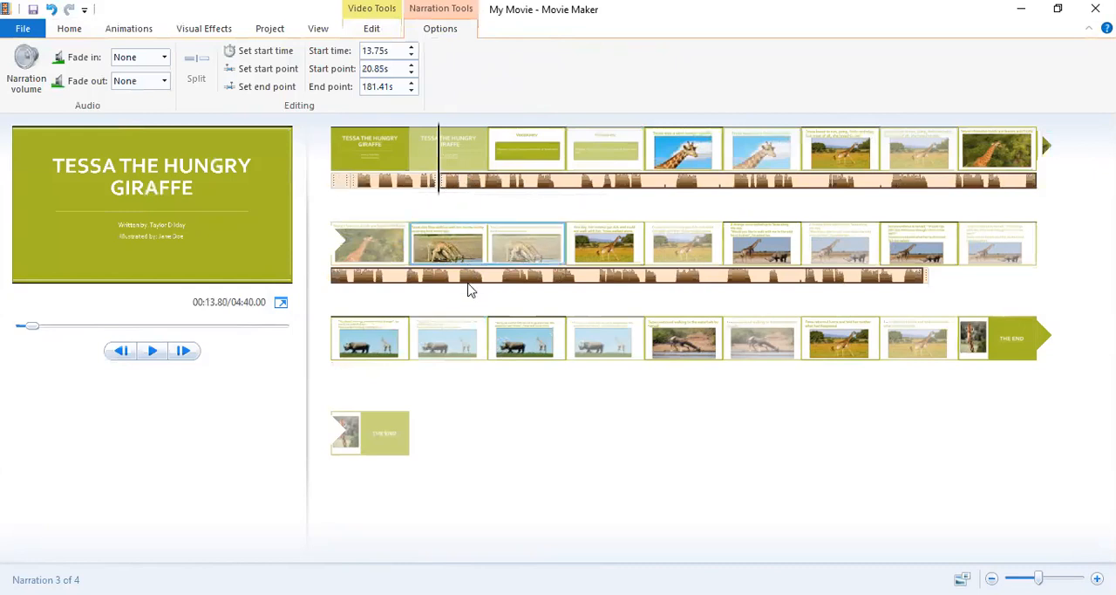
{"action": "left_click_drag", "start_coordinate": [468, 290], "coordinate": [463, 318]}
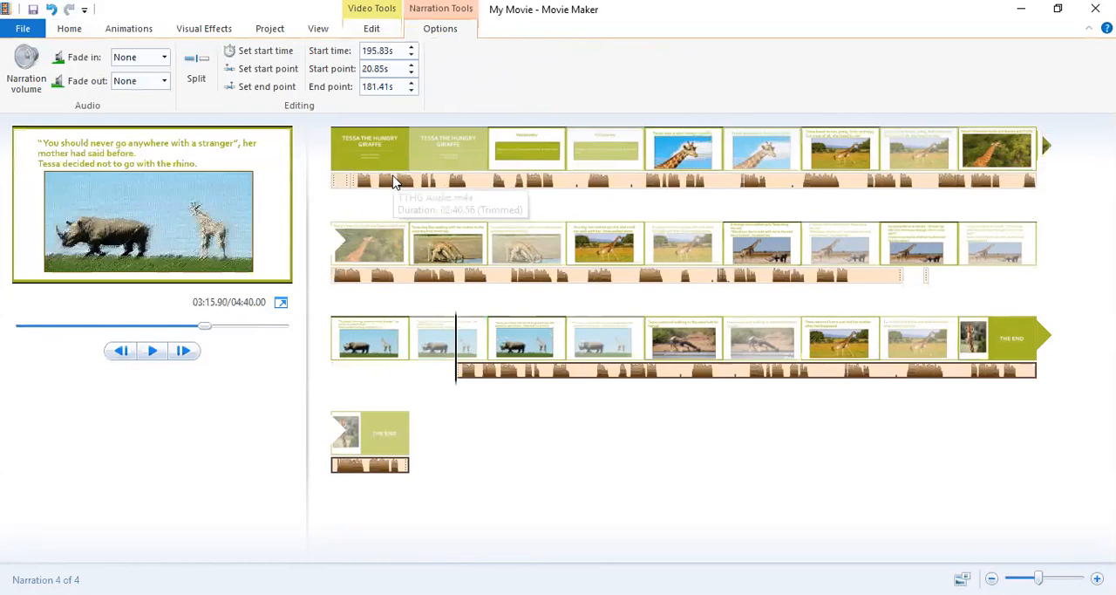
Remove the two narration segments at the start of the movie and the one starting under the rhino slide.
{"action": "left_click", "coordinate": [394, 181]}
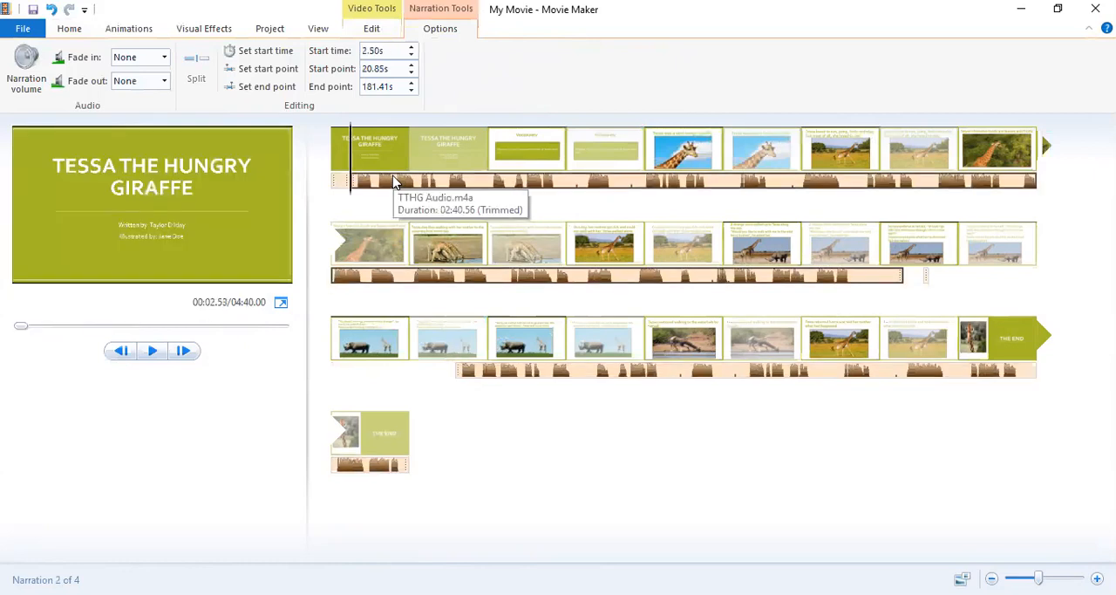
{"action": "right_click", "coordinate": [396, 180]}
{"action": "left_click", "coordinate": [429, 262]}
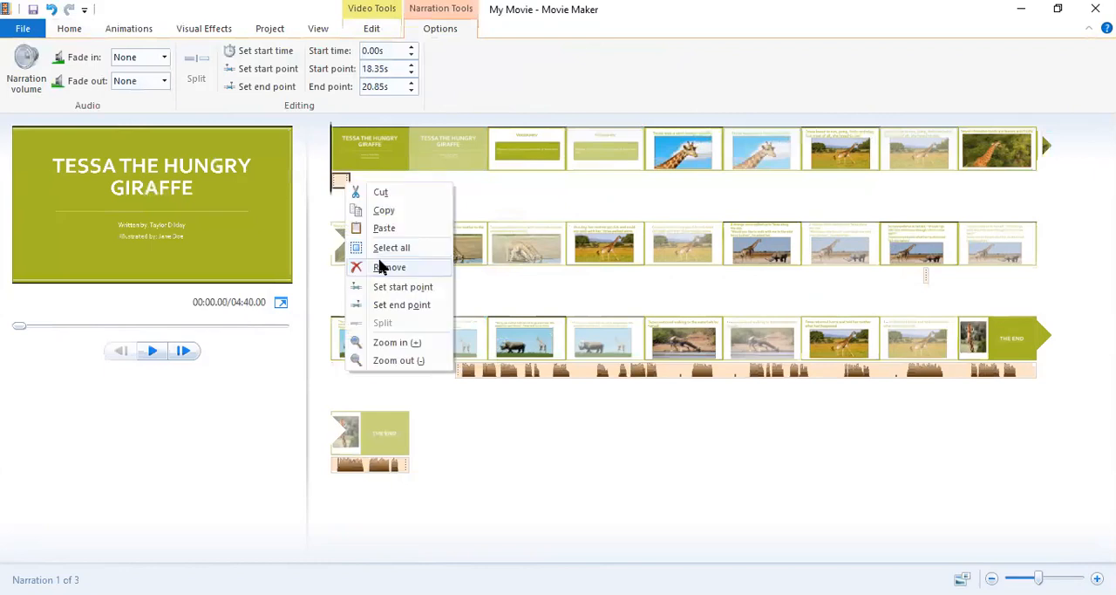
{"action": "left_click", "coordinate": [384, 267]}
{"action": "right_click", "coordinate": [487, 373]}
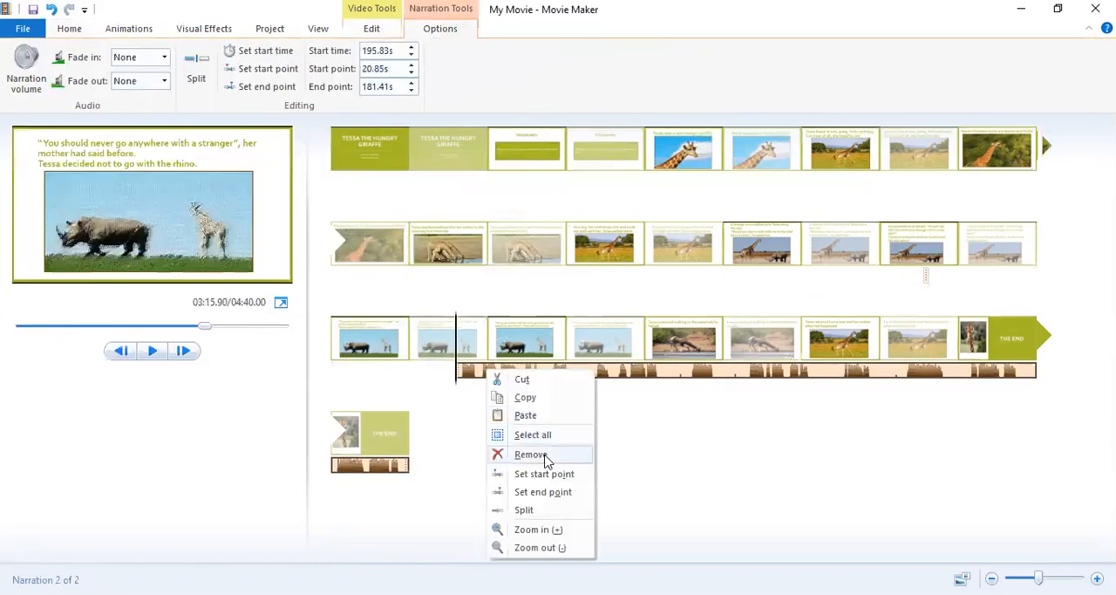
{"action": "left_click", "coordinate": [545, 460]}
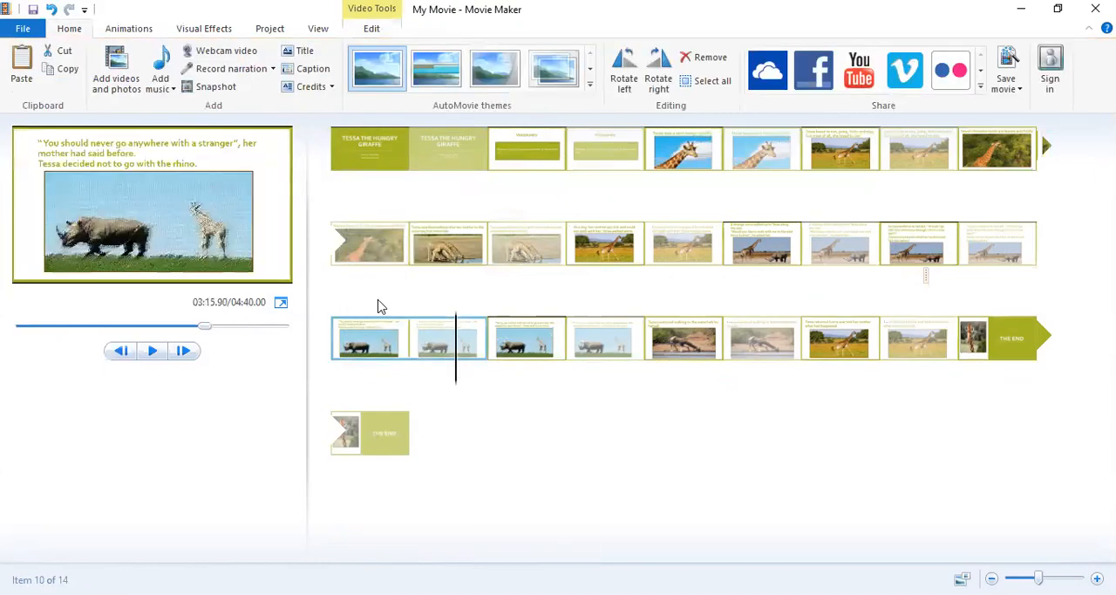
Return to the start of the movie and add the TTHG Audio sound file as narration again.
{"action": "left_click", "coordinate": [327, 160]}
{"action": "left_click", "coordinate": [81, 29]}
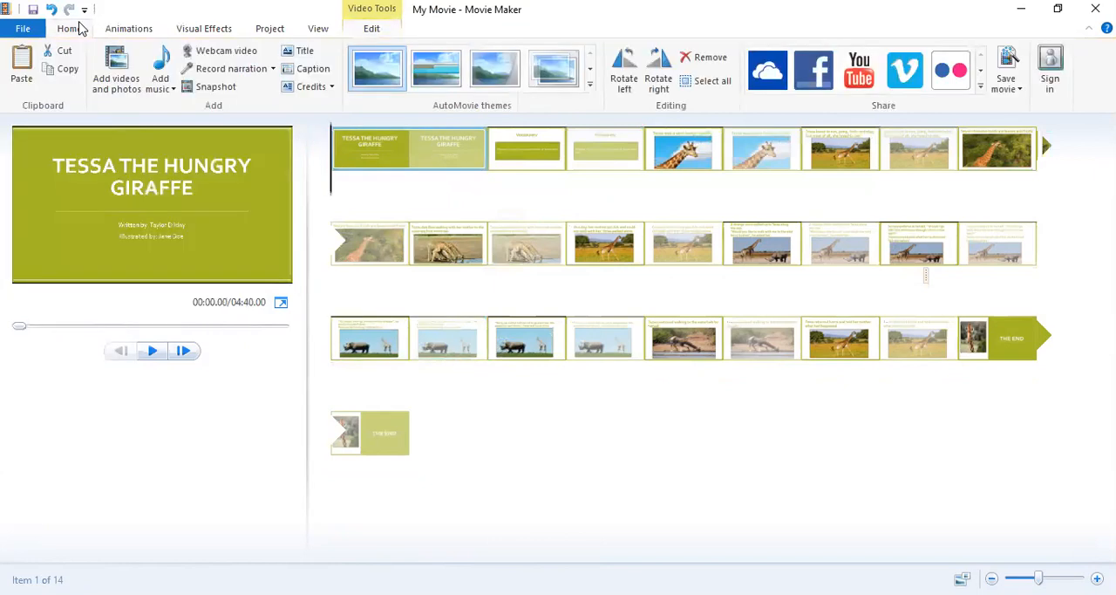
{"action": "left_click", "coordinate": [272, 69]}
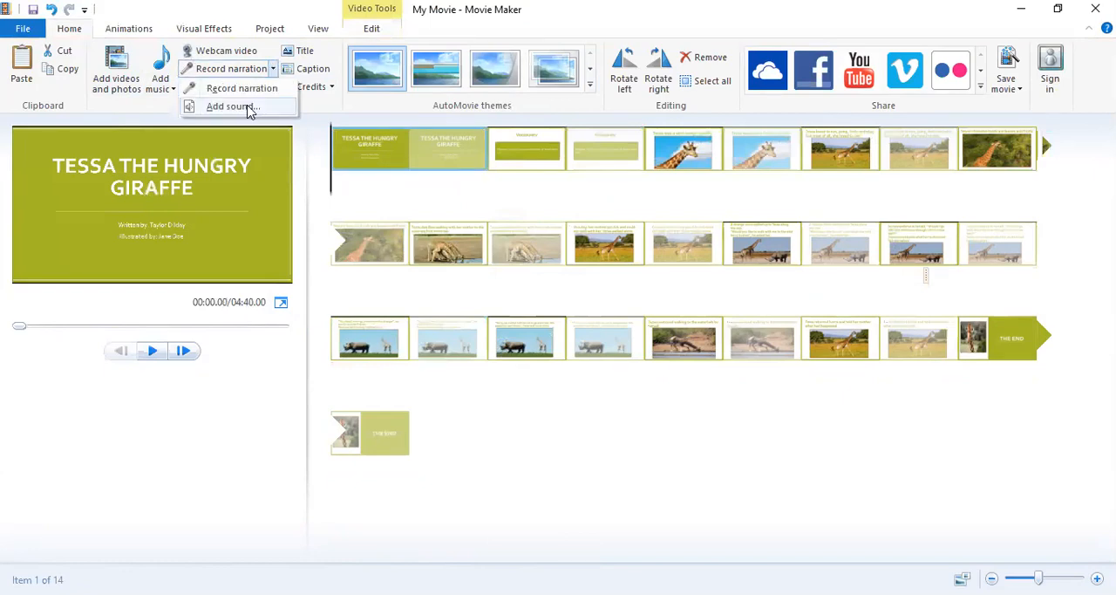
{"action": "left_click", "coordinate": [250, 107]}
{"action": "left_click", "coordinate": [233, 119]}
{"action": "double_click", "coordinate": [234, 119]}
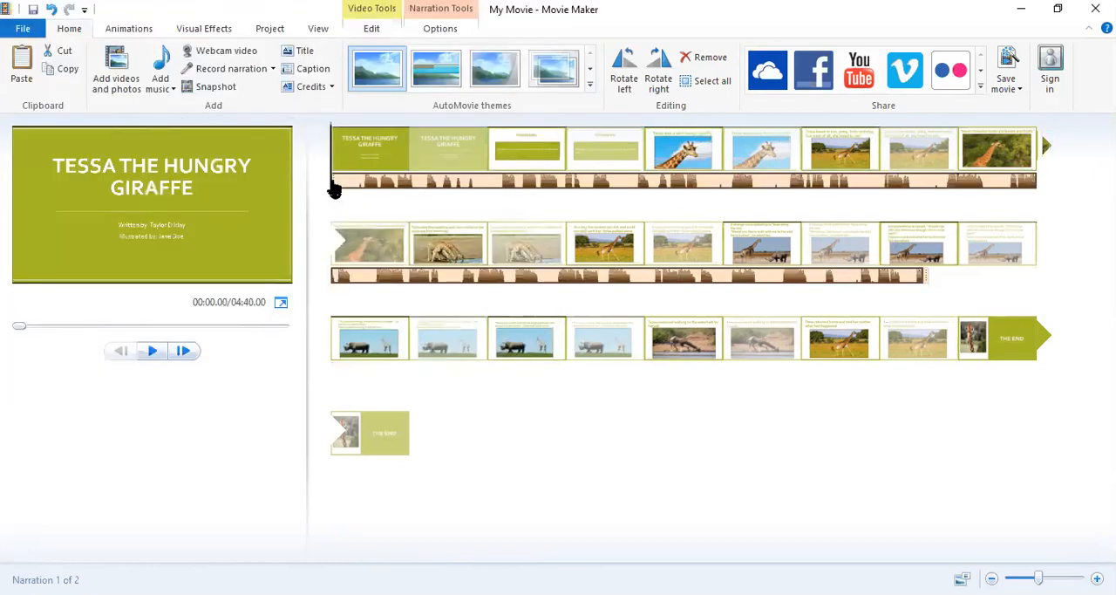
Split the TTHG Audio narration at 18.47 seconds, near the end of the title slide.
{"action": "mouse_move", "coordinate": [334, 202]}
{"action": "left_mouse_down"}
{"action": "mouse_move", "coordinate": [422, 214]}
{"action": "mouse_move", "coordinate": [349, 208]}
{"action": "left_mouse_up"}
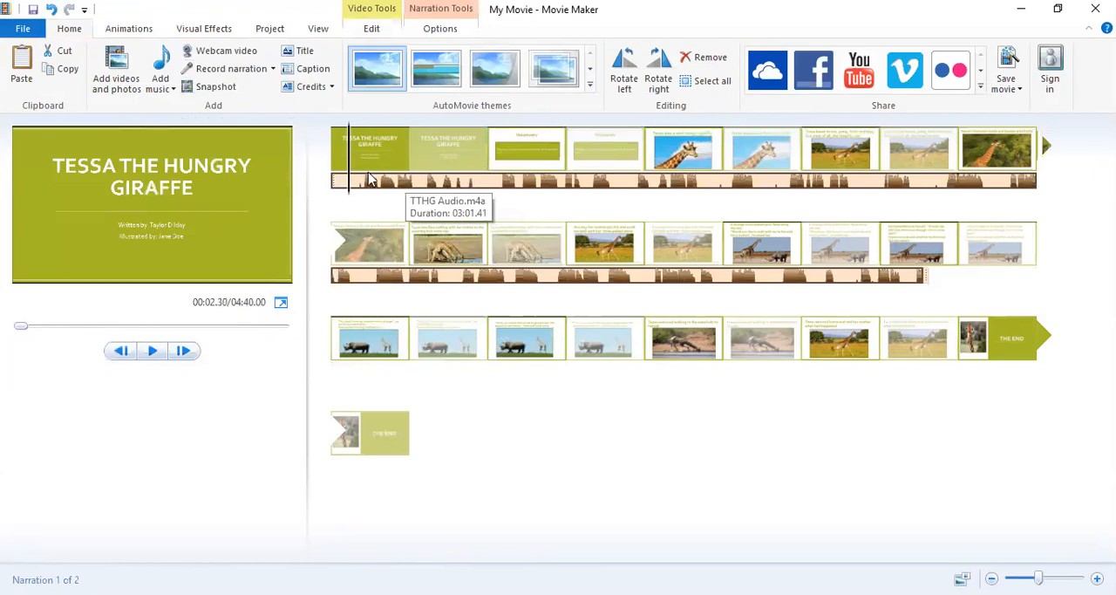
{"action": "left_click_drag", "start_coordinate": [350, 201], "coordinate": [479, 204]}
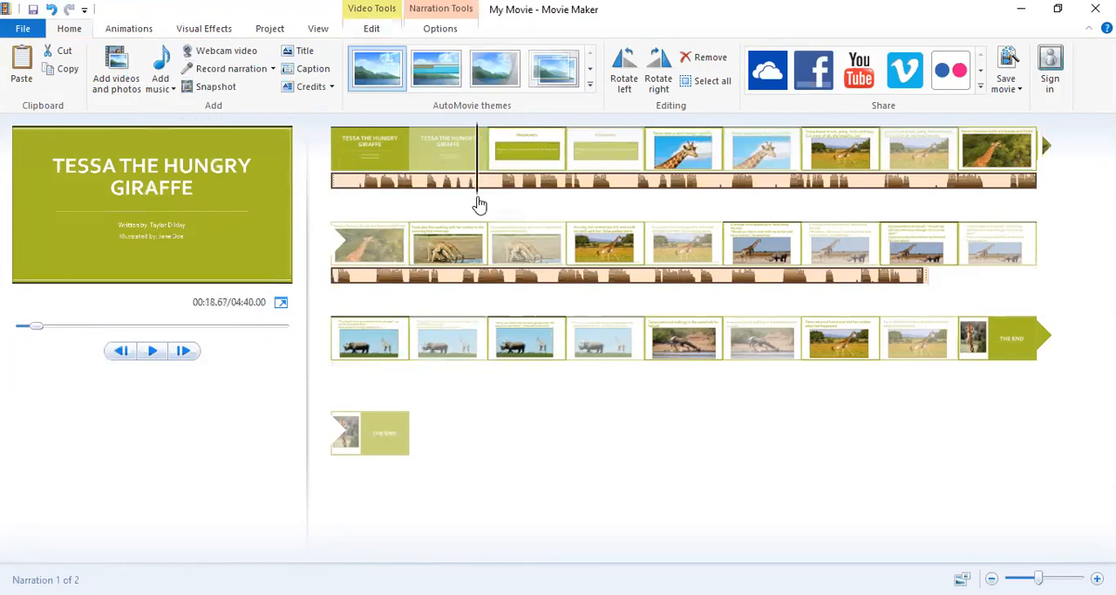
{"action": "mouse_move", "coordinate": [478, 204]}
{"action": "left_mouse_down"}
{"action": "mouse_move", "coordinate": [465, 204]}
{"action": "mouse_move", "coordinate": [488, 207]}
{"action": "mouse_move", "coordinate": [478, 200]}
{"action": "left_mouse_up"}
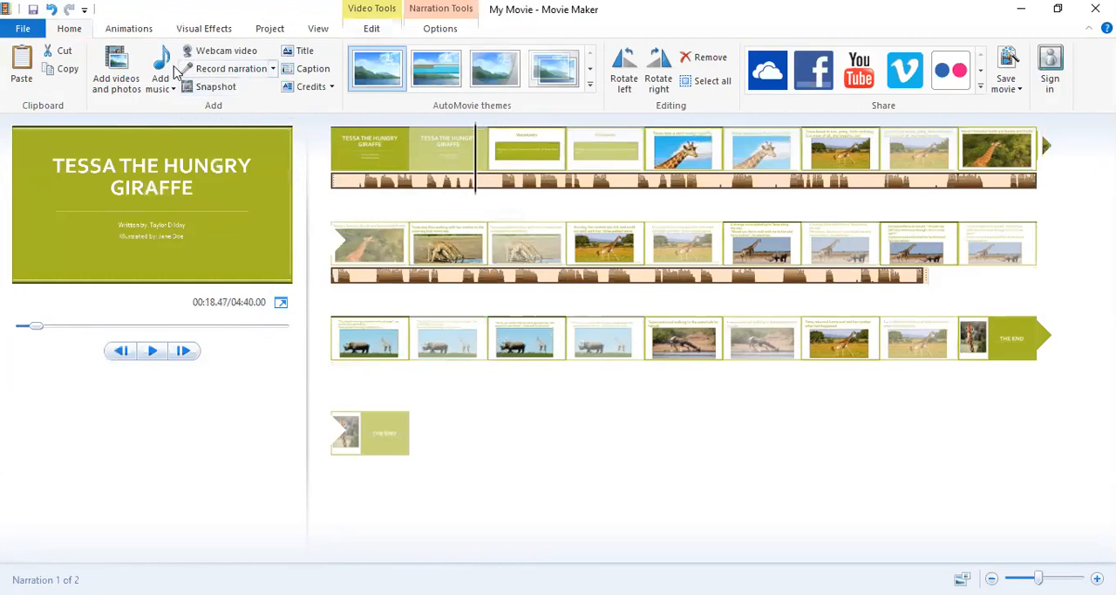
{"action": "left_click", "coordinate": [419, 31]}
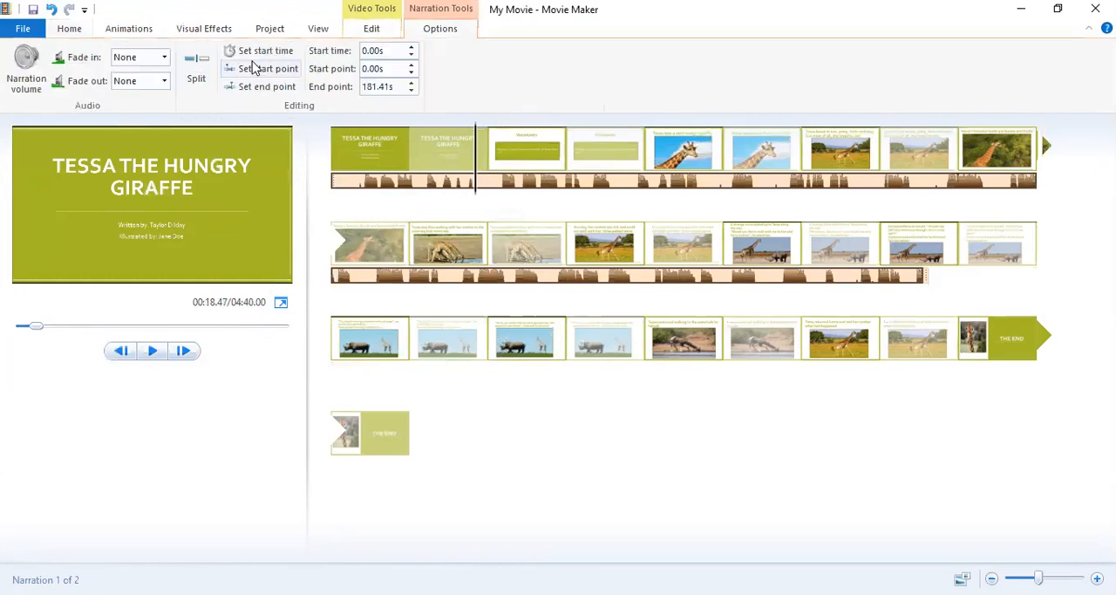
{"action": "left_click", "coordinate": [196, 65]}
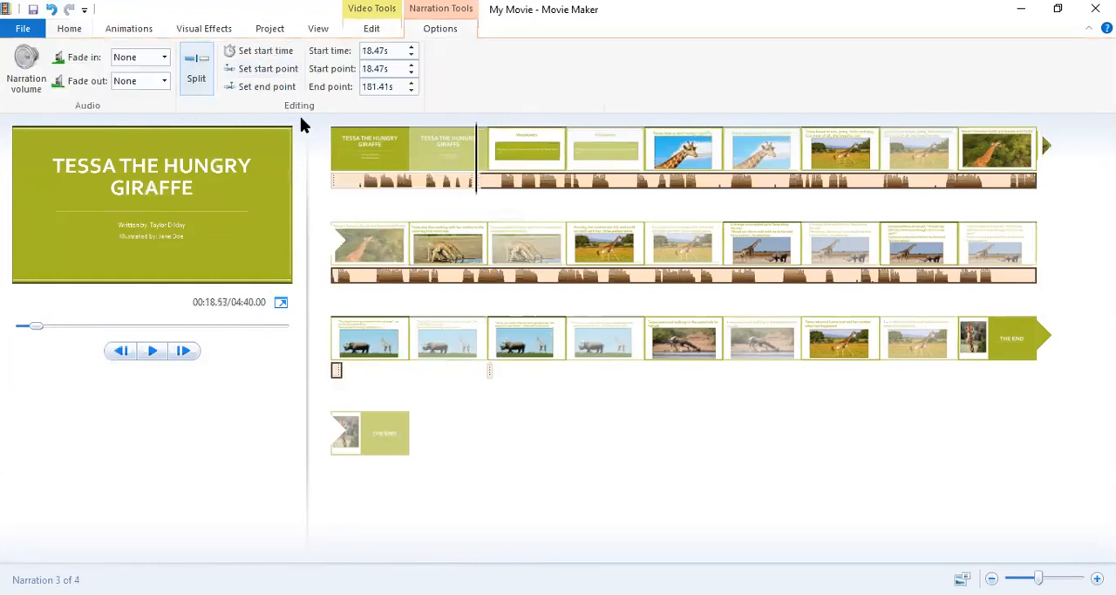
Remove the narration segment before the split, move the remaining long segment to 4.17 seconds, and undo both changes.
{"action": "left_click", "coordinate": [403, 178]}
{"action": "right_click", "coordinate": [404, 179]}
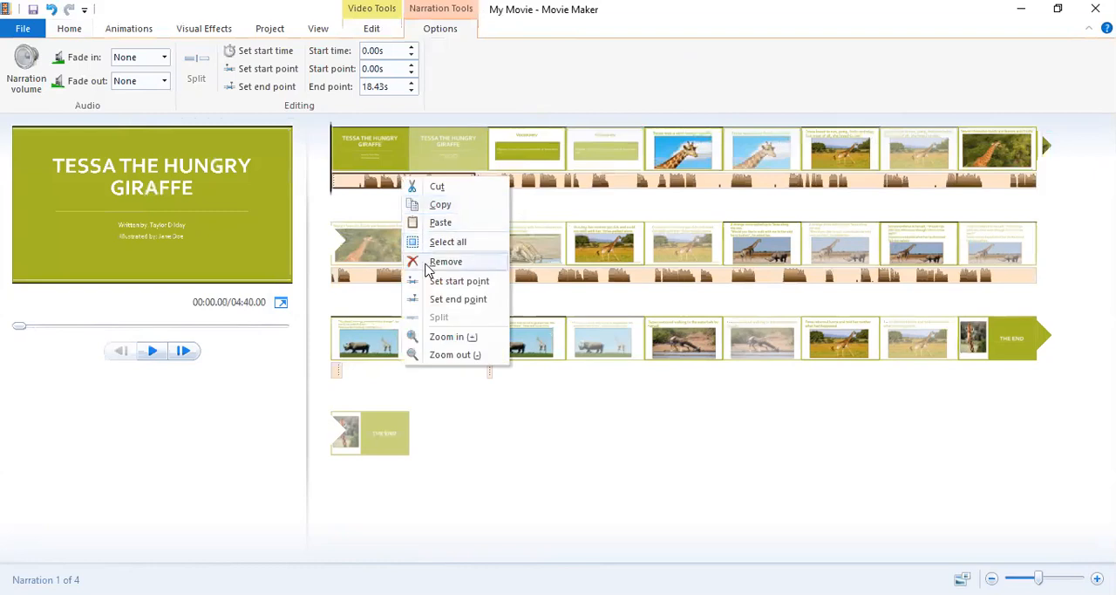
{"action": "left_click", "coordinate": [426, 264]}
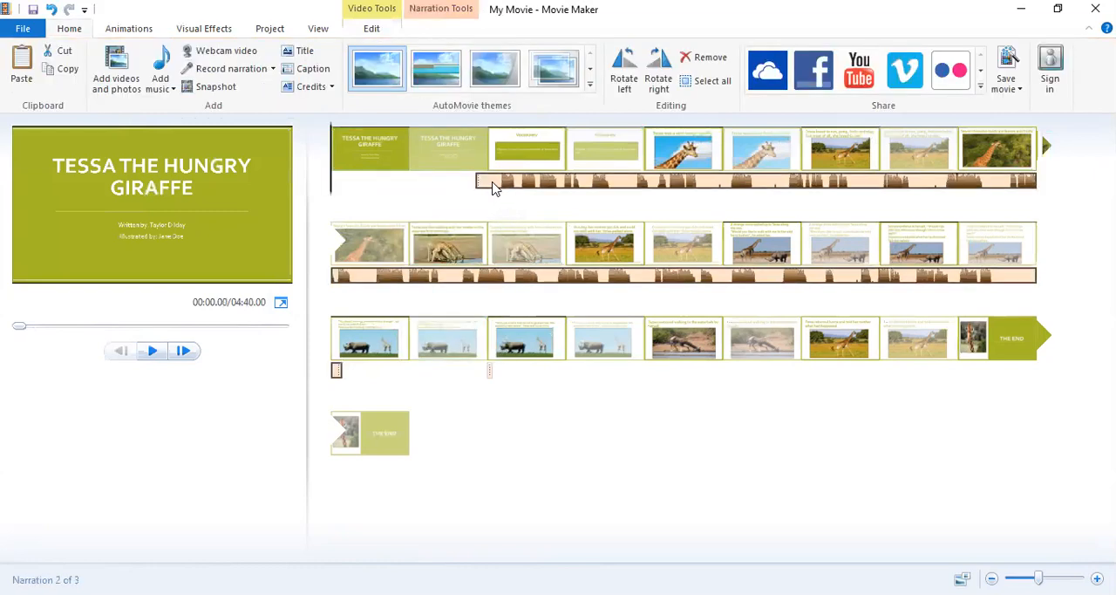
{"action": "left_click_drag", "start_coordinate": [492, 188], "coordinate": [381, 185]}
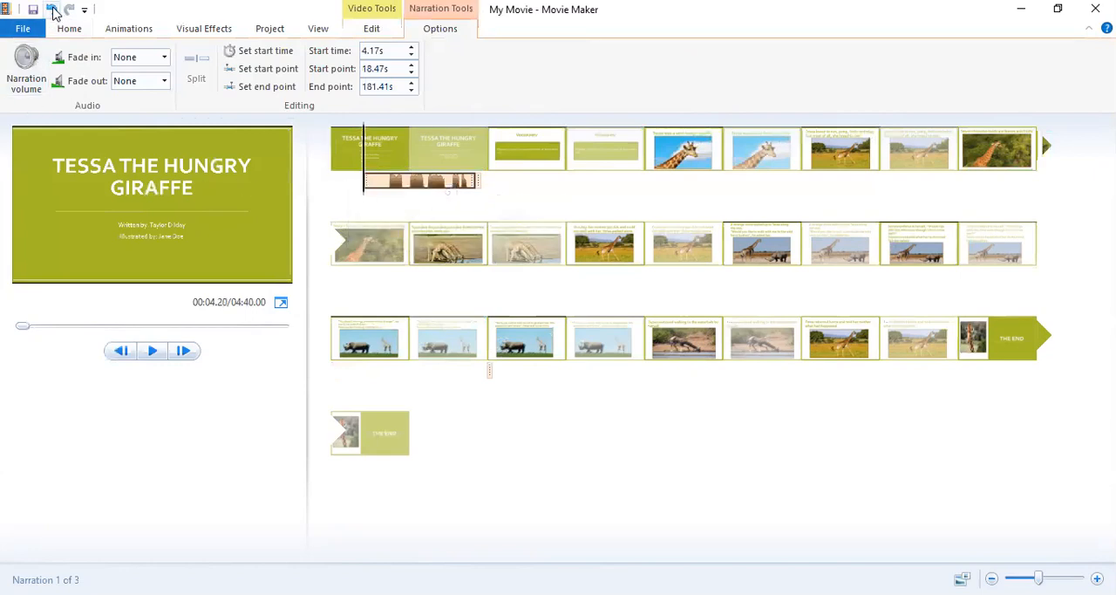
{"action": "left_click", "coordinate": [52, 10]}
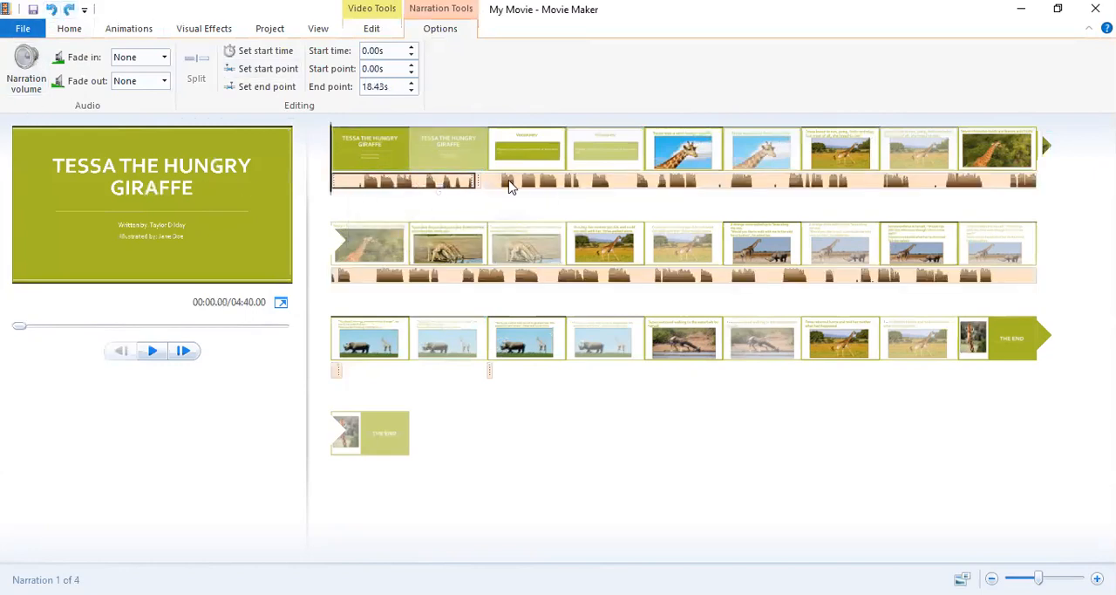
Move the long narration segment to start at 26.04 seconds and remove the segment at the start of the movie.
{"action": "left_click", "coordinate": [511, 186]}
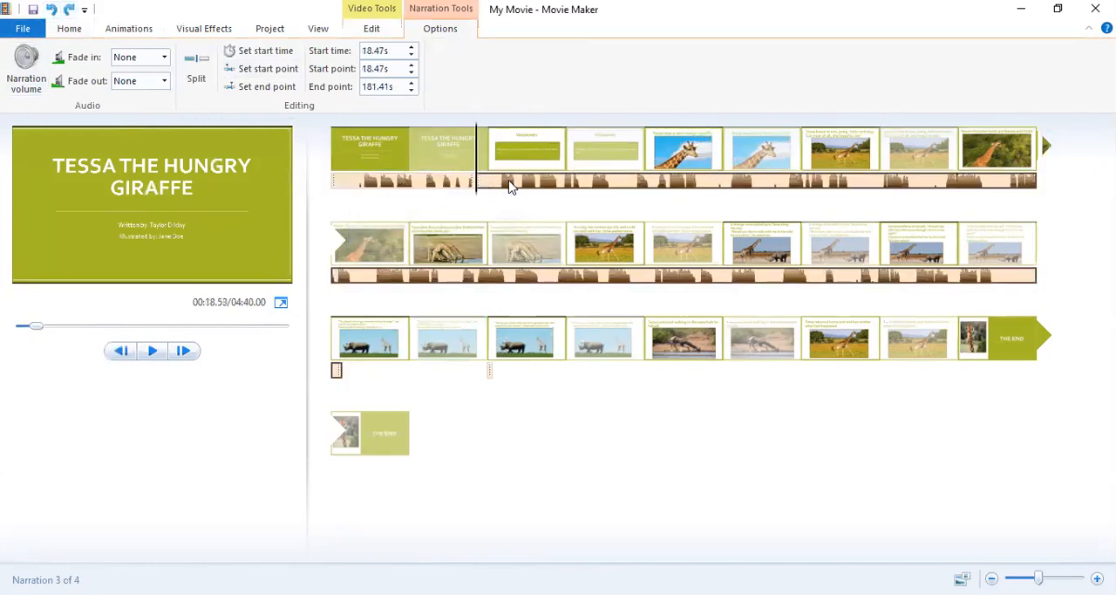
{"action": "left_click", "coordinate": [423, 180]}
{"action": "right_click", "coordinate": [412, 180]}
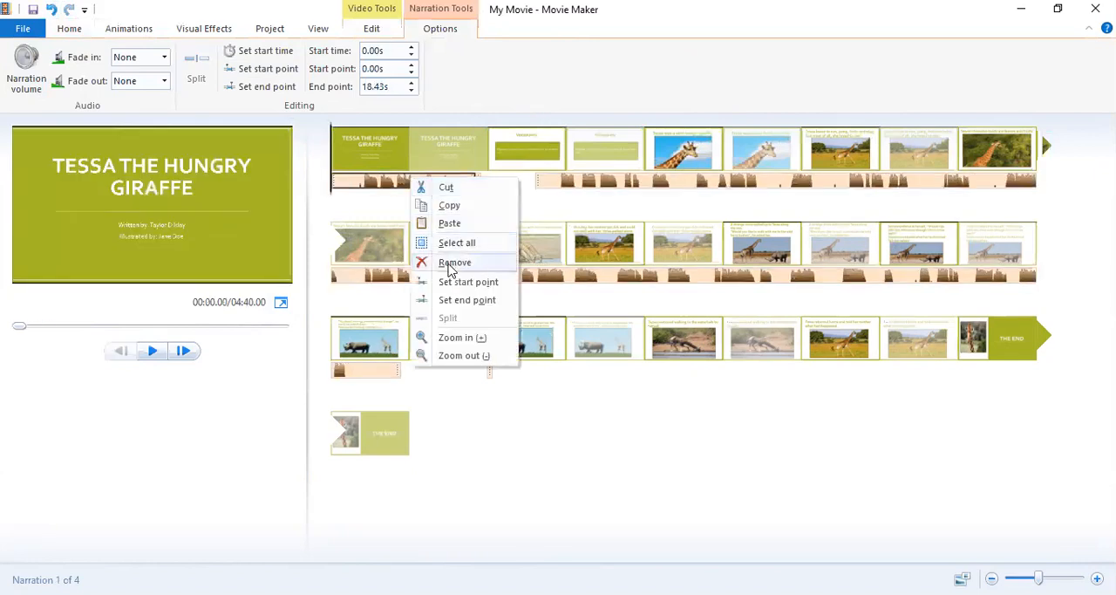
{"action": "left_click", "coordinate": [452, 262]}
Try to remove the tiny narration segment near the end of the title slide.
{"action": "left_click", "coordinate": [478, 181]}
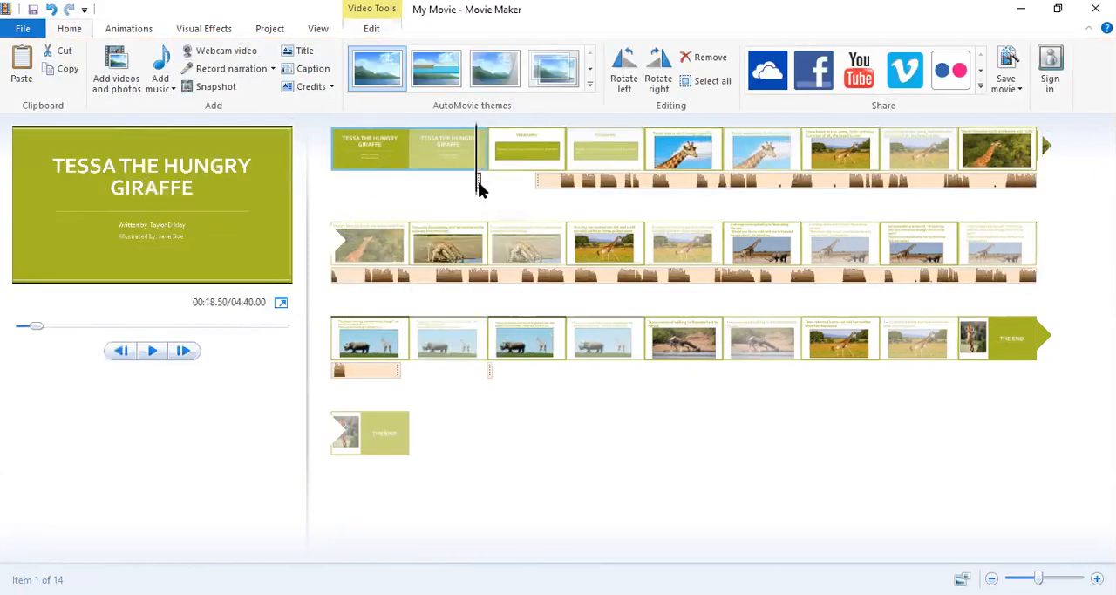
{"action": "right_click", "coordinate": [478, 183]}
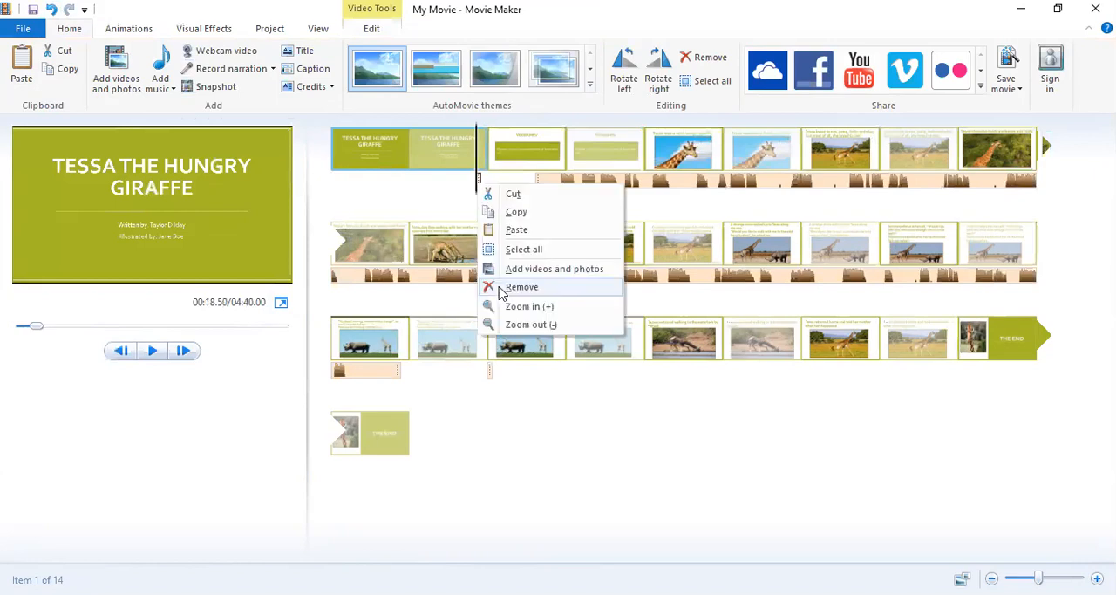
{"action": "left_click", "coordinate": [514, 287]}
Move the long narration segment to start at 1.88 seconds and split it at about 4.4 seconds.
{"action": "left_click", "coordinate": [418, 185]}
{"action": "left_click_drag", "start_coordinate": [419, 185], "coordinate": [355, 189]}
{"action": "left_click", "coordinate": [347, 186]}
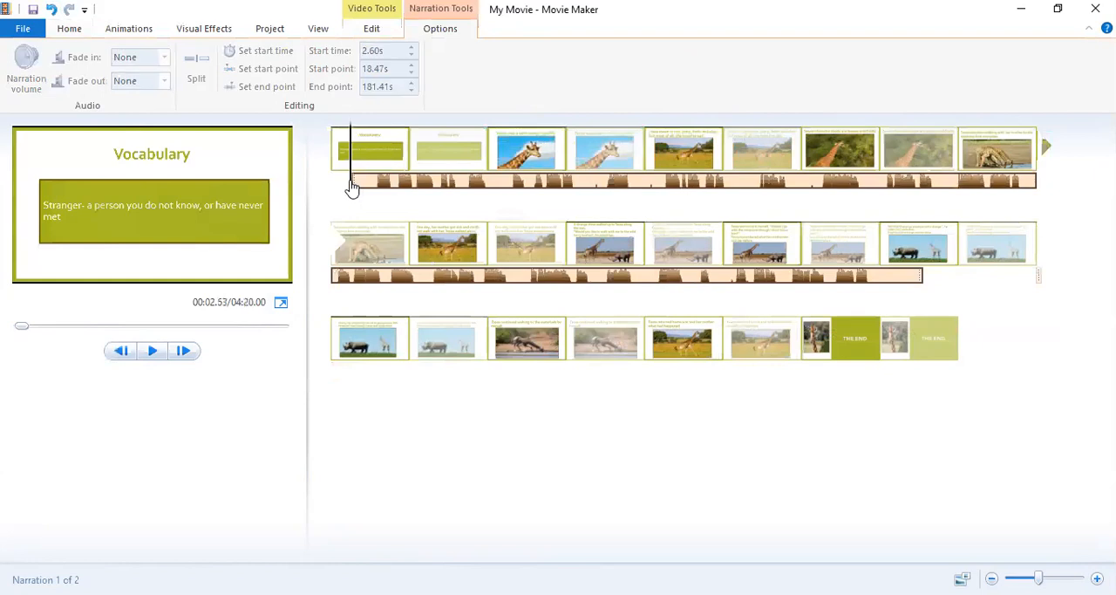
{"action": "left_click", "coordinate": [345, 186]}
{"action": "left_click", "coordinate": [369, 187]}
{"action": "mouse_move", "coordinate": [369, 190]}
{"action": "left_mouse_down"}
{"action": "mouse_move", "coordinate": [347, 195]}
{"action": "mouse_move", "coordinate": [366, 189]}
{"action": "left_mouse_up"}
{"action": "left_click", "coordinate": [197, 70]}
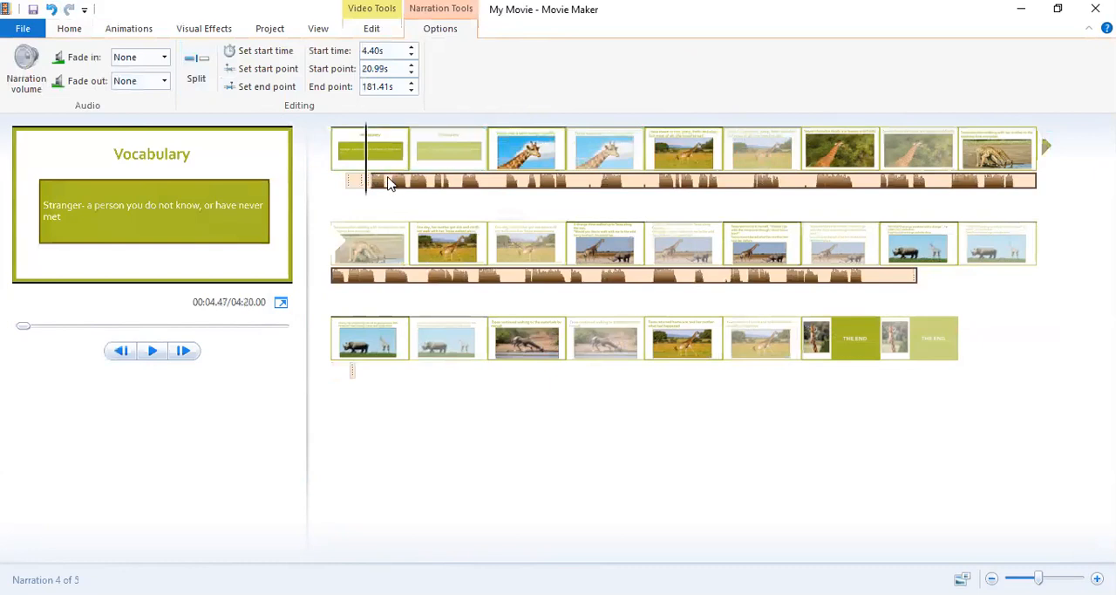
Remove the short narration segment starting at 1.88 seconds and move the long segment to start at 8.96 seconds.
{"action": "left_click", "coordinate": [354, 182]}
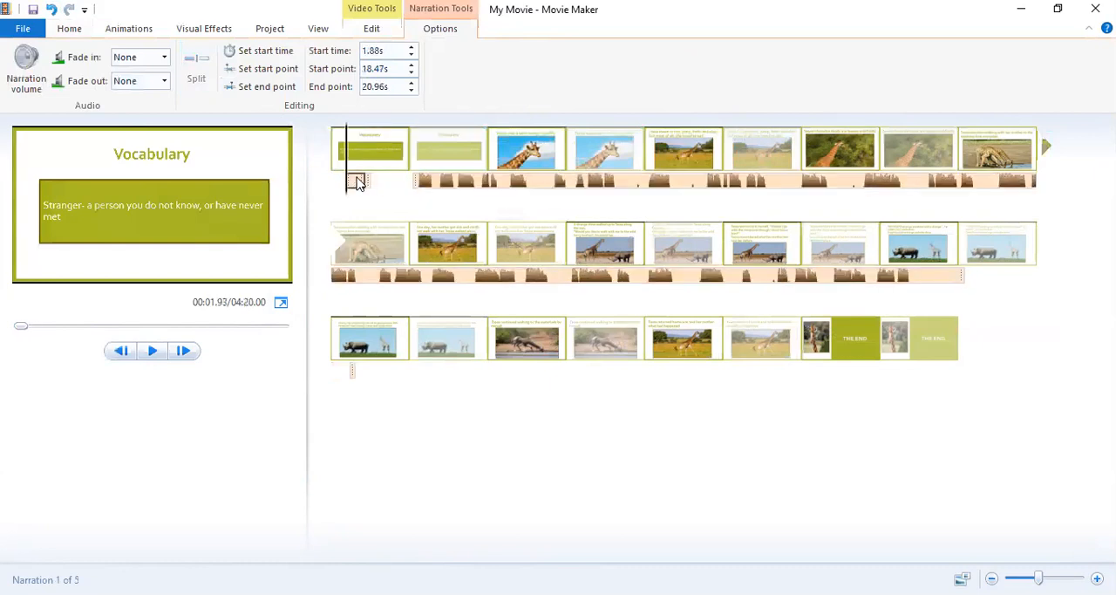
{"action": "right_click", "coordinate": [356, 181]}
{"action": "left_click", "coordinate": [384, 260]}
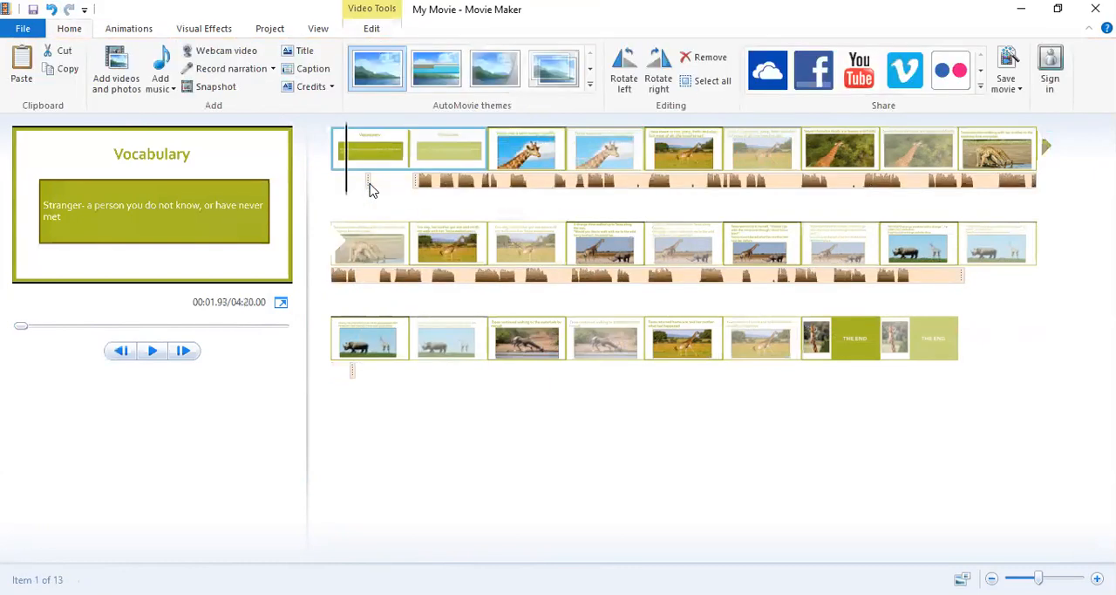
{"action": "left_click", "coordinate": [370, 185]}
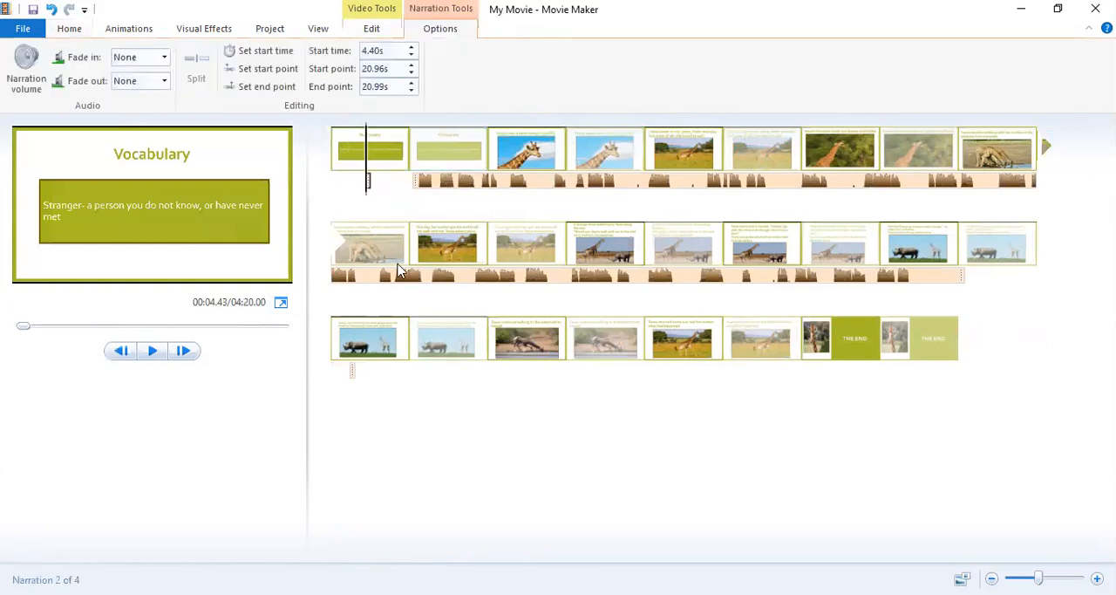
{"action": "key", "text": "Delete"}
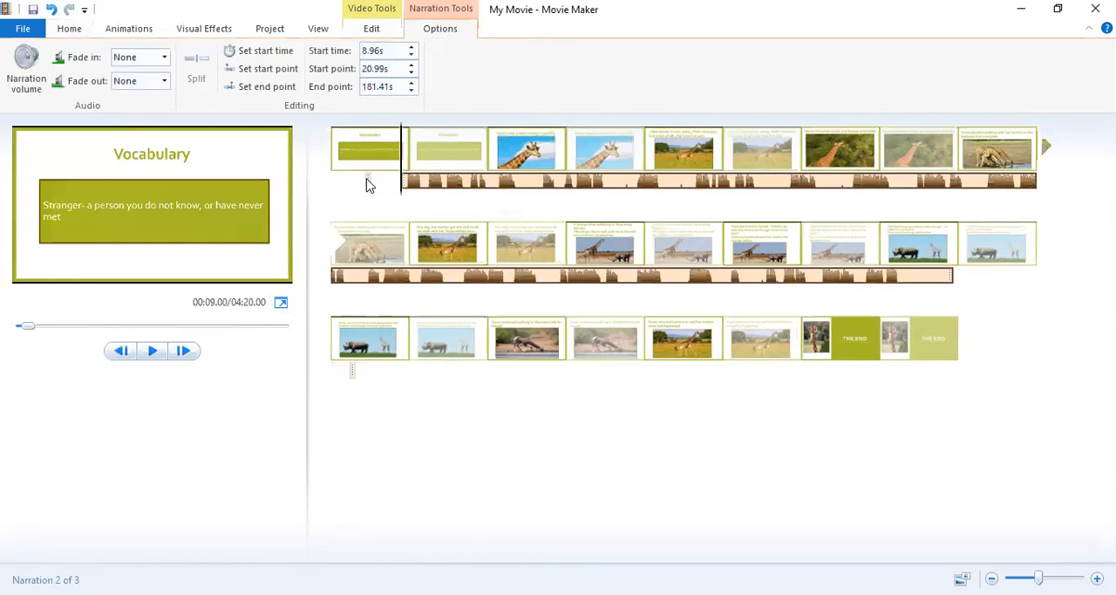
Try to remove the tiny narration segment under the Vocabulary slide and undo the removal.
{"action": "left_click", "coordinate": [369, 184]}
{"action": "right_click", "coordinate": [368, 181]}
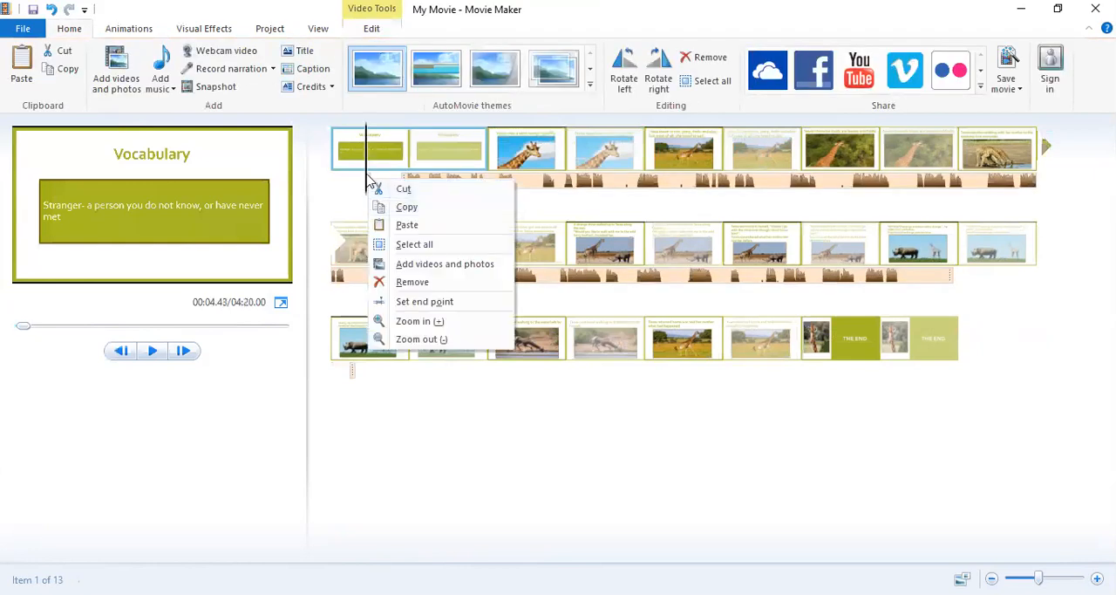
{"action": "key", "text": "Escape"}
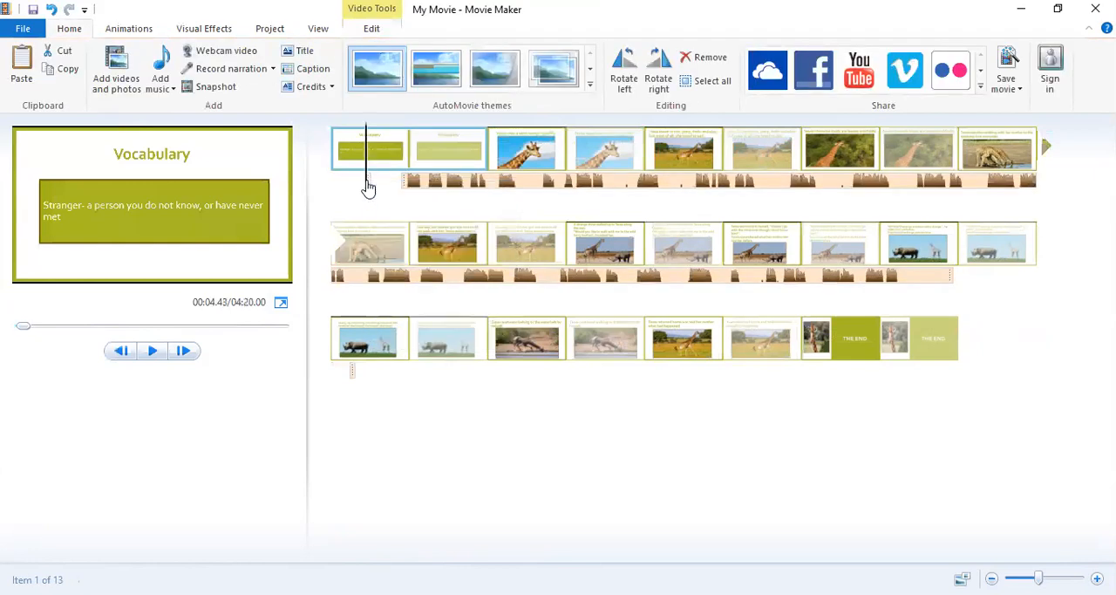
{"action": "right_click", "coordinate": [368, 183]}
{"action": "left_click", "coordinate": [398, 284]}
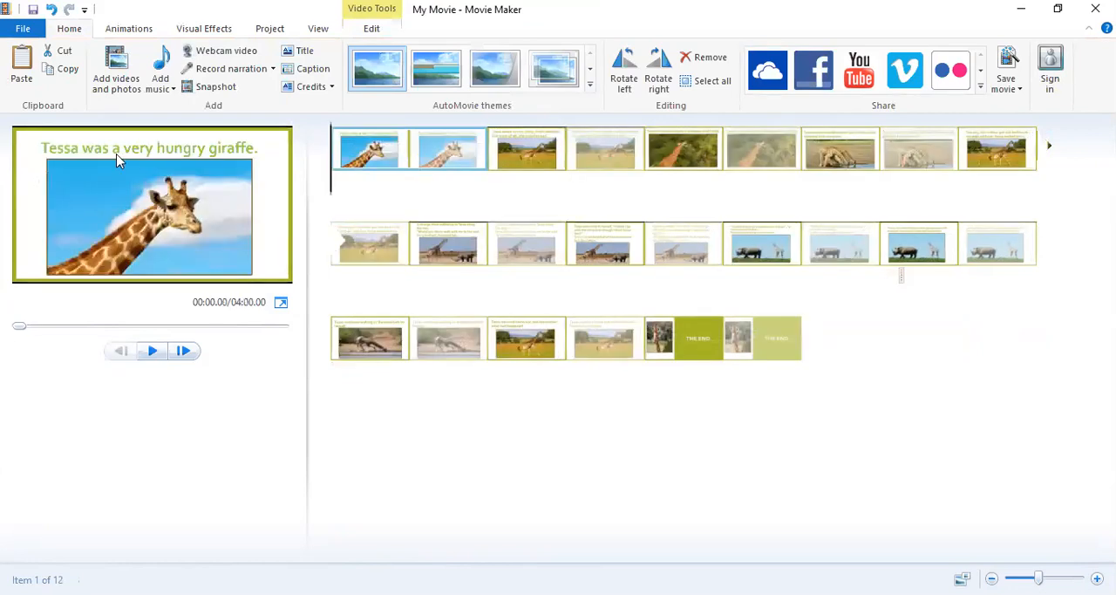
{"action": "left_click", "coordinate": [52, 11]}
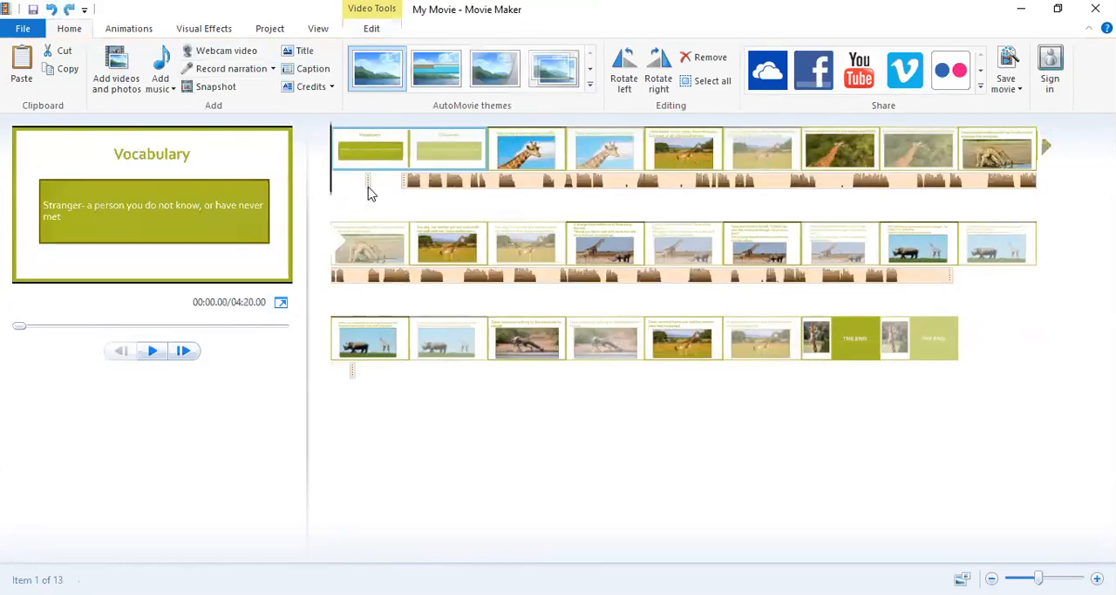
Retry removing the tiny narration segment under the Vocabulary slide, undo the removal, and select that segment.
{"action": "left_click", "coordinate": [369, 192]}
{"action": "left_click", "coordinate": [341, 184]}
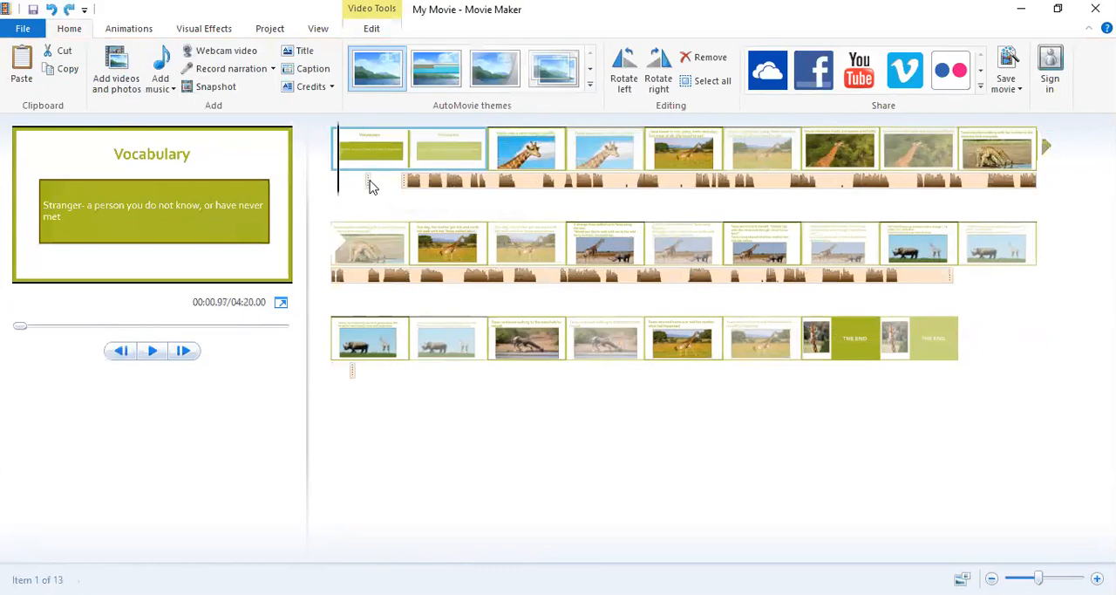
{"action": "right_click", "coordinate": [368, 183]}
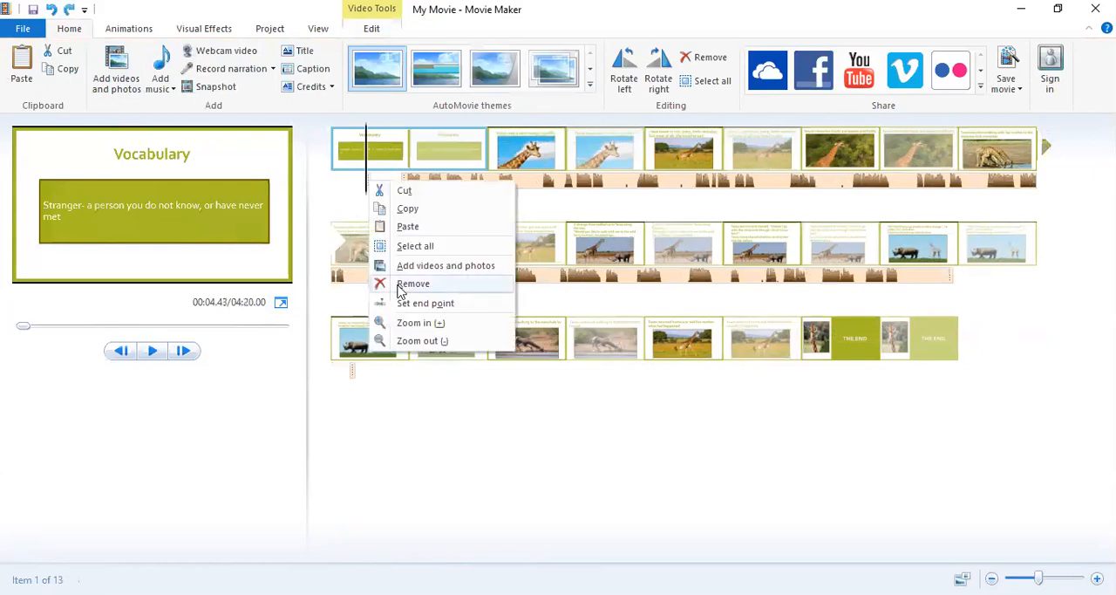
{"action": "left_click", "coordinate": [401, 286]}
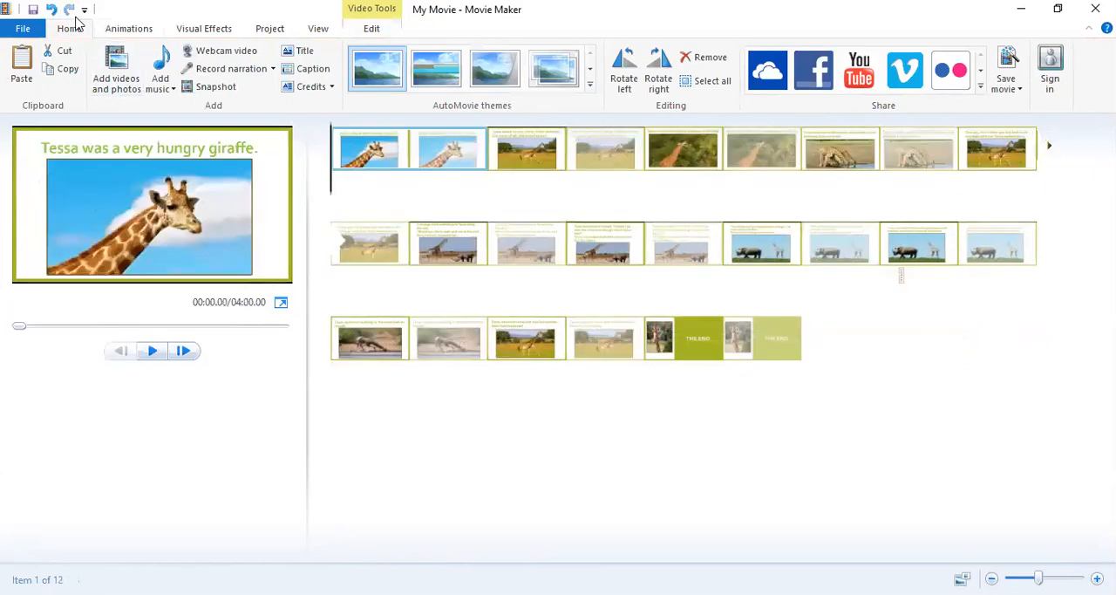
{"action": "left_click", "coordinate": [52, 9]}
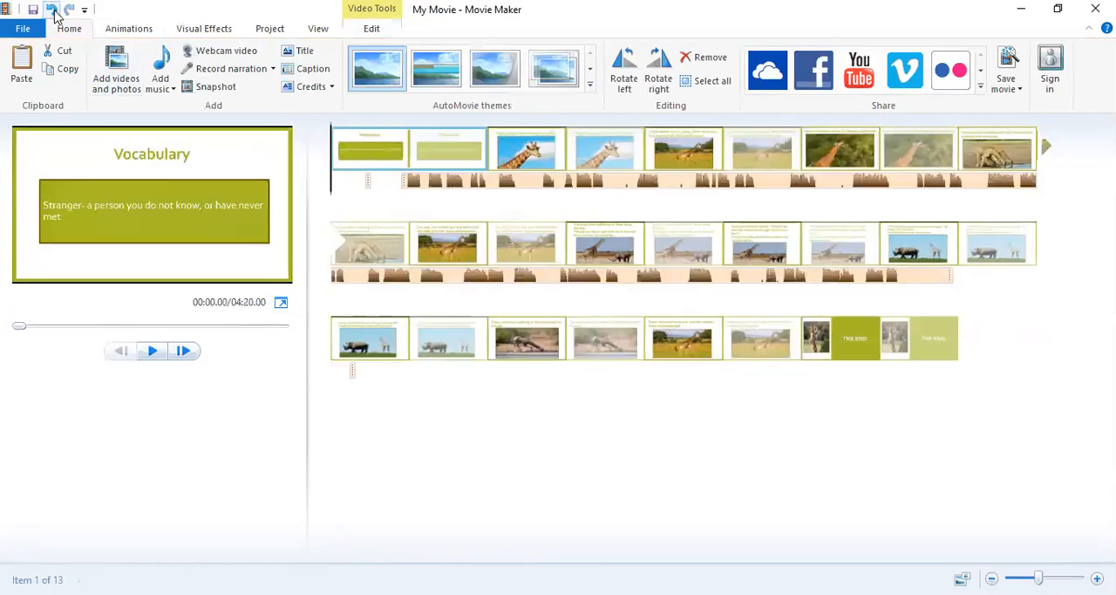
{"action": "left_click", "coordinate": [366, 183]}
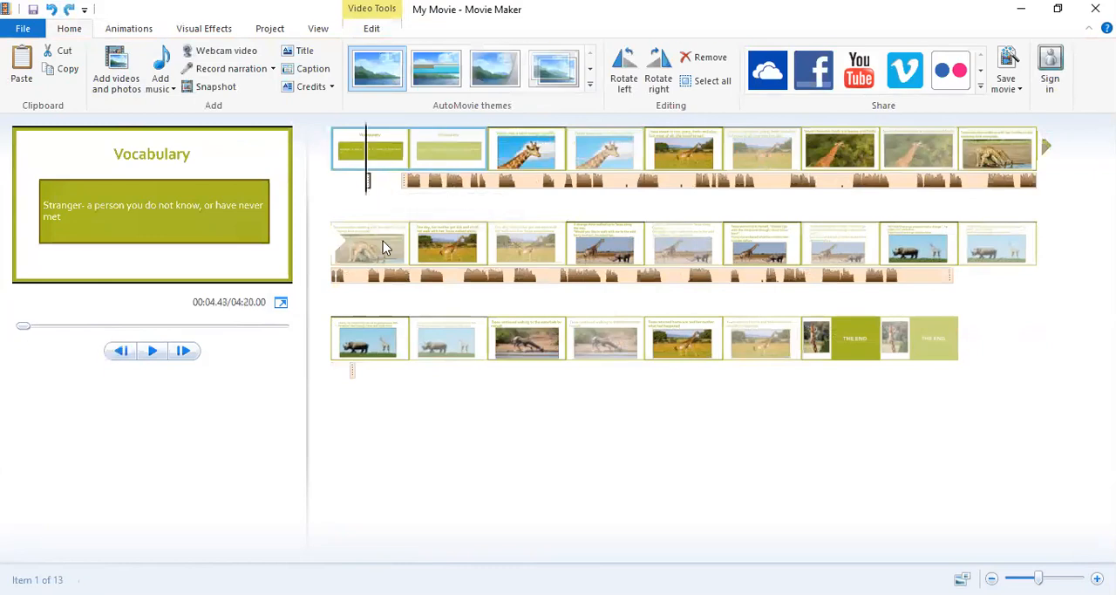
Try to remove the tiny narration segment under the second rhino slide.
{"action": "left_click", "coordinate": [350, 375]}
{"action": "right_click", "coordinate": [351, 375]}
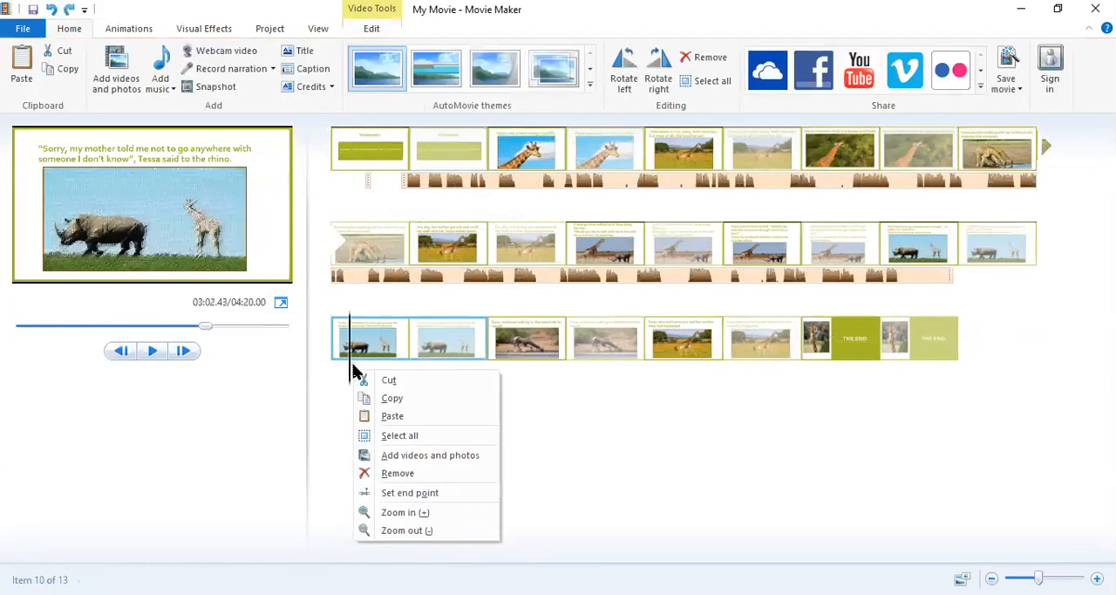
{"action": "right_click", "coordinate": [354, 358]}
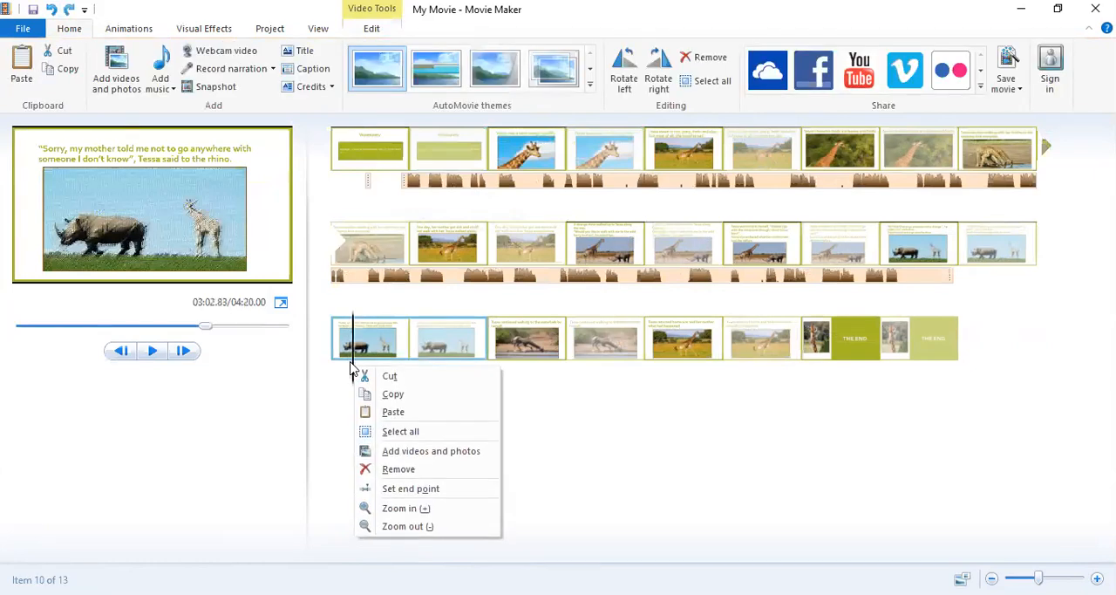
{"action": "left_click_drag", "start_coordinate": [353, 358], "coordinate": [333, 258]}
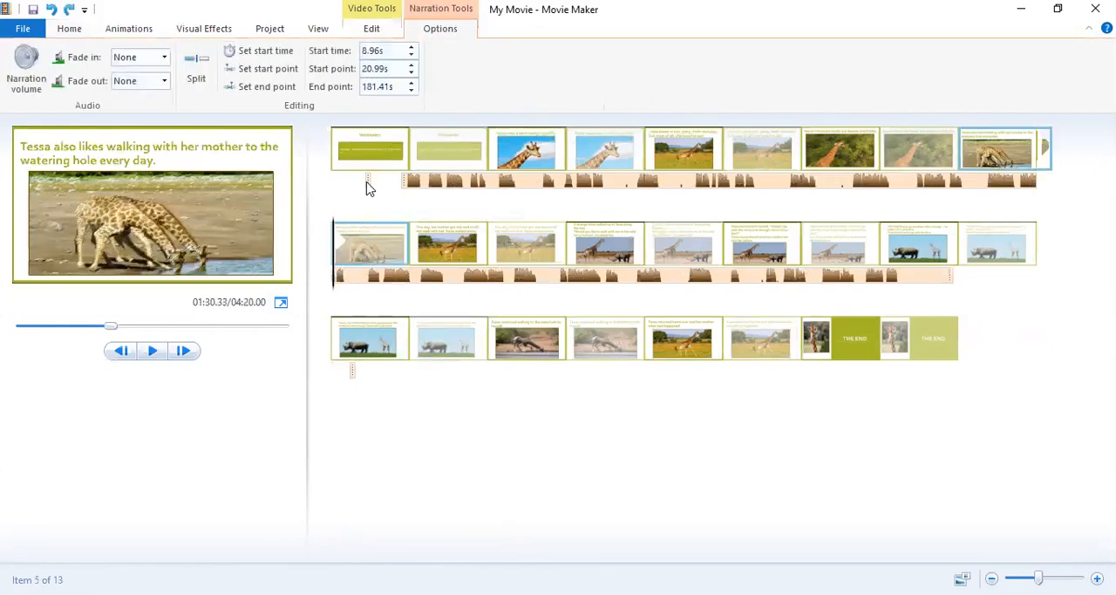
Move the tiny narration segment to 100.00 seconds and the long segment to start at 1.46 seconds.
{"action": "left_click", "coordinate": [367, 187]}
{"action": "left_click", "coordinate": [409, 272]}
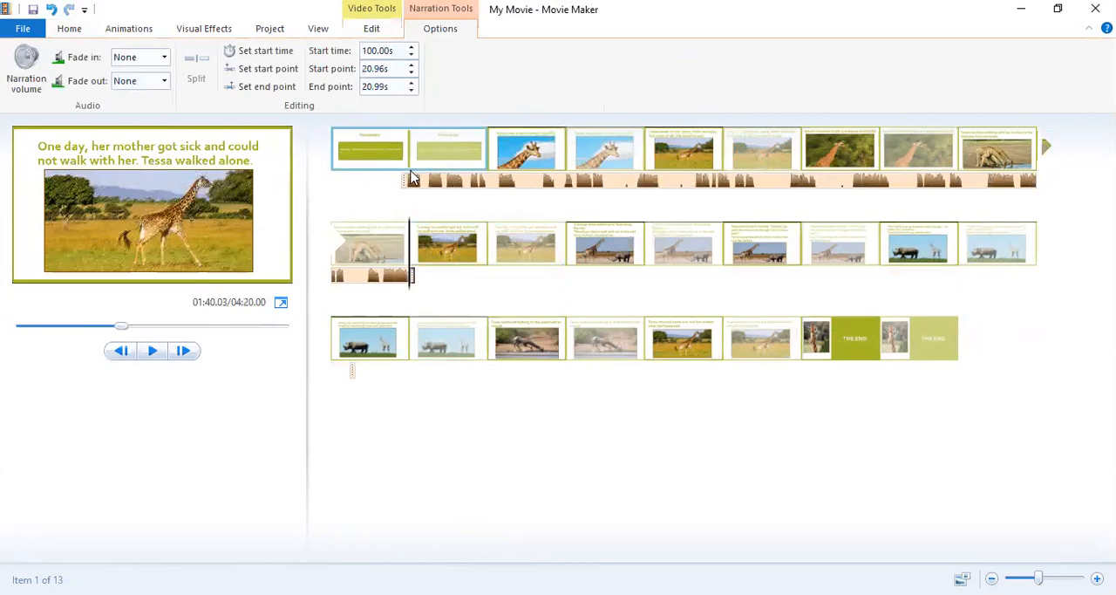
{"action": "left_click", "coordinate": [413, 181]}
{"action": "left_click_drag", "start_coordinate": [412, 188], "coordinate": [352, 188]}
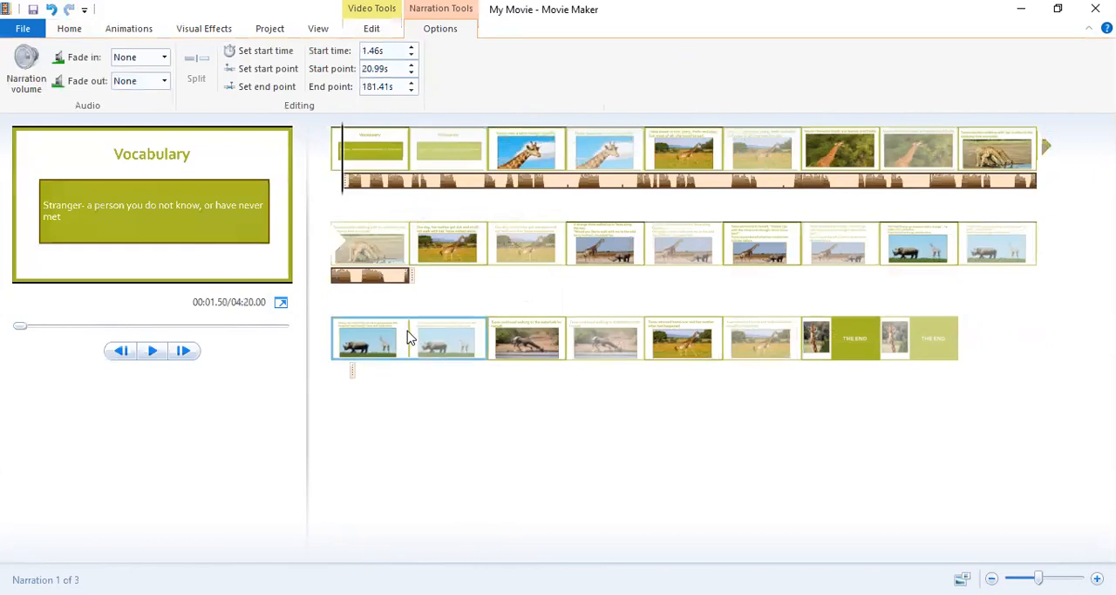
Undo the recent narration edits and the removal of the title slide.
{"action": "left_click", "coordinate": [51, 10]}
{"action": "left_click", "coordinate": [52, 10]}
{"action": "left_click", "coordinate": [51, 9]}
{"action": "left_click", "coordinate": [52, 9]}
{"action": "left_click", "coordinate": [52, 9]}
{"action": "left_click", "coordinate": [52, 10]}
{"action": "left_click", "coordinate": [52, 10]}
{"action": "left_click", "coordinate": [52, 9]}
{"action": "left_click", "coordinate": [51, 10]}
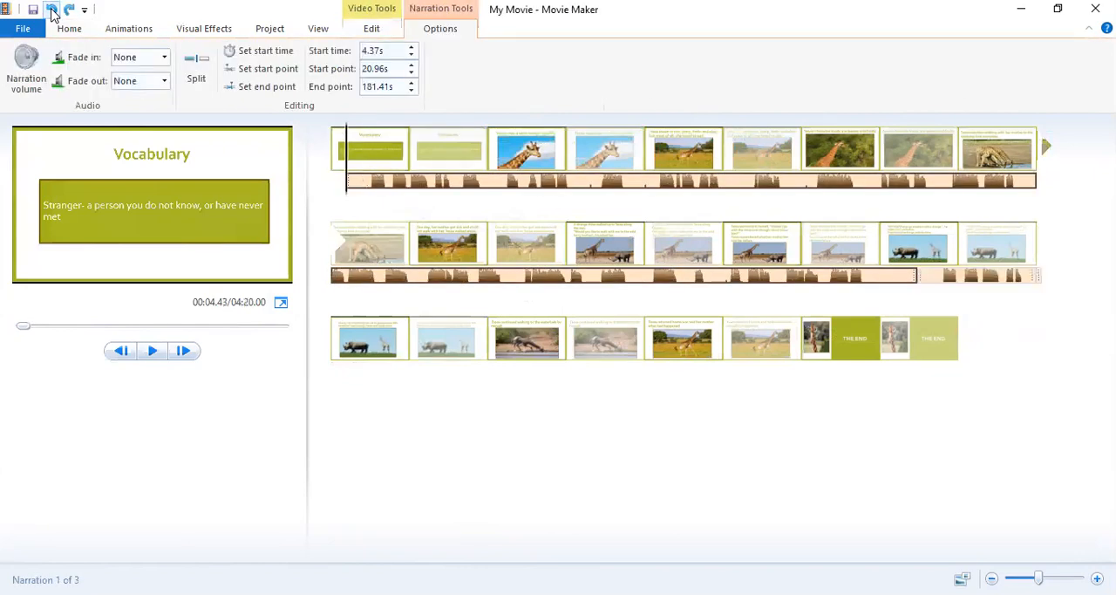
{"action": "left_click", "coordinate": [51, 10]}
{"action": "left_click", "coordinate": [51, 10]}
{"action": "left_click", "coordinate": [52, 9]}
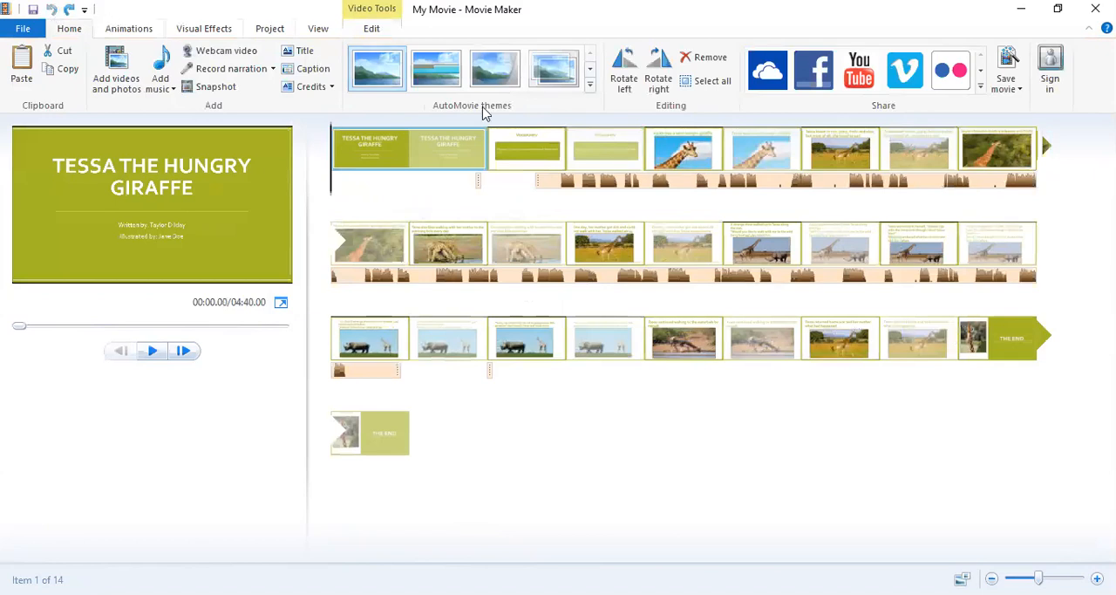
Move the tiny narration segment from under the title slide to near the end of the first rhino slide.
{"action": "left_click", "coordinate": [477, 182]}
{"action": "left_click", "coordinate": [506, 338]}
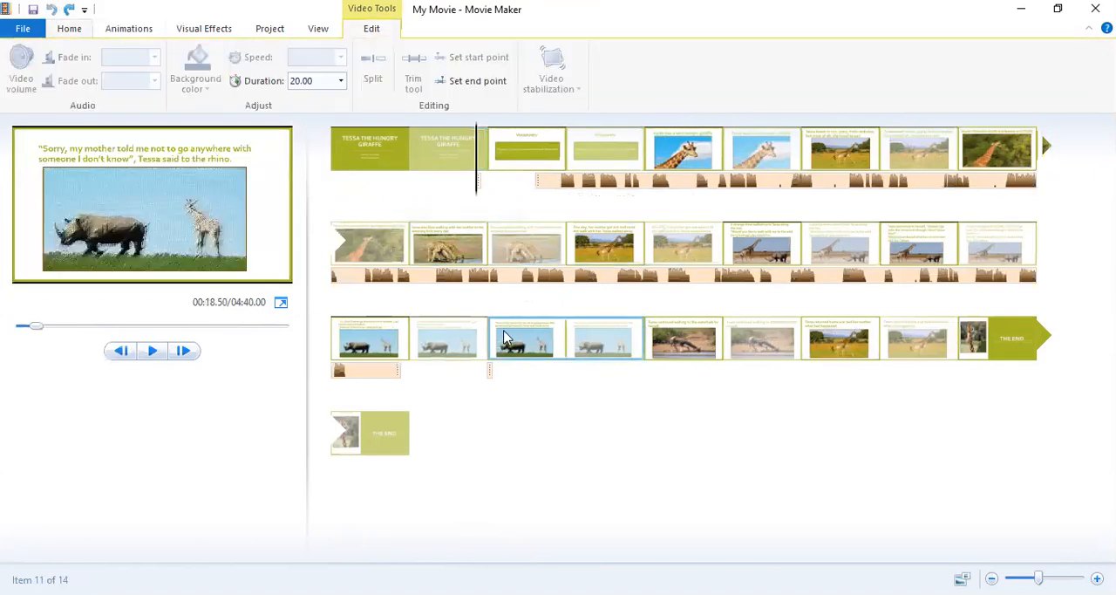
{"action": "left_click", "coordinate": [478, 180]}
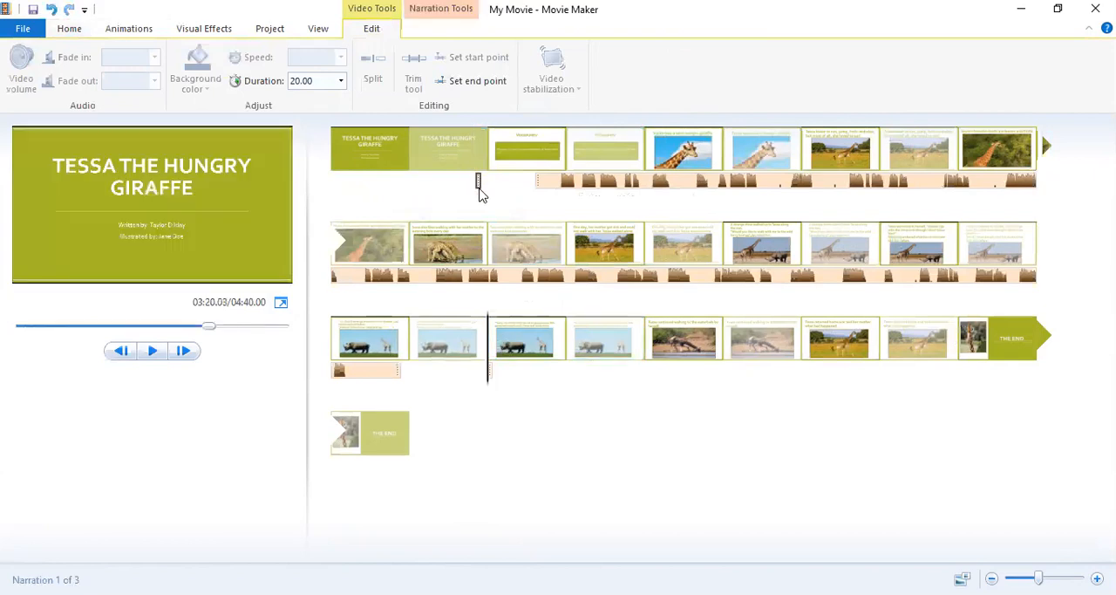
{"action": "left_click_drag", "start_coordinate": [479, 187], "coordinate": [467, 371]}
Move the long narration segment to start at 0.00 seconds and play its opening.
{"action": "left_click", "coordinate": [546, 181]}
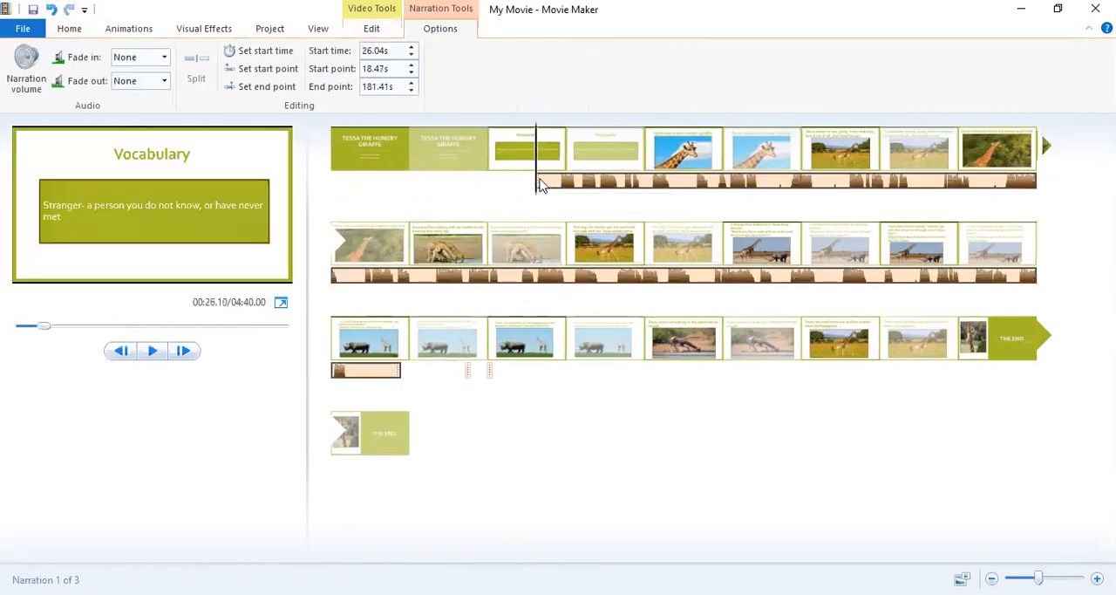
{"action": "left_click_drag", "start_coordinate": [541, 183], "coordinate": [336, 183]}
{"action": "left_click", "coordinate": [153, 350]}
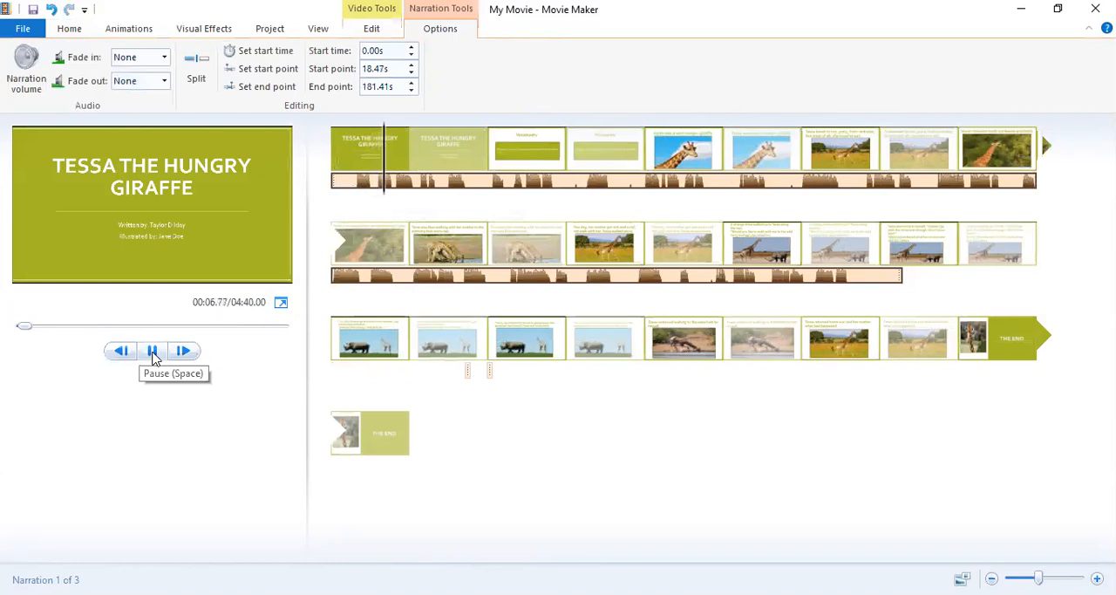
{"action": "left_click", "coordinate": [153, 351]}
Split the long narration at 2.00 seconds and remove the piece before the split.
{"action": "left_click_drag", "start_coordinate": [389, 166], "coordinate": [347, 179]}
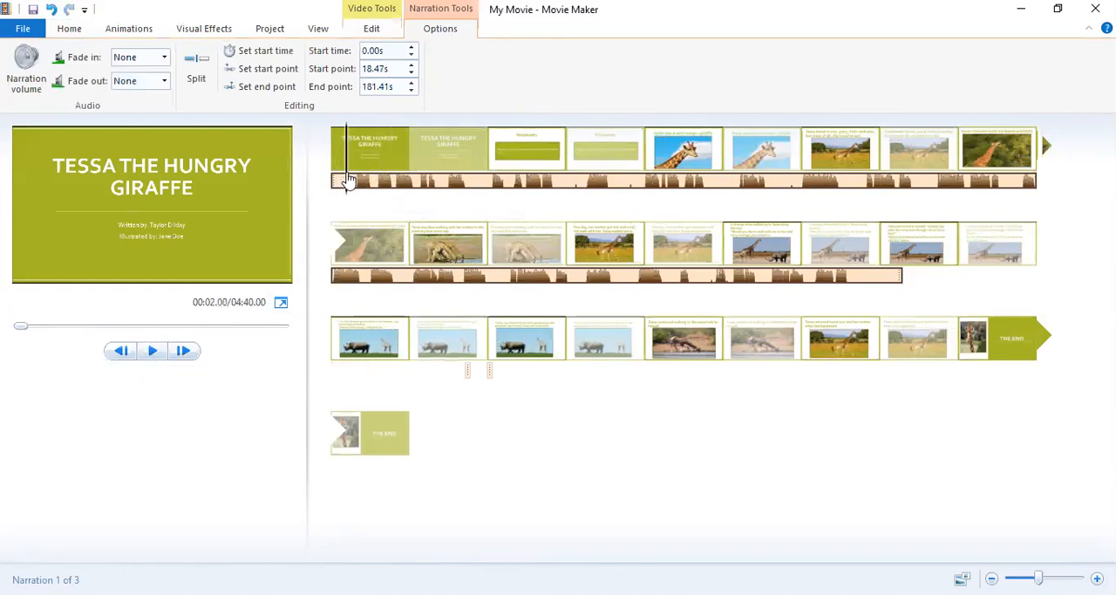
{"action": "left_click", "coordinate": [193, 74]}
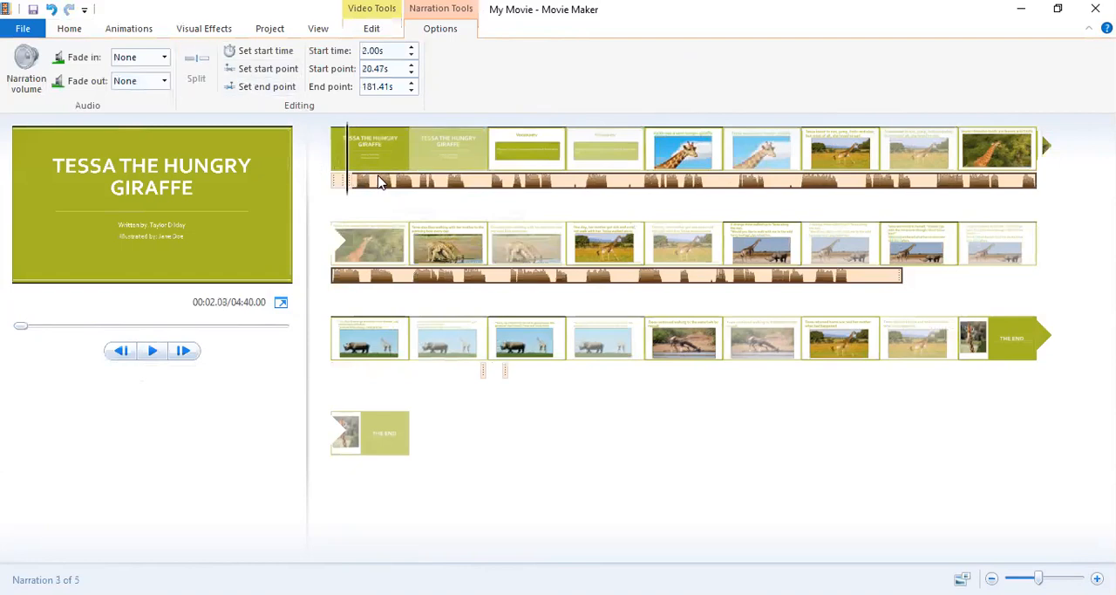
{"action": "left_click", "coordinate": [341, 182]}
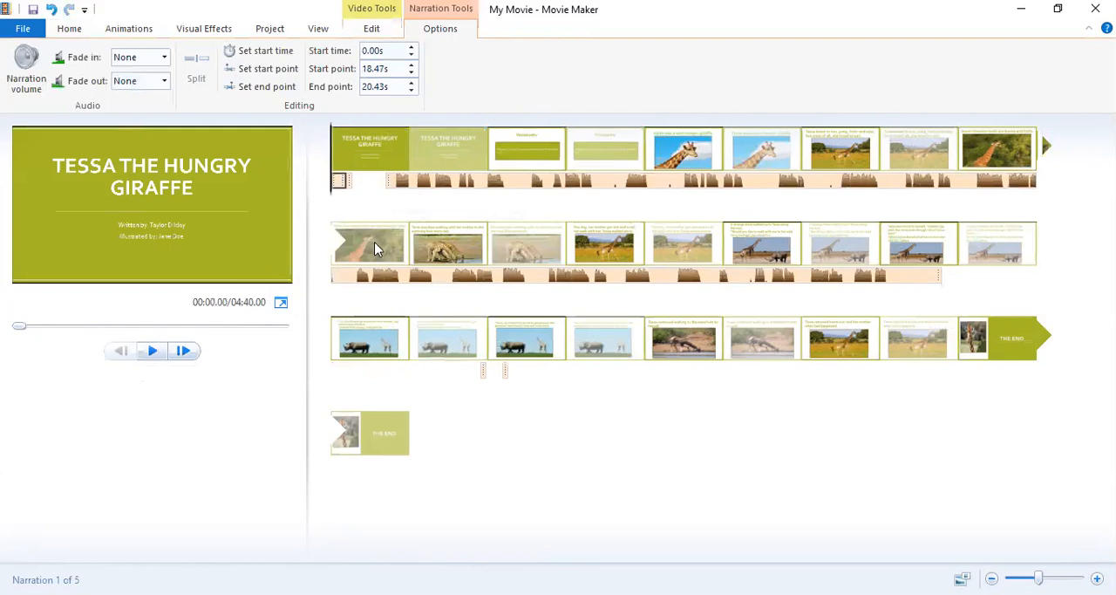
{"action": "right_click", "coordinate": [343, 179]}
{"action": "left_click", "coordinate": [386, 262]}
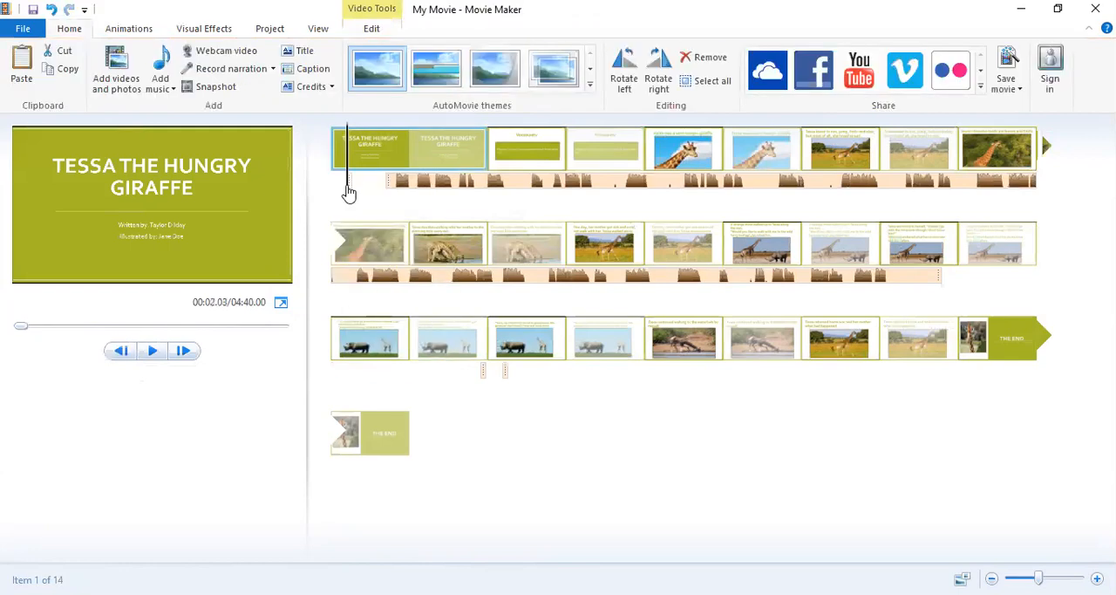
Move the leftover tiny narration segment to the very beginning of the title slide.
{"action": "right_click", "coordinate": [346, 182]}
{"action": "left_click", "coordinate": [336, 187]}
{"action": "left_click_drag", "start_coordinate": [347, 187], "coordinate": [316, 188]}
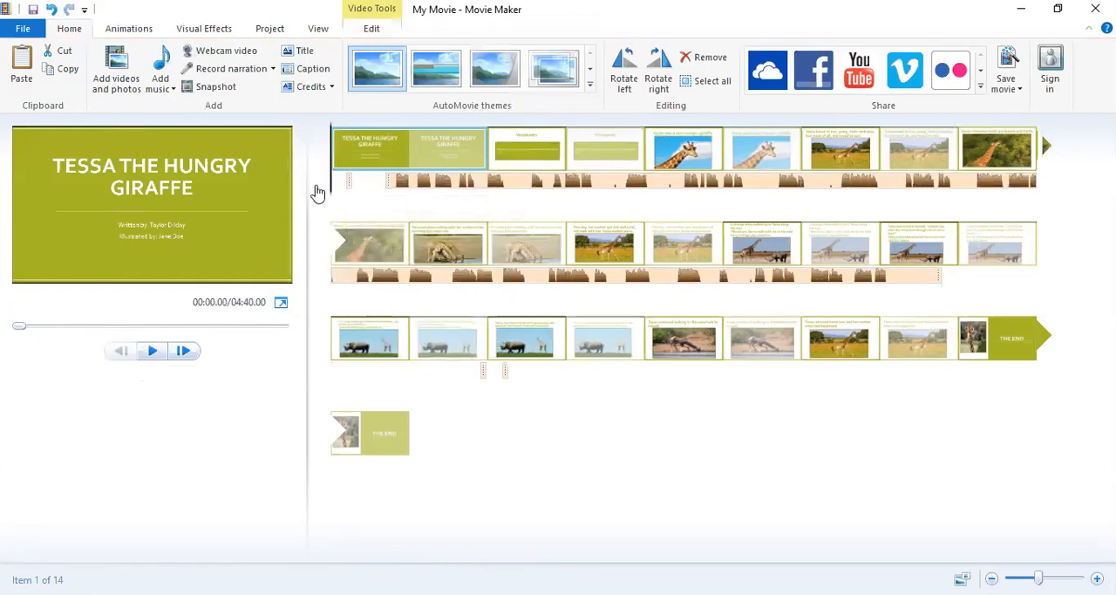
{"action": "left_click", "coordinate": [347, 180]}
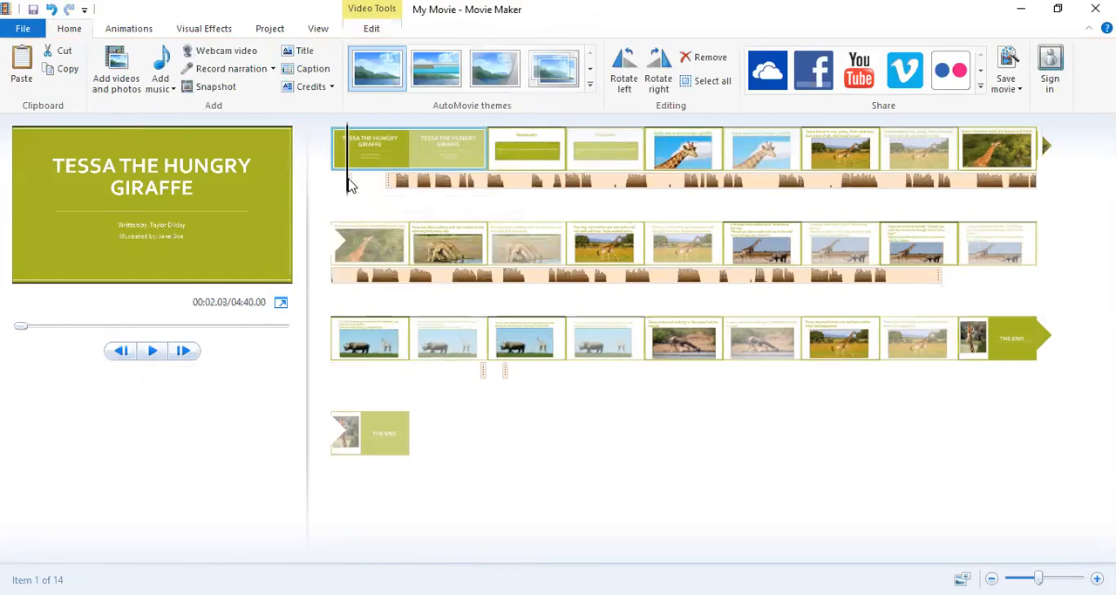
{"action": "mouse_move", "coordinate": [337, 181]}
{"action": "left_mouse_down"}
{"action": "mouse_move", "coordinate": [369, 182]}
{"action": "mouse_move", "coordinate": [334, 184]}
{"action": "left_mouse_up"}
{"action": "left_click", "coordinate": [389, 181]}
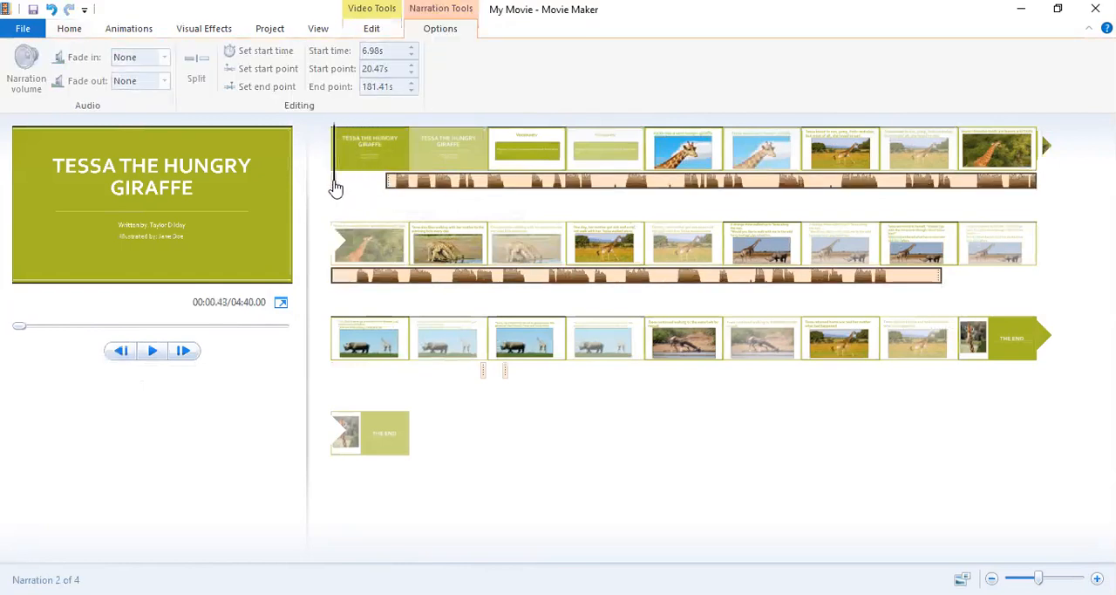
{"action": "left_click", "coordinate": [332, 188]}
Move the long narration segment to start at 0.63 seconds, just after the tiny segment.
{"action": "left_click", "coordinate": [389, 183]}
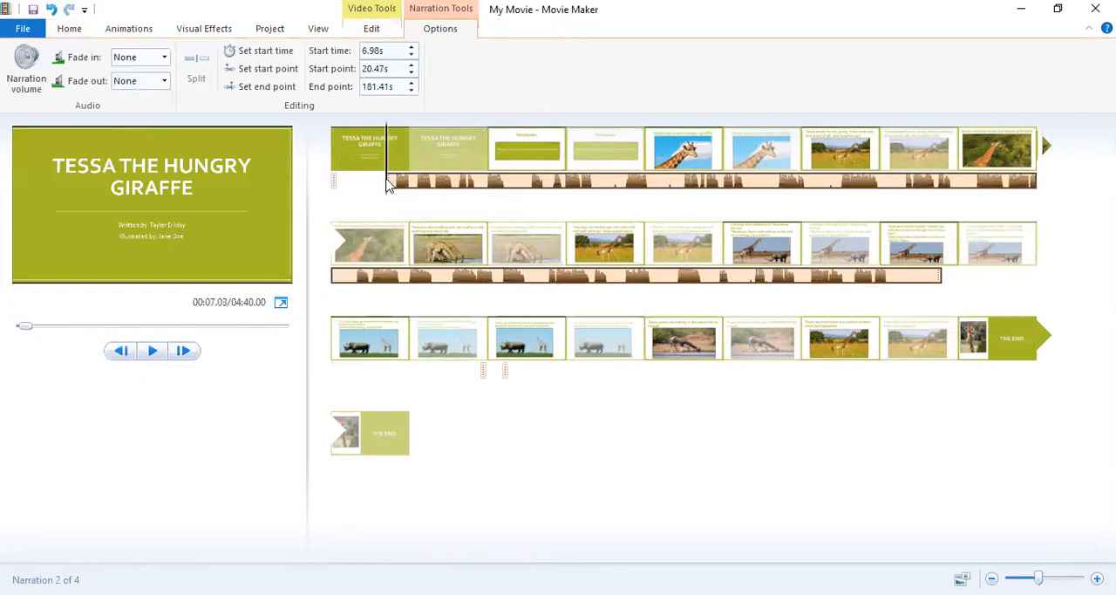
{"action": "left_click_drag", "start_coordinate": [389, 183], "coordinate": [327, 191]}
{"action": "left_click", "coordinate": [344, 187]}
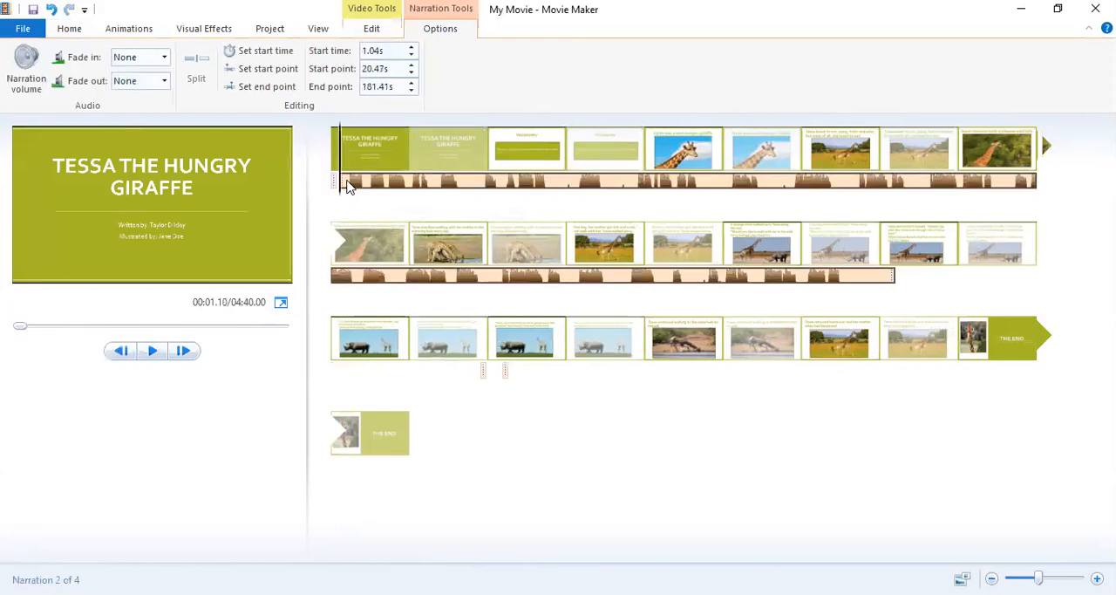
{"action": "mouse_move", "coordinate": [347, 187]}
{"action": "left_mouse_down"}
{"action": "mouse_move", "coordinate": [329, 185]}
{"action": "mouse_move", "coordinate": [339, 181]}
{"action": "left_mouse_up"}
{"action": "left_click", "coordinate": [344, 183]}
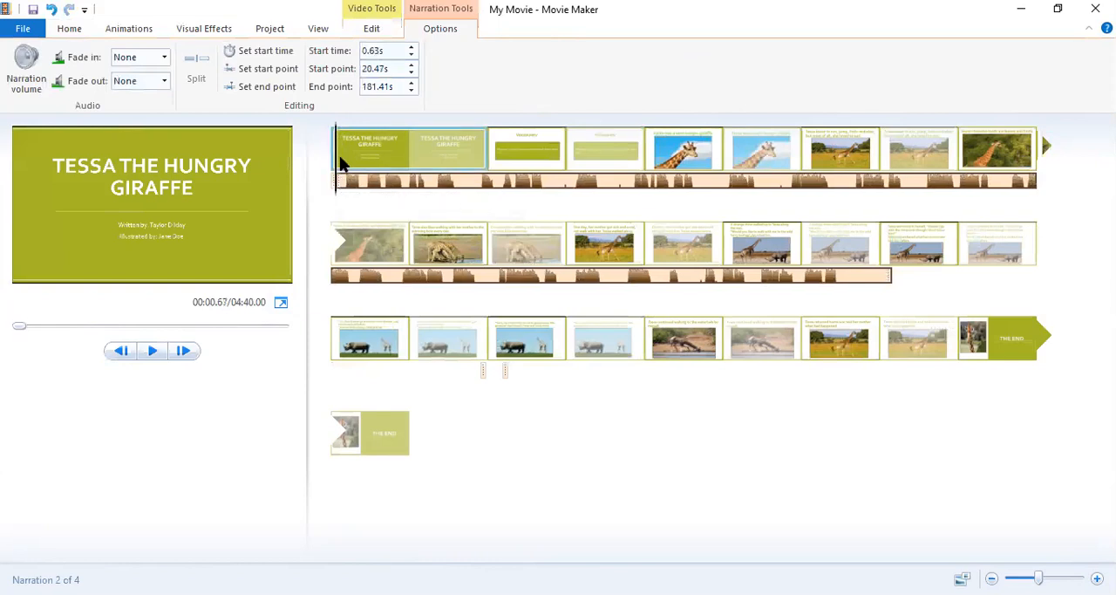
Play the narration over the title slide and examine how it lines up with the slide's timing.
{"action": "left_click_drag", "start_coordinate": [337, 166], "coordinate": [601, 196]}
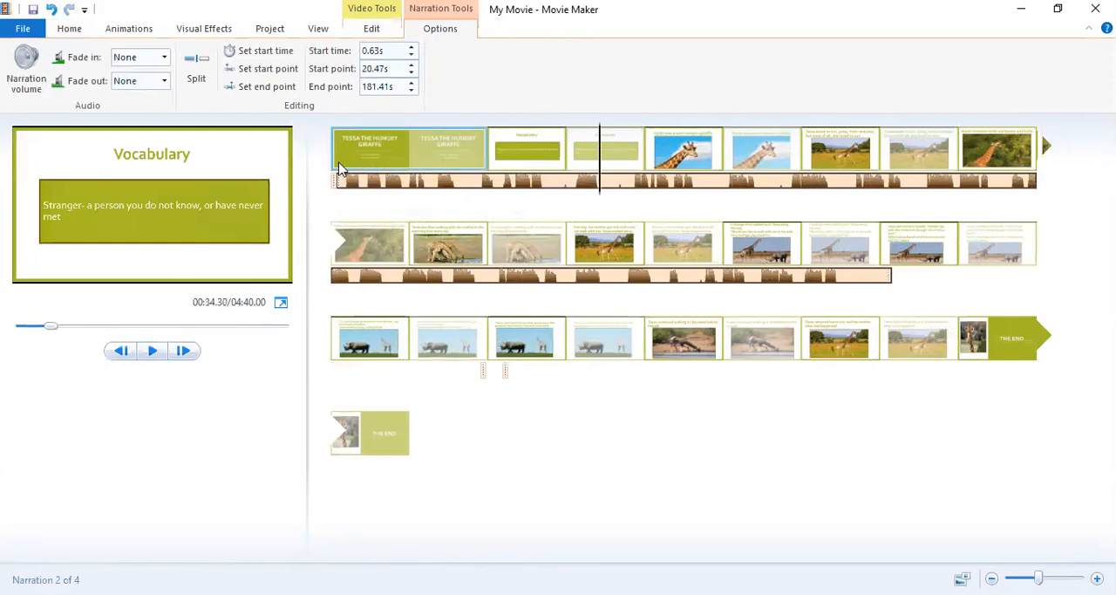
{"action": "left_click", "coordinate": [340, 166]}
{"action": "left_click", "coordinate": [155, 351]}
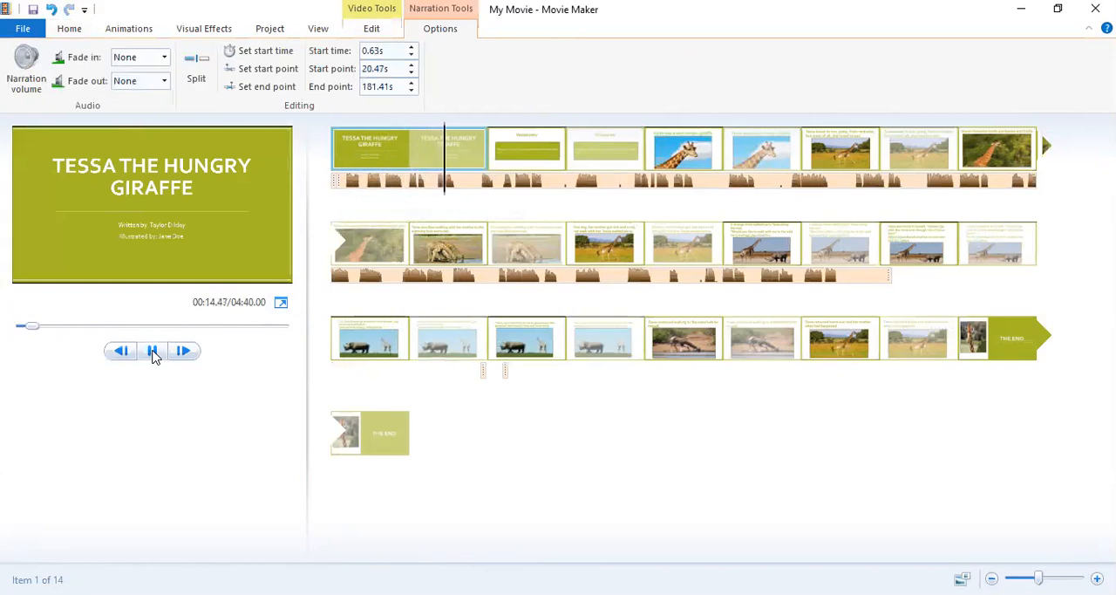
{"action": "left_click", "coordinate": [152, 351]}
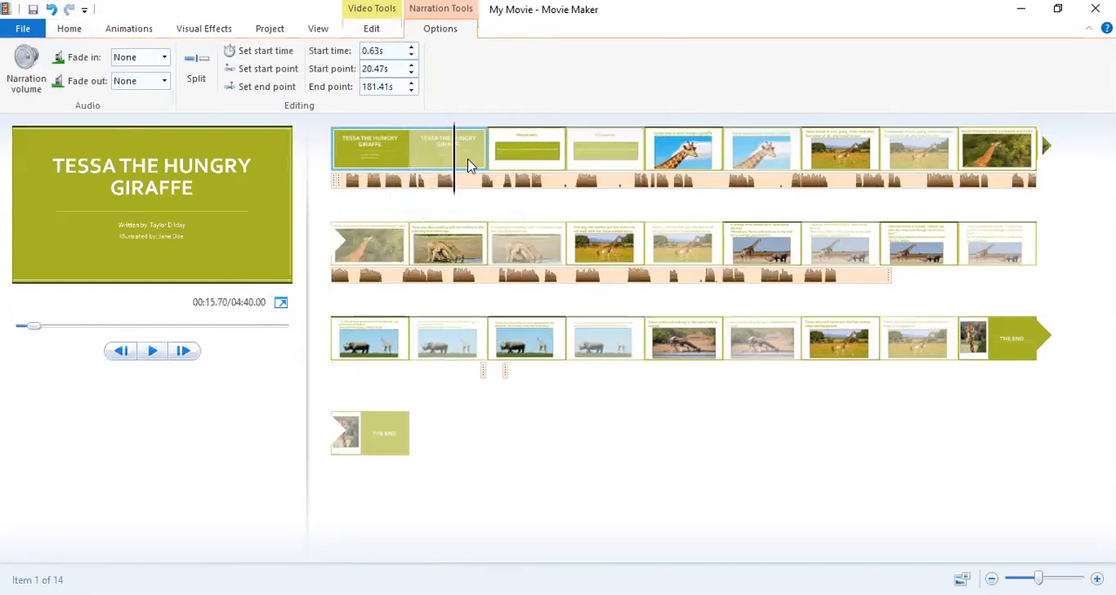
{"action": "left_click_drag", "start_coordinate": [455, 159], "coordinate": [413, 177]}
{"action": "left_click", "coordinate": [469, 149]}
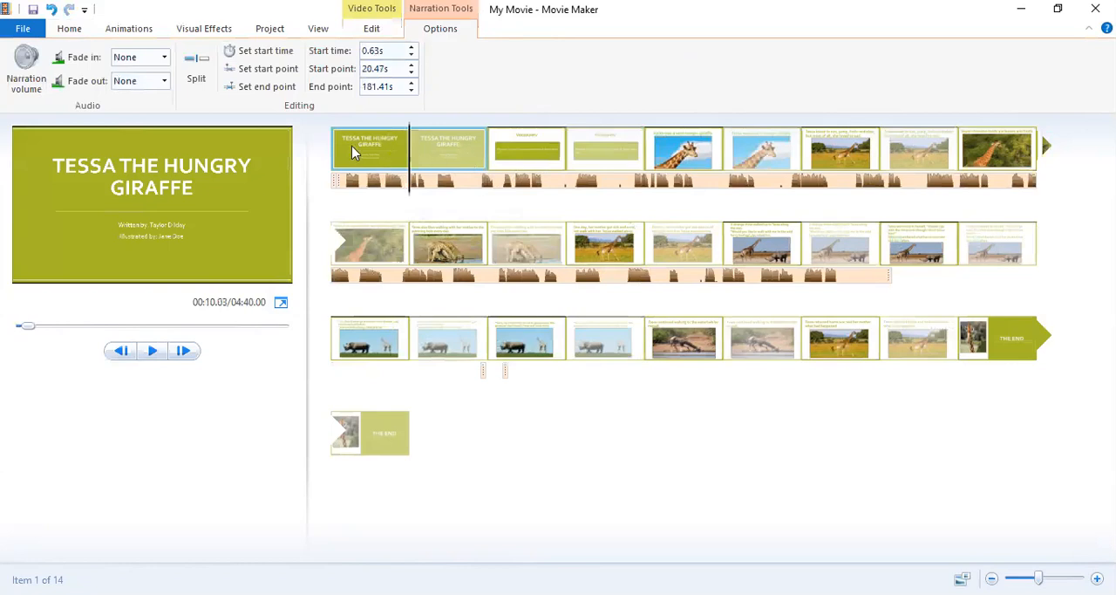
{"action": "left_click", "coordinate": [369, 29]}
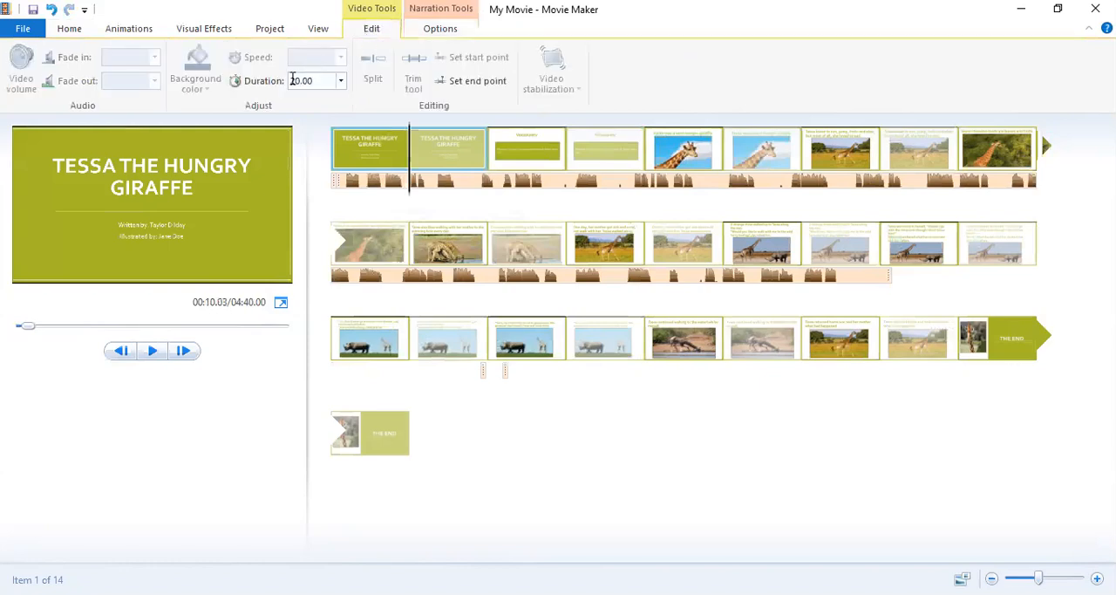
{"action": "left_click", "coordinate": [325, 77]}
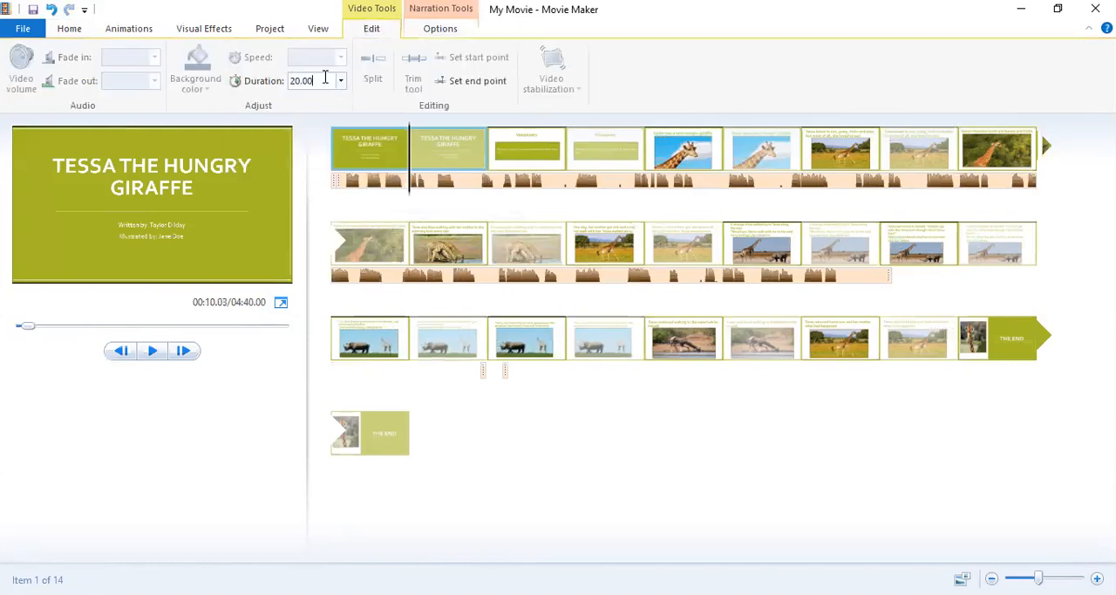
{"action": "key", "text": "BackSpace"}
Add the Flip transition to the title slide and apply it to all slides.
{"action": "left_click", "coordinate": [70, 28]}
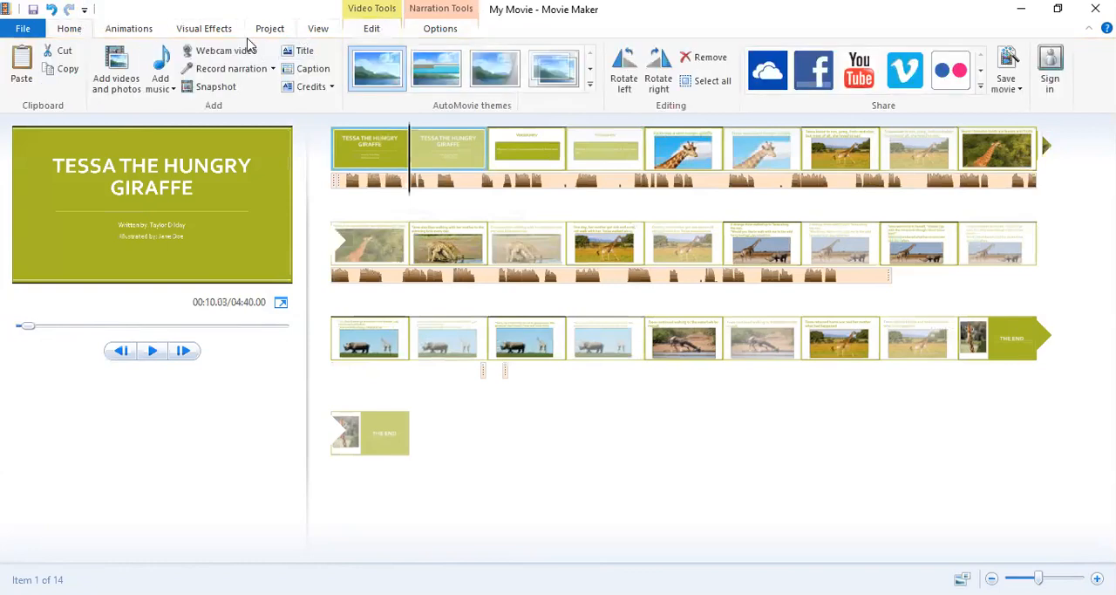
{"action": "double_click", "coordinate": [120, 29]}
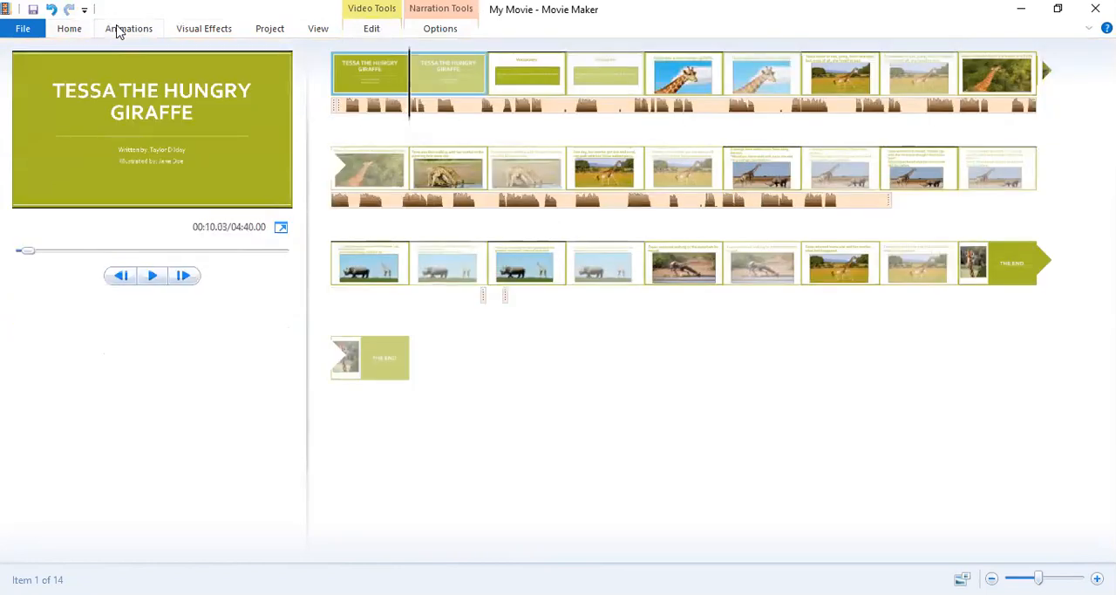
{"action": "left_click", "coordinate": [119, 29]}
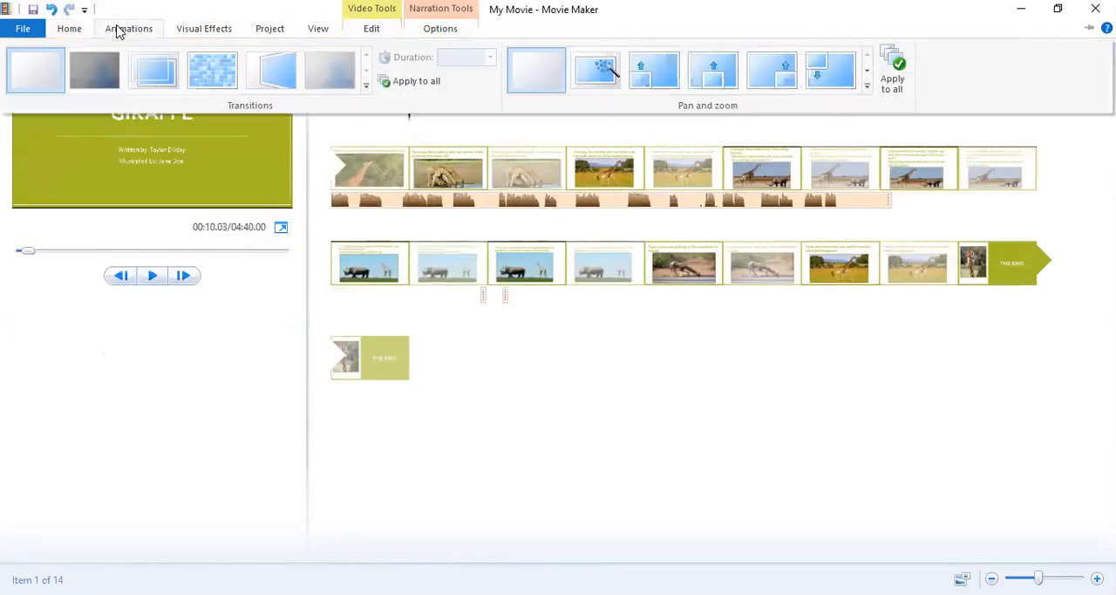
{"action": "left_click", "coordinate": [268, 76]}
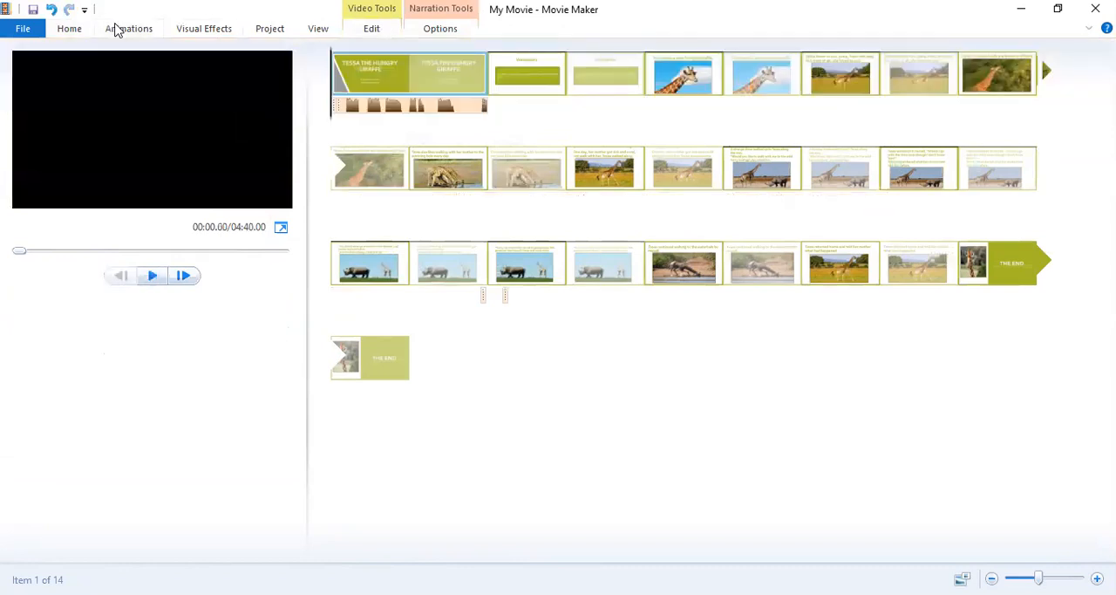
{"action": "double_click", "coordinate": [120, 29]}
{"action": "left_click", "coordinate": [396, 81]}
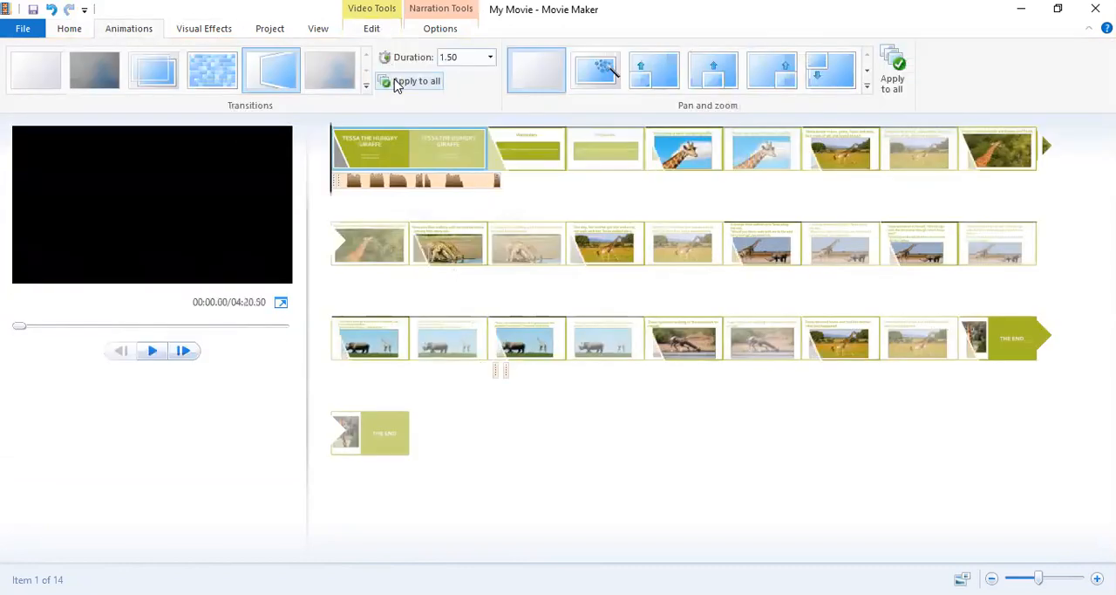
Undo the transitions across the slides and add the Flip transition to the title slide only.
{"action": "left_click", "coordinate": [51, 10]}
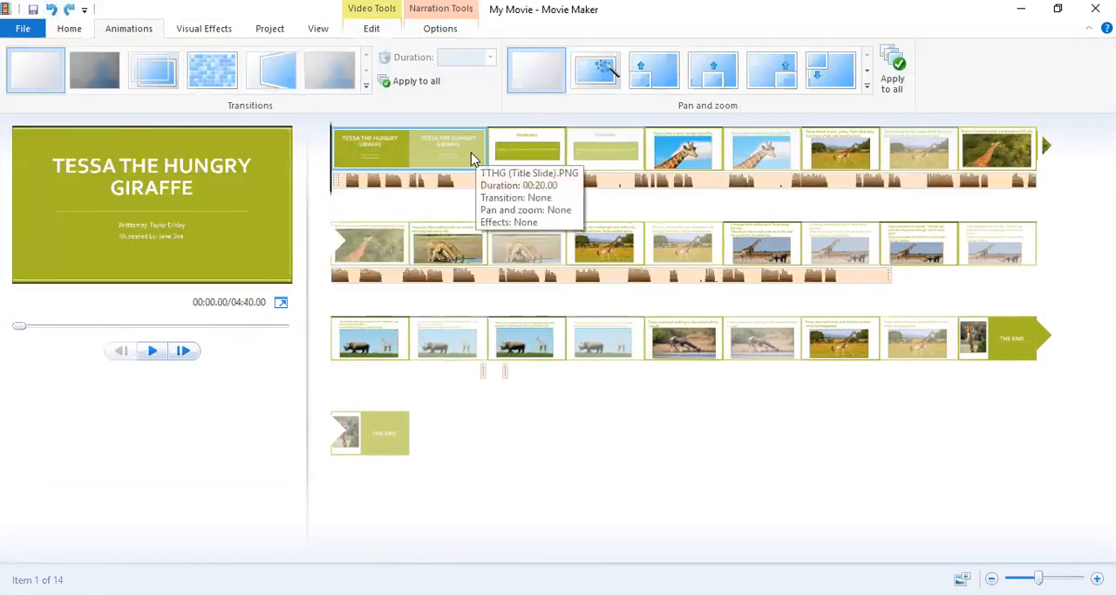
{"action": "left_click", "coordinate": [269, 58]}
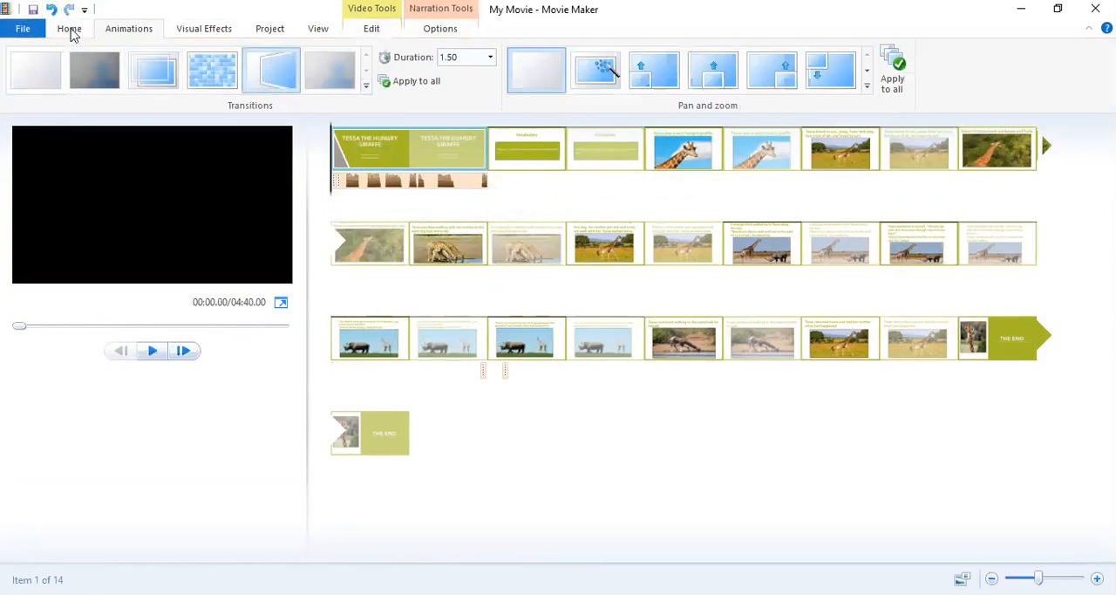
Remove the trimmed TTHG Audio narration segment under the title slide.
{"action": "left_click", "coordinate": [70, 29]}
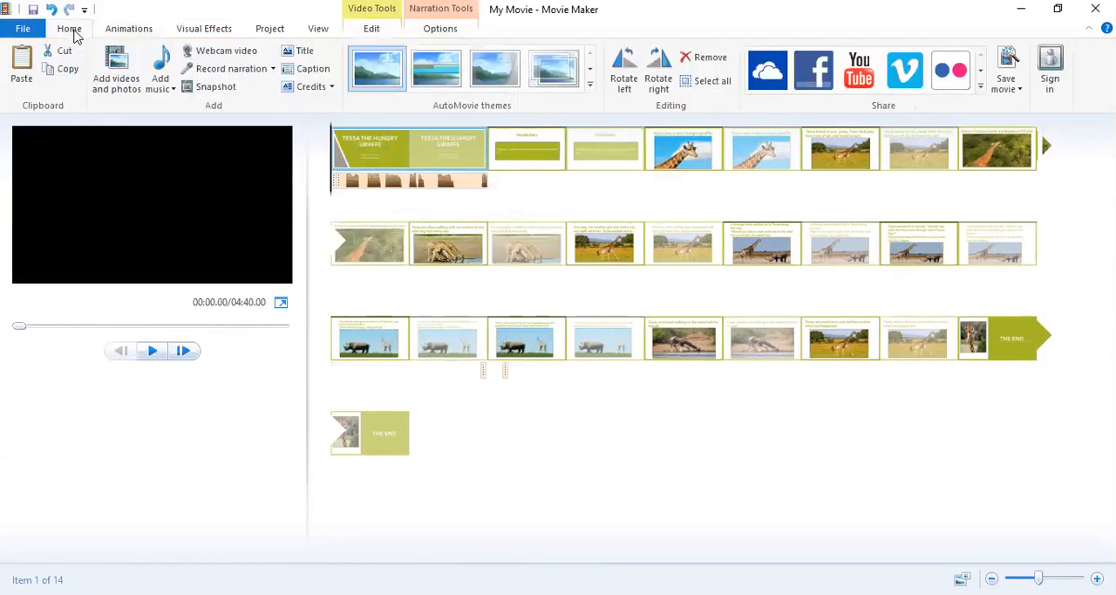
{"action": "left_click", "coordinate": [437, 183]}
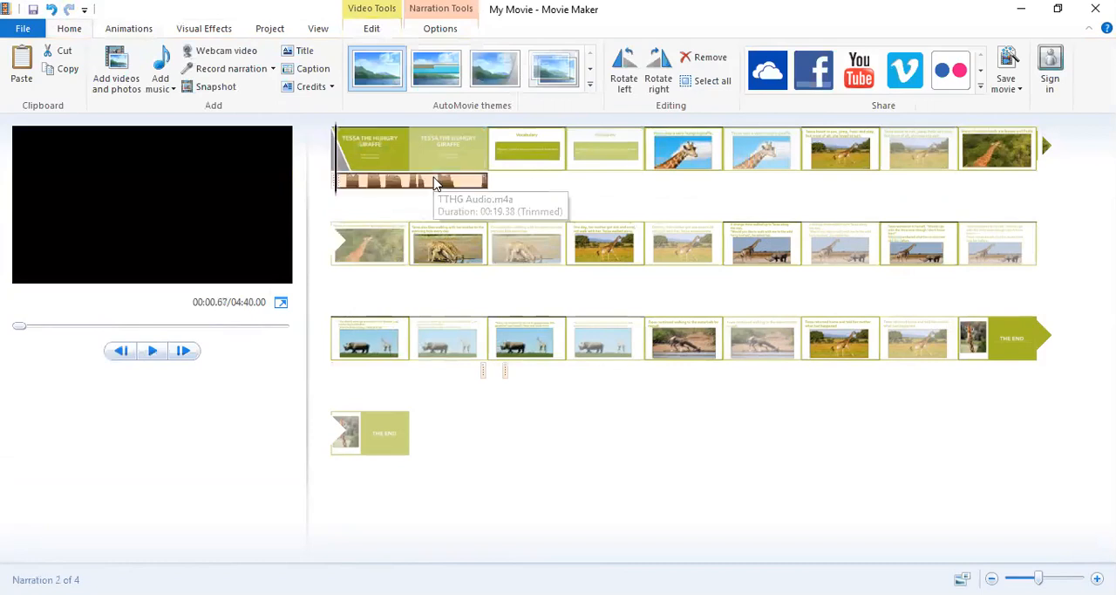
{"action": "right_click", "coordinate": [438, 183]}
{"action": "left_click", "coordinate": [478, 262]}
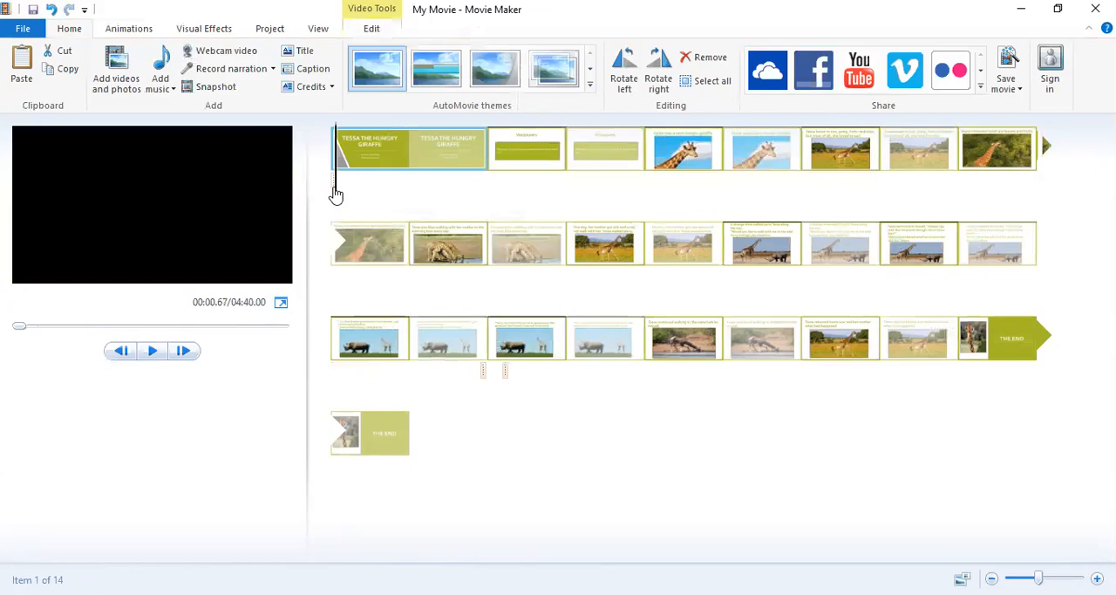
Move the tiny narration segment to about 10.90 seconds under the title slide and remove it.
{"action": "right_click", "coordinate": [334, 187]}
{"action": "left_click", "coordinate": [334, 187]}
{"action": "left_click_drag", "start_coordinate": [334, 185], "coordinate": [383, 189]}
{"action": "left_click", "coordinate": [335, 184]}
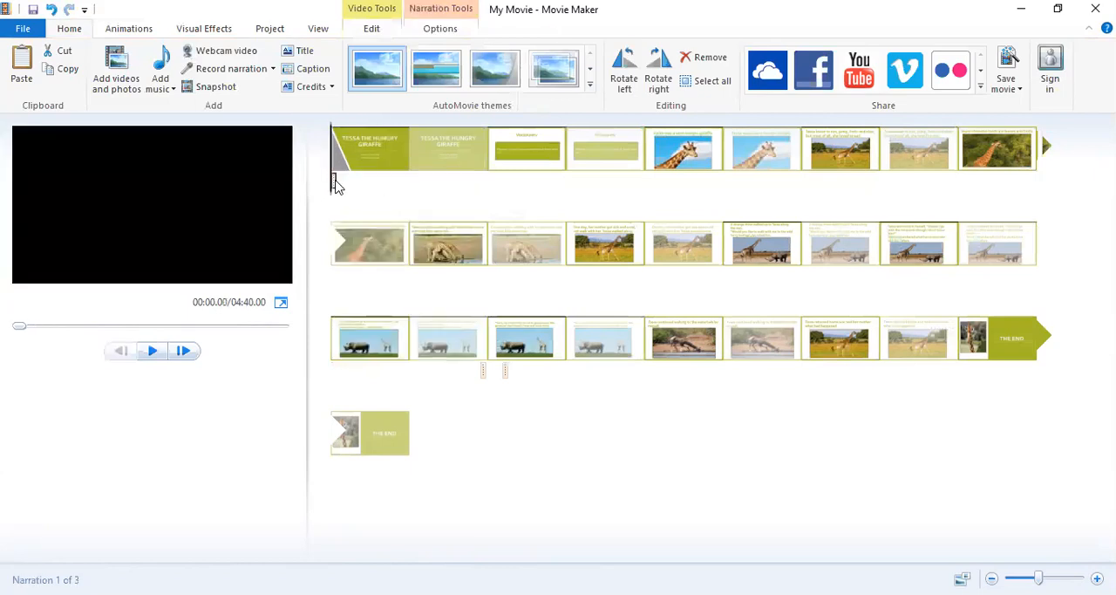
{"action": "left_click_drag", "start_coordinate": [336, 188], "coordinate": [420, 189]}
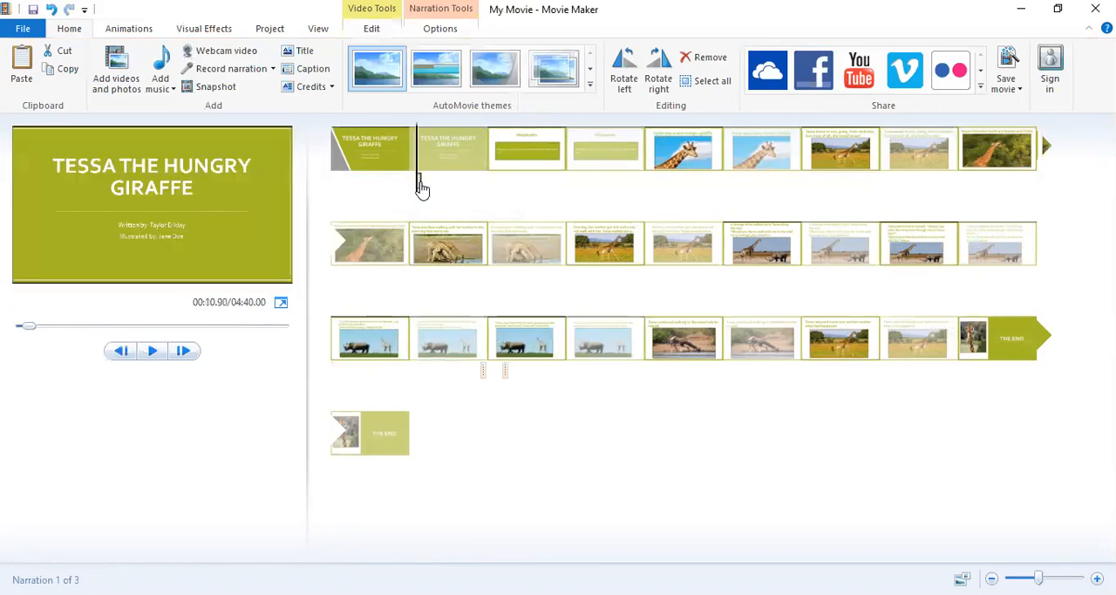
{"action": "right_click", "coordinate": [421, 183]}
{"action": "left_click", "coordinate": [455, 272]}
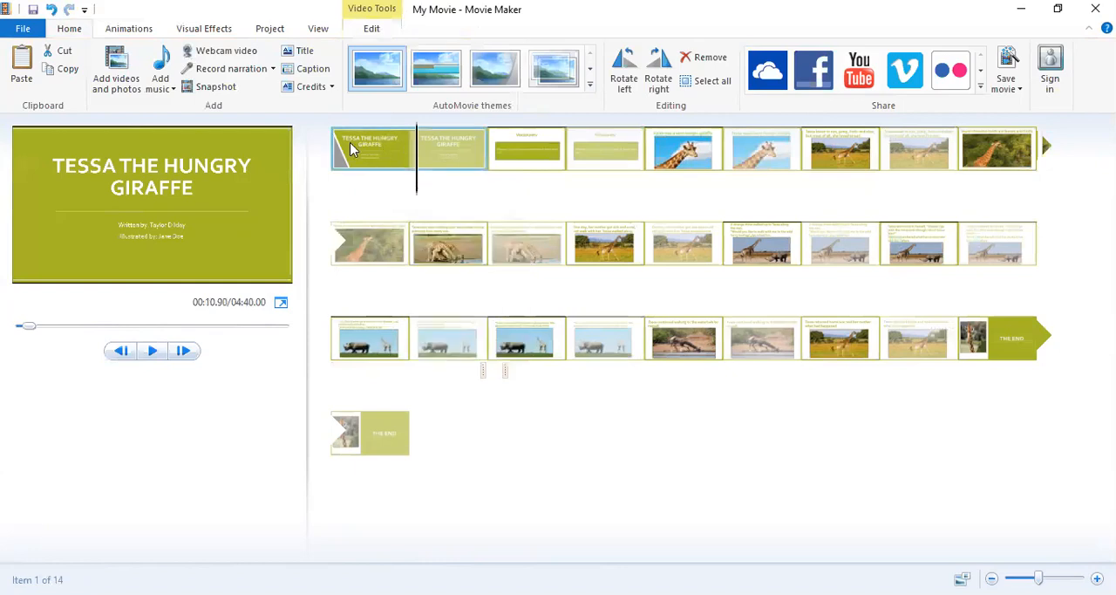
Apply the title slide's Flip transition, with its 1.50-second duration, to all slides.
{"action": "left_click", "coordinate": [348, 149]}
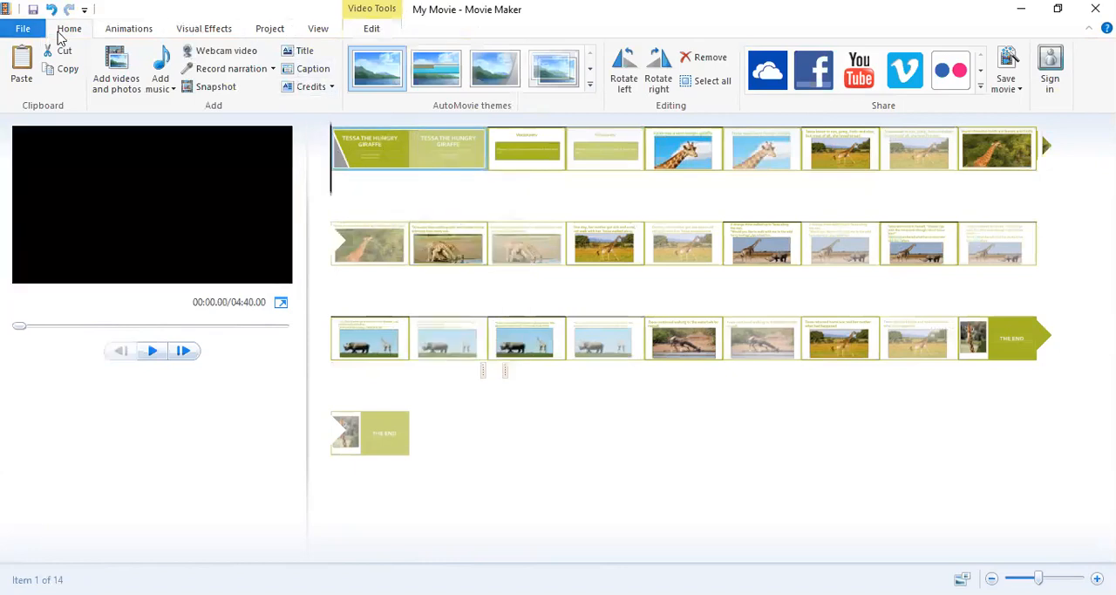
{"action": "left_click", "coordinate": [114, 29]}
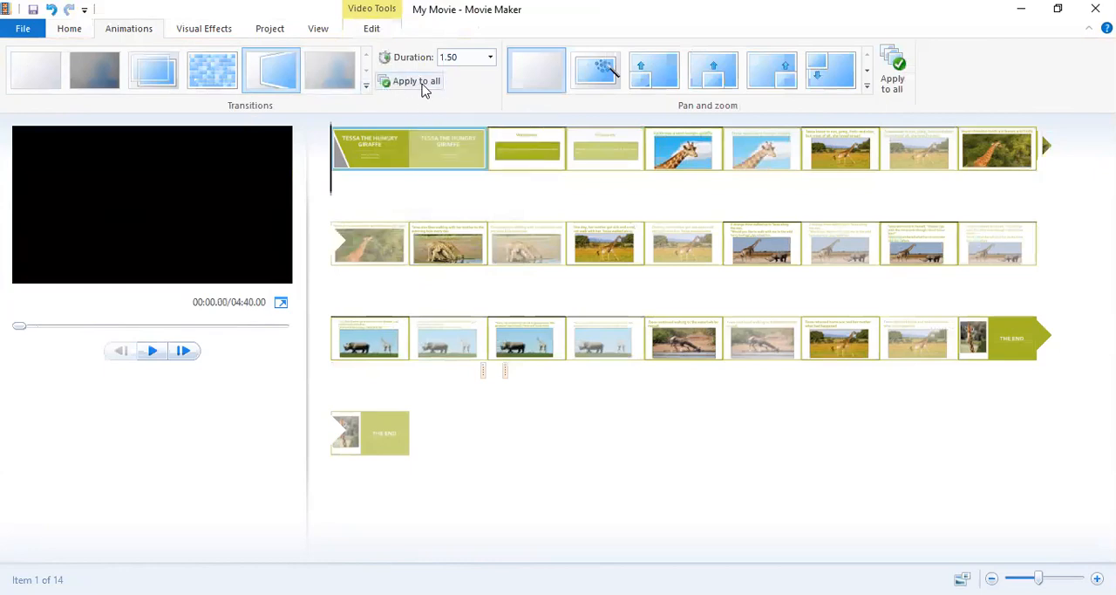
{"action": "left_click", "coordinate": [410, 80]}
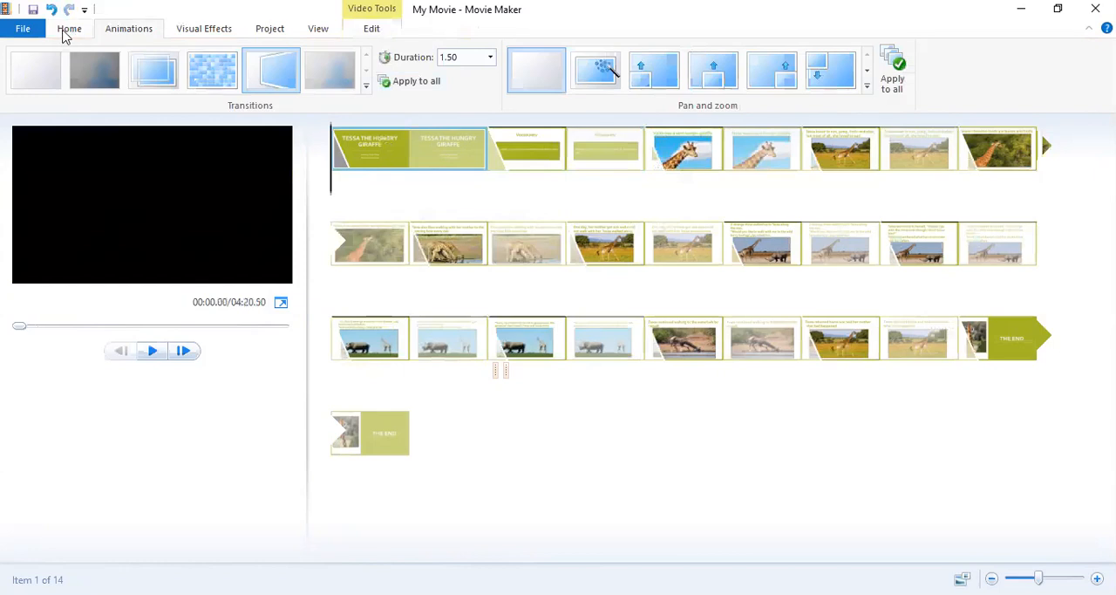
Remove the two tiny narration segments under the second rhino slide, along with that slide.
{"action": "left_click", "coordinate": [67, 31]}
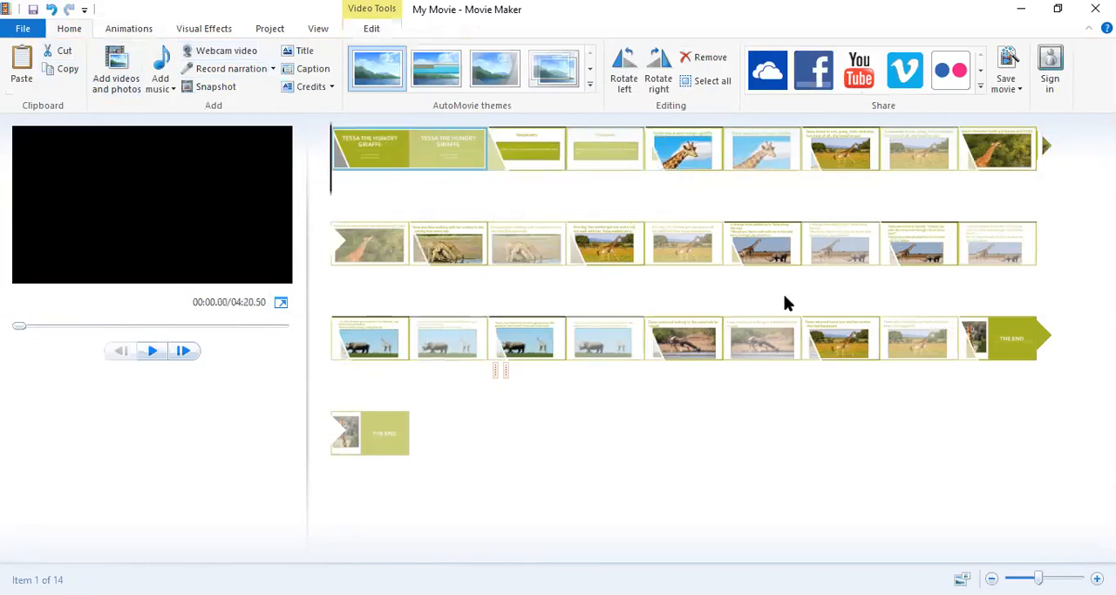
{"action": "left_click", "coordinate": [498, 373]}
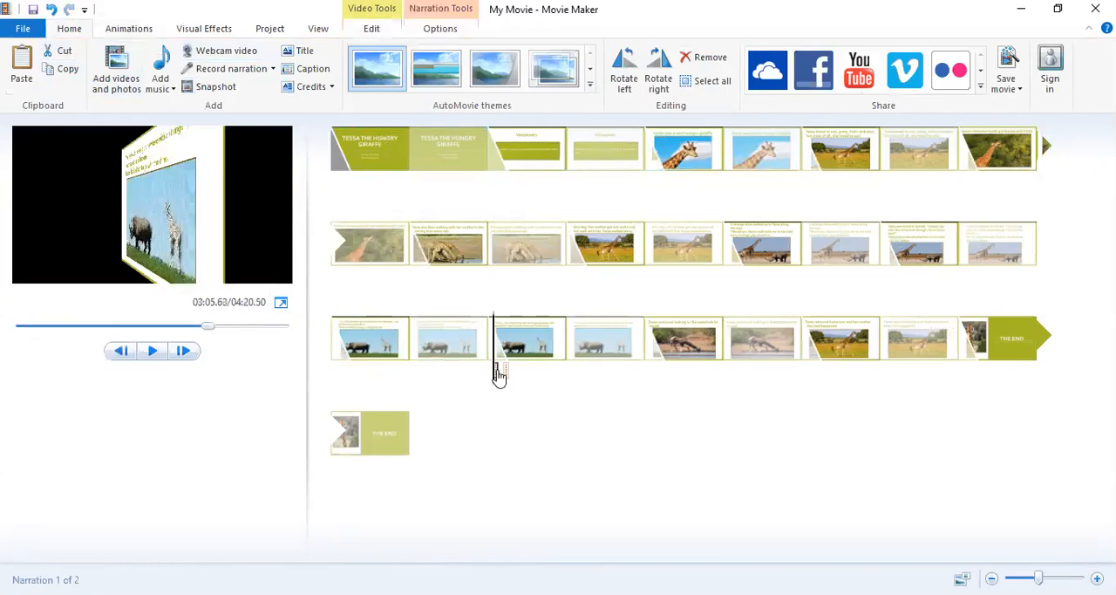
{"action": "right_click", "coordinate": [499, 373]}
{"action": "left_click", "coordinate": [548, 464]}
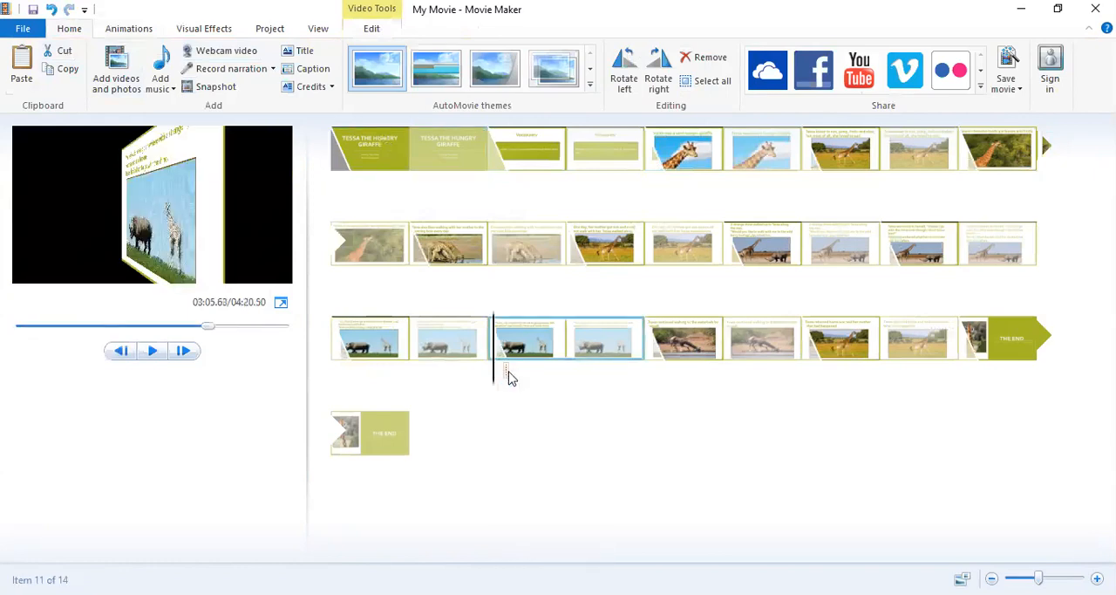
{"action": "right_click", "coordinate": [508, 375]}
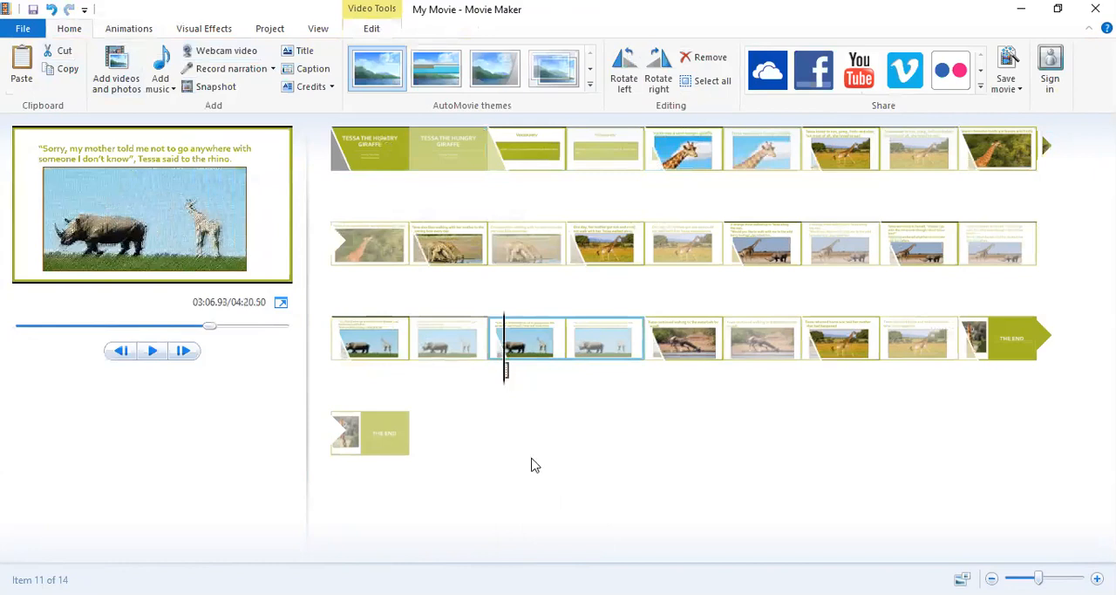
{"action": "left_click", "coordinate": [549, 473]}
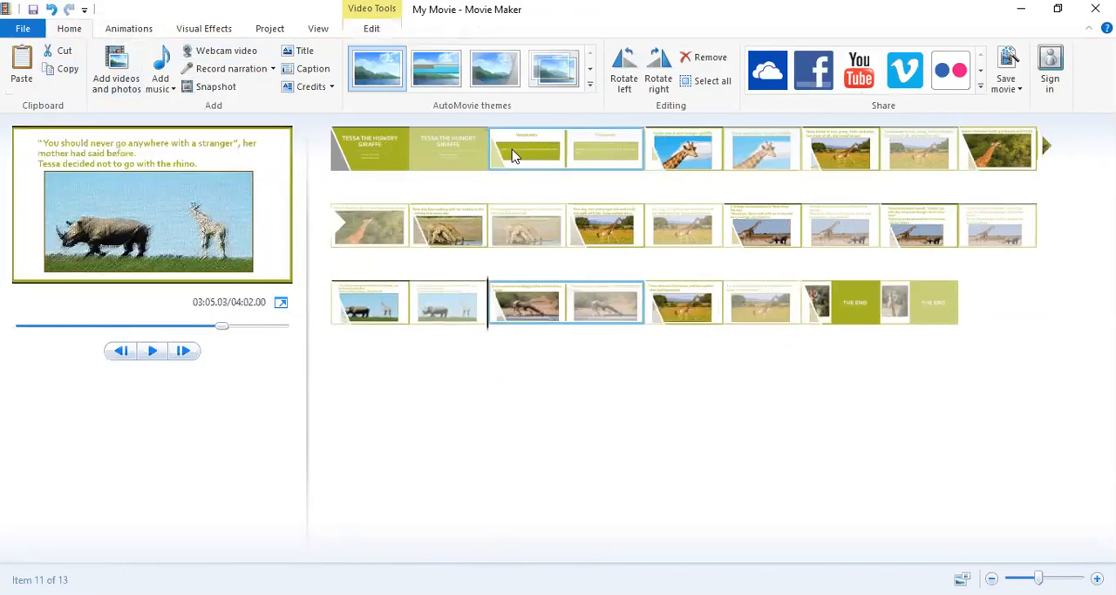
Add two credits slides after the THE END slide.
{"action": "left_click", "coordinate": [944, 313]}
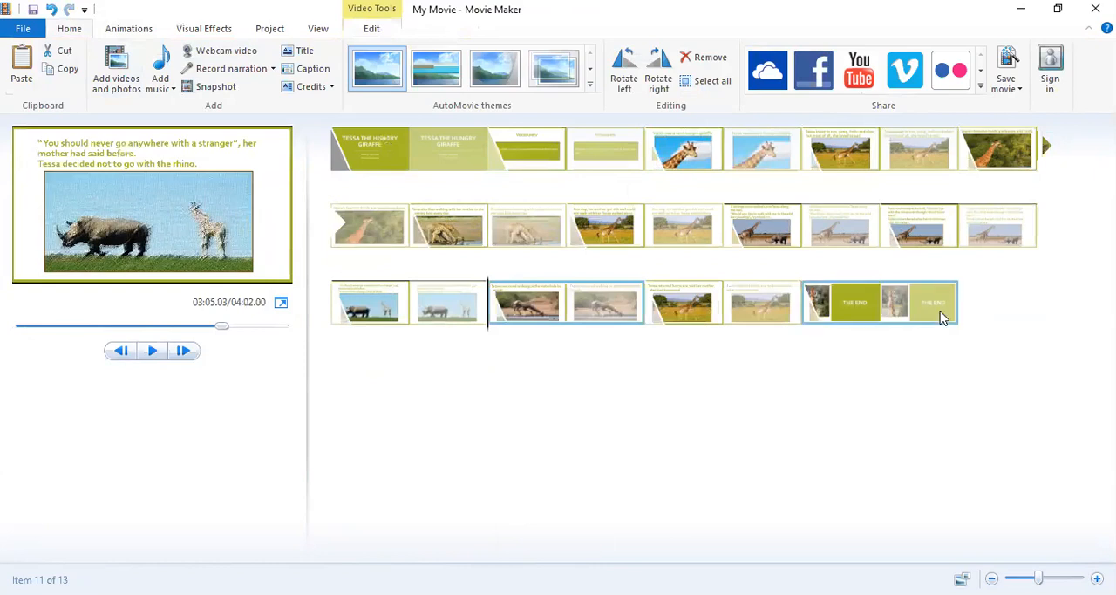
{"action": "left_click", "coordinate": [310, 88]}
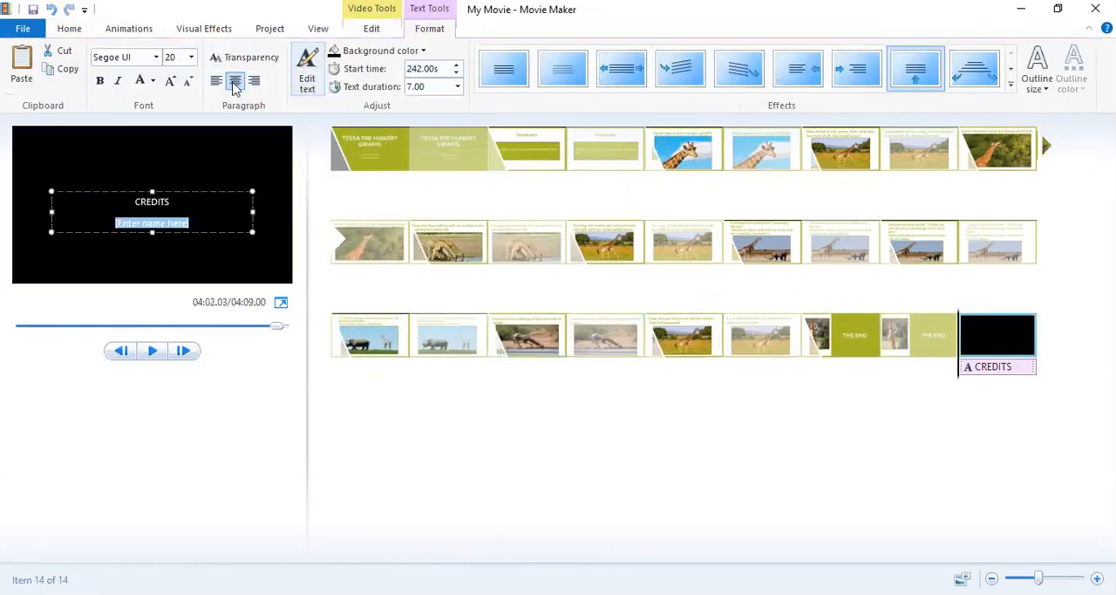
{"action": "left_click", "coordinate": [69, 28]}
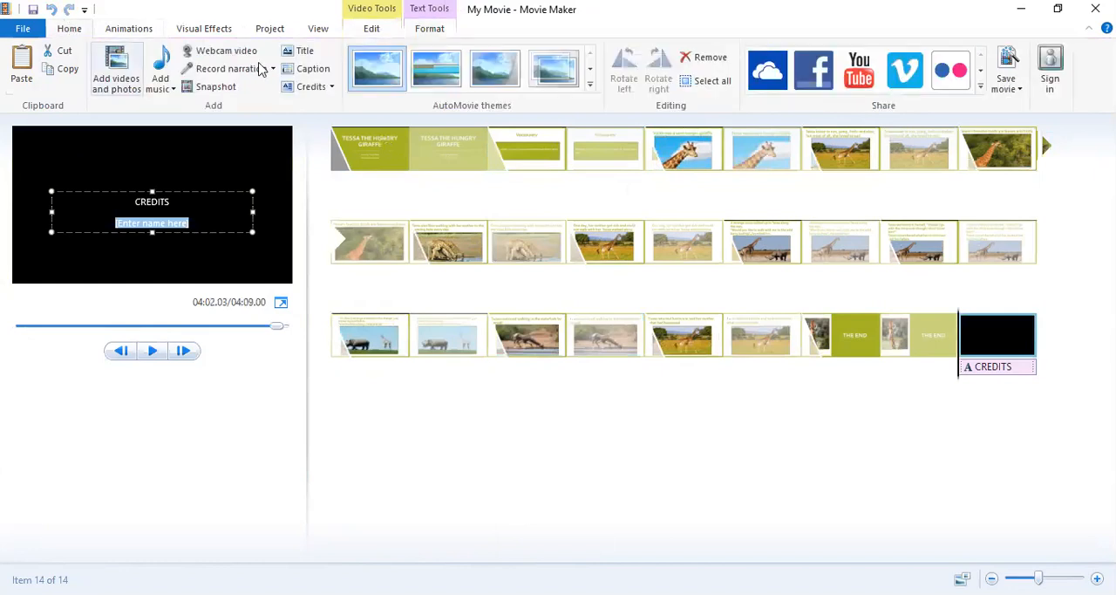
{"action": "left_click", "coordinate": [305, 86]}
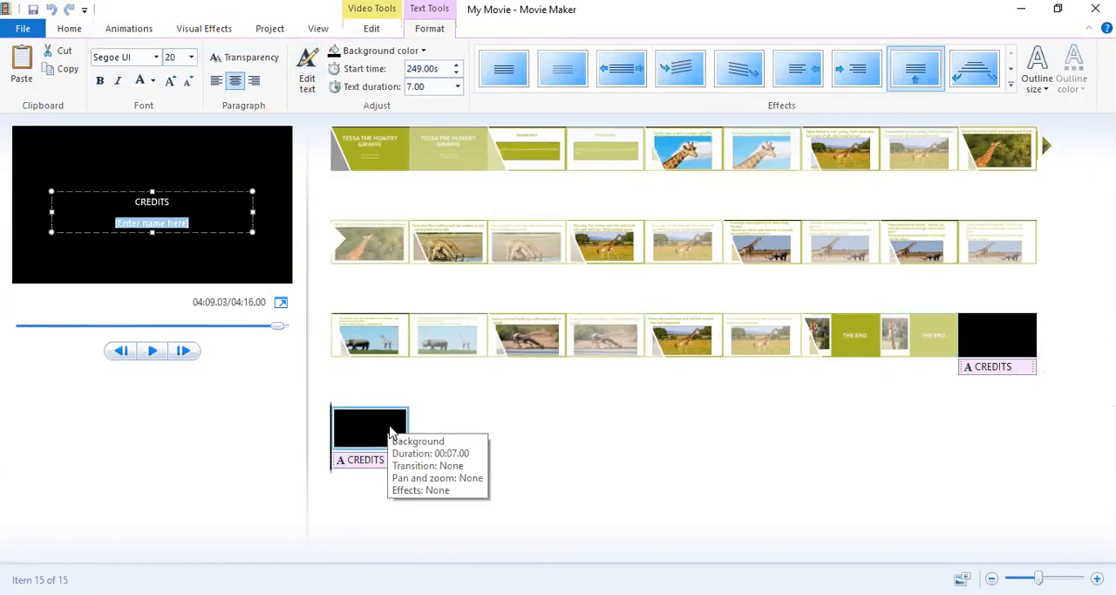
Add an opening title slide reading "Tessa The Hungry Giraffe Movie" before the first slide and move its text slightly higher.
{"action": "left_click", "coordinate": [337, 144]}
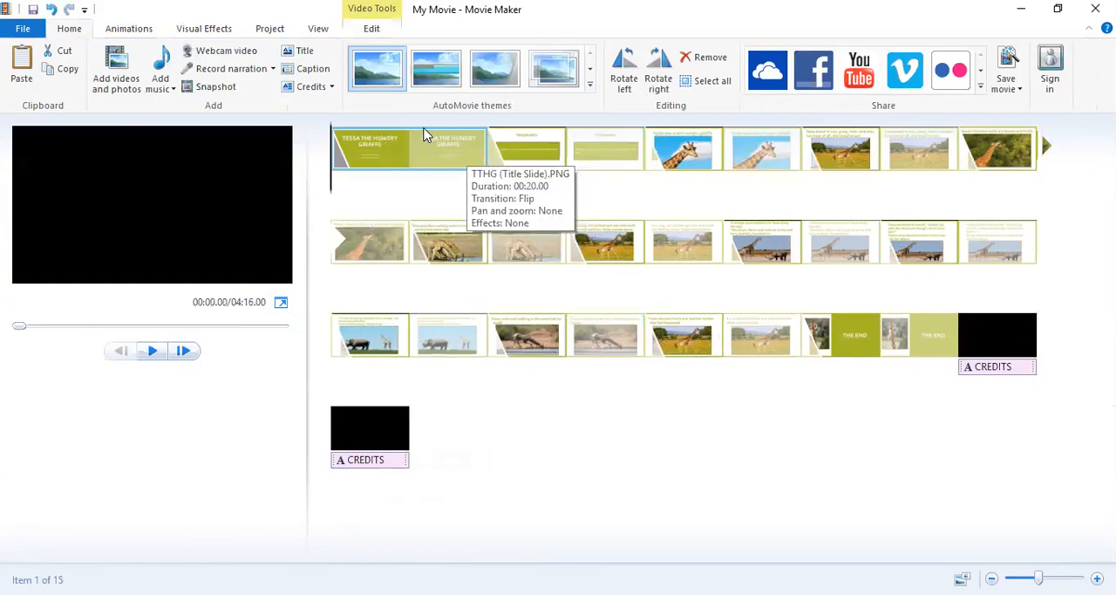
{"action": "left_click", "coordinate": [303, 52]}
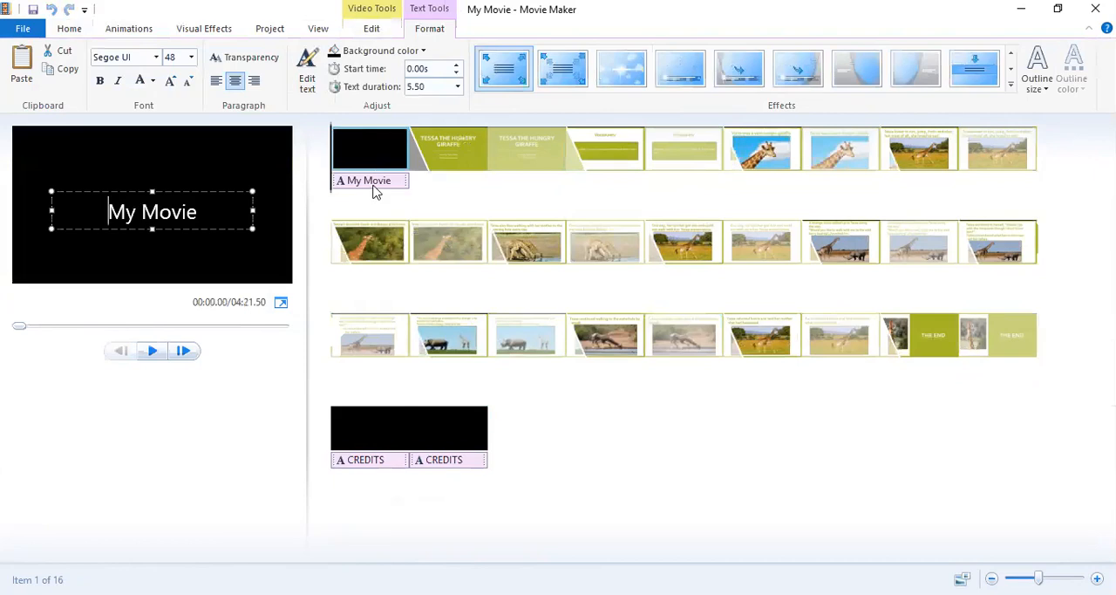
{"action": "left_click", "coordinate": [135, 211]}
{"action": "key", "text": "BackSpace"}
{"action": "key", "text": "BackSpace"}
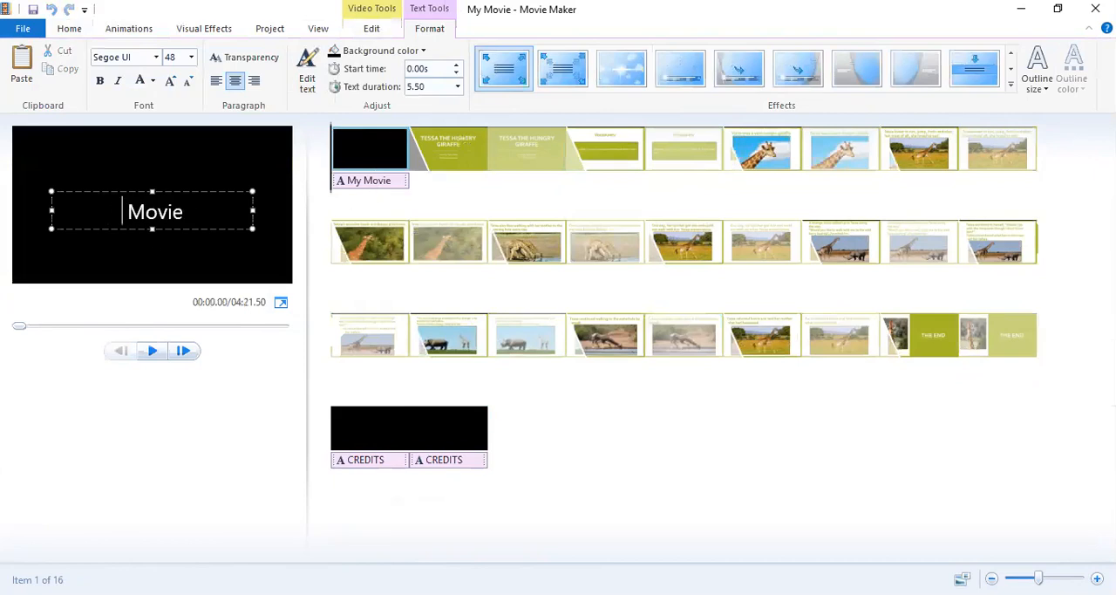
{"action": "type", "text": "Tessa "}
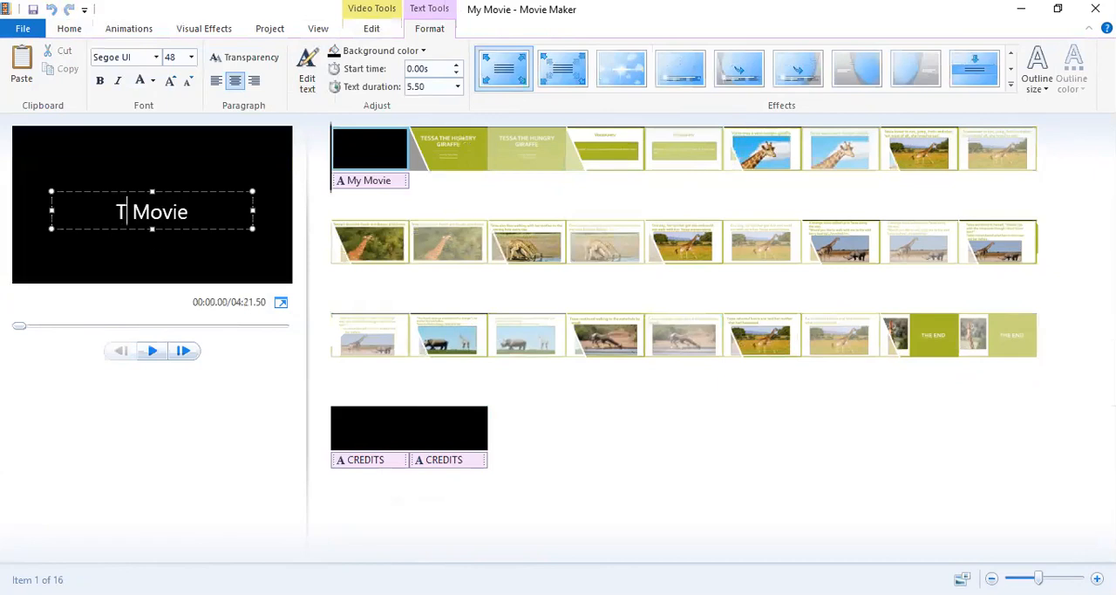
{"action": "type", "text": "The Hungry Giraffe"}
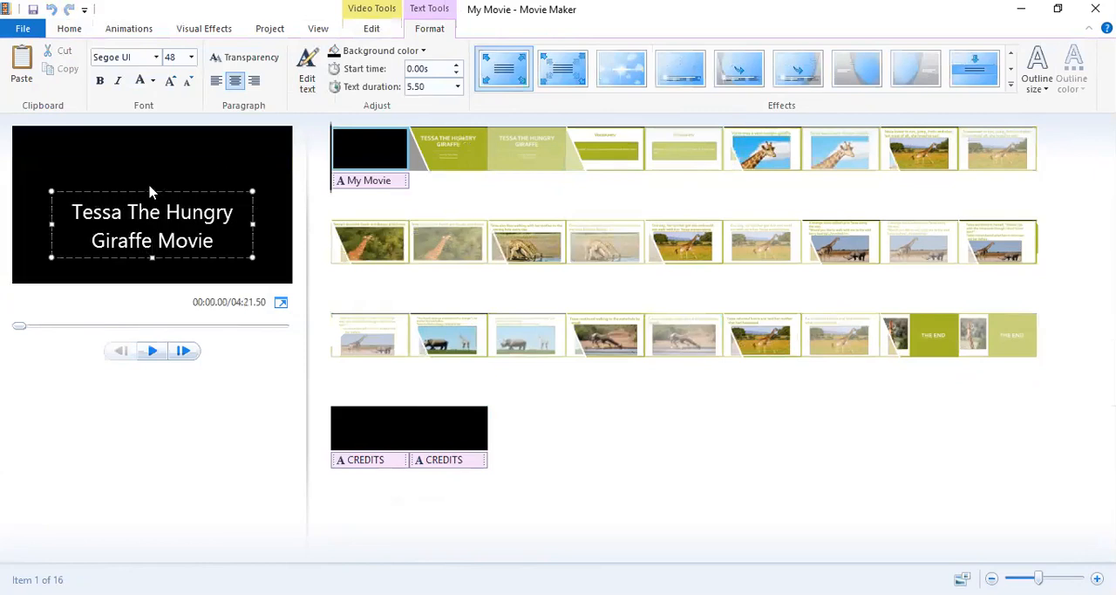
{"action": "left_click_drag", "start_coordinate": [154, 190], "coordinate": [153, 162]}
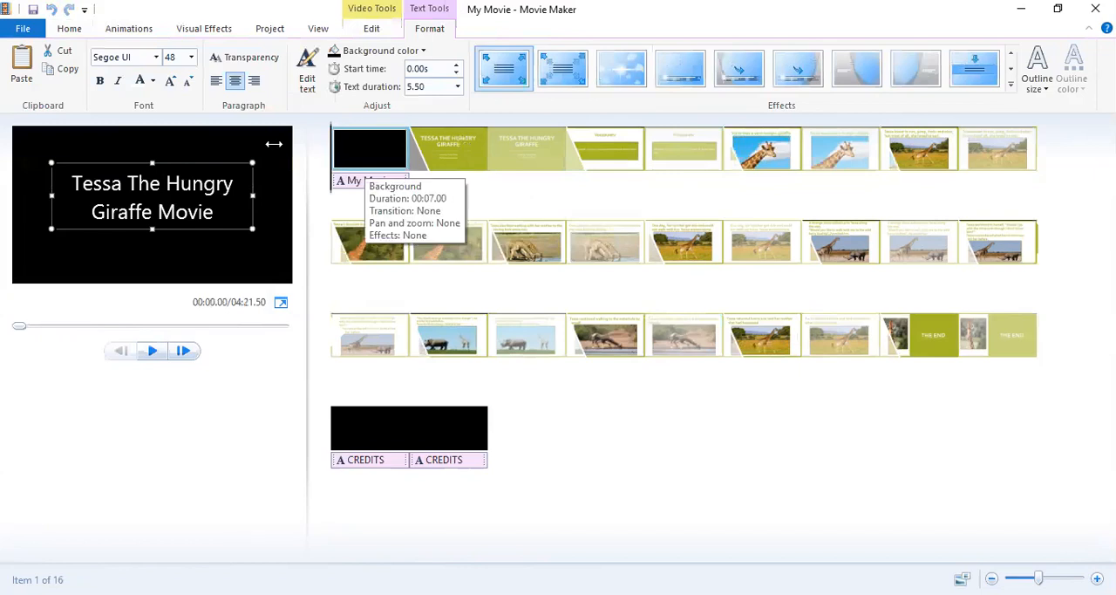
{"action": "left_click", "coordinate": [198, 150]}
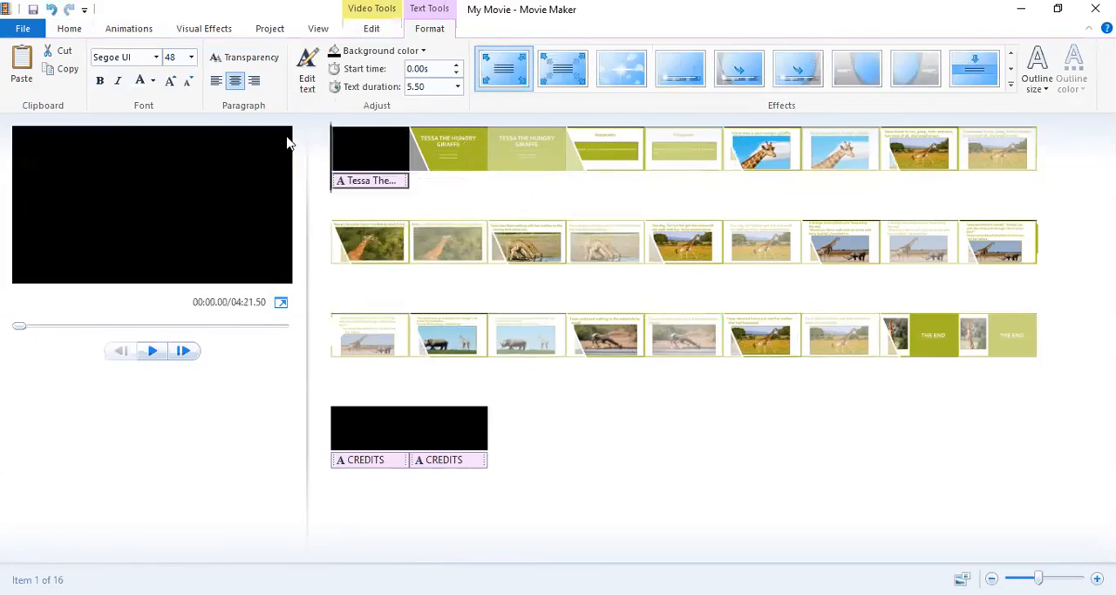
Try the standard light green and the theme olive green as the opening title's background color.
{"action": "left_click", "coordinate": [407, 52]}
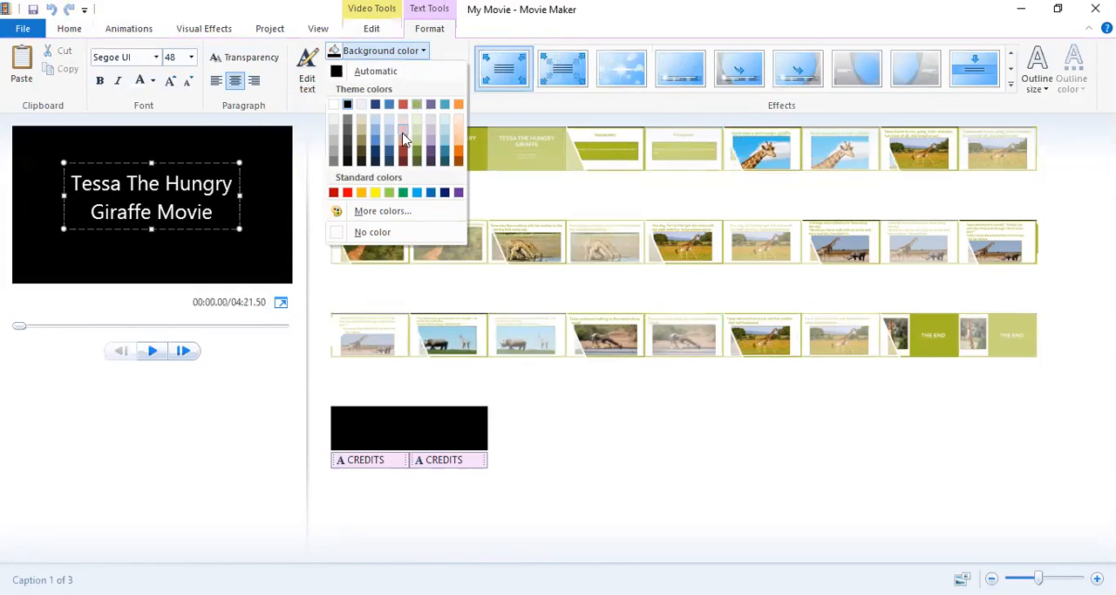
{"action": "left_click", "coordinate": [392, 194]}
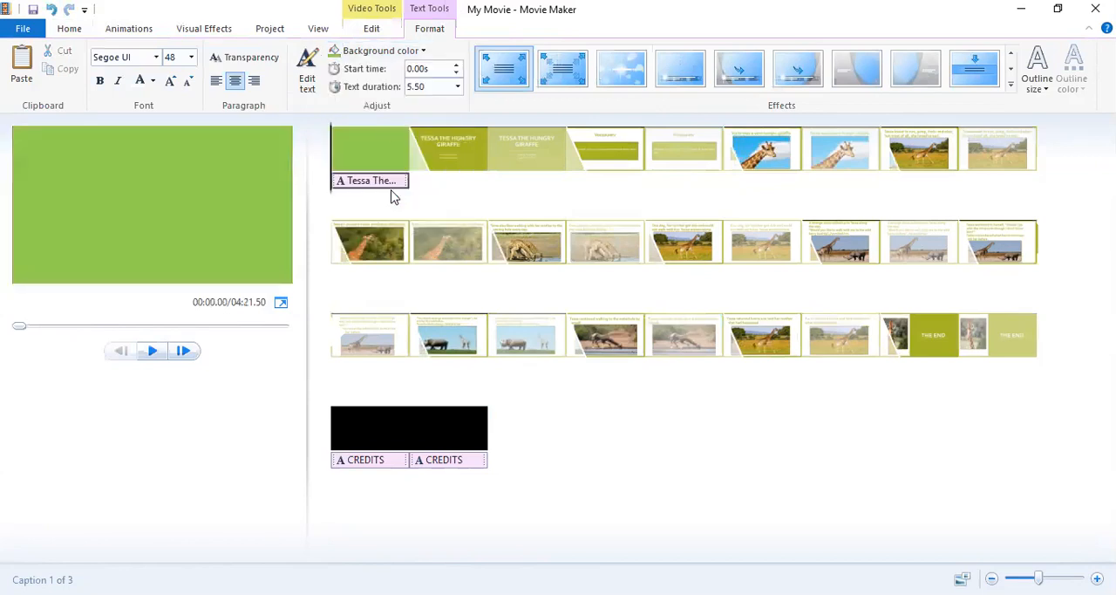
{"action": "left_click", "coordinate": [387, 59]}
{"action": "left_click", "coordinate": [417, 114]}
Set the opening title's background to a custom yellow-green with red 189, green 211 and blue 65, saving it as a custom color.
{"action": "left_click", "coordinate": [407, 52]}
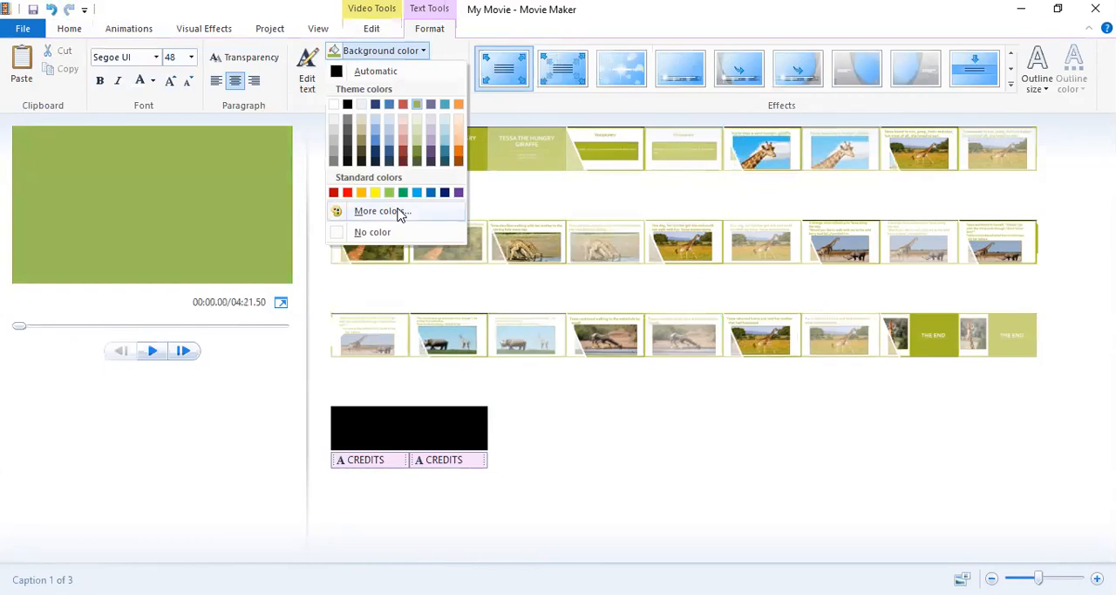
{"action": "left_click", "coordinate": [382, 211]}
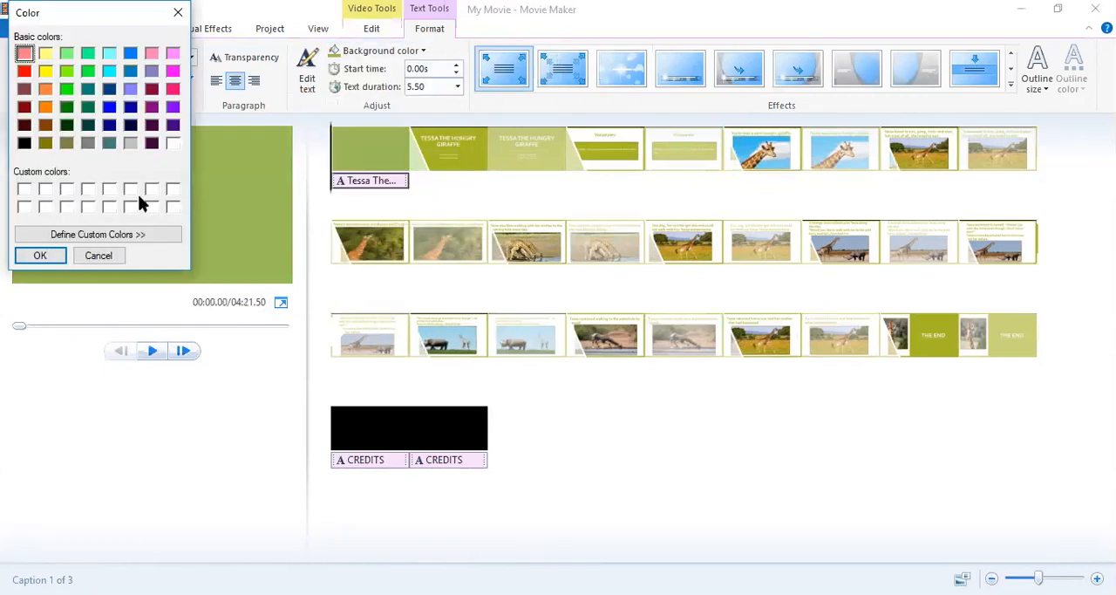
{"action": "left_click", "coordinate": [66, 235]}
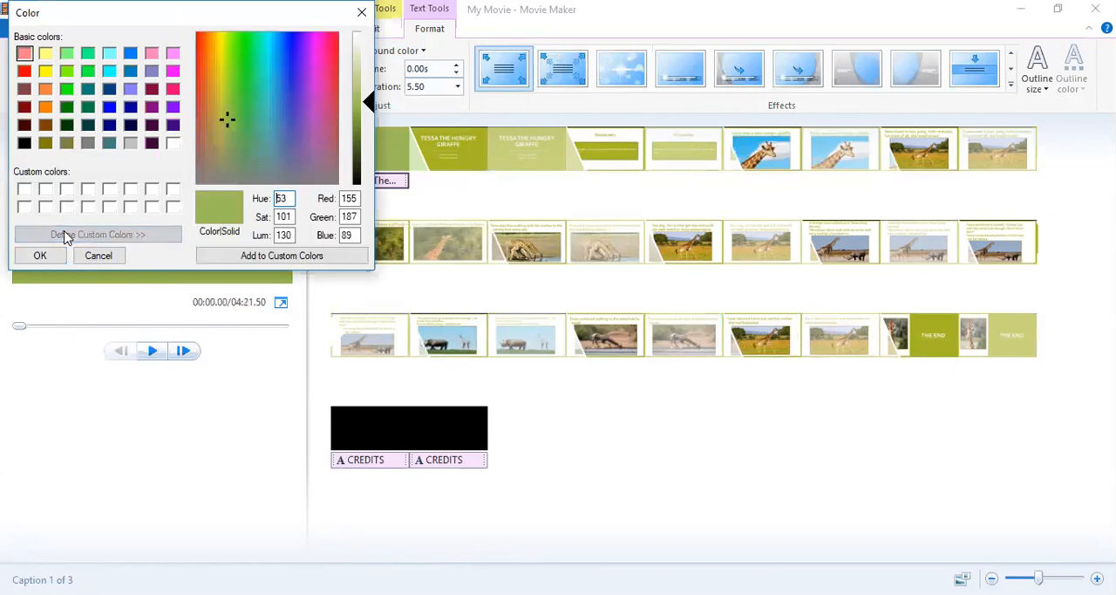
{"action": "left_click", "coordinate": [226, 110]}
{"action": "left_click_drag", "start_coordinate": [234, 139], "coordinate": [224, 89]}
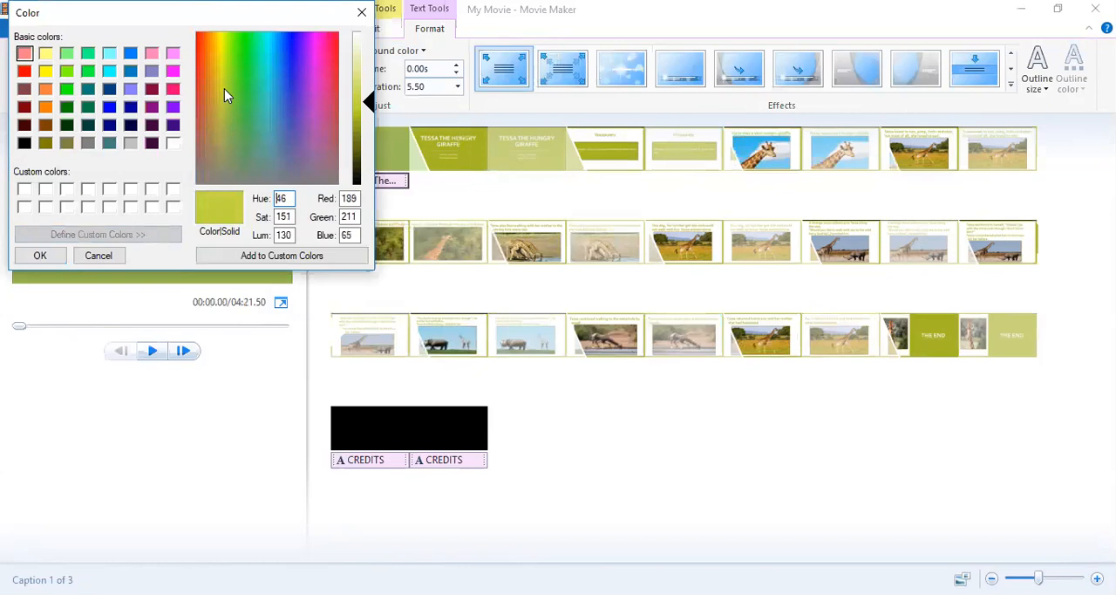
{"action": "left_click", "coordinate": [248, 255]}
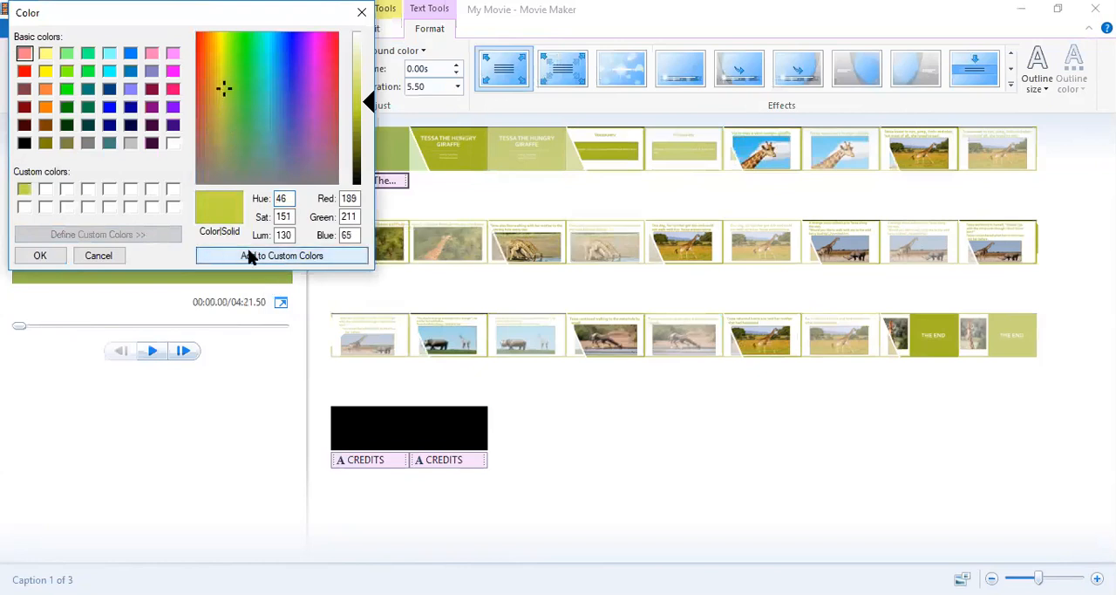
{"action": "left_click", "coordinate": [40, 255]}
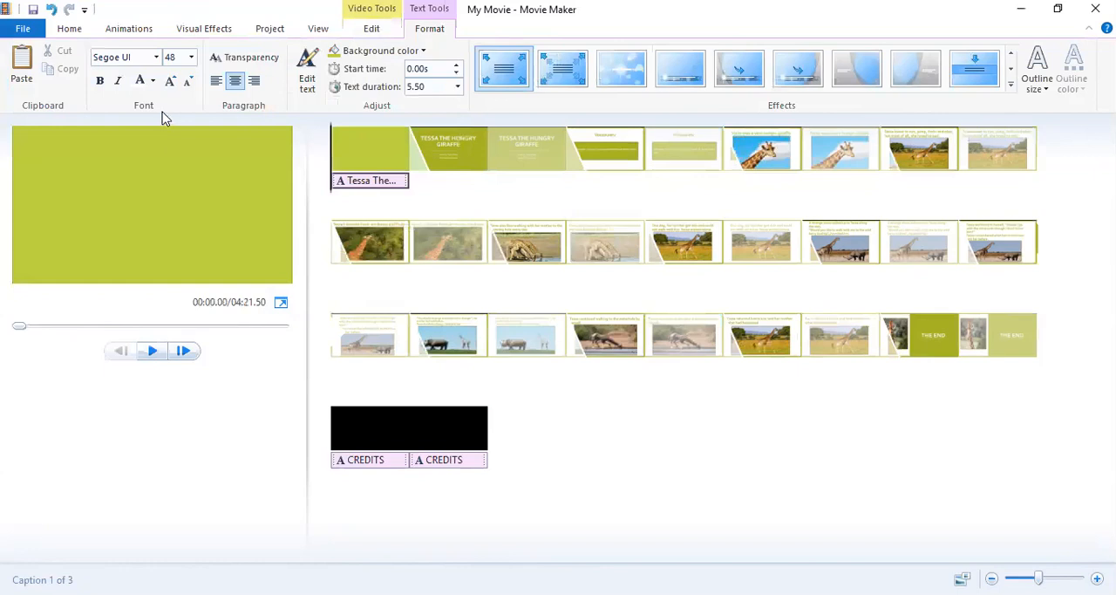
{"action": "left_click", "coordinate": [381, 50]}
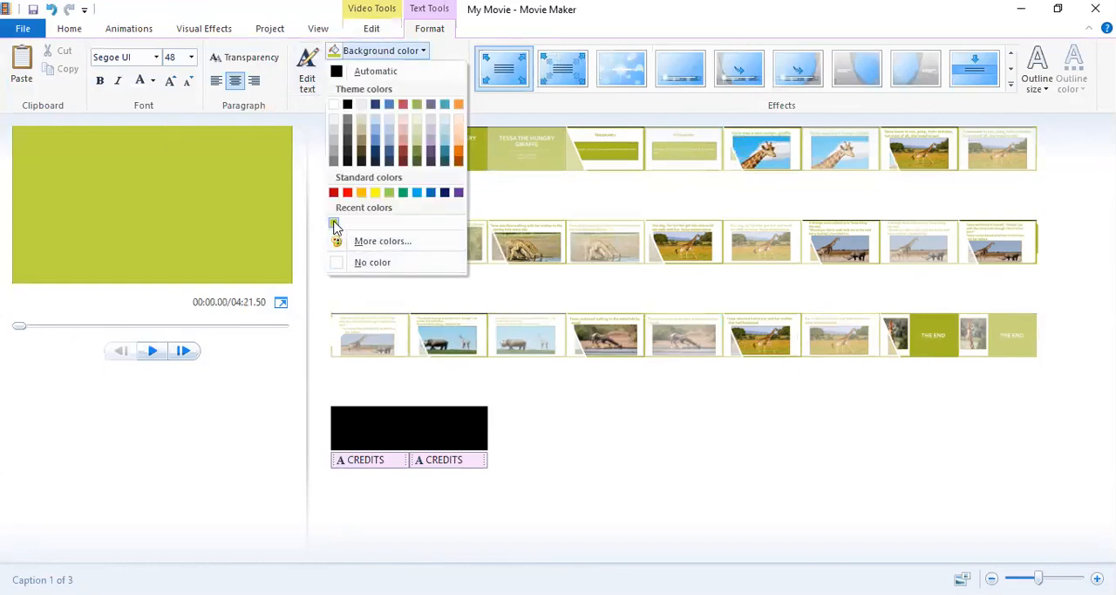
{"action": "left_click", "coordinate": [335, 225]}
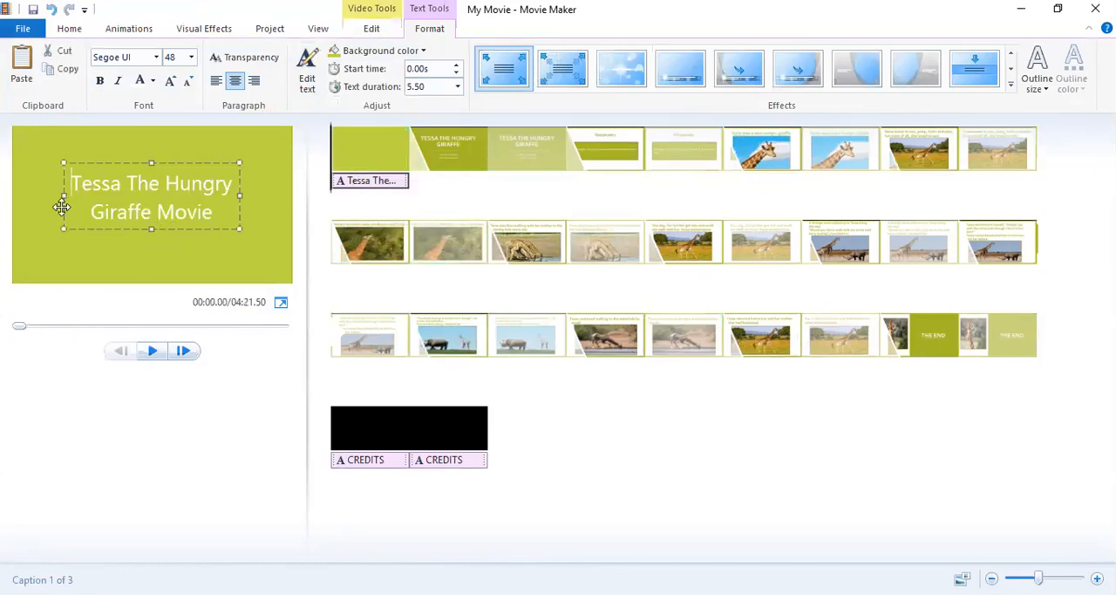
Add a "By:" line with the author's full name below the opening title and move the text block higher.
{"action": "left_click", "coordinate": [225, 212]}
{"action": "key", "text": "Return"}
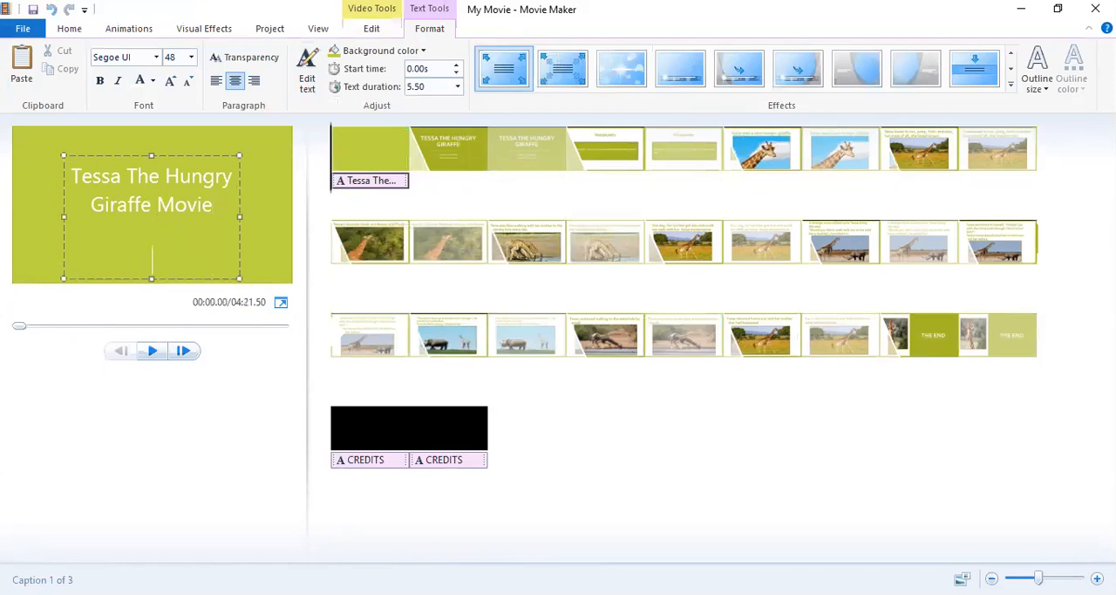
{"action": "type", "text": "By: Taylor Dilday"}
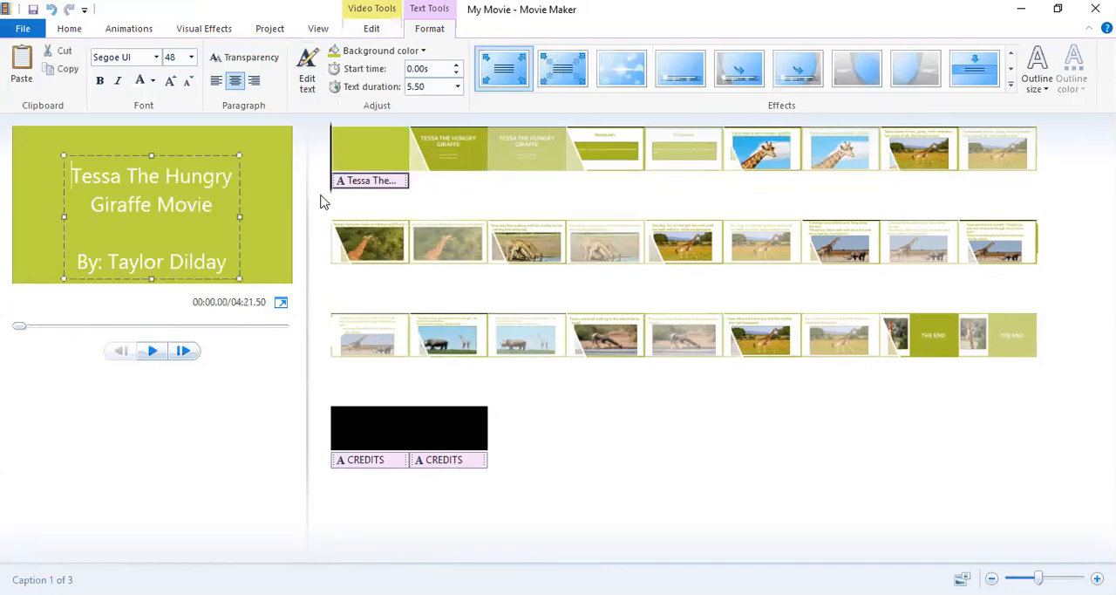
{"action": "left_click_drag", "start_coordinate": [152, 155], "coordinate": [152, 130]}
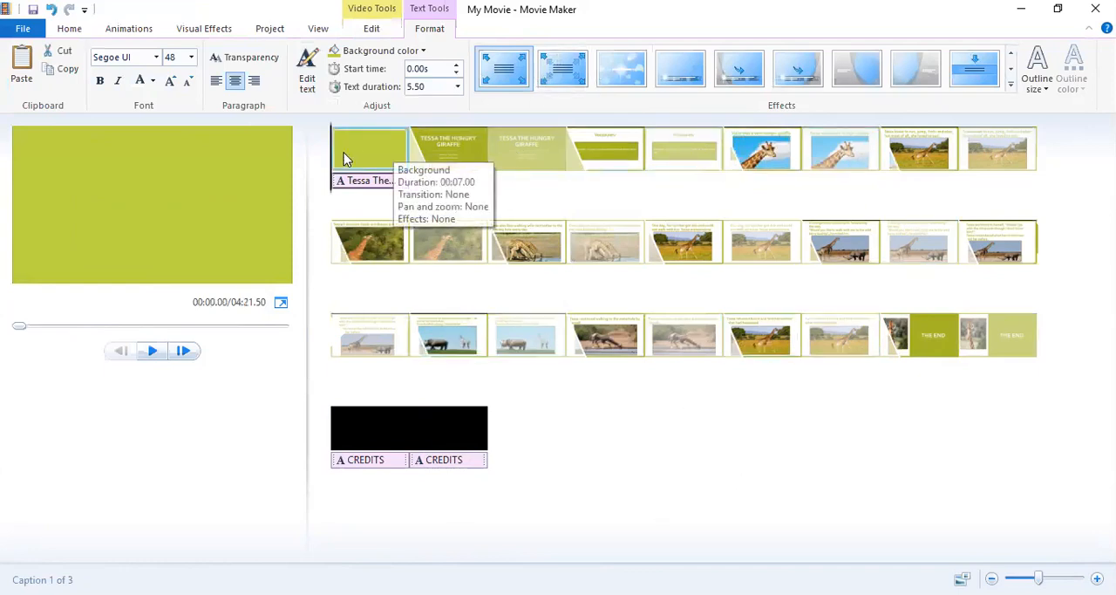
Clear the transitions from all slides and add the Flip transition to the opening title slide.
{"action": "left_click", "coordinate": [129, 28]}
{"action": "left_click", "coordinate": [435, 84]}
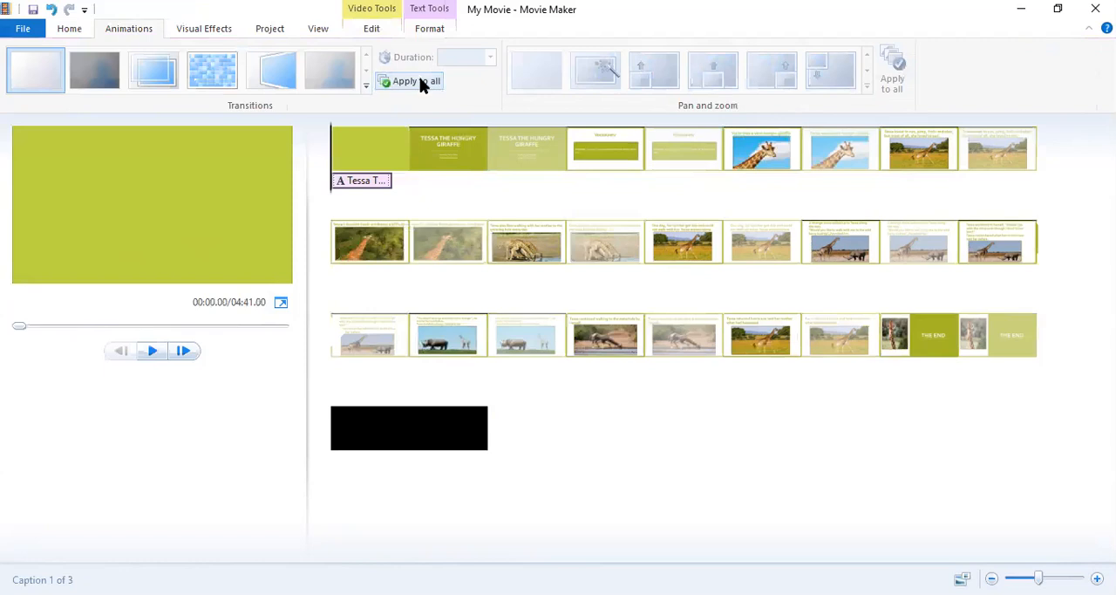
{"action": "left_click", "coordinate": [289, 77]}
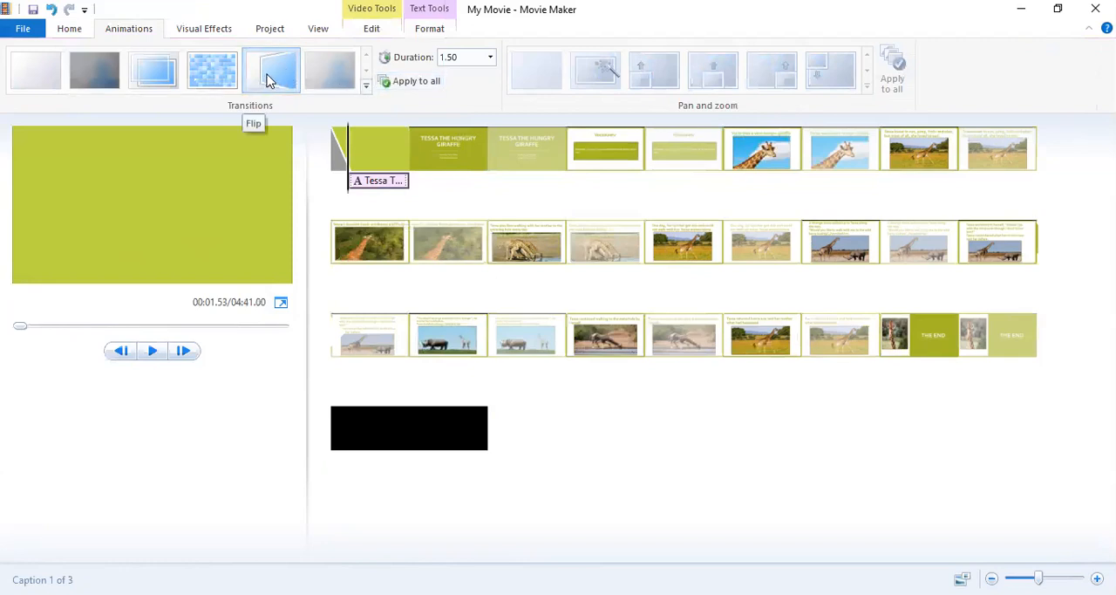
Apply the Flip transition to all slides and line up the two CREDITS captions under the two black credits slides.
{"action": "left_click", "coordinate": [387, 81]}
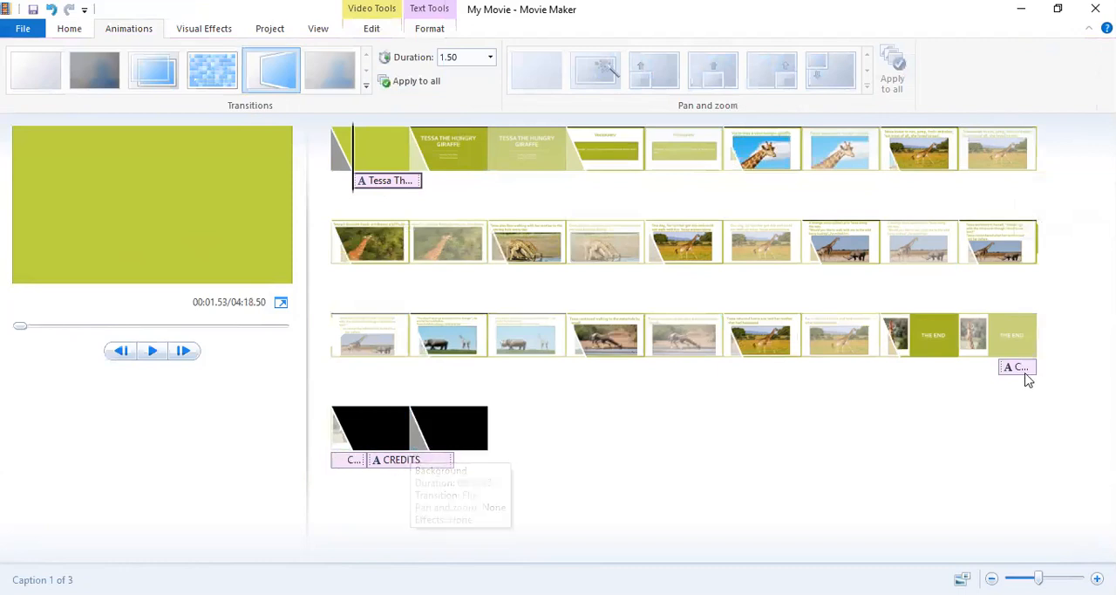
{"action": "left_click", "coordinate": [381, 465]}
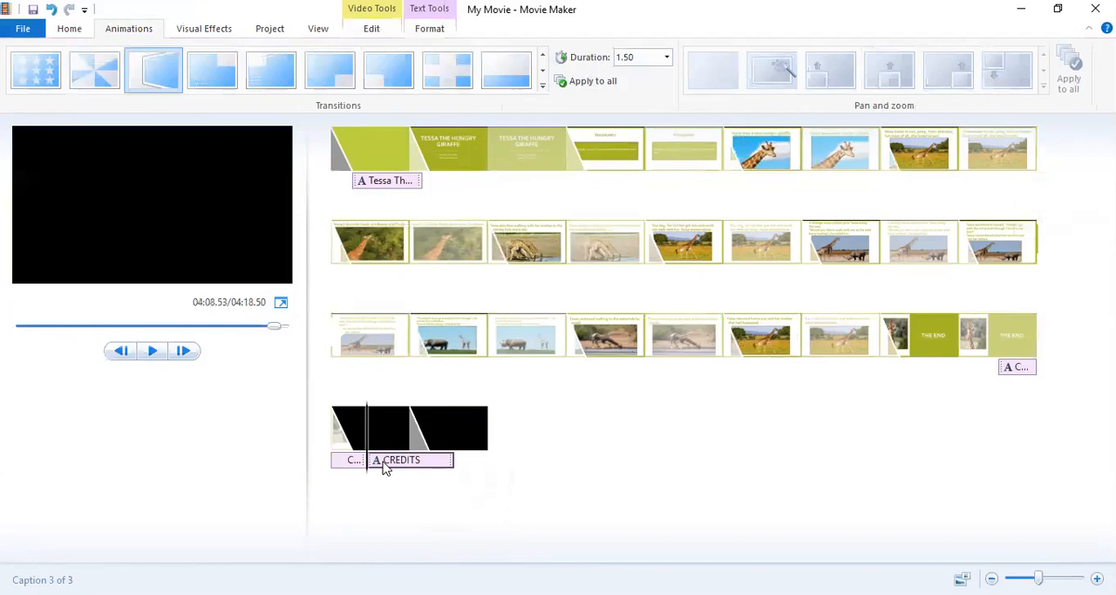
{"action": "left_click_drag", "start_coordinate": [387, 468], "coordinate": [436, 468]}
{"action": "left_click", "coordinate": [350, 464]}
{"action": "left_click_drag", "start_coordinate": [352, 467], "coordinate": [375, 463]}
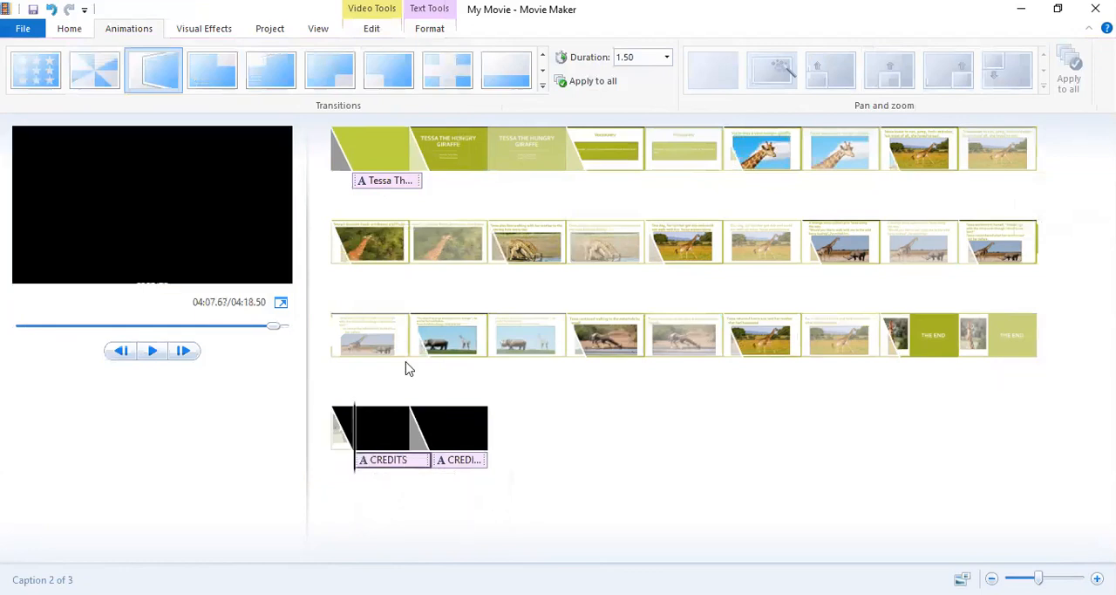
Try text durations of 5, 4.5 and 3.5 seconds on the first CREDITS caption.
{"action": "left_click", "coordinate": [422, 31]}
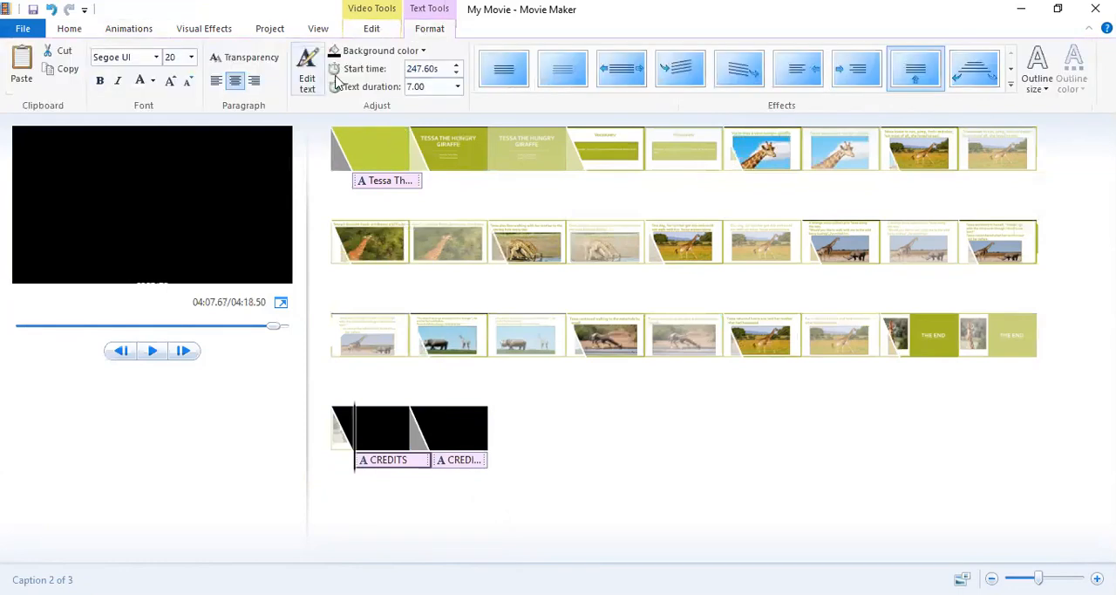
{"action": "left_click", "coordinate": [428, 85]}
{"action": "key", "text": "BackSpace"}
{"action": "type", "text": "5"}
{"action": "key", "text": "Return"}
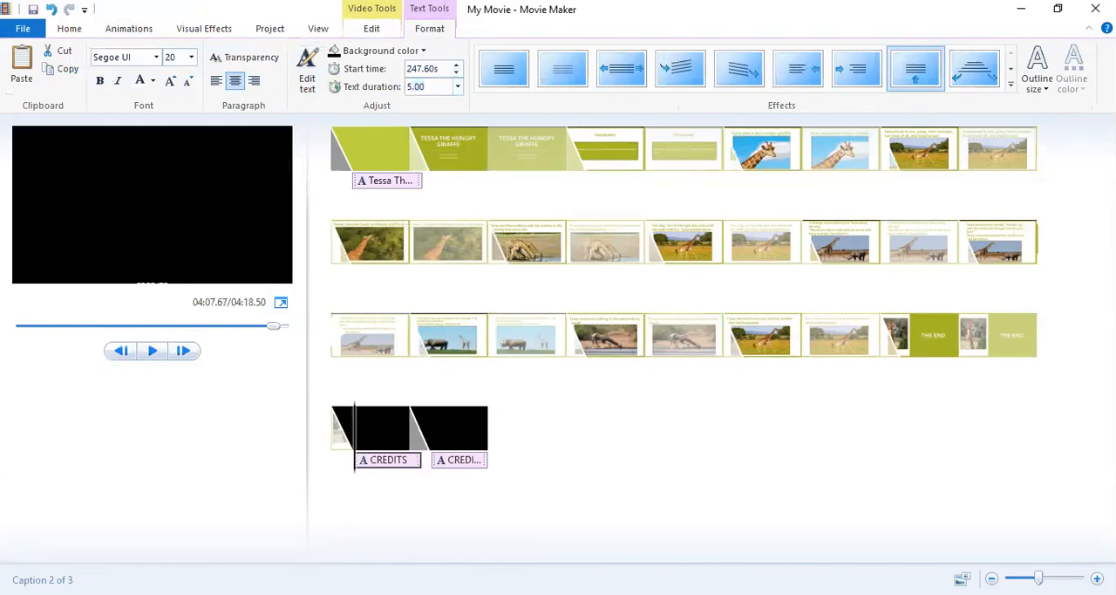
{"action": "double_click", "coordinate": [423, 86]}
{"action": "key", "text": "BackSpace"}
{"action": "type", "text": "4.5"}
{"action": "key", "text": "Return"}
{"action": "left_click", "coordinate": [441, 88]}
{"action": "key", "text": "BackSpace"}
{"action": "type", "text": "3.5"}
{"action": "key", "text": "Return"}
Set the first CREDITS caption's text duration to 3.75 seconds.
{"action": "left_click", "coordinate": [428, 85]}
{"action": "key", "text": "BackSpace"}
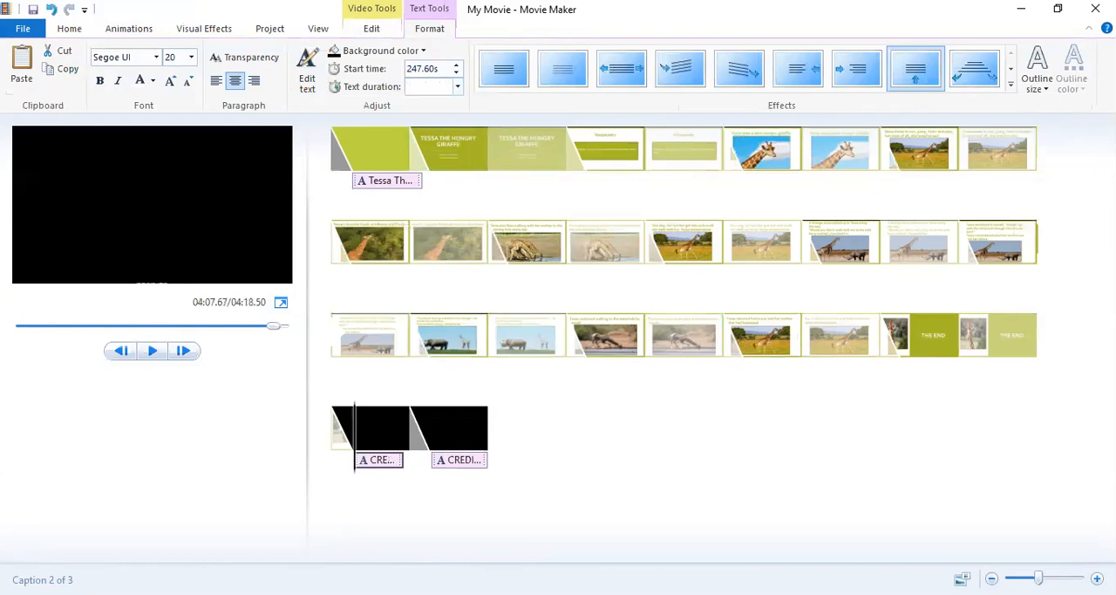
{"action": "type", "text": "4"}
{"action": "key", "text": "BackSpace"}
{"action": "key", "text": "BackSpace"}
{"action": "type", "text": "3.7"}
{"action": "key", "text": "Return"}
Try text durations of 6.5 and 6.2 seconds on the second CREDITS caption.
{"action": "left_click", "coordinate": [463, 465]}
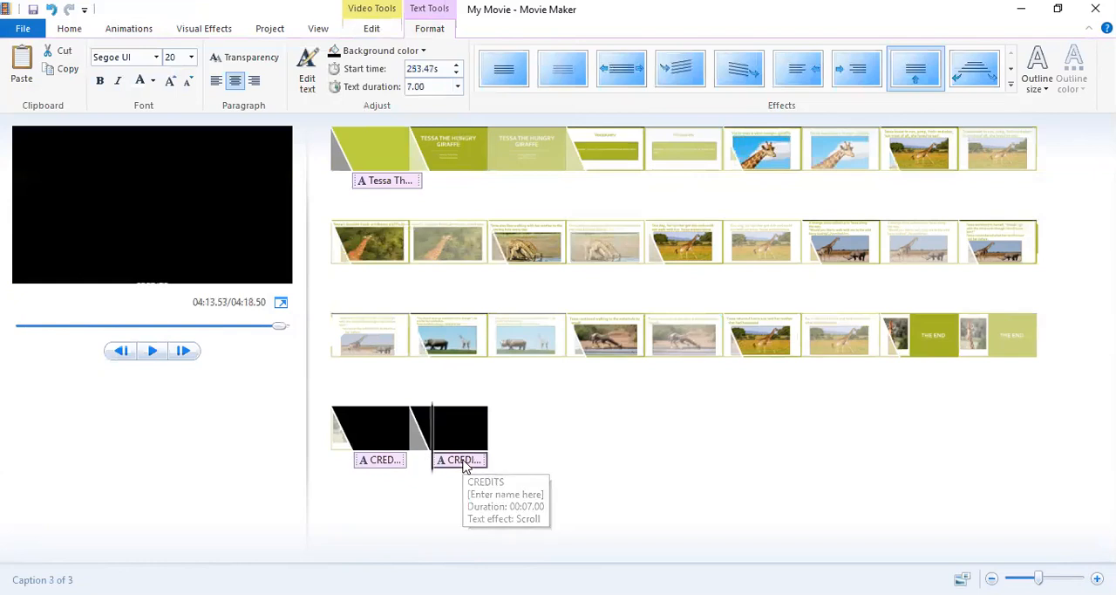
{"action": "left_click", "coordinate": [431, 85]}
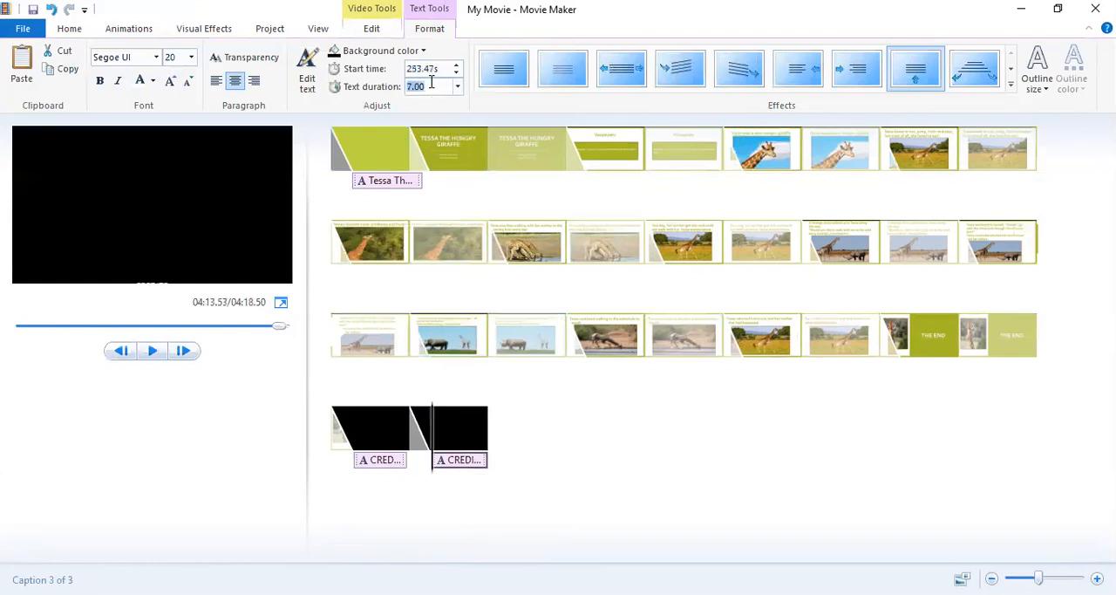
{"action": "key", "text": "BackSpace"}
{"action": "type", "text": "6.5"}
{"action": "left_click", "coordinate": [425, 84]}
{"action": "key", "text": "BackSpace"}
{"action": "type", "text": "6.2"}
Set the second CREDITS caption's text duration to 5.50 seconds.
{"action": "left_click", "coordinate": [457, 463]}
{"action": "left_click", "coordinate": [427, 88]}
{"action": "key", "text": "BackSpace"}
{"action": "type", "text": "5.50"}
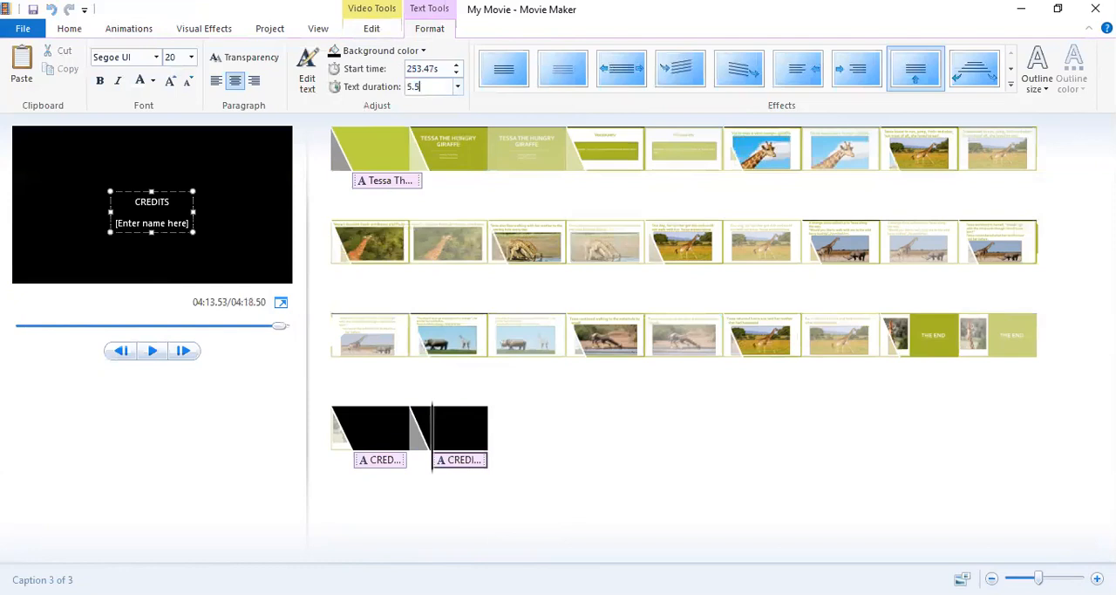
{"action": "key", "text": "Return"}
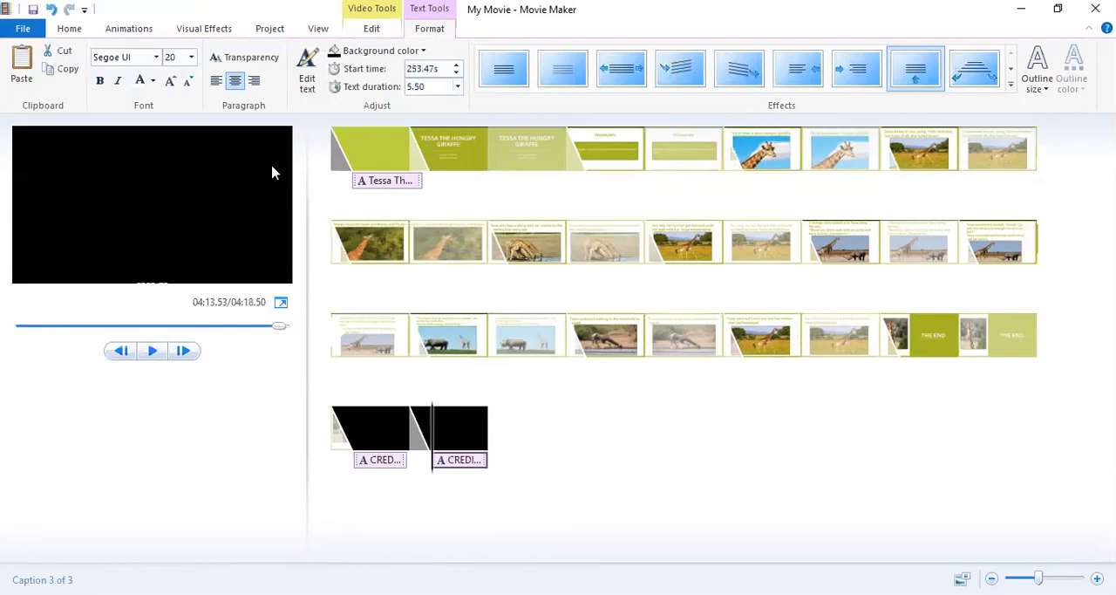
Move the text block of the first CREDITS caption up to the upper edge of its slide.
{"action": "left_click", "coordinate": [401, 181]}
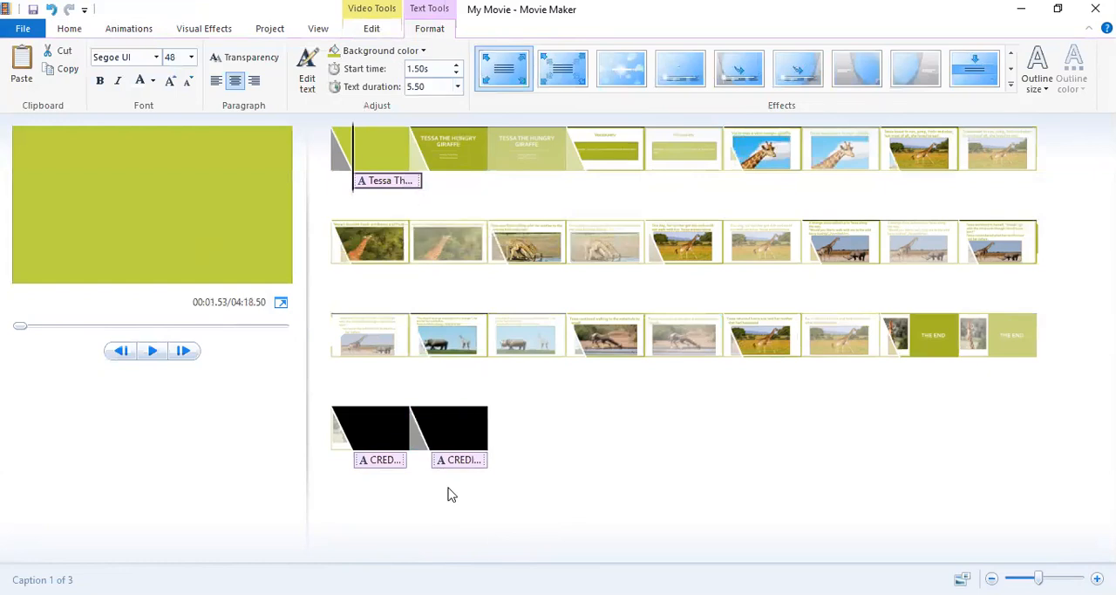
{"action": "left_click", "coordinate": [455, 436]}
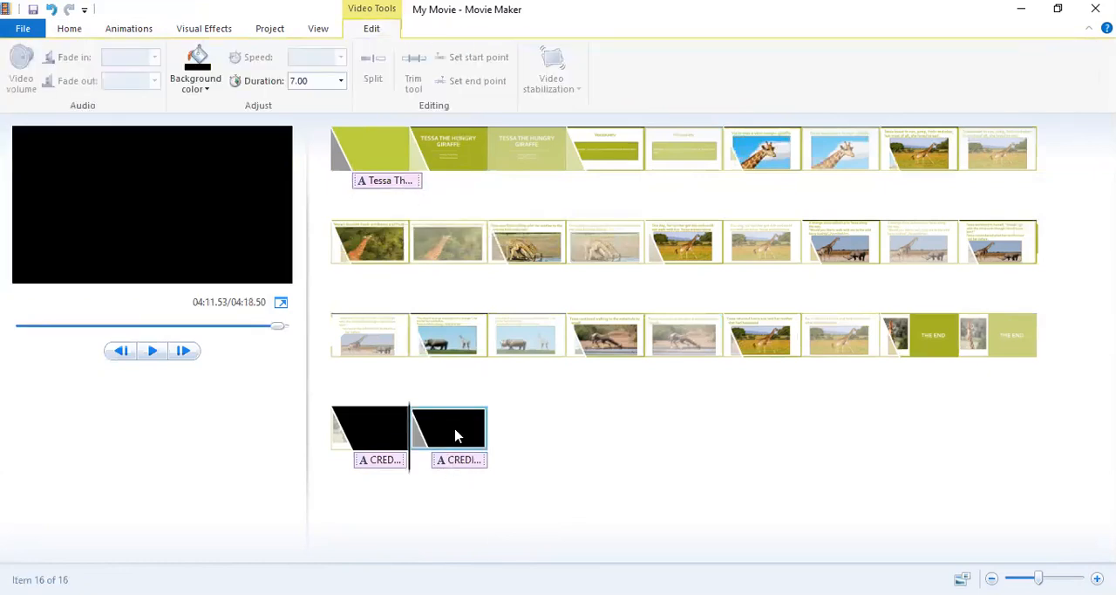
{"action": "left_click", "coordinate": [363, 424]}
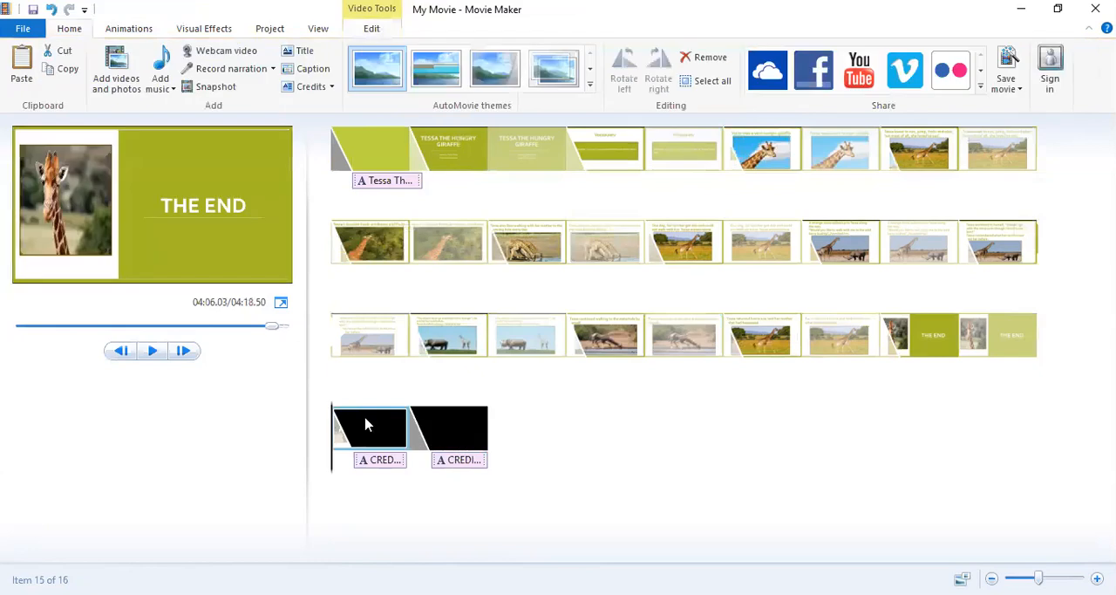
{"action": "left_click", "coordinate": [380, 460]}
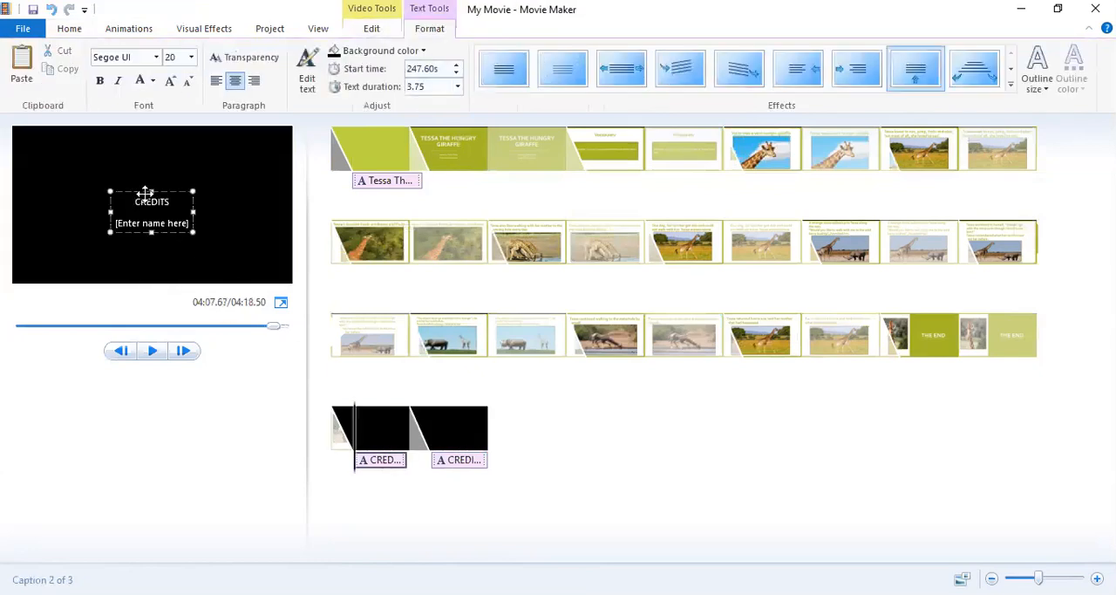
{"action": "left_click_drag", "start_coordinate": [152, 190], "coordinate": [148, 130]}
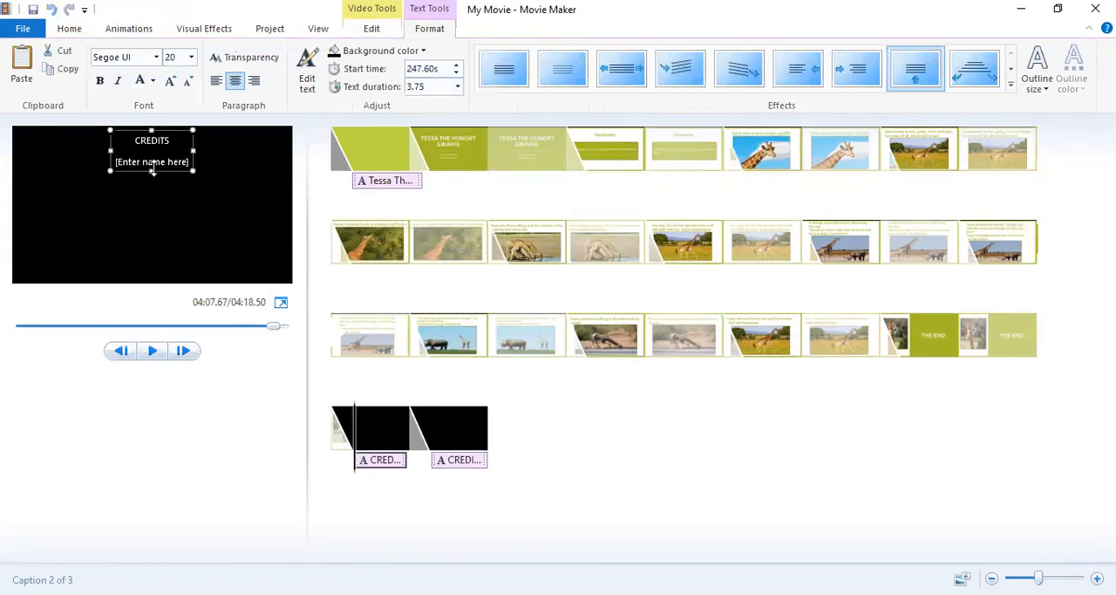
{"action": "triple_click", "coordinate": [151, 164]}
{"action": "left_click", "coordinate": [207, 253]}
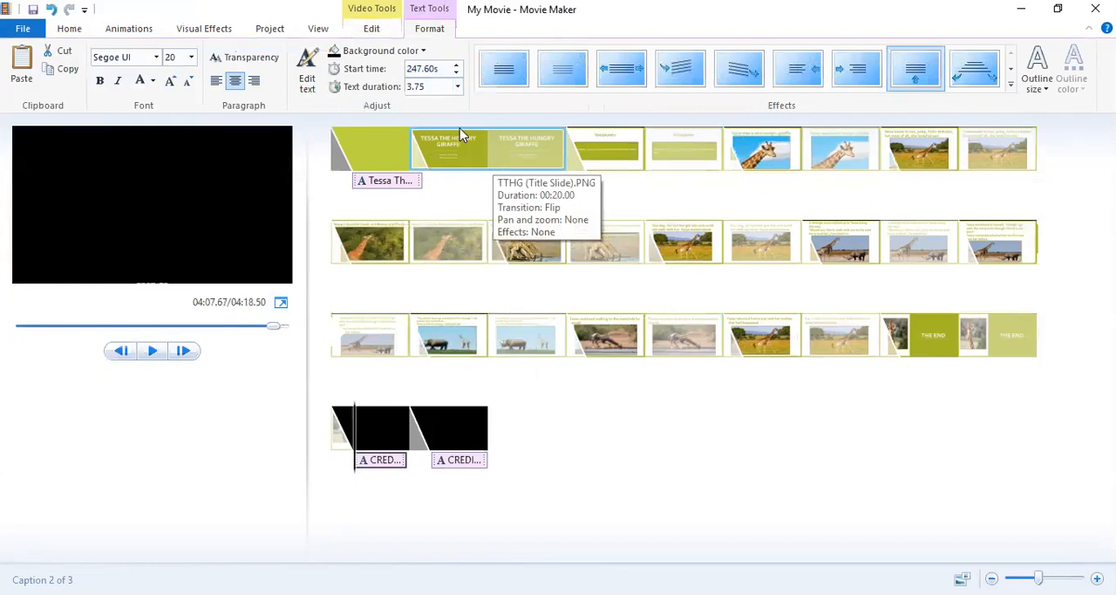
Set the duration of the opening title's green background slide to 4 seconds.
{"action": "left_click", "coordinate": [384, 29]}
{"action": "left_click", "coordinate": [379, 148]}
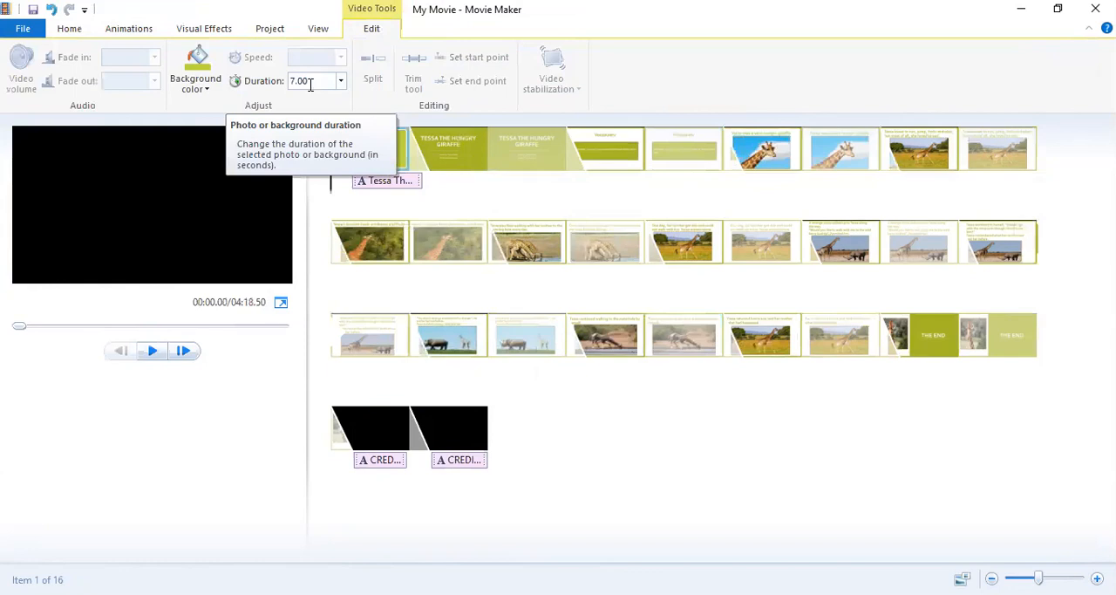
{"action": "left_click", "coordinate": [313, 82]}
{"action": "left_click_drag", "start_coordinate": [312, 82], "coordinate": [289, 65]}
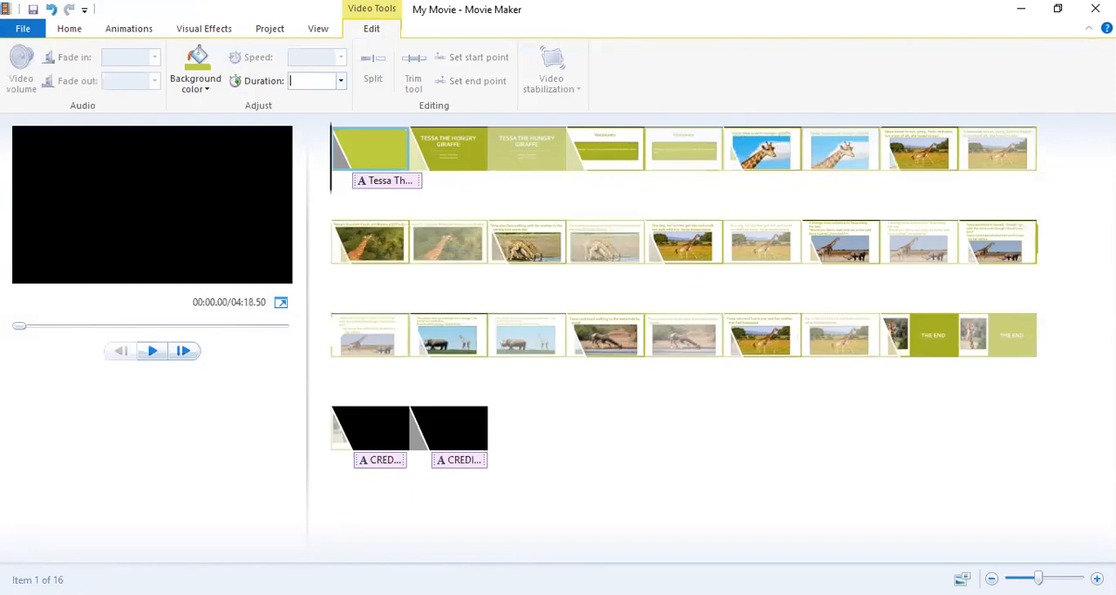
{"action": "type", "text": "4"}
{"action": "key", "text": "Return"}
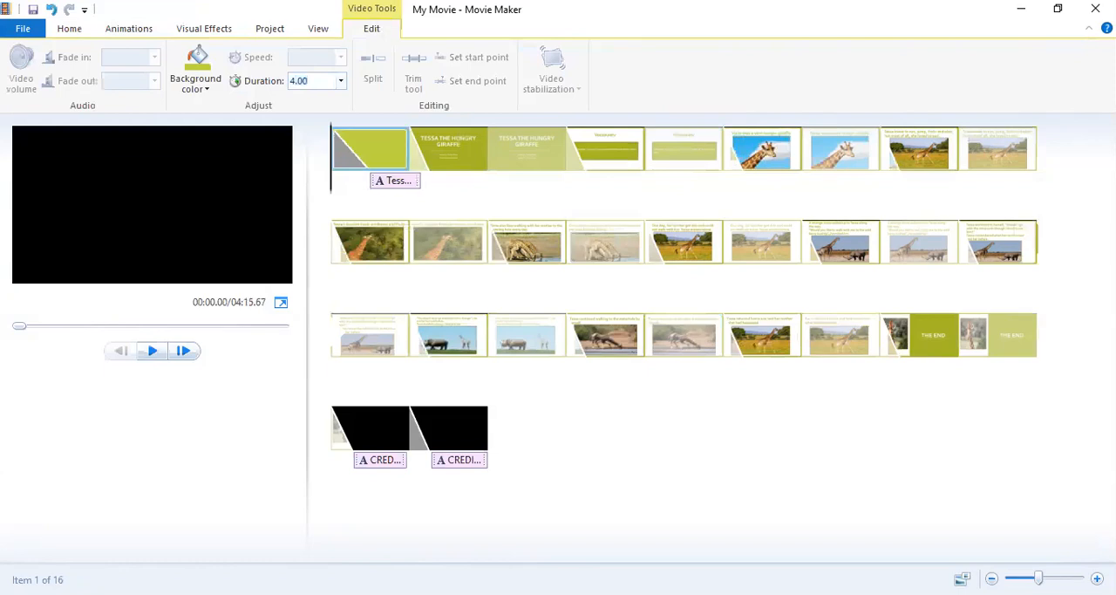
Set the opening title caption's text duration to 2.00 seconds.
{"action": "left_click", "coordinate": [413, 183]}
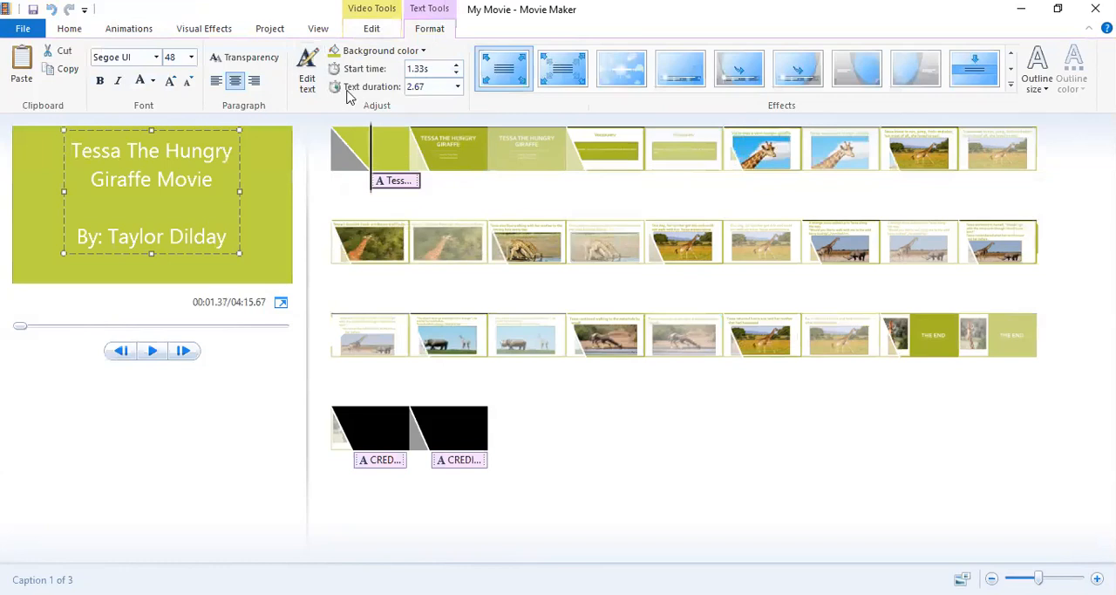
{"action": "left_click", "coordinate": [372, 29]}
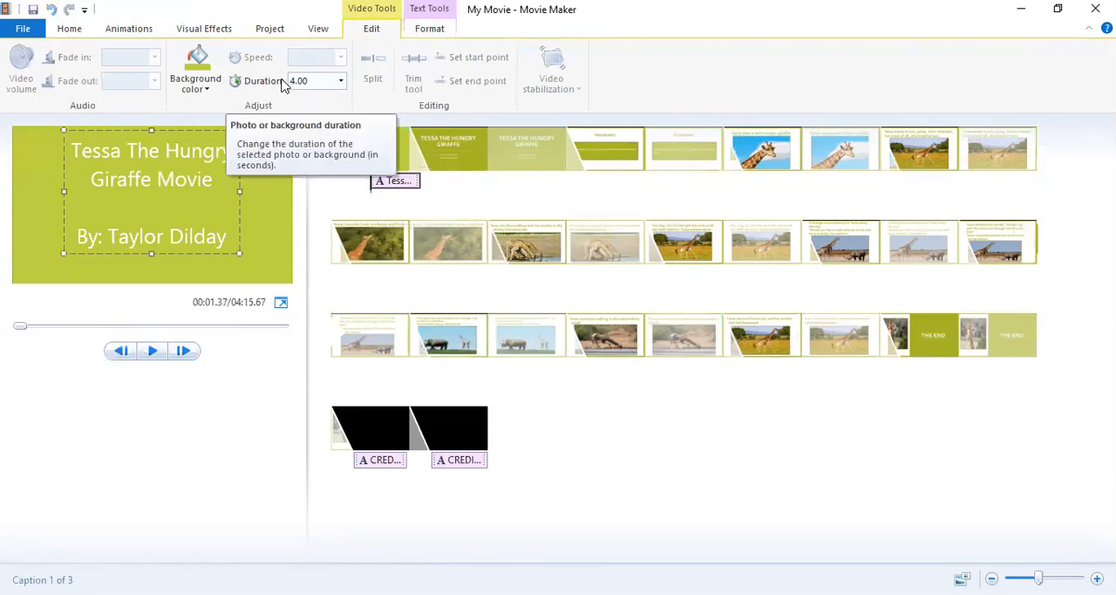
{"action": "left_click", "coordinate": [425, 29]}
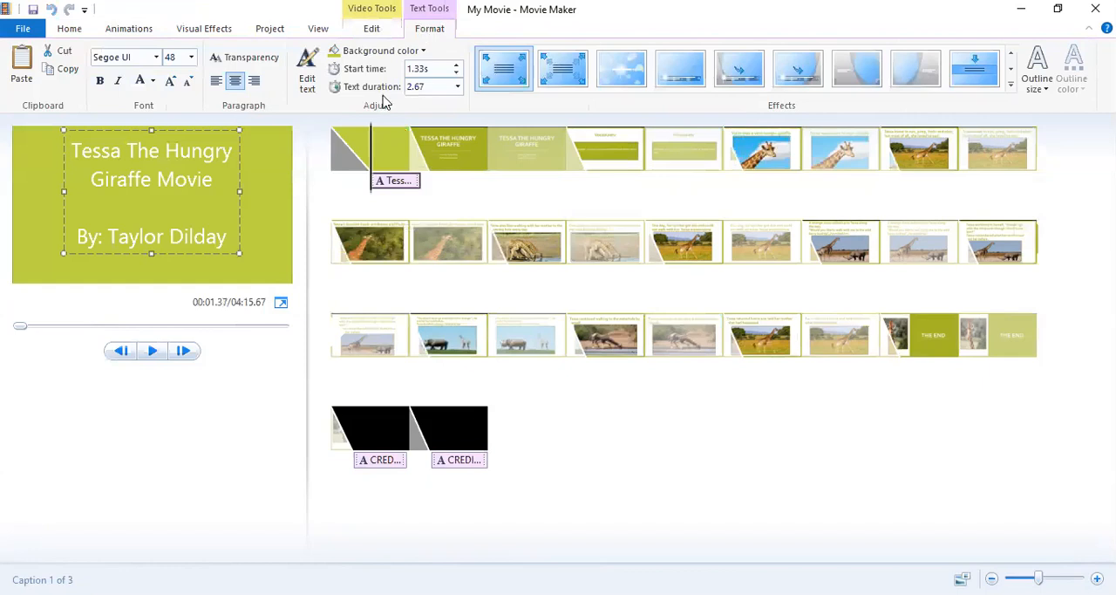
{"action": "left_click", "coordinate": [430, 88]}
{"action": "key", "text": "BackSpace"}
{"action": "type", "text": "2.00"}
{"action": "key", "text": "Return"}
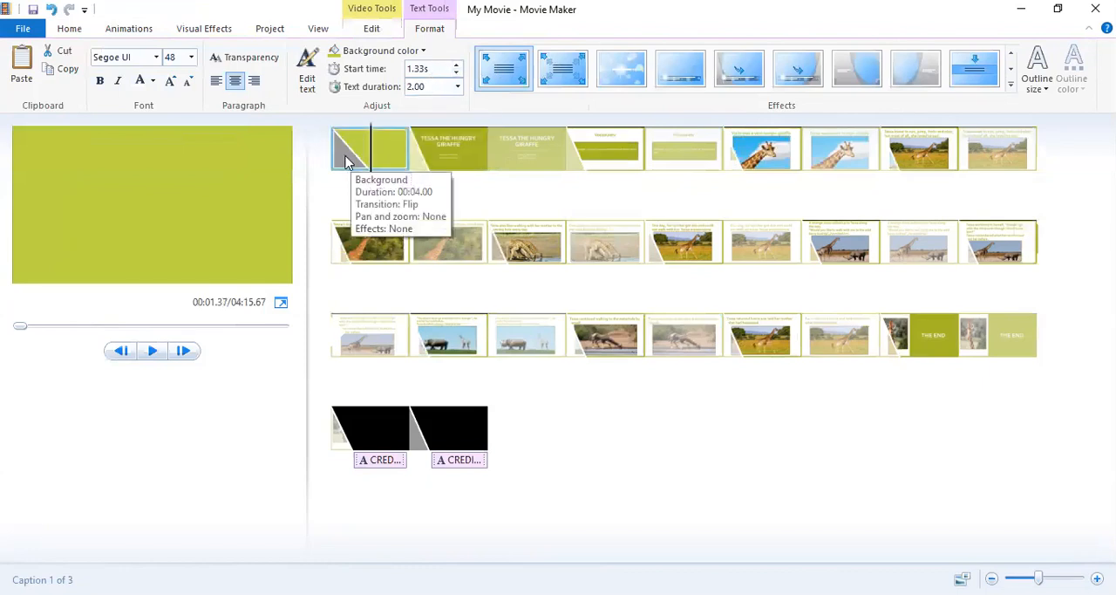
{"action": "left_click", "coordinate": [346, 162]}
{"action": "left_click", "coordinate": [372, 28]}
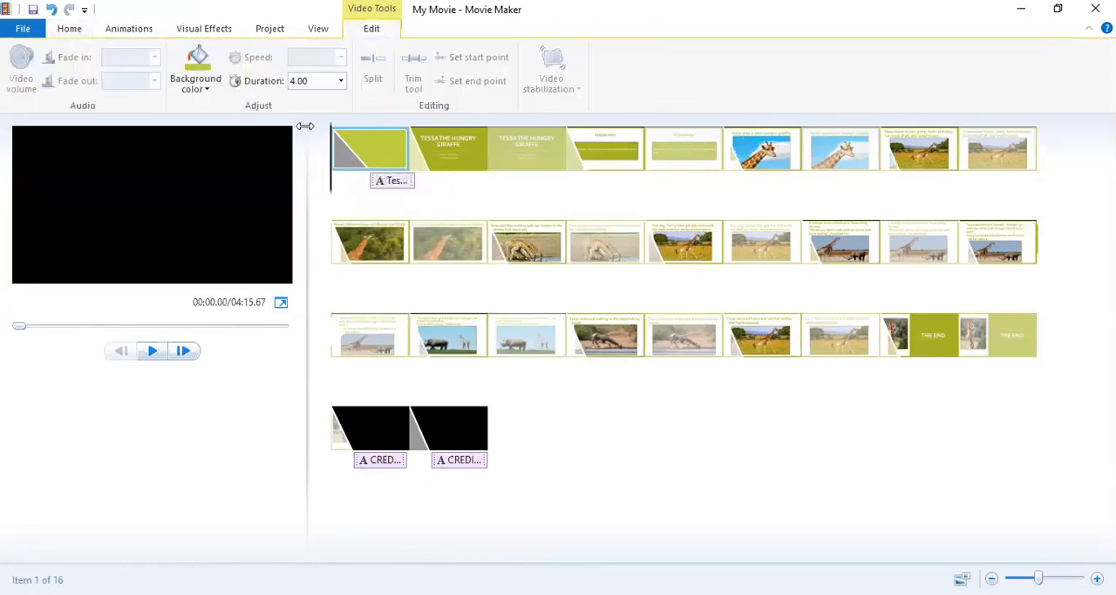
{"action": "left_click", "coordinate": [131, 28]}
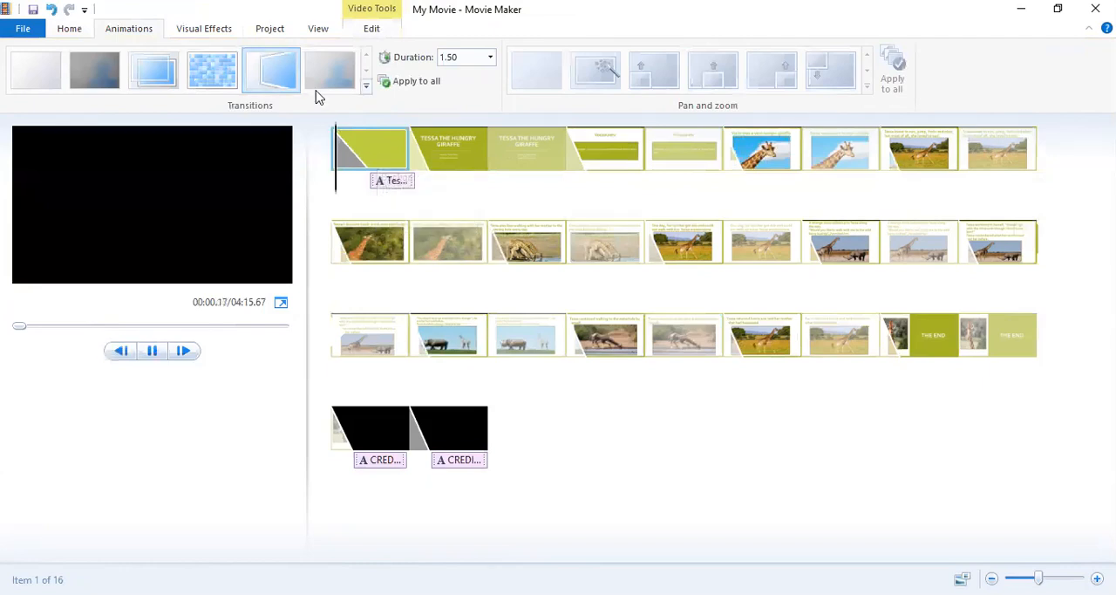
{"action": "double_click", "coordinate": [349, 152]}
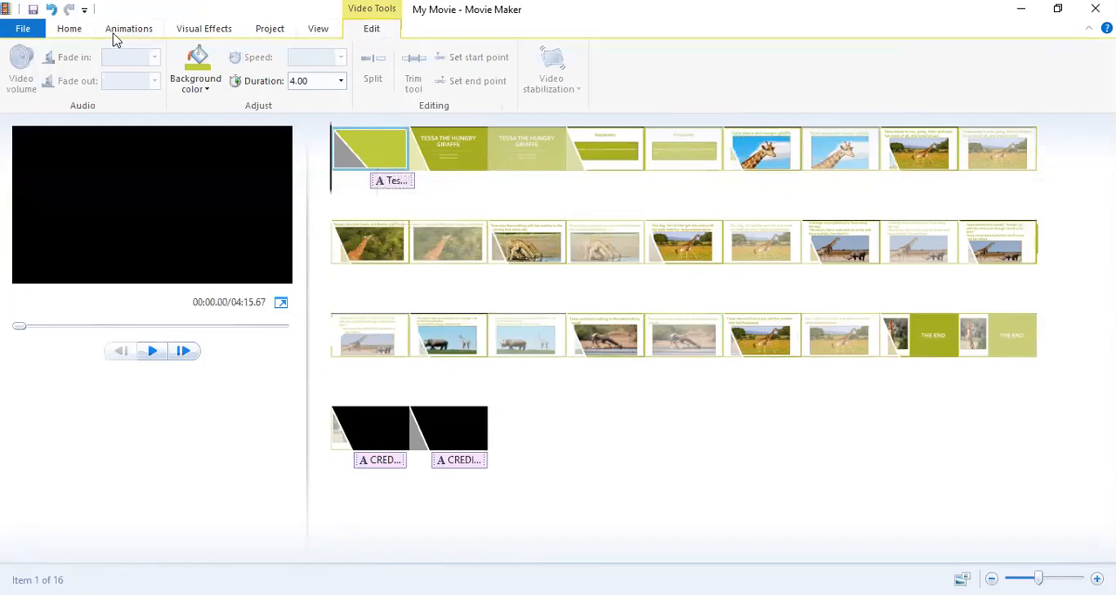
{"action": "double_click", "coordinate": [69, 29]}
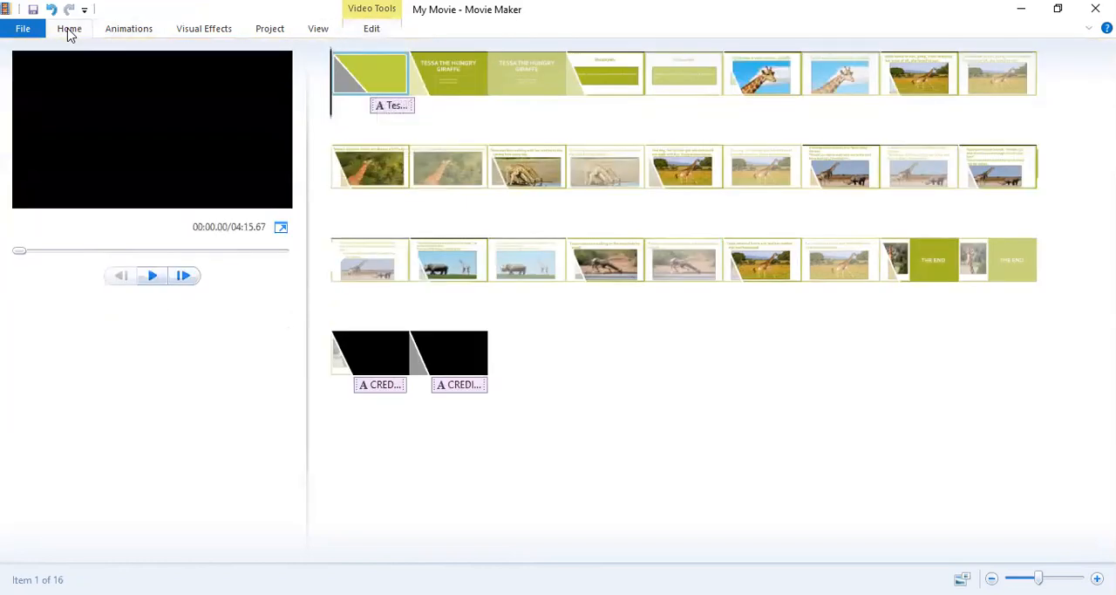
{"action": "left_click", "coordinate": [69, 30]}
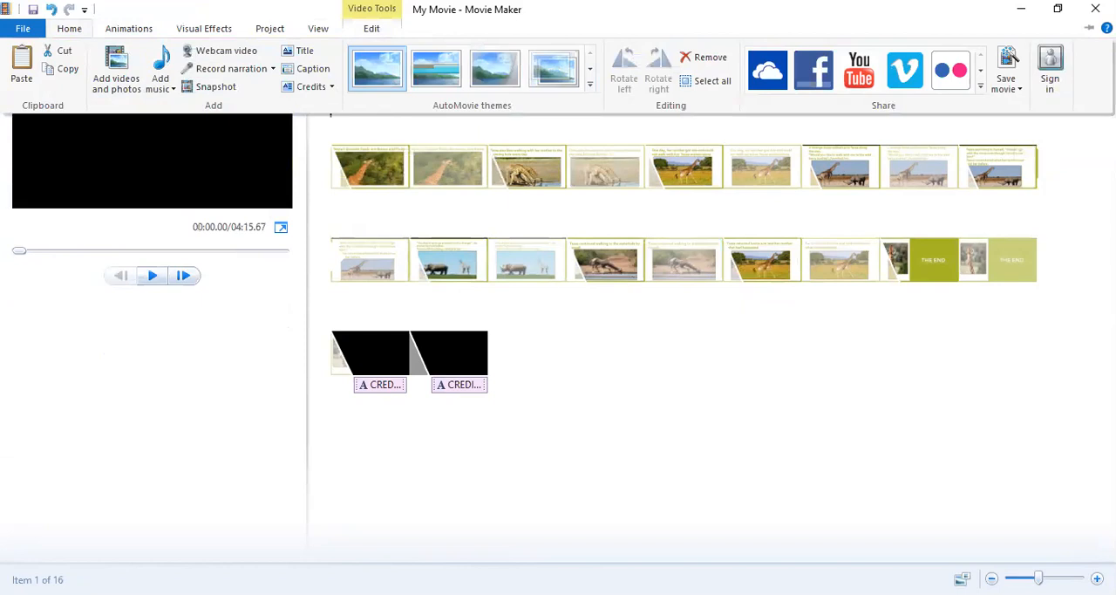
{"action": "left_click", "coordinate": [1043, 341]}
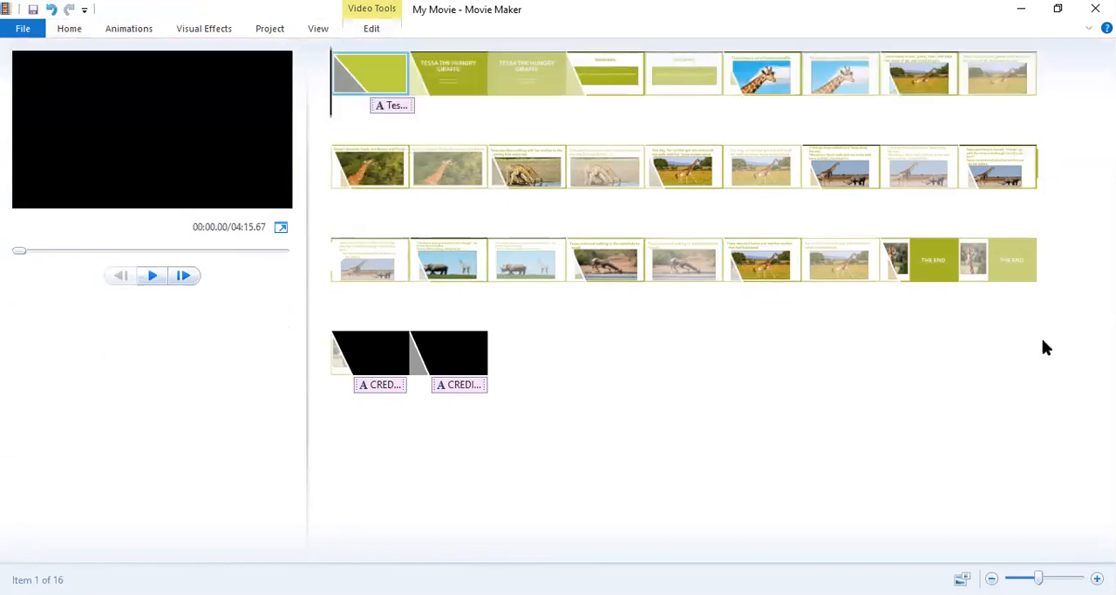
{"action": "double_click", "coordinate": [371, 29]}
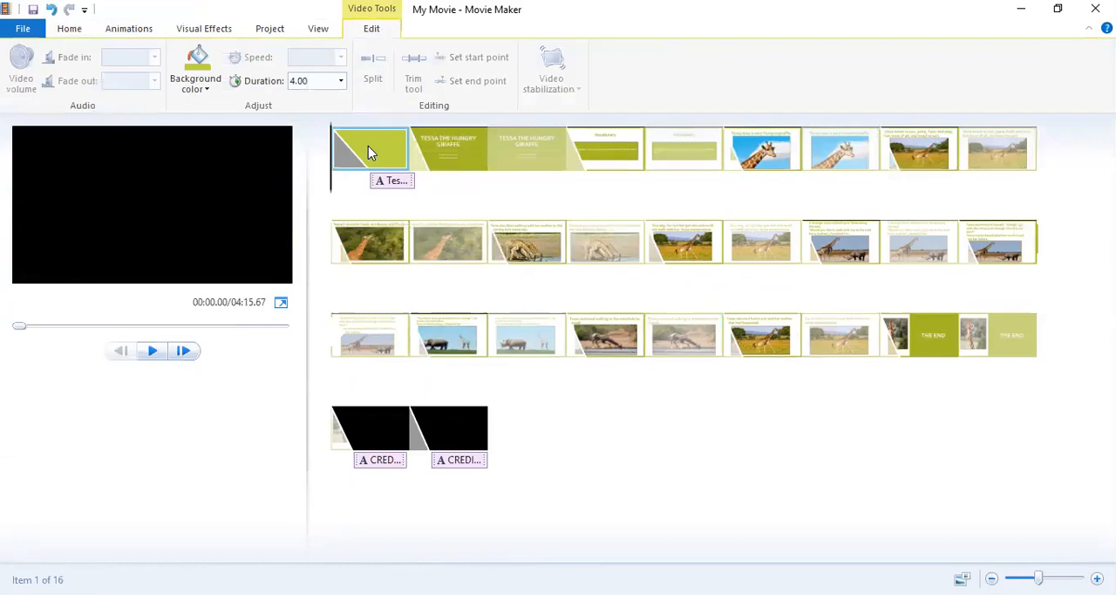
{"action": "right_click", "coordinate": [347, 158]}
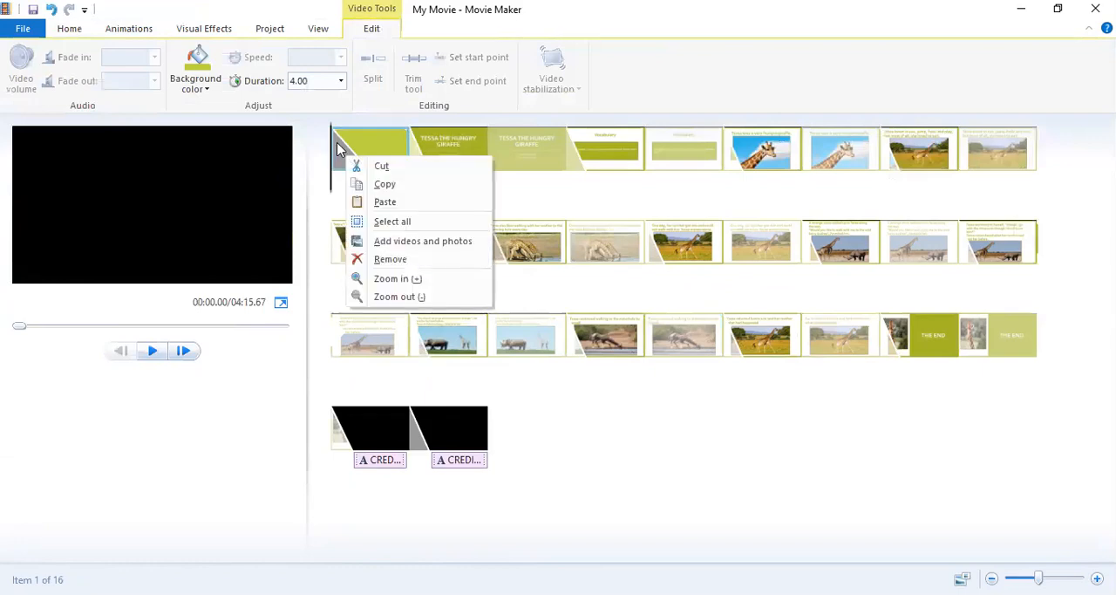
{"action": "left_click", "coordinate": [336, 142]}
{"action": "right_click", "coordinate": [336, 142]}
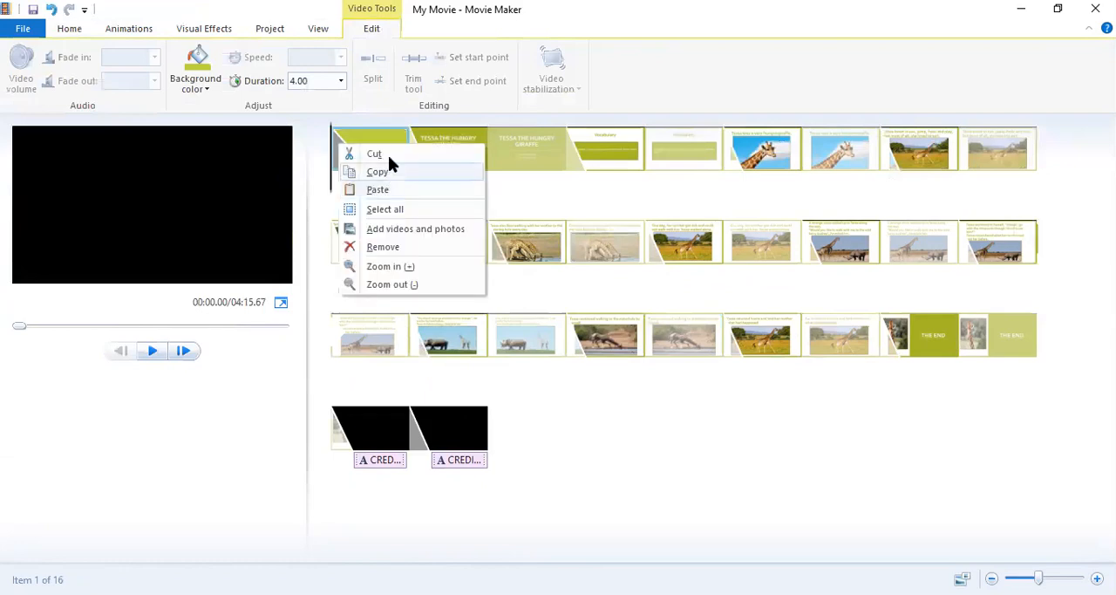
{"action": "key", "text": "Escape"}
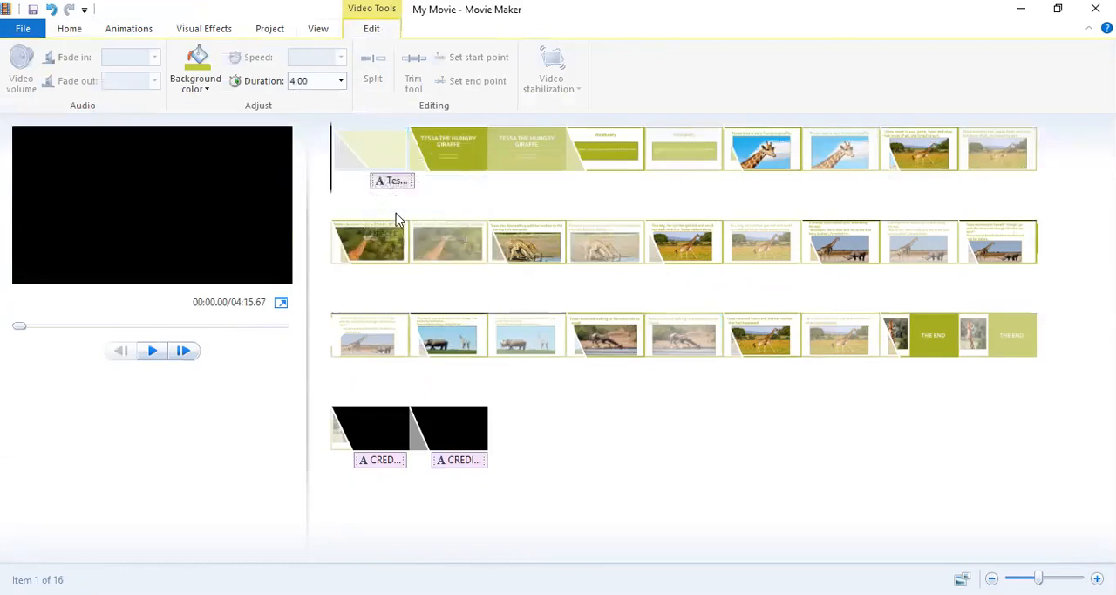
{"action": "left_click", "coordinate": [391, 183]}
{"action": "right_click", "coordinate": [391, 186]}
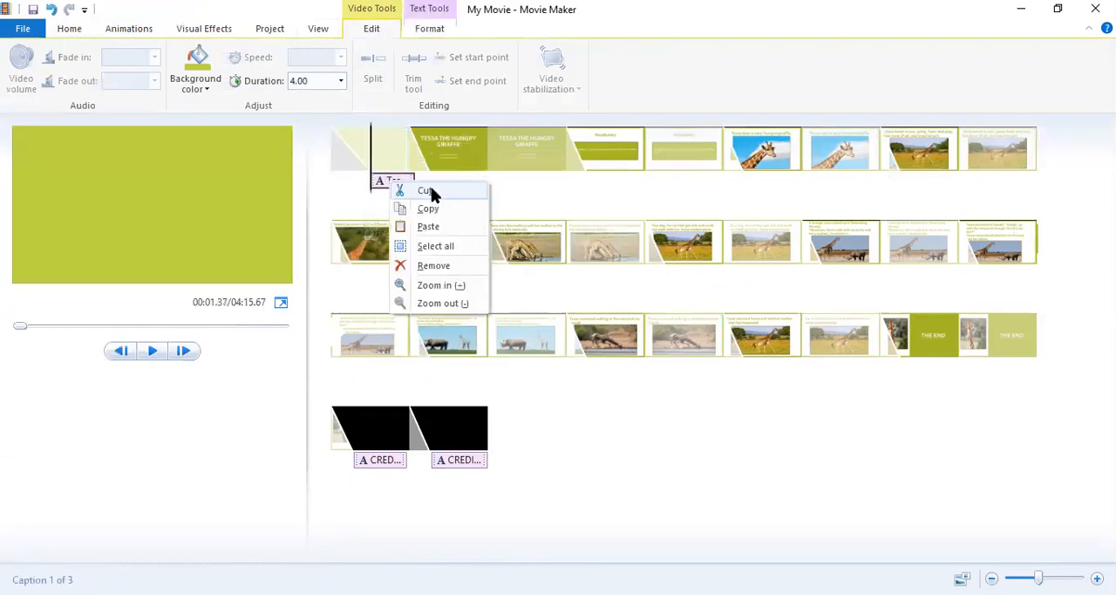
{"action": "key", "text": "Escape"}
{"action": "left_click", "coordinate": [365, 152]}
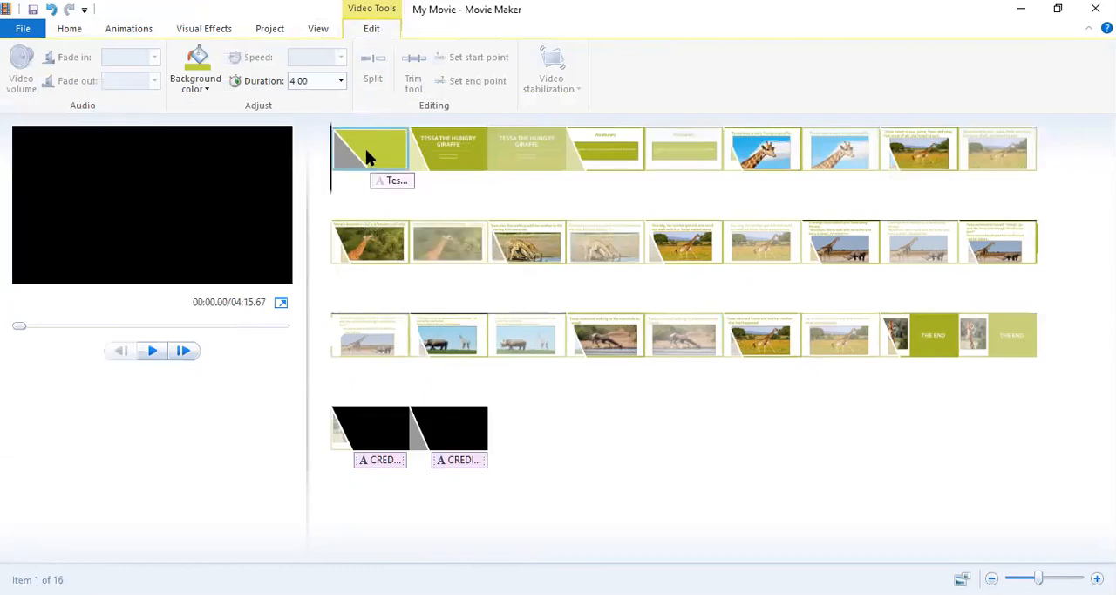
{"action": "right_click", "coordinate": [366, 152]}
{"action": "left_click", "coordinate": [419, 170]}
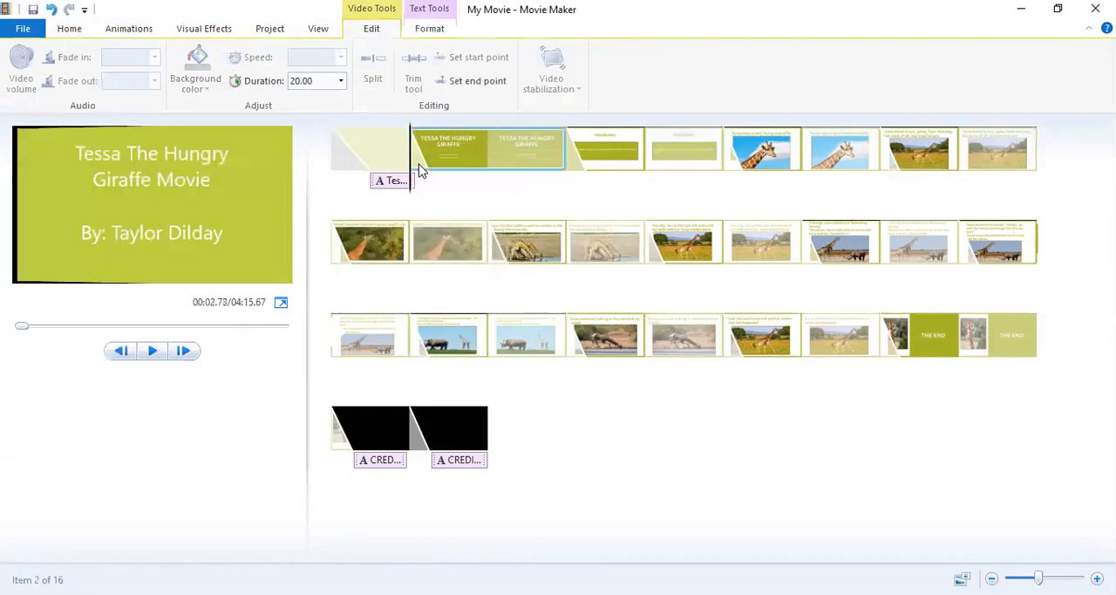
Remove the opening title's green background slide together with its caption from the start of the movie.
{"action": "left_click", "coordinate": [375, 157]}
{"action": "right_click", "coordinate": [377, 158]}
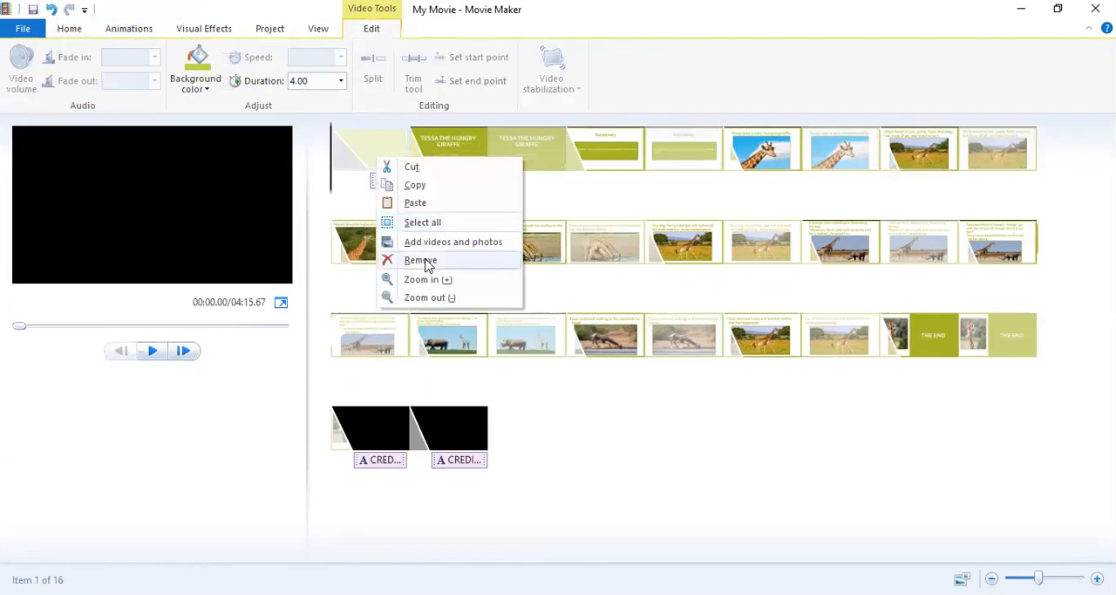
{"action": "left_click", "coordinate": [421, 261]}
Add a new title before the first Tessa slide and select its black background slide.
{"action": "left_click", "coordinate": [73, 29]}
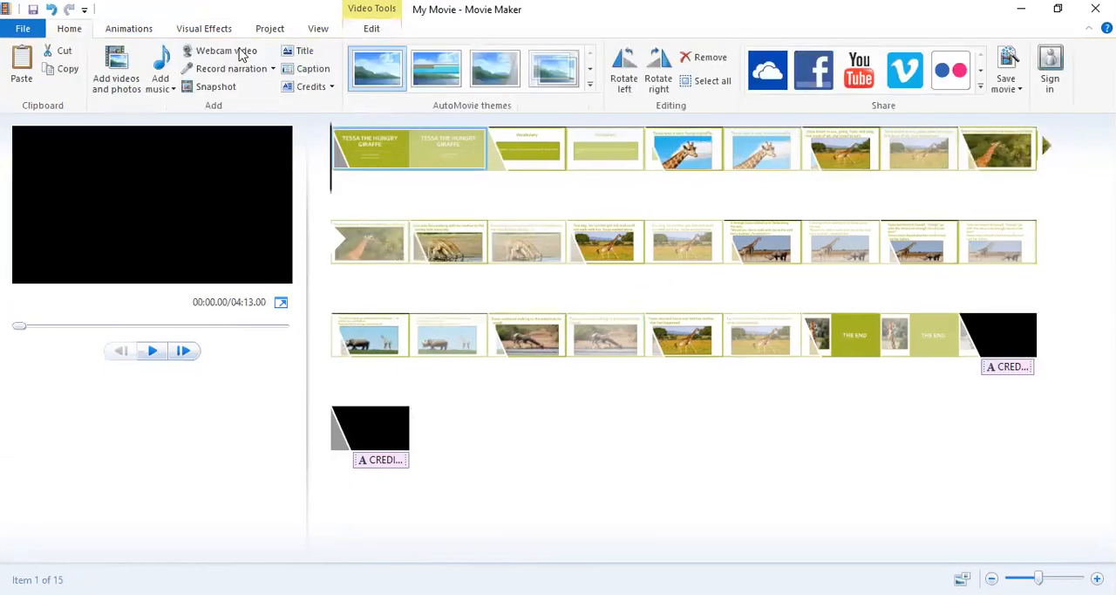
{"action": "left_click", "coordinate": [297, 54]}
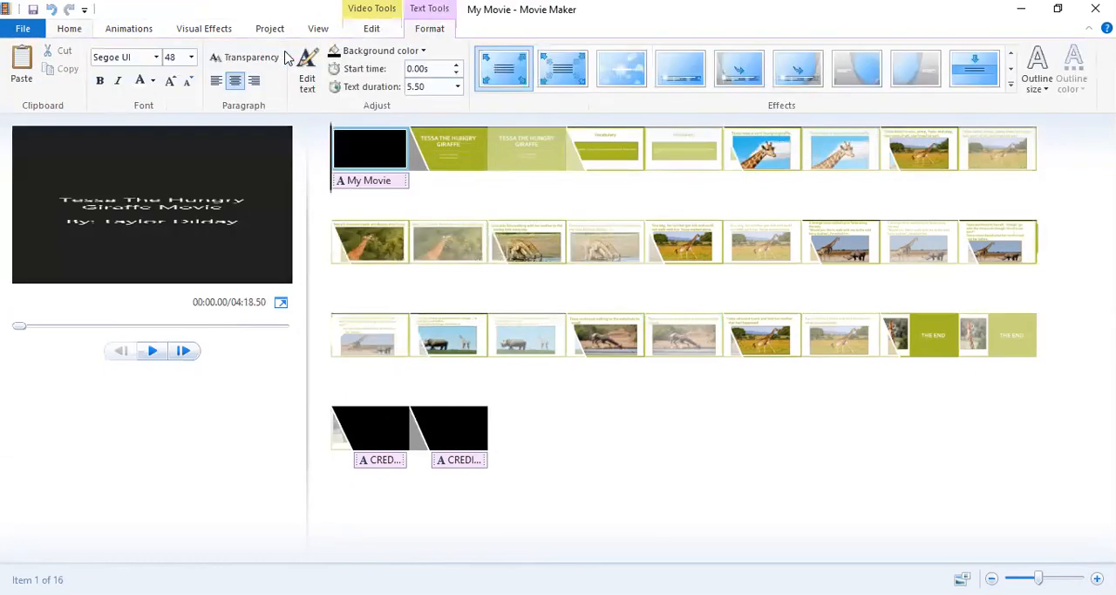
{"action": "left_click", "coordinate": [381, 186]}
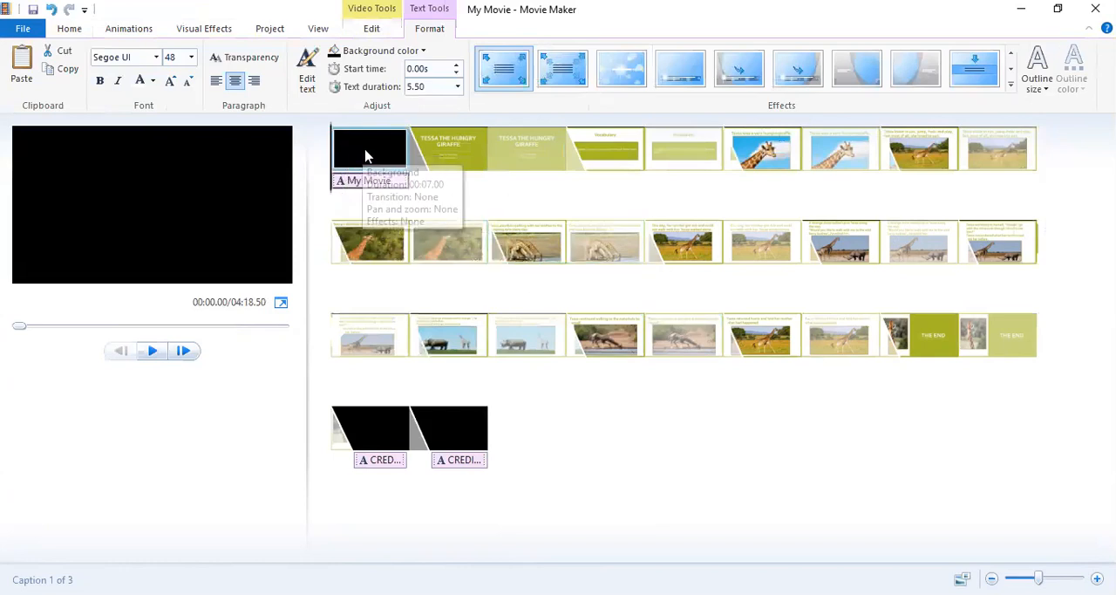
{"action": "left_click", "coordinate": [389, 154]}
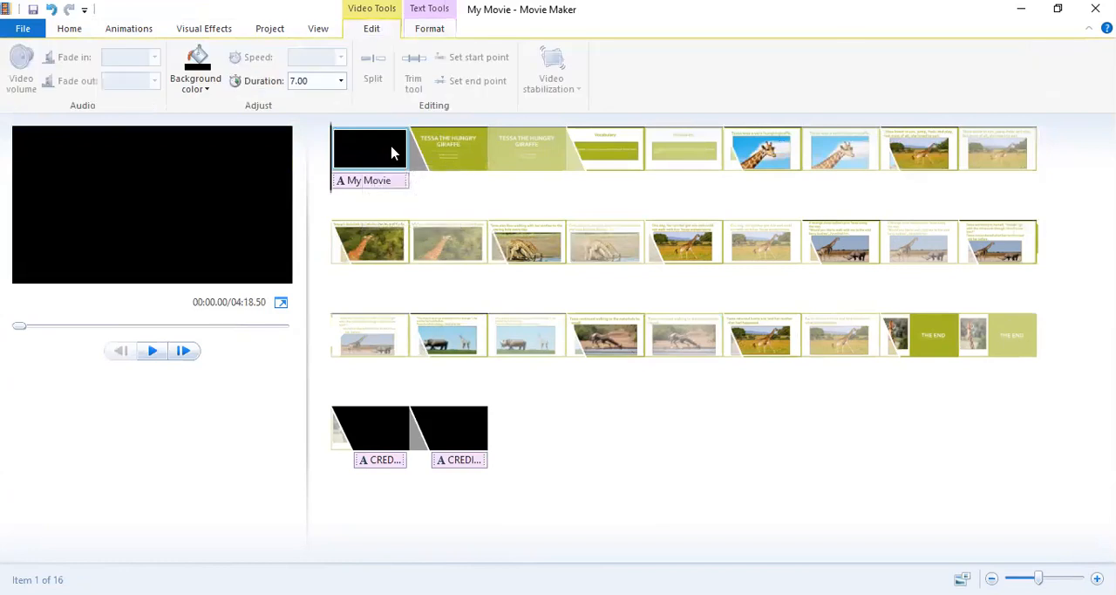
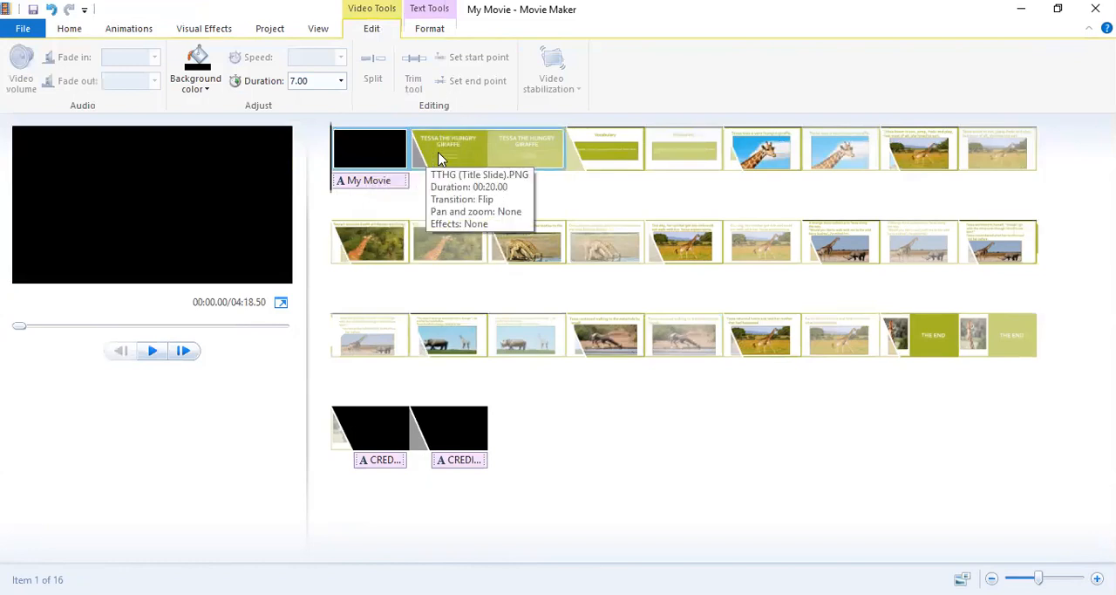
Add the TTHG Audio sound file as narration starting at the Tessa the Hungry Giraffe title slide.
{"action": "left_click", "coordinate": [438, 159]}
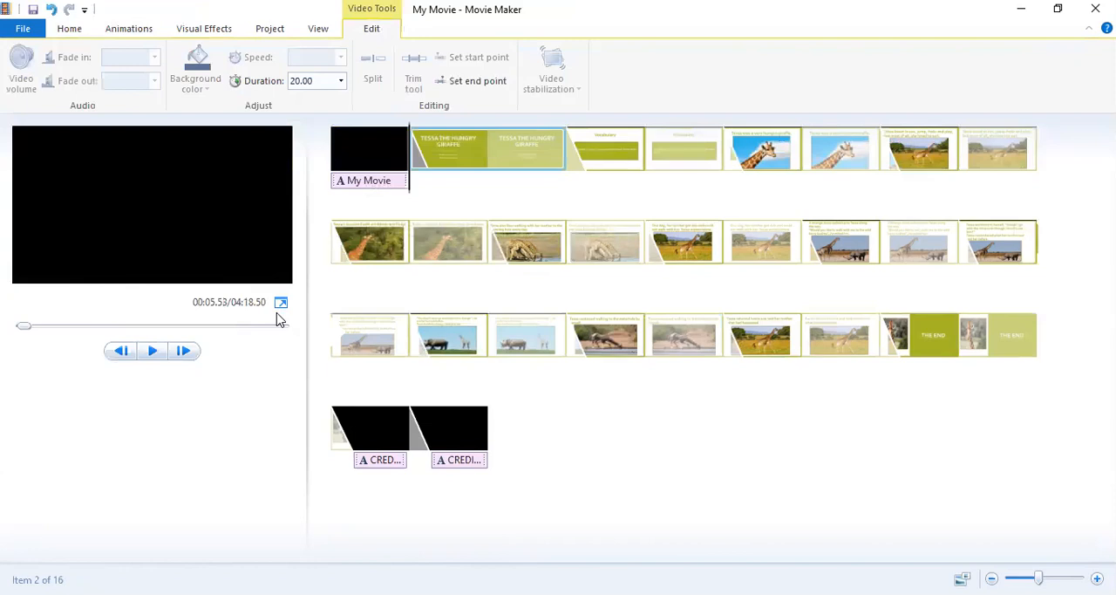
{"action": "left_click", "coordinate": [69, 32]}
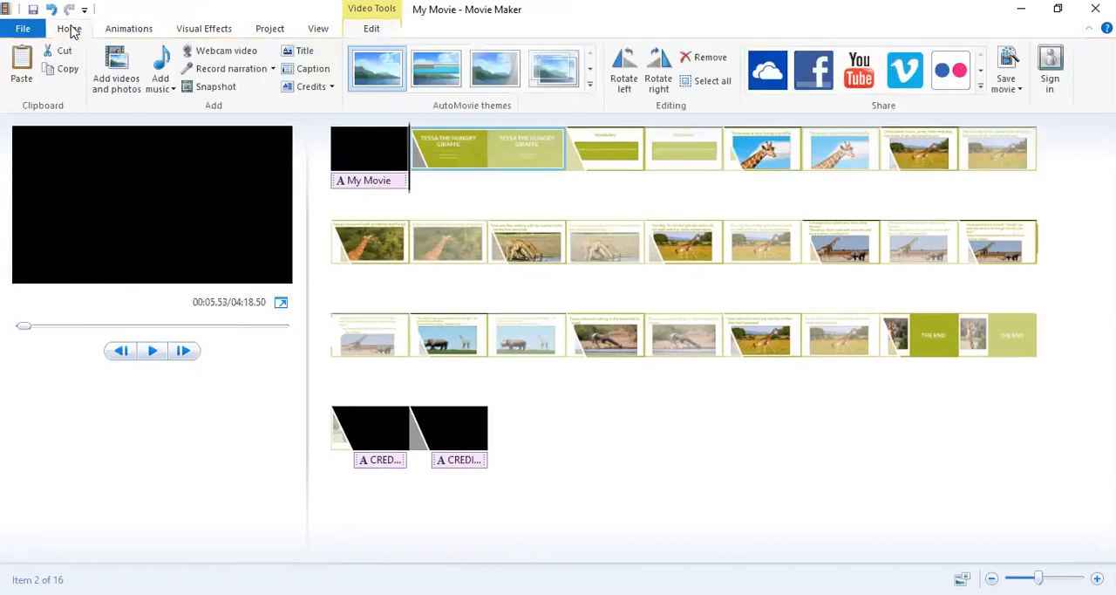
{"action": "left_click", "coordinate": [272, 68]}
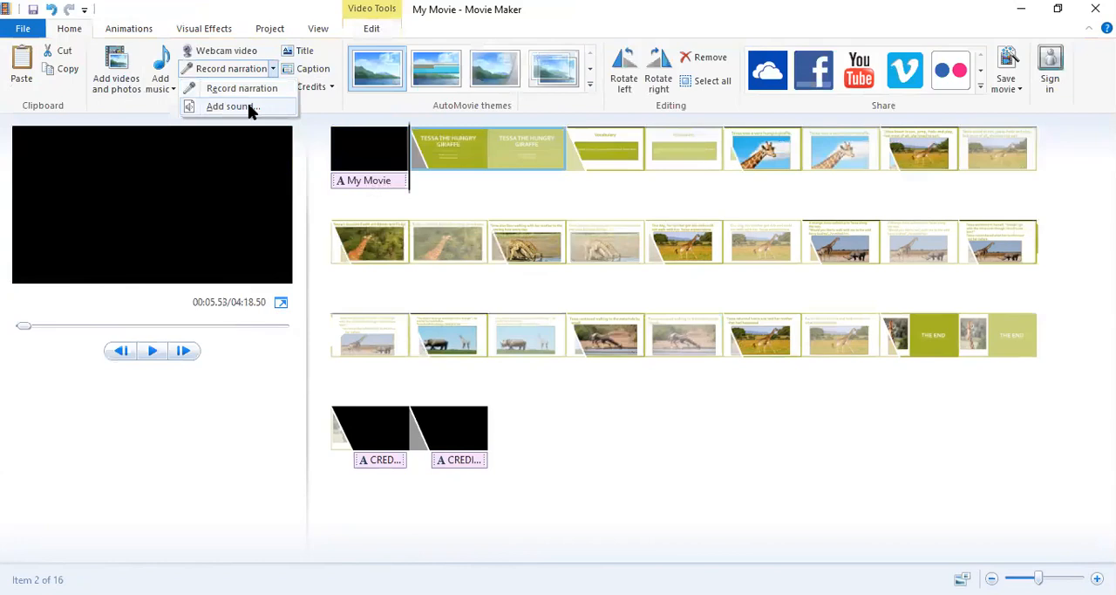
{"action": "left_click", "coordinate": [247, 104]}
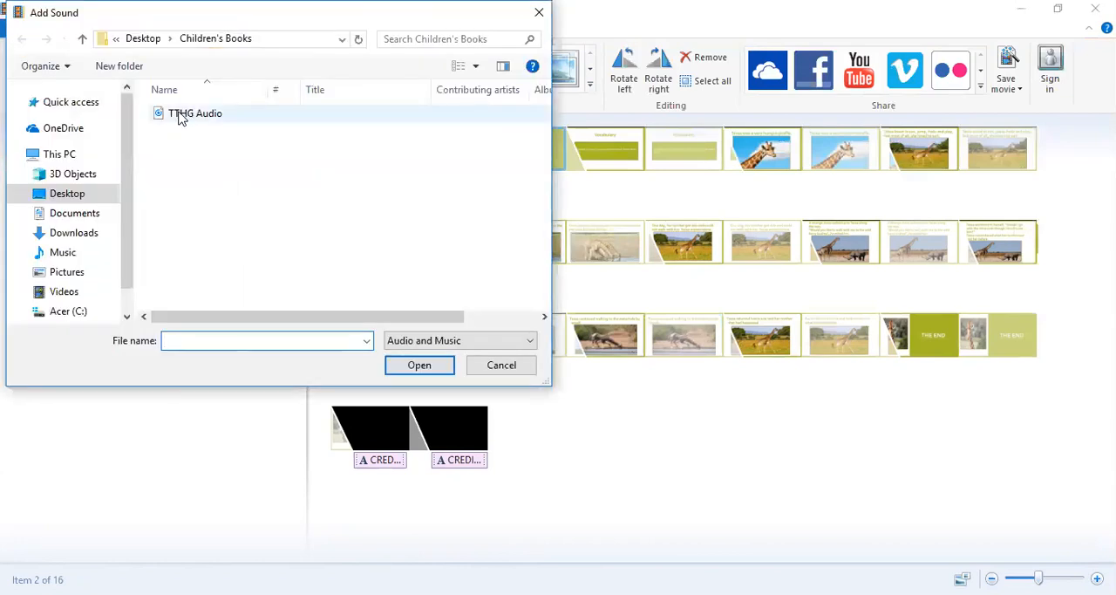
{"action": "left_click", "coordinate": [179, 118]}
{"action": "key", "text": "Return"}
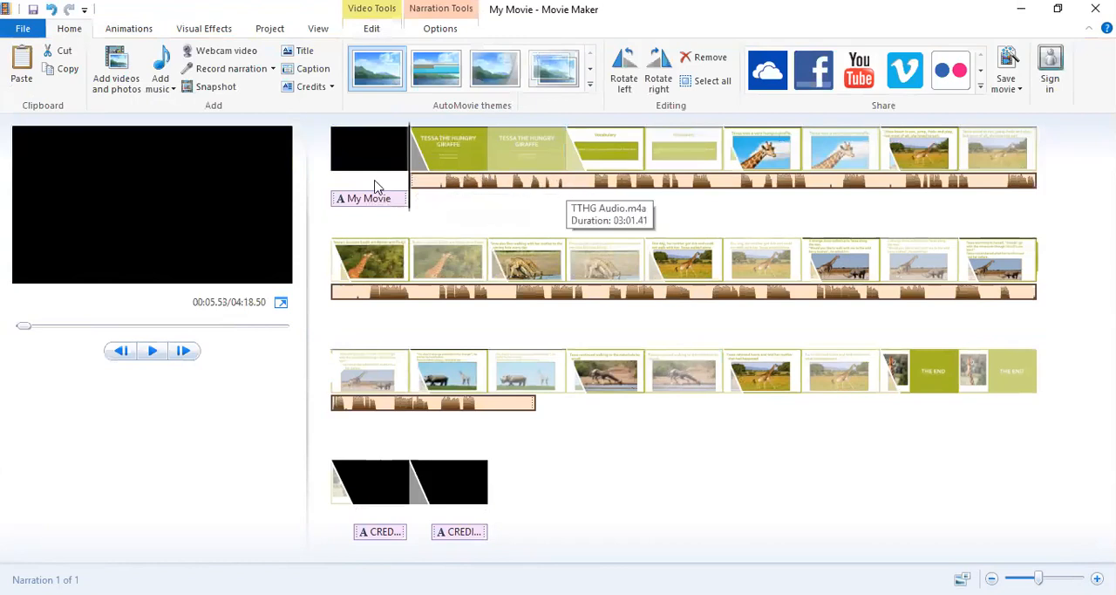
Split the narration at about 23.8 s, remove its first piece, and move the remaining narration to start at about 7.14 s.
{"action": "left_click_drag", "start_coordinate": [416, 204], "coordinate": [566, 211]}
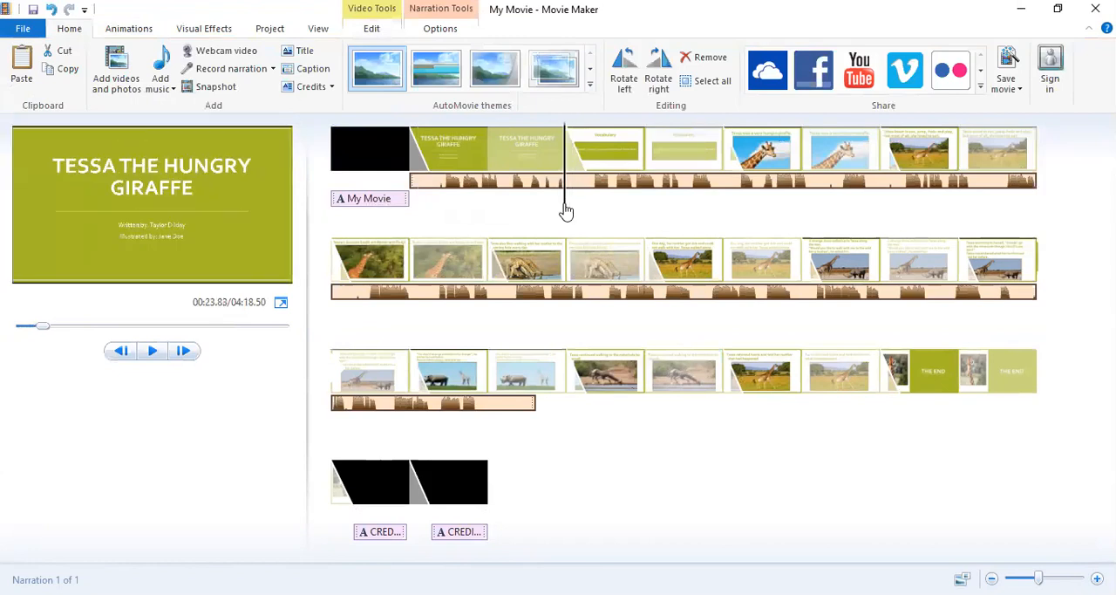
{"action": "left_click", "coordinate": [427, 32]}
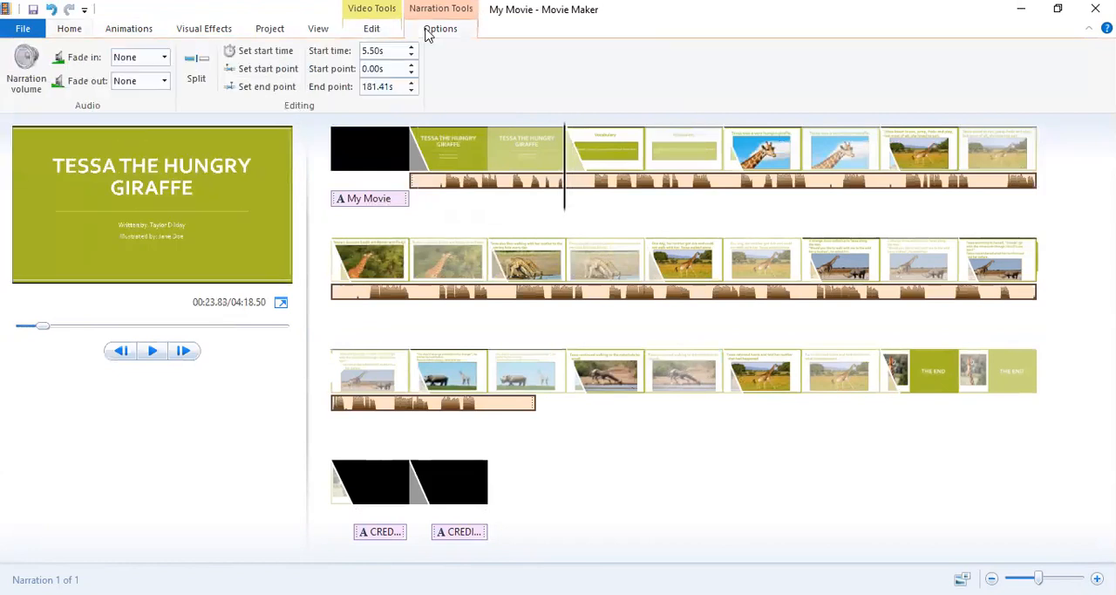
{"action": "left_click", "coordinate": [194, 68]}
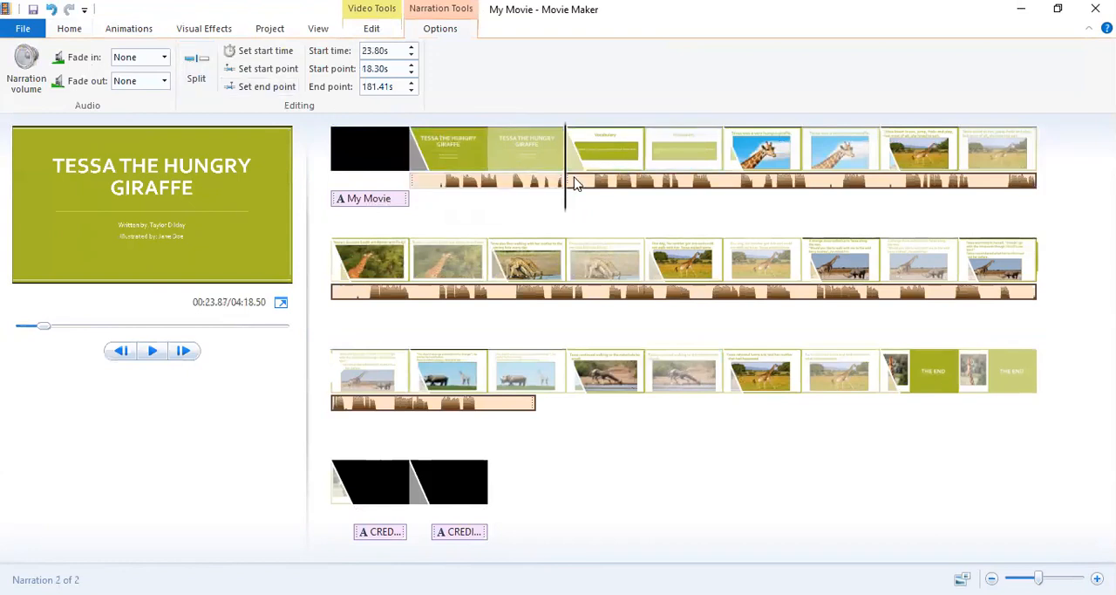
{"action": "left_click_drag", "start_coordinate": [574, 183], "coordinate": [580, 185]}
{"action": "left_click", "coordinate": [531, 182]}
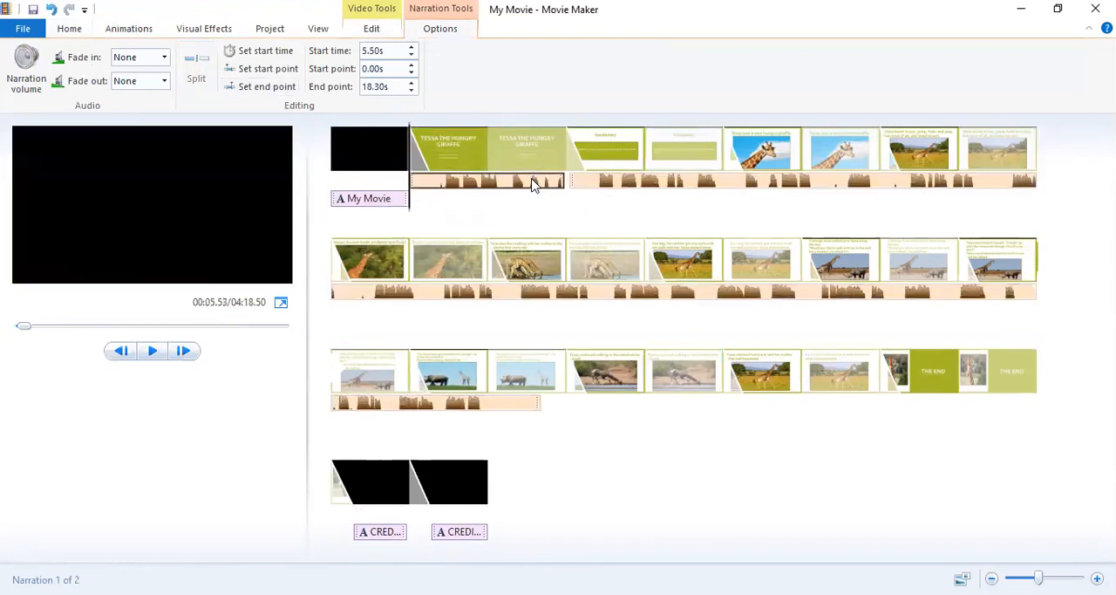
{"action": "right_click", "coordinate": [531, 182]}
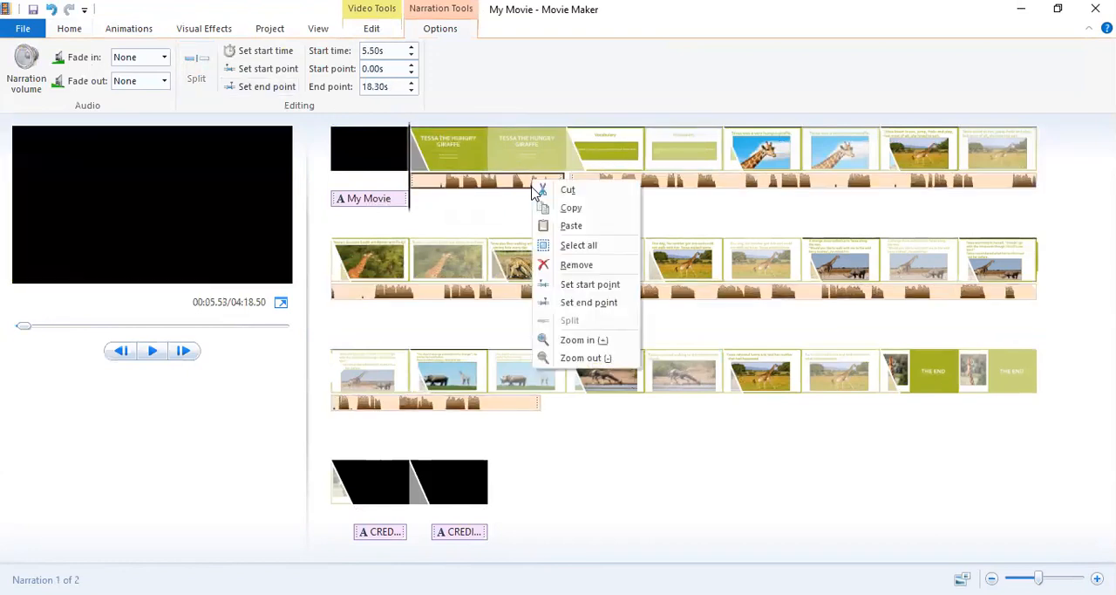
{"action": "left_click", "coordinate": [551, 265]}
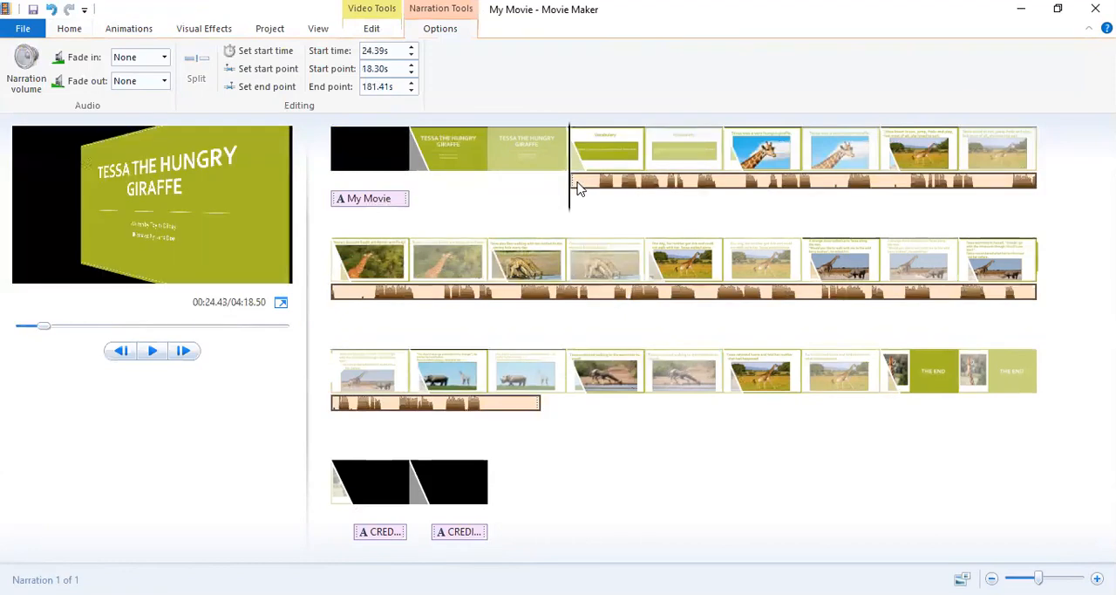
{"action": "left_click_drag", "start_coordinate": [577, 189], "coordinate": [437, 190]}
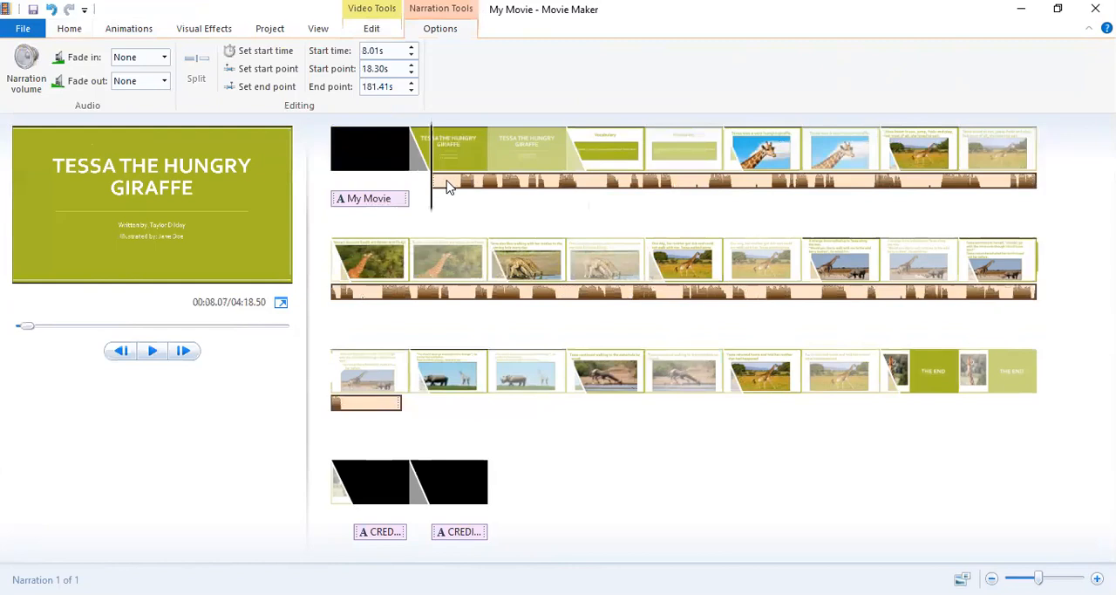
{"action": "left_click_drag", "start_coordinate": [446, 188], "coordinate": [427, 190]}
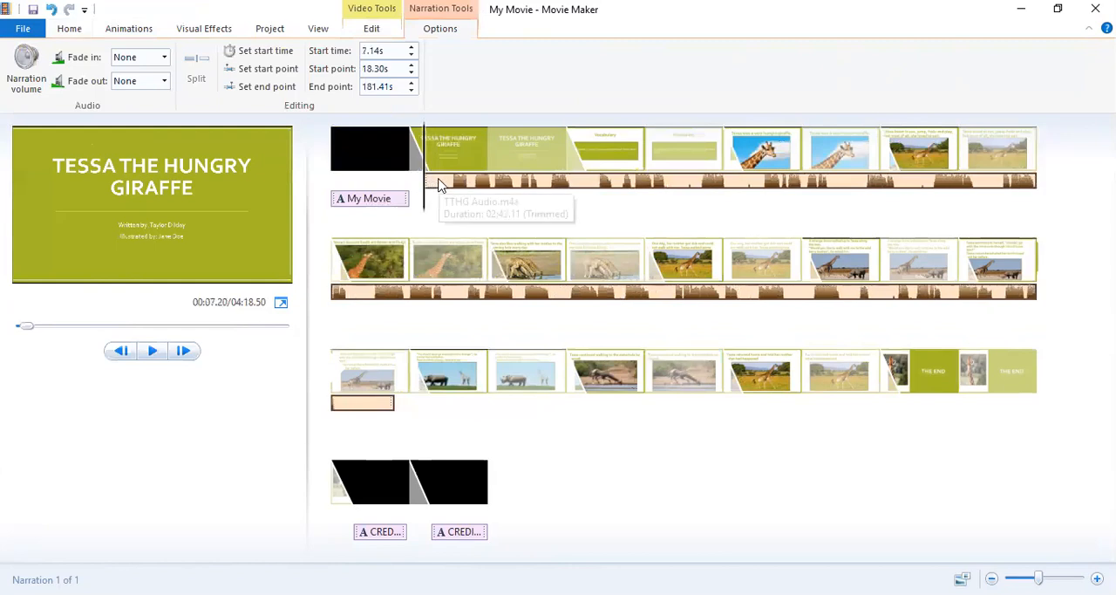
Split off and remove the narration's lead-in before about 9.67 s, and move the rest to start at about 7.81 s.
{"action": "left_click_drag", "start_coordinate": [427, 204], "coordinate": [442, 203]}
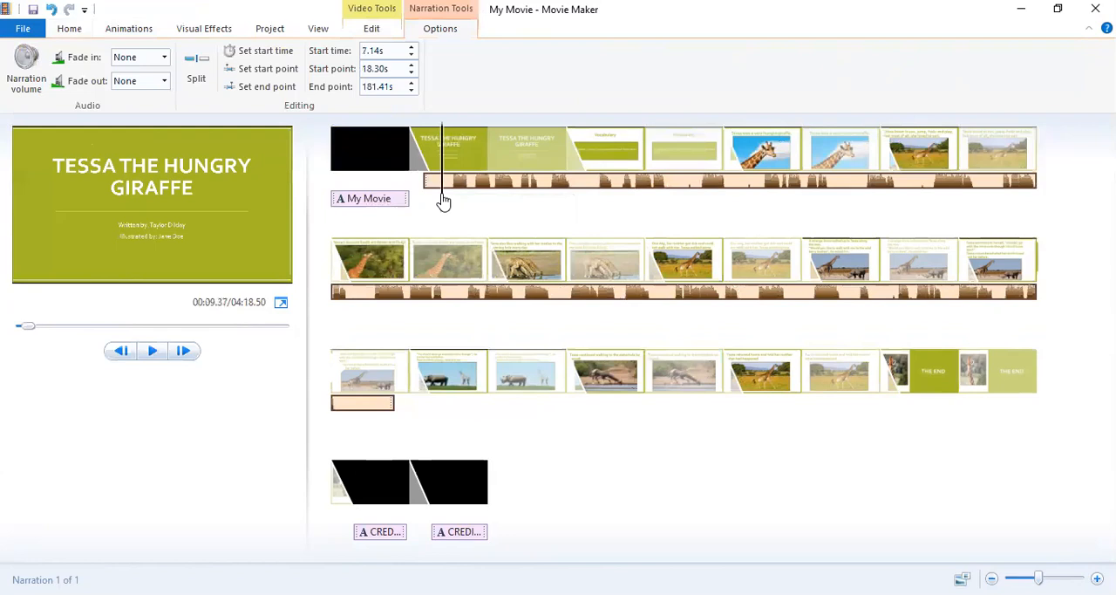
{"action": "left_click_drag", "start_coordinate": [442, 201], "coordinate": [447, 200]}
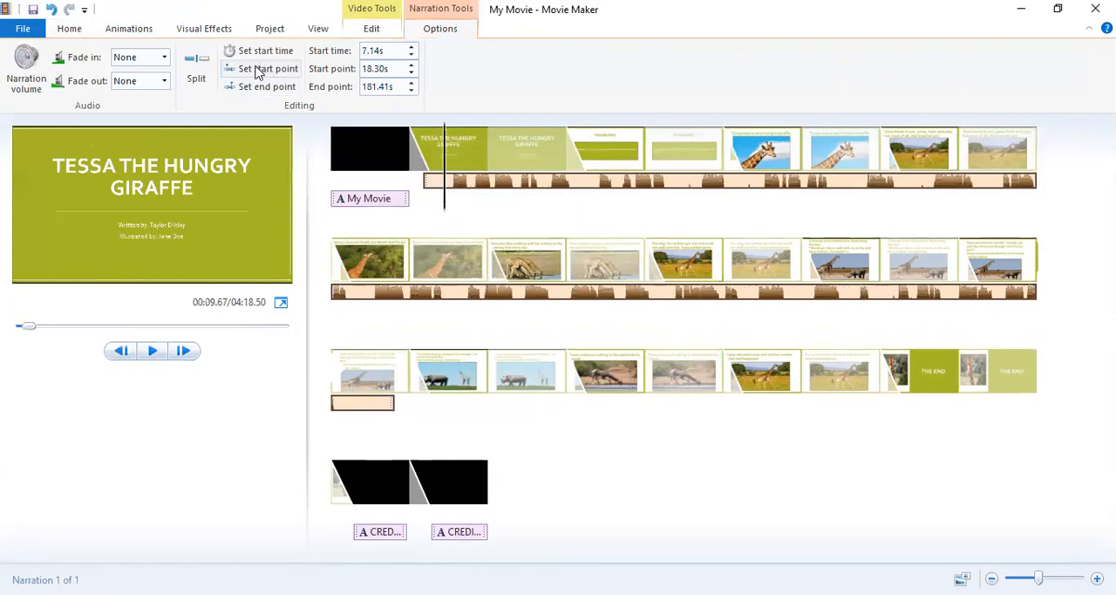
{"action": "left_click", "coordinate": [199, 68]}
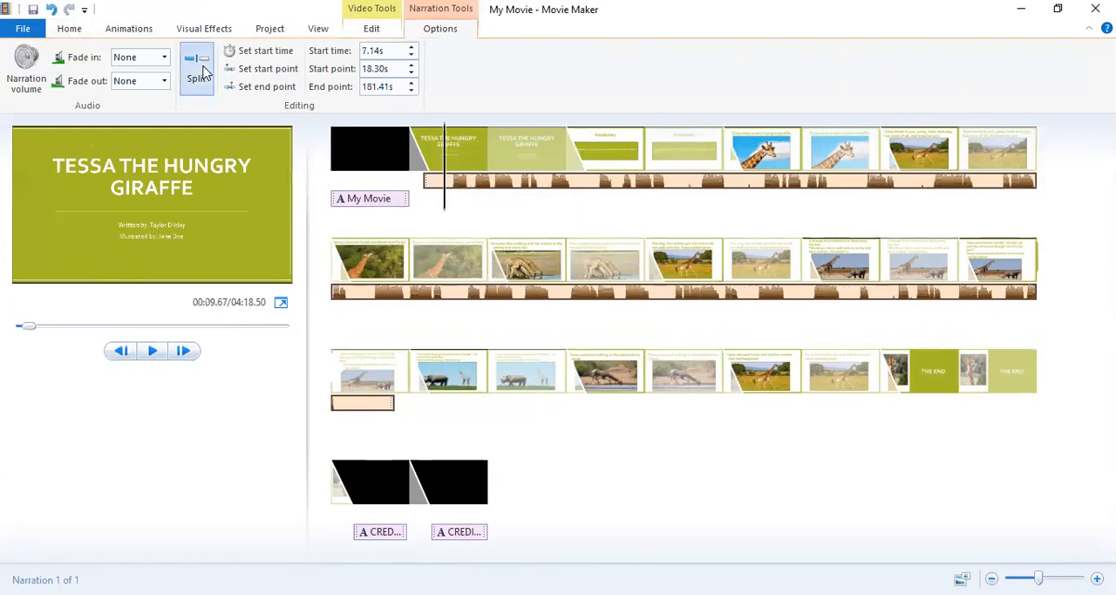
{"action": "left_click", "coordinate": [433, 180]}
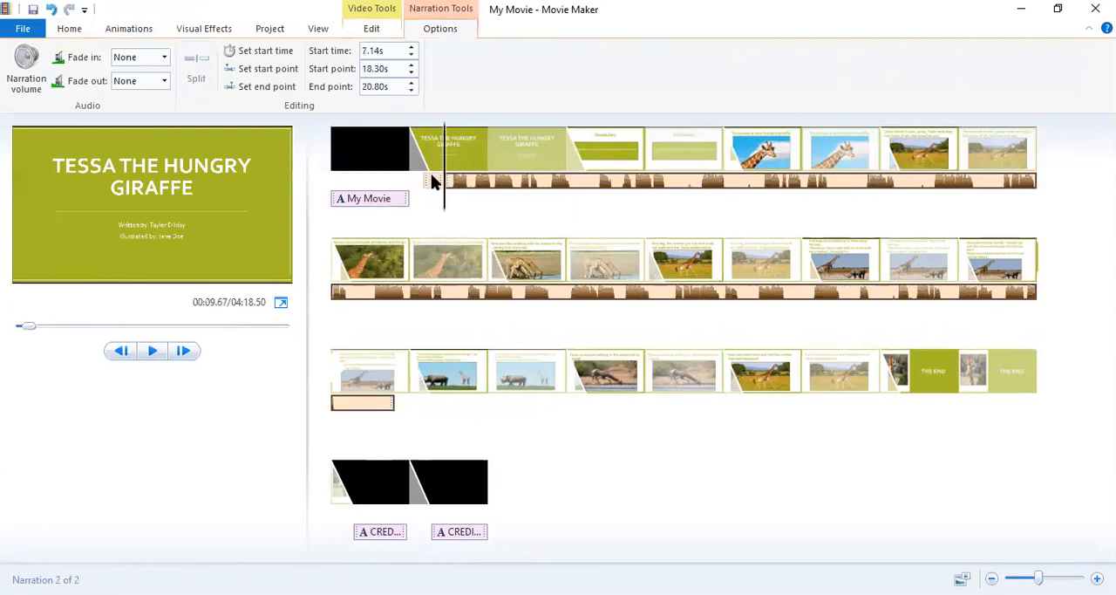
{"action": "left_click", "coordinate": [398, 179]}
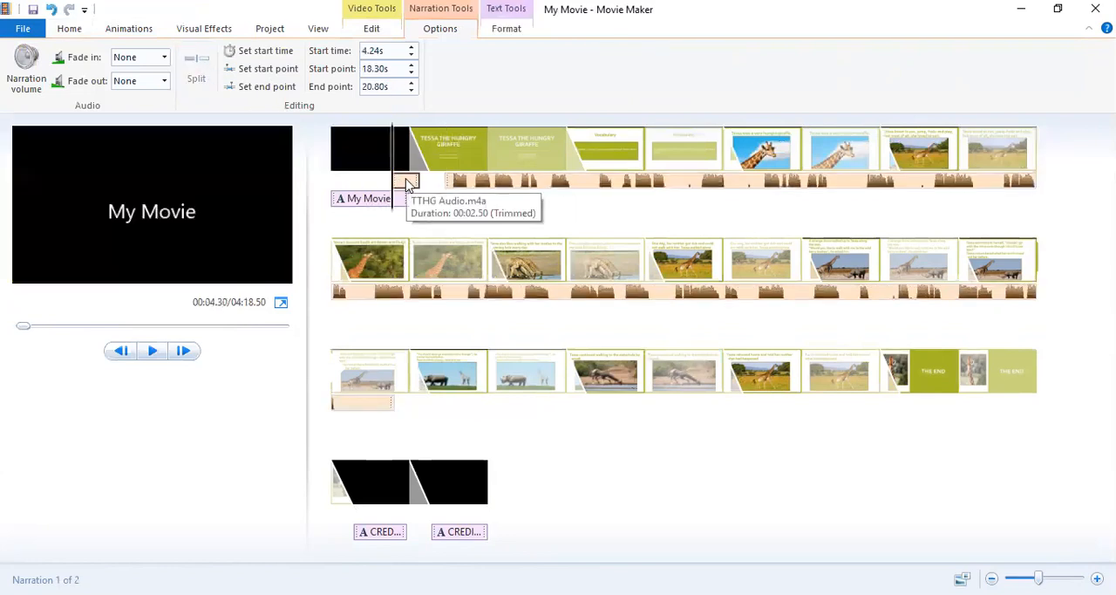
{"action": "right_click", "coordinate": [409, 183]}
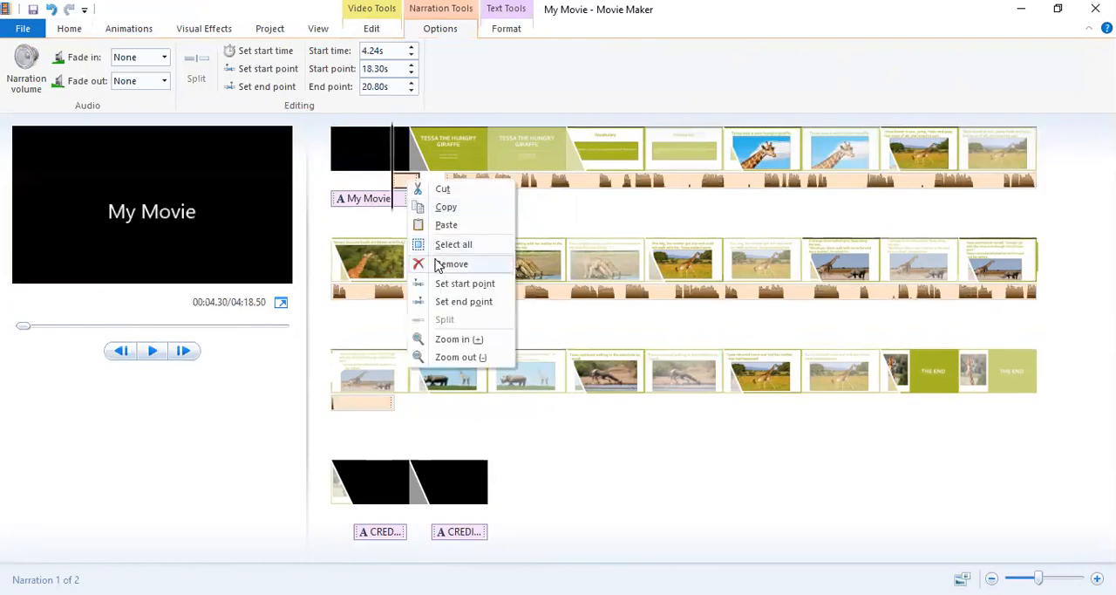
{"action": "left_click", "coordinate": [439, 264]}
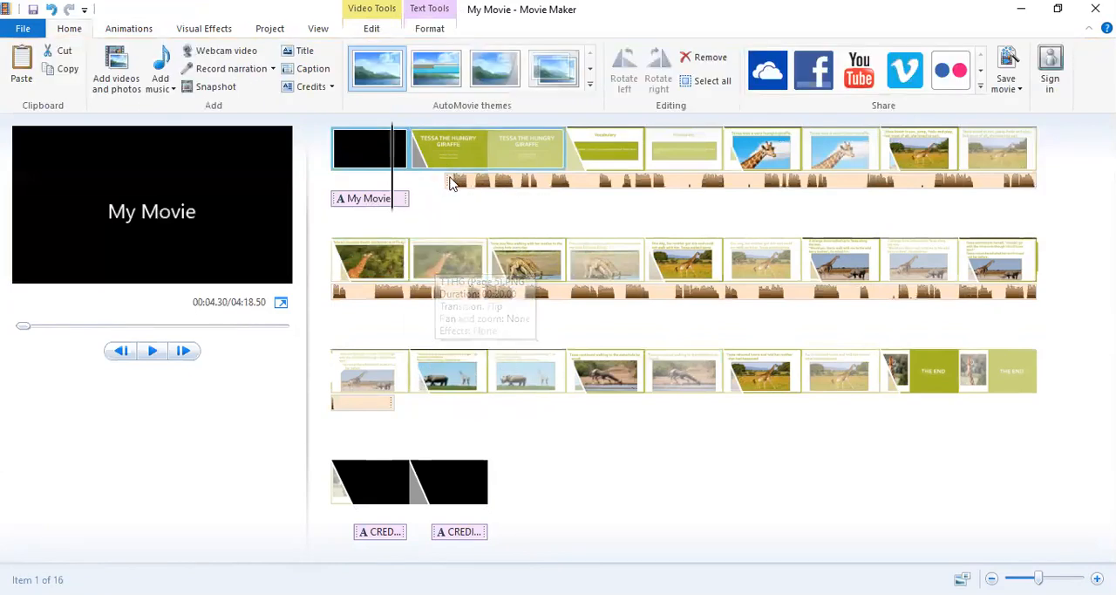
{"action": "left_click", "coordinate": [446, 181]}
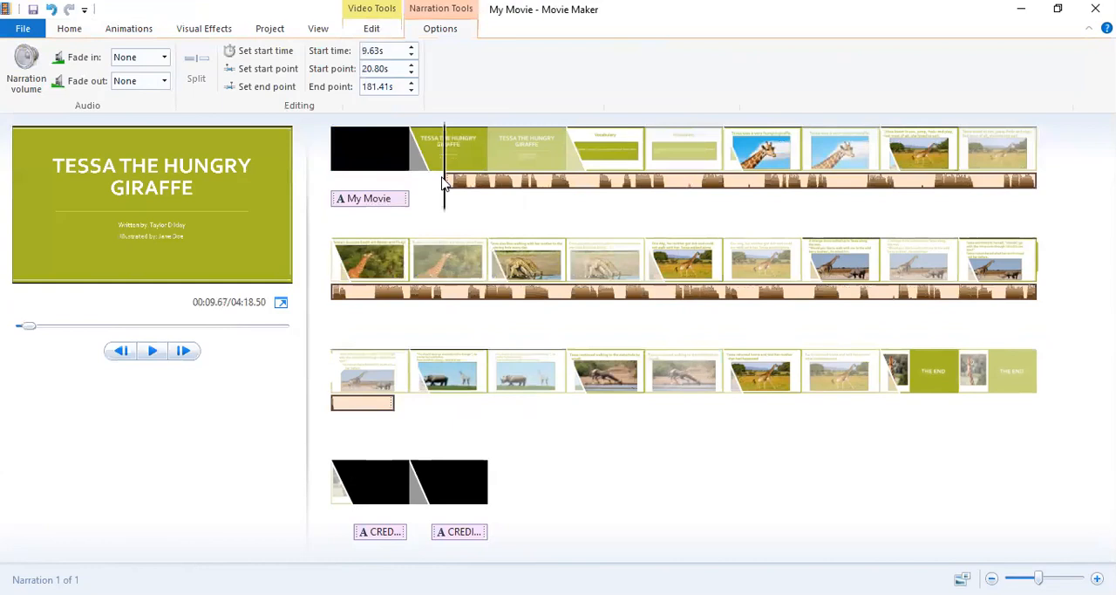
{"action": "left_click_drag", "start_coordinate": [443, 183], "coordinate": [436, 183]}
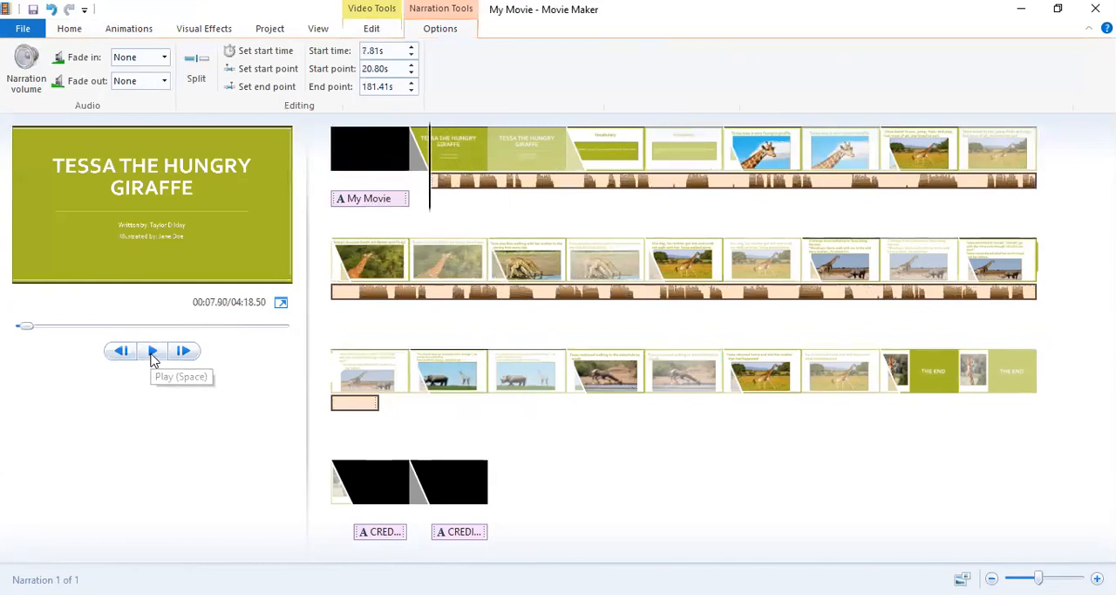
Play back the title and Vocabulary slides to check how the narration lines up with them.
{"action": "key", "text": "Home"}
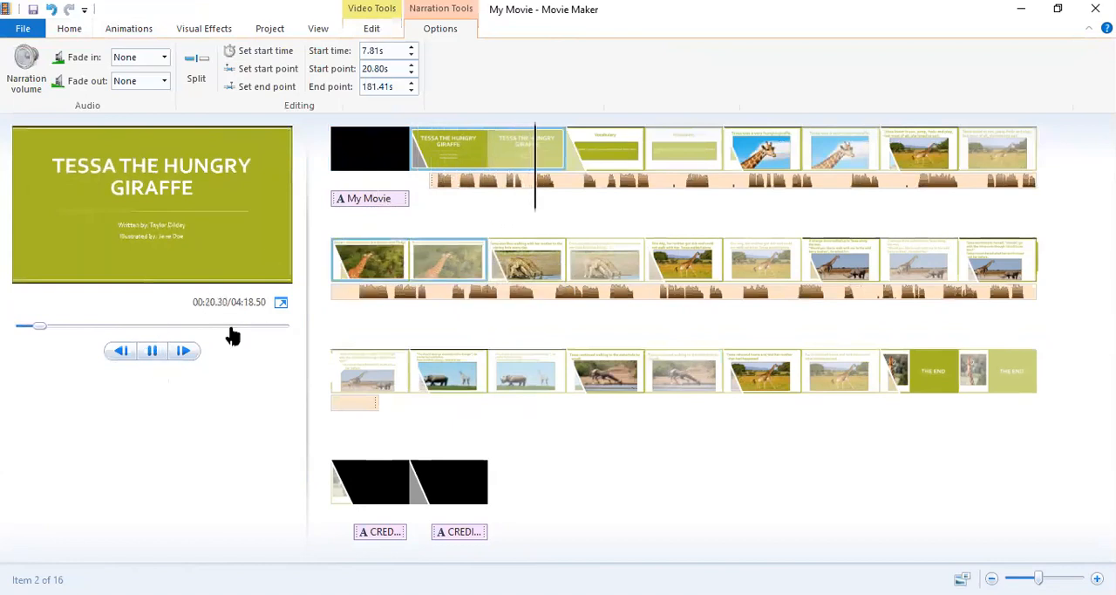
{"action": "left_click", "coordinate": [155, 353]}
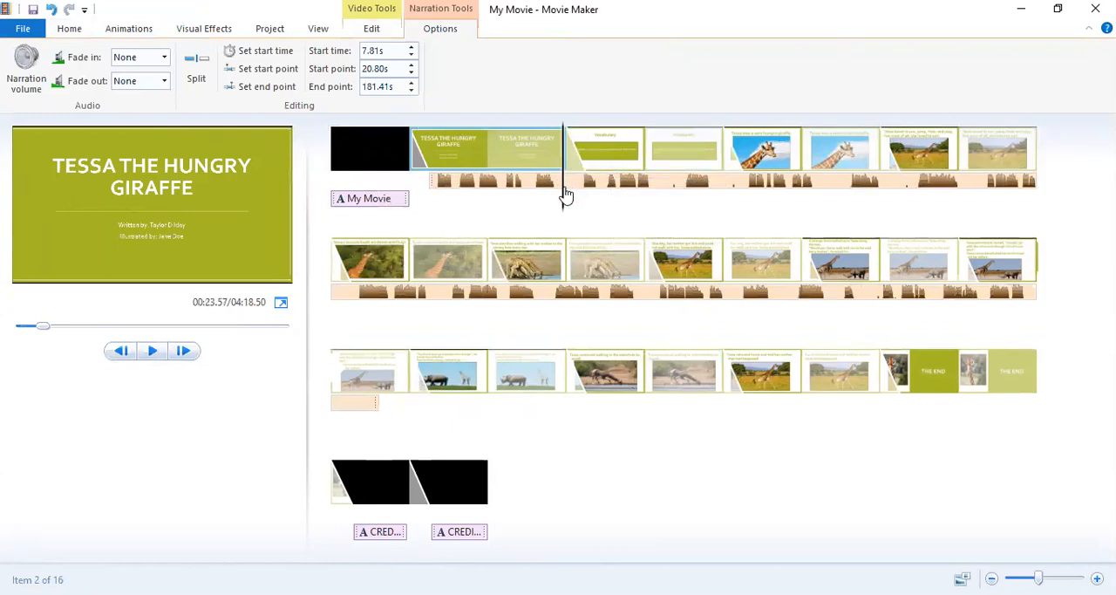
{"action": "left_click_drag", "start_coordinate": [564, 203], "coordinate": [564, 207]}
{"action": "left_click", "coordinate": [151, 351]}
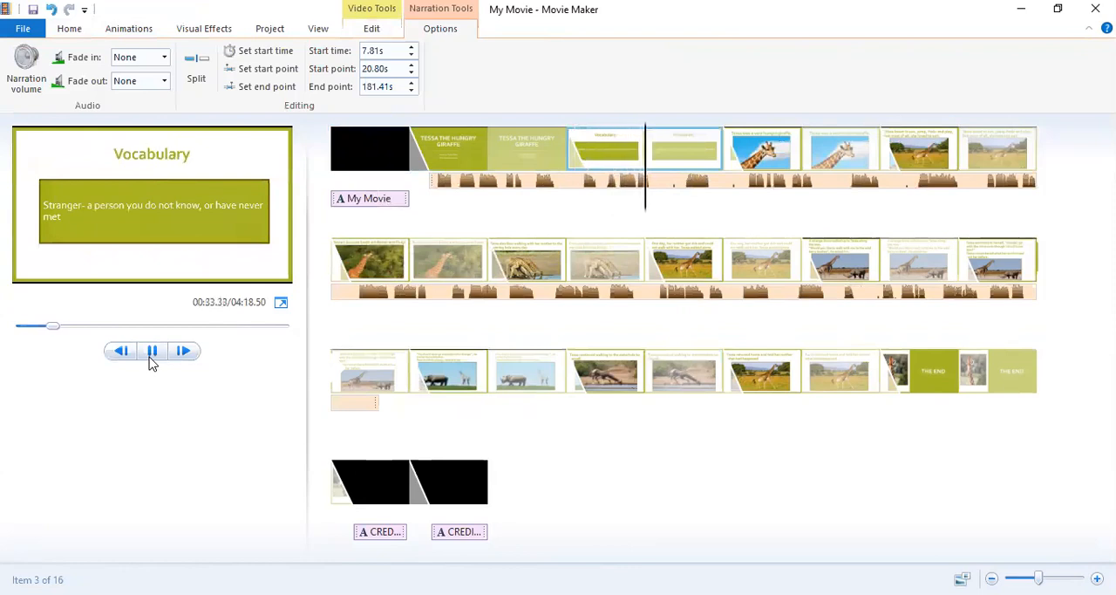
{"action": "left_click", "coordinate": [151, 351]}
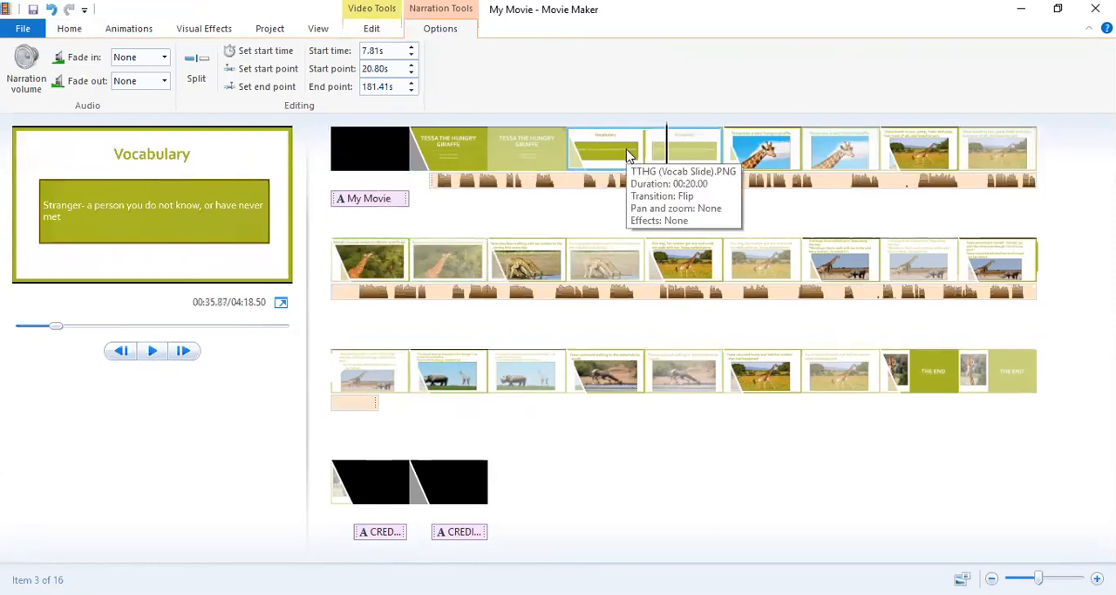
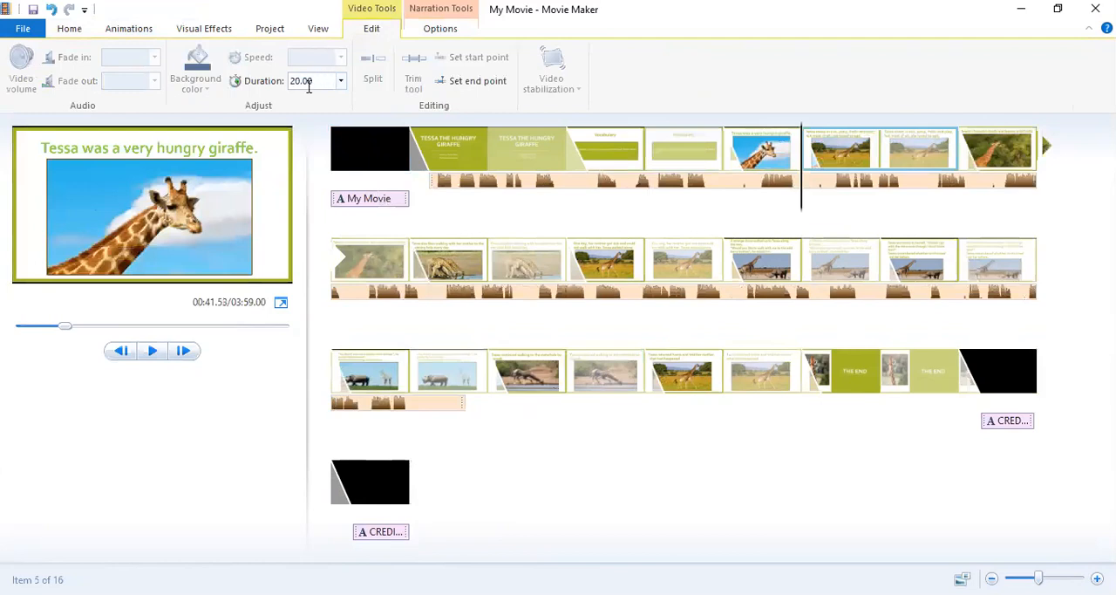
Set the duration of the "Tessa was a very hungry giraffe" slide to 8.50 seconds.
{"action": "left_click", "coordinate": [782, 154]}
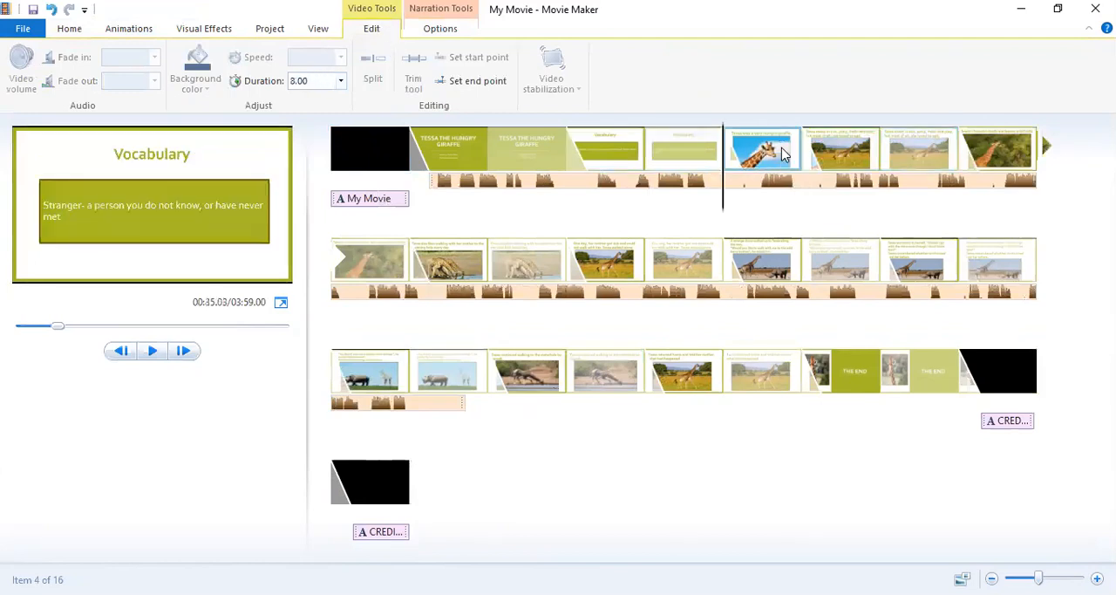
{"action": "left_click", "coordinate": [320, 86]}
{"action": "key", "text": "BackSpace"}
{"action": "type", "text": "8.5"}
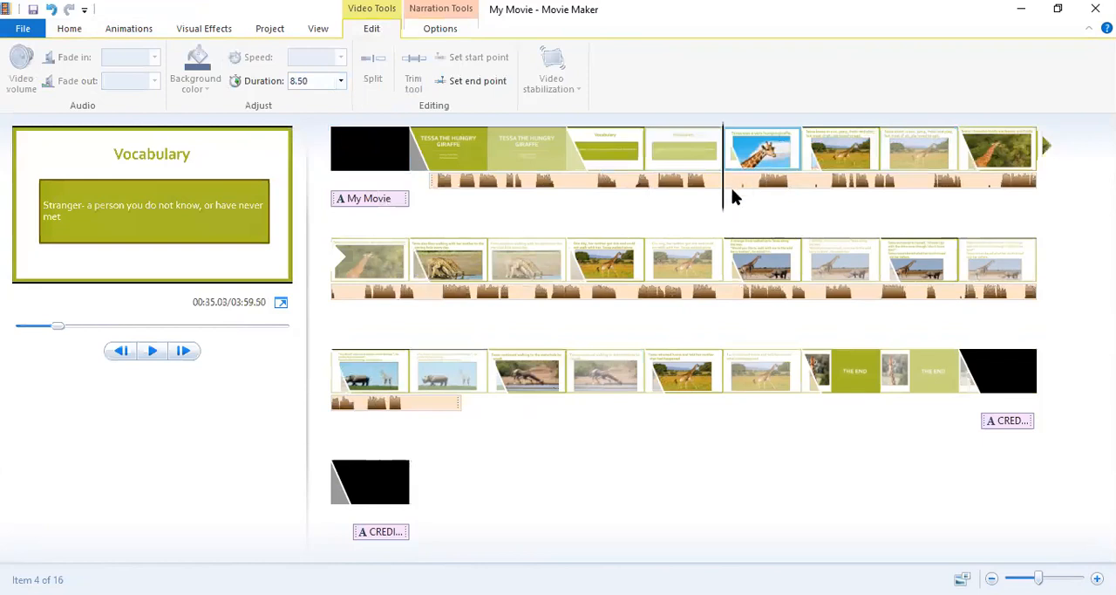
Split the narration at about 36.7 s on the "very hungry giraffe" slide and move the later part to start at about 39.15 s.
{"action": "mouse_move", "coordinate": [723, 204]}
{"action": "left_mouse_down"}
{"action": "mouse_move", "coordinate": [752, 204]}
{"action": "mouse_move", "coordinate": [733, 206]}
{"action": "left_mouse_up"}
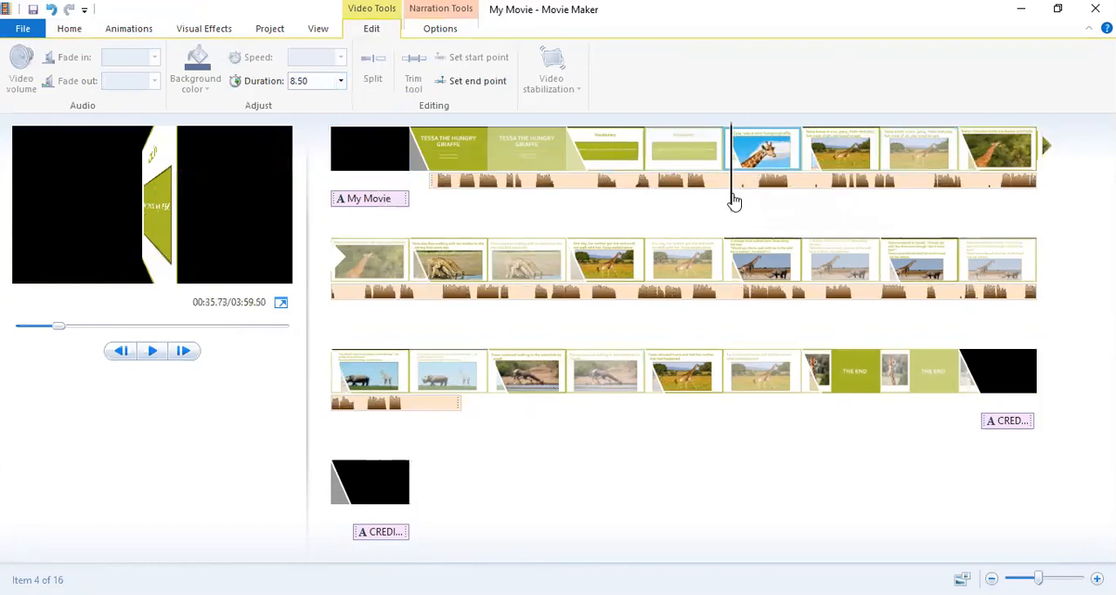
{"action": "left_click_drag", "start_coordinate": [733, 202], "coordinate": [742, 203]}
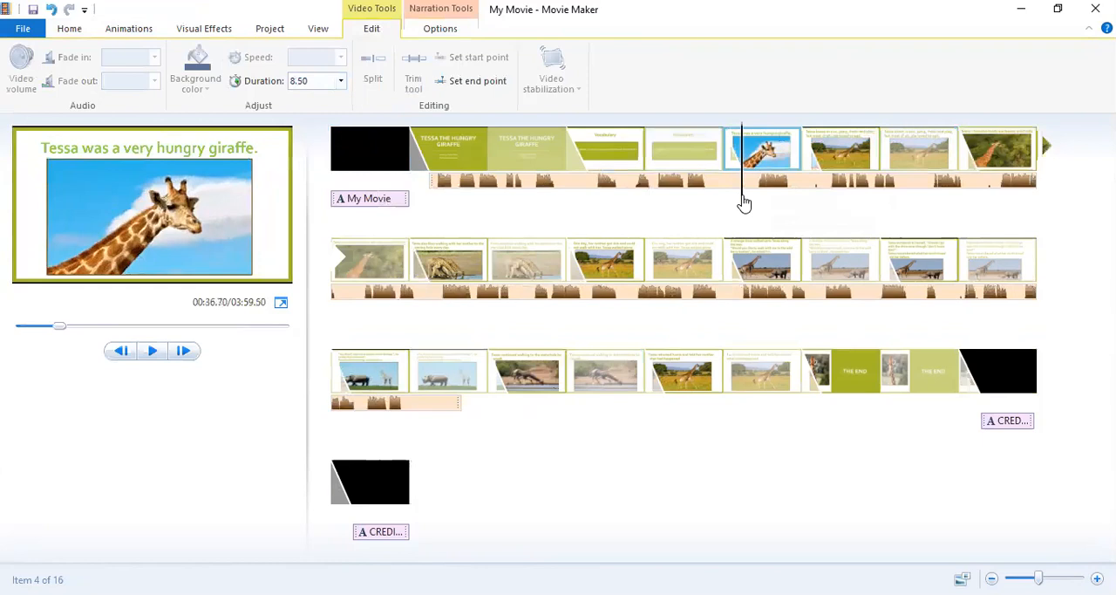
{"action": "left_click", "coordinate": [436, 30]}
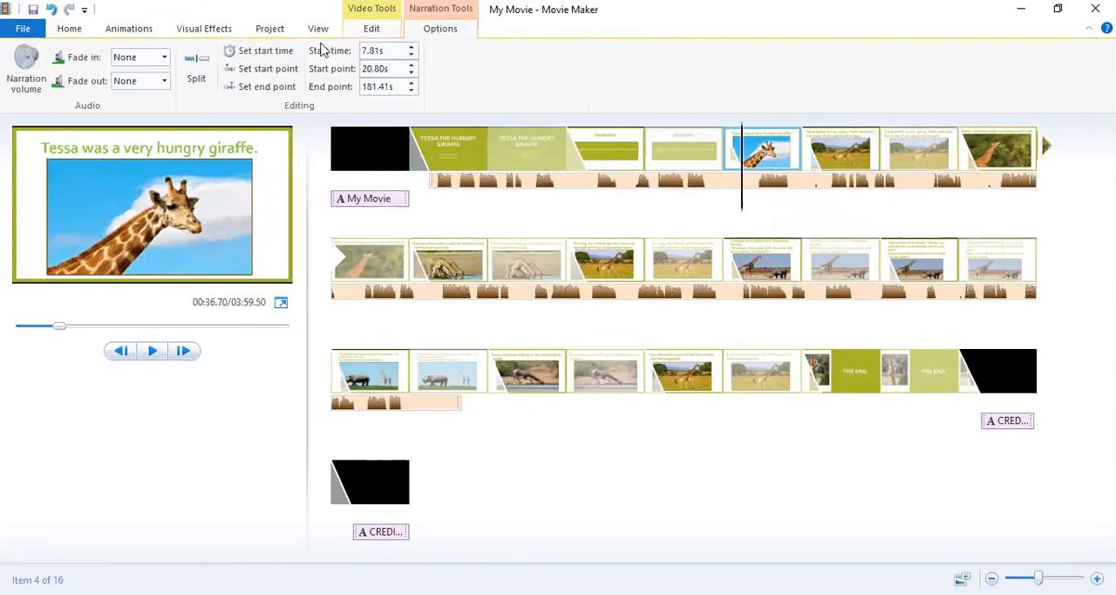
{"action": "left_click", "coordinate": [196, 65]}
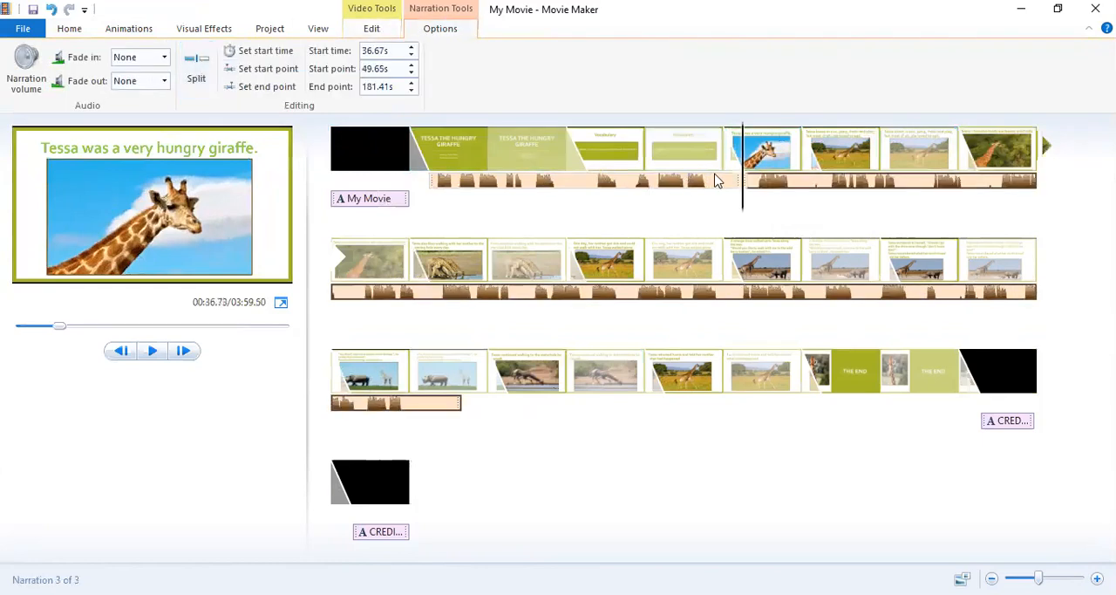
{"action": "left_click_drag", "start_coordinate": [775, 178], "coordinate": [739, 205]}
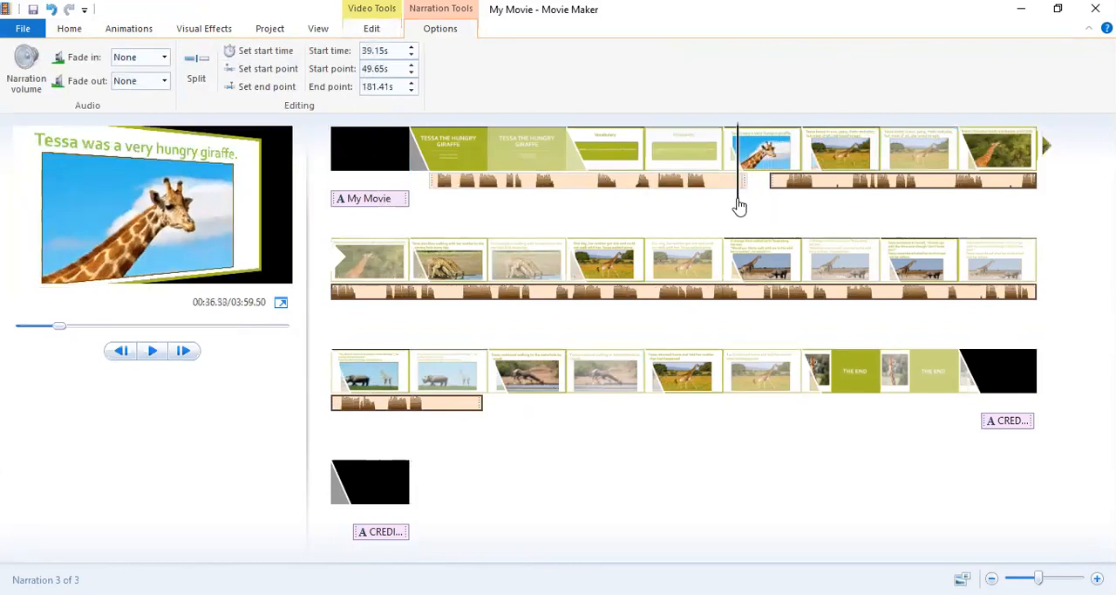
Split the first narration piece at about 36.3 s and remove a short leftover fragment after the cut, at about 37.47 s.
{"action": "left_click", "coordinate": [738, 204]}
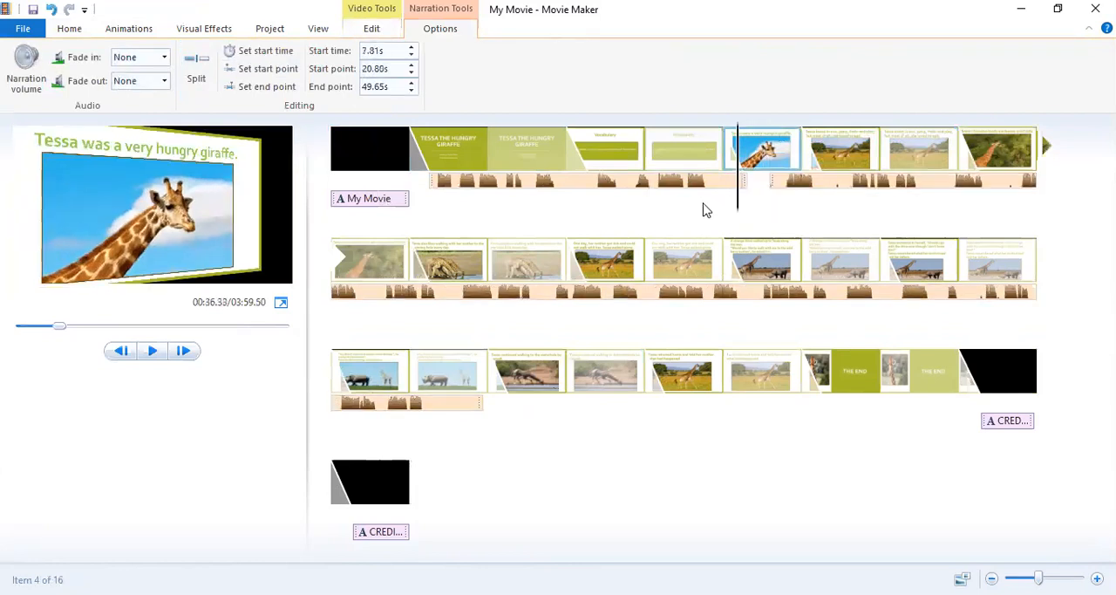
{"action": "left_click", "coordinate": [196, 77]}
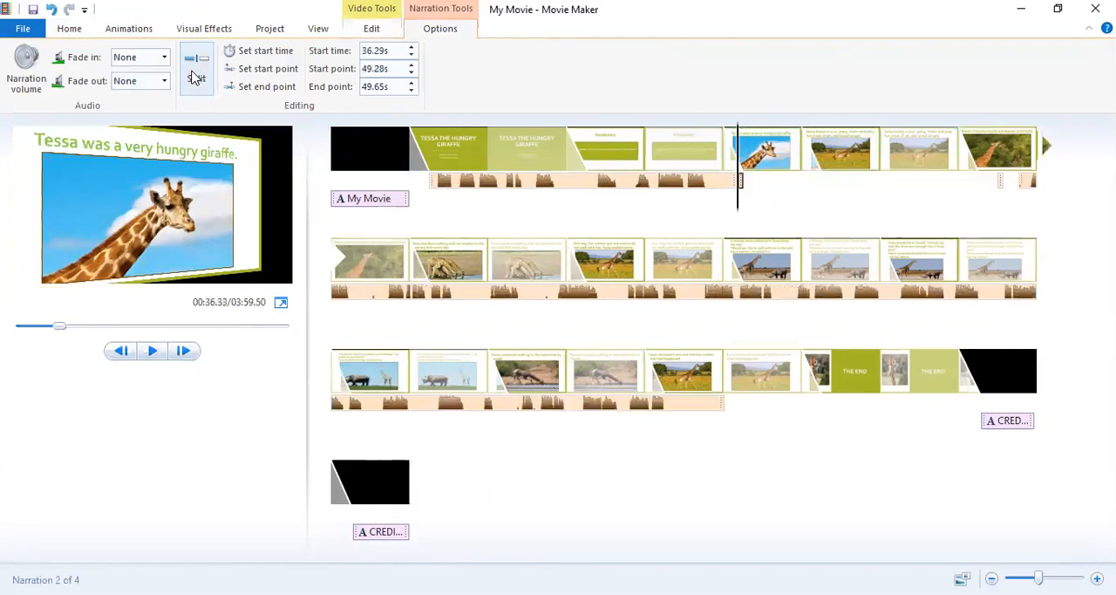
{"action": "mouse_move", "coordinate": [738, 185]}
{"action": "left_mouse_down"}
{"action": "mouse_move", "coordinate": [778, 186]}
{"action": "mouse_move", "coordinate": [746, 180]}
{"action": "mouse_move", "coordinate": [761, 182]}
{"action": "left_mouse_up"}
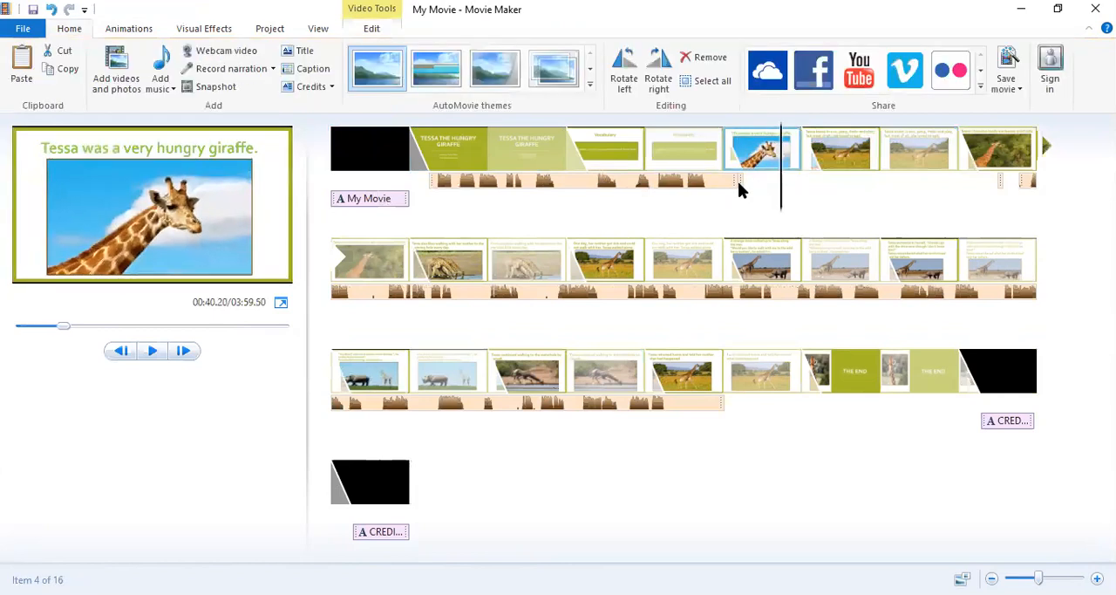
{"action": "left_click", "coordinate": [739, 183]}
{"action": "mouse_move", "coordinate": [743, 183]}
{"action": "left_mouse_down"}
{"action": "mouse_move", "coordinate": [779, 193]}
{"action": "mouse_move", "coordinate": [755, 191]}
{"action": "left_mouse_up"}
{"action": "left_click", "coordinate": [745, 183]}
{"action": "left_click", "coordinate": [741, 184]}
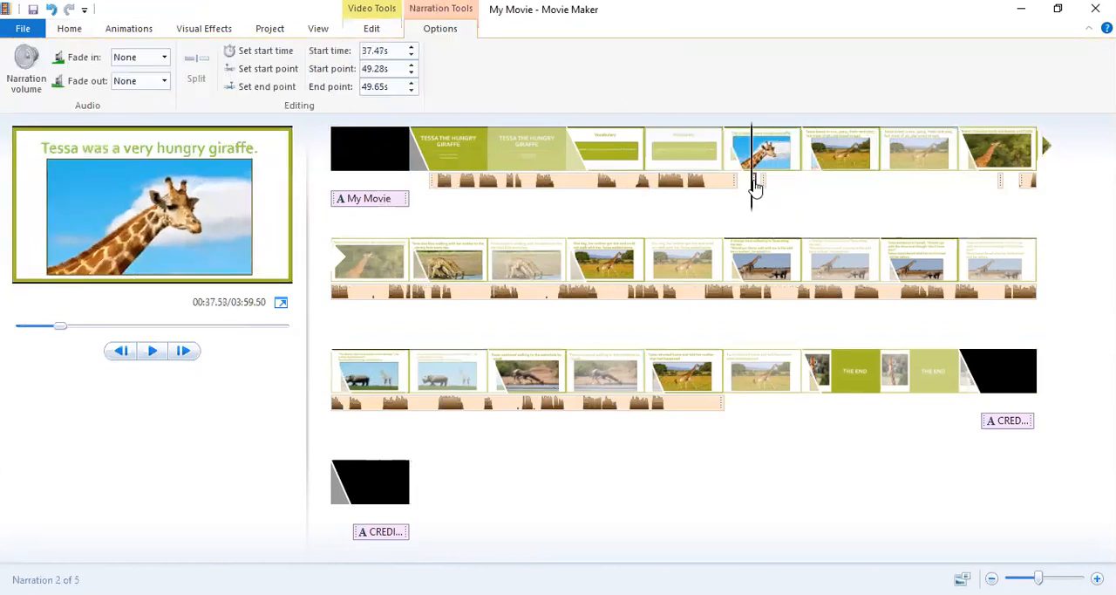
{"action": "right_click", "coordinate": [756, 189]}
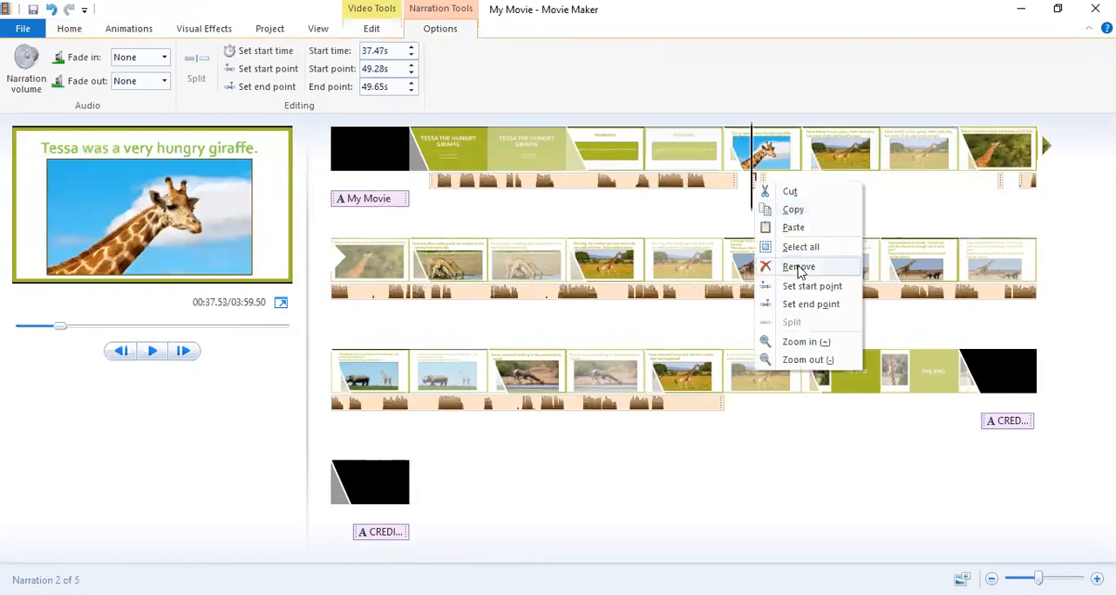
{"action": "left_click", "coordinate": [799, 267]}
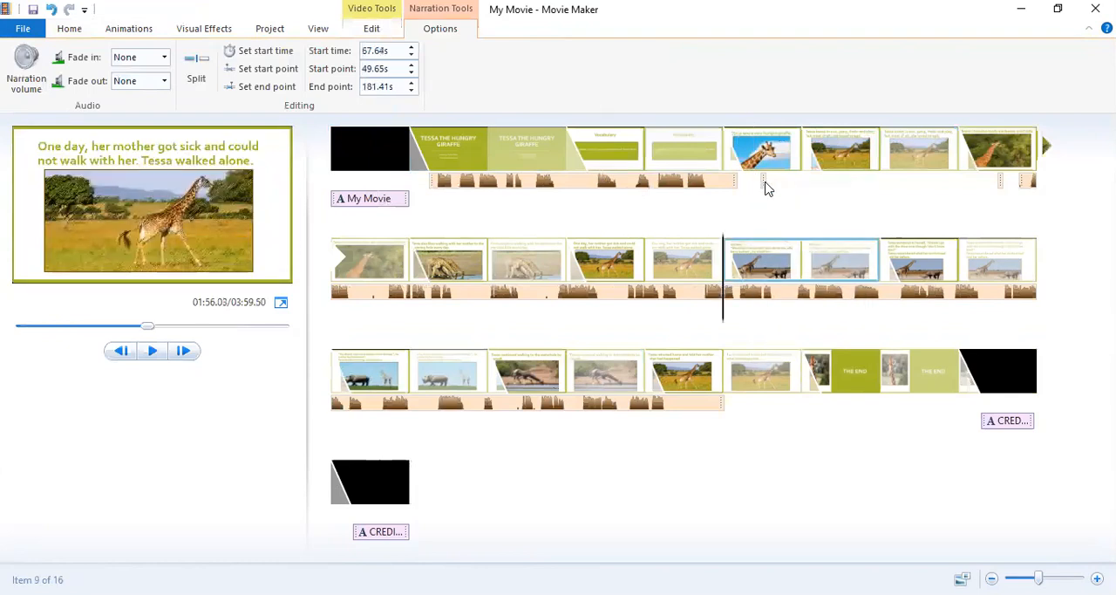
Remove the other short narration fragment at about 38.35 s under the "very hungry giraffe" slide.
{"action": "left_click", "coordinate": [764, 186]}
{"action": "right_click", "coordinate": [764, 185]}
{"action": "left_click", "coordinate": [787, 261]}
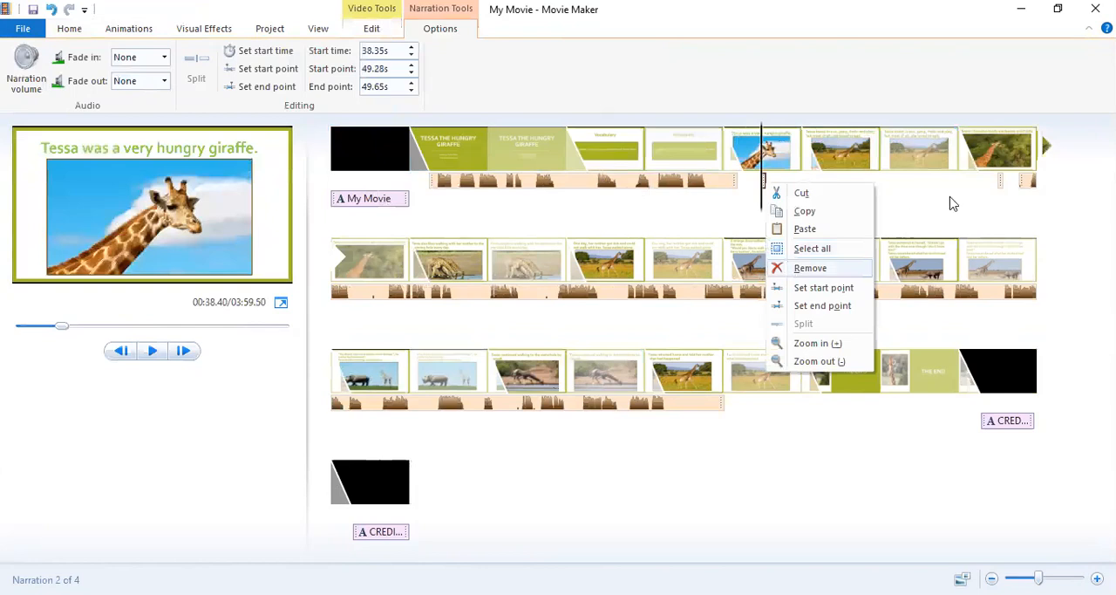
Try to remove the short narration fragment under the "favorite foods" slide, and undo the removal.
{"action": "left_click", "coordinate": [998, 187]}
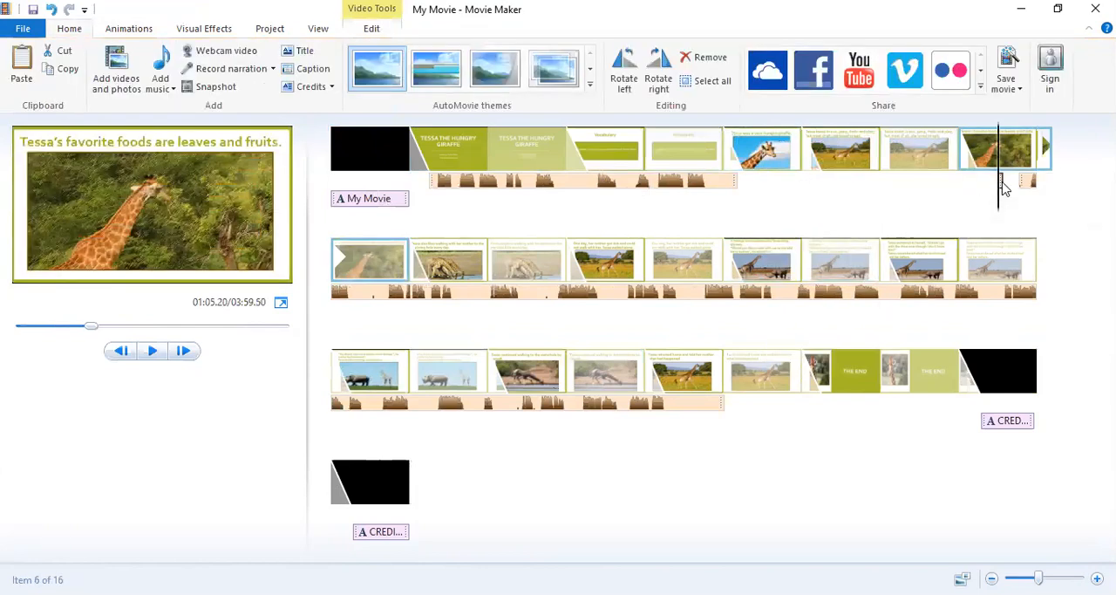
{"action": "left_click", "coordinate": [1000, 184]}
{"action": "right_click", "coordinate": [1000, 186]}
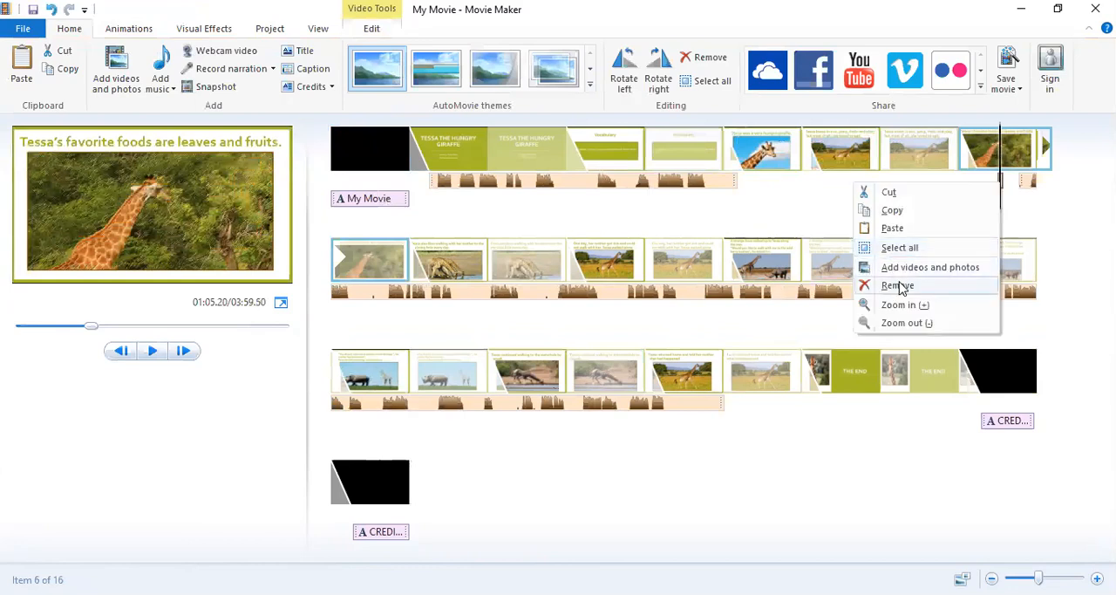
{"action": "left_click", "coordinate": [900, 286]}
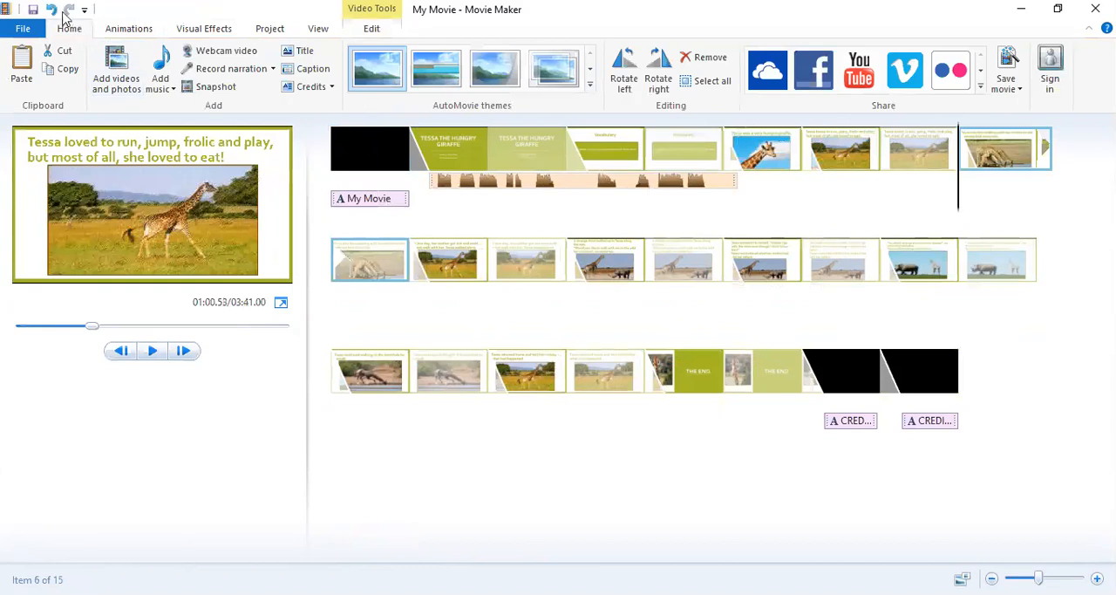
{"action": "left_click", "coordinate": [52, 10]}
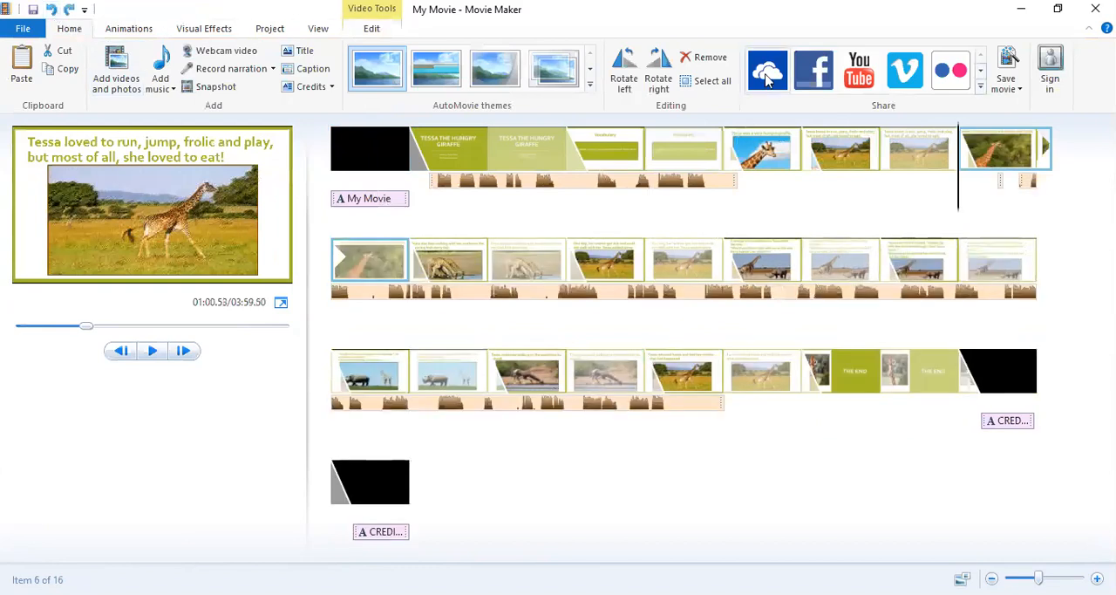
Try moving the long later narration to start at about 36.90 s, and undo the recent narration changes.
{"action": "left_click", "coordinate": [1027, 182]}
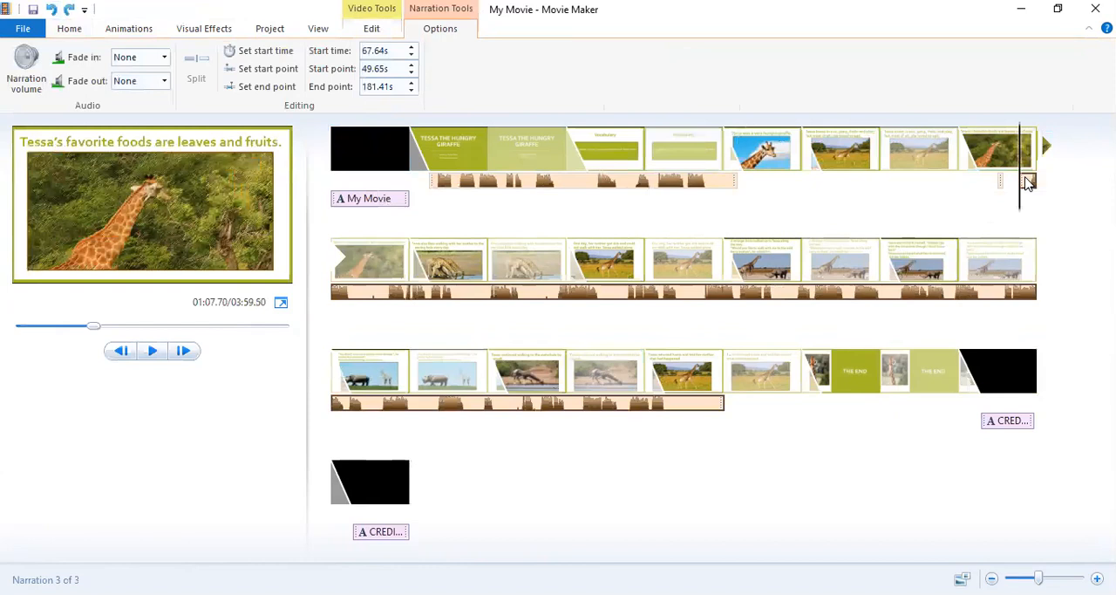
{"action": "left_click_drag", "start_coordinate": [1027, 182], "coordinate": [752, 192]}
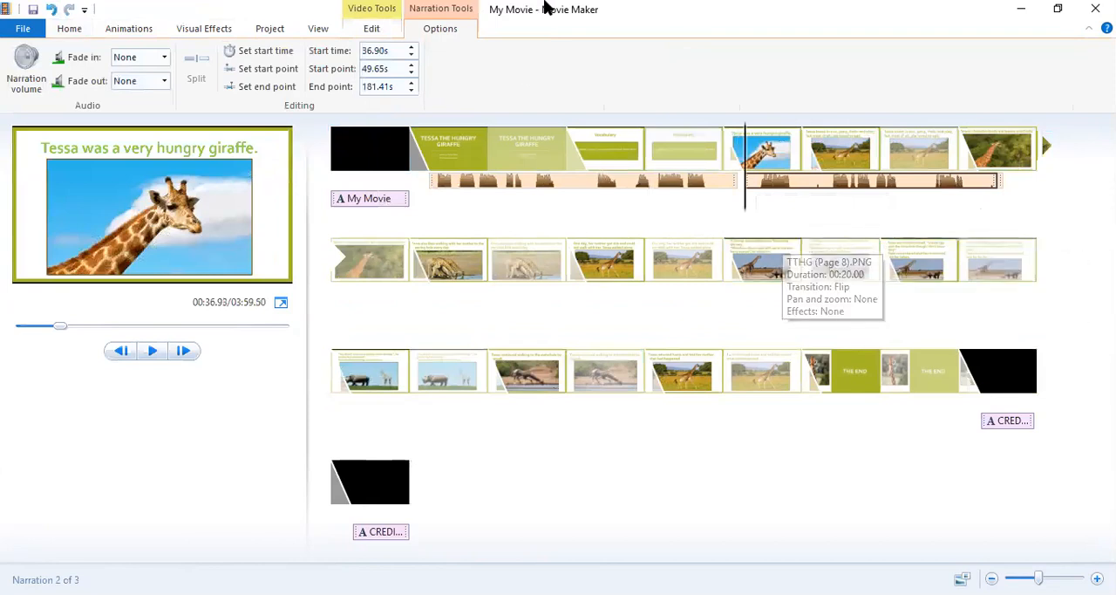
{"action": "left_click", "coordinate": [52, 10]}
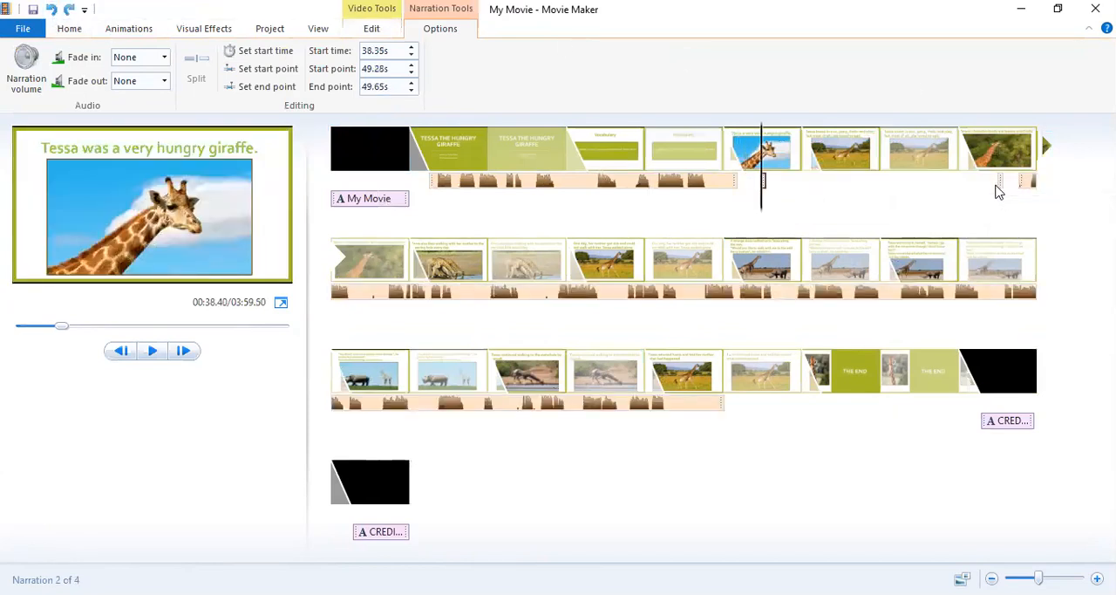
Shift the short fragment from the "favorite foods" slide and the long later narration back to the "very hungry giraffe" slide.
{"action": "left_click", "coordinate": [999, 187]}
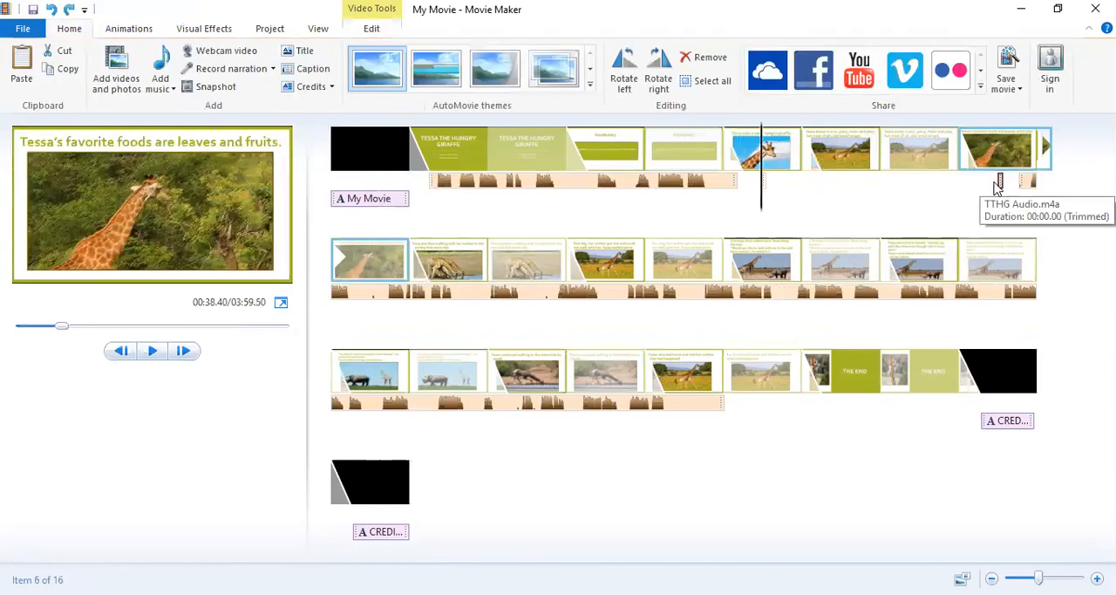
{"action": "left_click", "coordinate": [846, 183]}
{"action": "left_click_drag", "start_coordinate": [836, 183], "coordinate": [786, 183]}
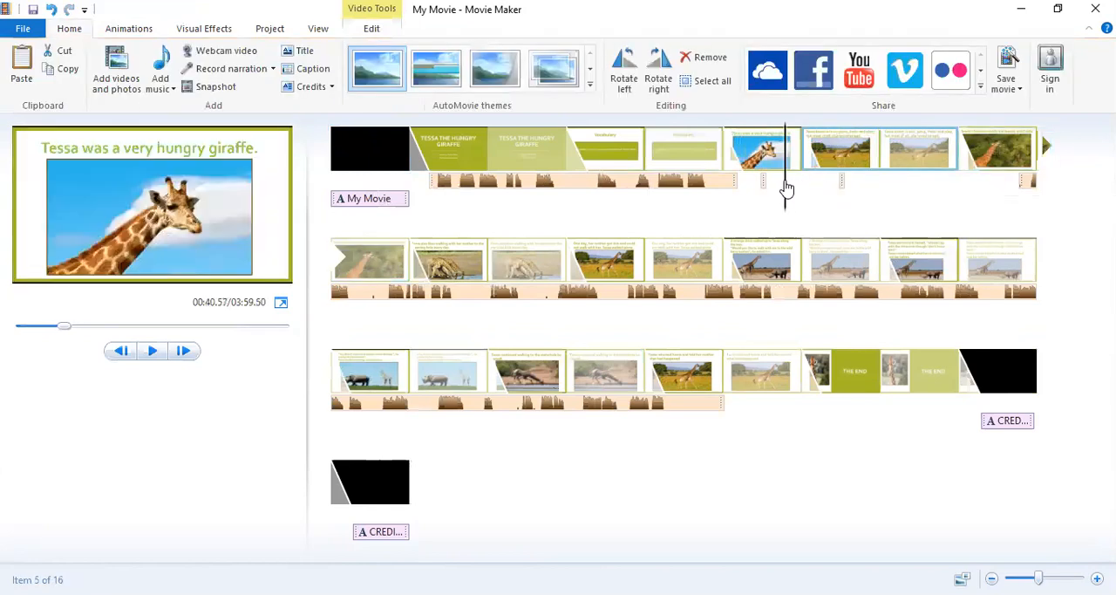
{"action": "left_click", "coordinate": [1029, 186]}
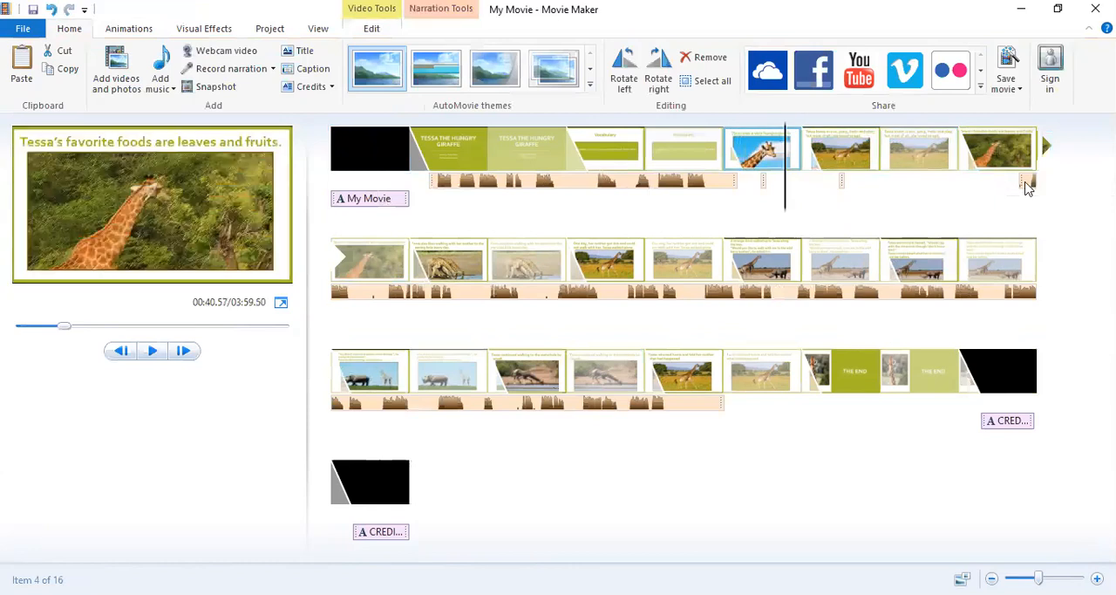
{"action": "left_click", "coordinate": [845, 184]}
{"action": "left_click", "coordinate": [837, 193]}
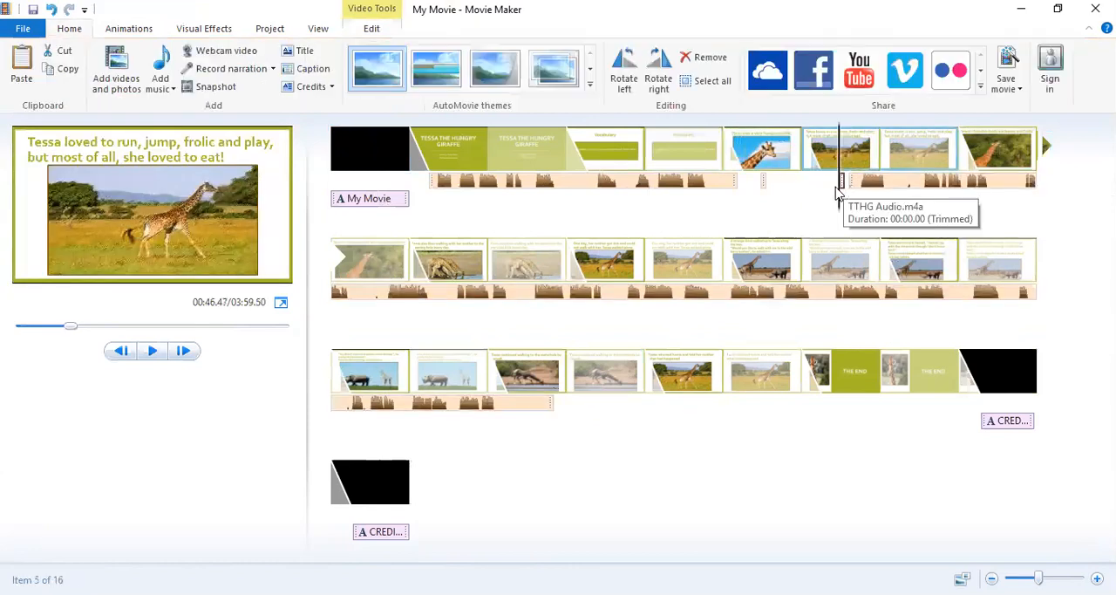
{"action": "left_click", "coordinate": [767, 185]}
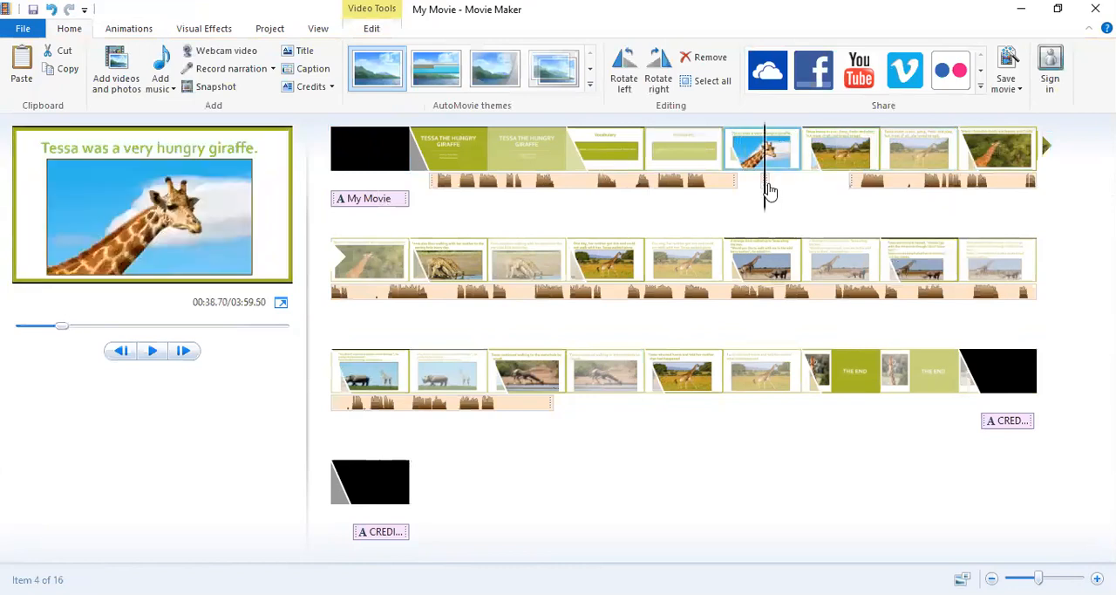
{"action": "left_click_drag", "start_coordinate": [764, 193], "coordinate": [752, 193]}
{"action": "left_click", "coordinate": [852, 185]}
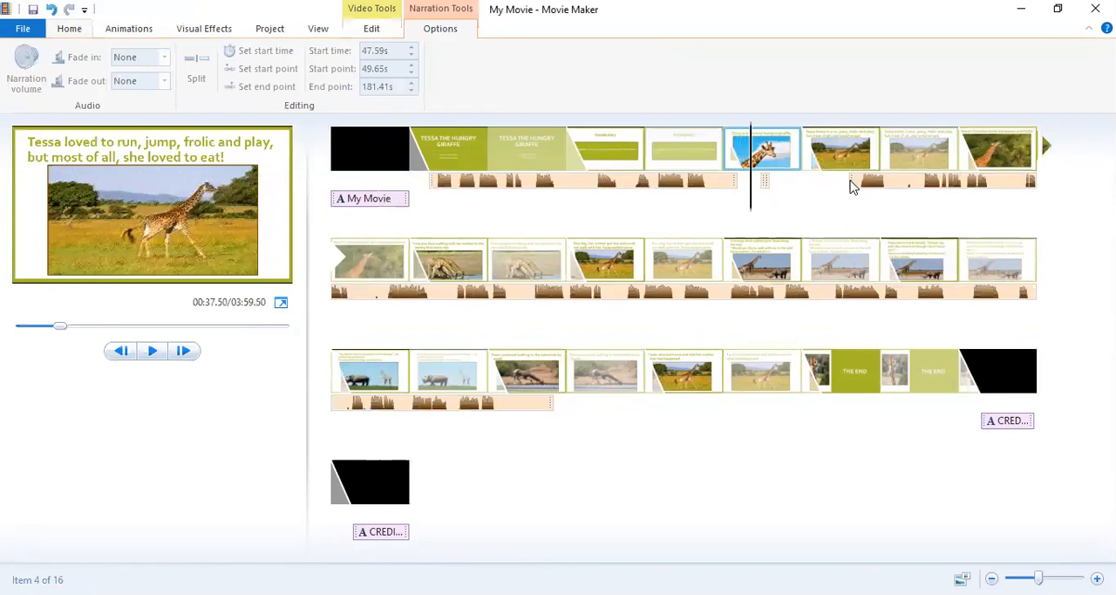
Move both short narration fragments past the narration's end, from about 194.34 s, and start the long narration at about 36.31 s.
{"action": "left_click", "coordinate": [764, 190]}
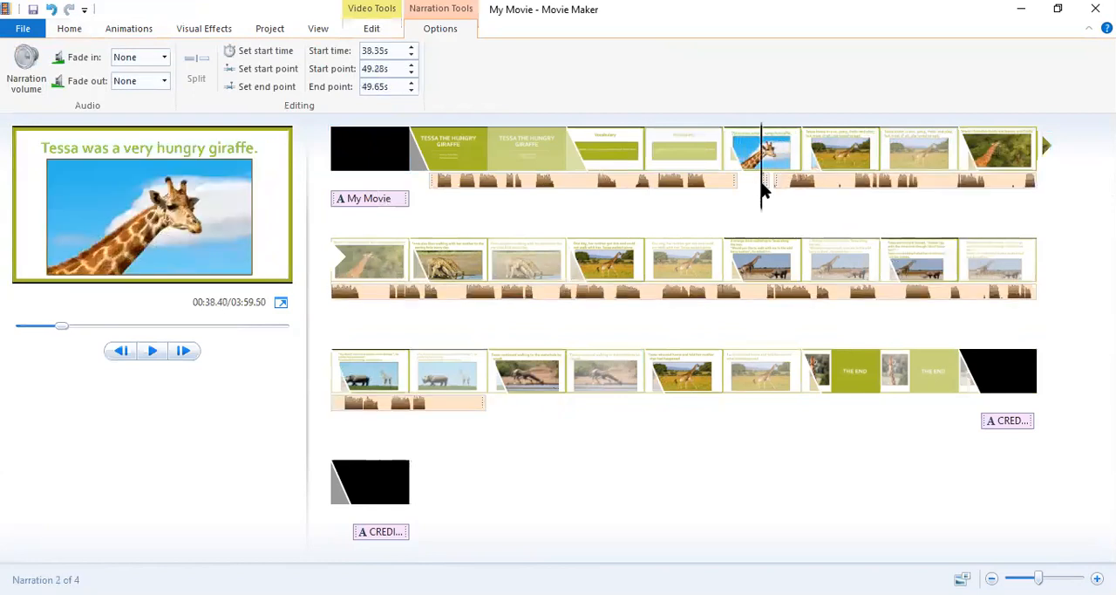
{"action": "left_click_drag", "start_coordinate": [762, 183], "coordinate": [765, 187]}
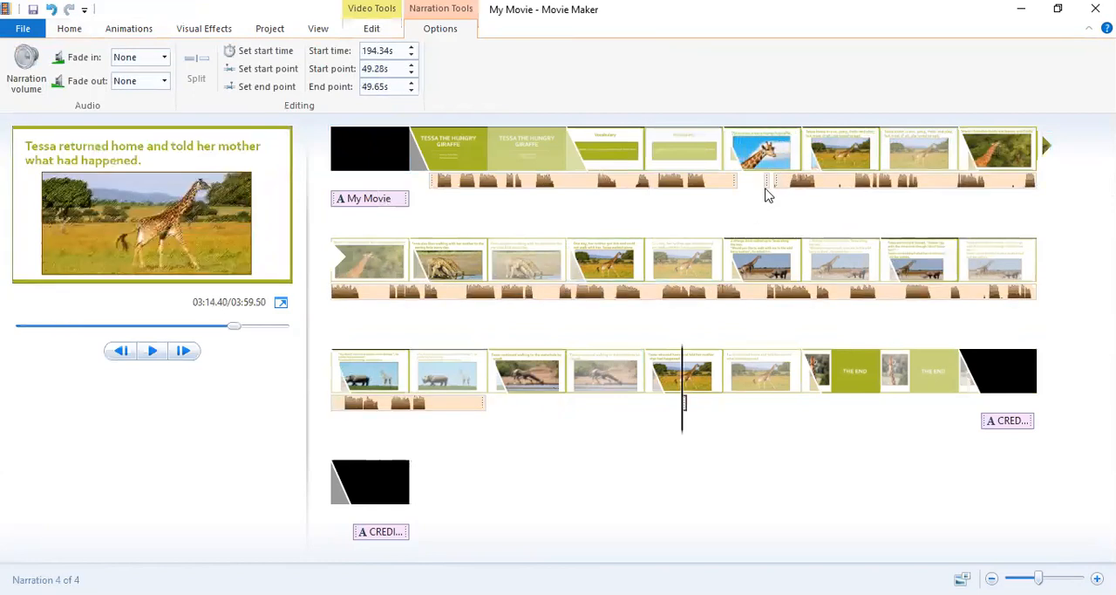
{"action": "left_click", "coordinate": [764, 180]}
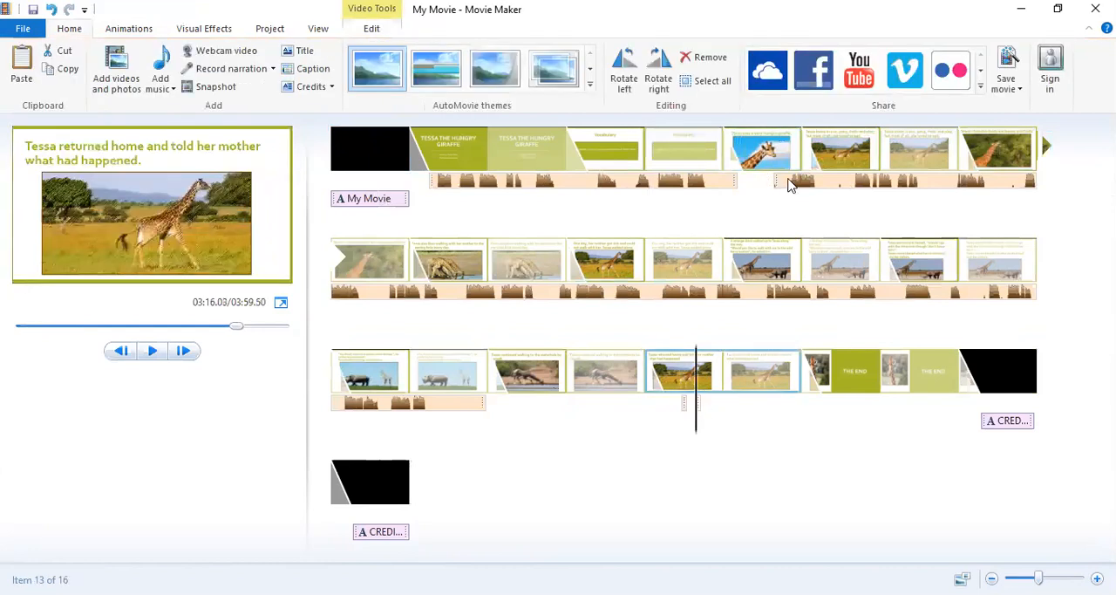
{"action": "left_click", "coordinate": [785, 183]}
{"action": "left_click_drag", "start_coordinate": [785, 184], "coordinate": [749, 182]}
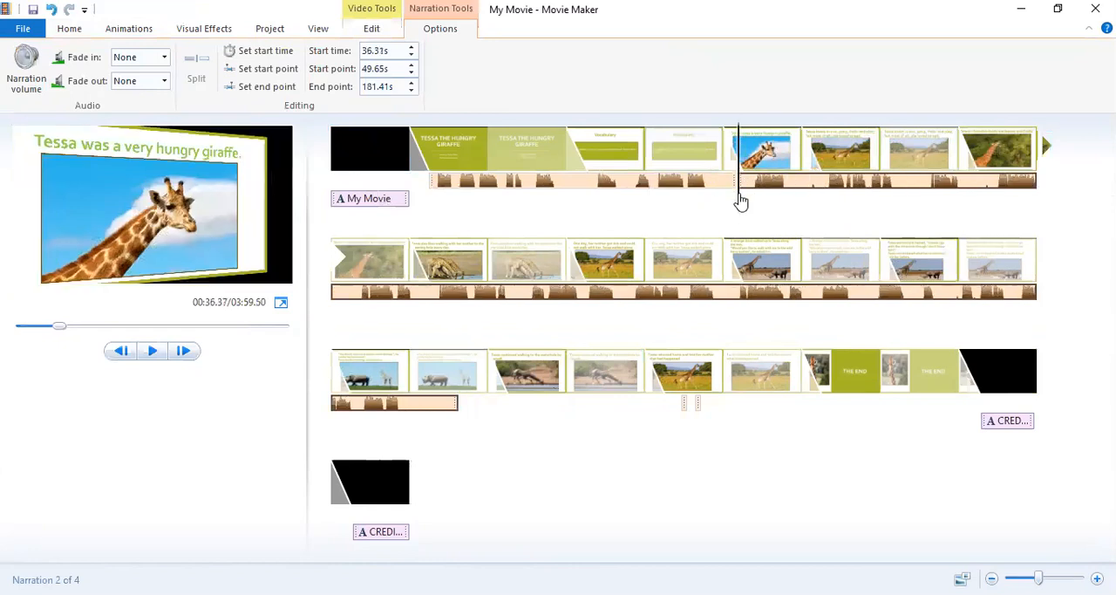
Play back from about 34.1 s through the "Tessa loved to run" slide to check how the narration lines up.
{"action": "left_click_drag", "start_coordinate": [739, 200], "coordinate": [710, 204]}
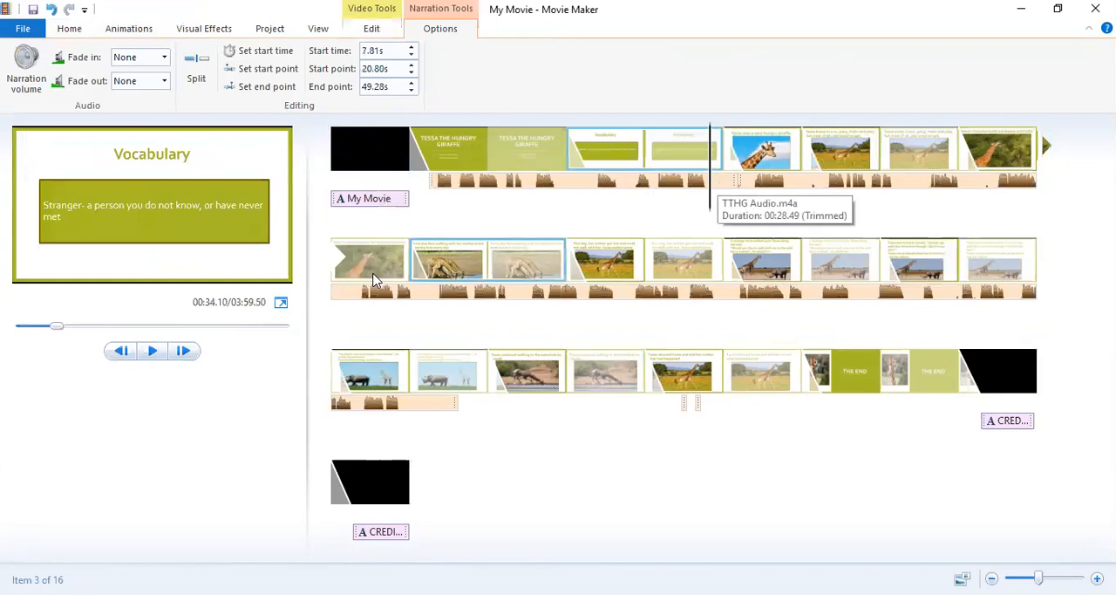
{"action": "left_click", "coordinate": [154, 352]}
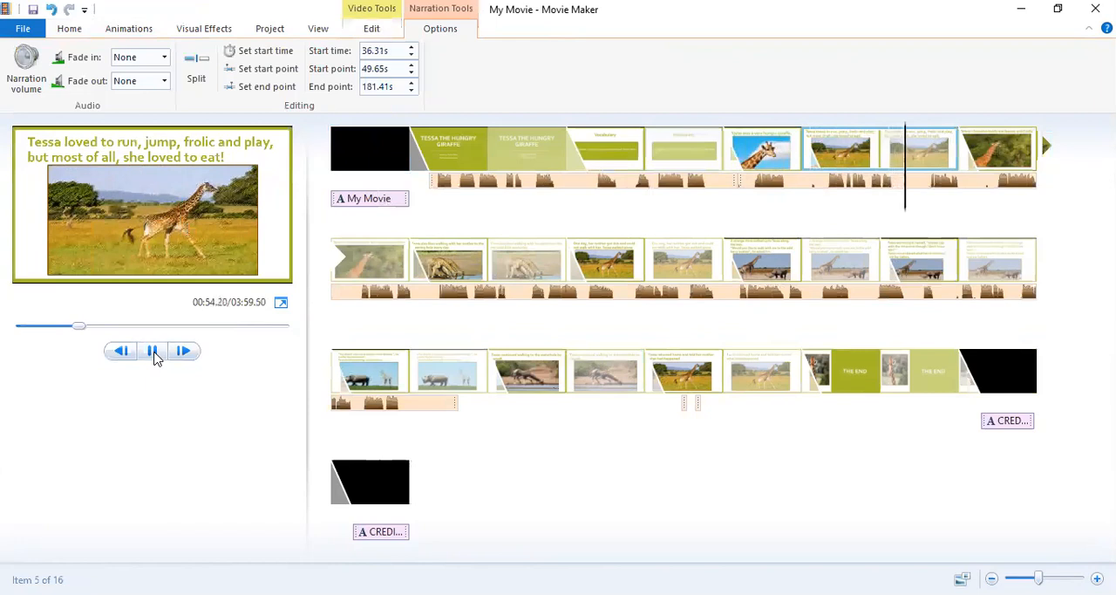
{"action": "left_click", "coordinate": [153, 352]}
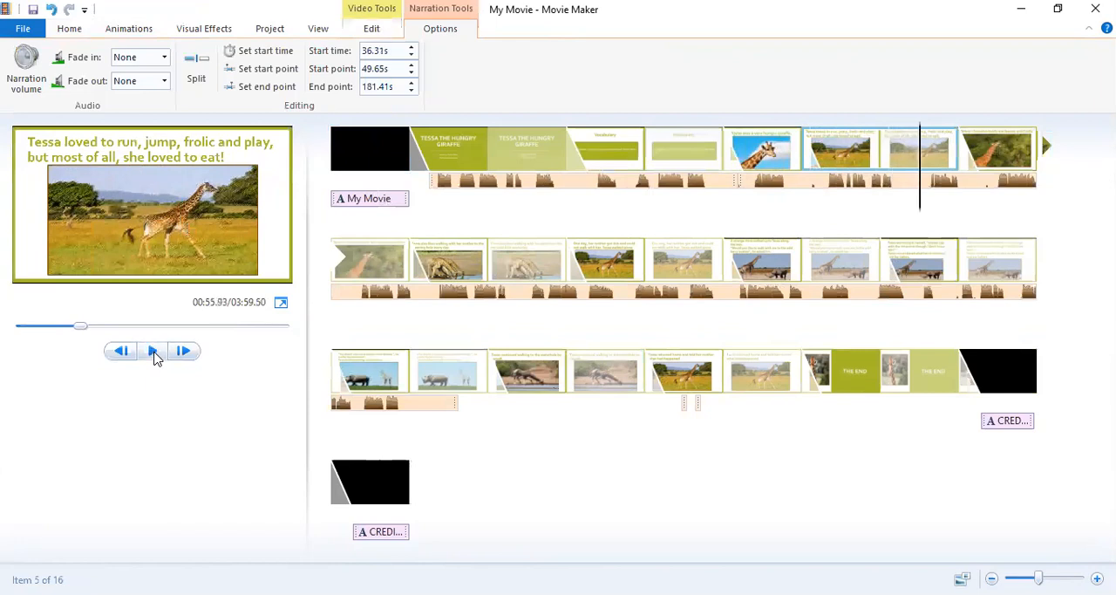
Set the duration of the "Tessa loved to run" slide to 10.00 seconds.
{"action": "left_click", "coordinate": [904, 153]}
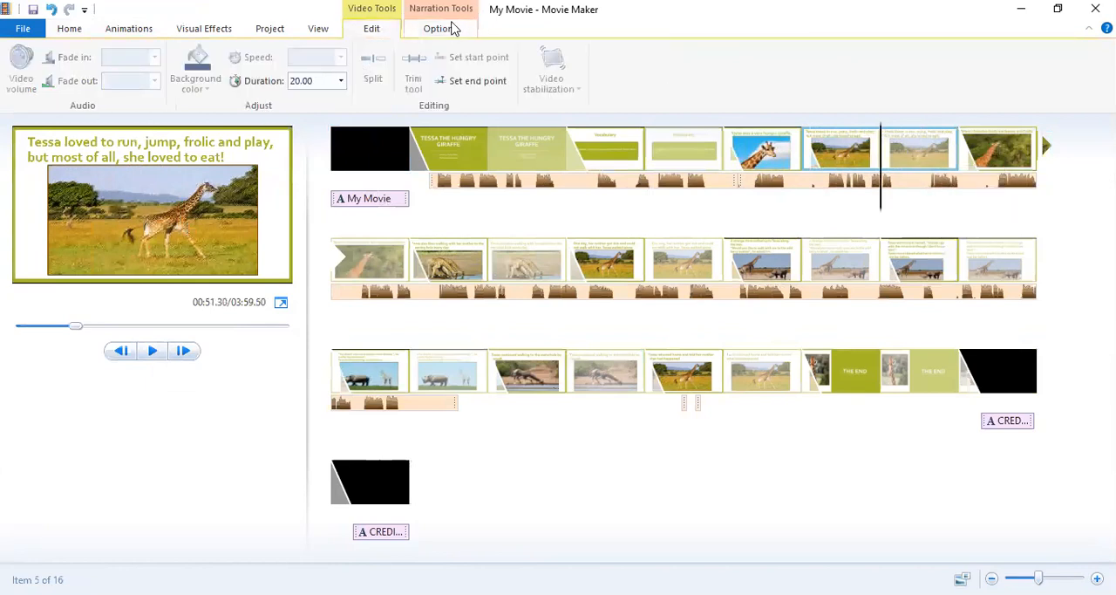
{"action": "left_click", "coordinate": [320, 83]}
{"action": "double_click", "coordinate": [320, 83]}
{"action": "left_click", "coordinate": [320, 83]}
{"action": "double_click", "coordinate": [320, 83]}
{"action": "type", "text": "1.00"}
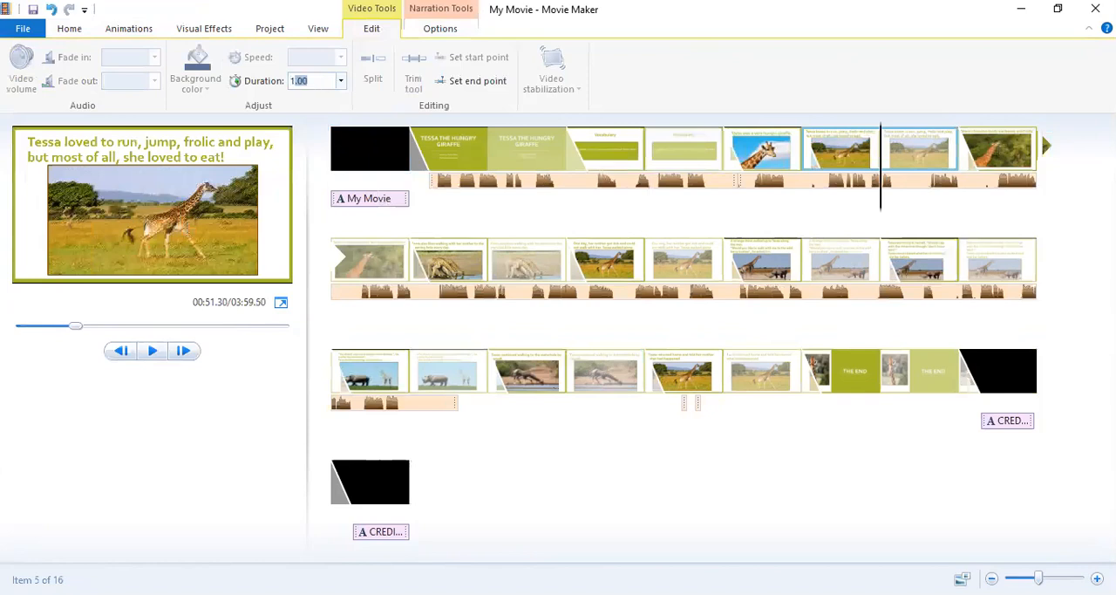
{"action": "key", "text": "Return"}
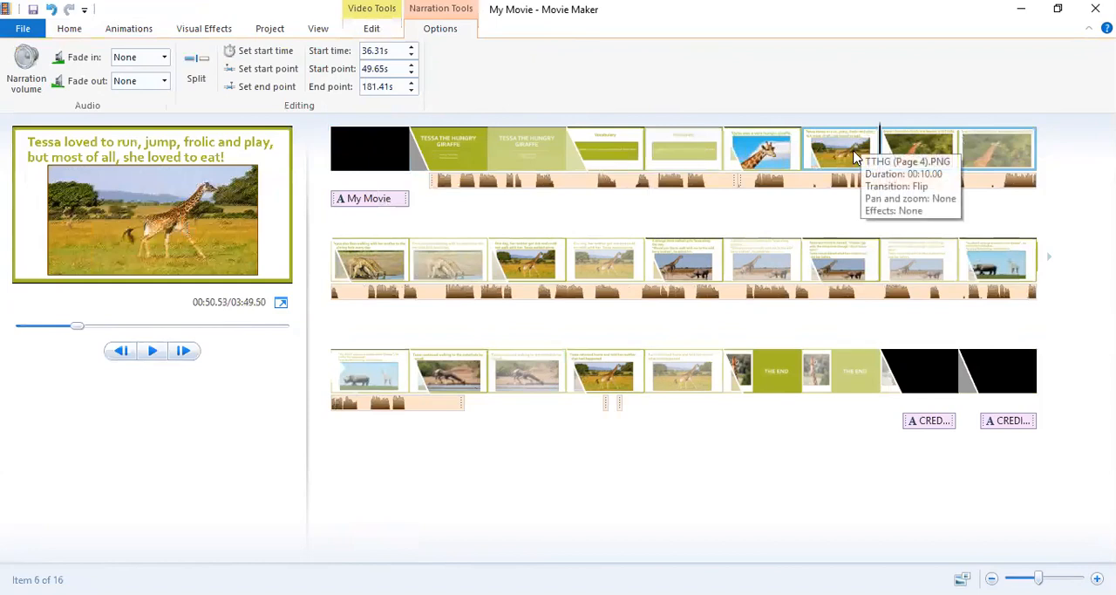
Set the "Tessa loved to run" slide's duration to 14.00 seconds.
{"action": "left_click", "coordinate": [370, 29]}
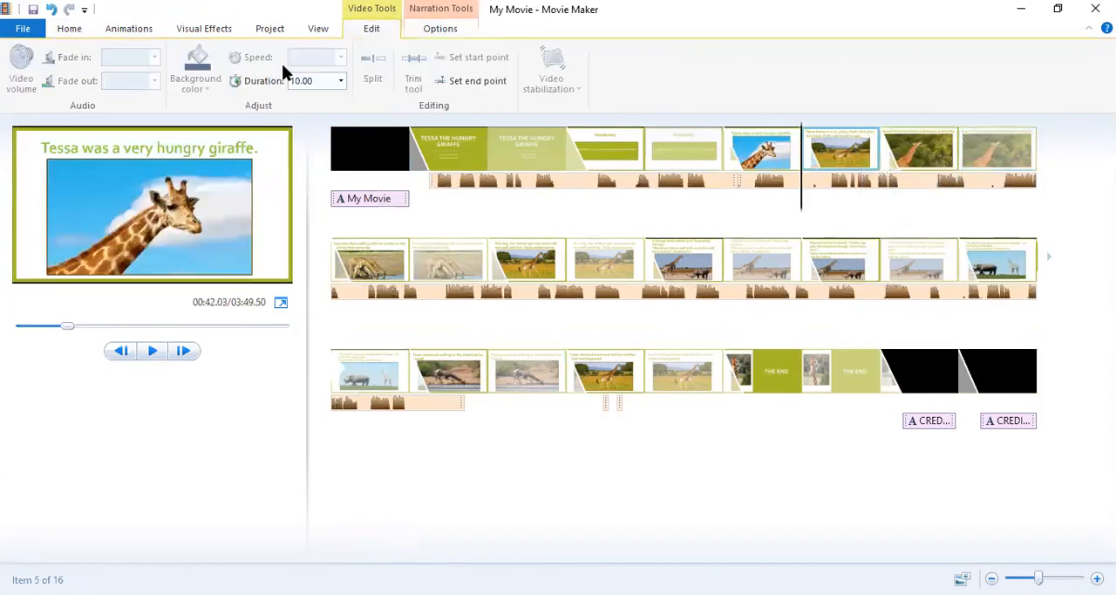
{"action": "left_click", "coordinate": [322, 80]}
{"action": "type", "text": "14"}
{"action": "key", "text": "Return"}
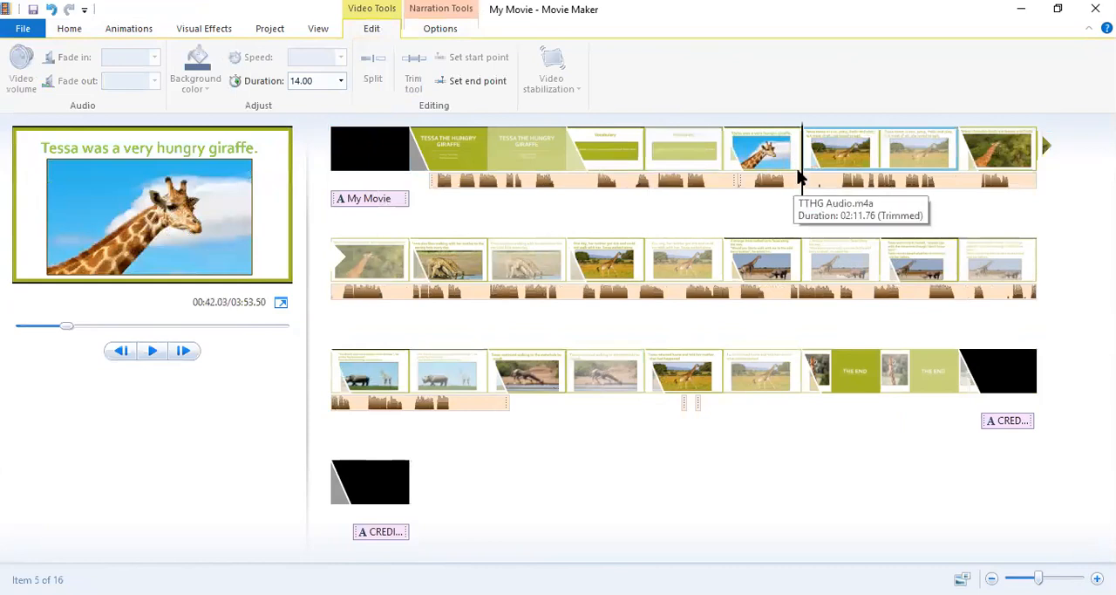
Split the long narration at about 44.07 s and shift its later part to start at about 45.26 s.
{"action": "left_click", "coordinate": [809, 193]}
{"action": "left_click_drag", "start_coordinate": [811, 197], "coordinate": [831, 197]}
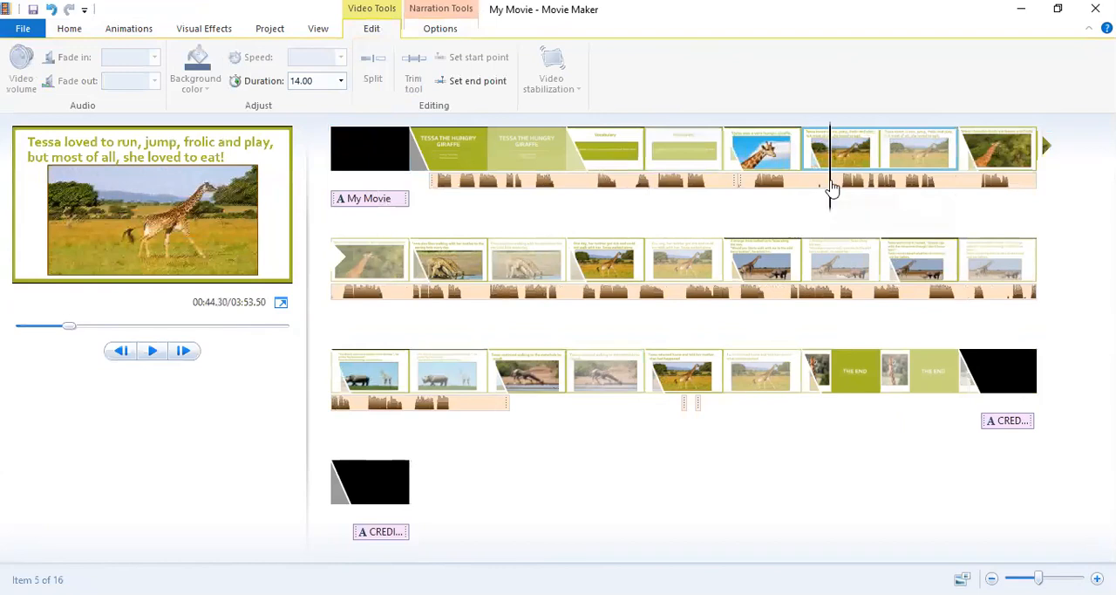
{"action": "mouse_move", "coordinate": [833, 188]}
{"action": "left_mouse_down"}
{"action": "mouse_move", "coordinate": [813, 189]}
{"action": "mouse_move", "coordinate": [829, 194]}
{"action": "left_mouse_up"}
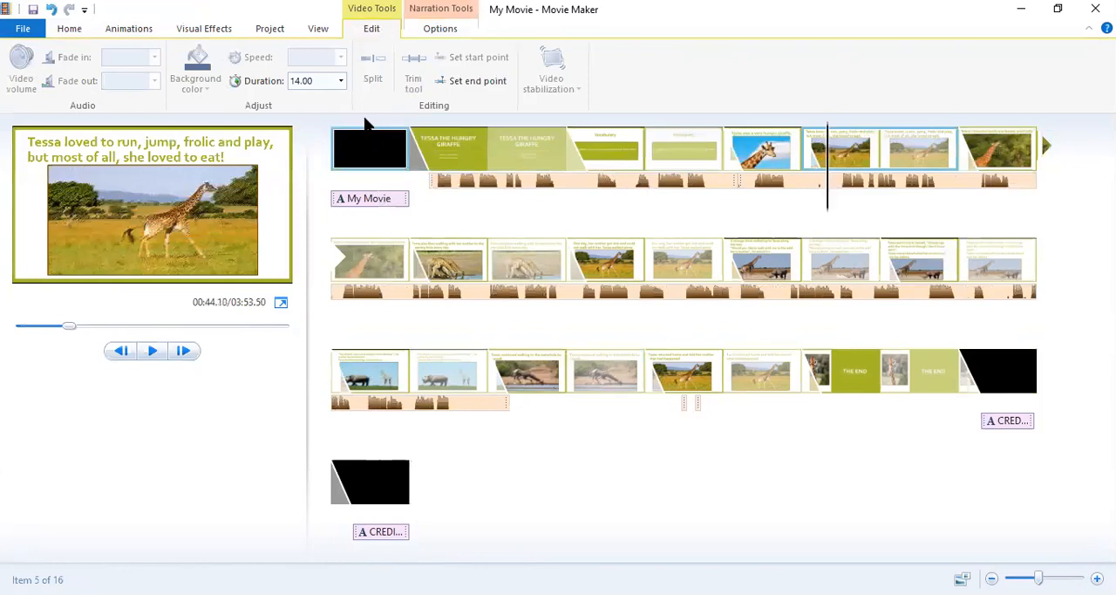
{"action": "left_click", "coordinate": [449, 33]}
{"action": "left_click", "coordinate": [195, 75]}
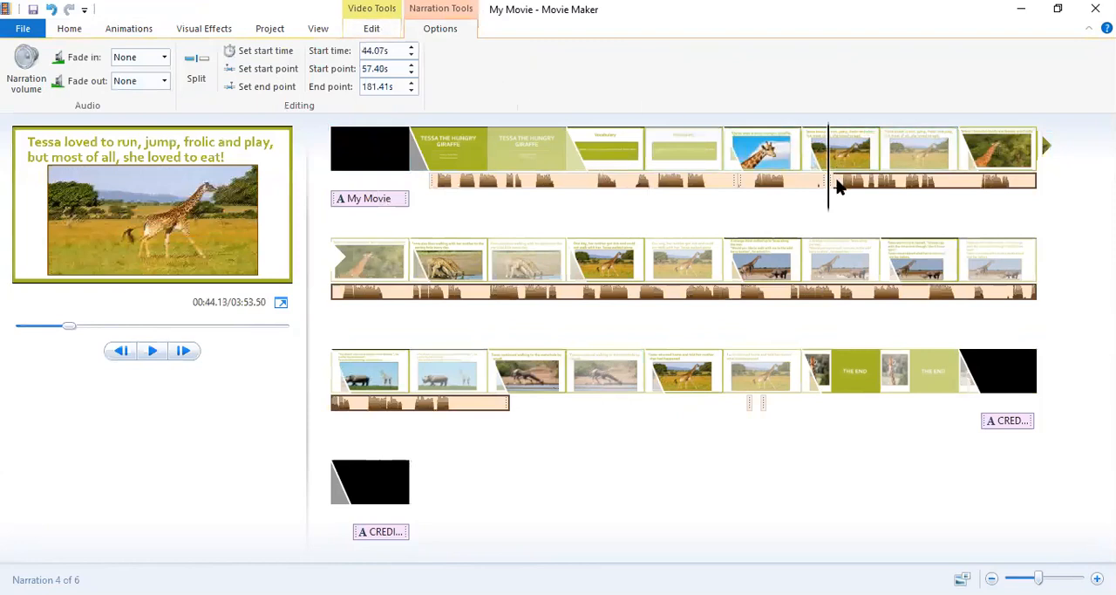
{"action": "left_click_drag", "start_coordinate": [848, 184], "coordinate": [862, 184]}
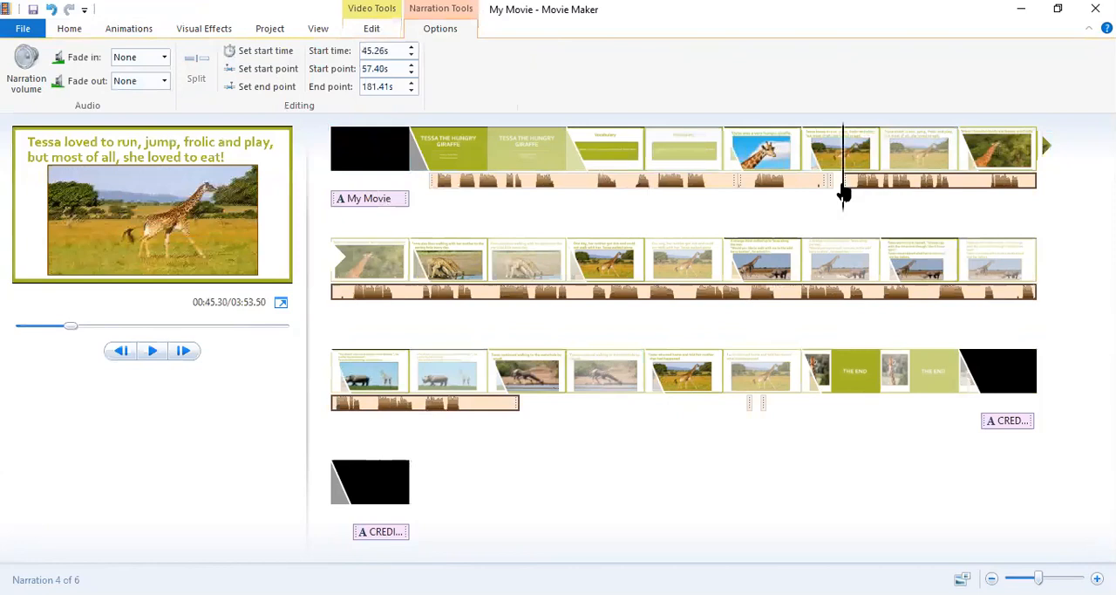
Try splitting the "very hungry giraffe" narration at about 43.67 s and moving the short end fragment, and undo these changes.
{"action": "left_click", "coordinate": [831, 205]}
{"action": "left_click", "coordinate": [828, 205]}
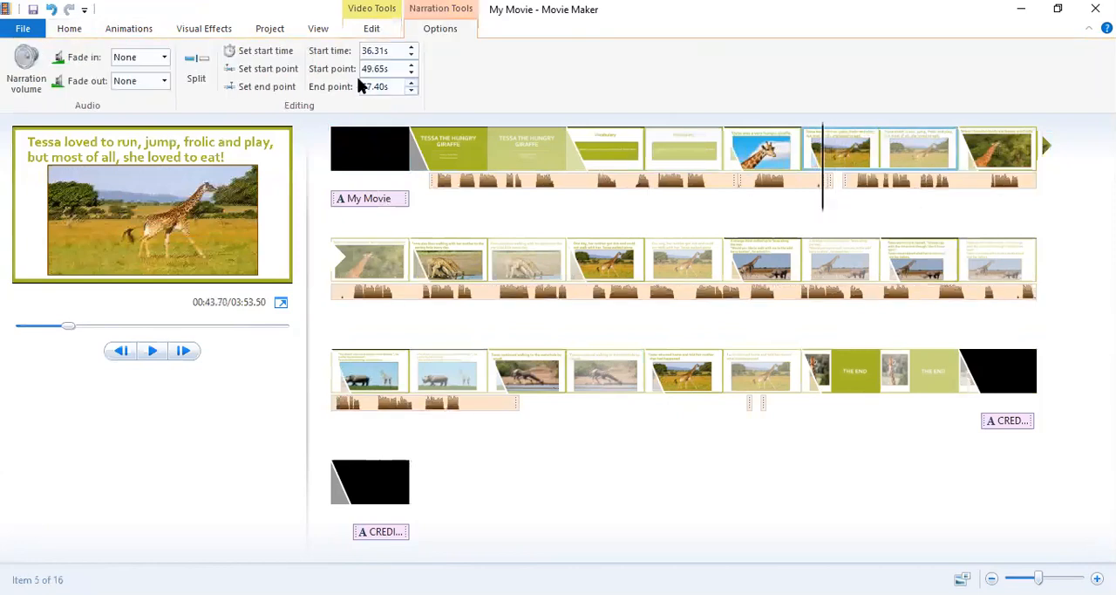
{"action": "left_click", "coordinate": [196, 70]}
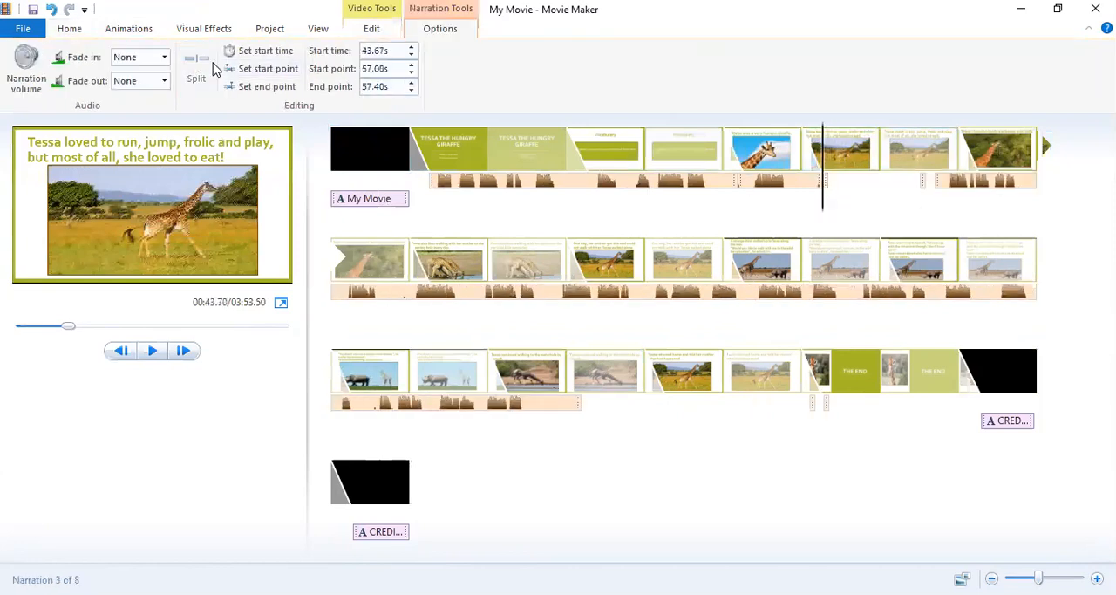
{"action": "left_click", "coordinate": [830, 192]}
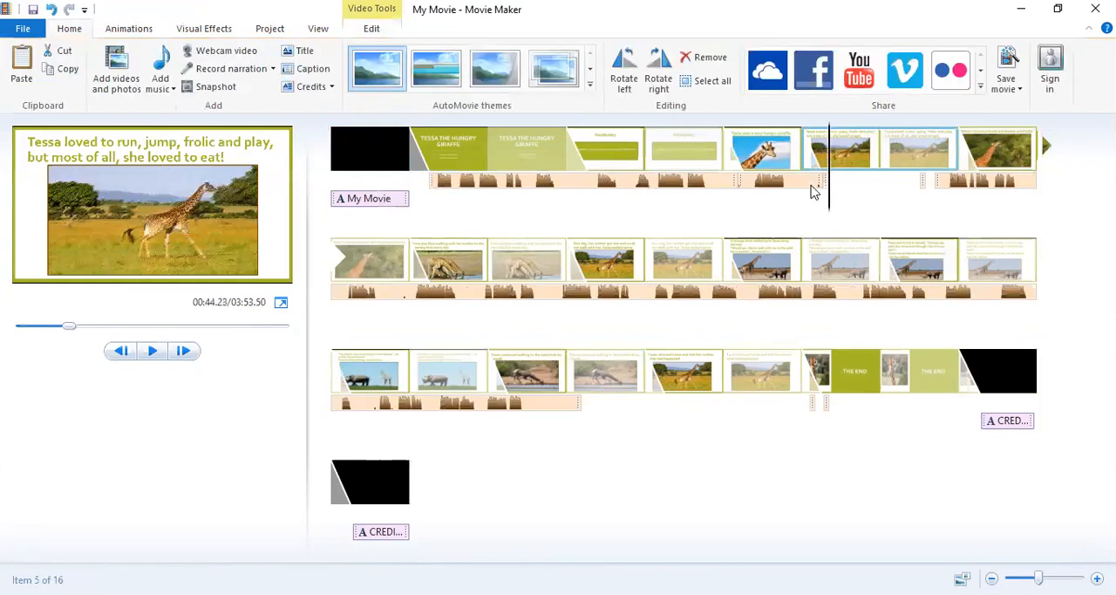
{"action": "left_click", "coordinate": [851, 189]}
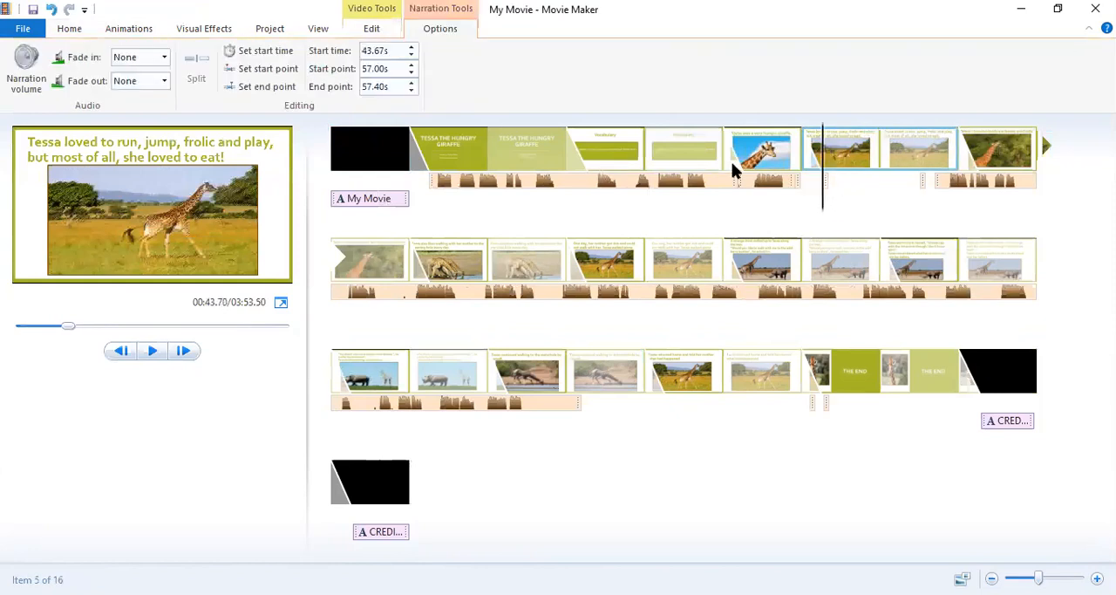
{"action": "left_click", "coordinate": [51, 11]}
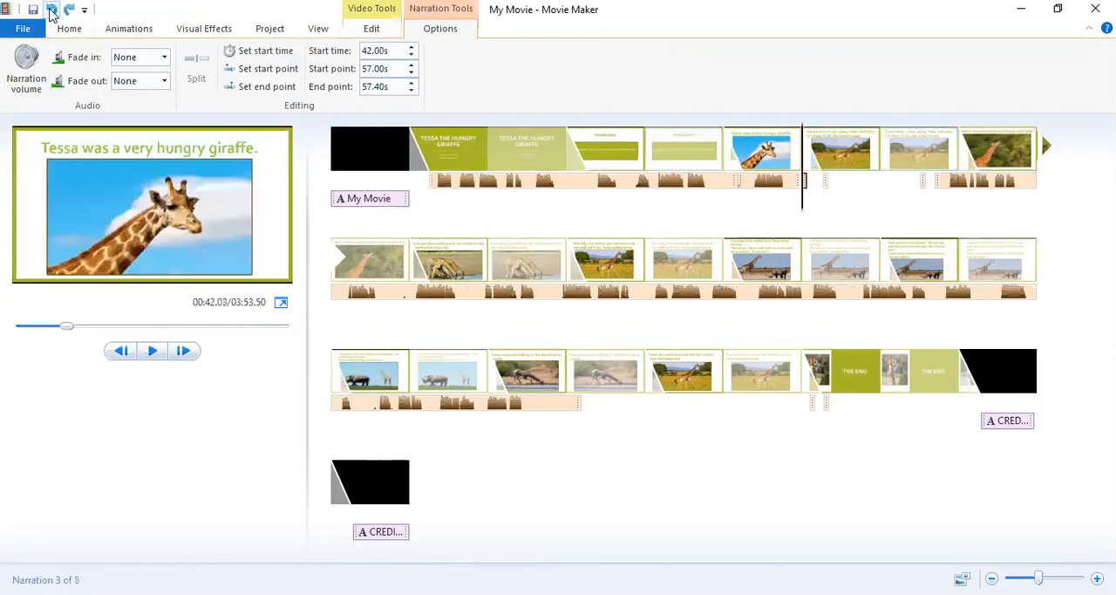
{"action": "left_click", "coordinate": [51, 11]}
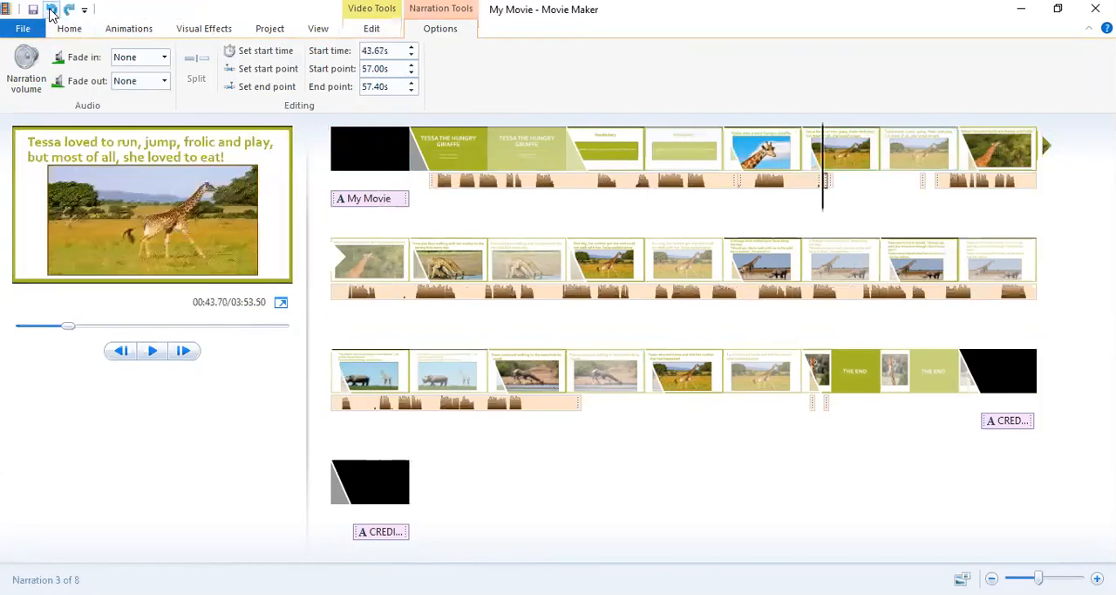
{"action": "left_click", "coordinate": [51, 11]}
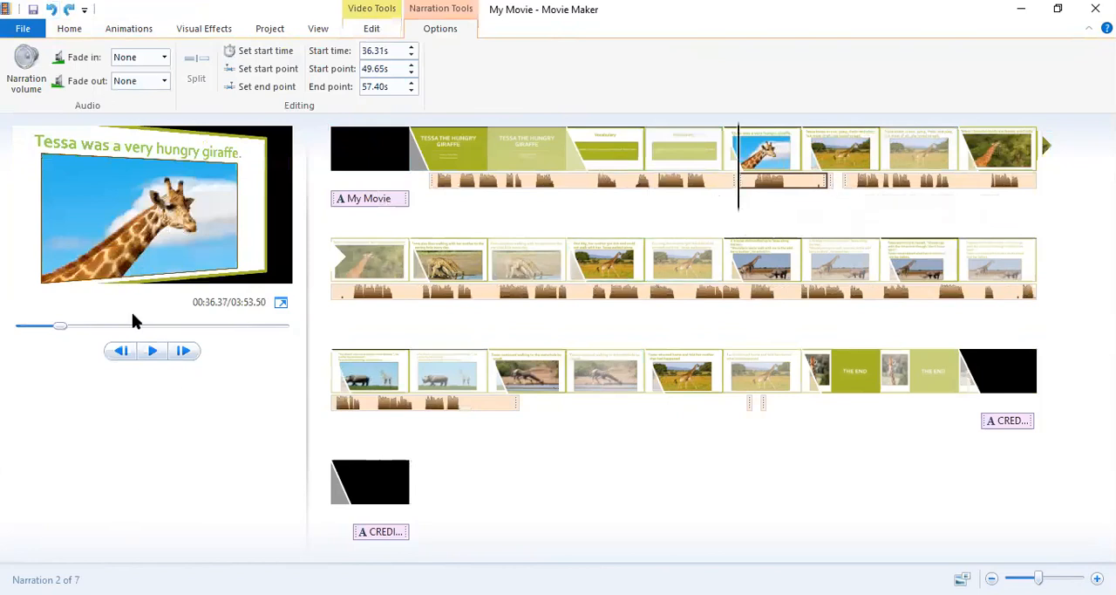
Play back the narration from about 36.4 s into the "Tessa loved to run" slide, and split it at about 43.60 s.
{"action": "left_click", "coordinate": [152, 352]}
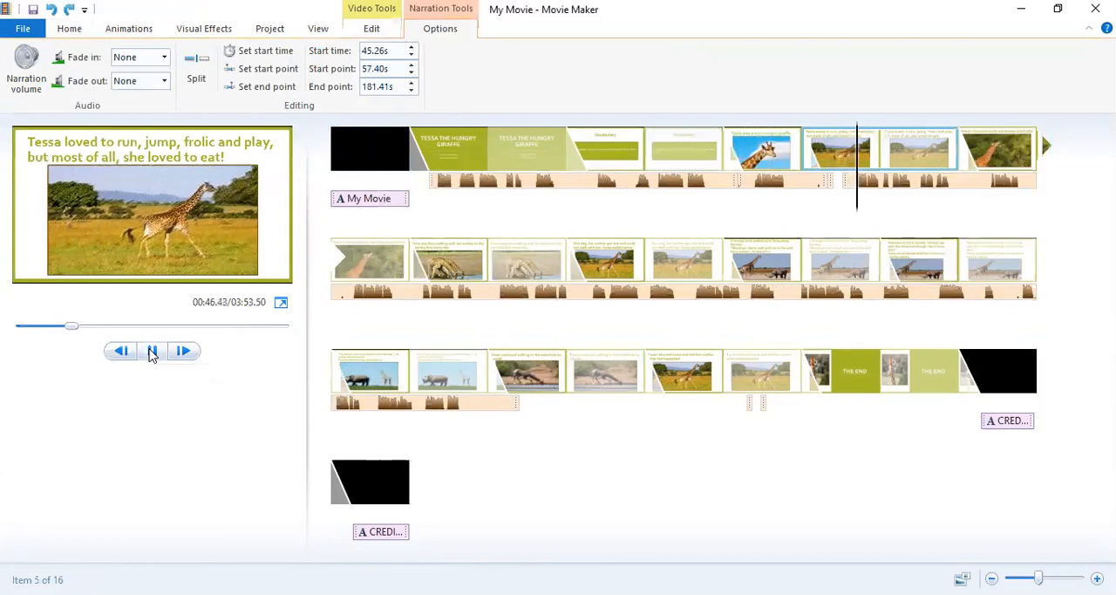
{"action": "left_click", "coordinate": [154, 350]}
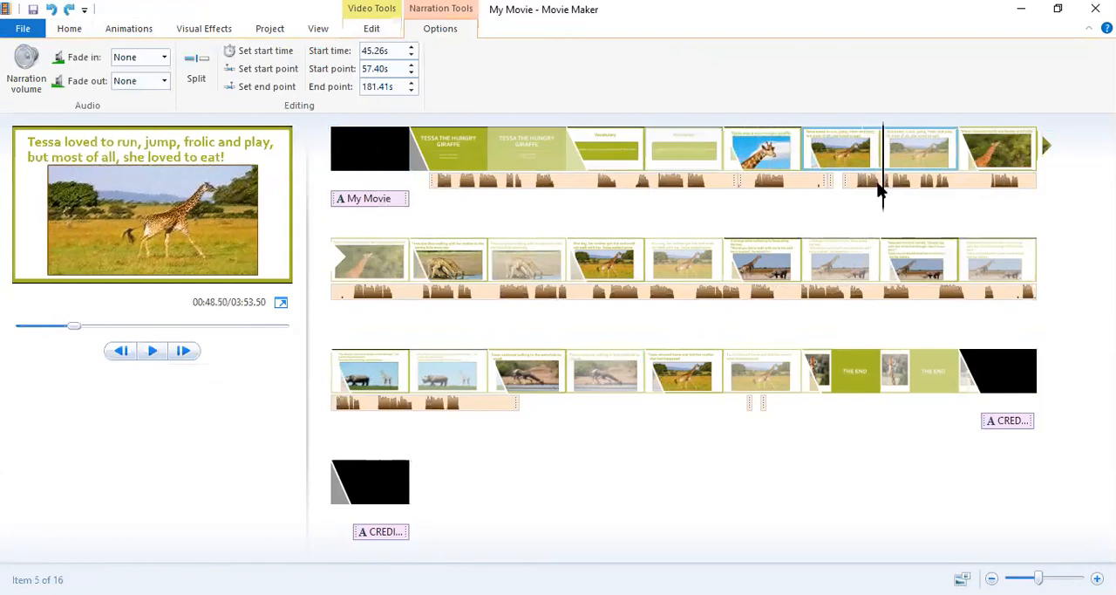
{"action": "left_click_drag", "start_coordinate": [884, 209], "coordinate": [817, 217]}
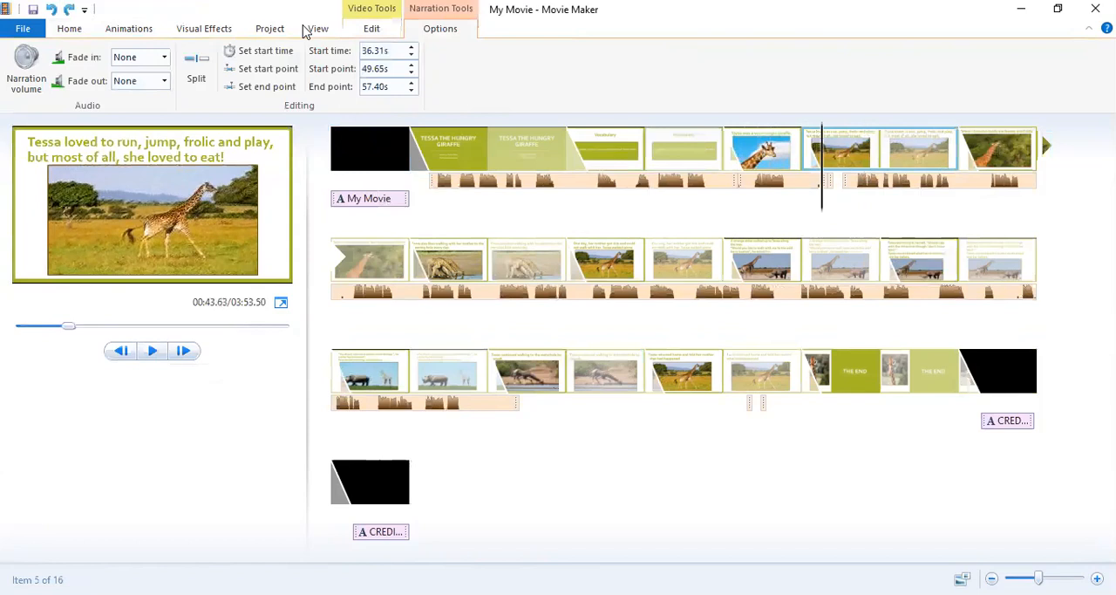
{"action": "left_click", "coordinate": [188, 73]}
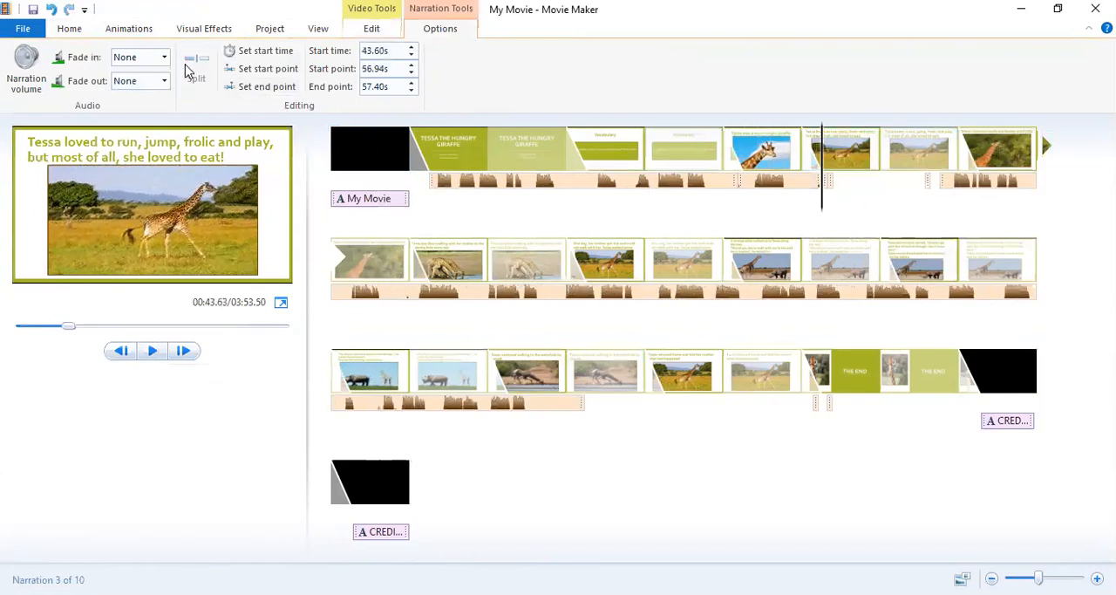
Remove the short leftover narration fragment at about 44.60 s on the "Tessa loved to run" slide.
{"action": "left_click", "coordinate": [842, 184]}
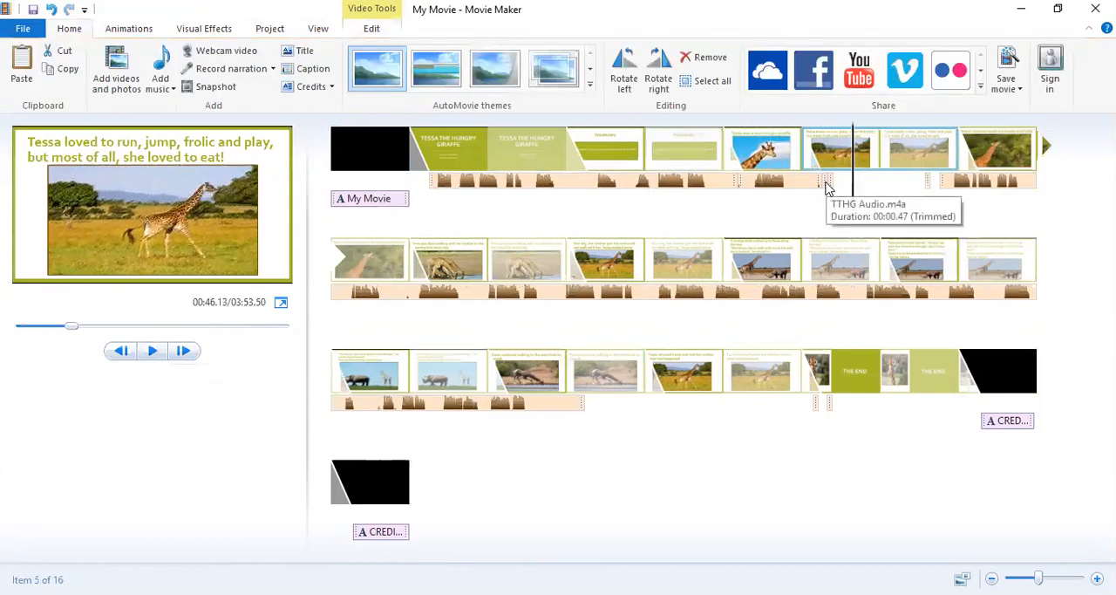
{"action": "left_click", "coordinate": [826, 188]}
{"action": "left_click_drag", "start_coordinate": [826, 188], "coordinate": [910, 191]}
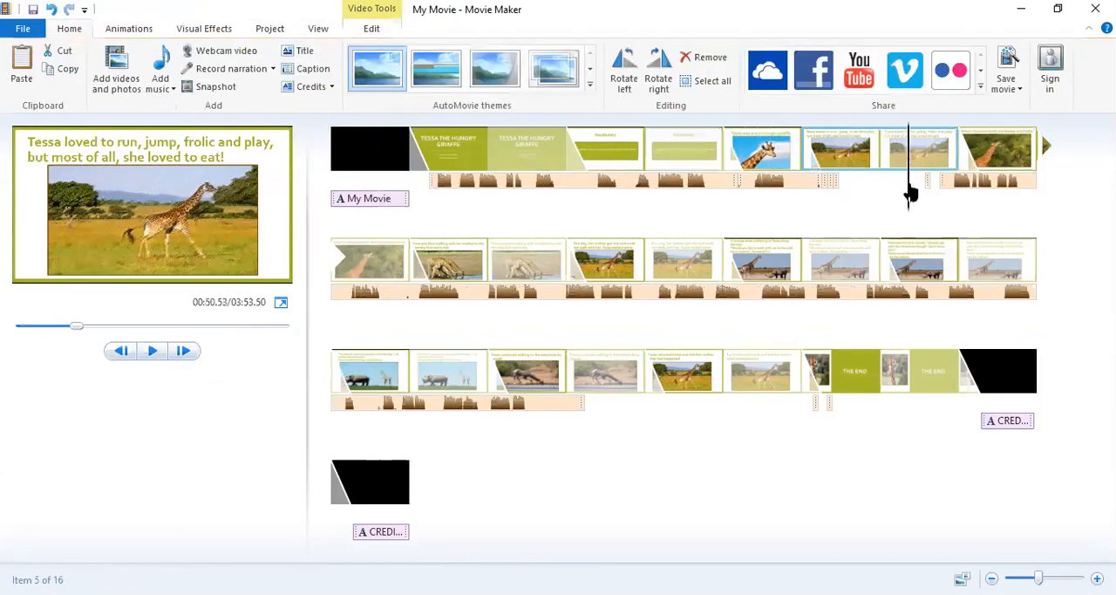
{"action": "left_click", "coordinate": [826, 182]}
{"action": "left_click", "coordinate": [834, 183]}
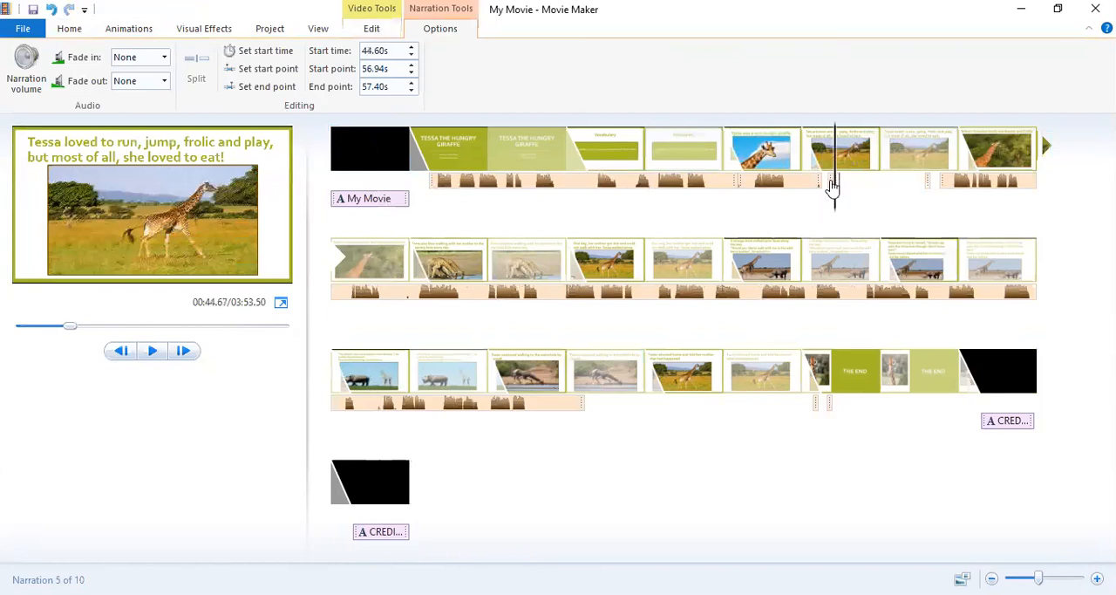
{"action": "right_click", "coordinate": [833, 185]}
{"action": "left_click", "coordinate": [875, 265]}
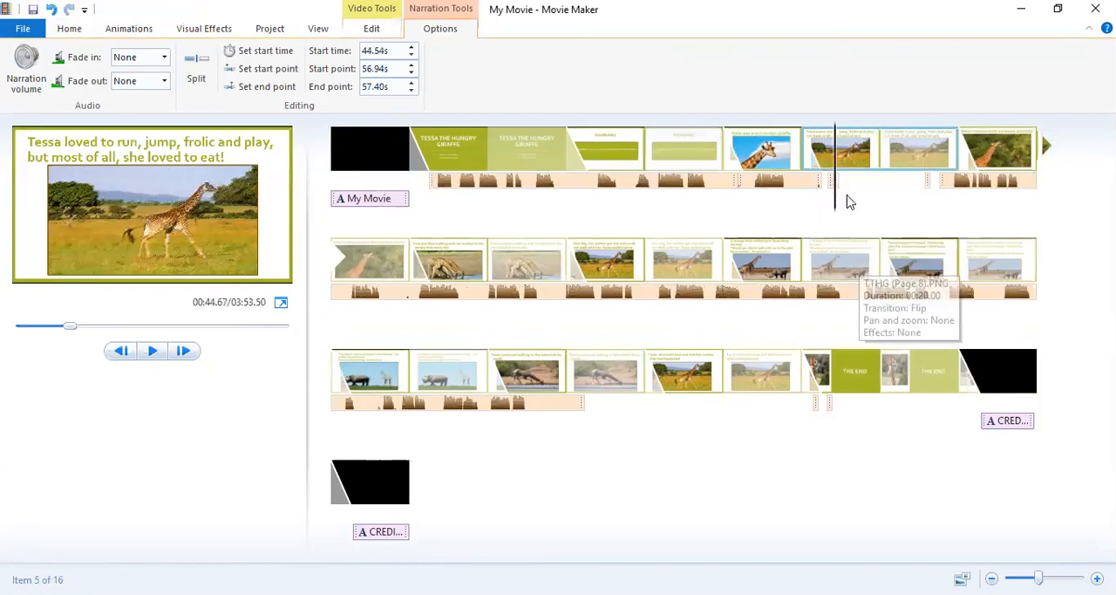
Remove the two remaining short narration fragments at about 44.07 s and 44.54 s.
{"action": "left_click", "coordinate": [830, 184]}
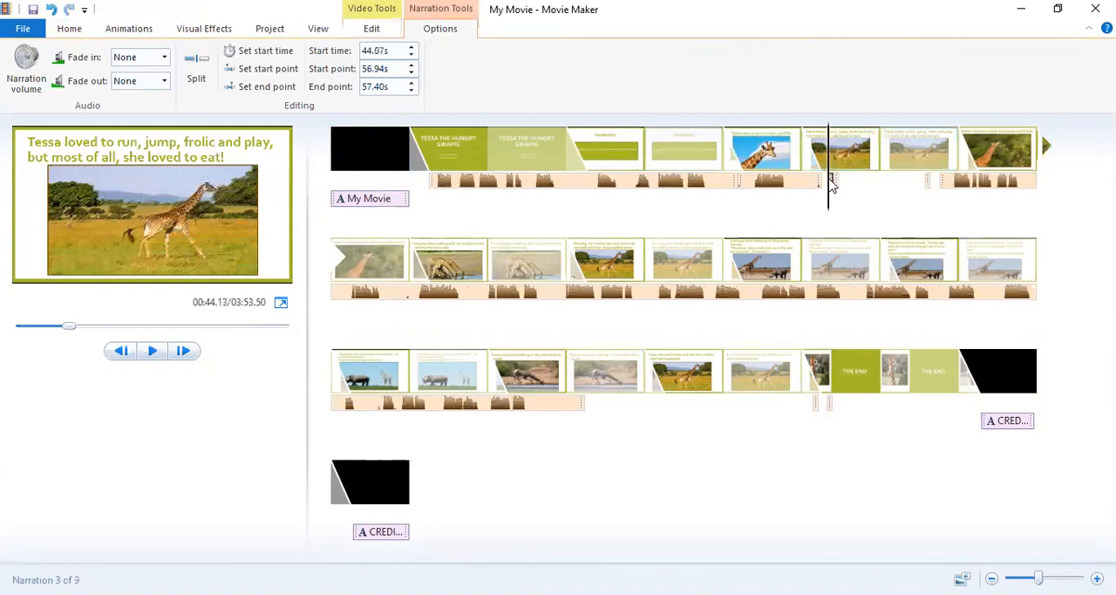
{"action": "right_click", "coordinate": [831, 183]}
{"action": "left_click", "coordinate": [874, 265]}
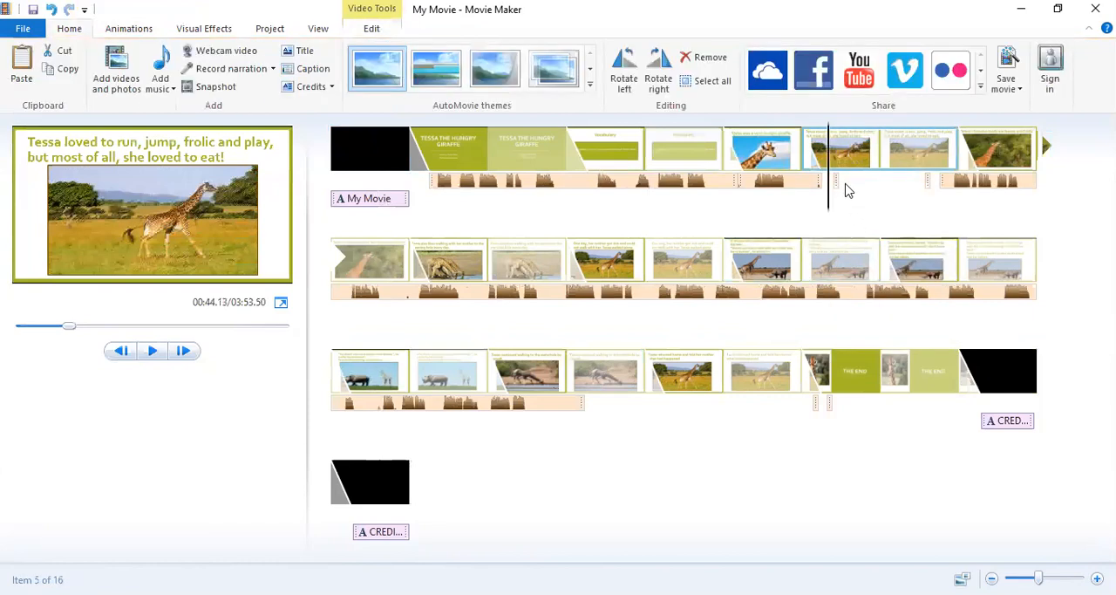
{"action": "left_click", "coordinate": [837, 185]}
{"action": "right_click", "coordinate": [836, 184]}
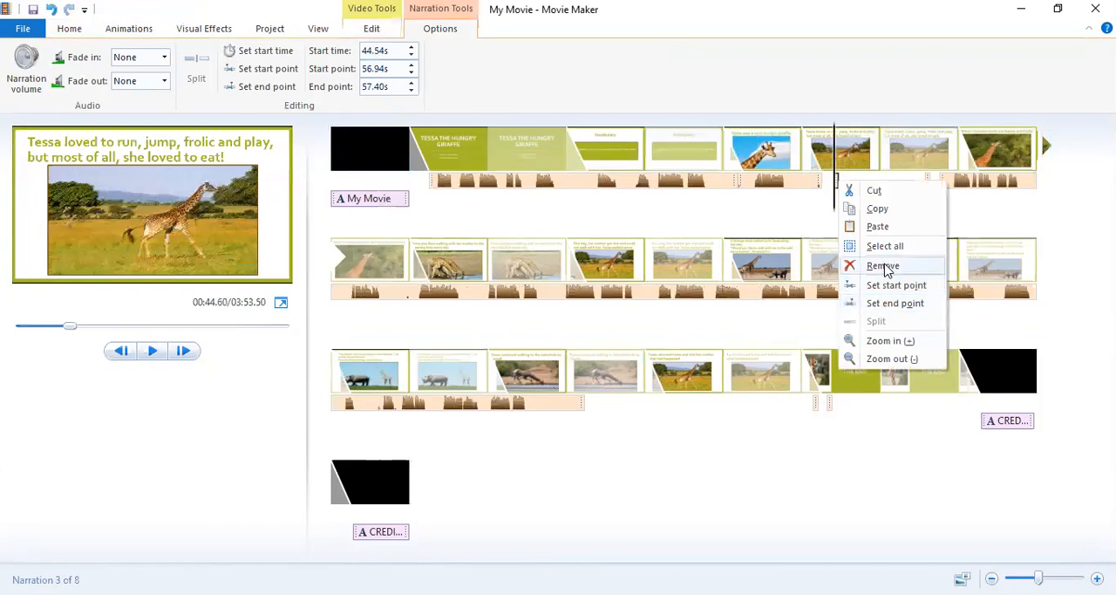
{"action": "left_click", "coordinate": [883, 266]}
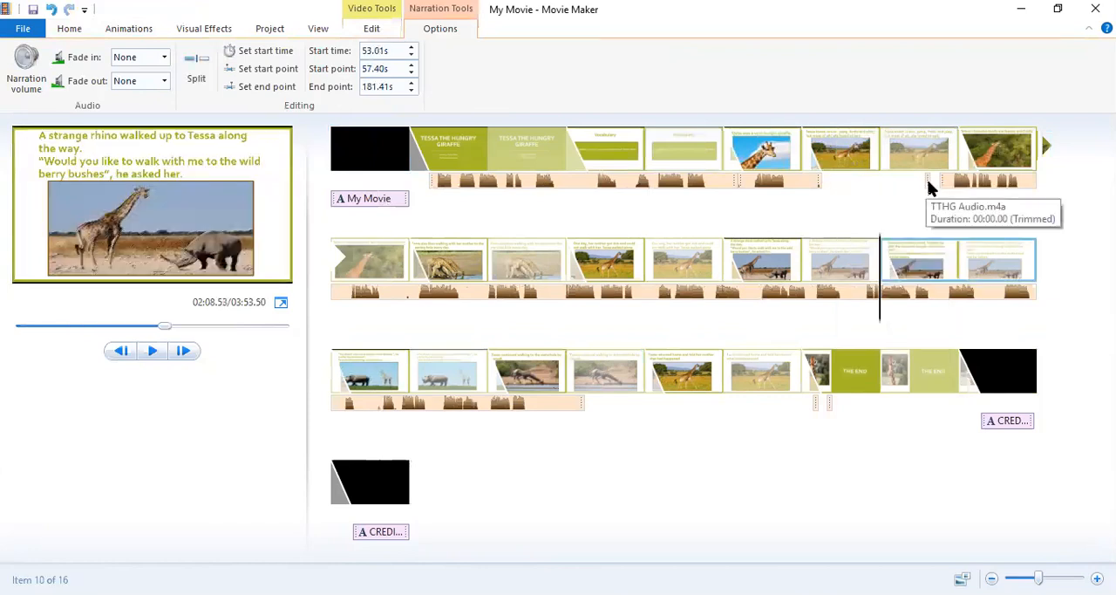
Move the stray narration fragment before the long later narration to the "The End" slide, starting at about 206.55 s.
{"action": "left_click", "coordinate": [929, 192]}
{"action": "left_click", "coordinate": [864, 414]}
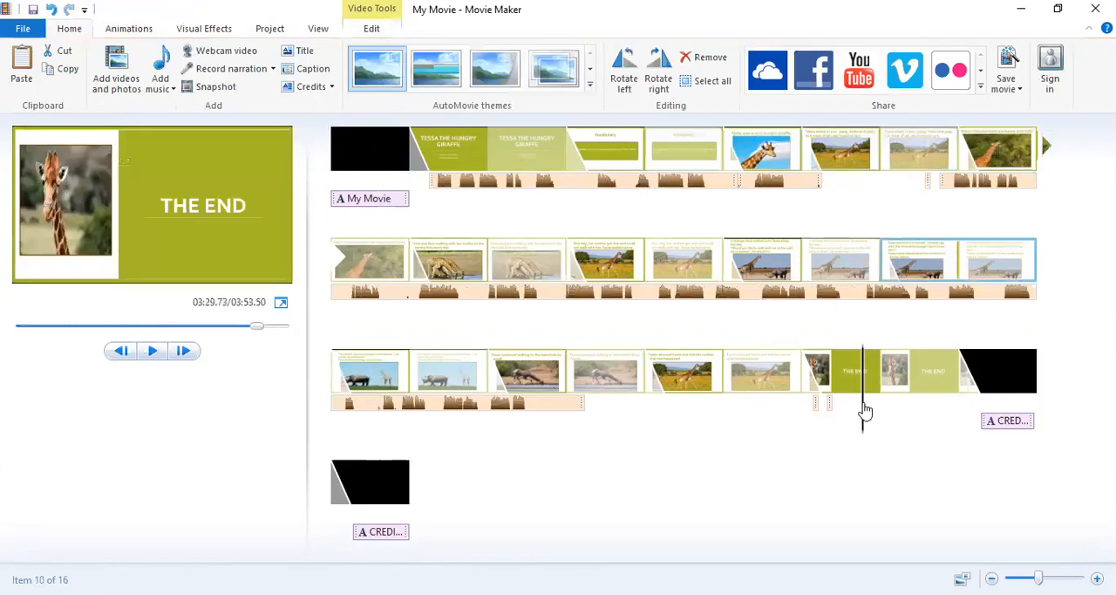
{"action": "left_click", "coordinate": [930, 190]}
{"action": "left_click", "coordinate": [855, 404]}
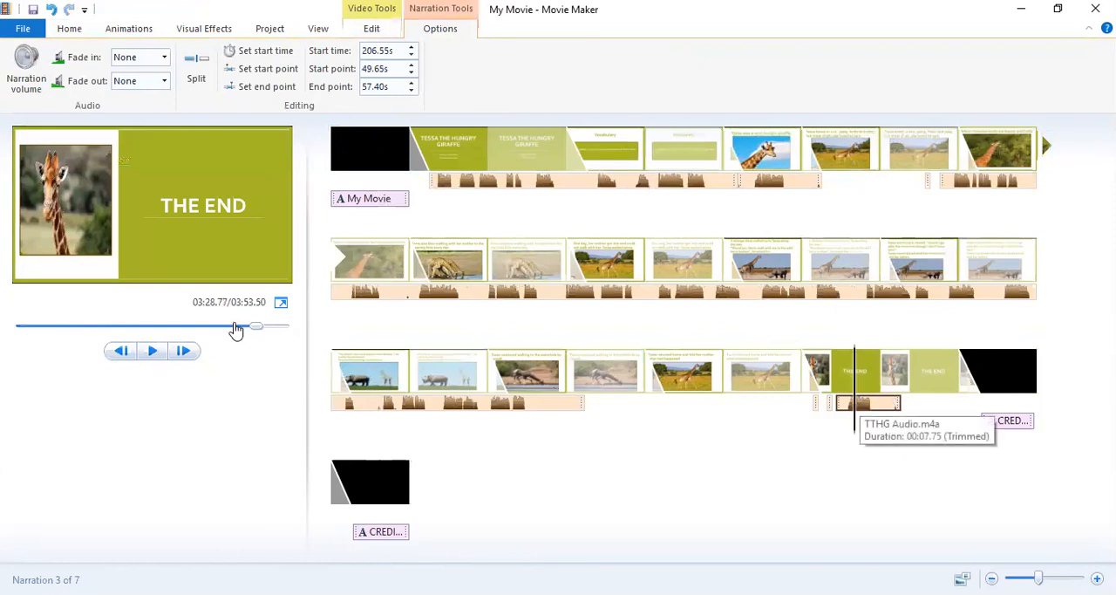
Play back the fragment on the "The End" slide and the "very hungry giraffe" narration to compare their content.
{"action": "left_click", "coordinate": [156, 351]}
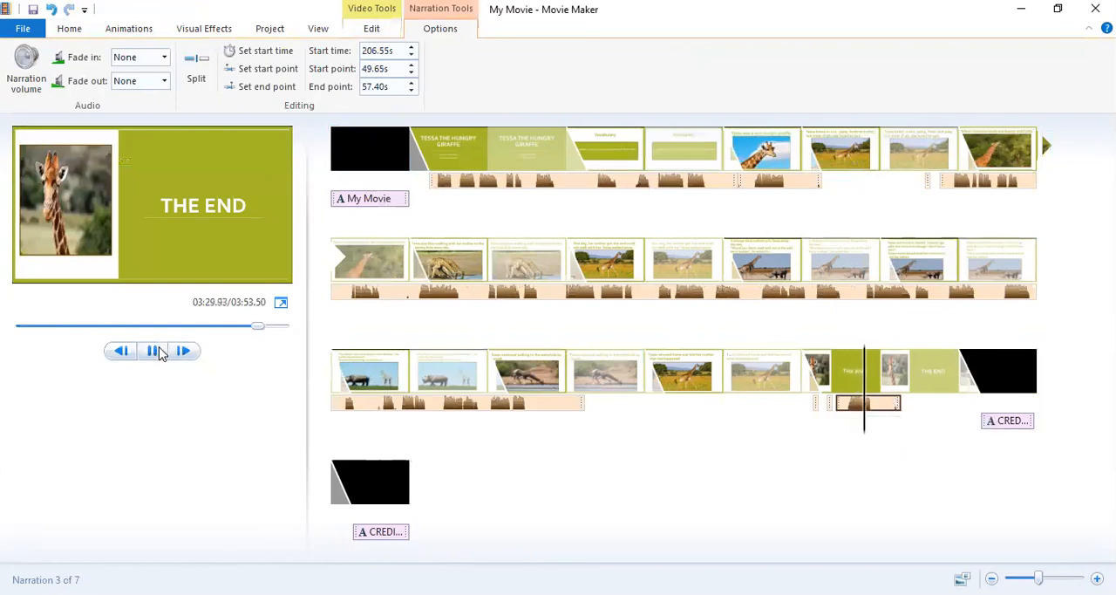
{"action": "left_click", "coordinate": [154, 350]}
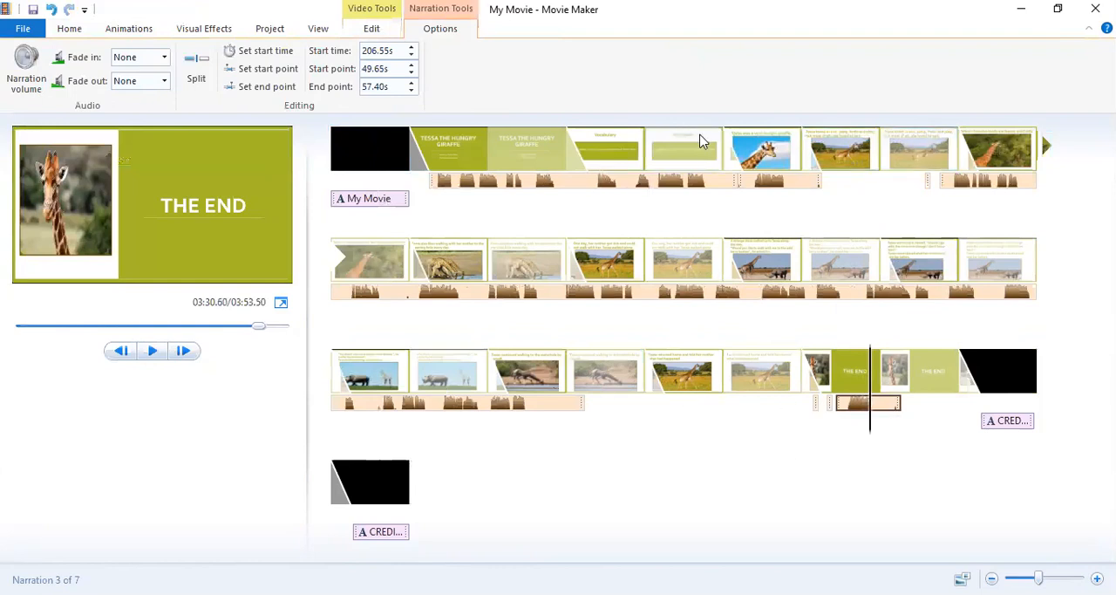
{"action": "left_click", "coordinate": [758, 185]}
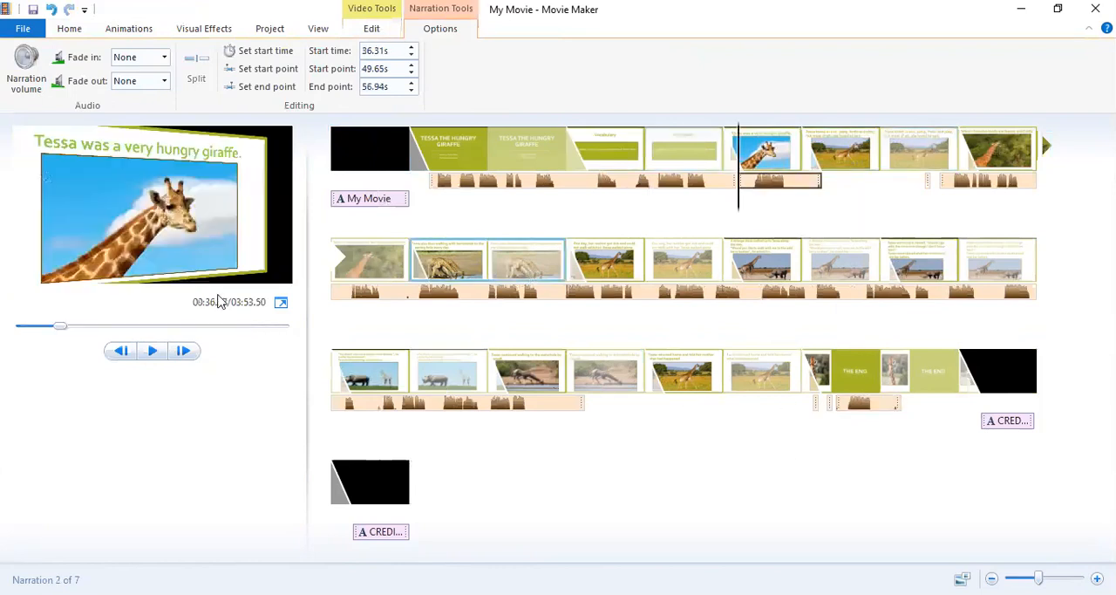
{"action": "left_click", "coordinate": [146, 354]}
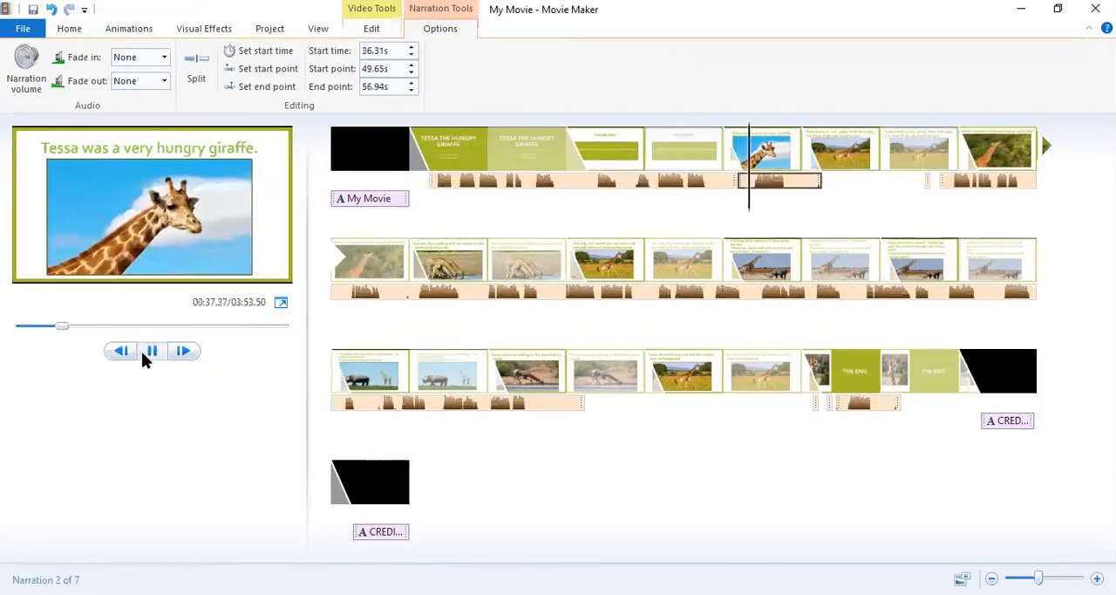
{"action": "left_click", "coordinate": [144, 354]}
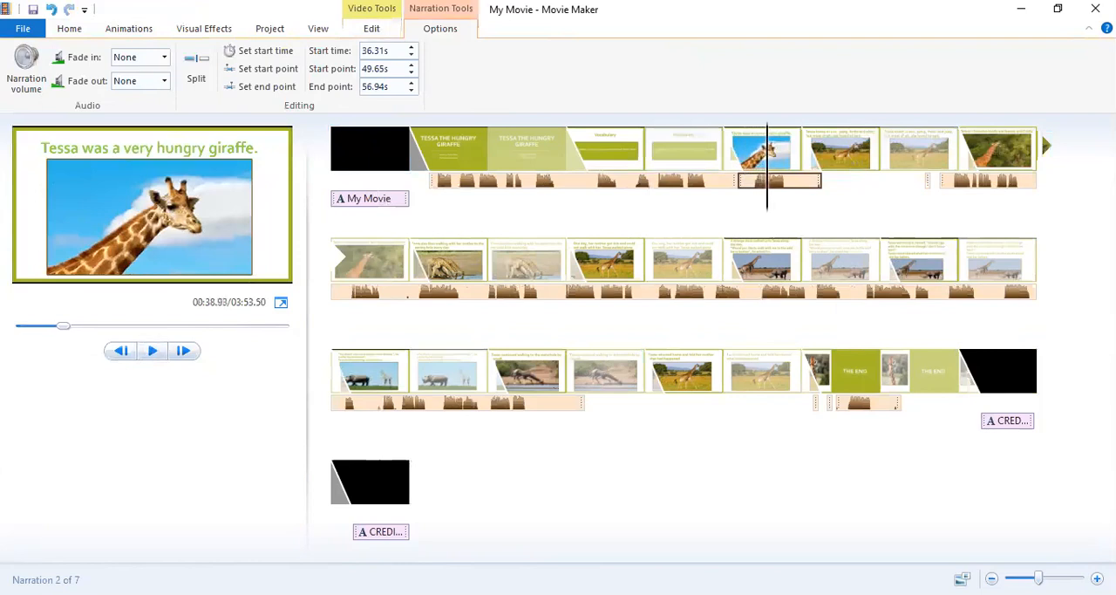
Remove the narration fragment that starts at about 206.55 s on the "The End" slide.
{"action": "left_click", "coordinate": [858, 406]}
{"action": "right_click", "coordinate": [858, 403]}
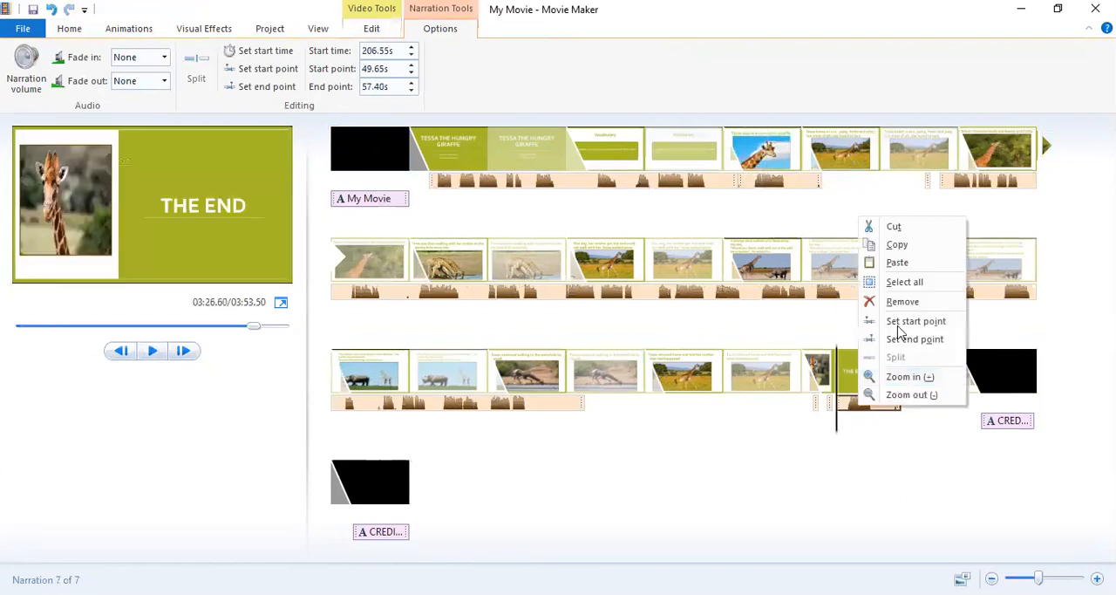
{"action": "left_click", "coordinate": [896, 303]}
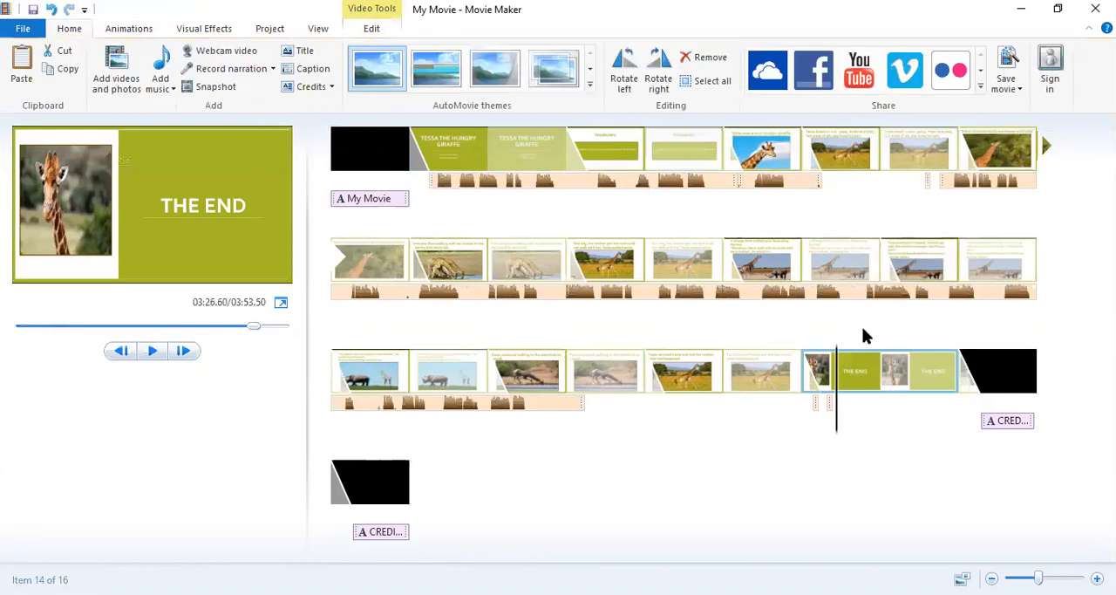
Remove the two remaining short narration fragments at about 205.48 s and 203.84 s under the "The End" slide.
{"action": "left_click", "coordinate": [828, 402]}
{"action": "right_click", "coordinate": [828, 401]}
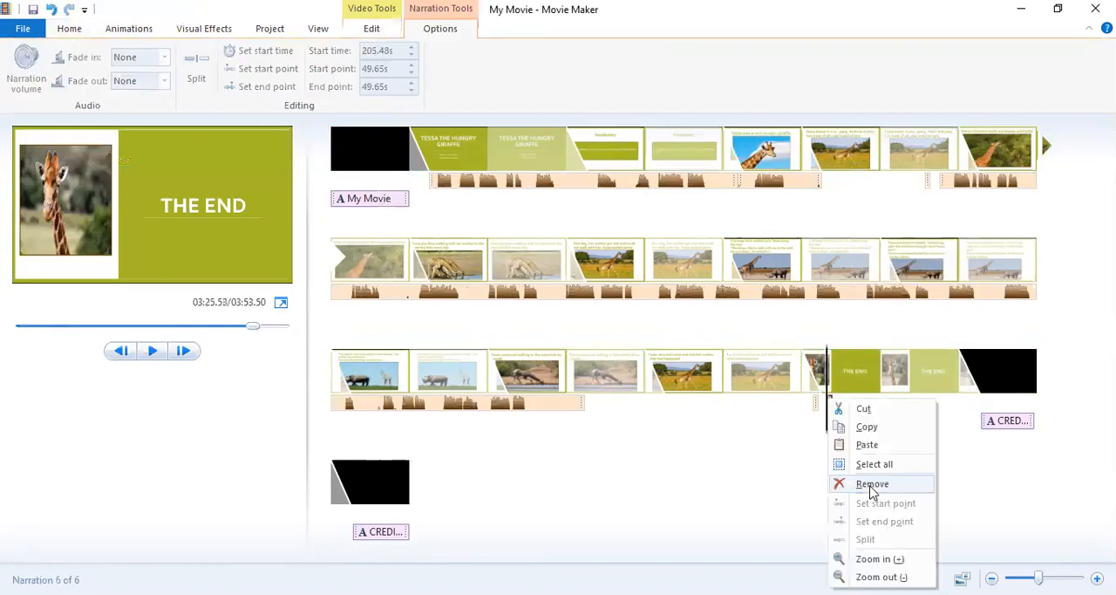
{"action": "left_click", "coordinate": [871, 484]}
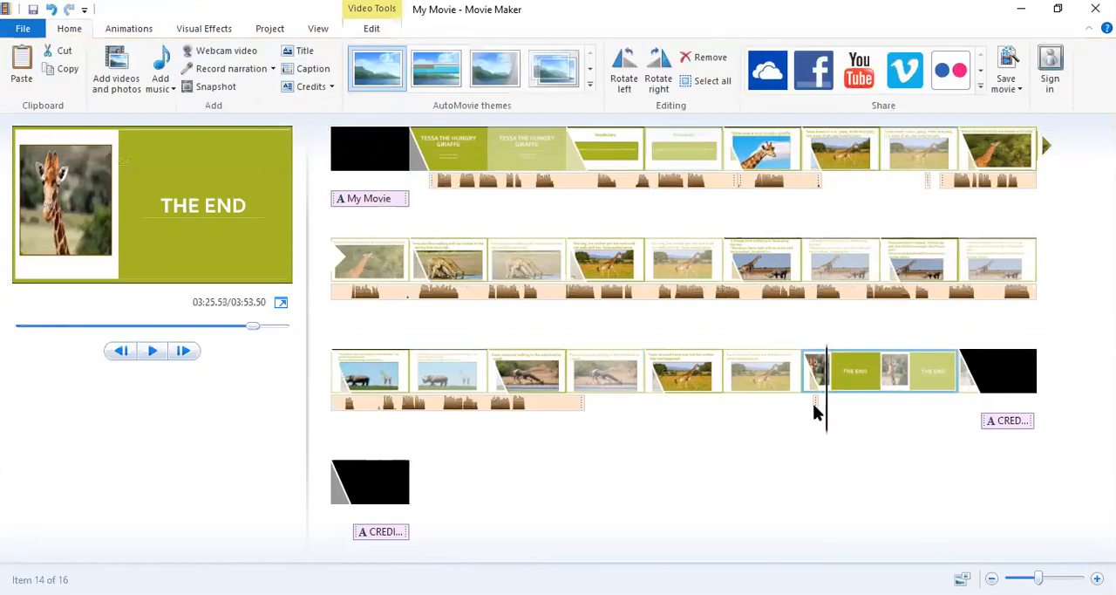
{"action": "left_click", "coordinate": [816, 404]}
{"action": "right_click", "coordinate": [815, 406]}
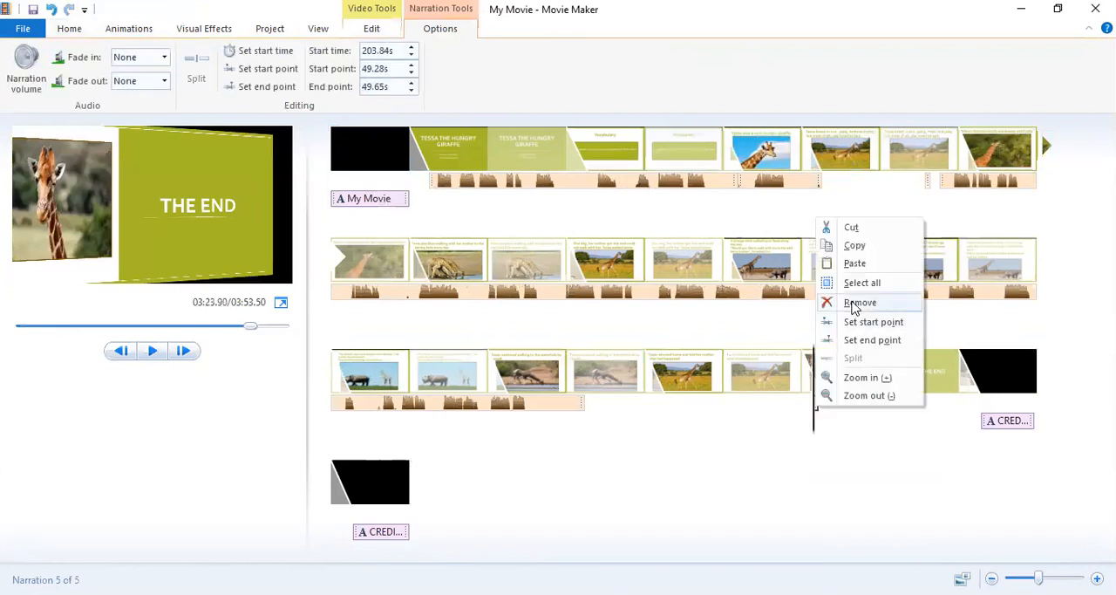
{"action": "left_click", "coordinate": [858, 303]}
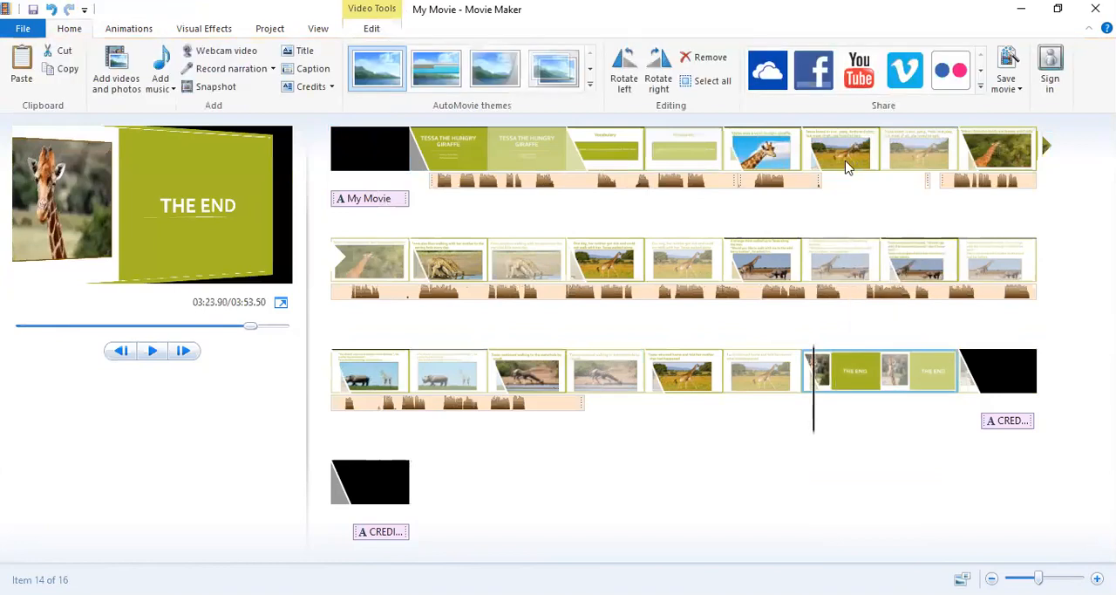
Remove the "The End" slide and the short narration fragment at about 51.83 s on the "Tessa loved to run" slide.
{"action": "right_click", "coordinate": [928, 181]}
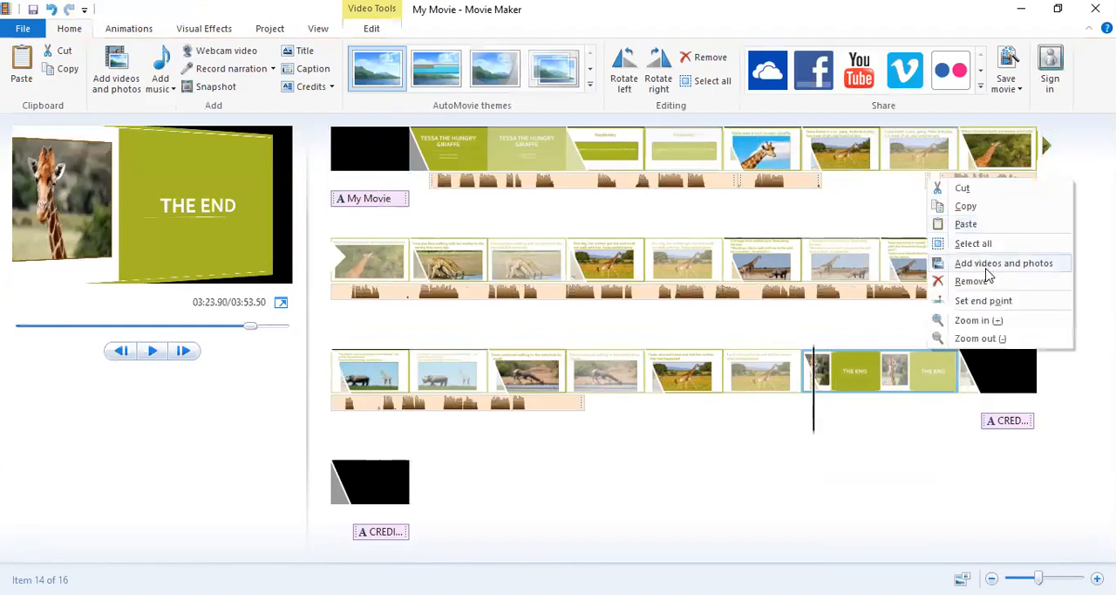
{"action": "left_click", "coordinate": [971, 282]}
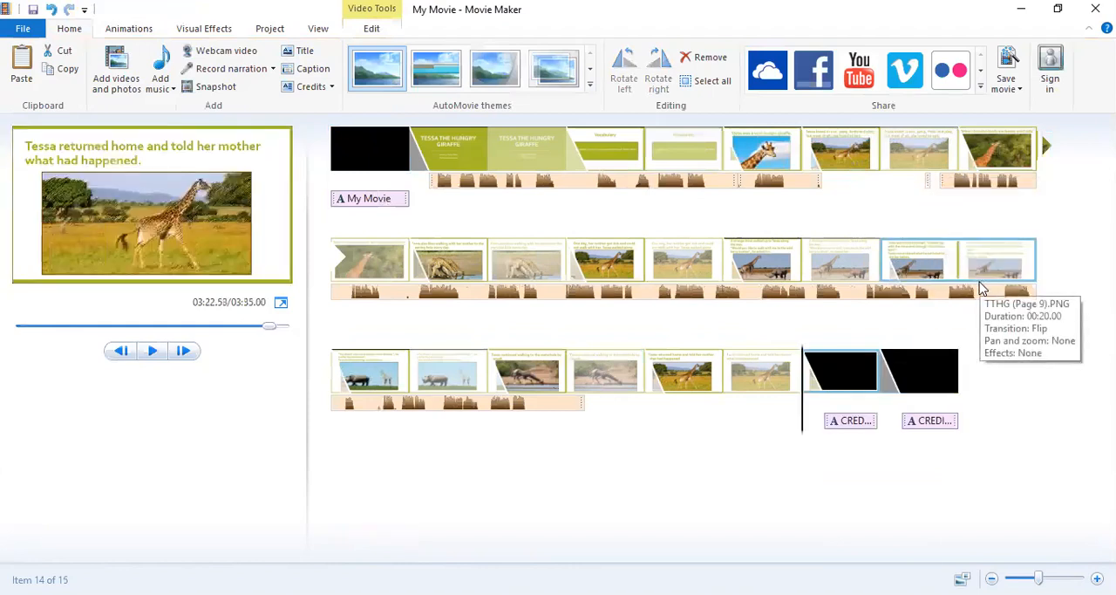
{"action": "left_click", "coordinate": [927, 183]}
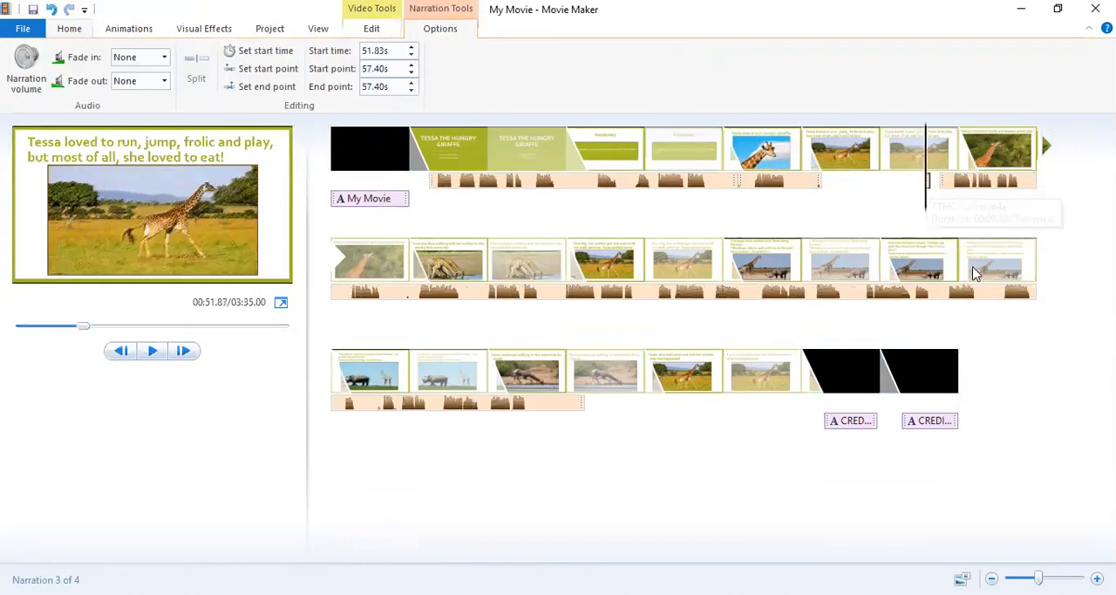
{"action": "key", "text": "shift+F10"}
{"action": "left_click", "coordinate": [973, 271]}
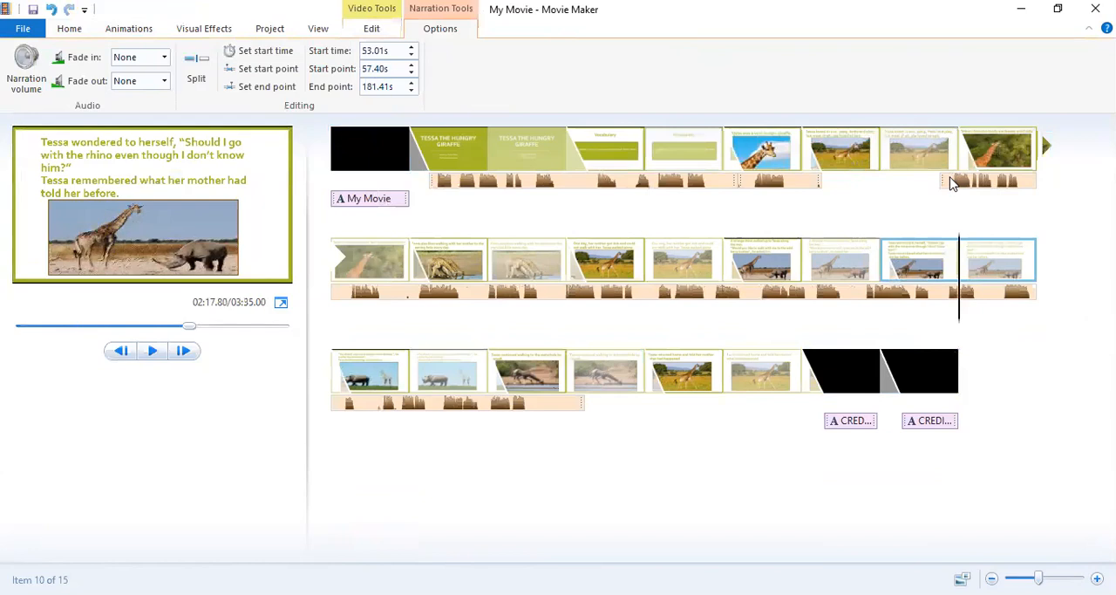
Move the long narration earlier to start at about 43.56 s, right behind the "very hungry giraffe" narration.
{"action": "left_click_drag", "start_coordinate": [941, 185], "coordinate": [857, 181]}
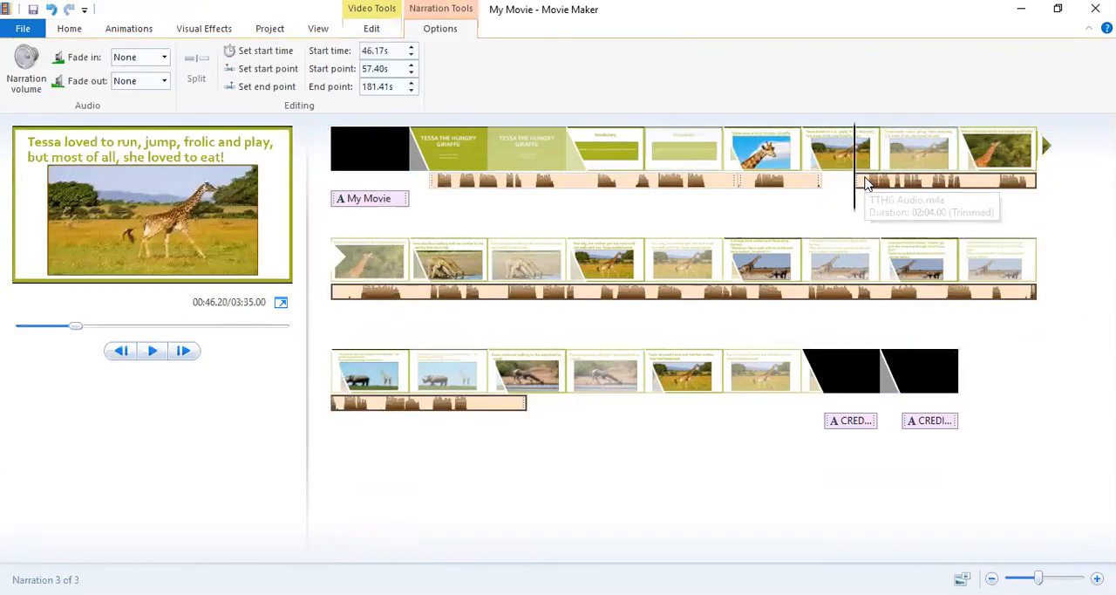
{"action": "left_click_drag", "start_coordinate": [866, 183], "coordinate": [832, 185]}
{"action": "left_click", "coordinate": [830, 191]}
{"action": "left_click", "coordinate": [836, 181]}
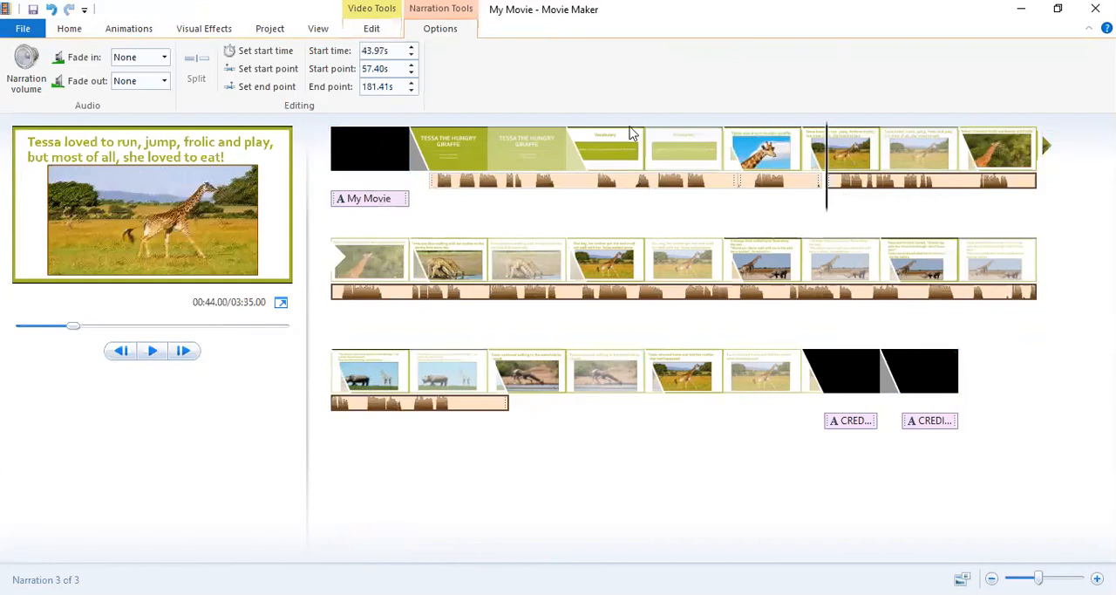
{"action": "left_click", "coordinate": [824, 179]}
{"action": "left_click", "coordinate": [775, 189]}
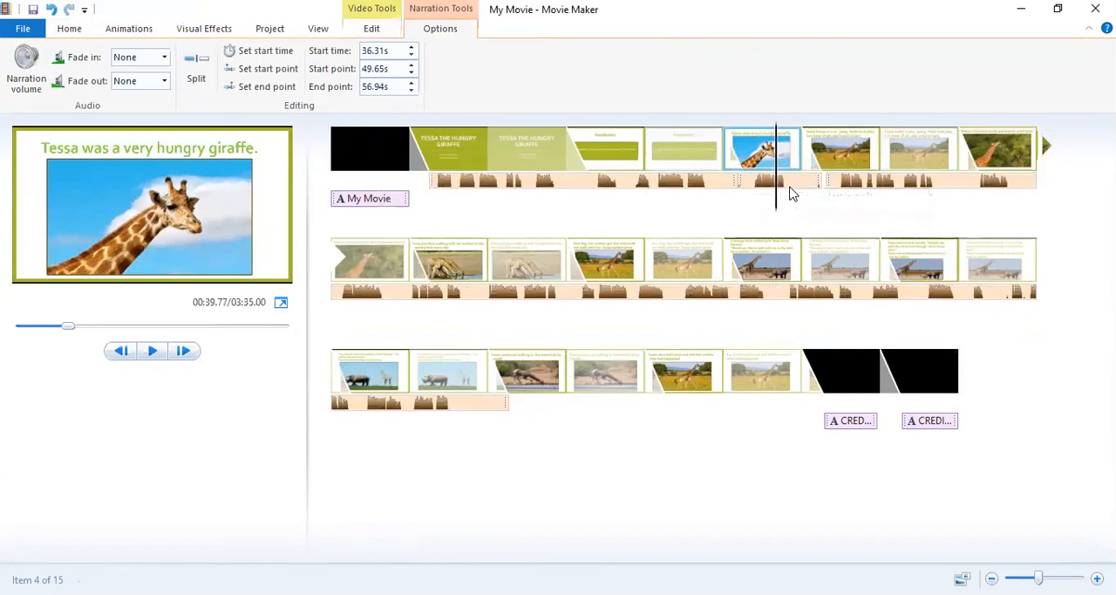
{"action": "left_click", "coordinate": [833, 183]}
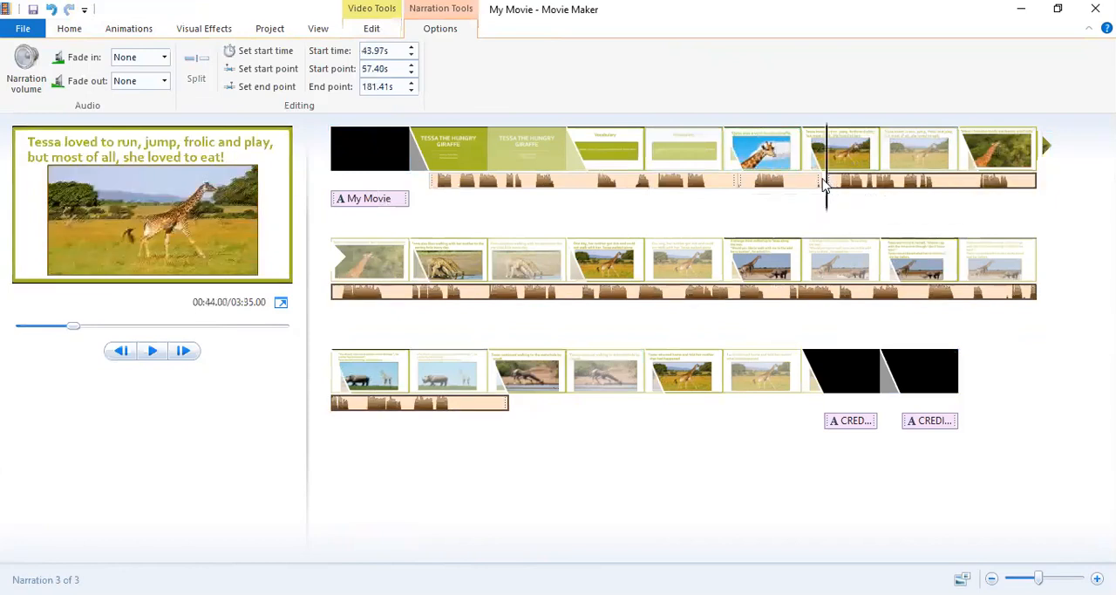
{"action": "left_click_drag", "start_coordinate": [825, 185], "coordinate": [820, 181]}
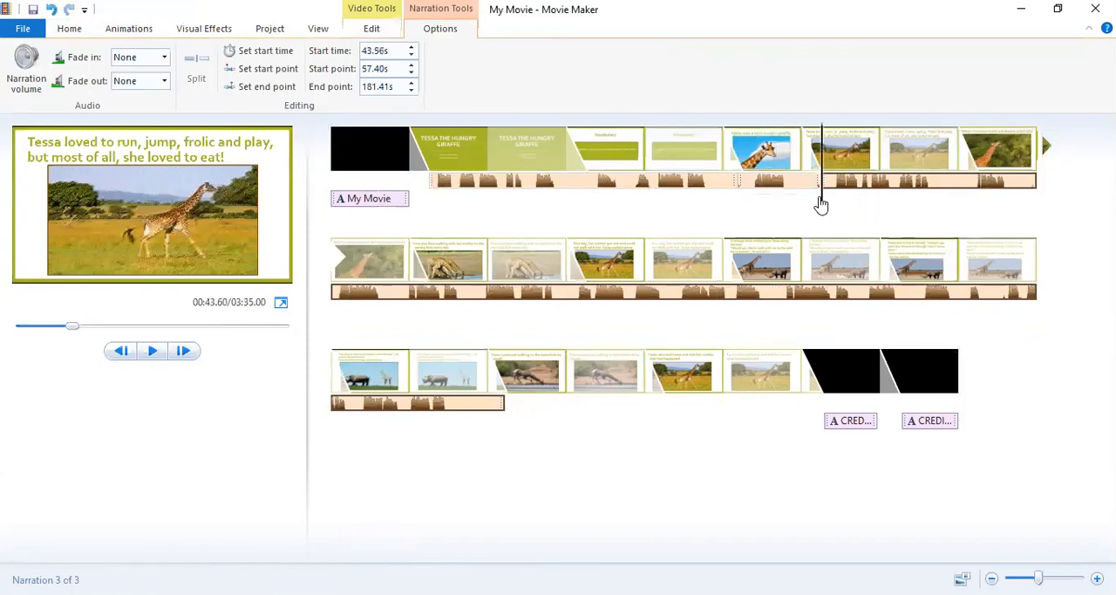
Play from the "very hungry giraffe" slide through the "Tessa loved to run" slide to check the narration timing.
{"action": "left_click_drag", "start_coordinate": [824, 204], "coordinate": [809, 209]}
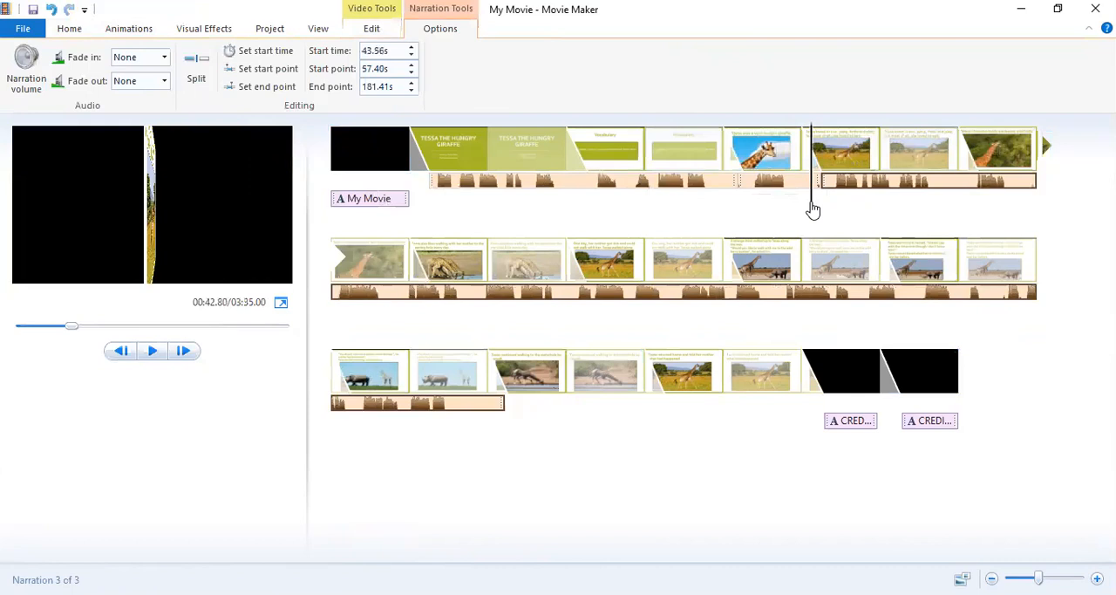
{"action": "left_click_drag", "start_coordinate": [811, 212], "coordinate": [787, 199]}
{"action": "left_click", "coordinate": [786, 199]}
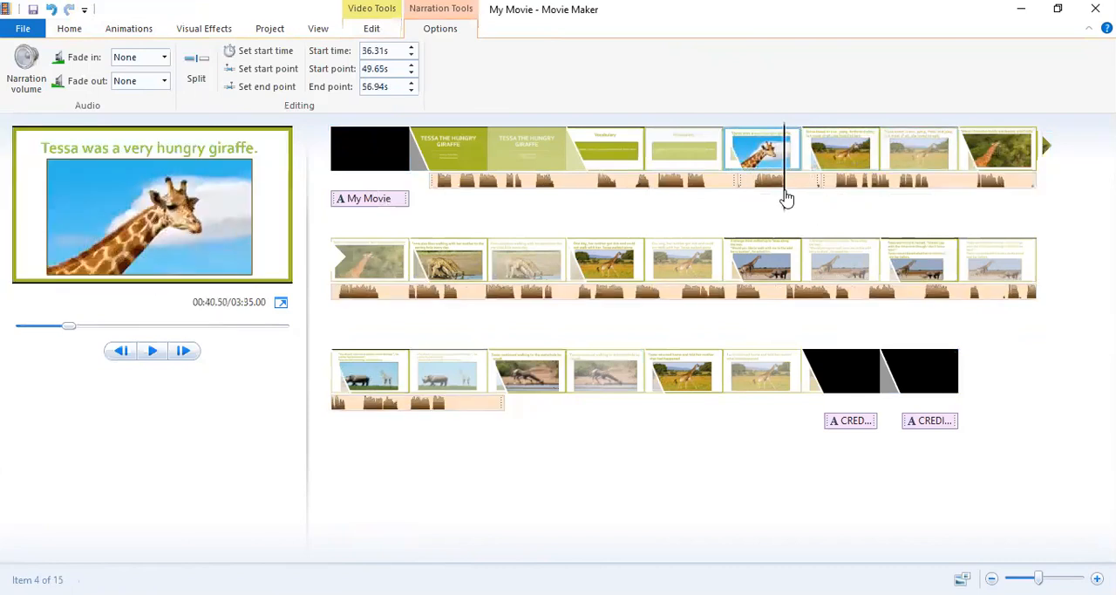
{"action": "left_click", "coordinate": [153, 352]}
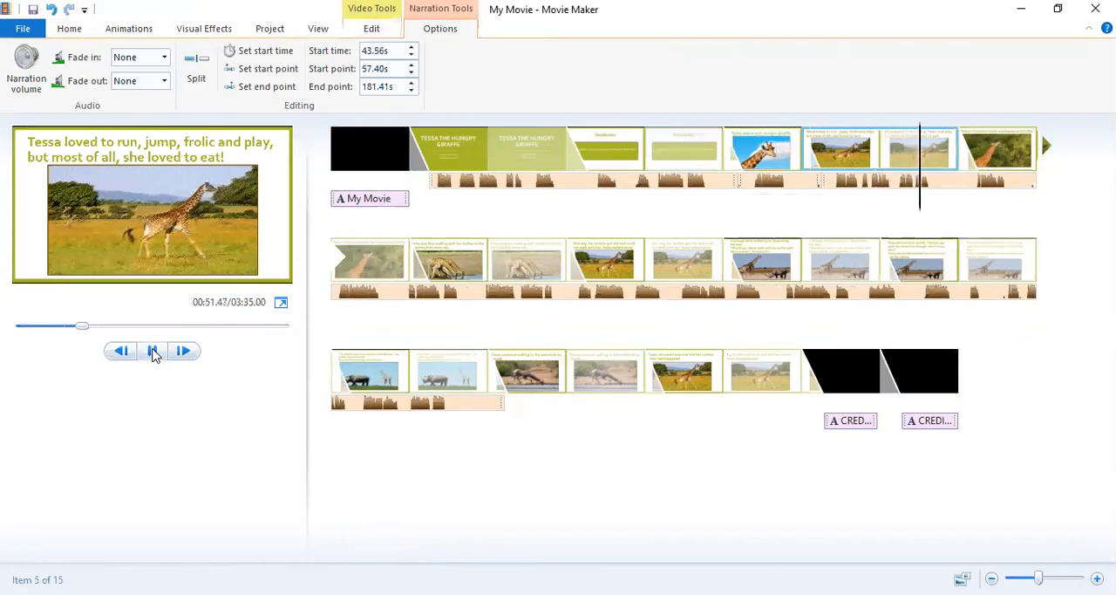
{"action": "left_click", "coordinate": [153, 353]}
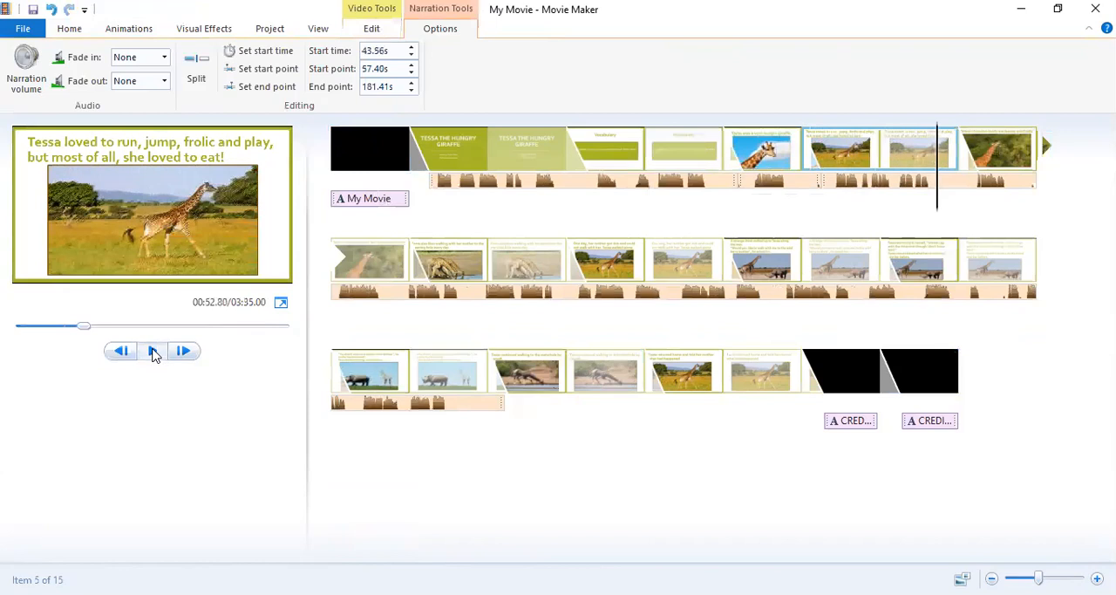
Try a 13.5-second duration for the "Tessa loved to run" slide, and undo it together with the last narration move.
{"action": "left_click", "coordinate": [947, 150]}
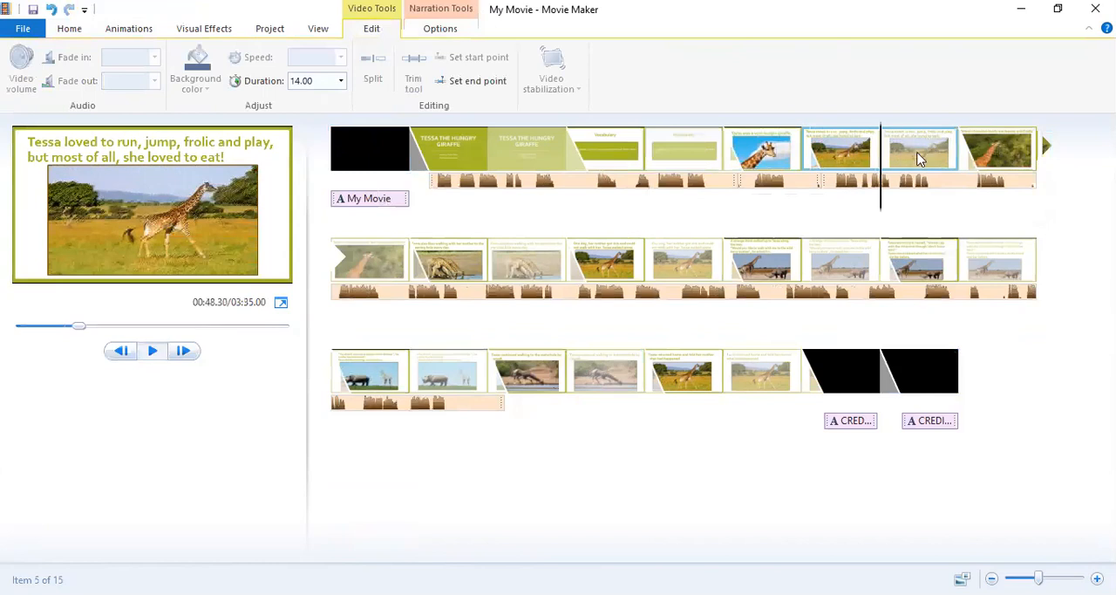
{"action": "left_click", "coordinate": [313, 80]}
{"action": "key", "text": "Return"}
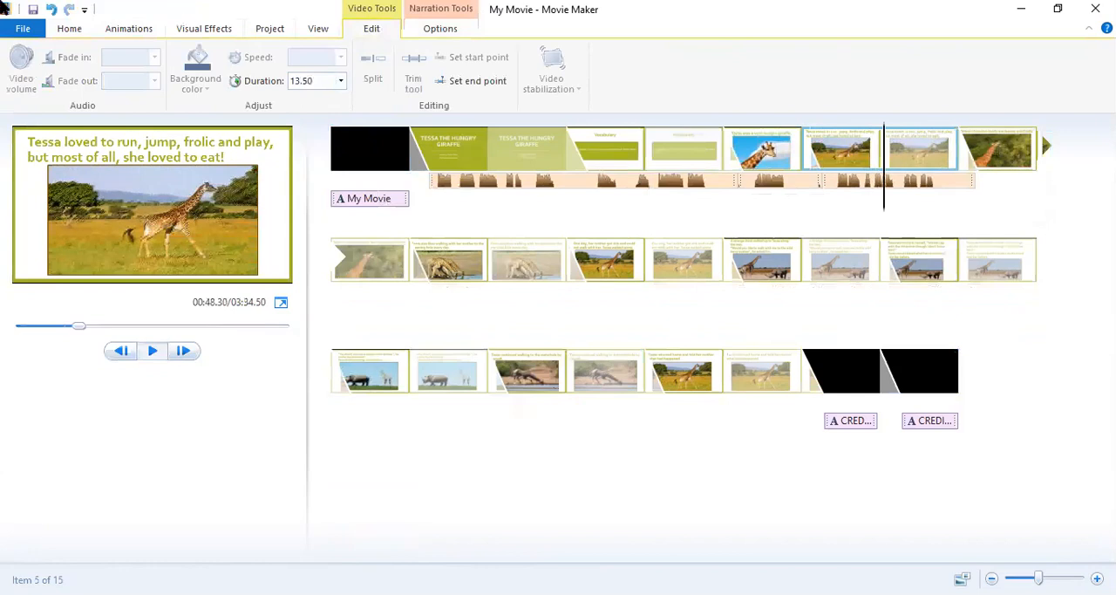
{"action": "left_click", "coordinate": [52, 9]}
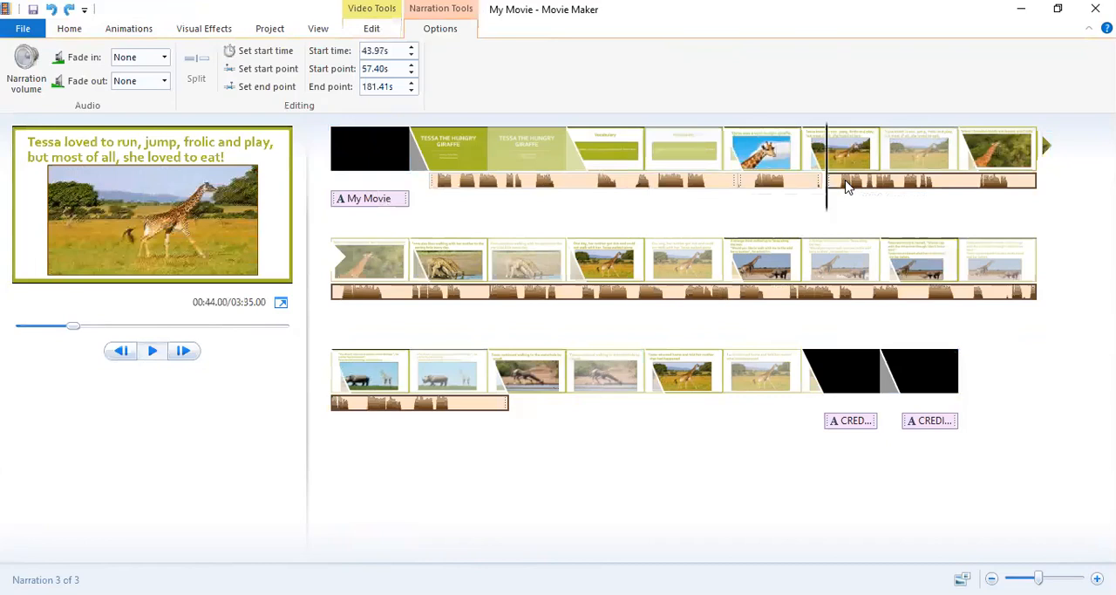
Move the long narration away to about 56.14 s and set the "Tessa loved to run" slide's duration to 13.5 seconds.
{"action": "left_click_drag", "start_coordinate": [846, 186], "coordinate": [977, 187]}
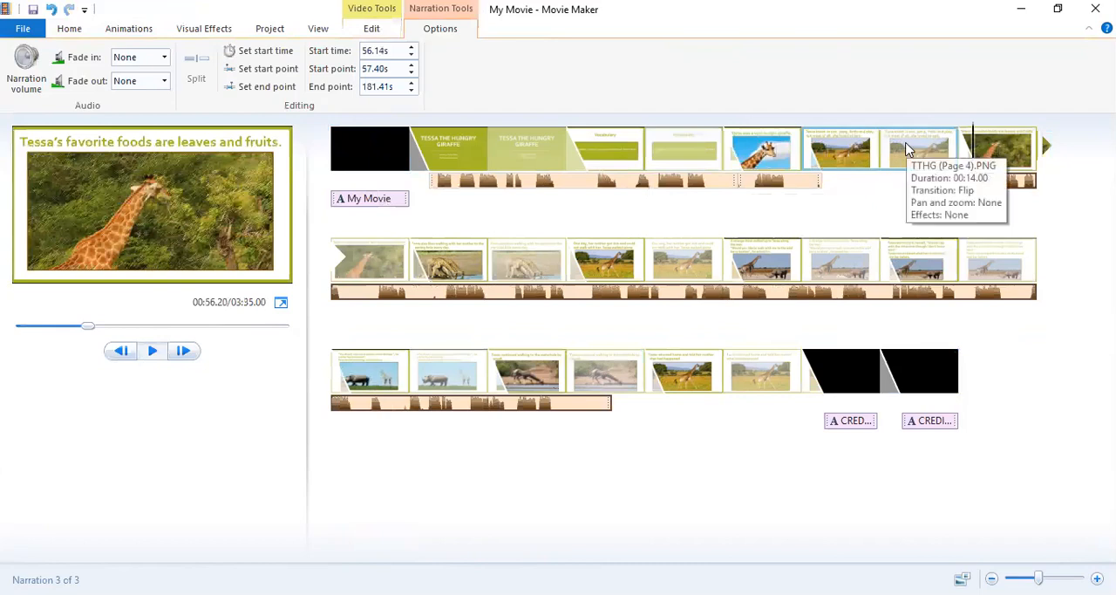
{"action": "left_click", "coordinate": [904, 157]}
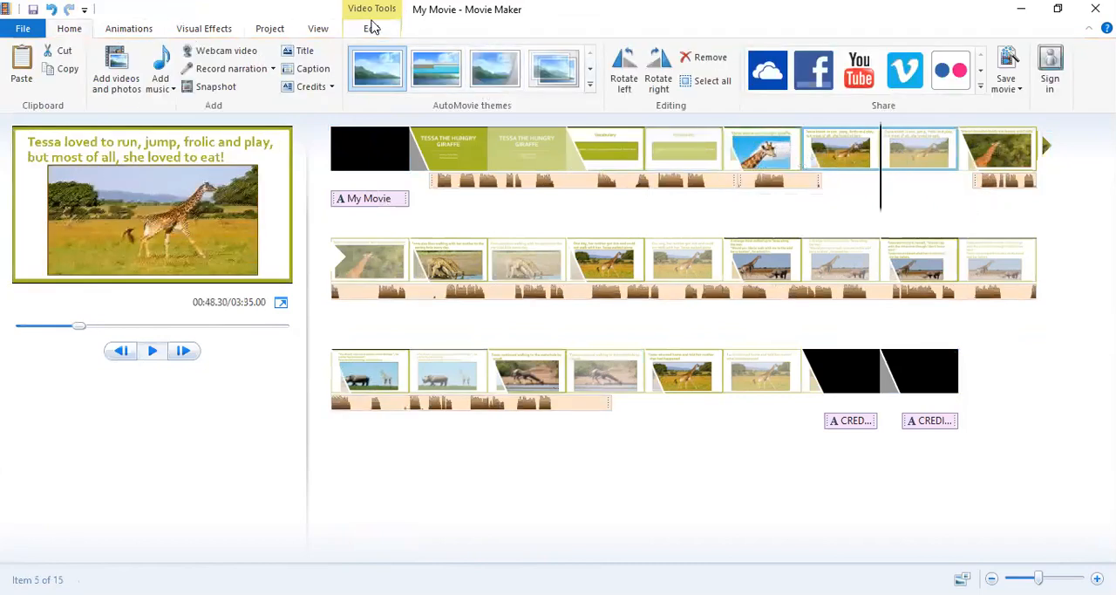
{"action": "left_click", "coordinate": [372, 27]}
{"action": "left_click", "coordinate": [321, 82]}
{"action": "type", "text": "13"}
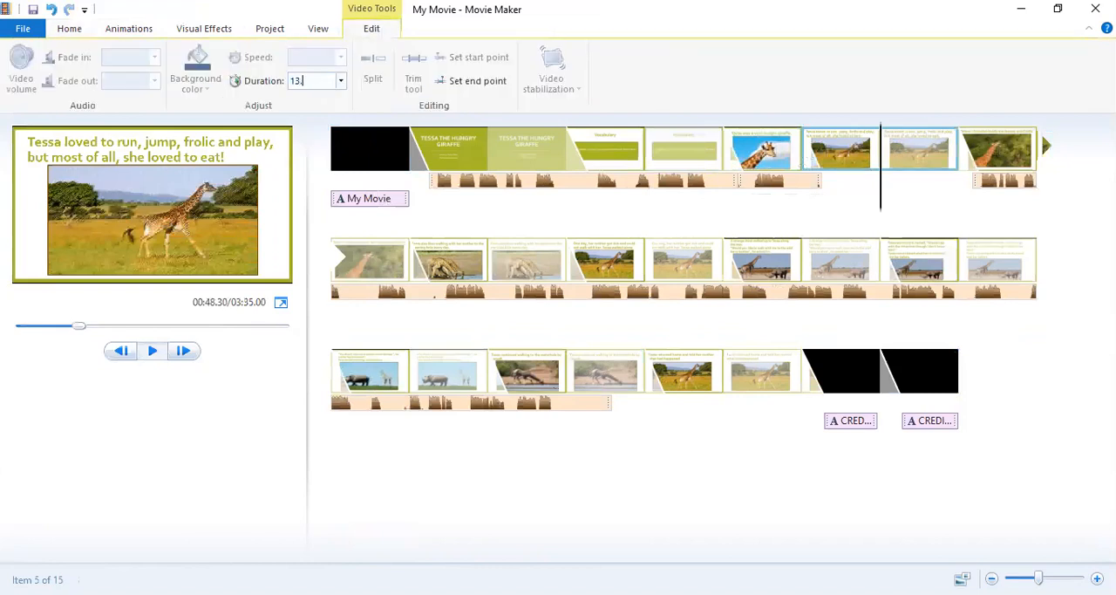
{"action": "type", "text": ".5"}
{"action": "key", "text": "Return"}
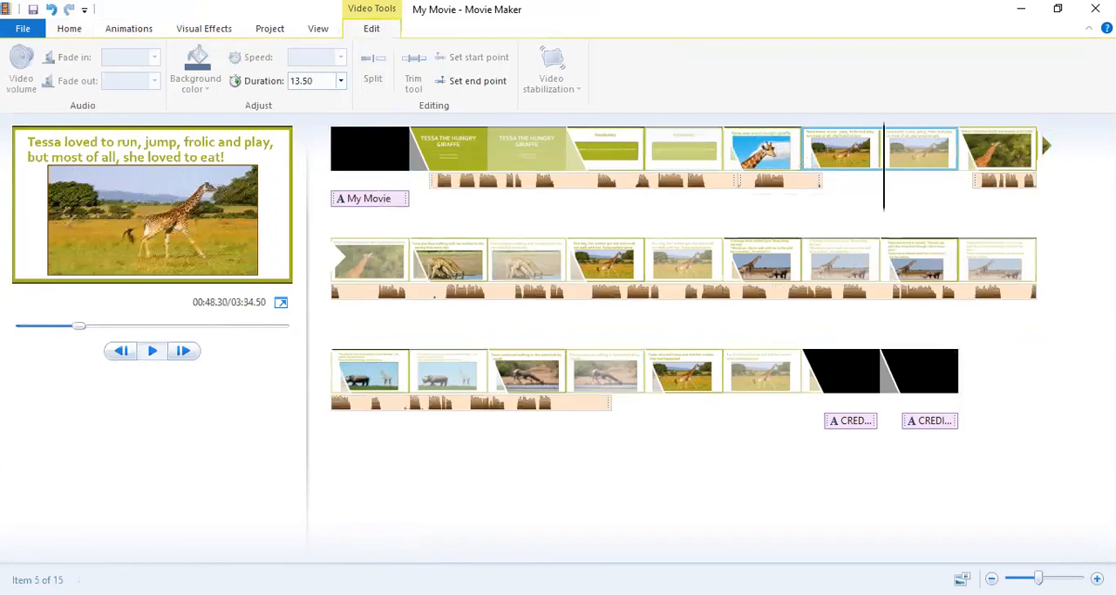
Move the long narration back to start at about 43.63 s and play it into the "favorite foods are leaves and fruits" slide.
{"action": "left_click", "coordinate": [996, 181]}
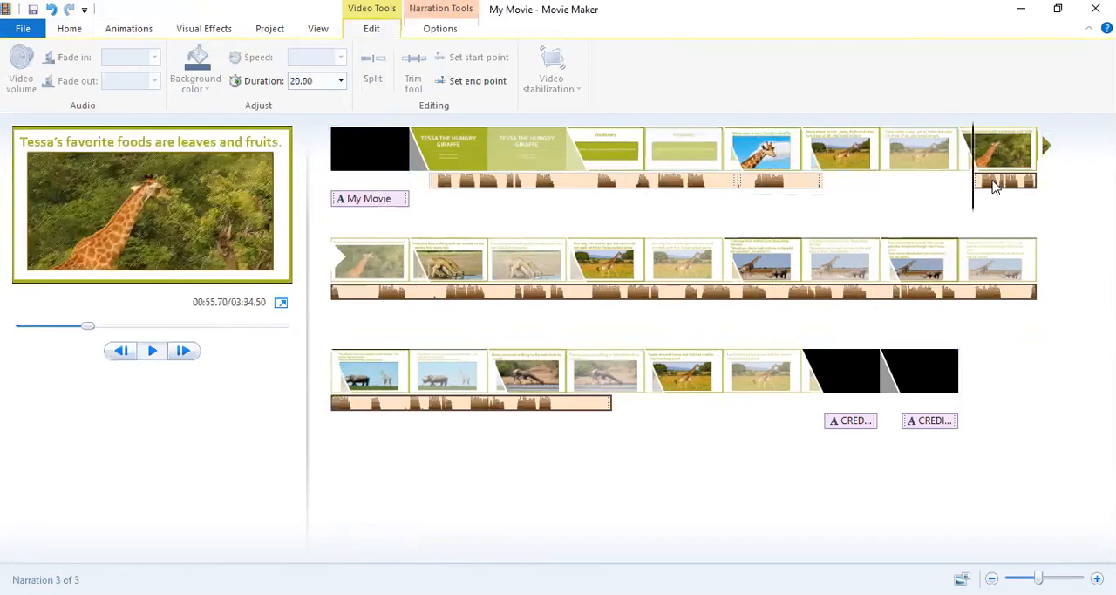
{"action": "left_click_drag", "start_coordinate": [996, 186], "coordinate": [828, 190]}
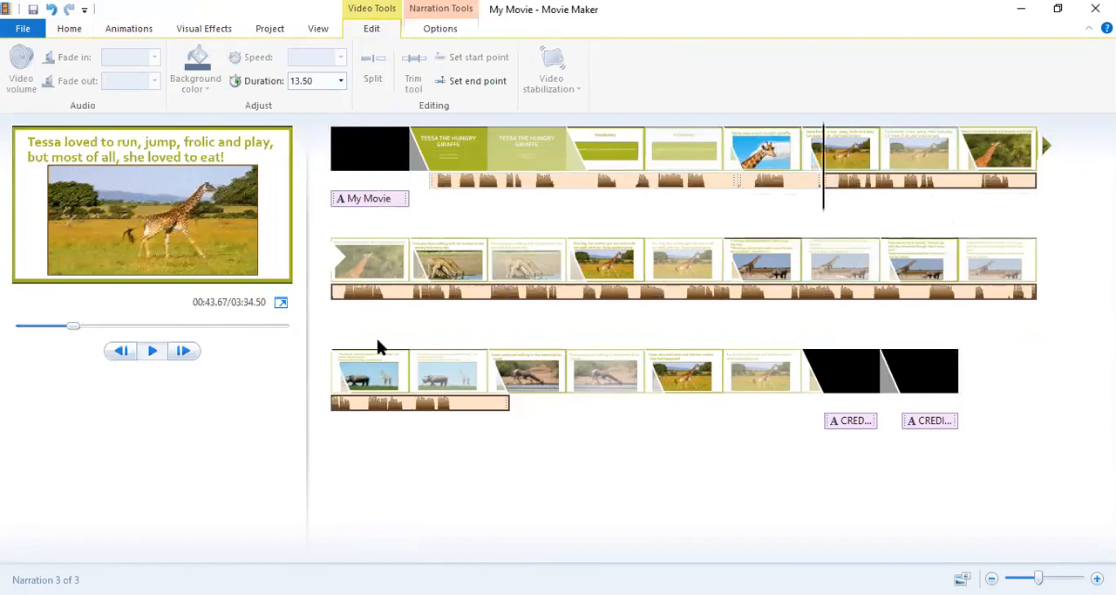
{"action": "left_click", "coordinate": [154, 351]}
{"action": "left_click", "coordinate": [154, 352]}
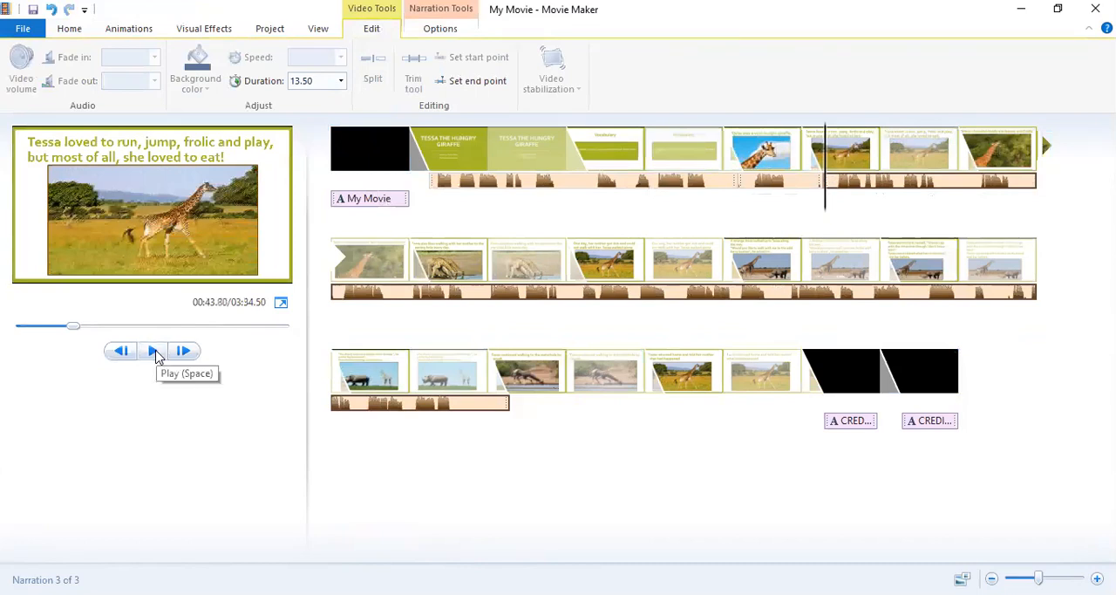
{"action": "left_click", "coordinate": [154, 351]}
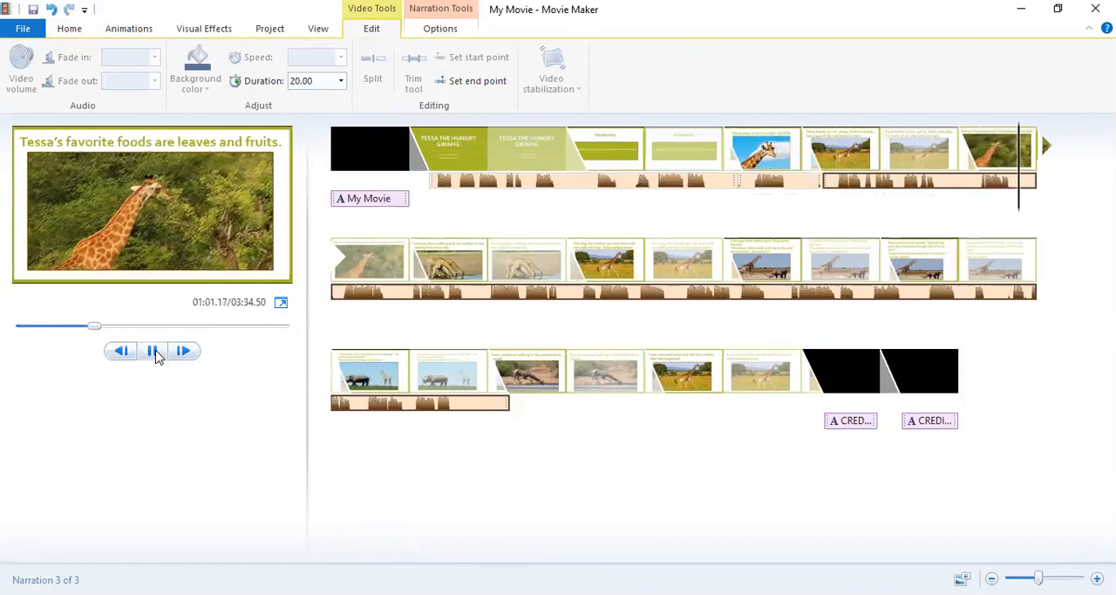
{"action": "left_click", "coordinate": [157, 355]}
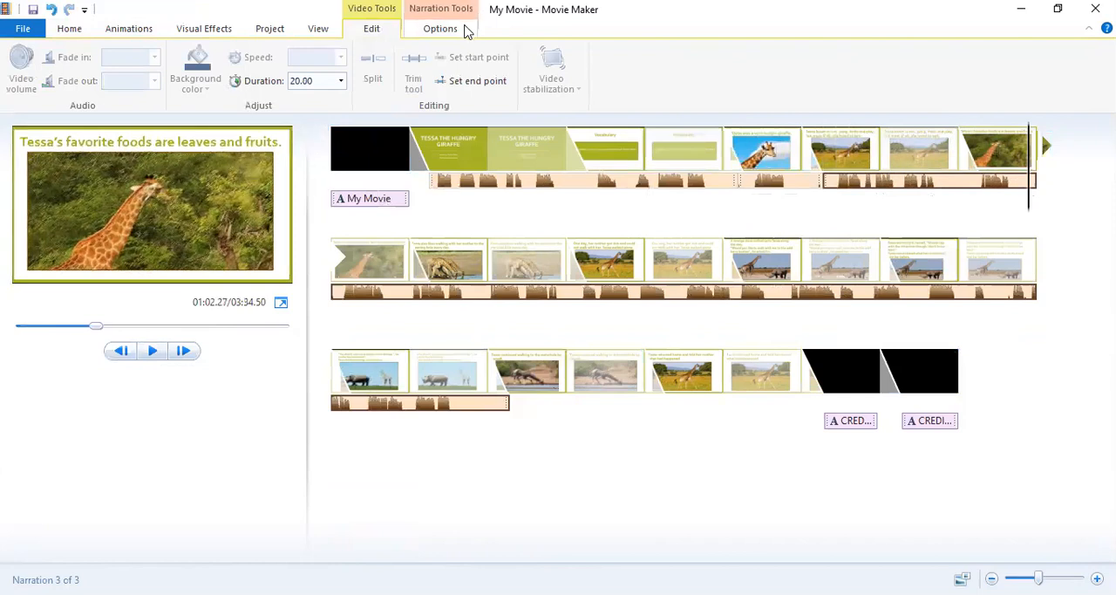
Try splitting the long narration at about 62.23 s on the "leaves and fruits" slide, and undo the split.
{"action": "left_click", "coordinate": [463, 34]}
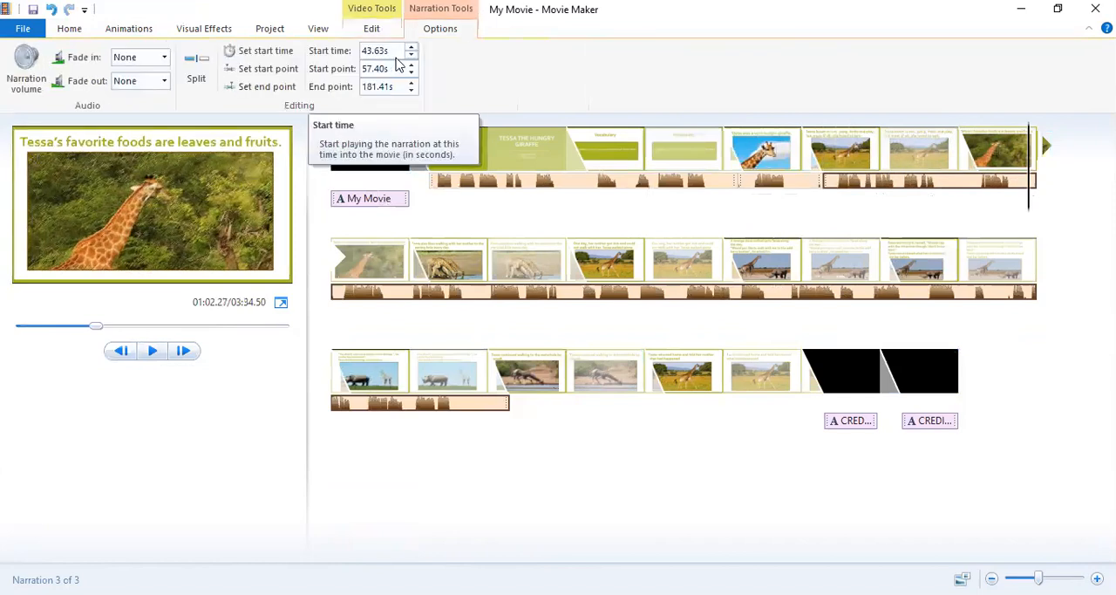
{"action": "left_click", "coordinate": [195, 72]}
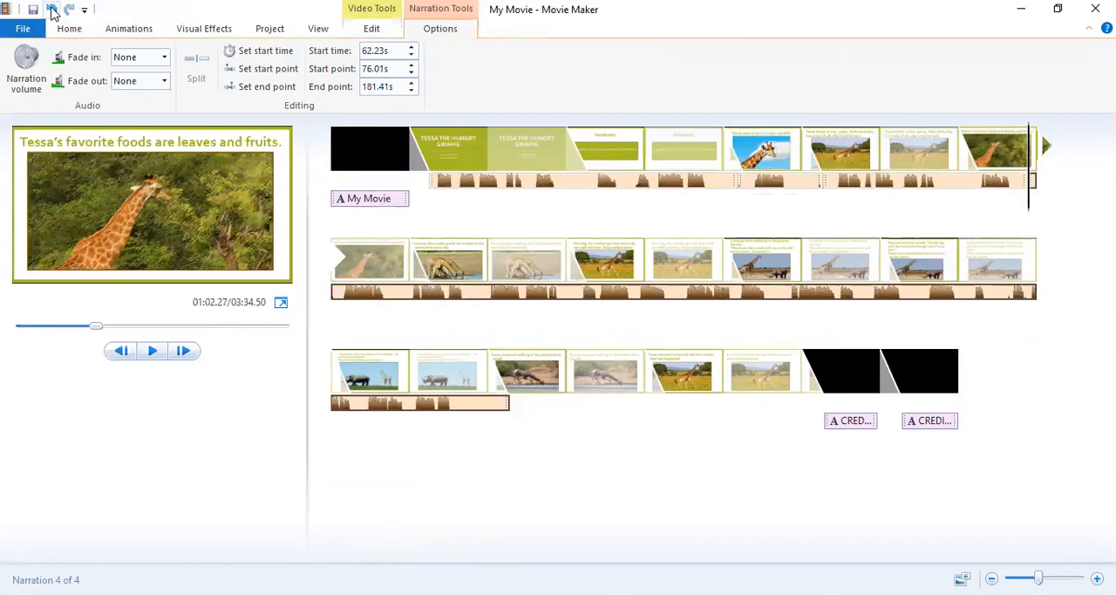
{"action": "left_click", "coordinate": [52, 9]}
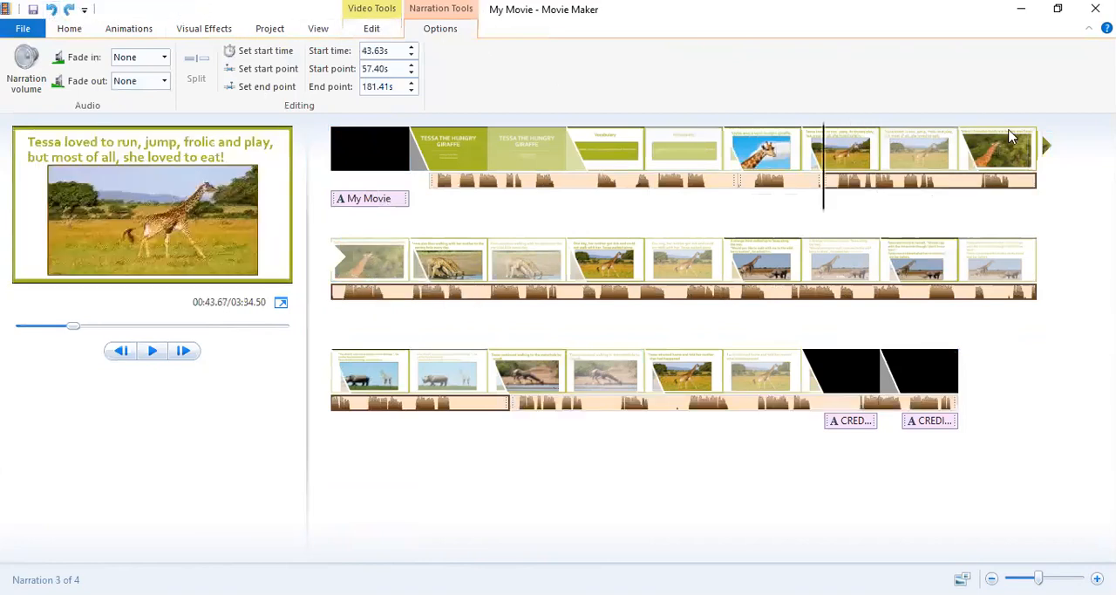
Move the long narration away to about 77.22 s and set the "favorite foods are leaves and fruits" slide's duration to 15 seconds.
{"action": "left_click", "coordinate": [1004, 151]}
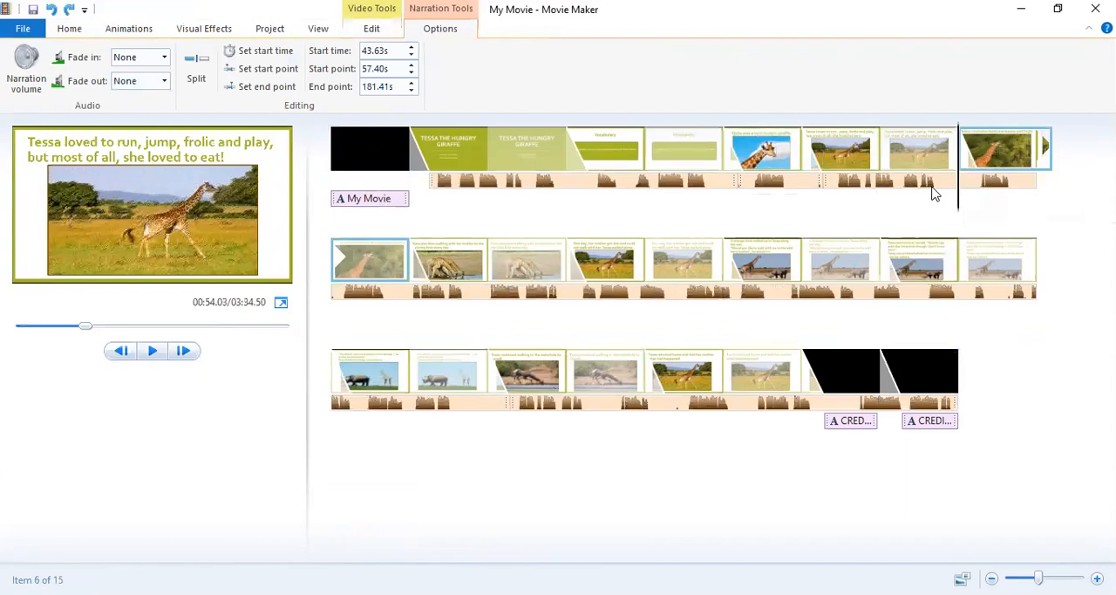
{"action": "left_click", "coordinate": [844, 187]}
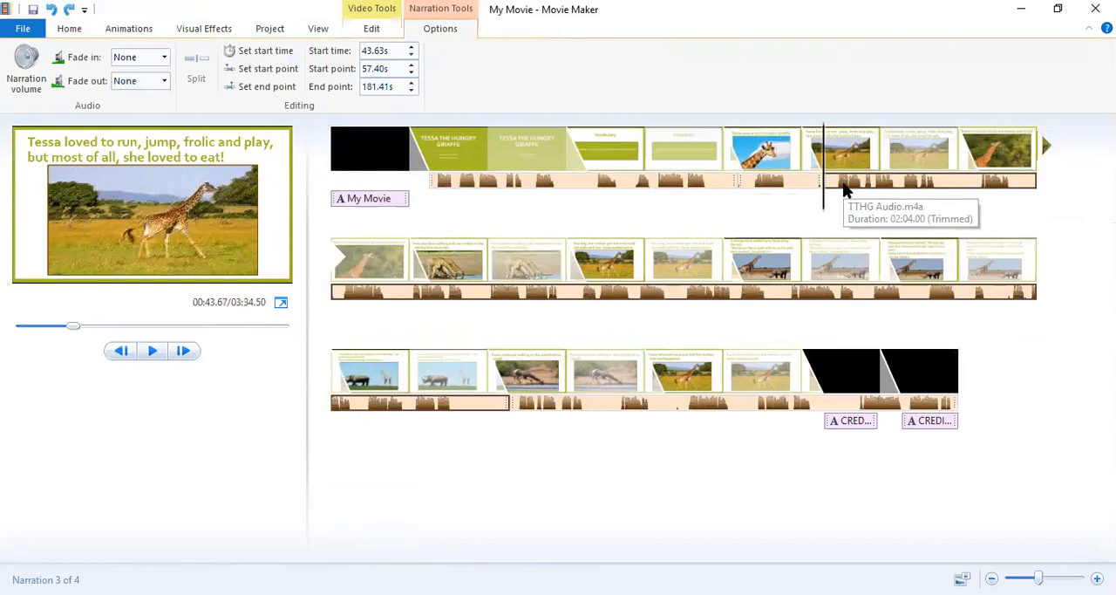
{"action": "left_click_drag", "start_coordinate": [845, 187], "coordinate": [455, 290]}
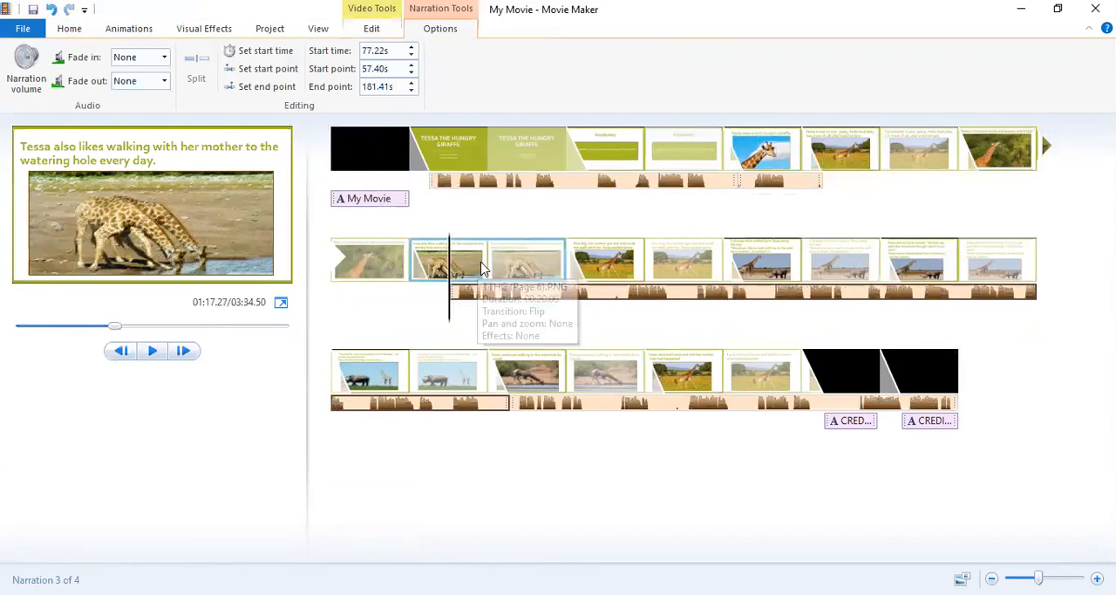
{"action": "left_click", "coordinate": [1010, 153]}
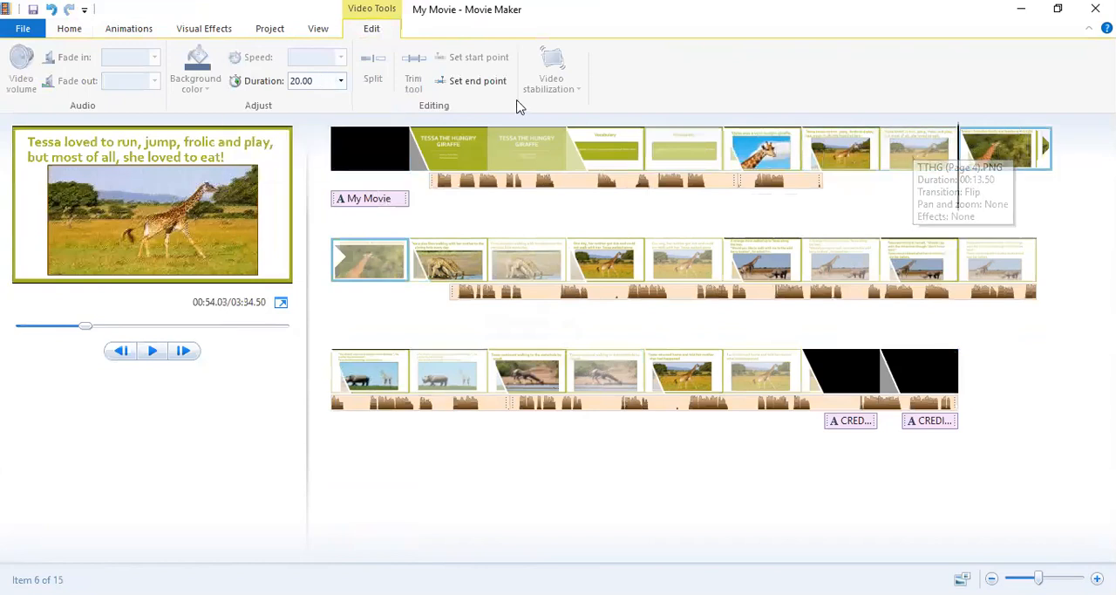
{"action": "left_click", "coordinate": [319, 81]}
{"action": "type", "text": "15"}
{"action": "key", "text": "Return"}
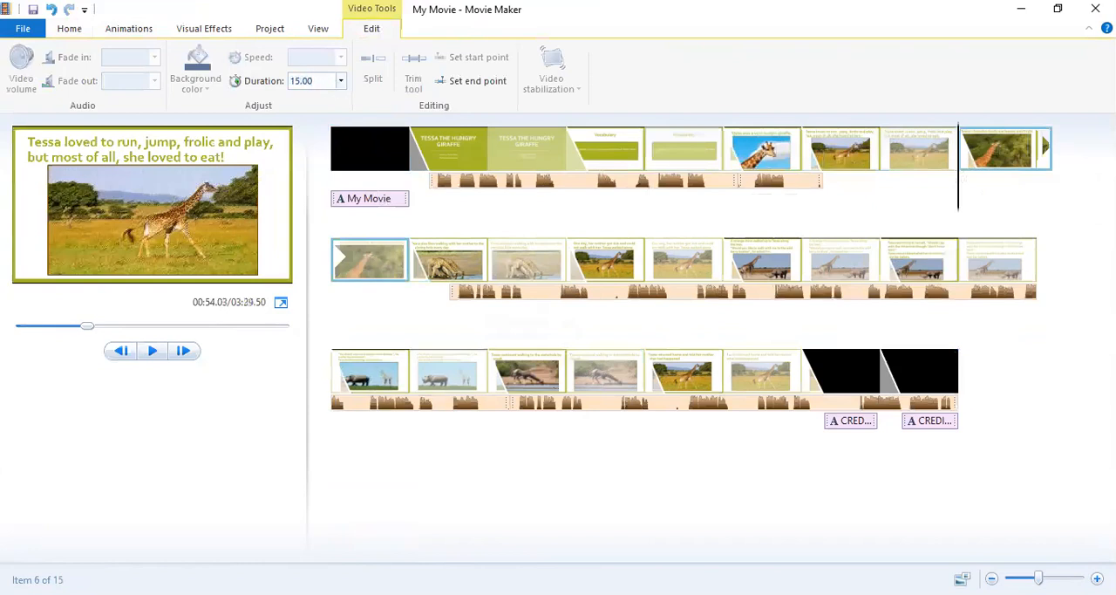
Move the long narration back to about 43.63 s and play the "leaves and fruits" slide to check its timing.
{"action": "left_click", "coordinate": [464, 296]}
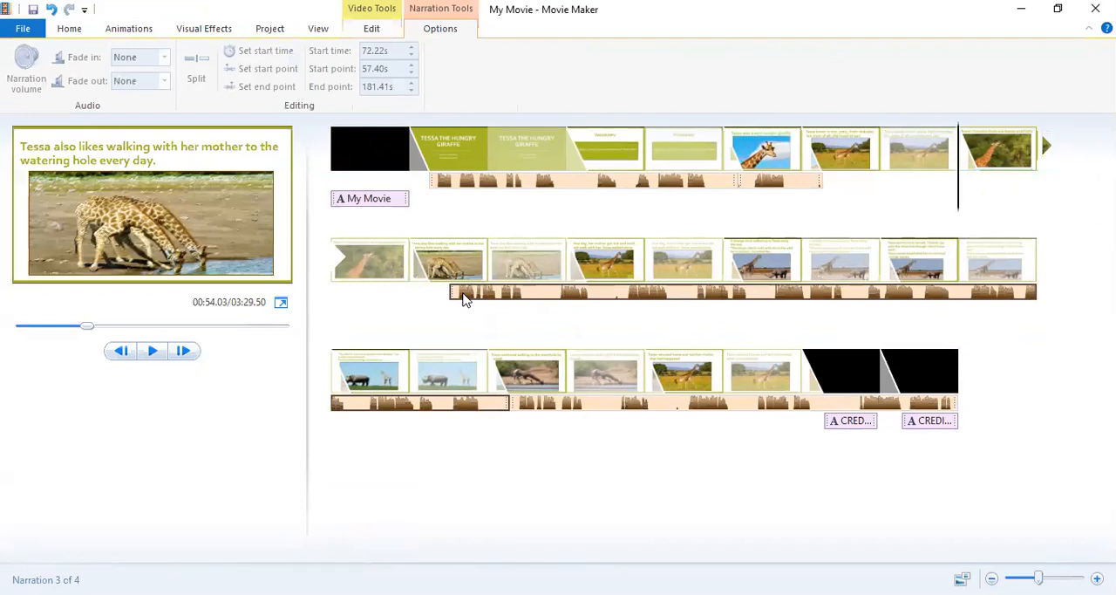
{"action": "left_click", "coordinate": [828, 182]}
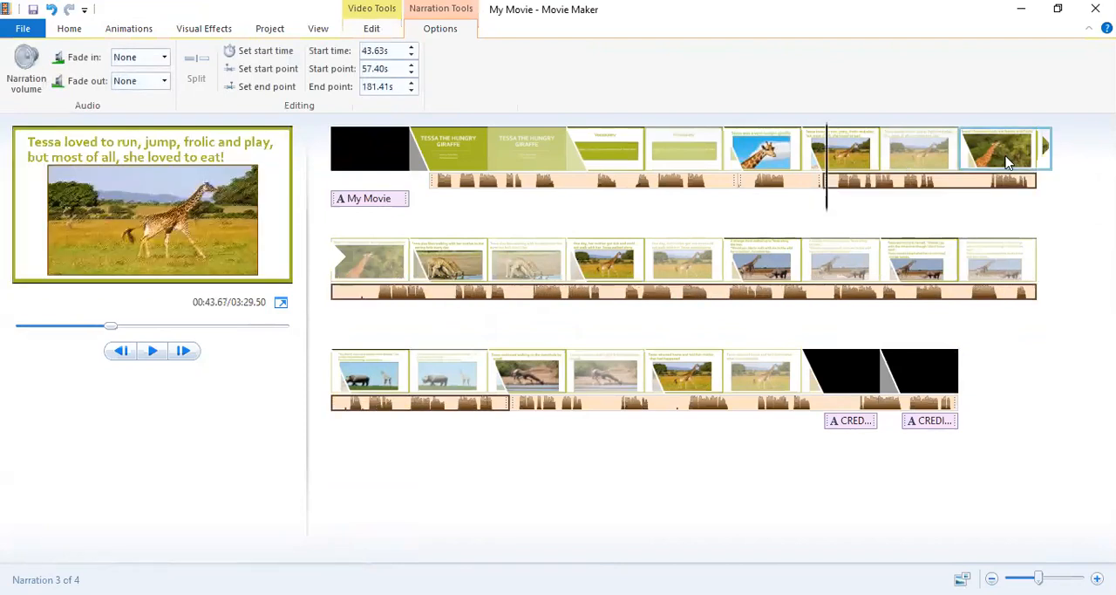
{"action": "left_click_drag", "start_coordinate": [827, 200], "coordinate": [981, 206]}
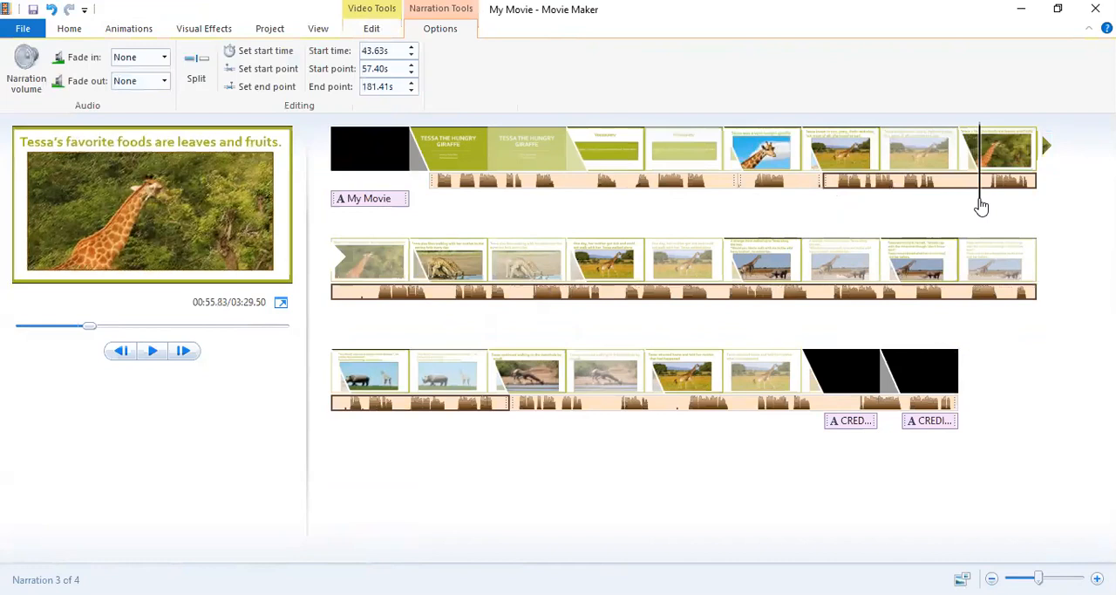
{"action": "left_click", "coordinate": [155, 352]}
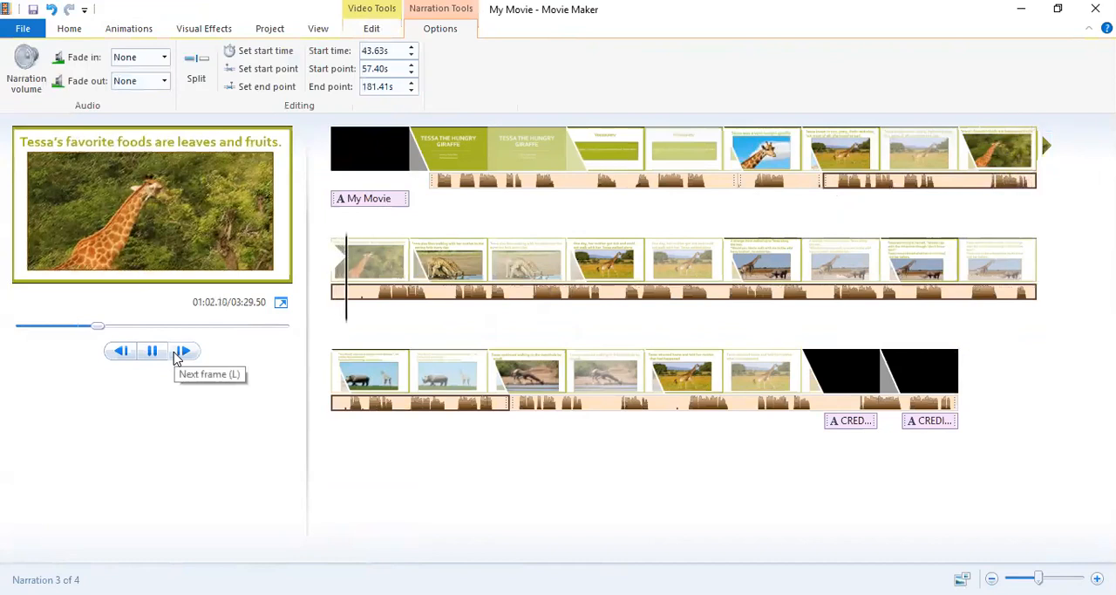
{"action": "left_click", "coordinate": [151, 351]}
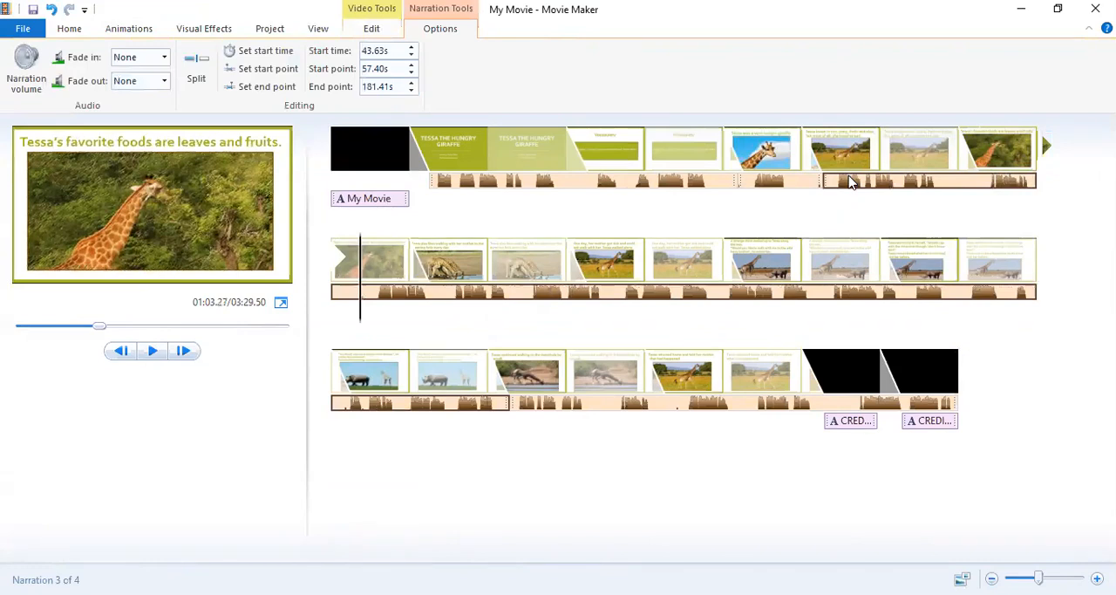
Move the long narration away to about 79.64 s and set the "leaves and fruits" slide's duration to 12.5 seconds.
{"action": "left_click_drag", "start_coordinate": [850, 181], "coordinate": [452, 301]}
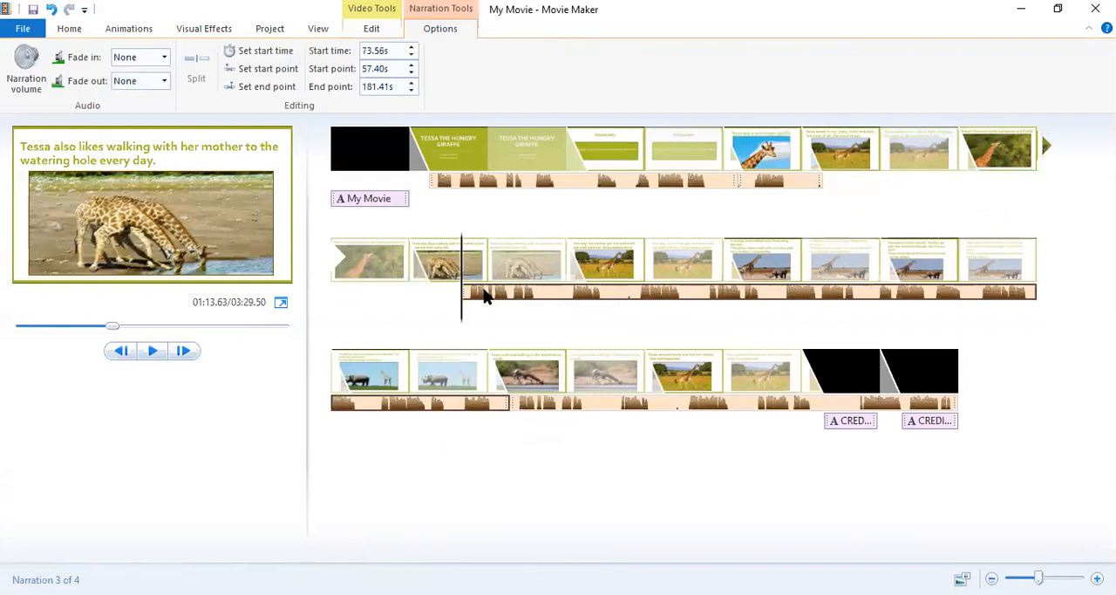
{"action": "left_click_drag", "start_coordinate": [486, 296], "coordinate": [816, 187]}
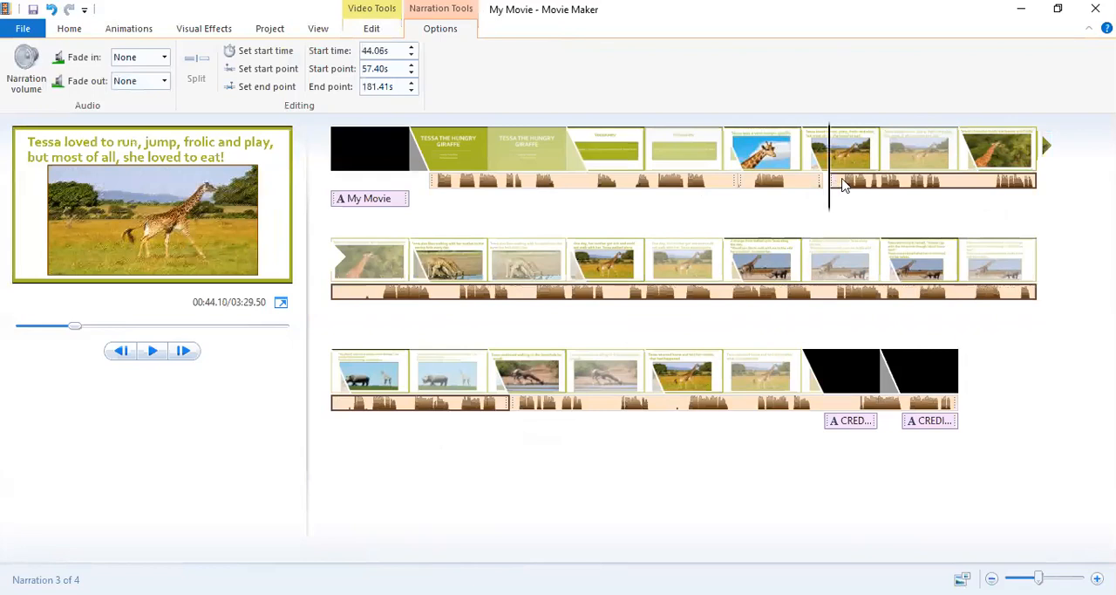
{"action": "left_click_drag", "start_coordinate": [842, 185], "coordinate": [518, 305]}
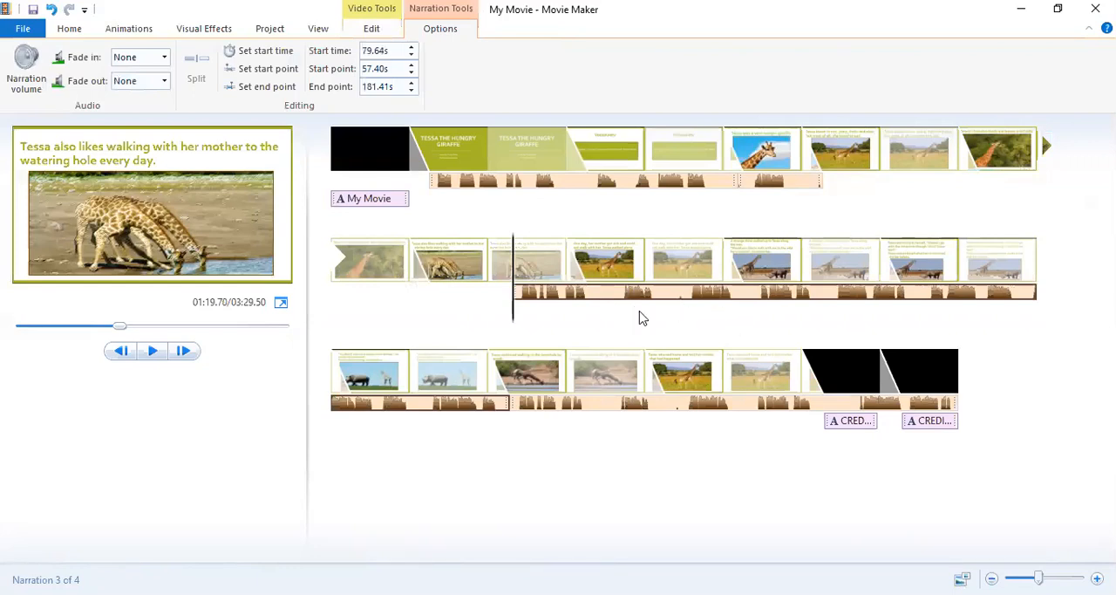
{"action": "left_click", "coordinate": [1015, 155]}
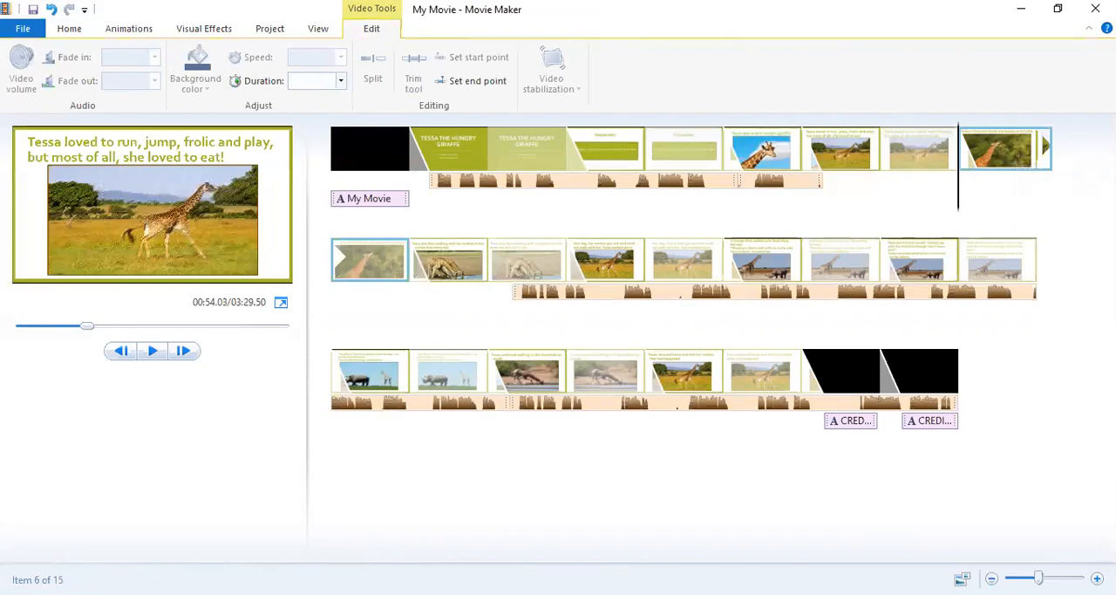
{"action": "key", "text": "Return"}
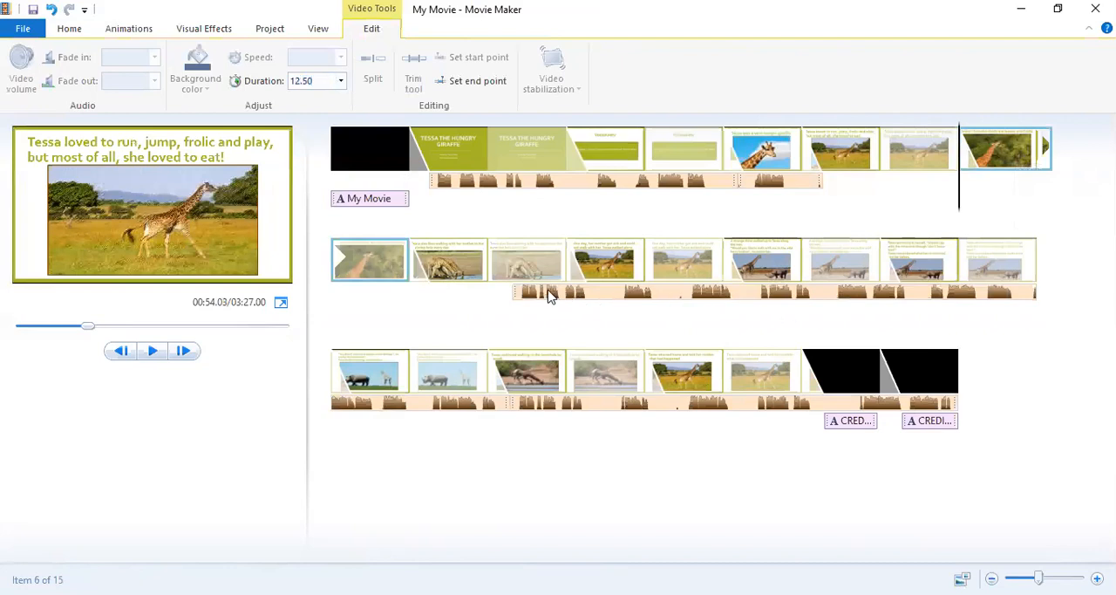
Move the long narration back to start at about 43.63 s and split it at about 55.7 s on the "leaves and fruits" slide.
{"action": "left_click_drag", "start_coordinate": [549, 295], "coordinate": [825, 181]}
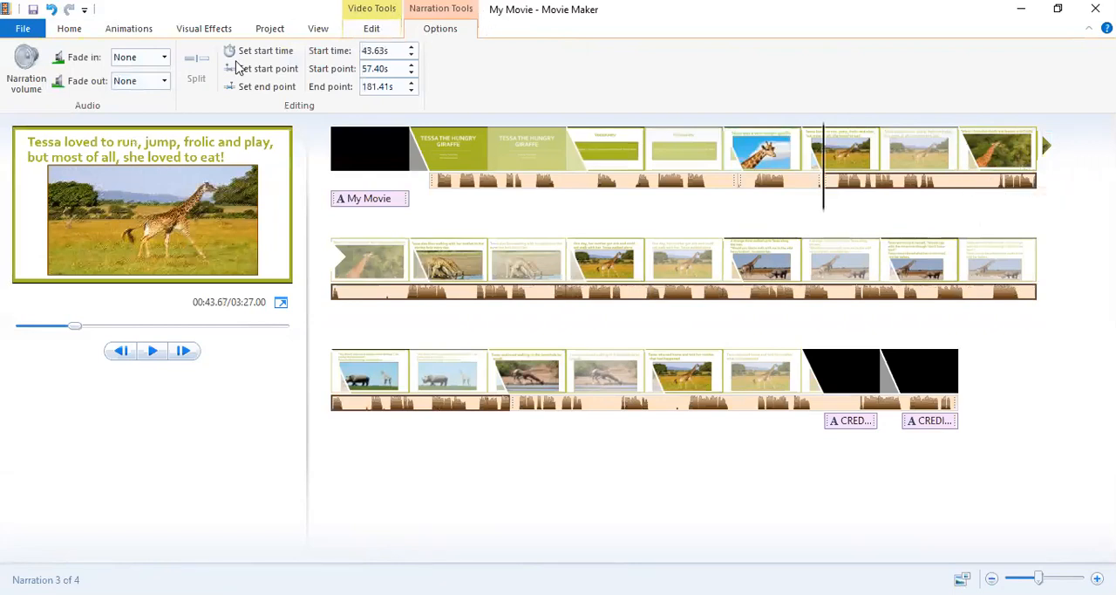
{"action": "left_click_drag", "start_coordinate": [822, 204], "coordinate": [982, 209]}
{"action": "left_click", "coordinate": [985, 207]}
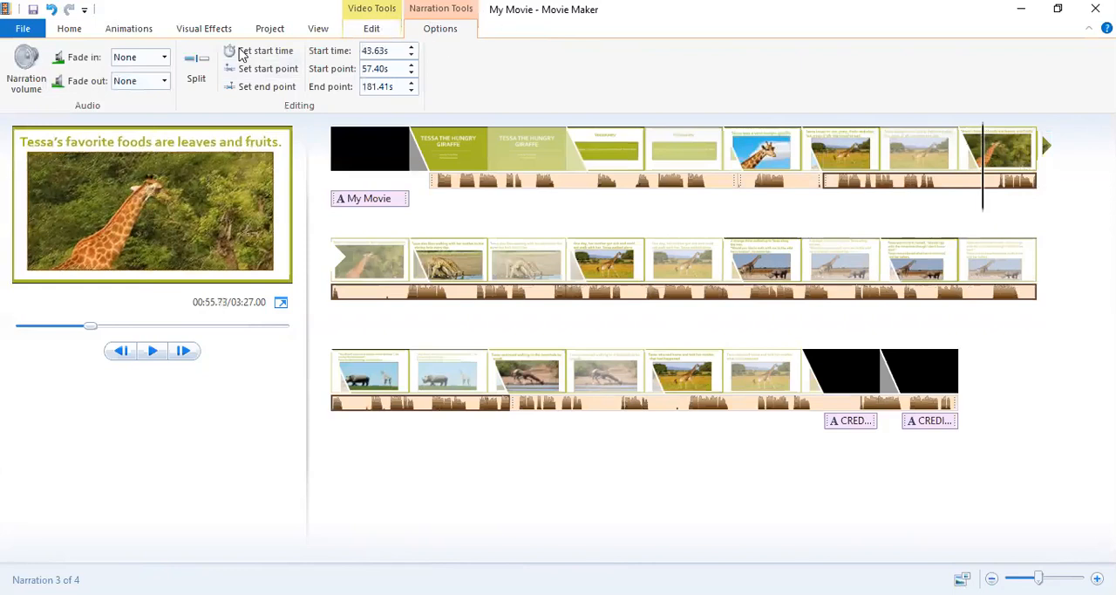
{"action": "left_click", "coordinate": [196, 77]}
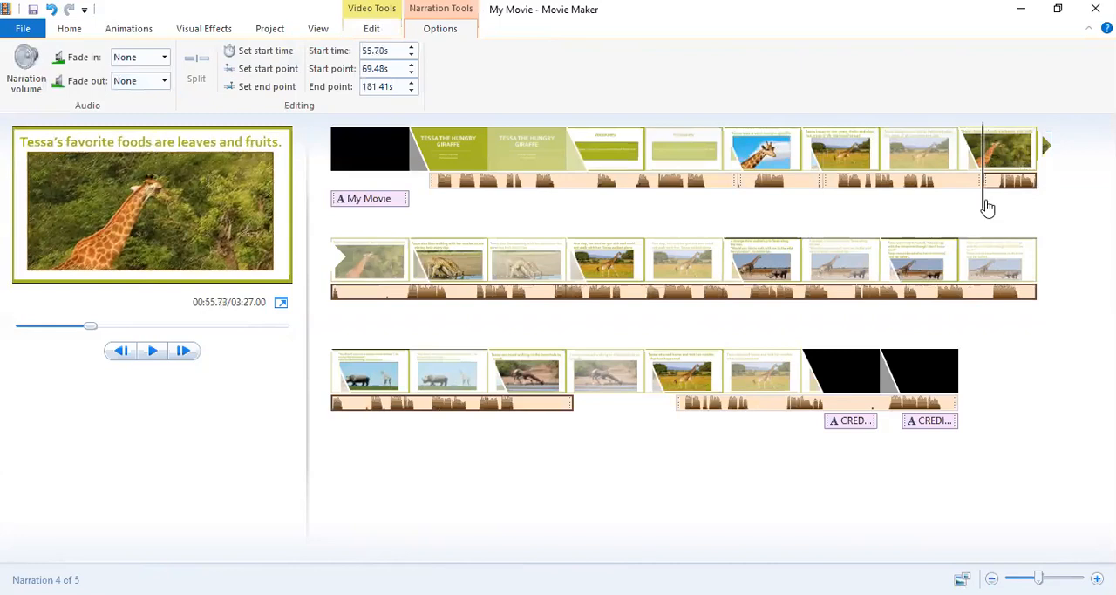
Split the narration again at about 56.4 s, move the long remainder to about 72.52 s, and remove the short piece between the splits.
{"action": "left_click", "coordinate": [990, 206]}
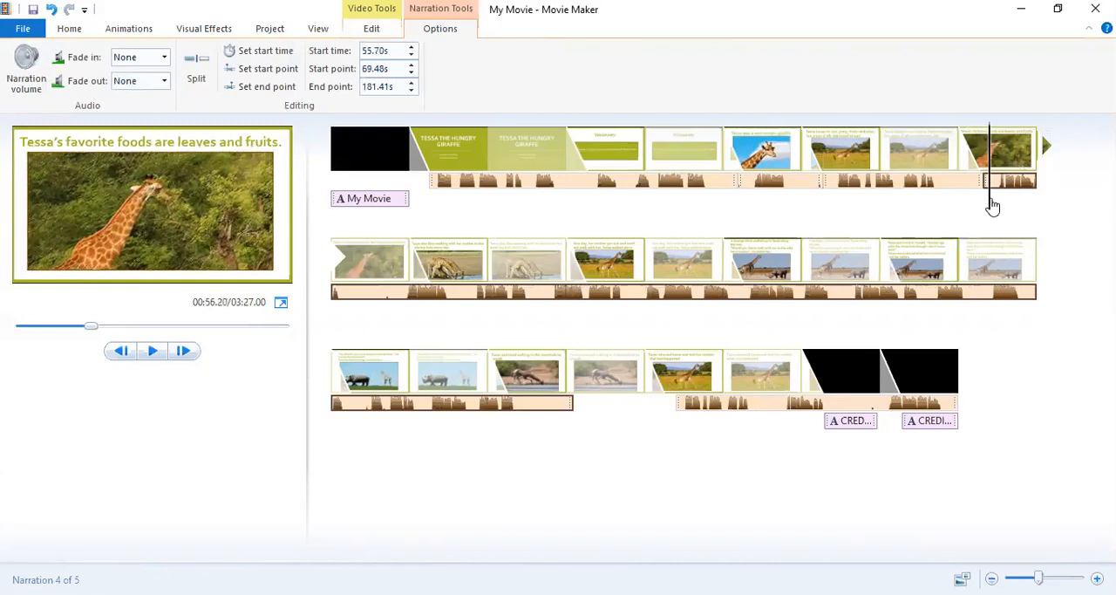
{"action": "left_click", "coordinate": [994, 203]}
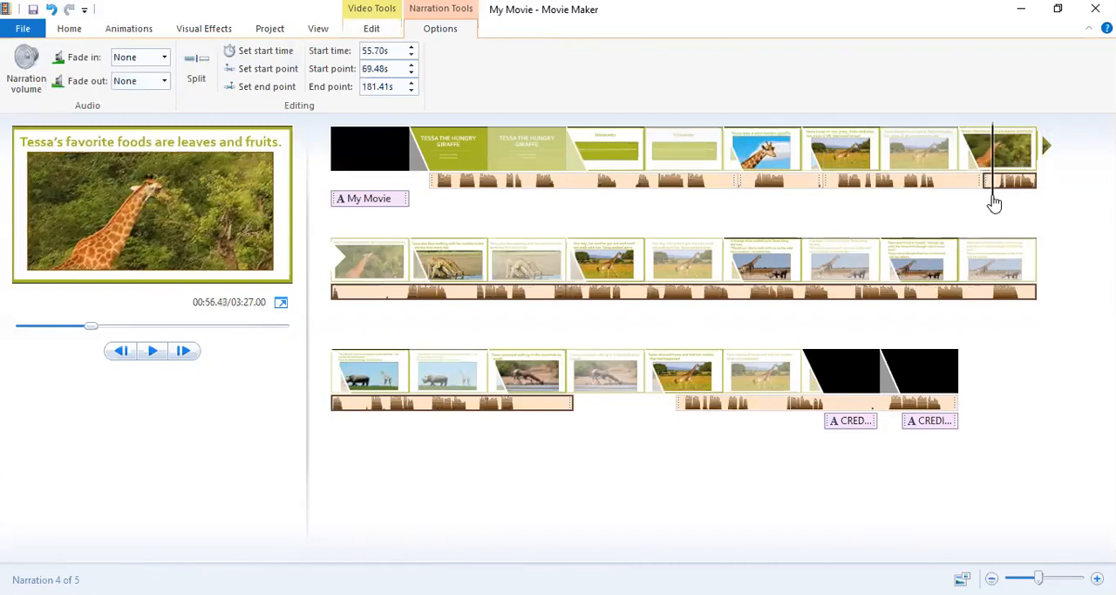
{"action": "left_click", "coordinate": [197, 70]}
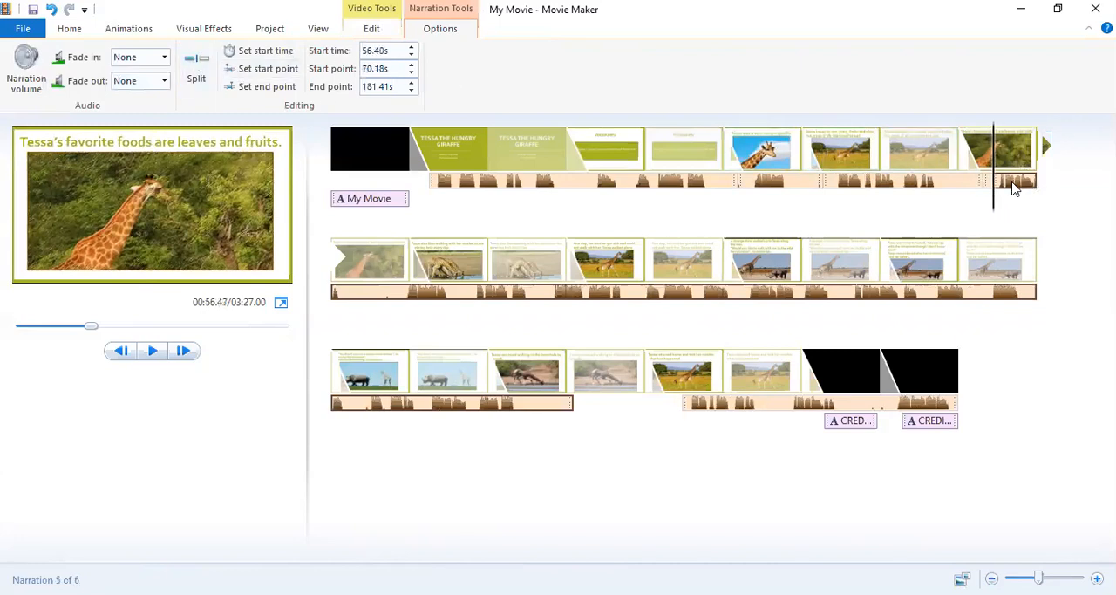
{"action": "left_click_drag", "start_coordinate": [1014, 190], "coordinate": [481, 310]}
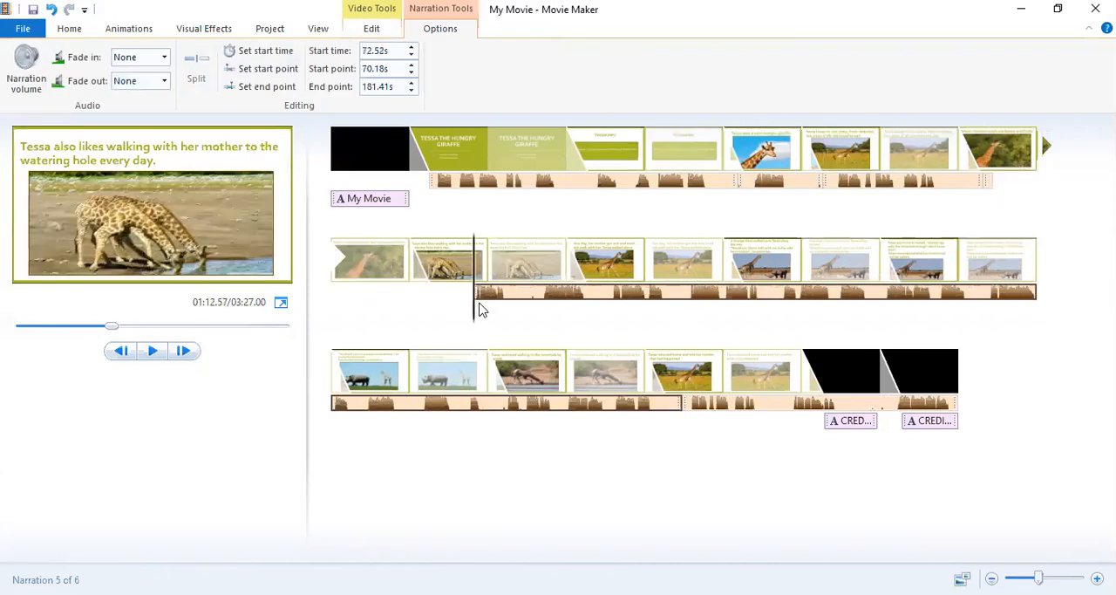
{"action": "left_click", "coordinate": [989, 181]}
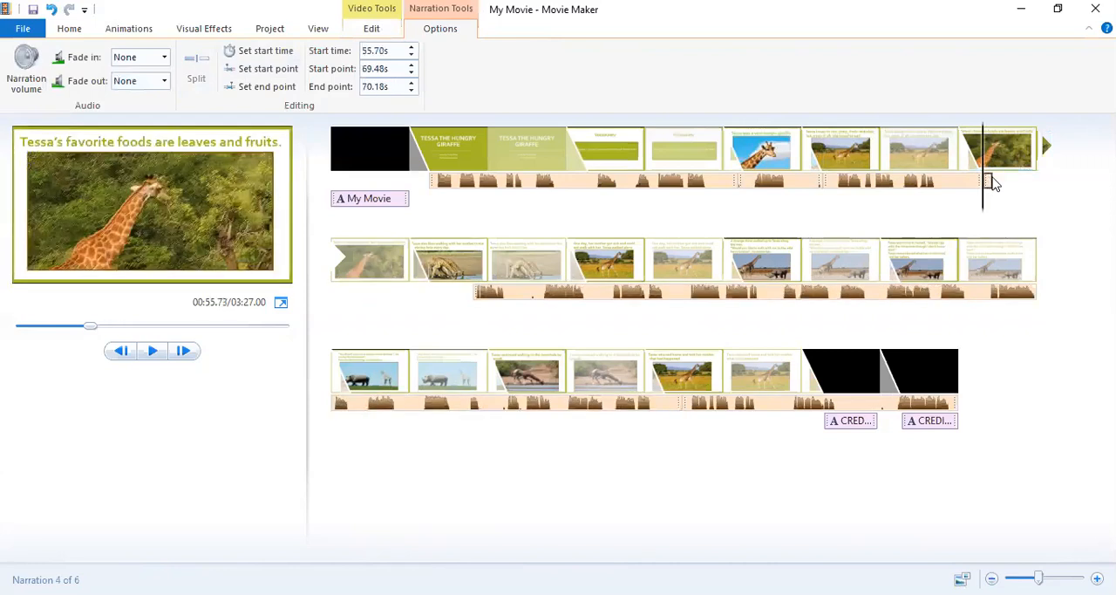
{"action": "left_click_drag", "start_coordinate": [991, 182], "coordinate": [999, 185]}
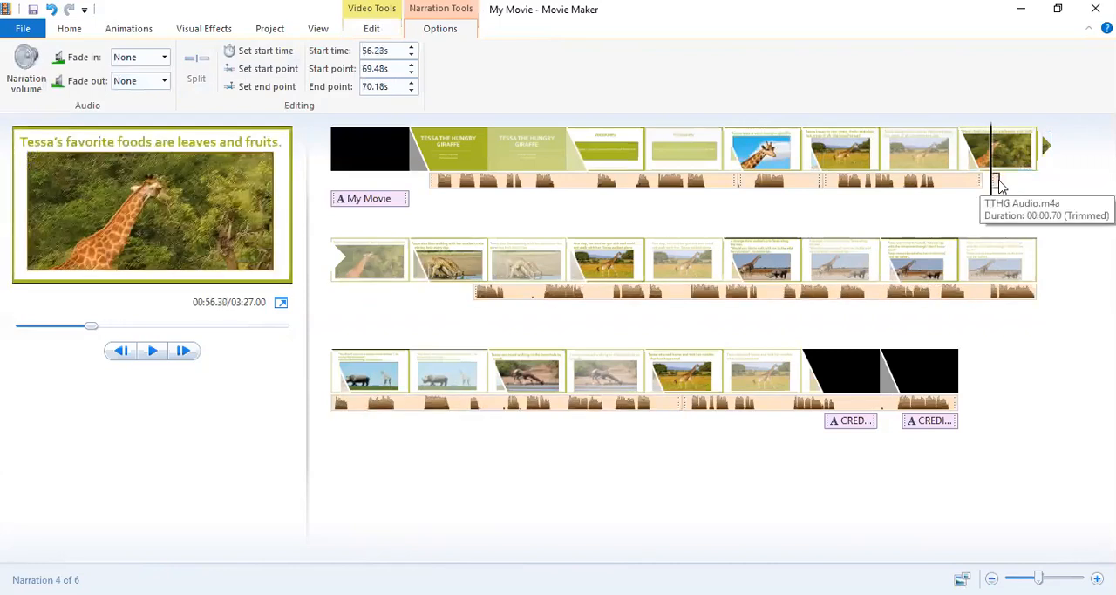
{"action": "right_click", "coordinate": [997, 185]}
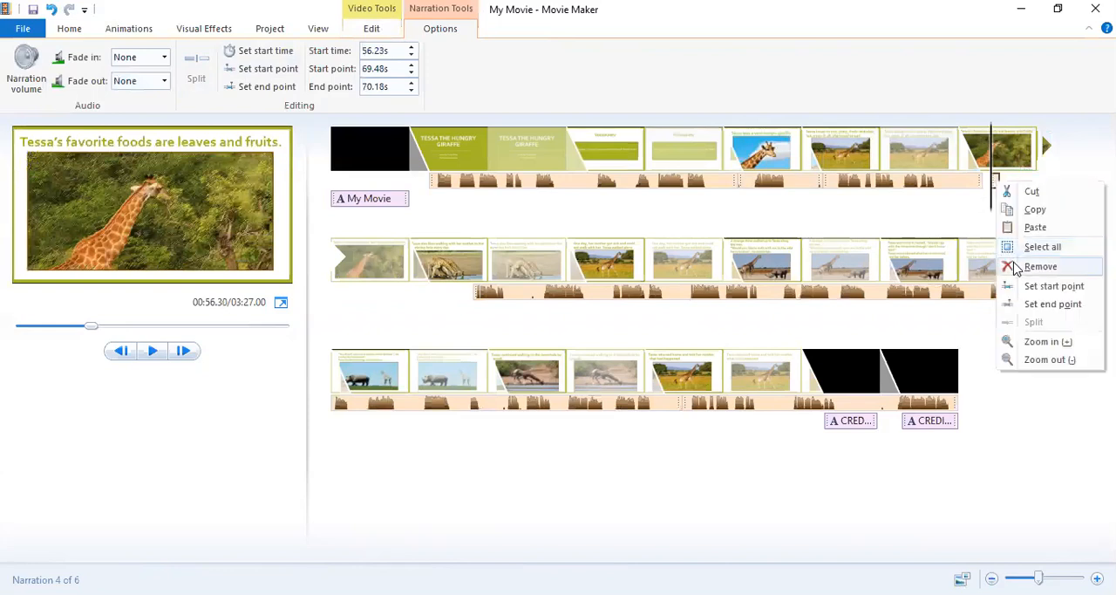
{"action": "left_click", "coordinate": [1040, 266]}
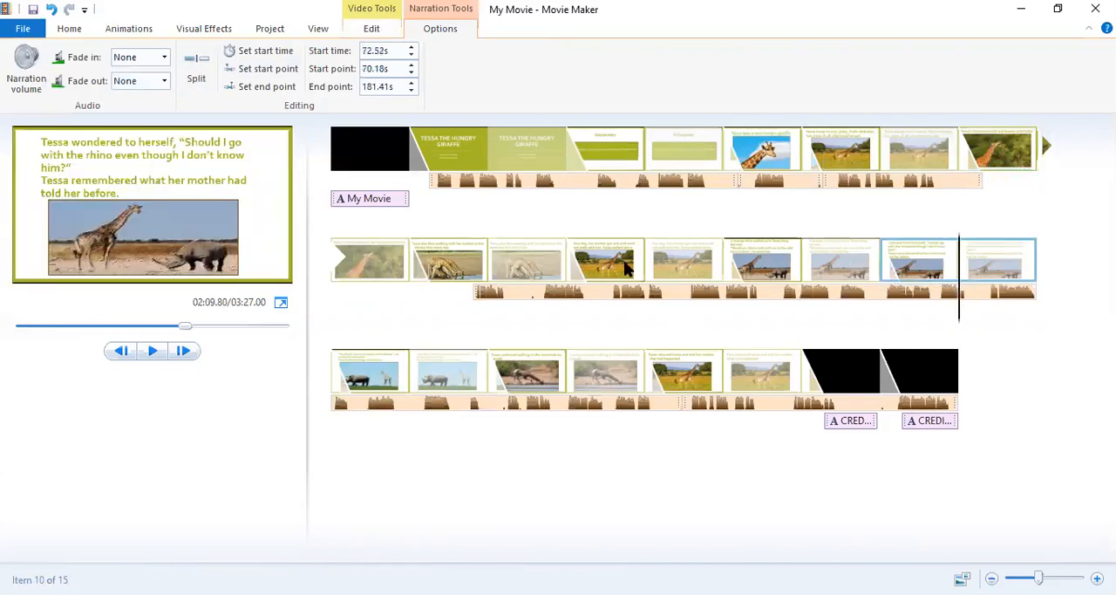
Move the remaining long narration to start at about 55.72 s and play it over the "leaves and fruits" slide.
{"action": "left_click", "coordinate": [480, 295]}
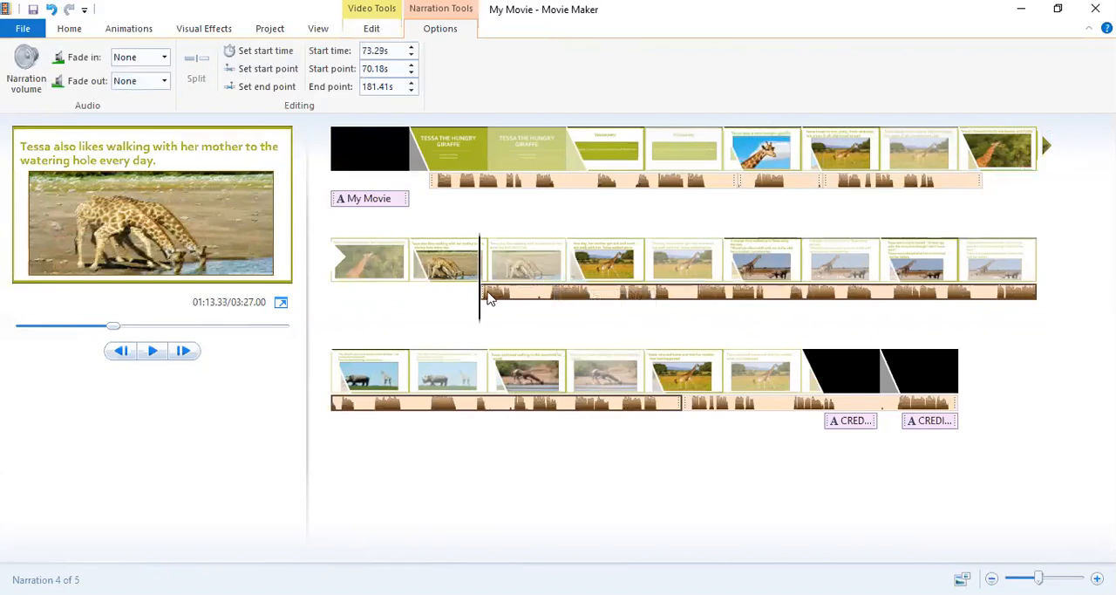
{"action": "left_click_drag", "start_coordinate": [488, 296], "coordinate": [990, 192]}
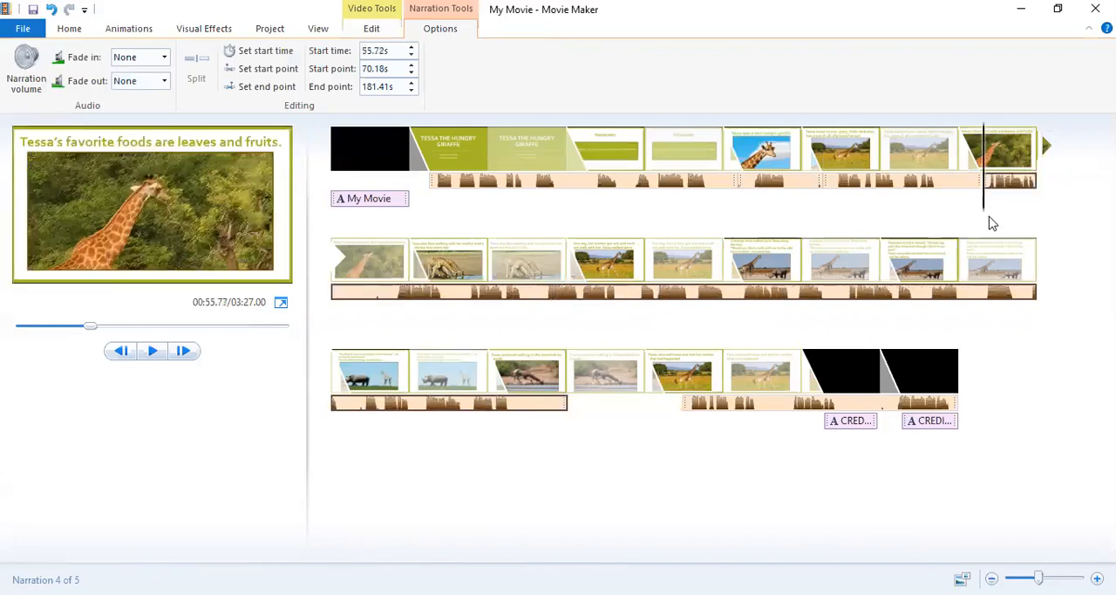
{"action": "left_click", "coordinate": [154, 352]}
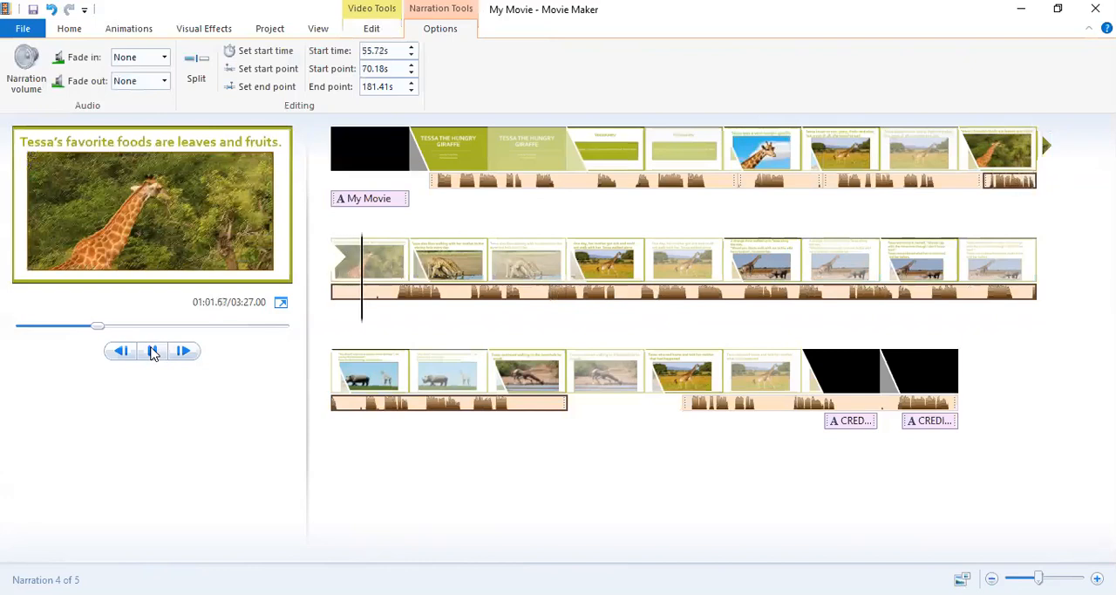
{"action": "left_click", "coordinate": [152, 350]}
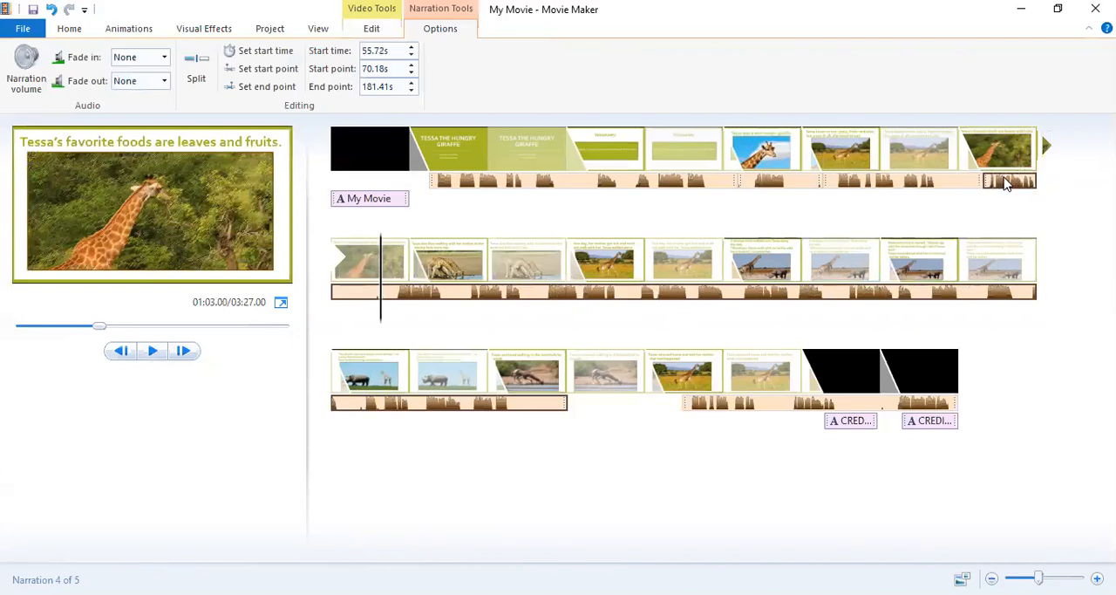
Move the remaining long narration past the "leaves and fruits" slide and set that slide's duration to 9 seconds.
{"action": "left_click_drag", "start_coordinate": [1004, 178], "coordinate": [338, 269]}
{"action": "left_click", "coordinate": [371, 255]}
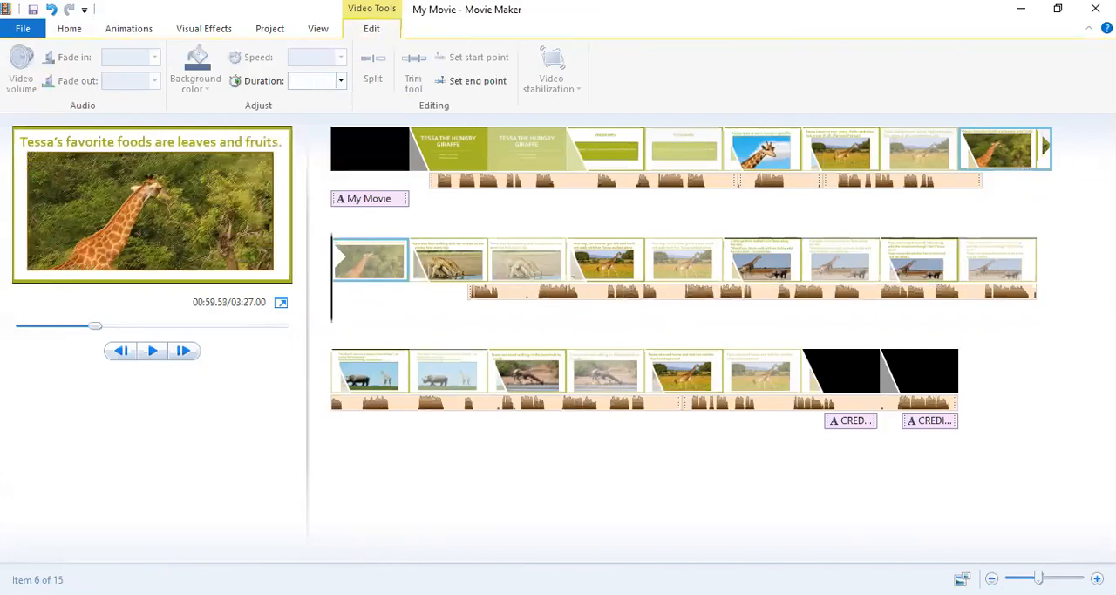
{"action": "key", "text": "Return"}
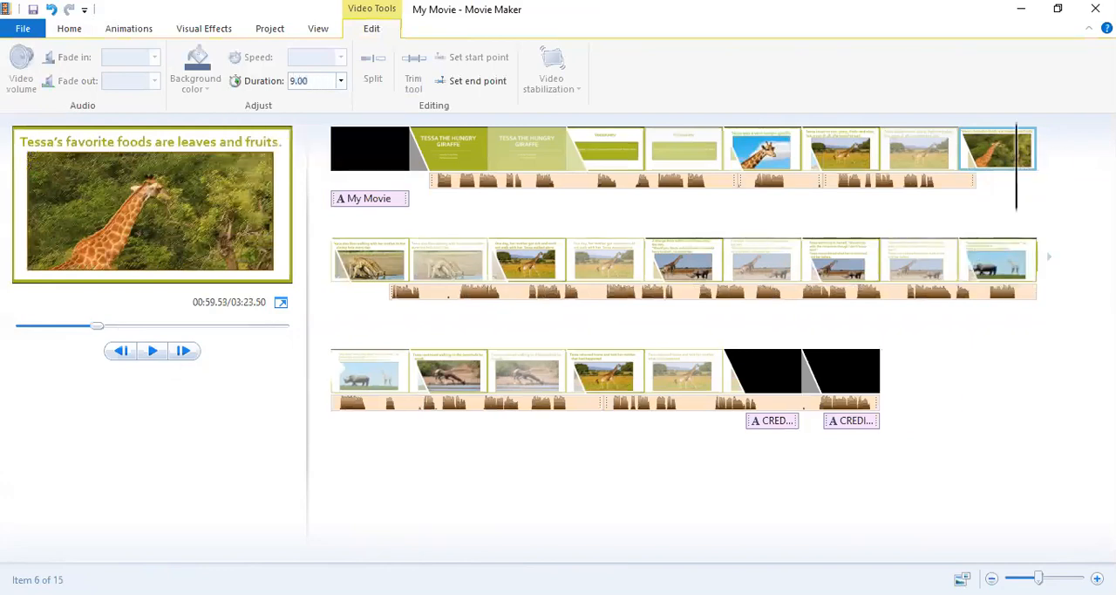
Move the remaining long narration back to start at about 55.80 s on the "leaves and fruits" slide and start playback from there.
{"action": "left_click", "coordinate": [437, 294]}
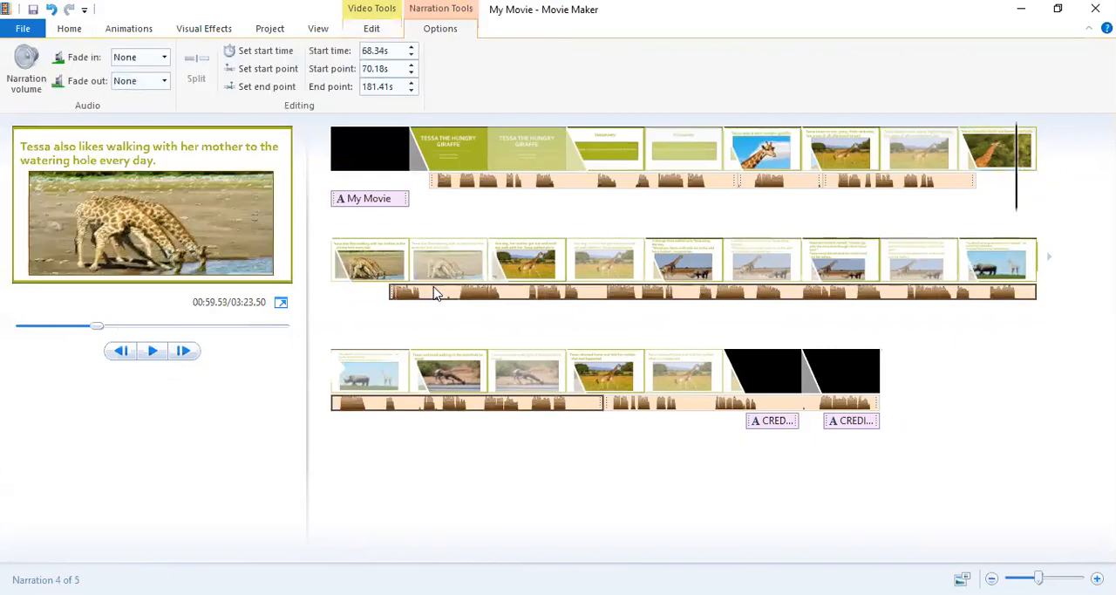
{"action": "left_click_drag", "start_coordinate": [437, 294], "coordinate": [983, 186]}
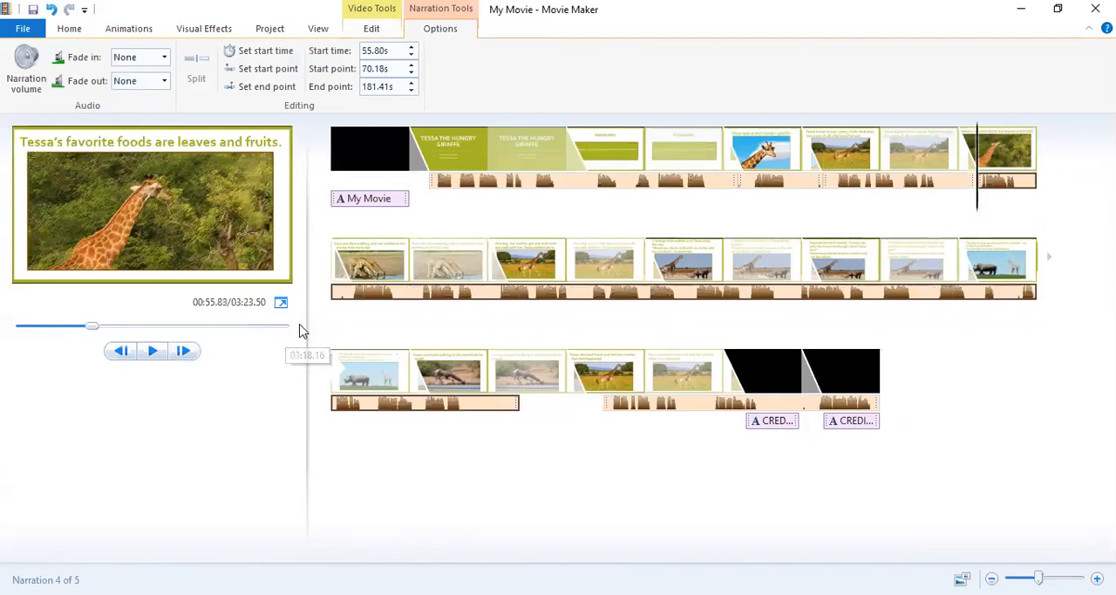
{"action": "left_click", "coordinate": [155, 351]}
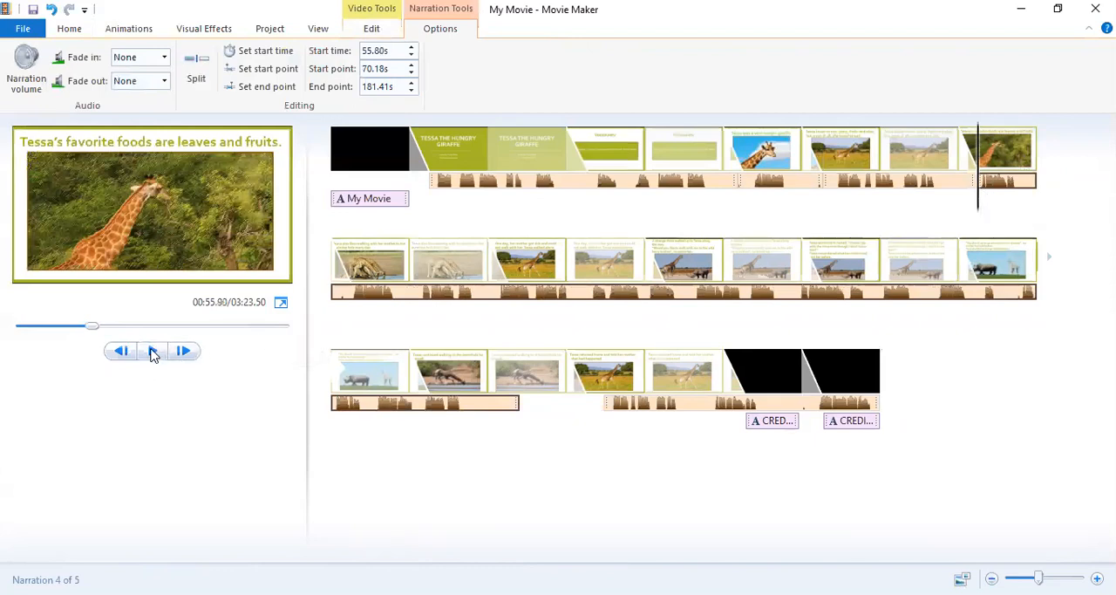
Play the remaining narration from about 55.9 s through the "watering hole" slide and stop at about 72.9 s.
{"action": "left_click", "coordinate": [151, 355]}
{"action": "left_click", "coordinate": [151, 356]}
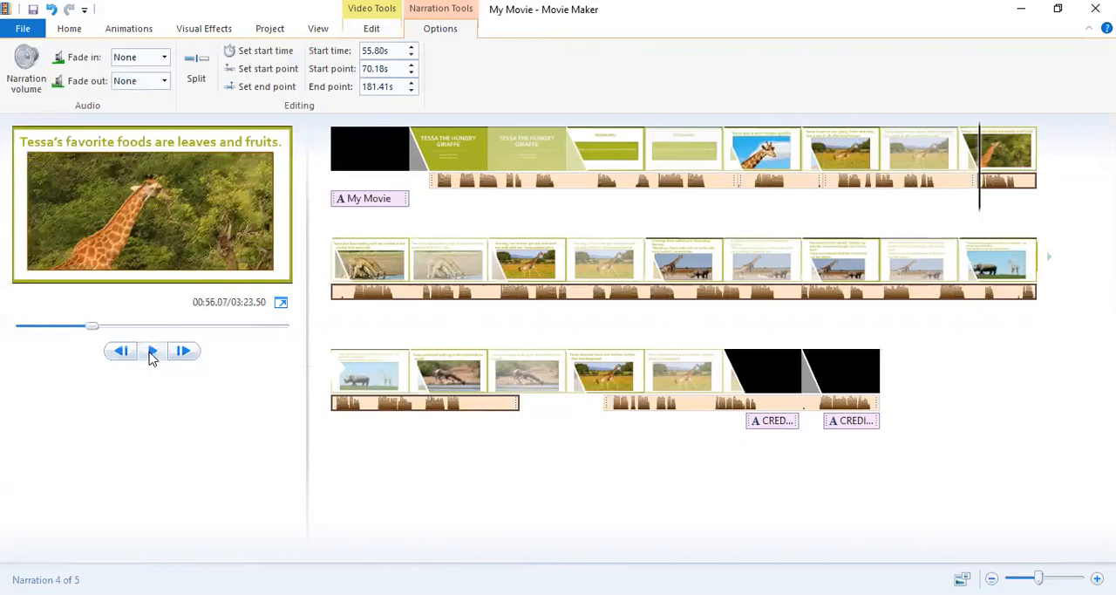
{"action": "left_click", "coordinate": [151, 356]}
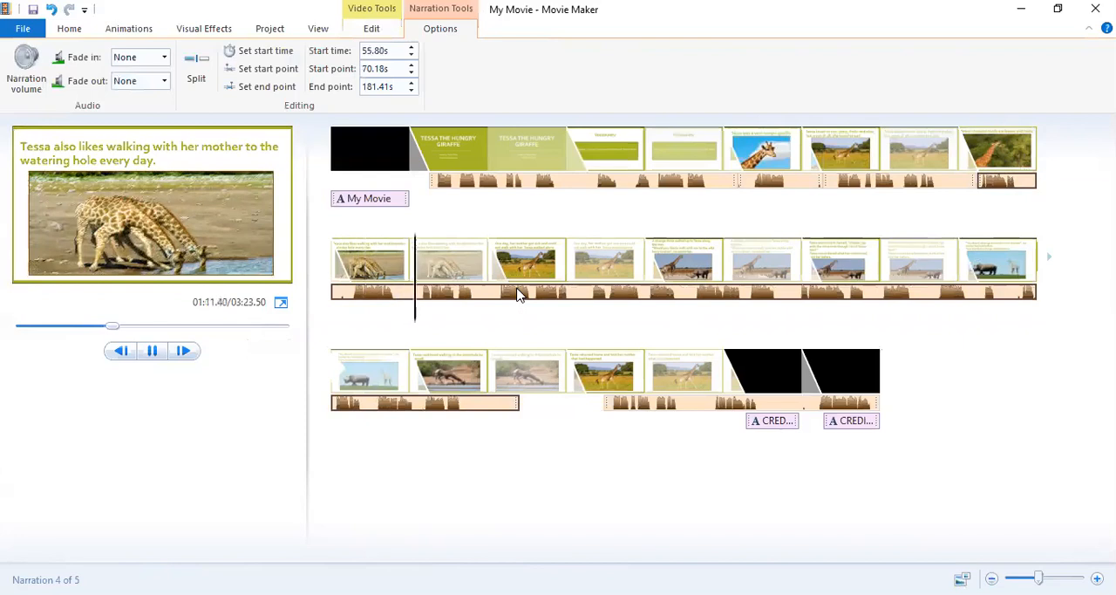
{"action": "left_click", "coordinate": [154, 353]}
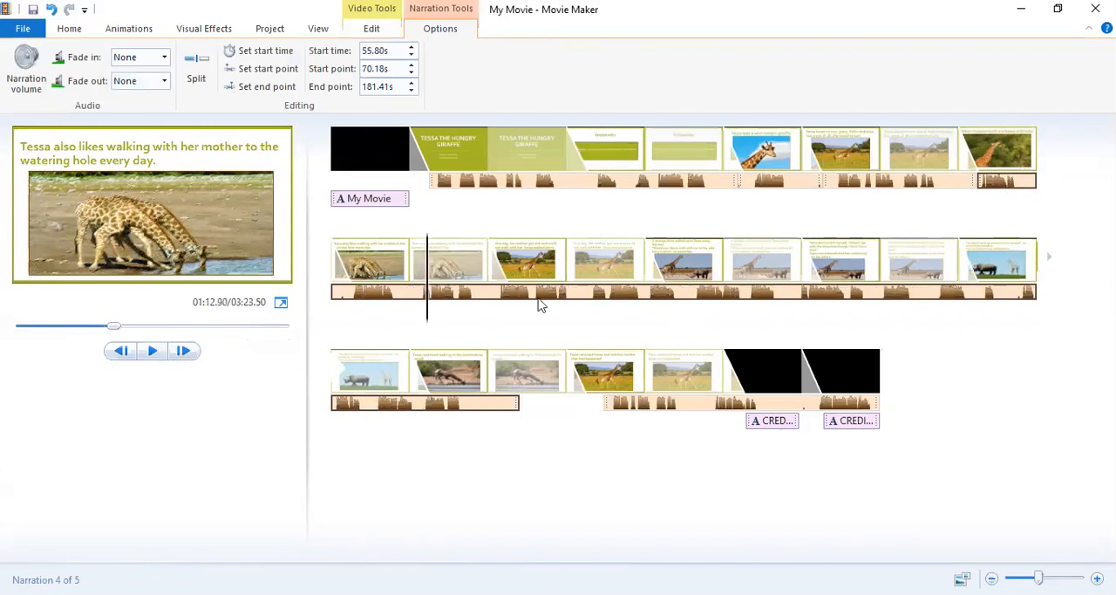
{"action": "left_click_drag", "start_coordinate": [538, 300], "coordinate": [537, 296]}
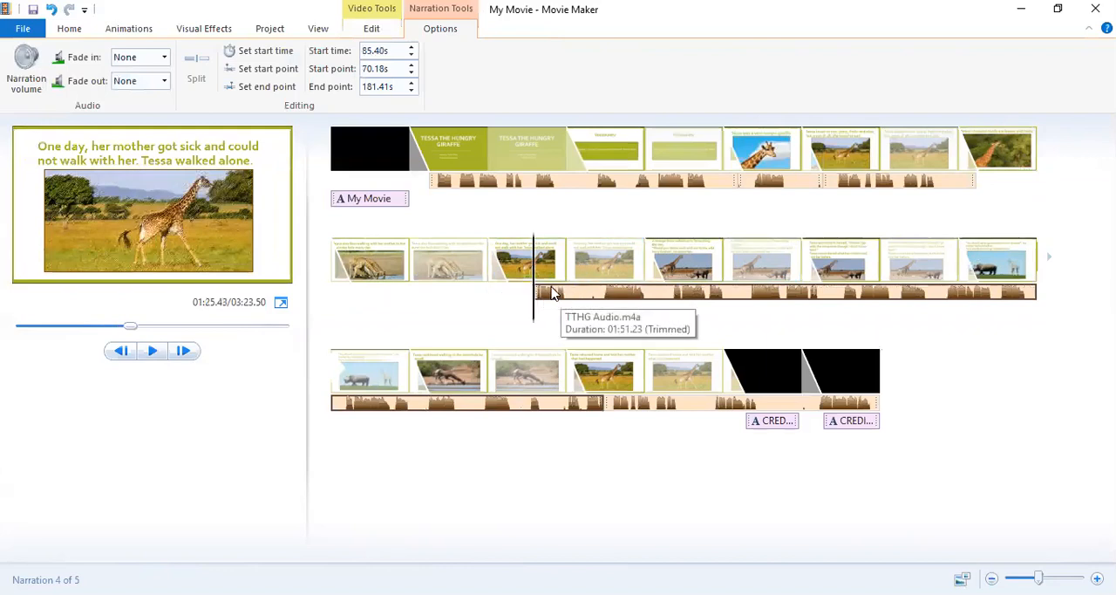
{"action": "left_click", "coordinate": [464, 279]}
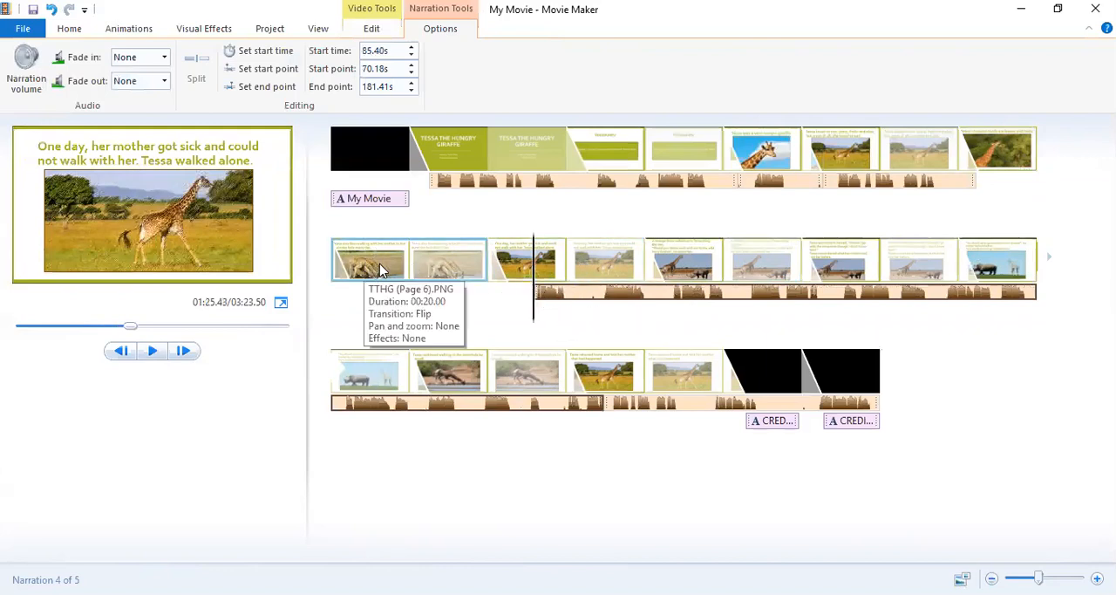
{"action": "left_click", "coordinate": [559, 294]}
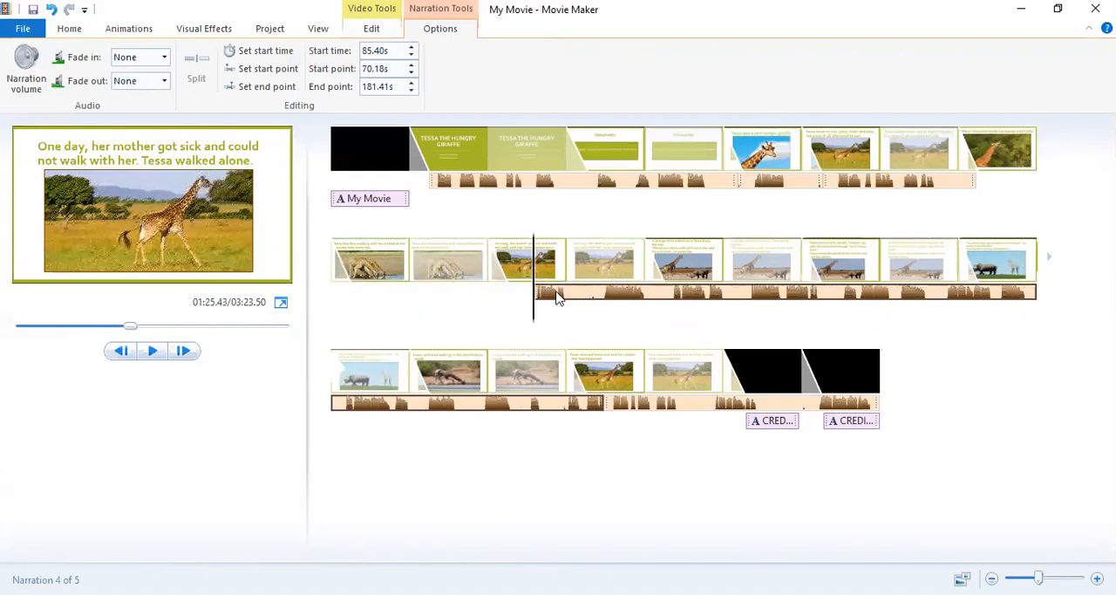
{"action": "left_click_drag", "start_coordinate": [559, 294], "coordinate": [981, 187]}
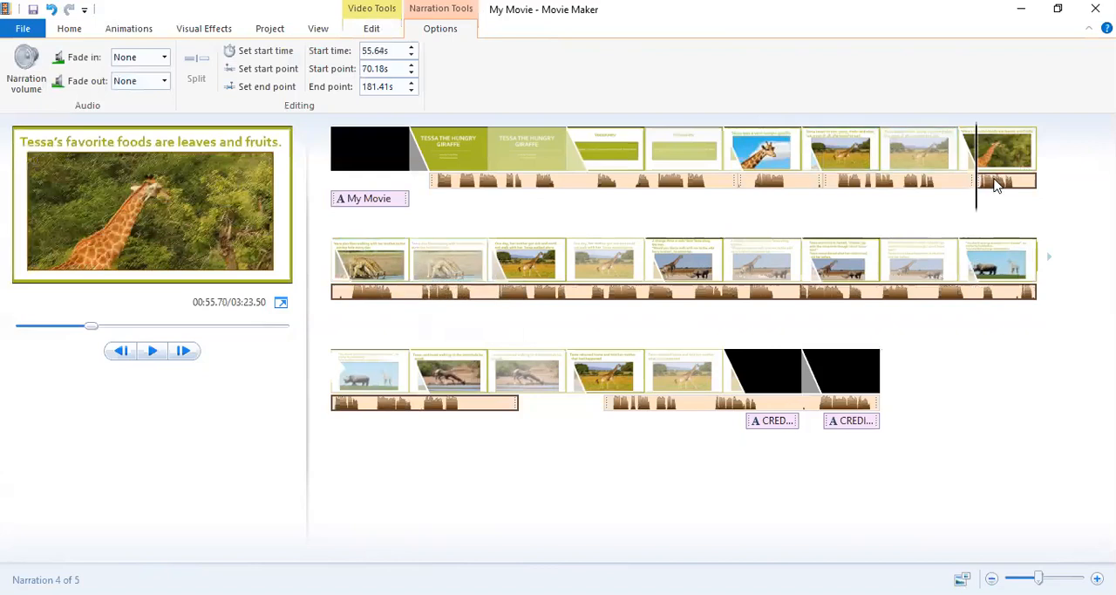
Move the remaining long narration to start at about 87.13 s and set the "watering hole" slide's duration to 10.5 seconds.
{"action": "left_click_drag", "start_coordinate": [994, 183], "coordinate": [558, 295]}
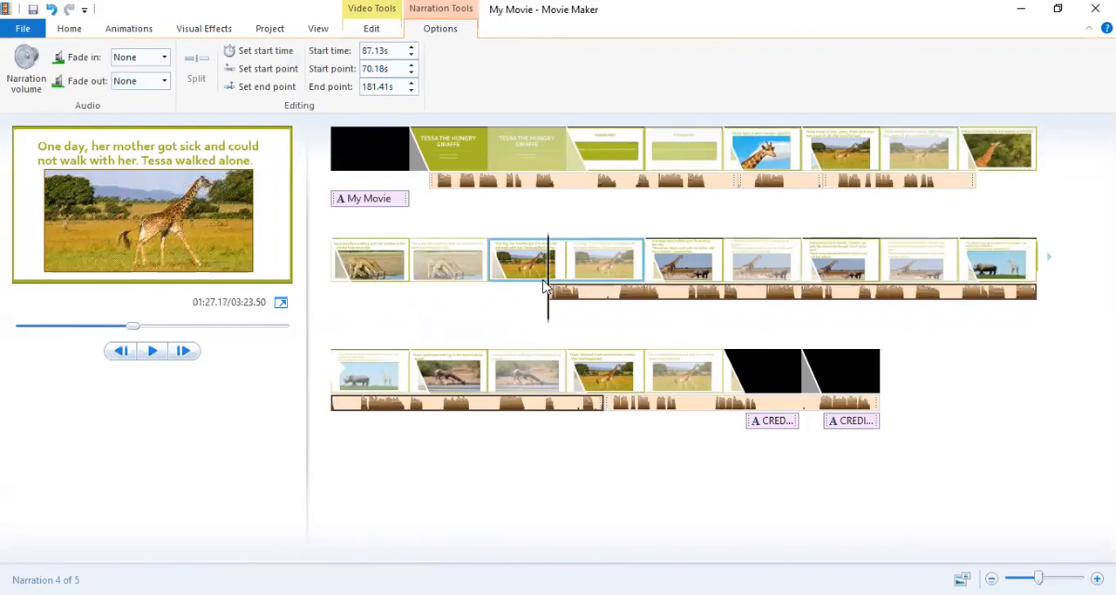
{"action": "left_click", "coordinate": [423, 262]}
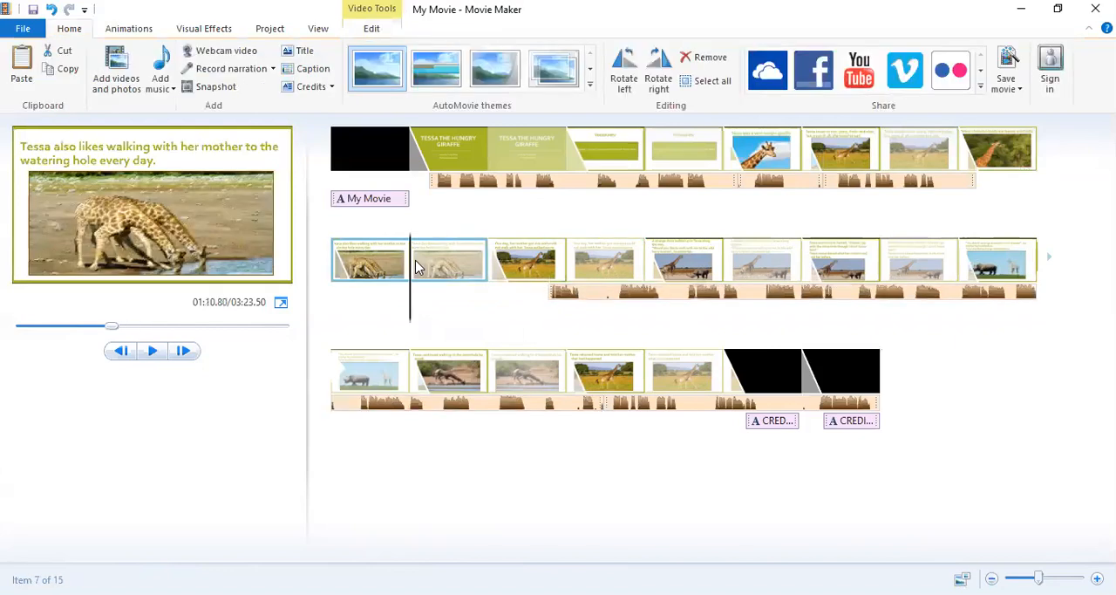
{"action": "left_click", "coordinate": [375, 29]}
{"action": "left_click", "coordinate": [318, 78]}
{"action": "key", "text": "BackSpace"}
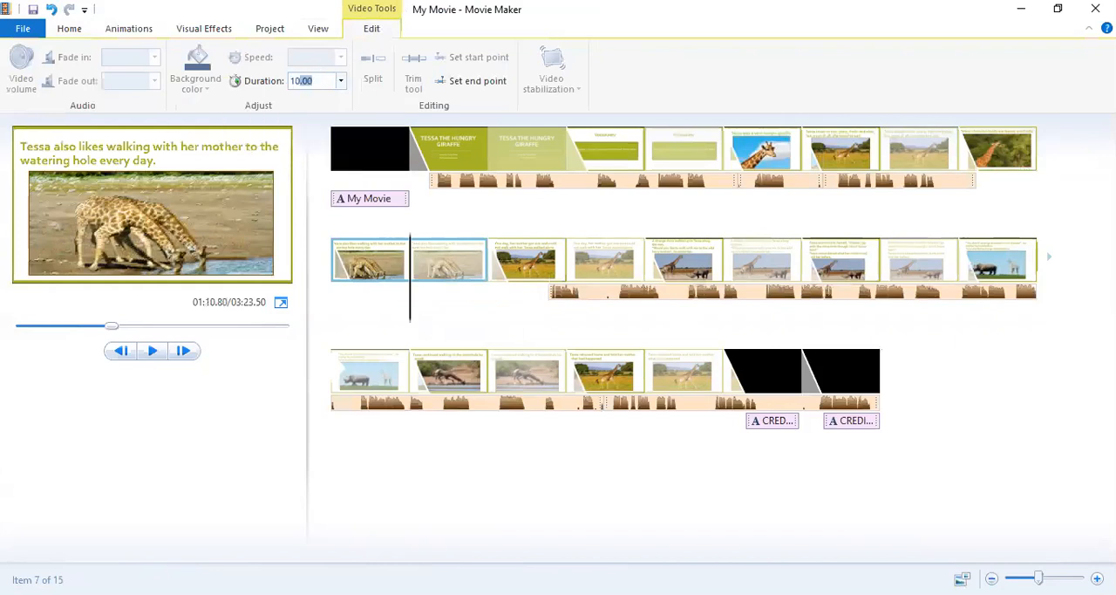
{"action": "type", "text": "10.5"}
{"action": "key", "text": "Return"}
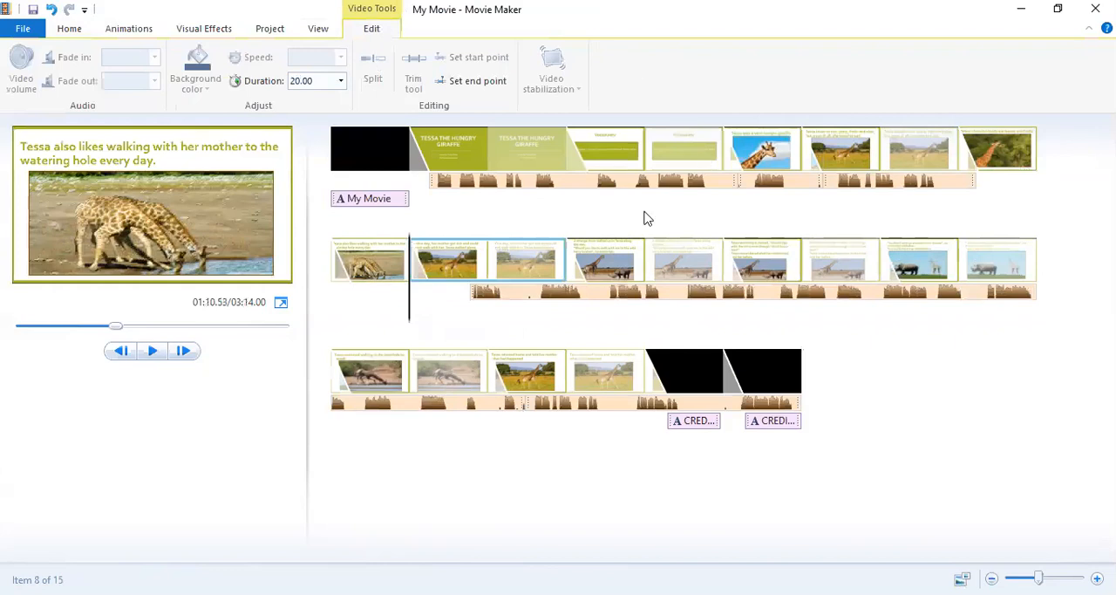
{"action": "left_click", "coordinate": [493, 290]}
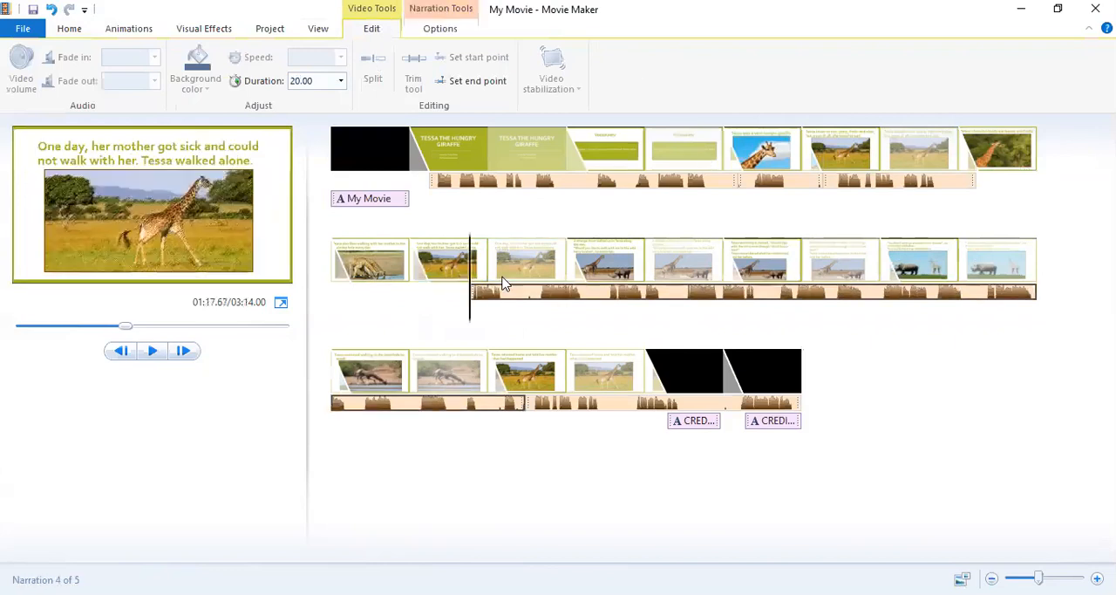
{"action": "left_click", "coordinate": [990, 185]}
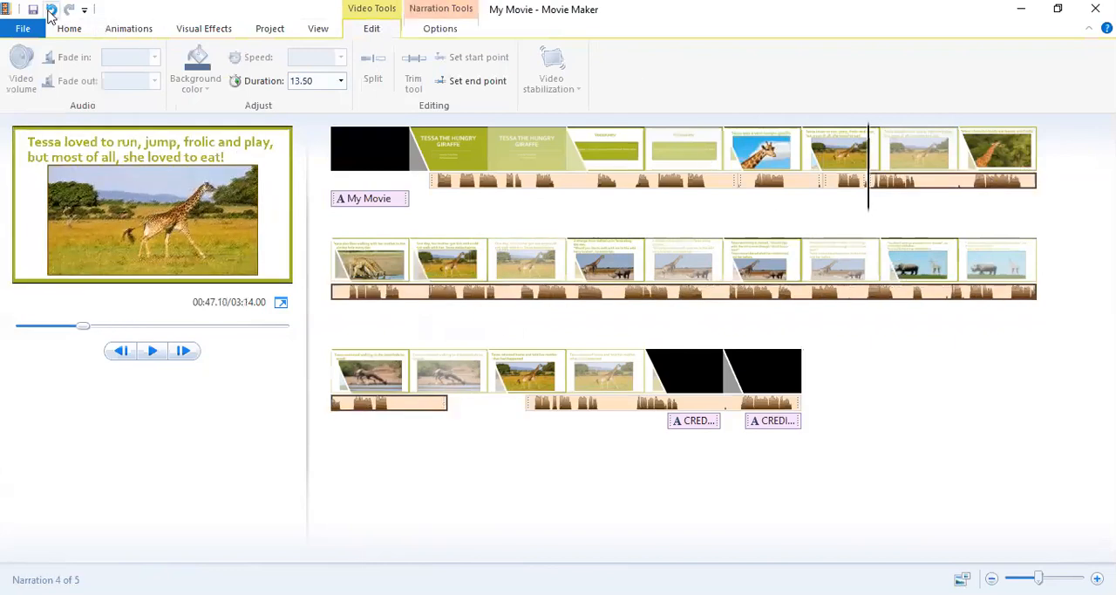
{"action": "left_click", "coordinate": [50, 11]}
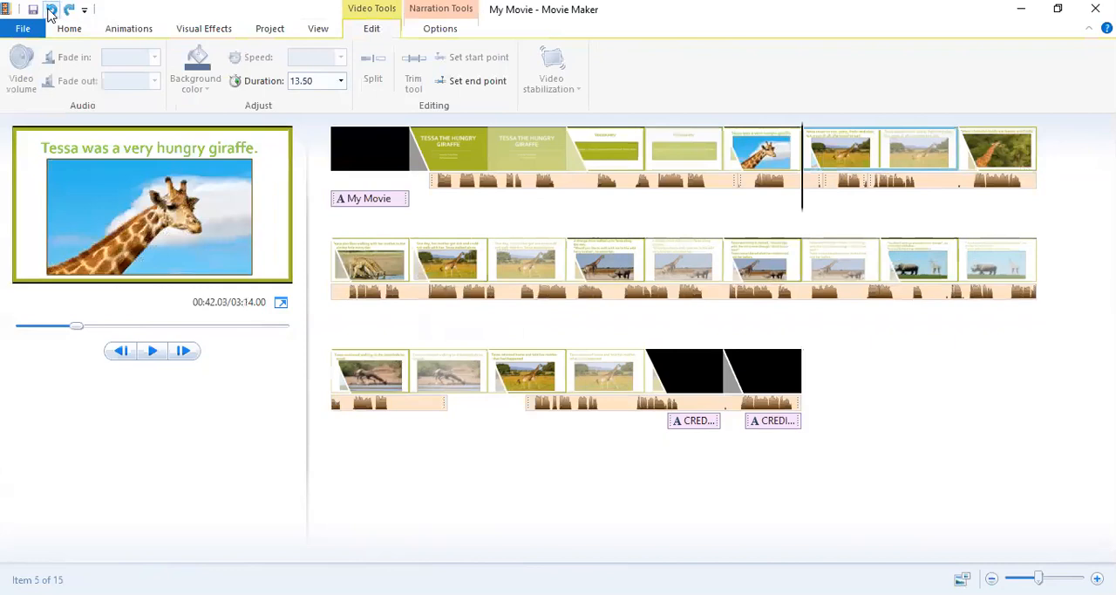
{"action": "left_click", "coordinate": [51, 11]}
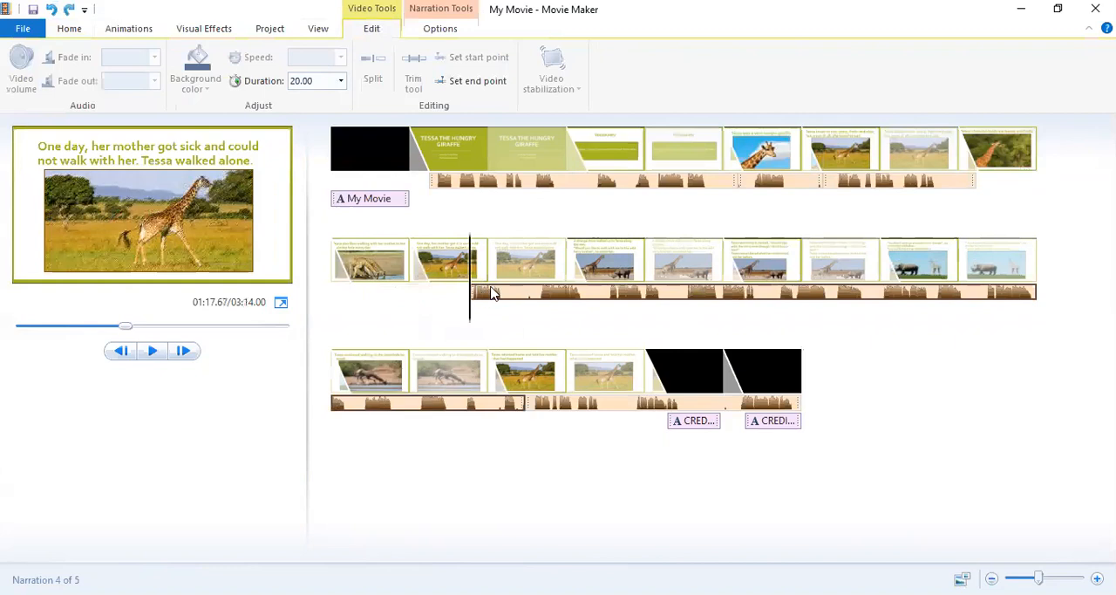
Move the remaining long narration back to about 55.8 s on the "leaves and fruits" slide and play it into the "One day, her mother got sick" slide.
{"action": "left_click_drag", "start_coordinate": [490, 293], "coordinate": [977, 194]}
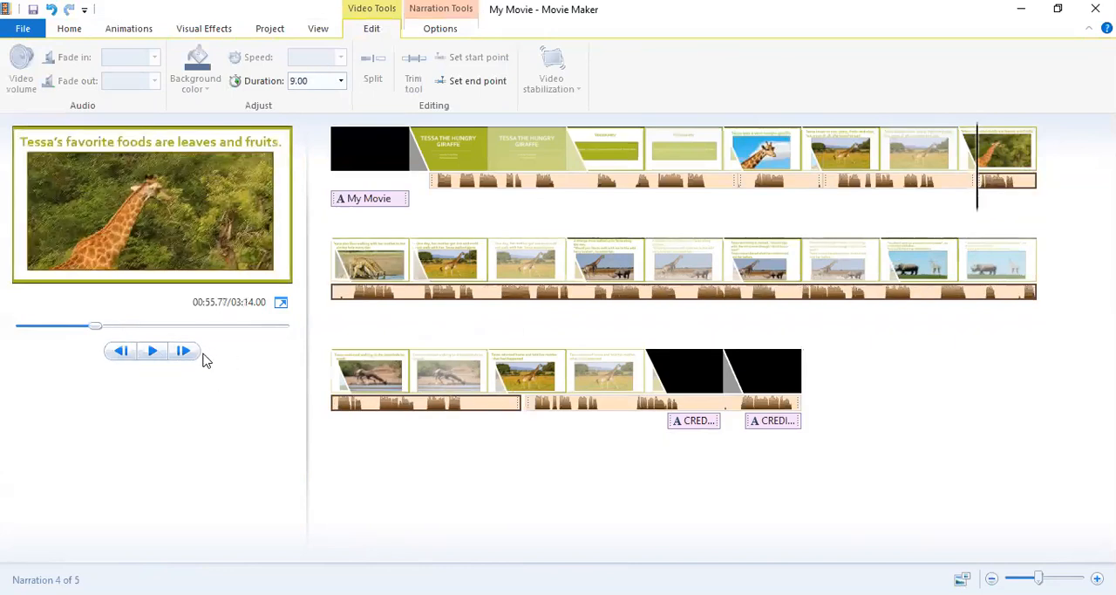
{"action": "left_click", "coordinate": [153, 351]}
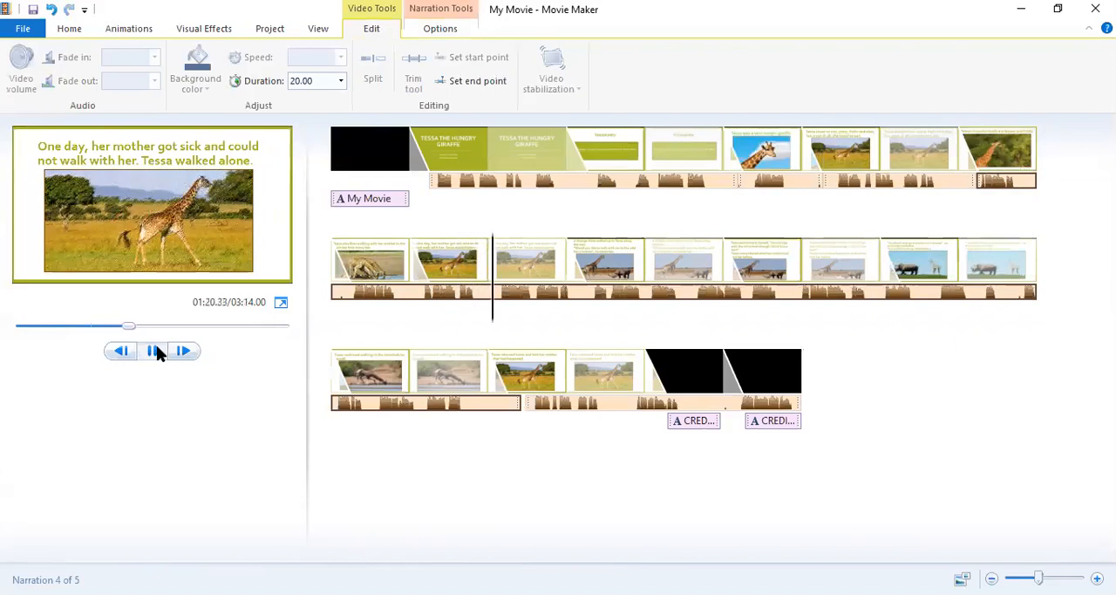
{"action": "left_click", "coordinate": [155, 350]}
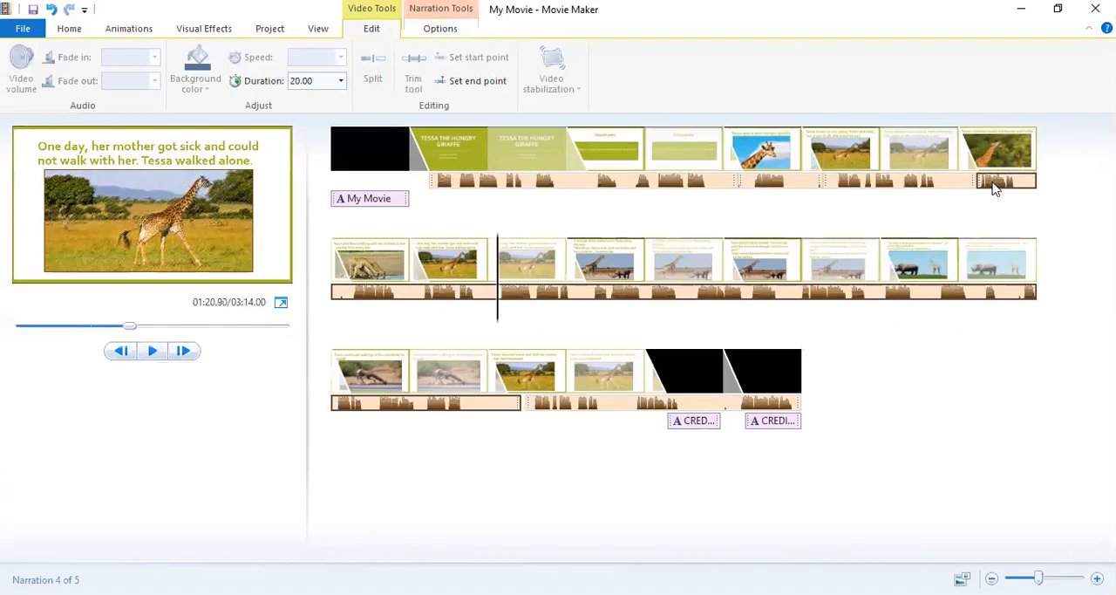
Move the remaining long narration to about 94.3 s and set the "One day, her mother got sick" slide's duration to 10.5 seconds.
{"action": "left_click_drag", "start_coordinate": [994, 188], "coordinate": [619, 294]}
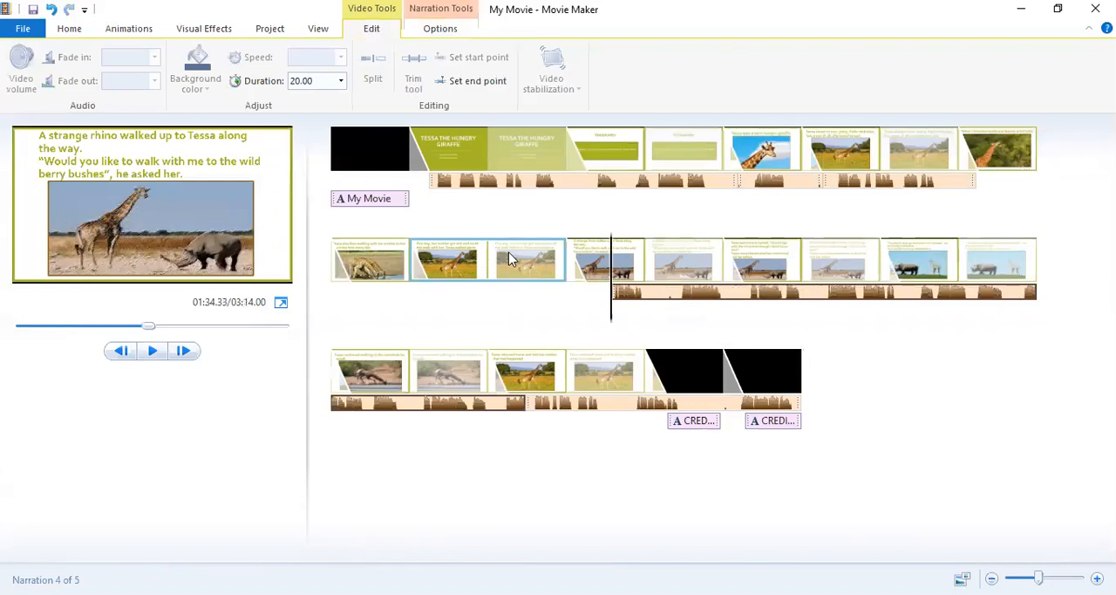
{"action": "left_click", "coordinate": [478, 270]}
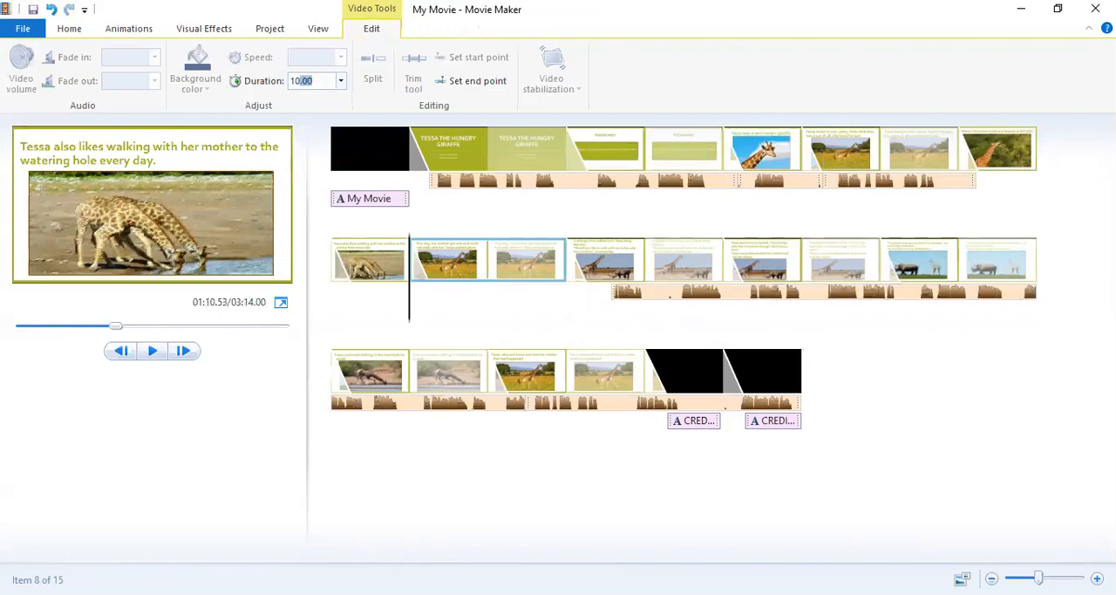
{"action": "key", "text": "Return"}
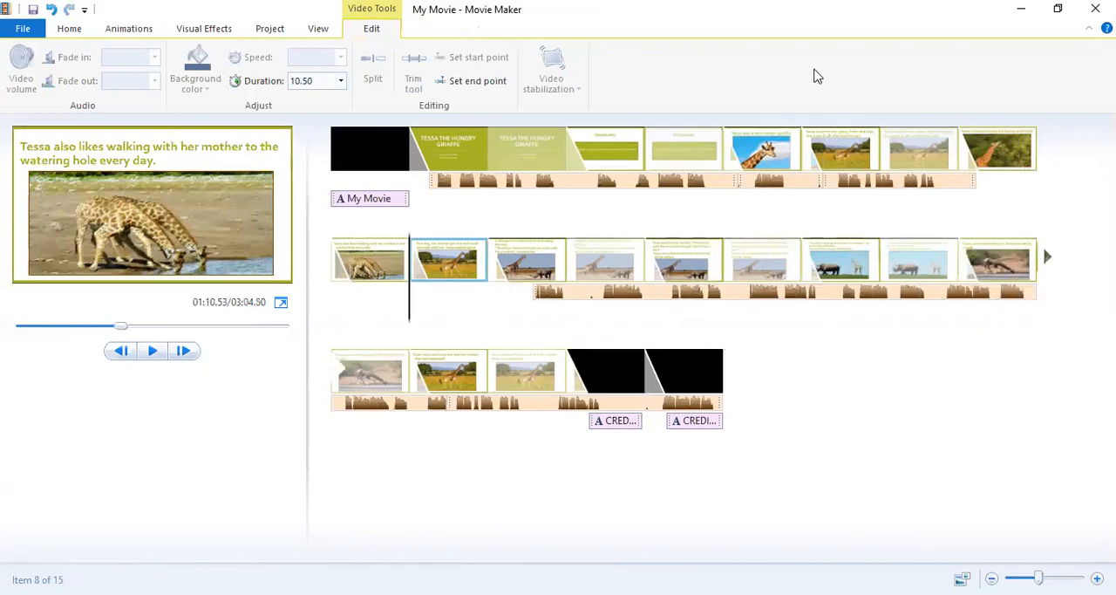
Move the remaining long narration back to about 55.8 s and play from about 72.2 s to 93.3 s over the "strange rhino" slide.
{"action": "left_click", "coordinate": [563, 294]}
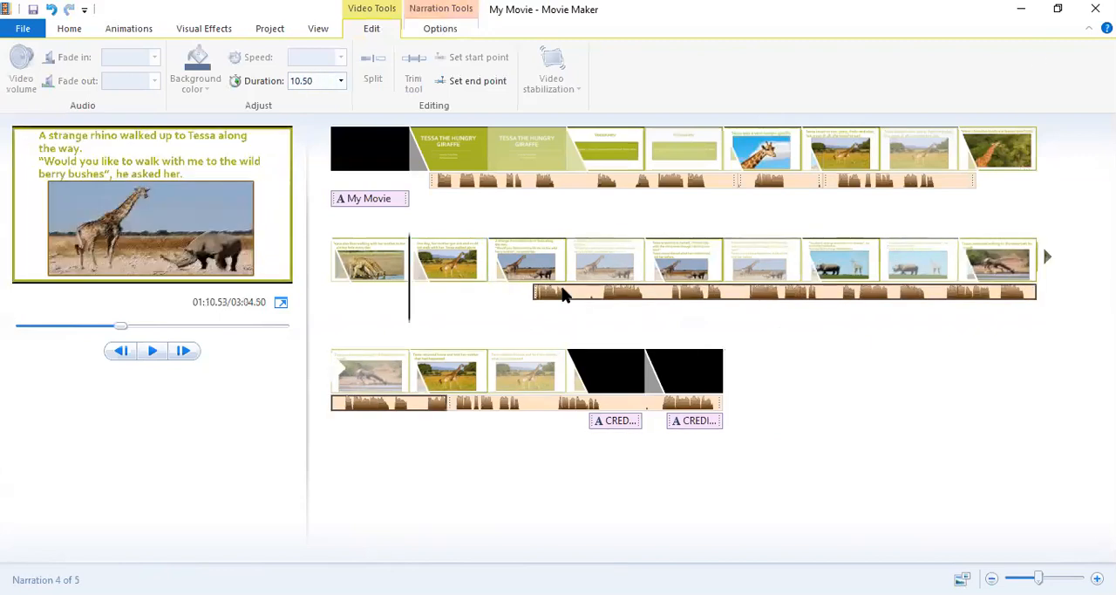
{"action": "left_click_drag", "start_coordinate": [564, 294], "coordinate": [980, 193]}
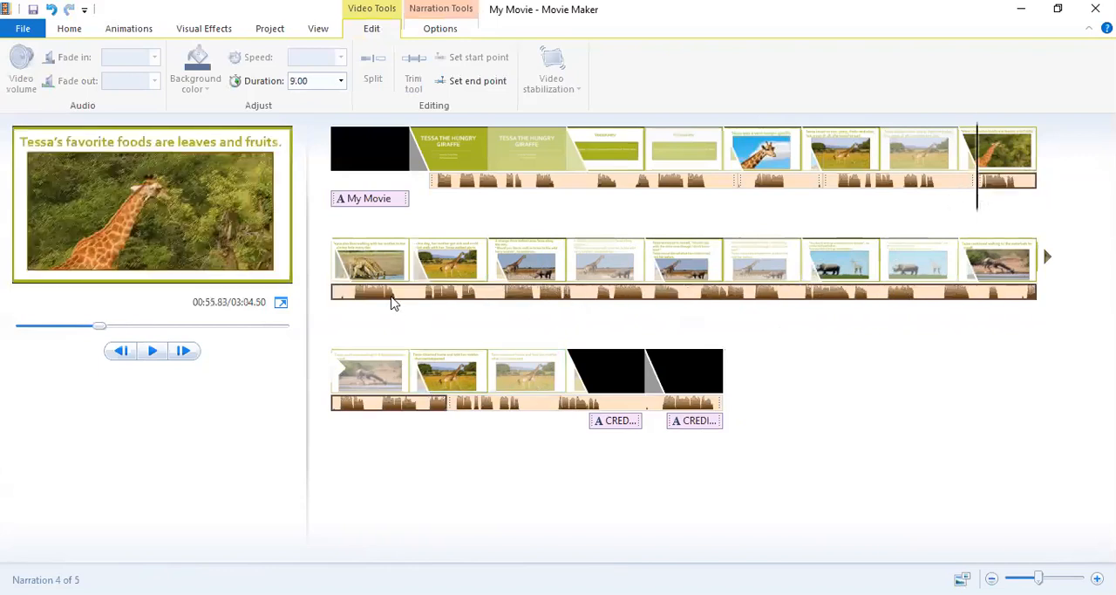
{"action": "left_click_drag", "start_coordinate": [976, 203], "coordinate": [426, 296]}
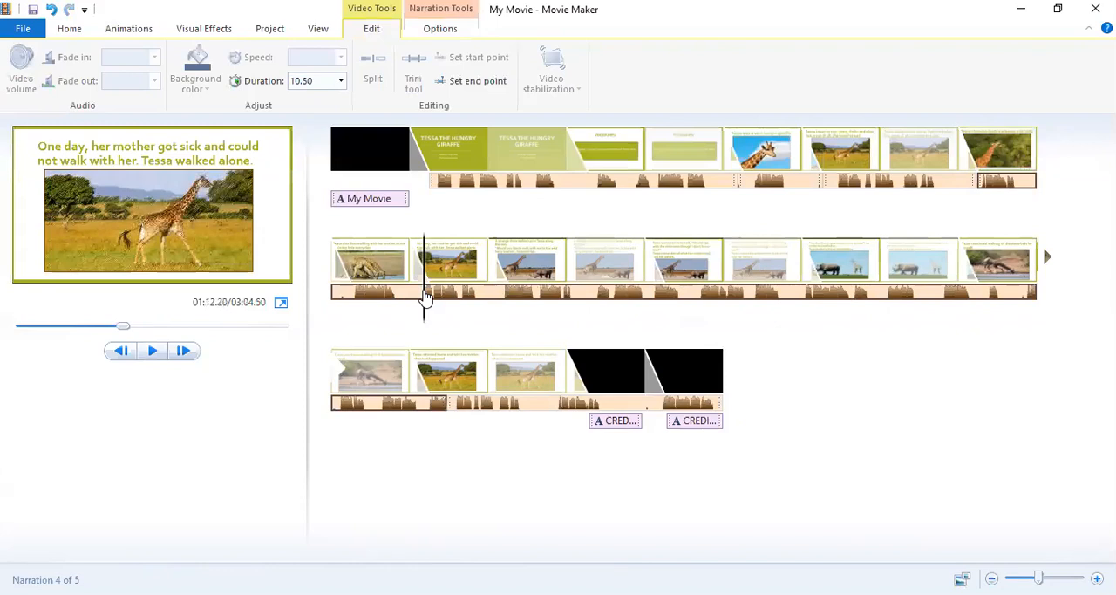
{"action": "left_click", "coordinate": [154, 352]}
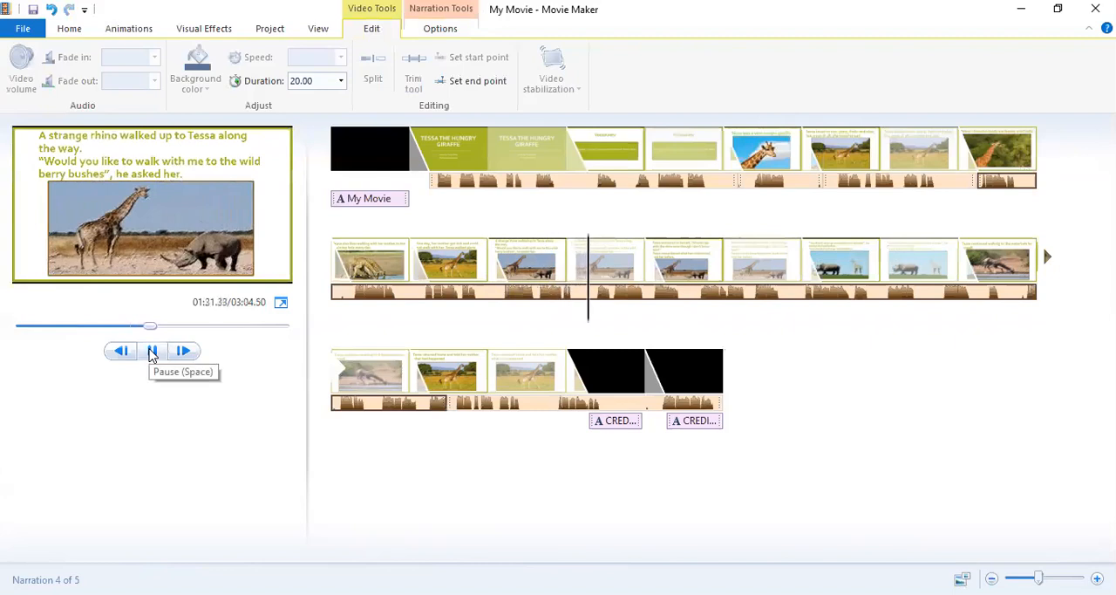
{"action": "left_click", "coordinate": [152, 351]}
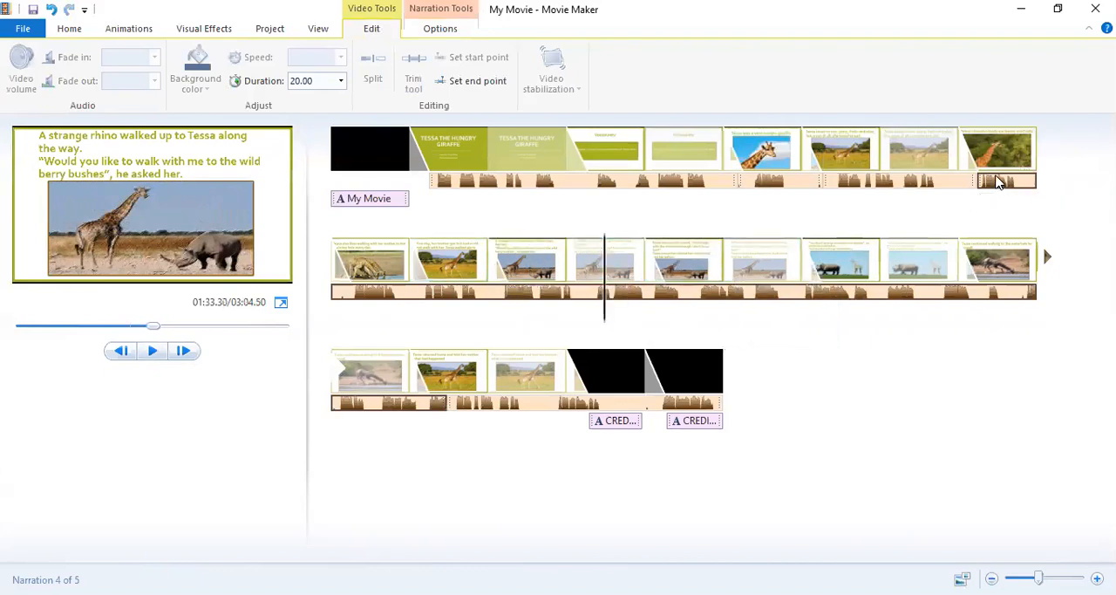
Move the remaining long narration to about 104.7 s and set the "strange rhino" slide's duration to 10.5 seconds.
{"action": "left_click_drag", "start_coordinate": [998, 181], "coordinate": [704, 298]}
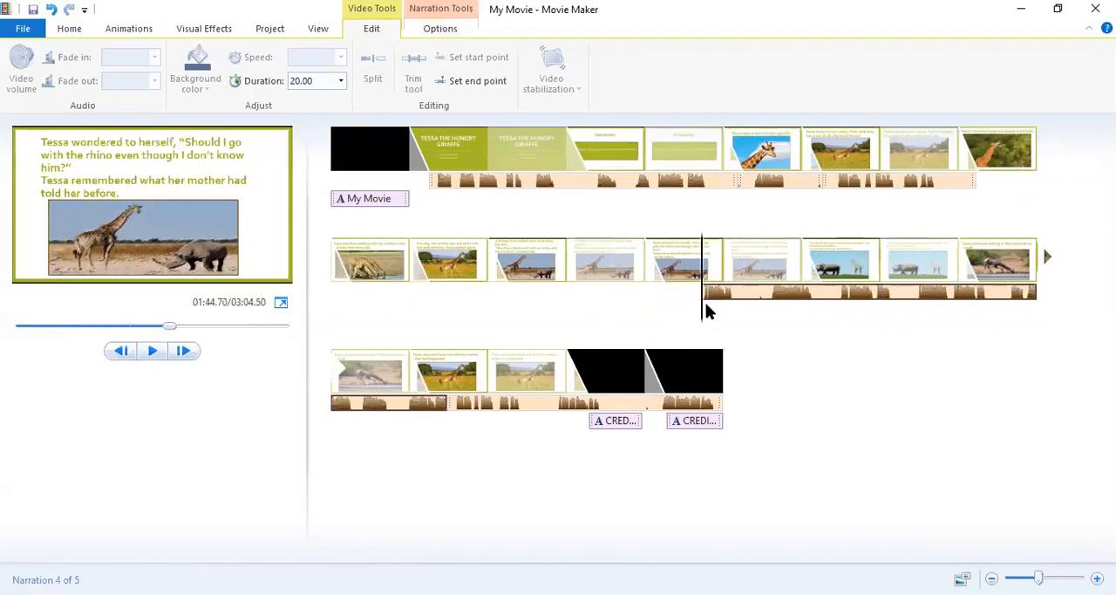
{"action": "left_click", "coordinate": [540, 271]}
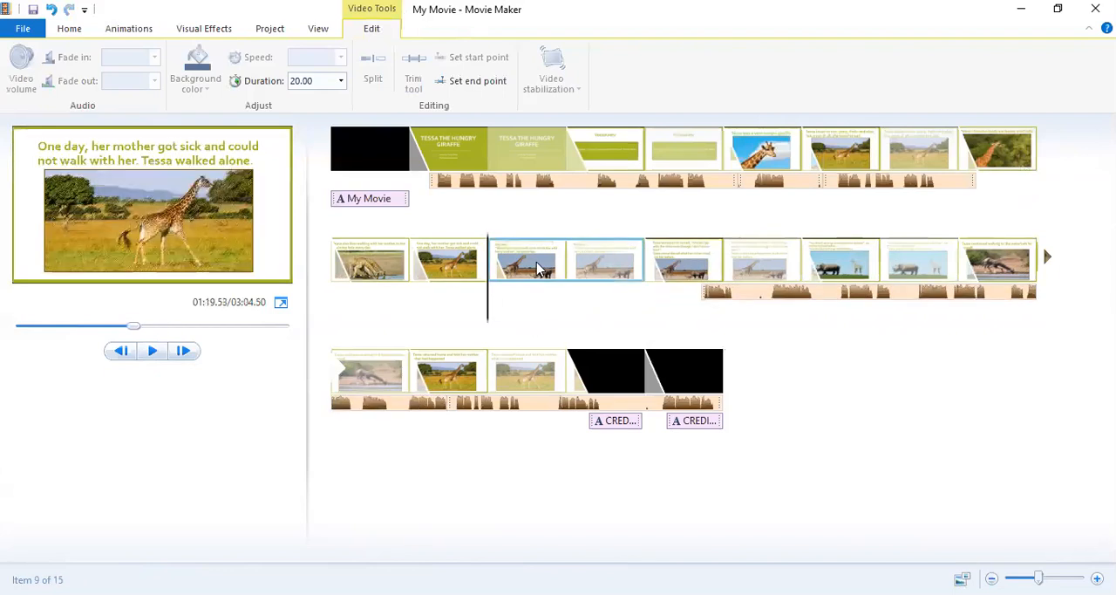
{"action": "left_click", "coordinate": [318, 80]}
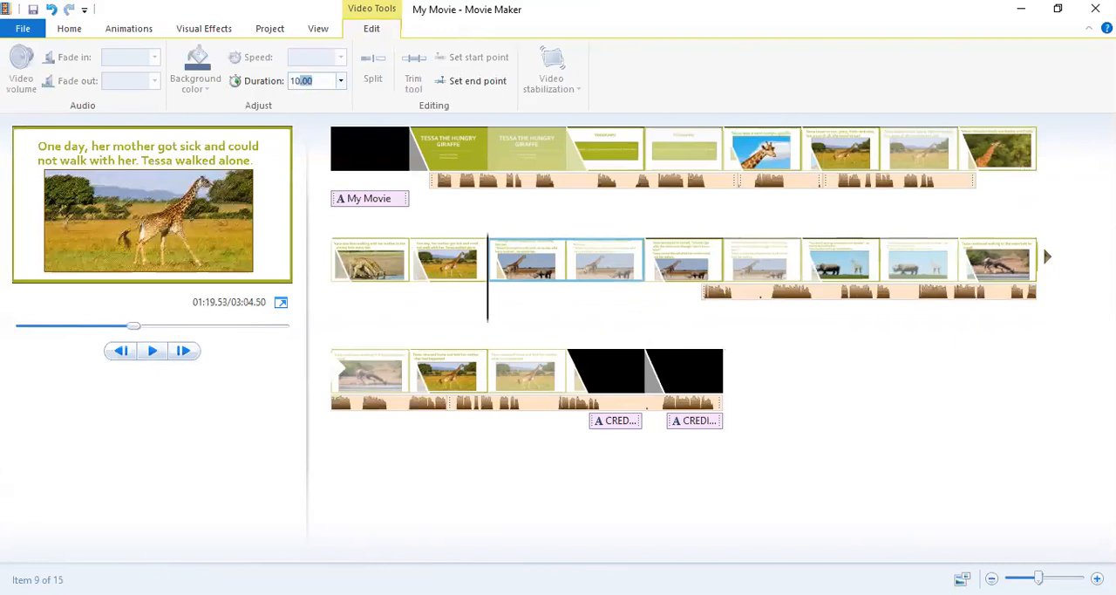
{"action": "key", "text": "Return"}
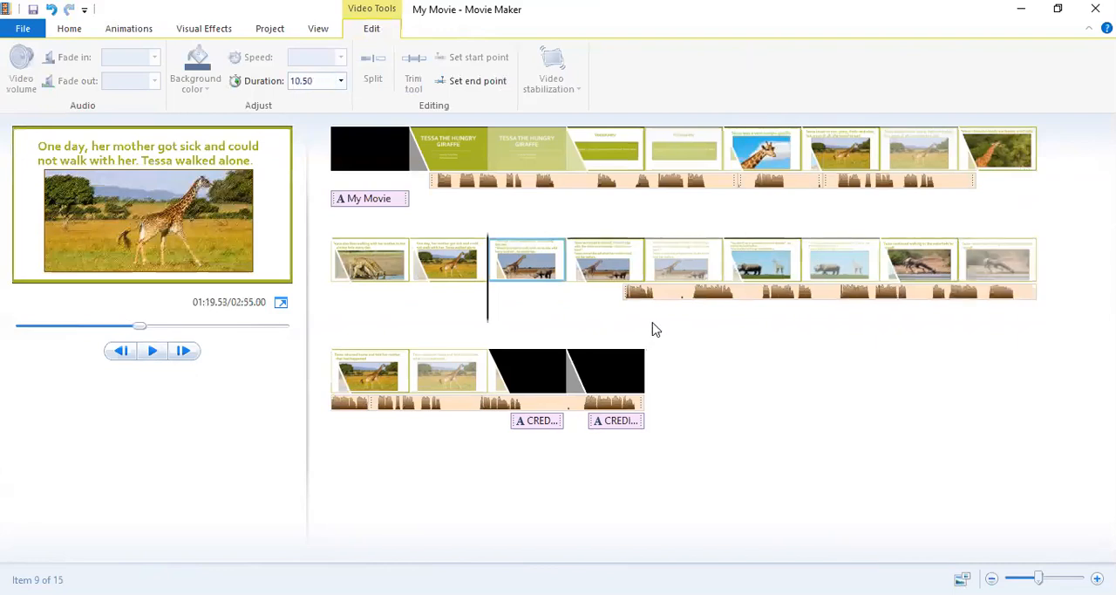
Move the remaining long narration back to about 55.9 s and play from about 79.2 s into the "Tessa wondered to herself" slide.
{"action": "left_click", "coordinate": [625, 297]}
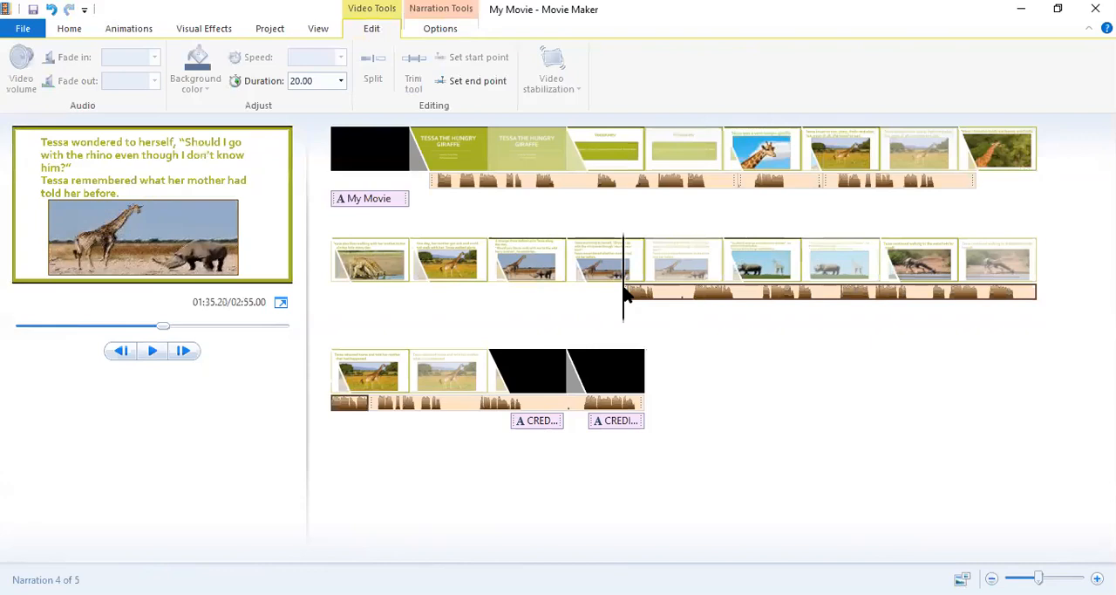
{"action": "left_click_drag", "start_coordinate": [625, 297], "coordinate": [983, 193]}
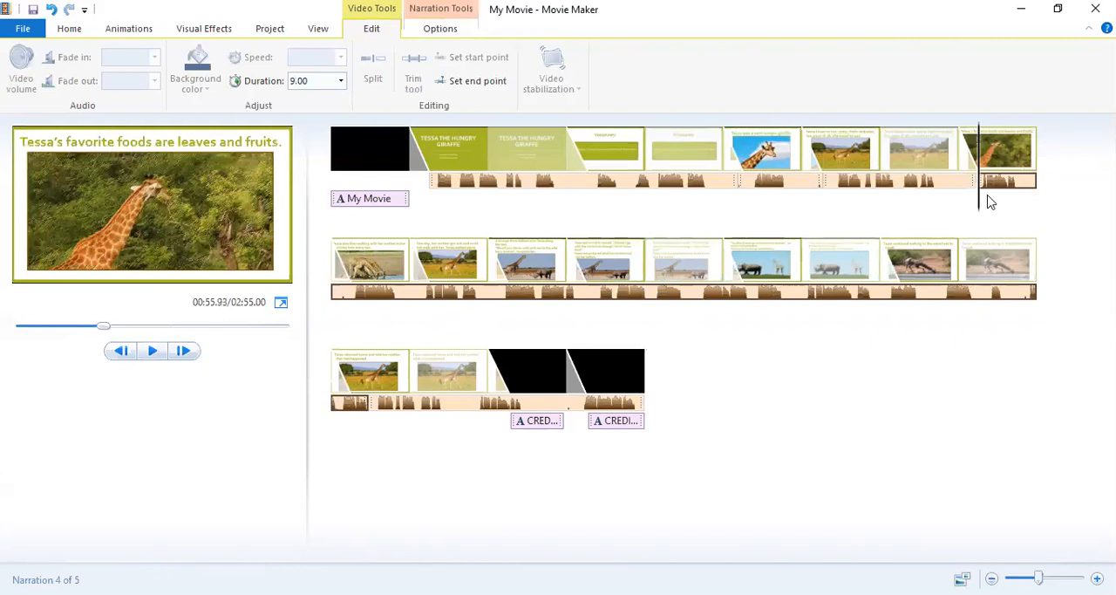
{"action": "left_click_drag", "start_coordinate": [979, 201], "coordinate": [489, 312]}
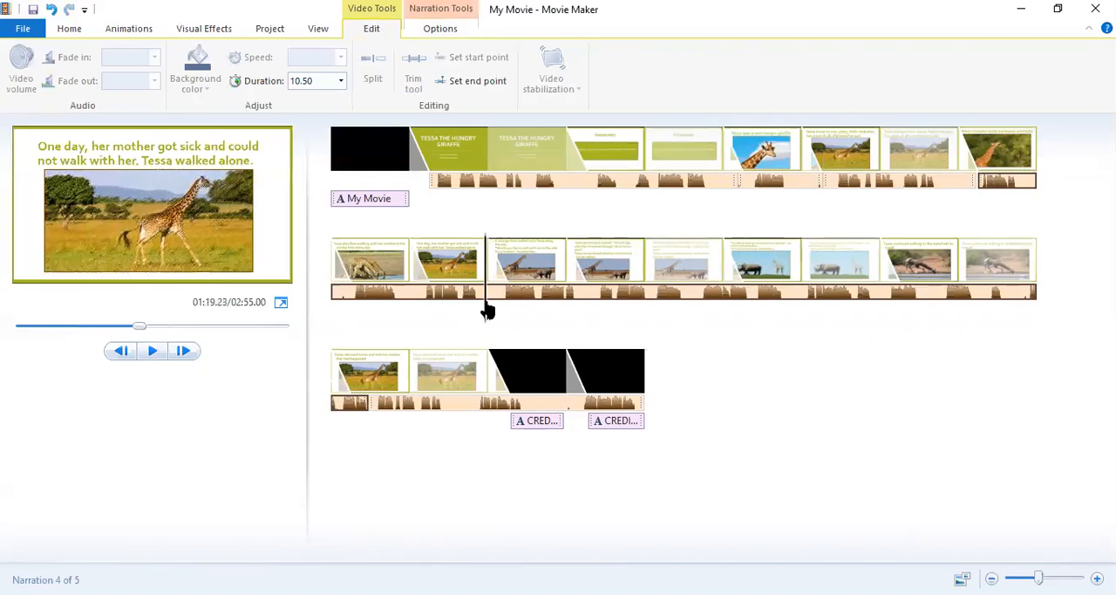
{"action": "left_click", "coordinate": [153, 351]}
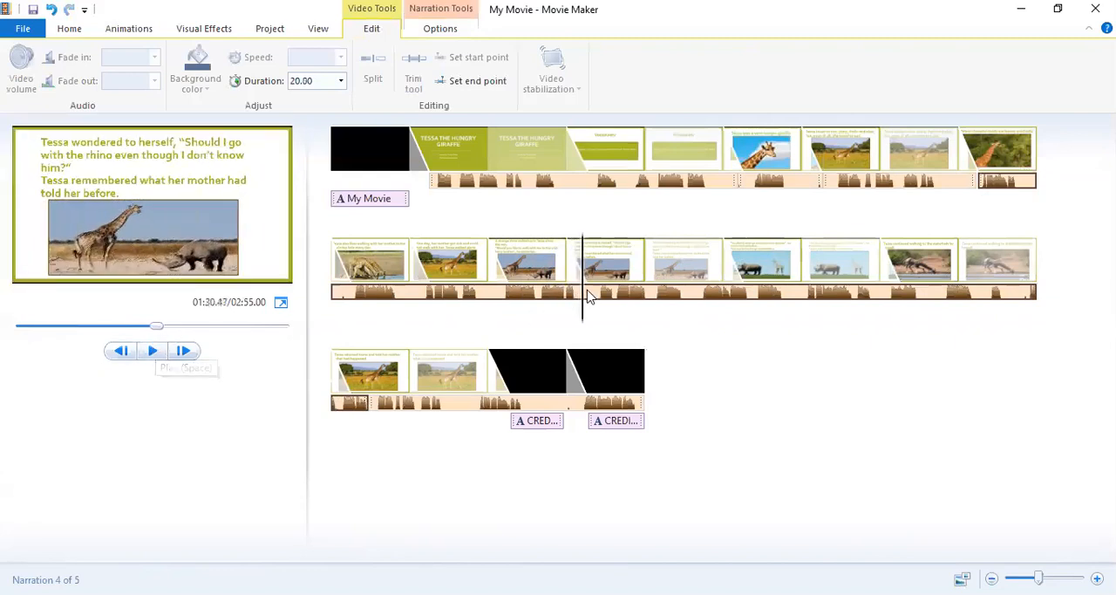
Move the remaining long narration to about 101.1 s and set the "strange rhino" slide's duration to 13 seconds.
{"action": "left_click", "coordinate": [1009, 185]}
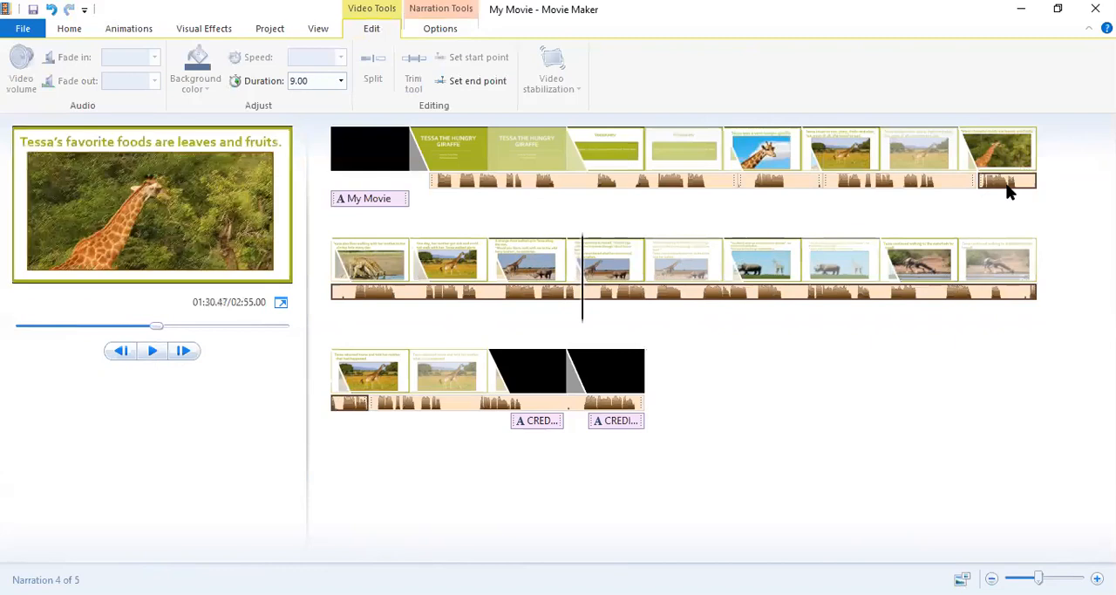
{"action": "left_click", "coordinate": [678, 297]}
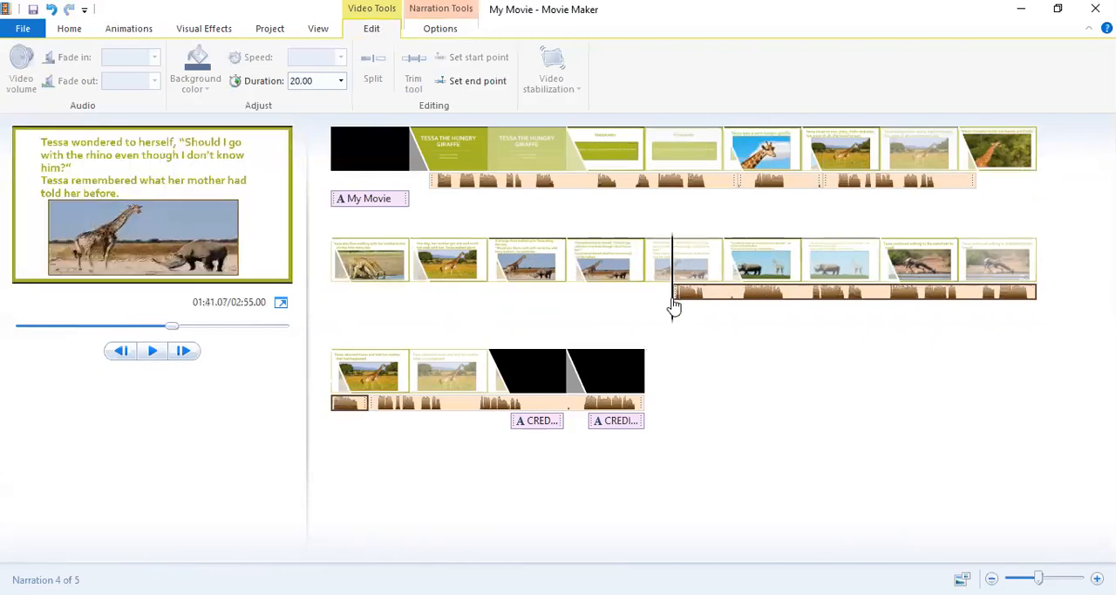
{"action": "left_click", "coordinate": [538, 264]}
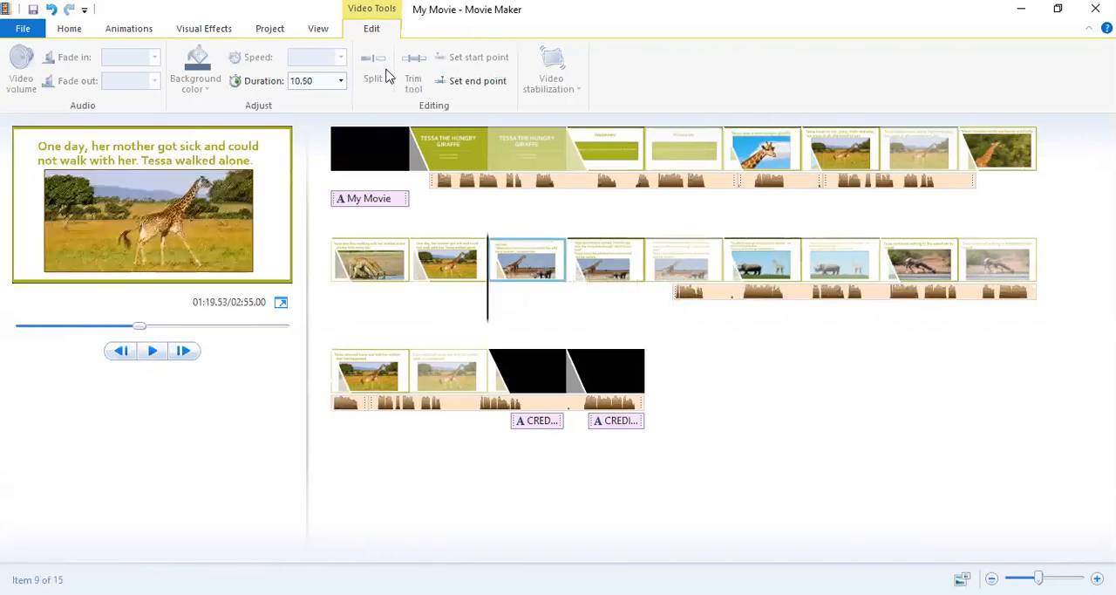
{"action": "left_click", "coordinate": [324, 80]}
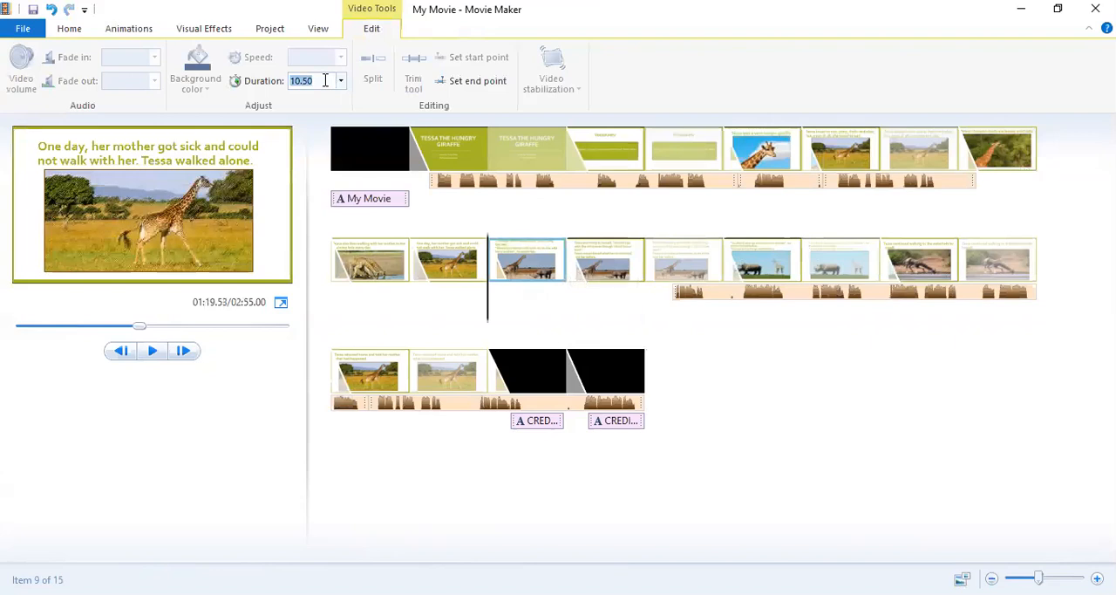
{"action": "key", "text": "BackSpace"}
{"action": "key", "text": "Return"}
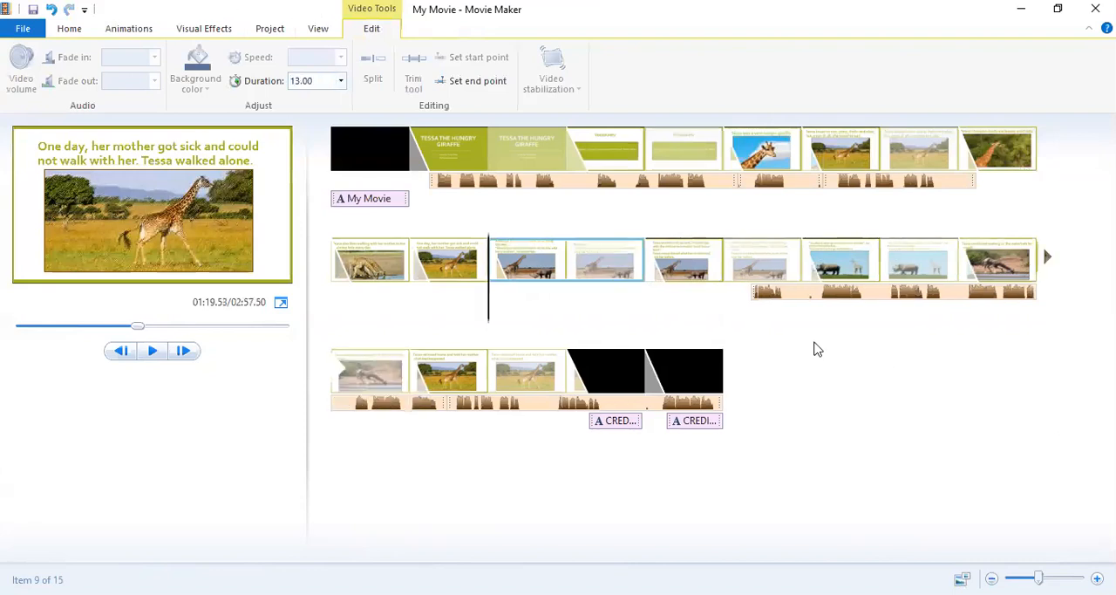
Move the remaining long narration back to about 55.8 s and play from about 79.3 s into the "Tessa wondered to herself" slide.
{"action": "left_click", "coordinate": [782, 295]}
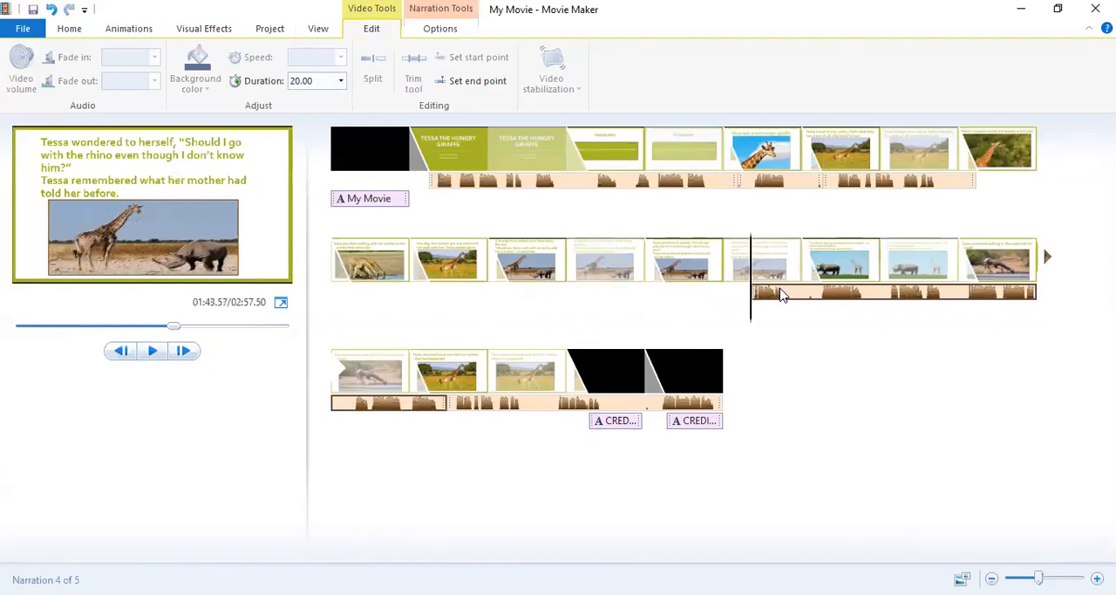
{"action": "left_click", "coordinate": [1001, 185]}
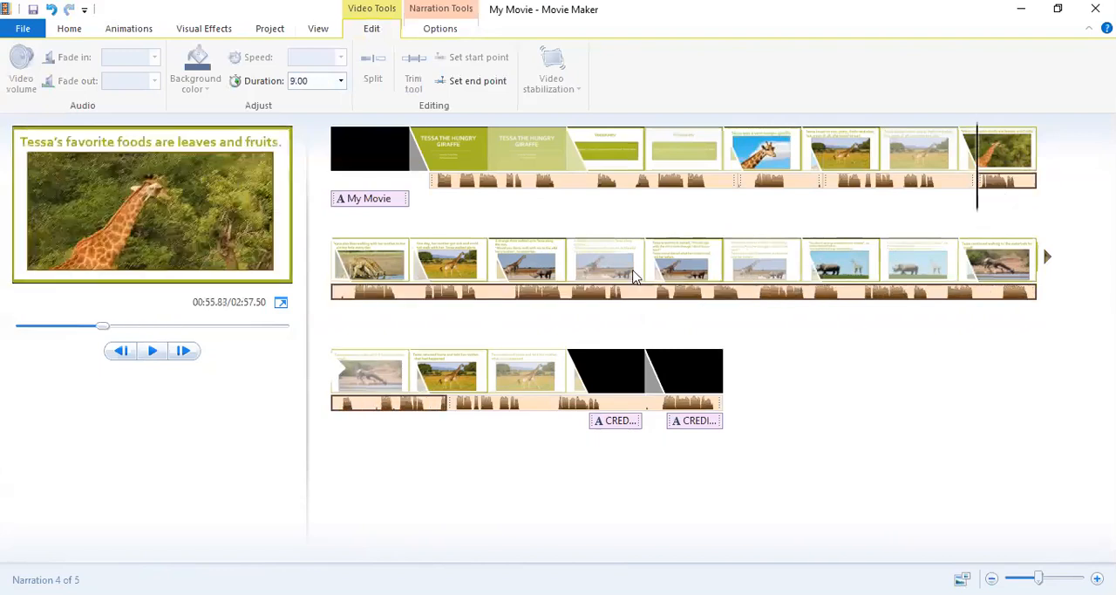
{"action": "left_click_drag", "start_coordinate": [976, 204], "coordinate": [487, 297]}
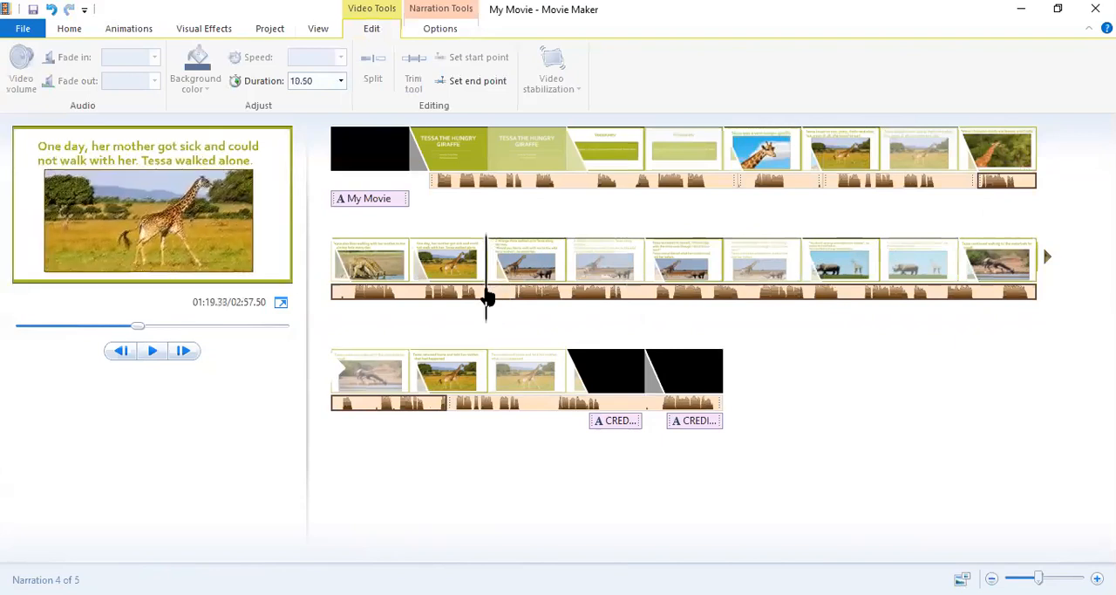
{"action": "left_click", "coordinate": [151, 350]}
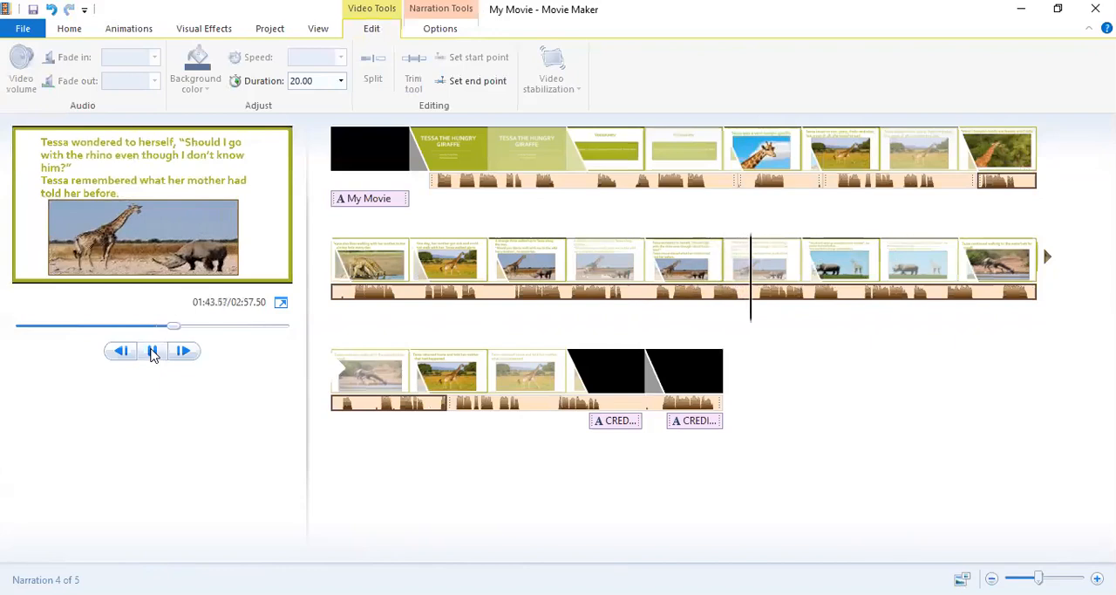
{"action": "left_click", "coordinate": [153, 351]}
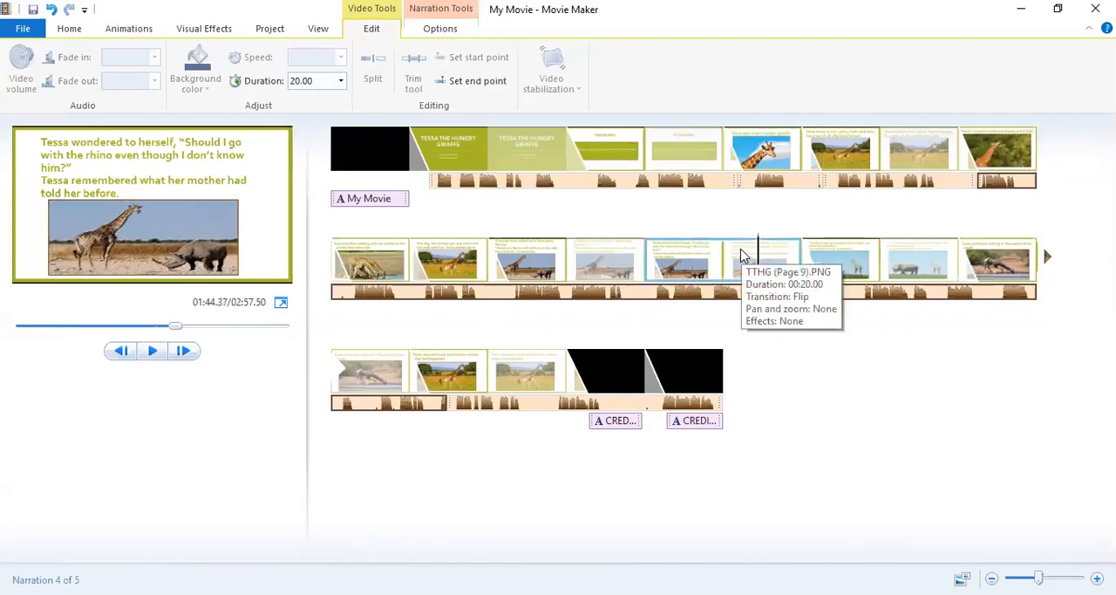
Split the long narration at about 91.6 s, where the "Tessa wondered to herself" slide begins.
{"action": "left_click", "coordinate": [647, 297]}
{"action": "left_click_drag", "start_coordinate": [332, 321], "coordinate": [652, 319]}
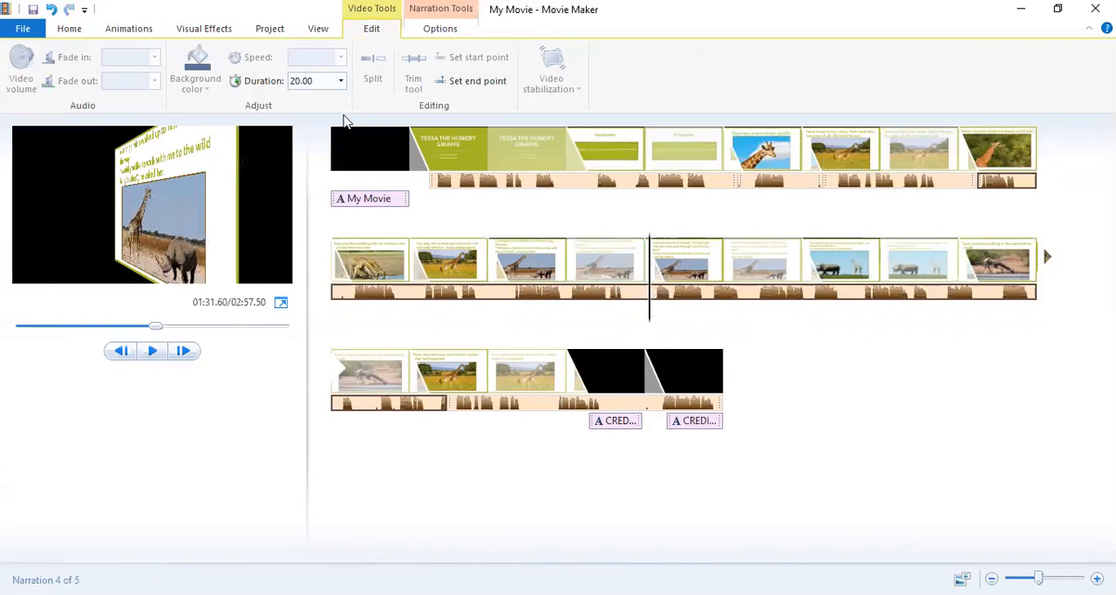
{"action": "left_click", "coordinate": [427, 29]}
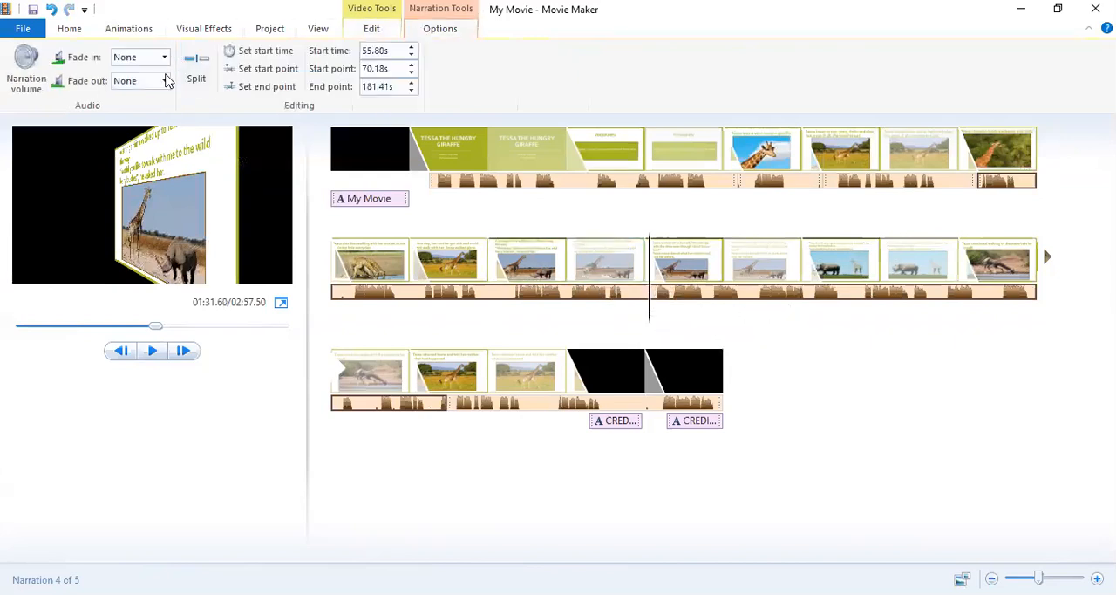
{"action": "left_click", "coordinate": [197, 65]}
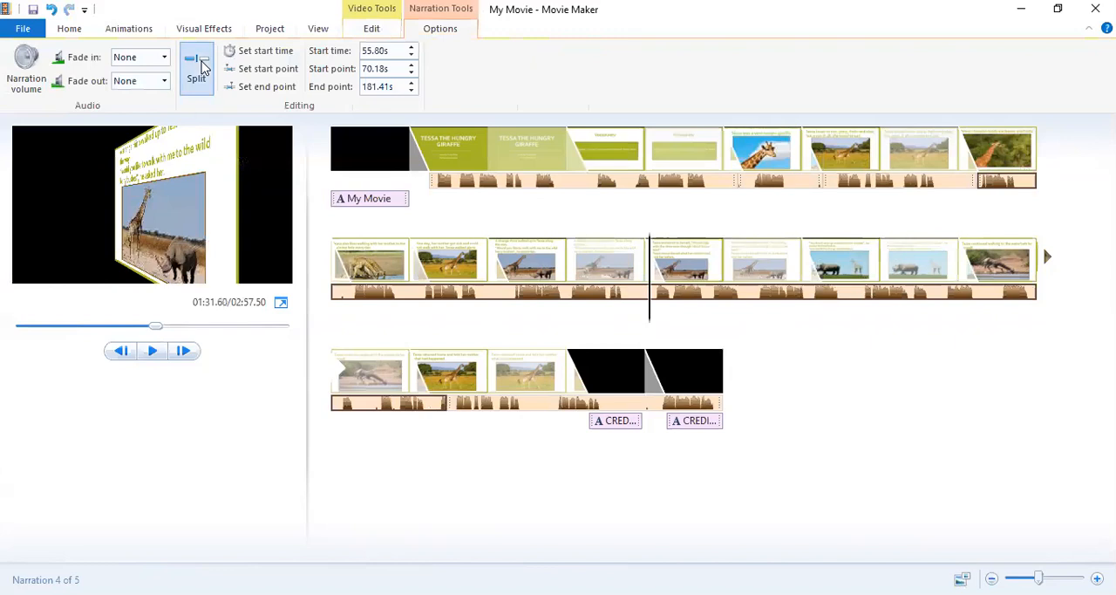
Move the narration after the split to about 93.1 s and play the passage around the split.
{"action": "left_click", "coordinate": [662, 296]}
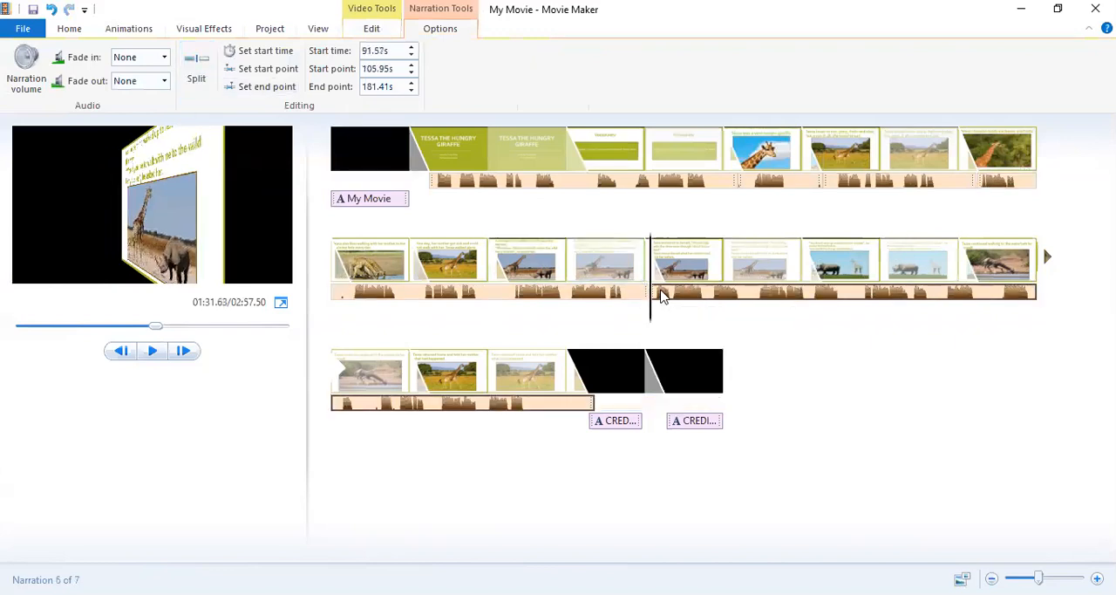
{"action": "left_click_drag", "start_coordinate": [663, 297], "coordinate": [666, 298]}
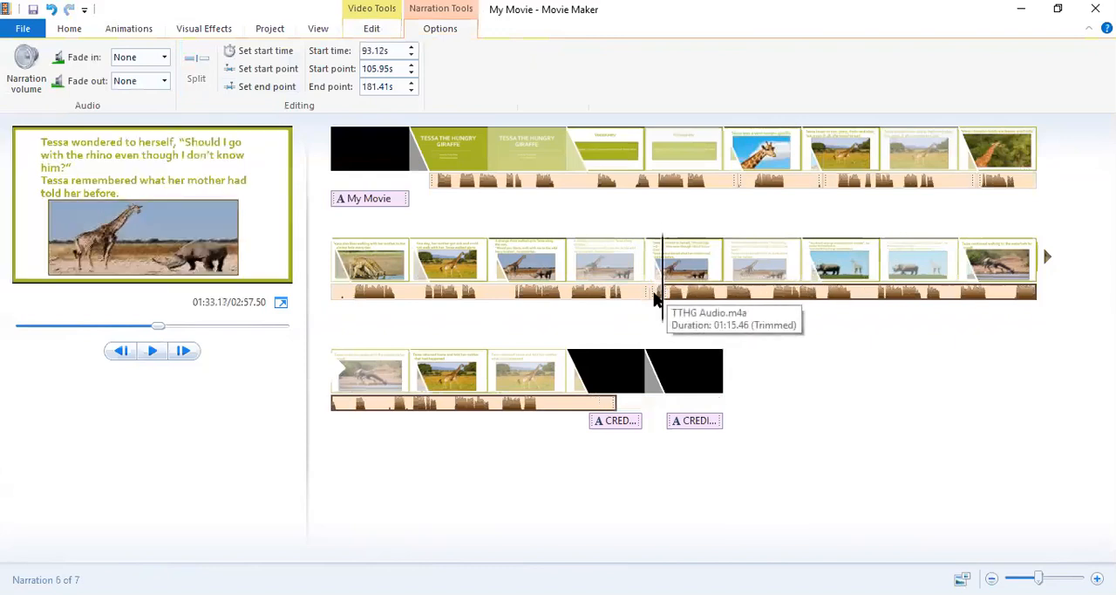
{"action": "key", "text": "ctrl+z"}
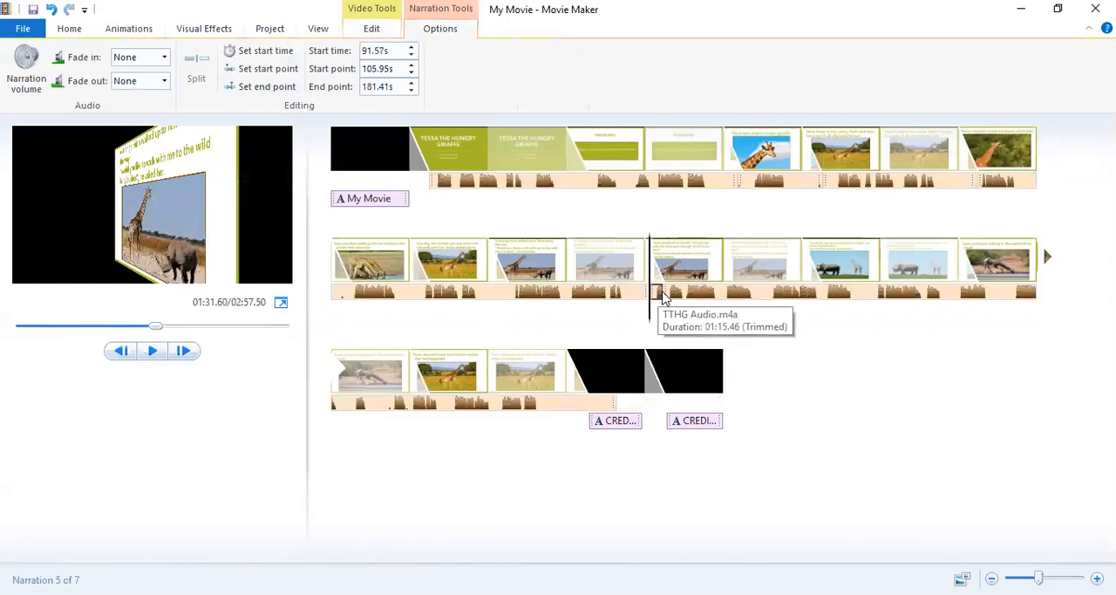
{"action": "left_click", "coordinate": [152, 353]}
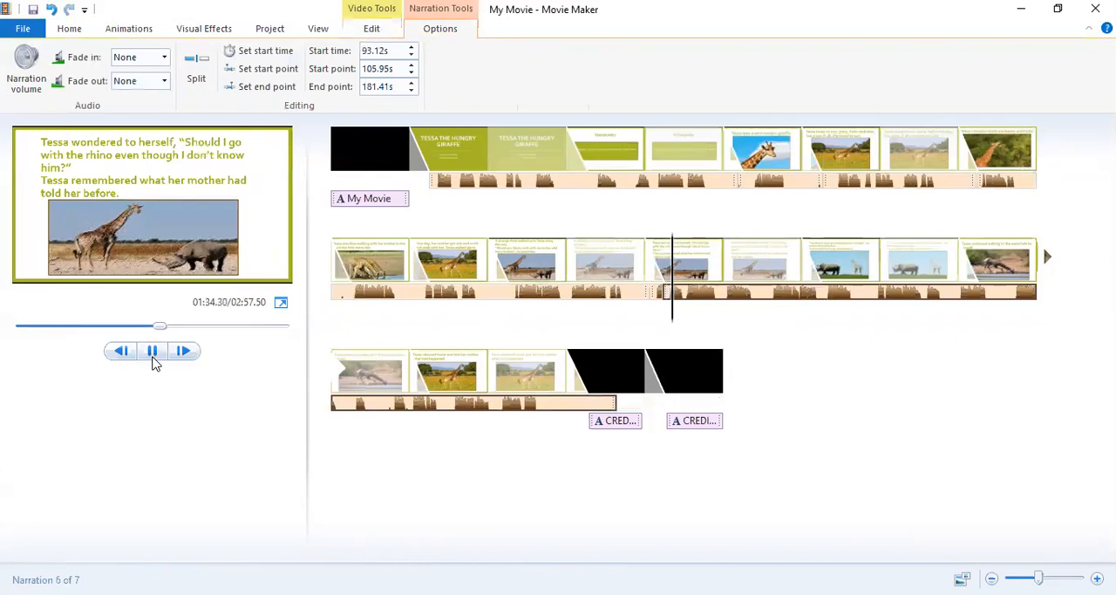
{"action": "left_click", "coordinate": [153, 352]}
Try to remove the duplicate narration piece at the split, undo the changes and replay from about 91.6 s.
{"action": "left_click", "coordinate": [653, 294]}
{"action": "right_click", "coordinate": [655, 293]}
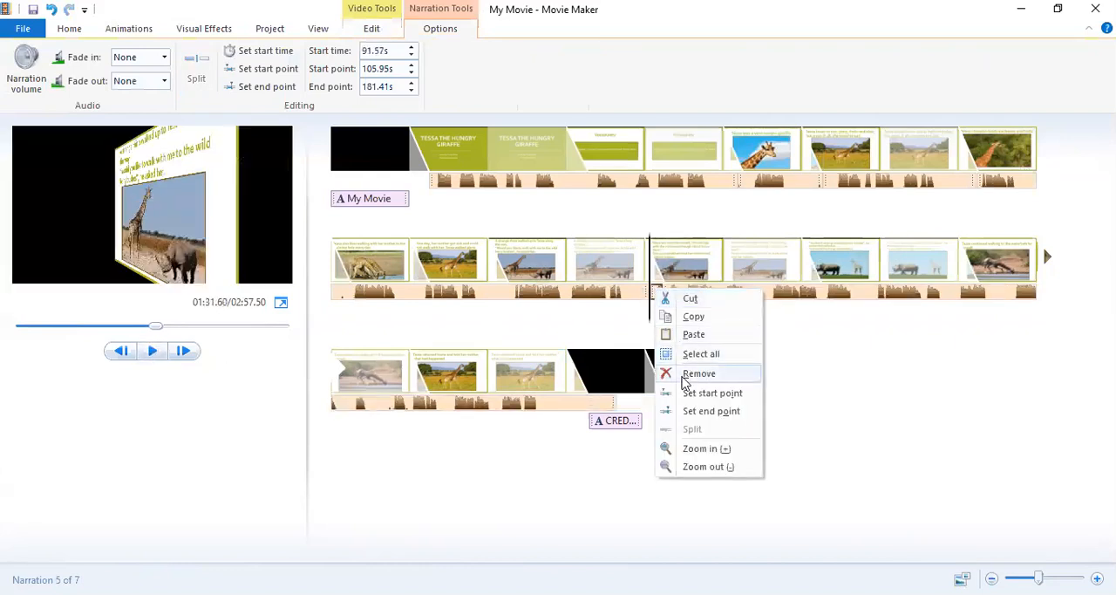
{"action": "left_click", "coordinate": [686, 381]}
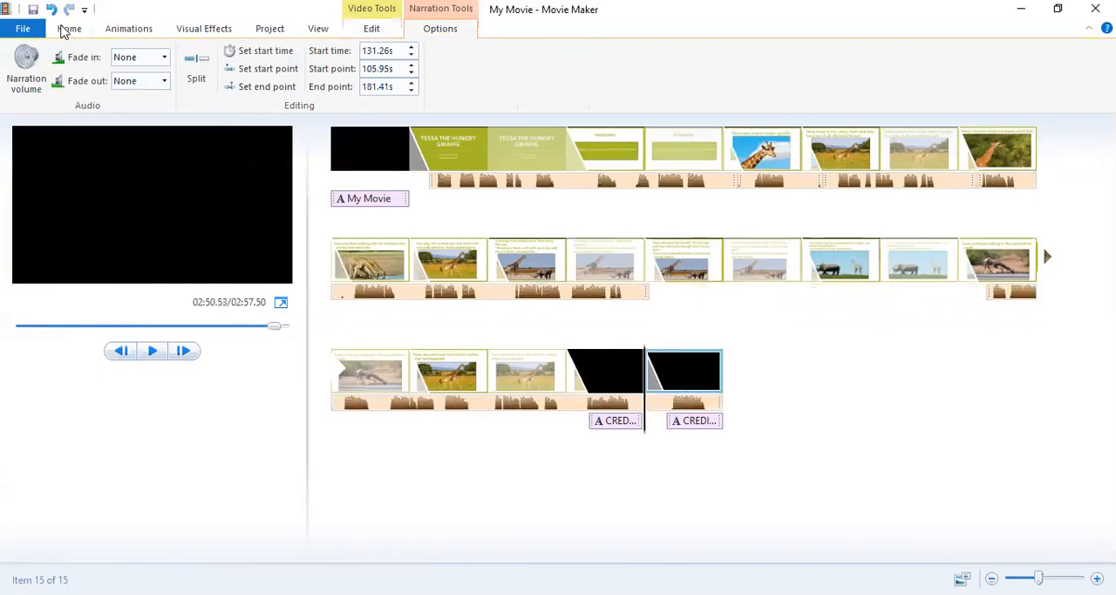
{"action": "left_click", "coordinate": [50, 10]}
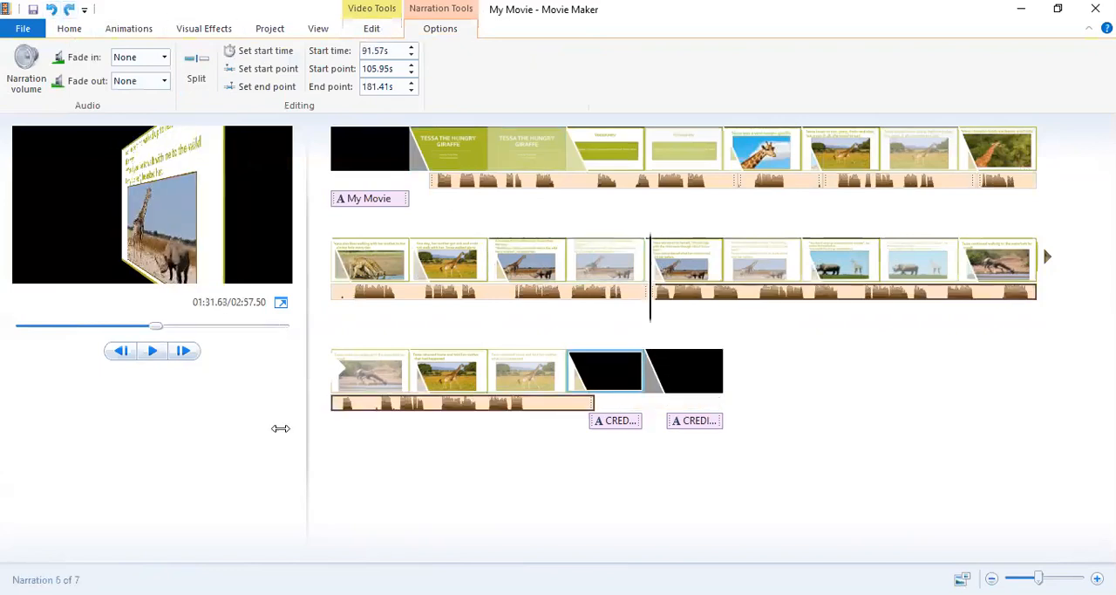
{"action": "left_click", "coordinate": [154, 351]}
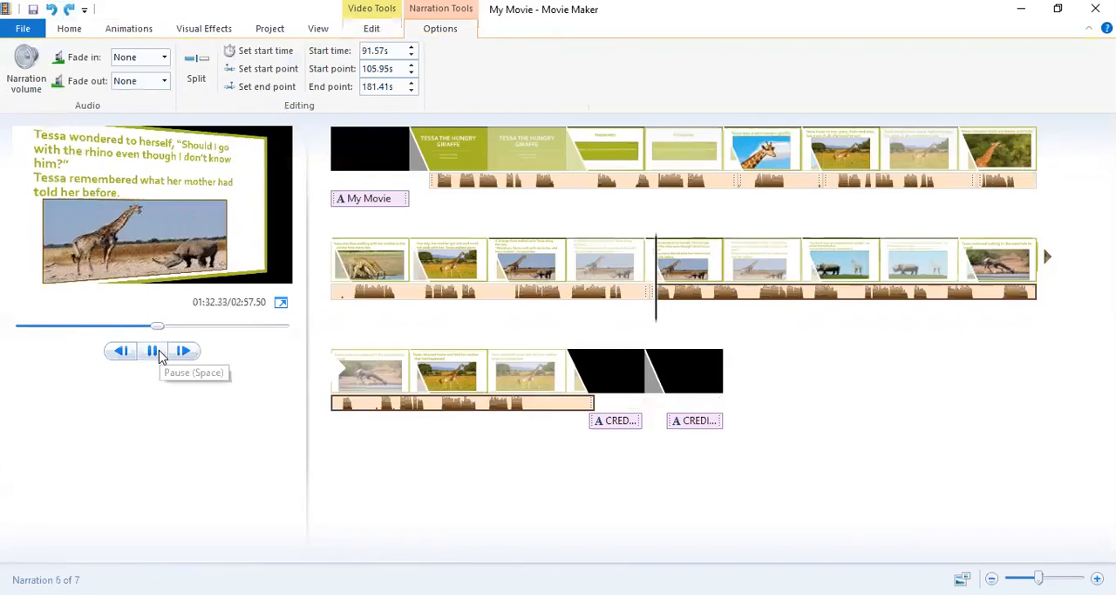
{"action": "left_click", "coordinate": [151, 351]}
Separate the two overlapping narration copies after the split, move the duplicate to about 172.4 s and remove it.
{"action": "left_click", "coordinate": [664, 295]}
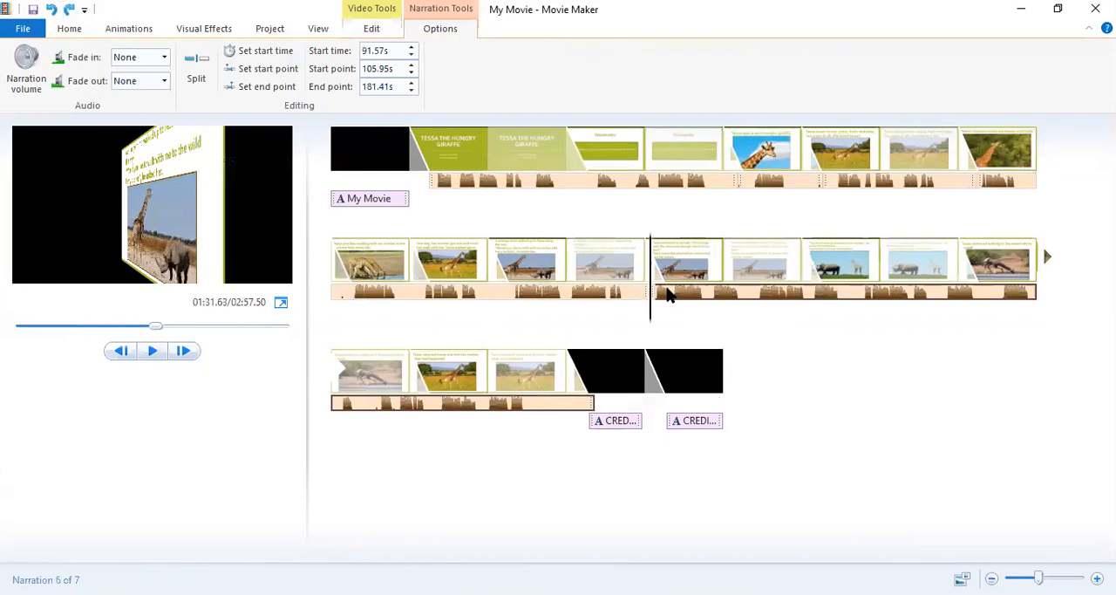
{"action": "key", "text": "ctrl+z"}
{"action": "left_click", "coordinate": [656, 293]}
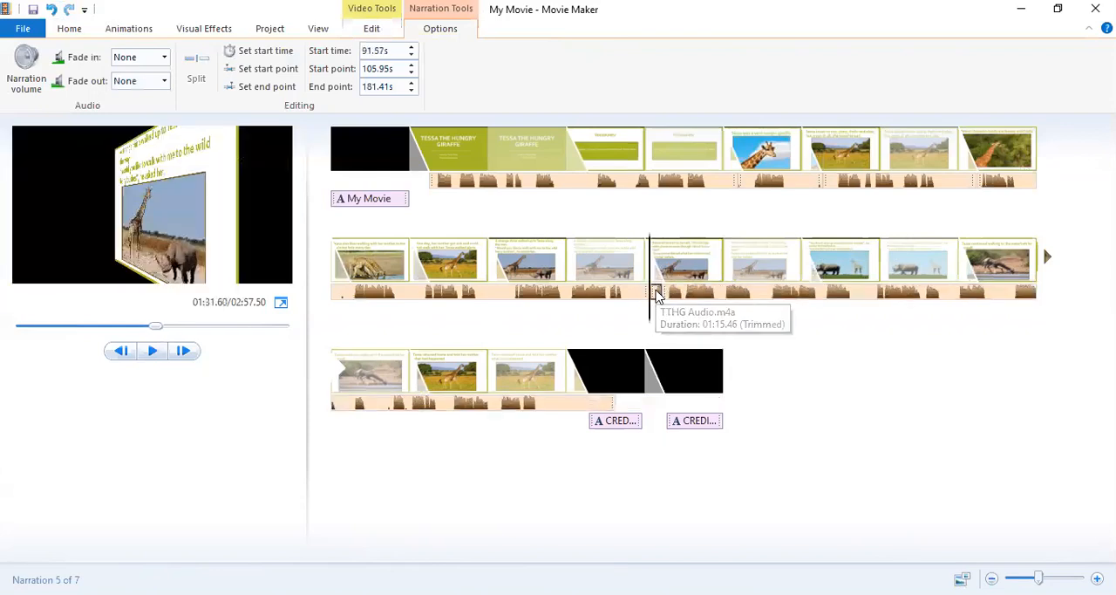
{"action": "left_click_drag", "start_coordinate": [658, 296], "coordinate": [682, 406]}
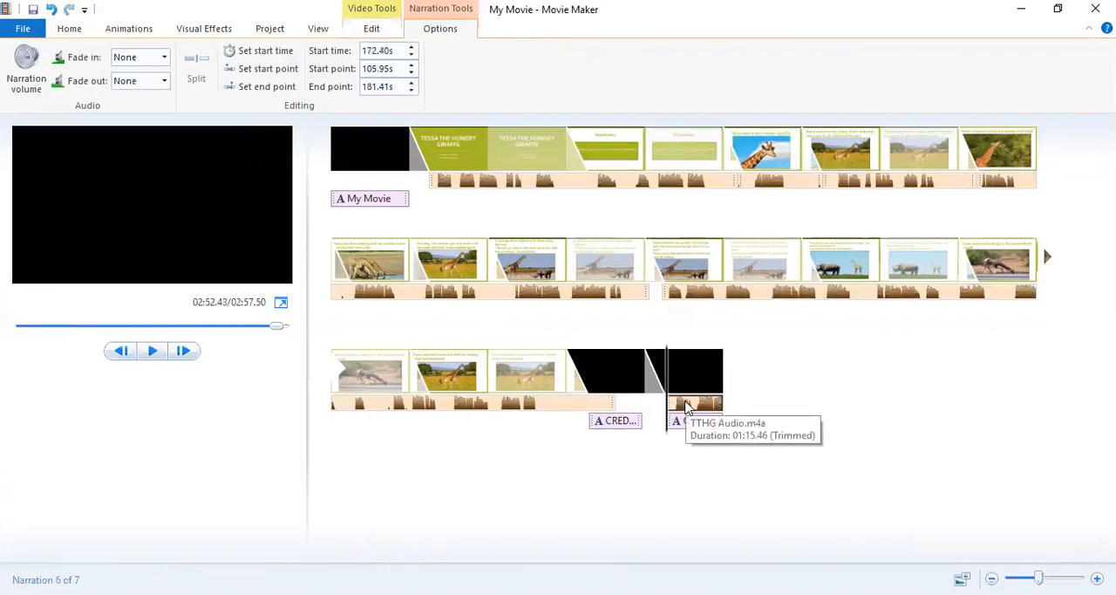
{"action": "right_click", "coordinate": [686, 405]}
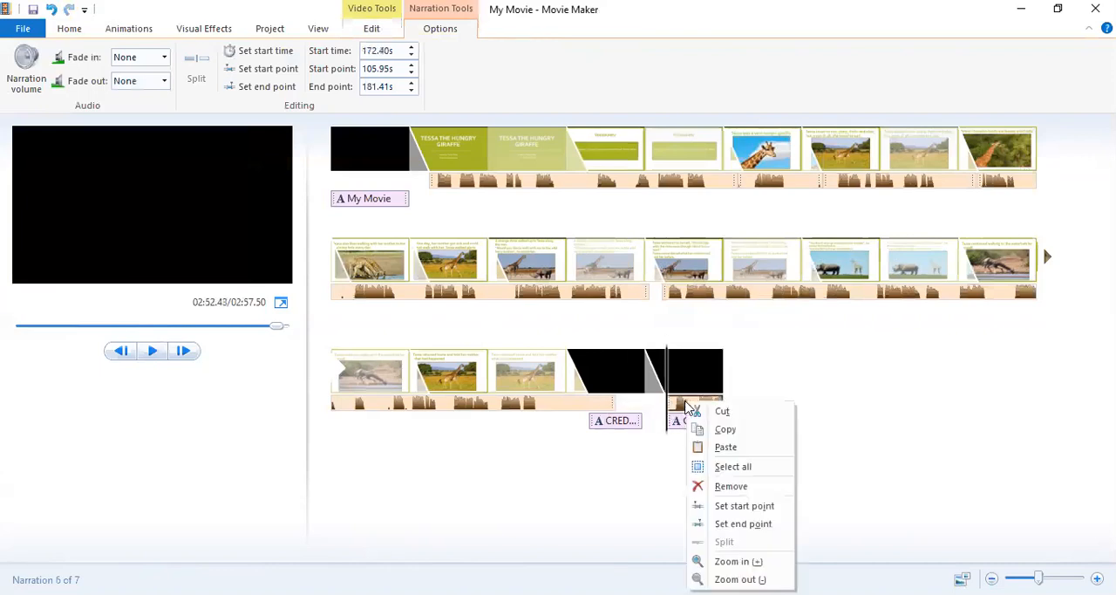
{"action": "left_click", "coordinate": [718, 487]}
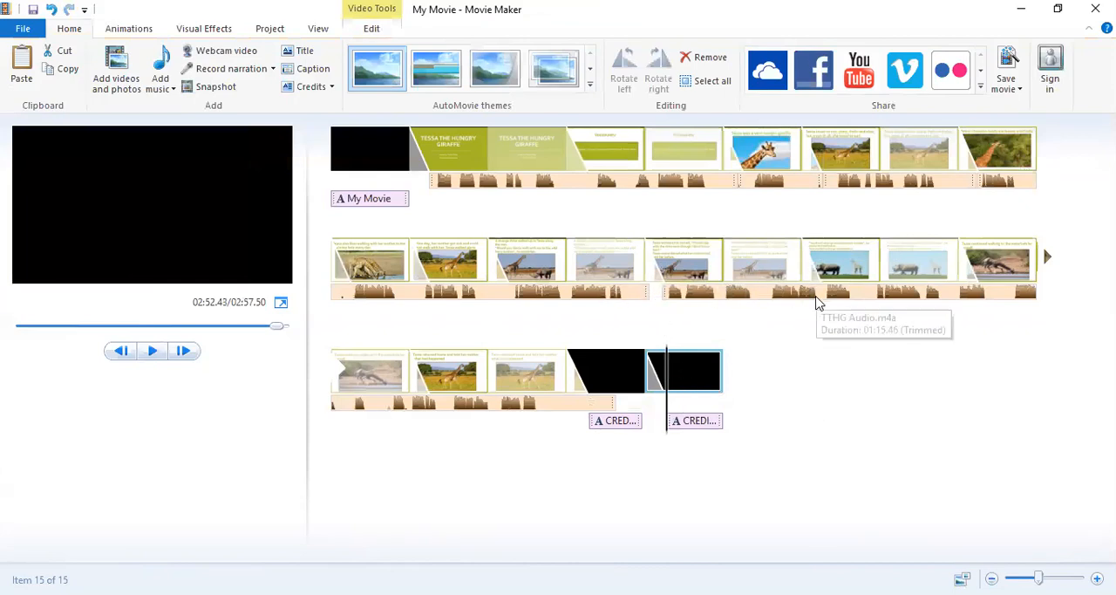
Move the remaining narration to about 92.8 s and play from there to about 104.7 s over the "Tessa wondered to herself" slide.
{"action": "left_click", "coordinate": [663, 294]}
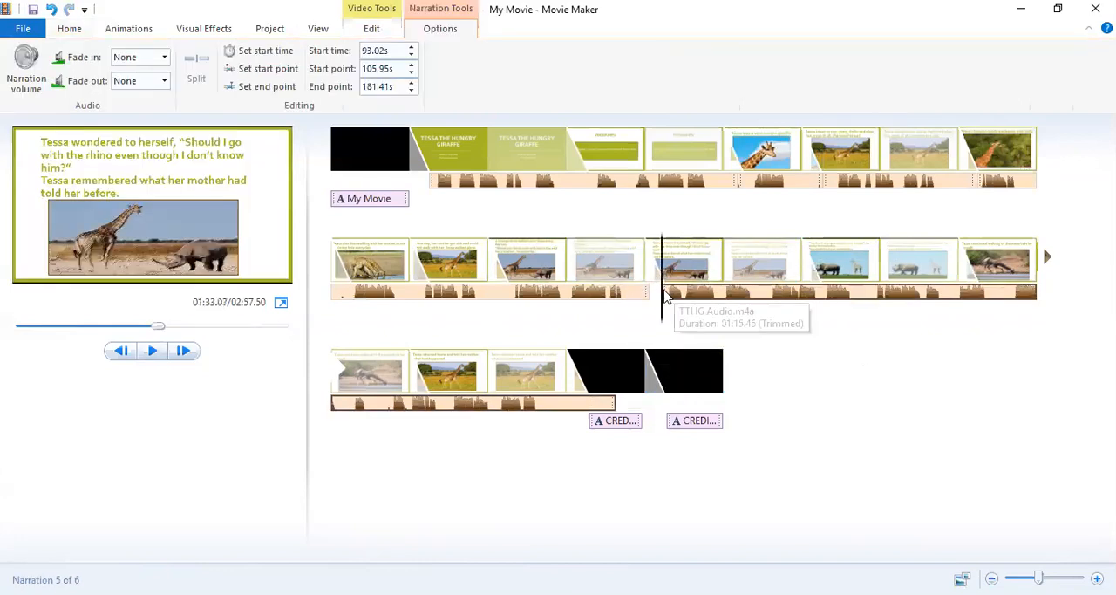
{"action": "left_click_drag", "start_coordinate": [665, 295], "coordinate": [642, 303]}
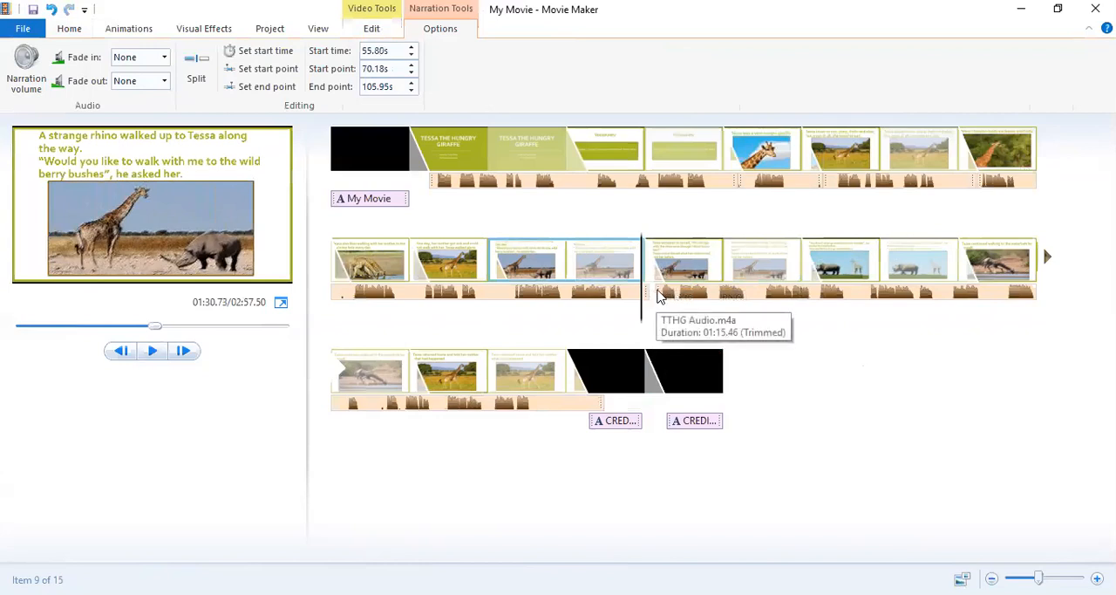
{"action": "left_click", "coordinate": [660, 294]}
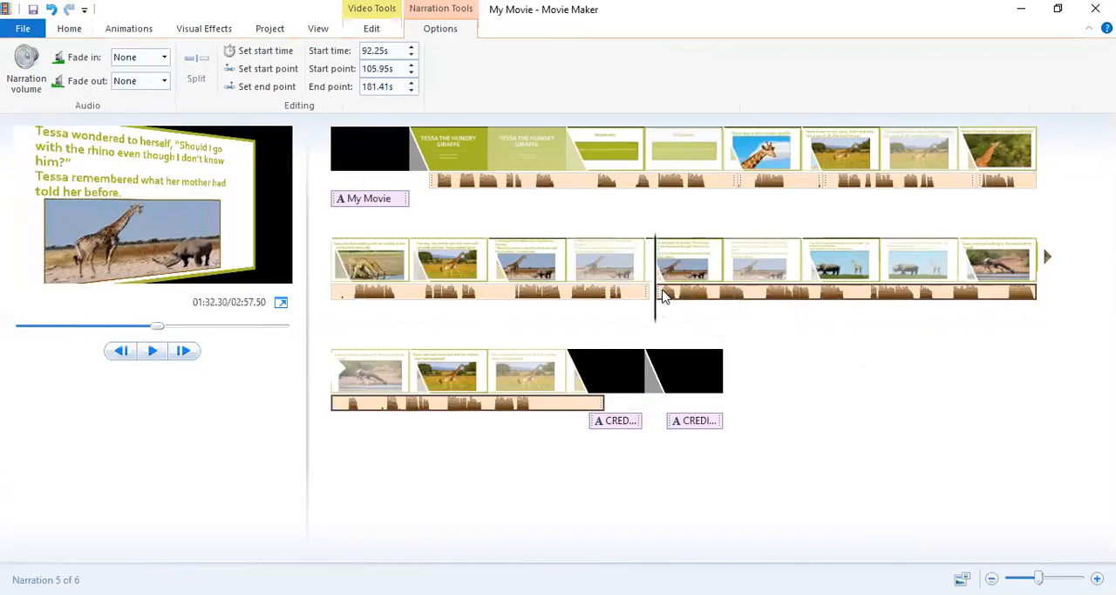
{"action": "left_click_drag", "start_coordinate": [662, 297], "coordinate": [668, 294]}
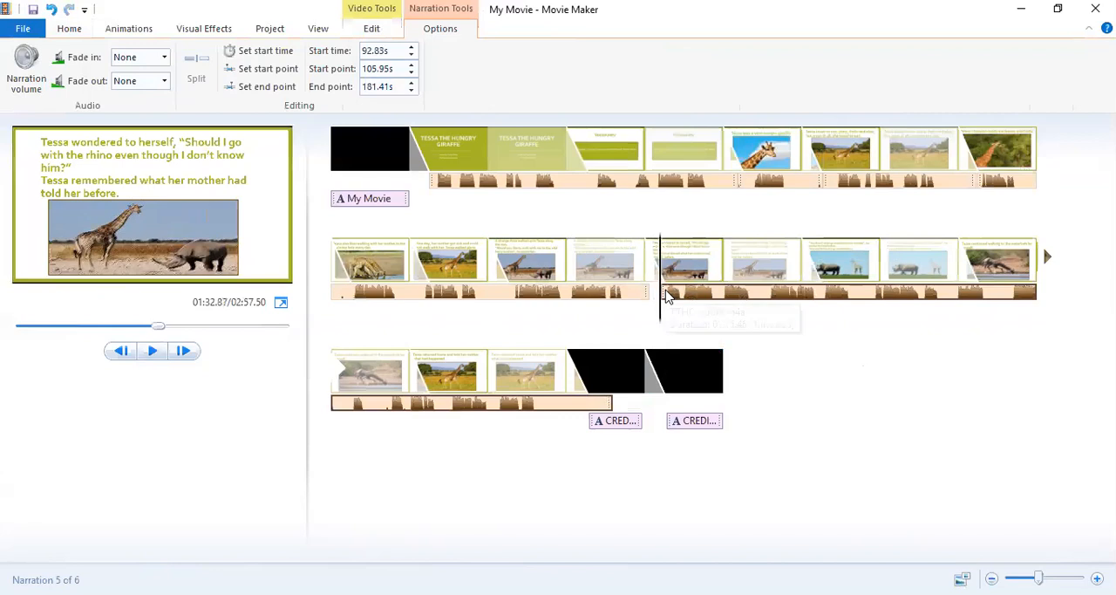
{"action": "left_click", "coordinate": [152, 352]}
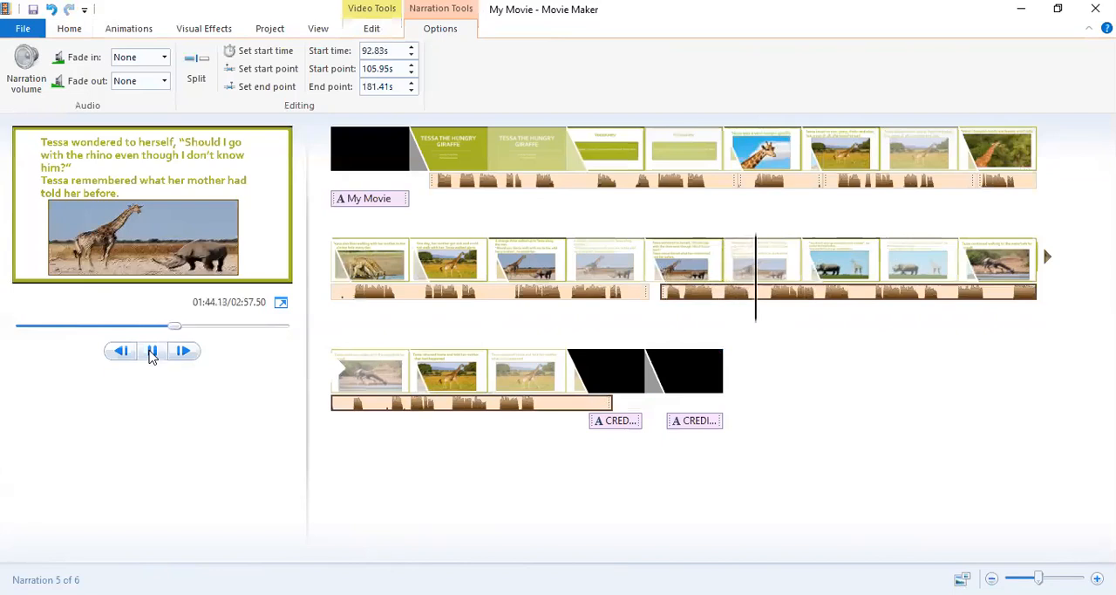
{"action": "left_click", "coordinate": [151, 350]}
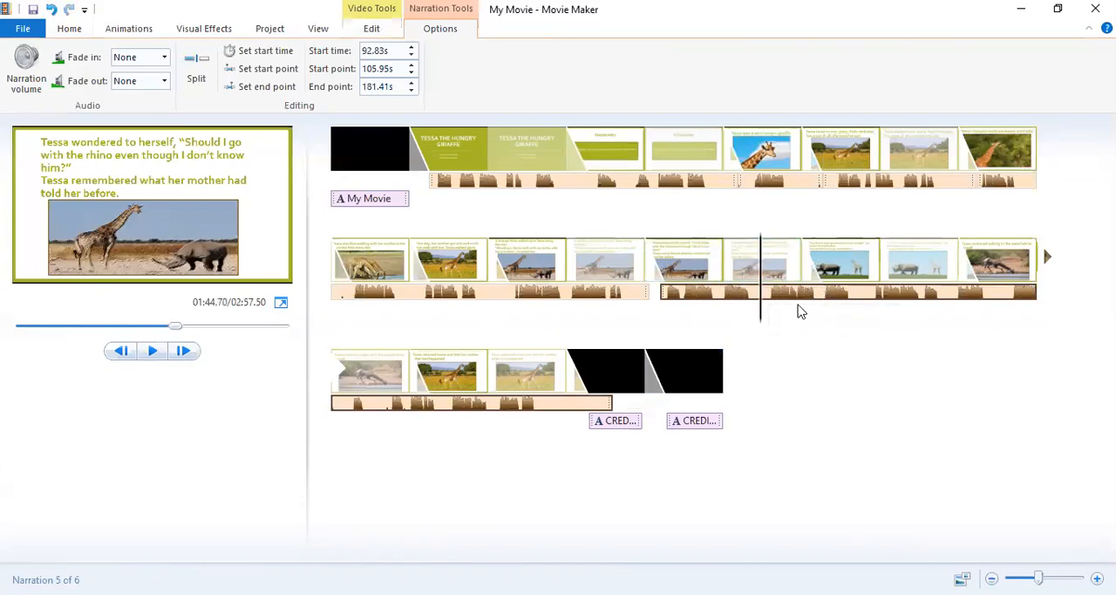
Move the narration after the split to about 115.5 s and set the "Tessa wondered to herself" slide's duration to 13 s.
{"action": "left_click", "coordinate": [675, 295]}
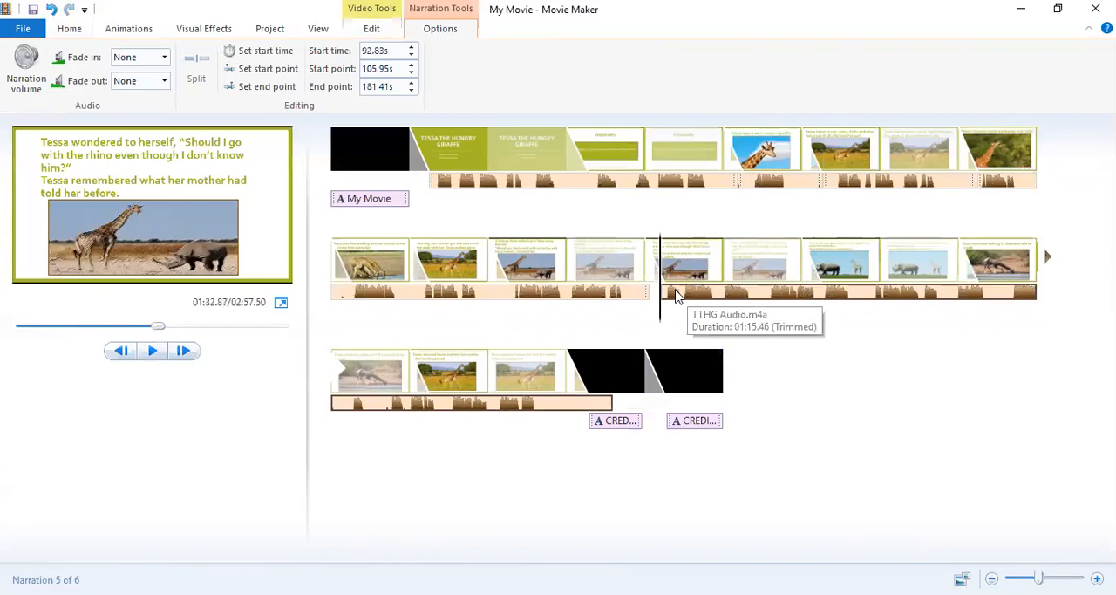
{"action": "left_click_drag", "start_coordinate": [677, 297], "coordinate": [859, 298]}
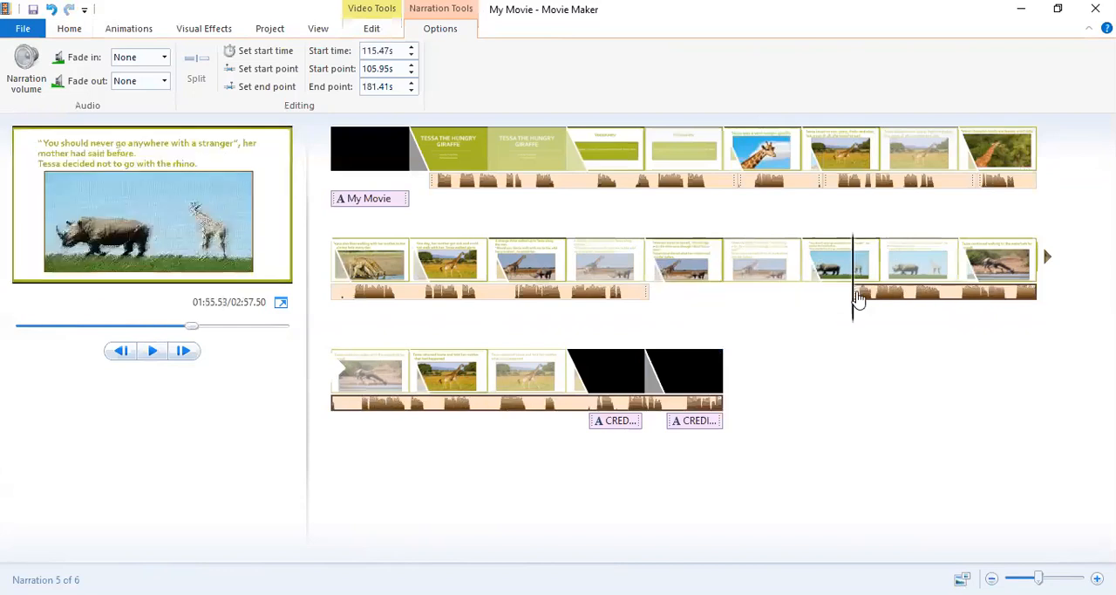
{"action": "left_click", "coordinate": [727, 266]}
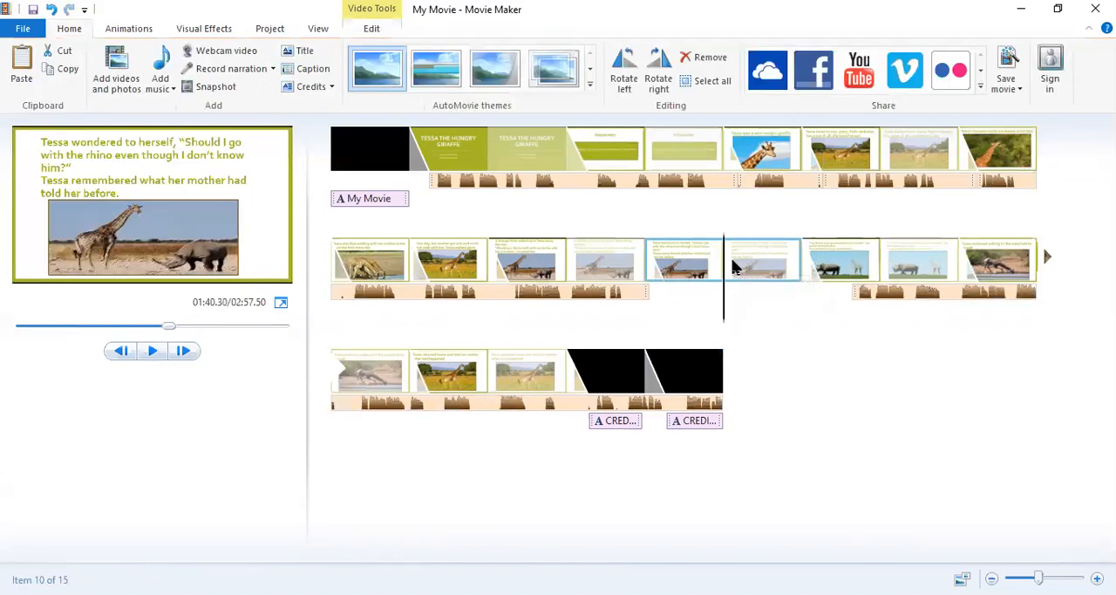
{"action": "left_click", "coordinate": [373, 28]}
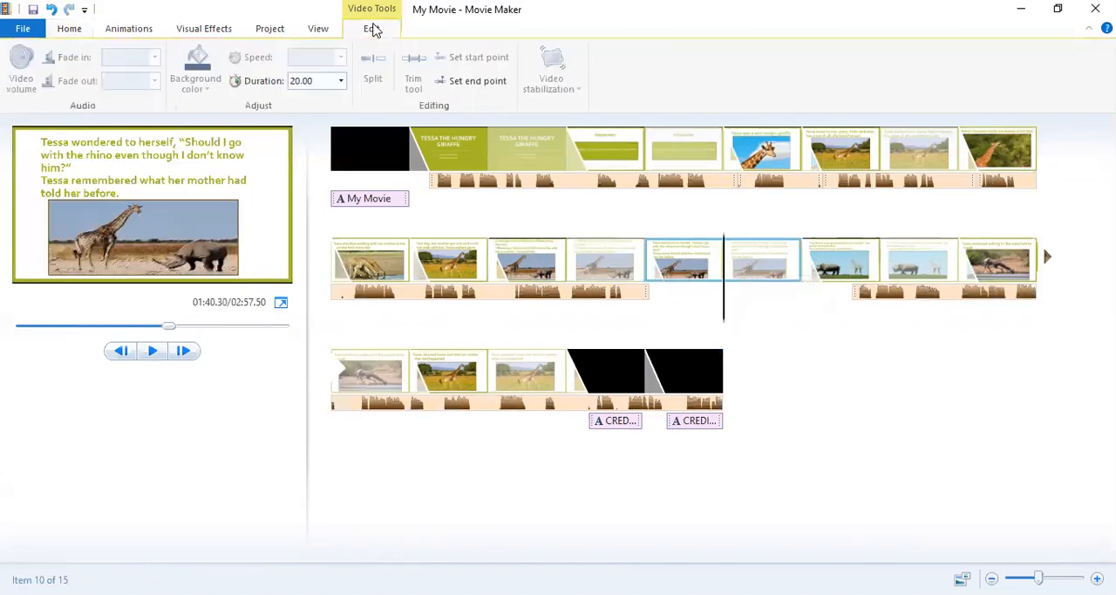
{"action": "left_click", "coordinate": [318, 81]}
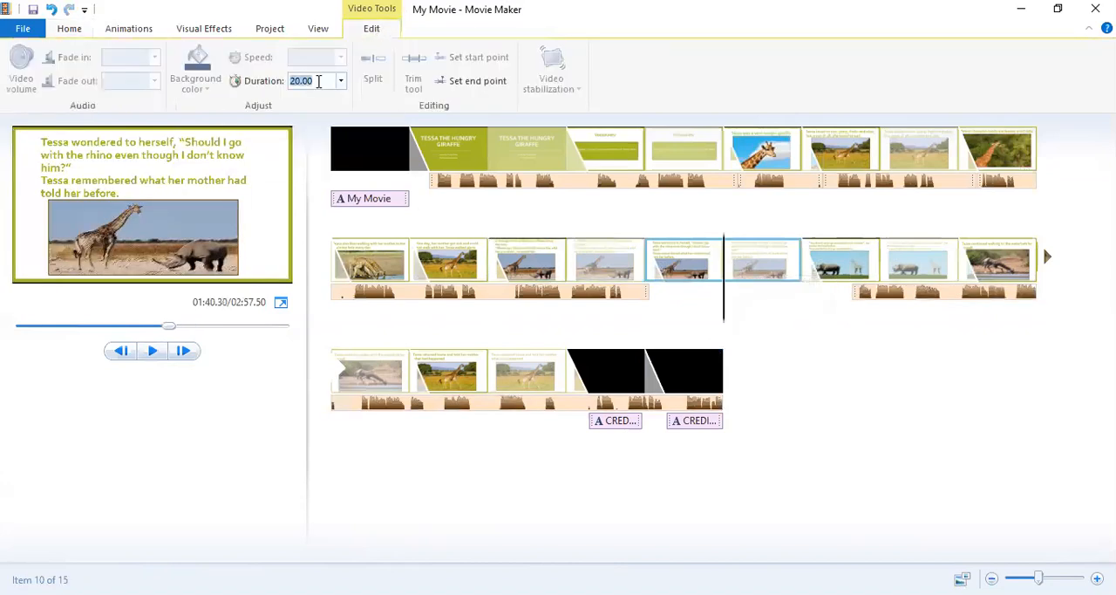
{"action": "type", "text": "13"}
{"action": "key", "text": "Return"}
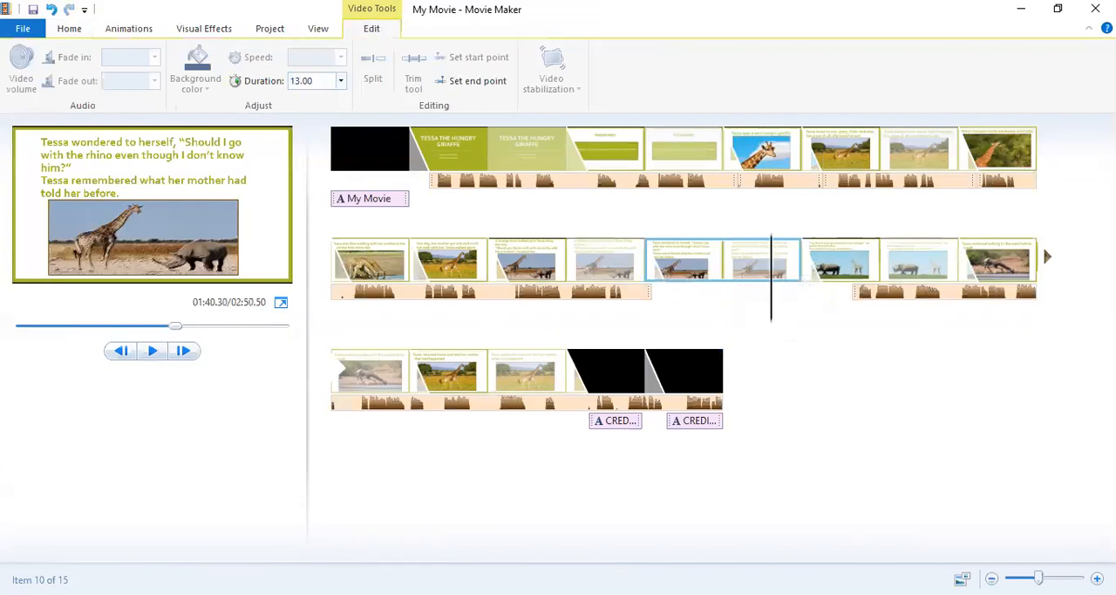
Move the narration back to about 91.9 s and play the "Tessa wondered to herself" slide from there.
{"action": "left_click", "coordinate": [867, 293]}
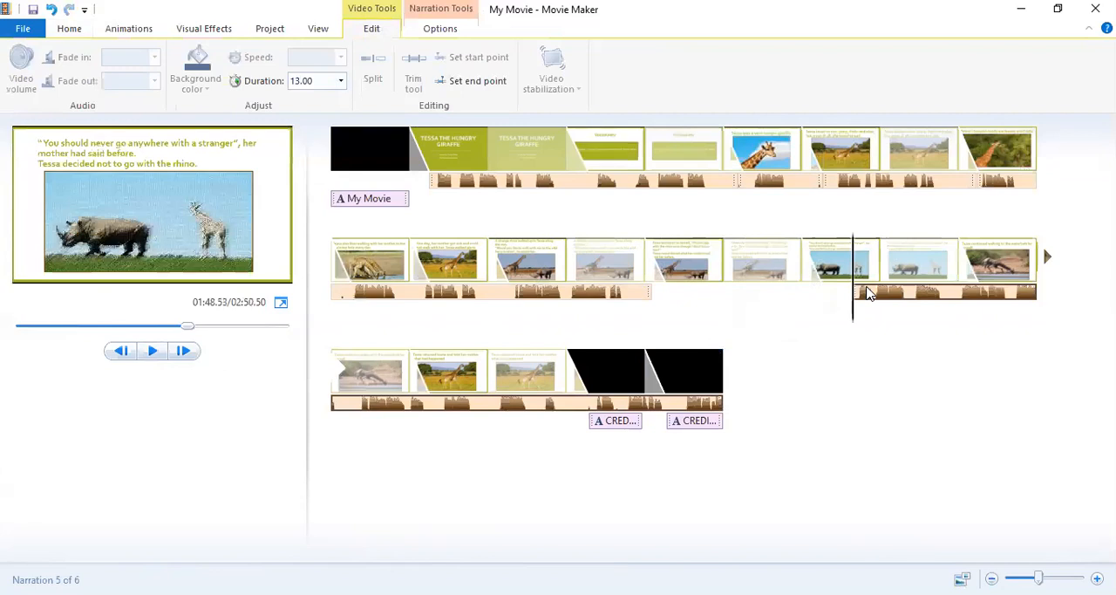
{"action": "left_click_drag", "start_coordinate": [866, 293], "coordinate": [678, 296]}
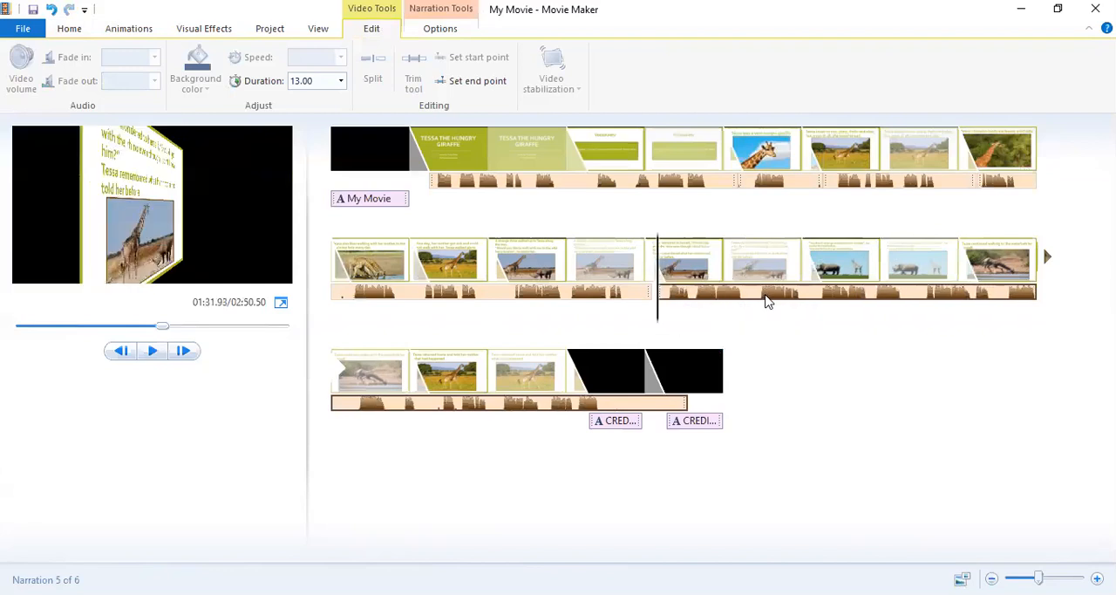
{"action": "left_click", "coordinate": [153, 351]}
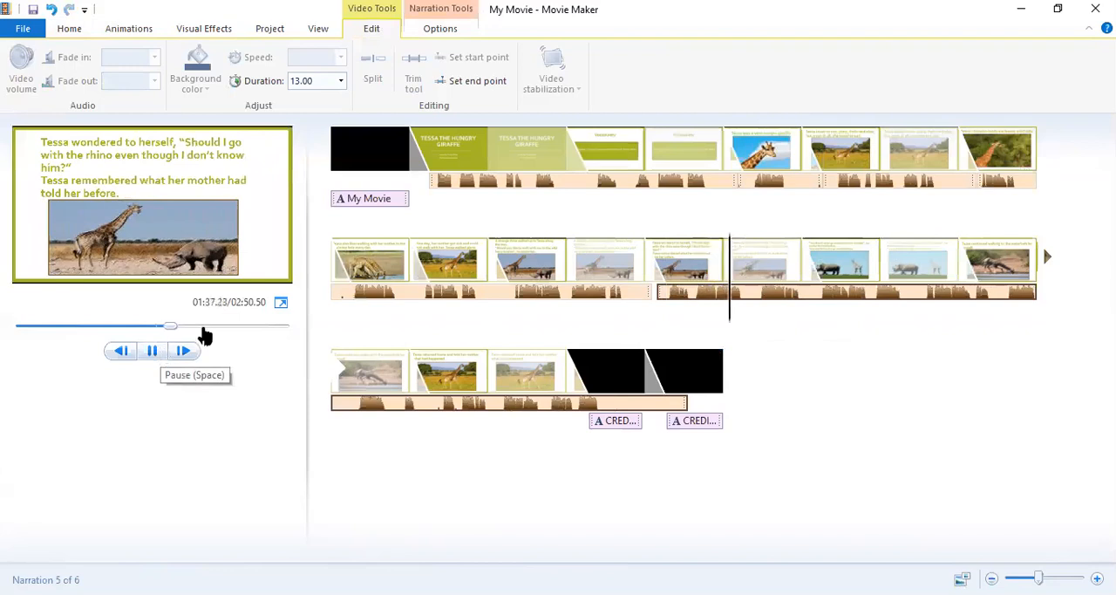
{"action": "left_click", "coordinate": [720, 271]}
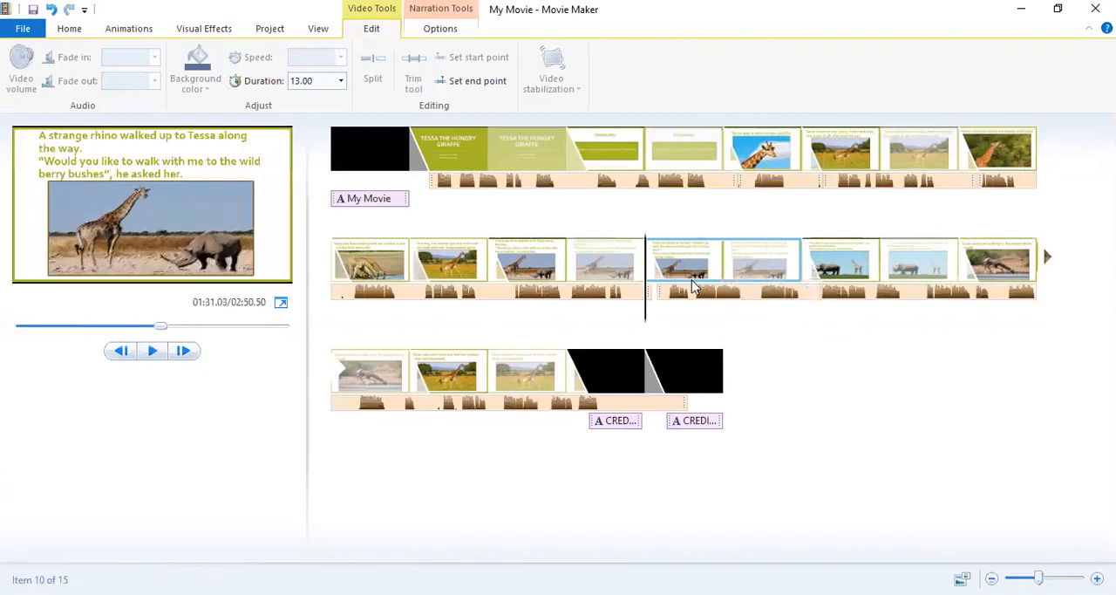
Move the narration clear of the "Tessa wondered to herself" slide and set the slide's duration to 10.5 s.
{"action": "left_click", "coordinate": [662, 295]}
{"action": "left_click_drag", "start_coordinate": [663, 295], "coordinate": [762, 296]}
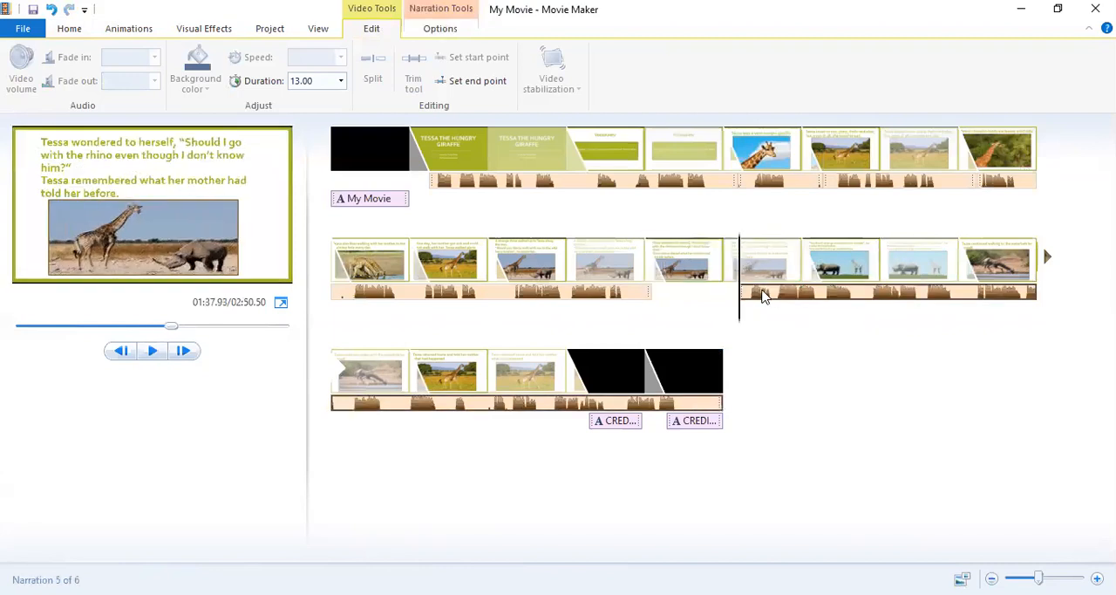
{"action": "left_click", "coordinate": [732, 266]}
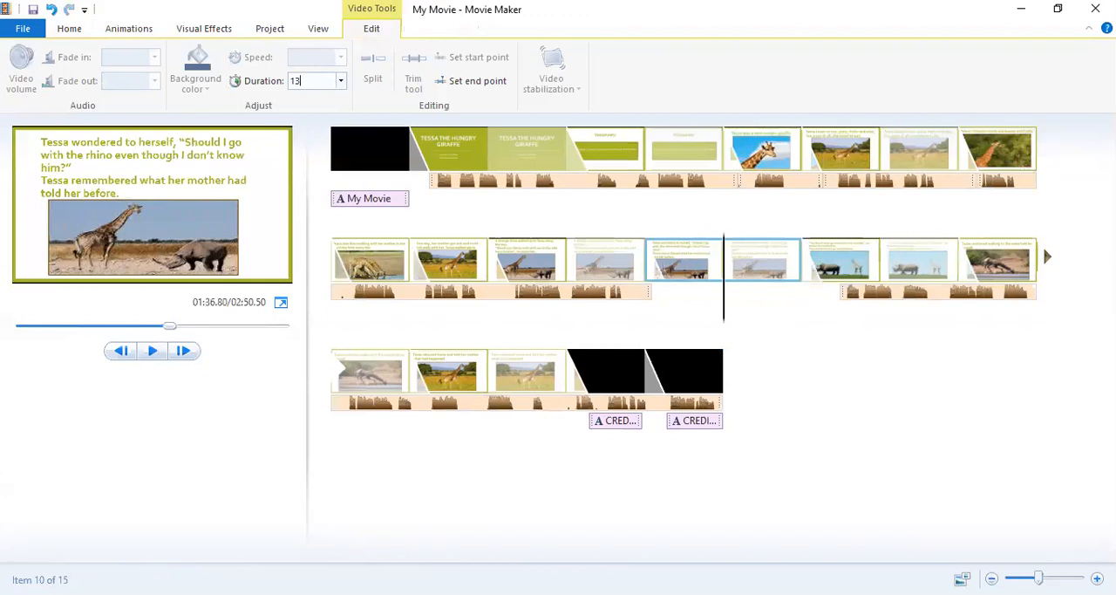
{"action": "type", "text": "10.5"}
{"action": "key", "text": "Return"}
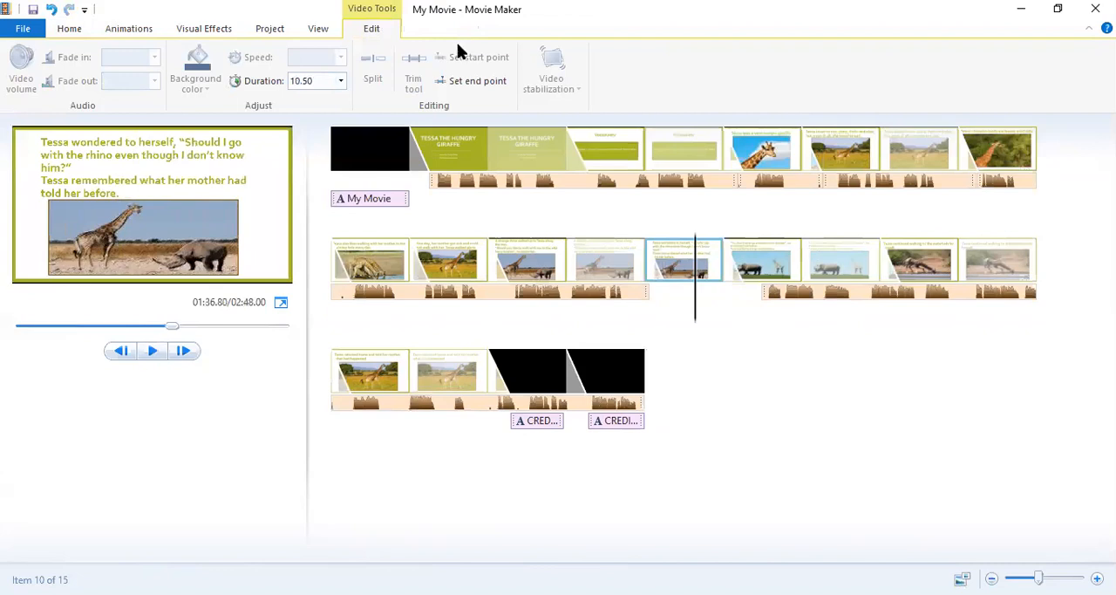
Move the narration back to the start of the "Tessa wondered to herself" slide and fine-tune its start to about 92.5 s.
{"action": "left_click", "coordinate": [796, 295]}
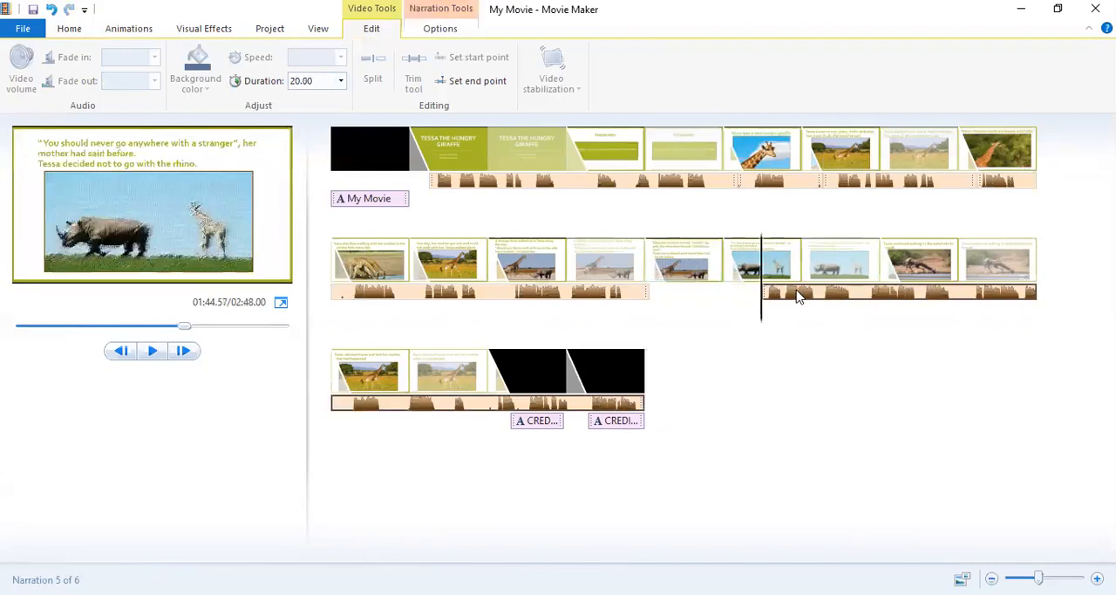
{"action": "left_click_drag", "start_coordinate": [796, 295], "coordinate": [658, 301]}
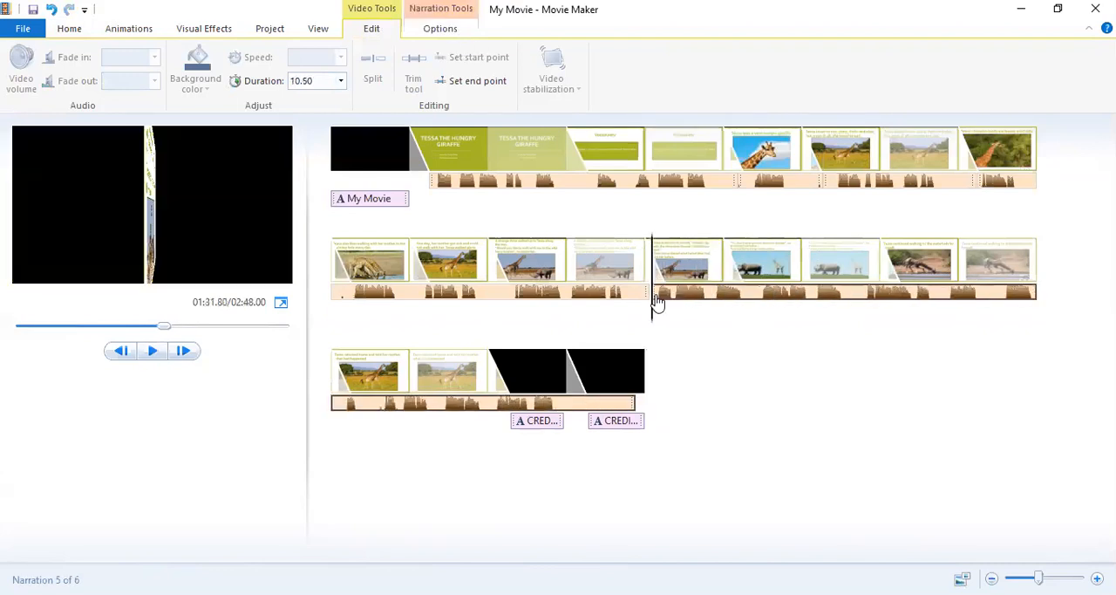
{"action": "left_click", "coordinate": [658, 295]}
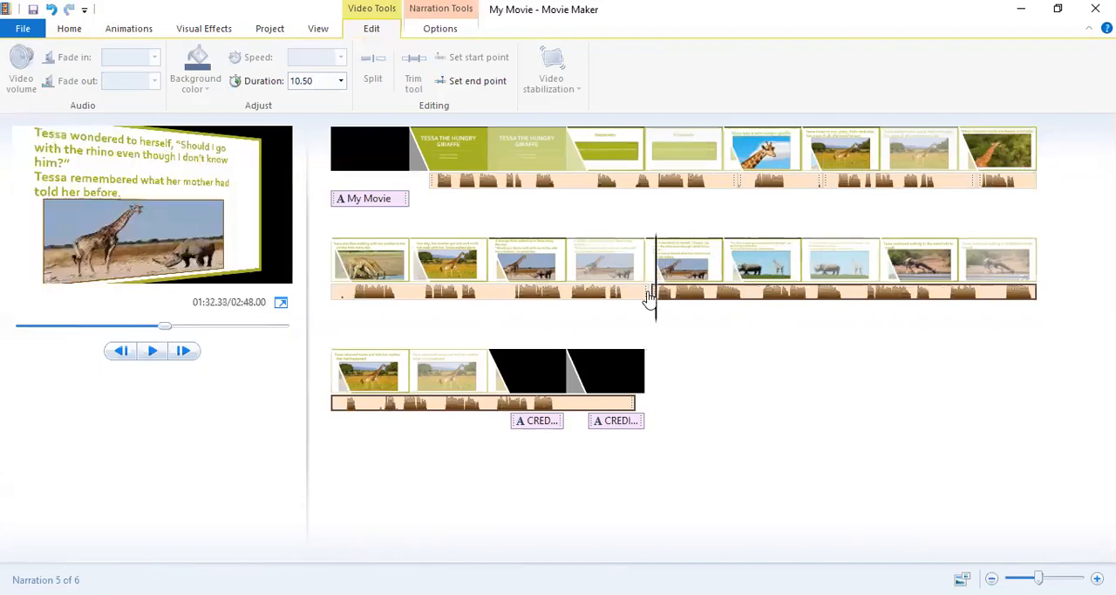
{"action": "left_click", "coordinate": [643, 298]}
{"action": "left_click", "coordinate": [665, 297]}
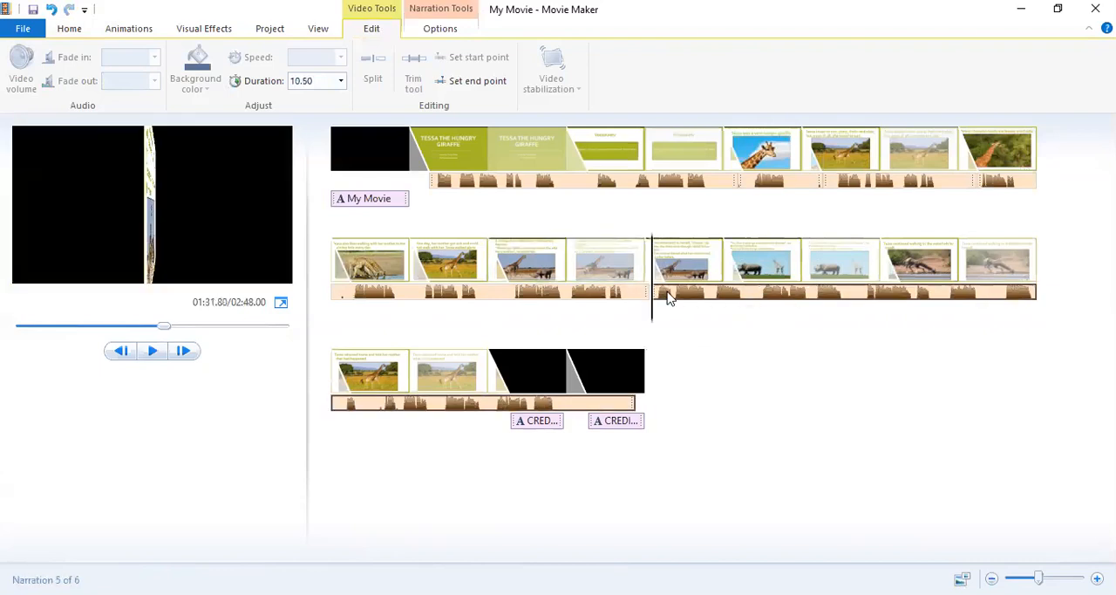
{"action": "left_click_drag", "start_coordinate": [665, 297], "coordinate": [672, 300]}
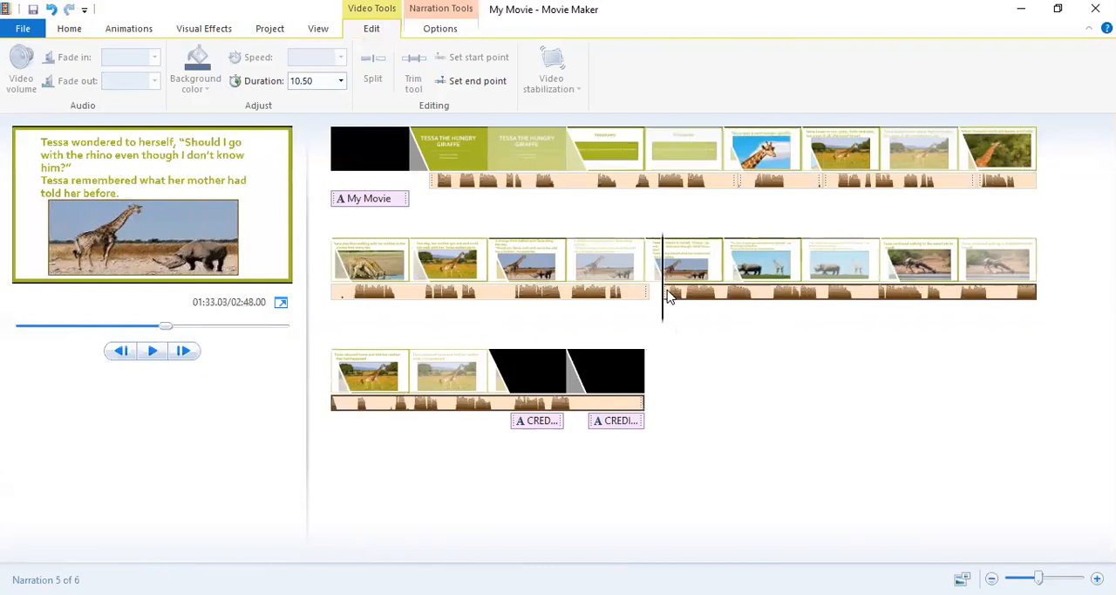
{"action": "left_click_drag", "start_coordinate": [665, 296], "coordinate": [660, 297]}
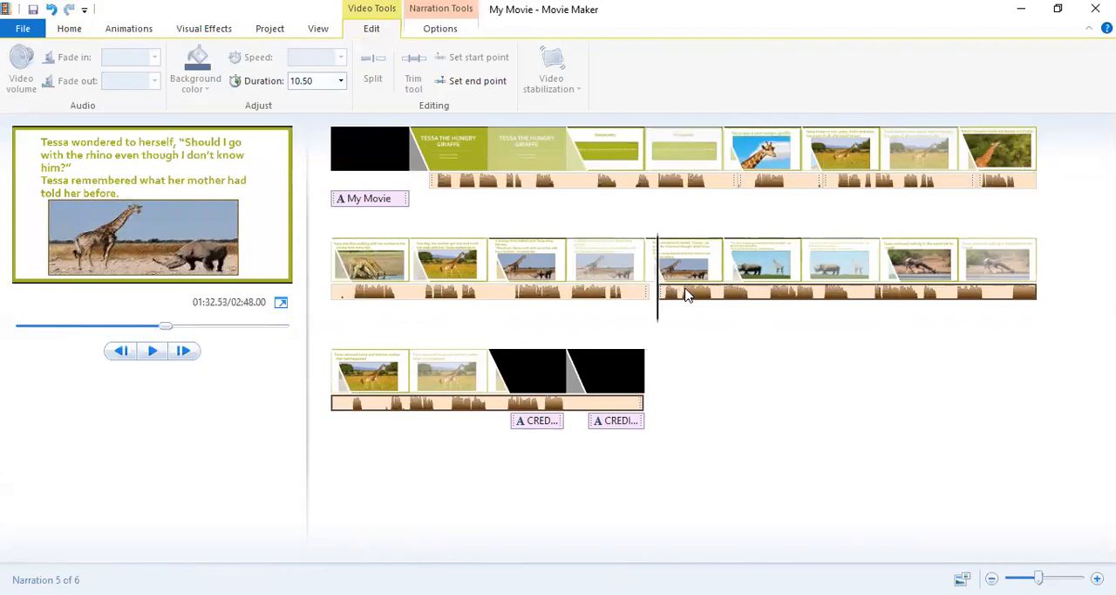
Move the narration away to about 111.9 s and set the "Tessa wondered to herself" slide's duration to 11.5 s.
{"action": "left_click_drag", "start_coordinate": [684, 295], "coordinate": [824, 299]}
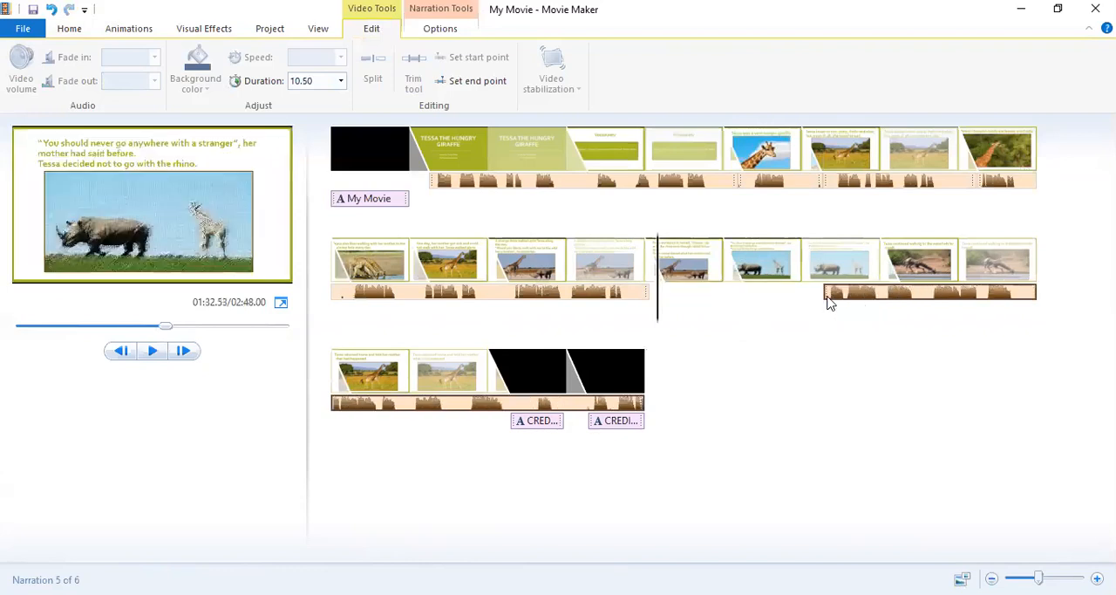
{"action": "left_click", "coordinate": [685, 277]}
{"action": "left_click", "coordinate": [327, 82]}
{"action": "type", "text": "11."}
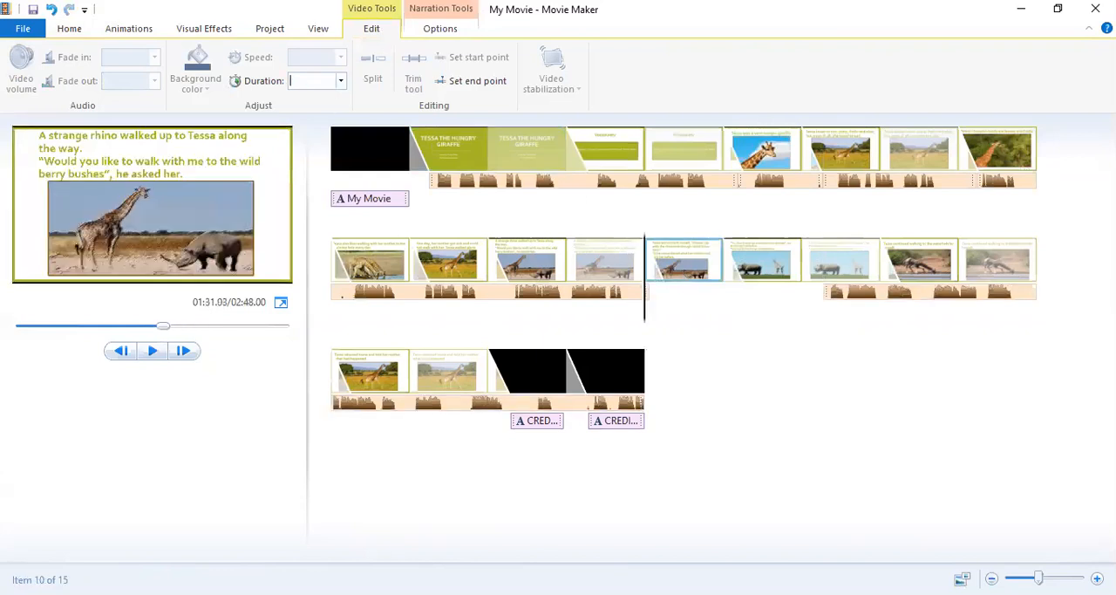
{"action": "type", "text": "50"}
Return the narration to the "Tessa wondered to herself" slide, starting at about 92.6 s.
{"action": "left_click", "coordinate": [832, 298]}
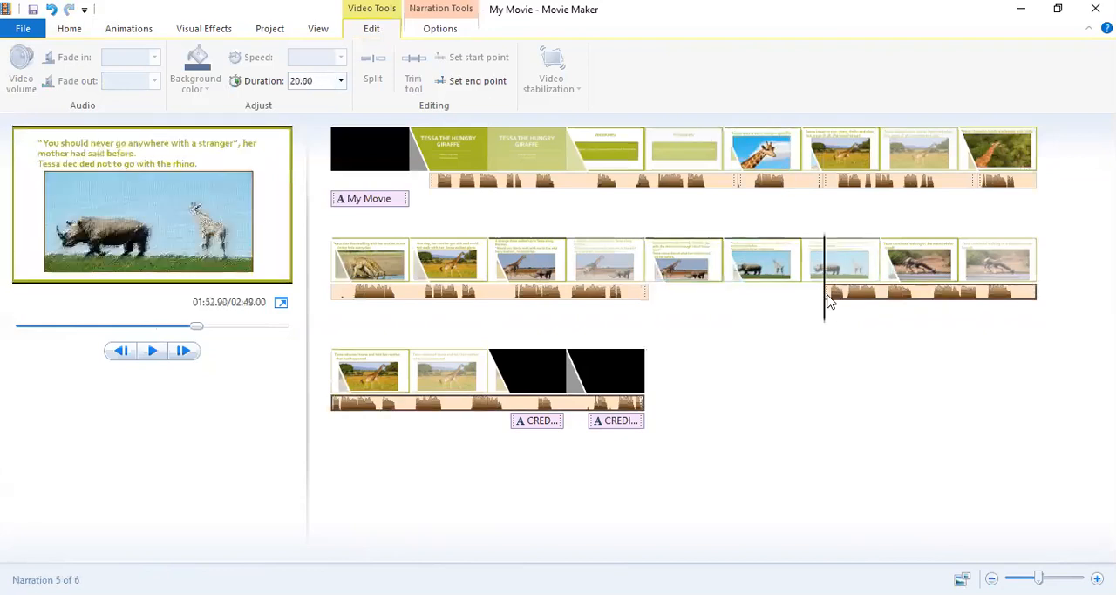
{"action": "left_click_drag", "start_coordinate": [828, 300], "coordinate": [660, 301]}
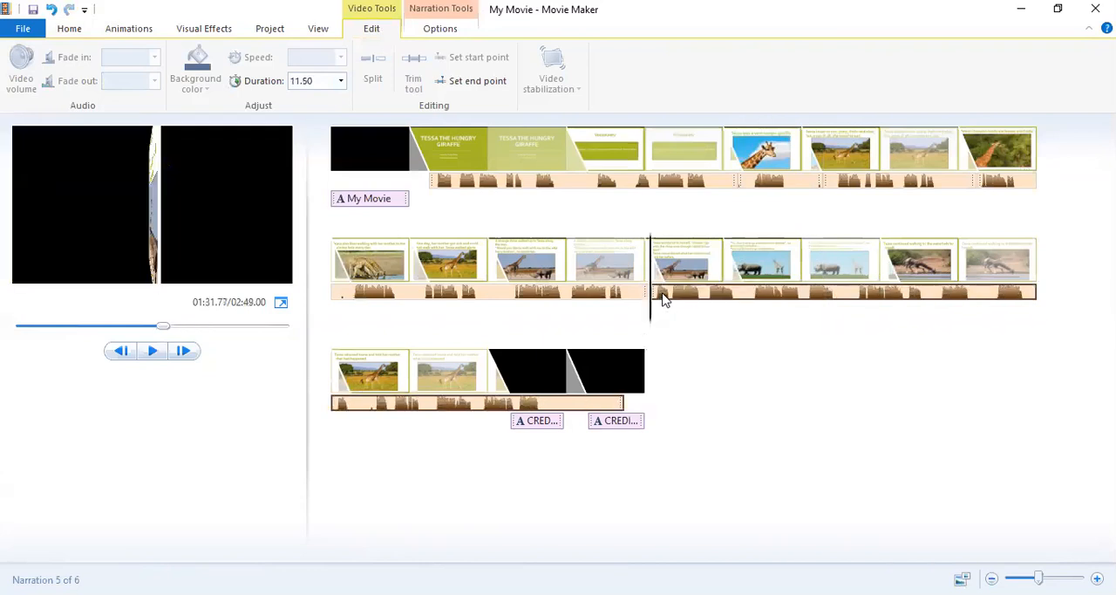
{"action": "left_click_drag", "start_coordinate": [660, 299], "coordinate": [668, 300]}
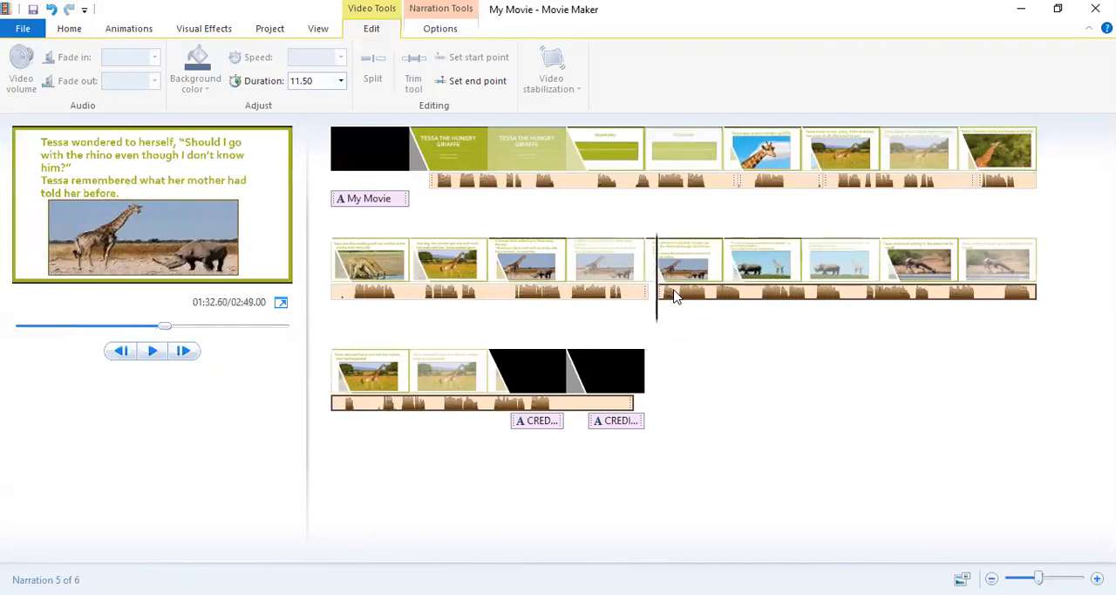
Move the narration away to about 109.9 s and set the "Tessa wondered to herself" slide's duration to 12.5 s.
{"action": "left_click_drag", "start_coordinate": [673, 296], "coordinate": [792, 286]}
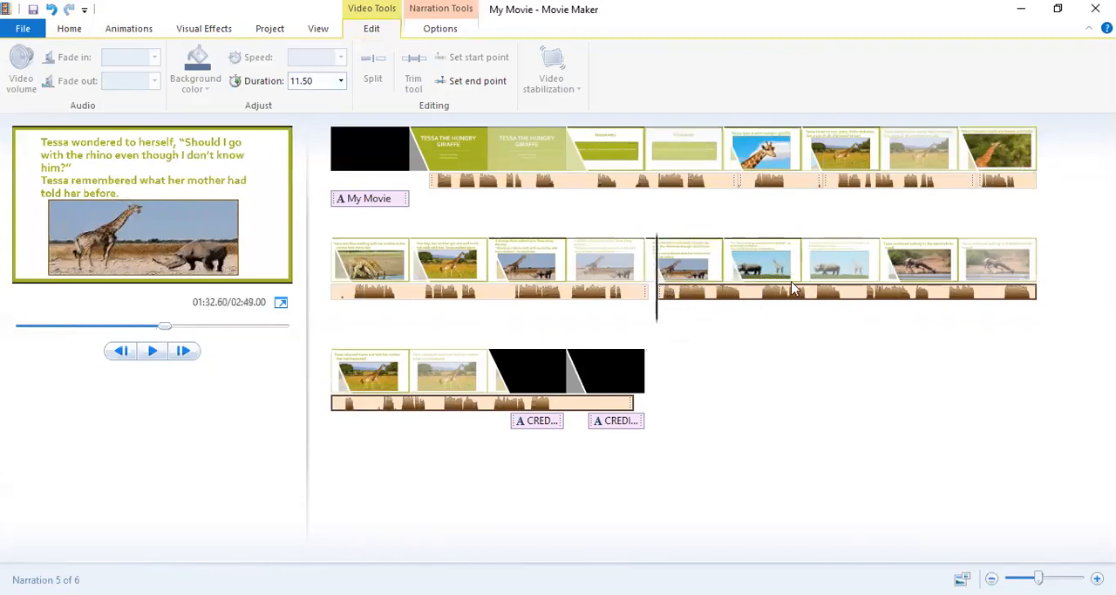
{"action": "left_click", "coordinate": [685, 274]}
{"action": "left_click_drag", "start_coordinate": [314, 81], "coordinate": [291, 81]}
{"action": "key", "text": "BackSpace"}
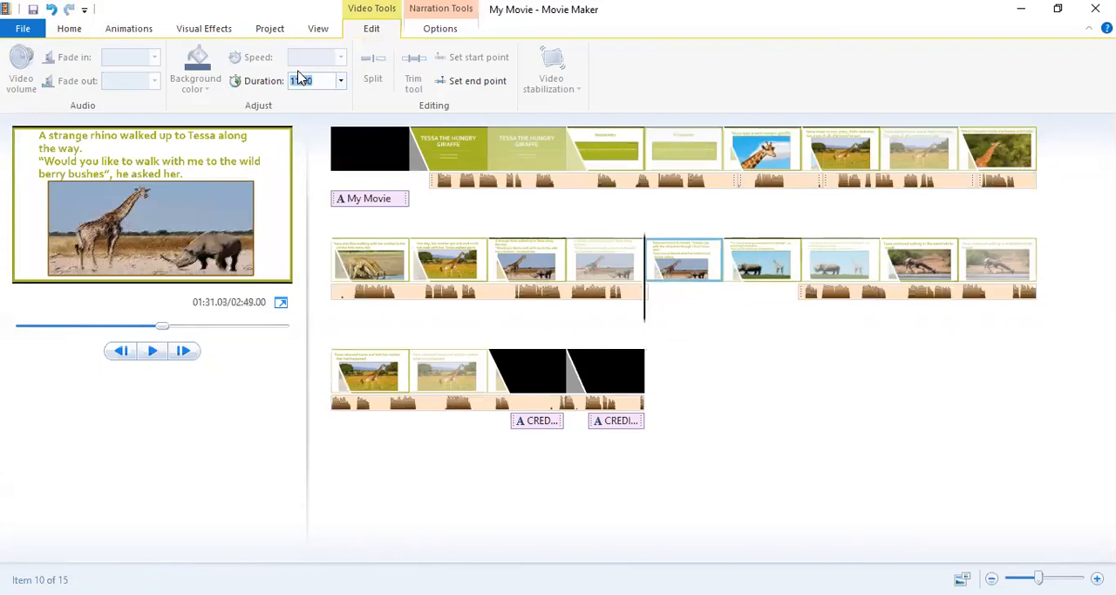
{"action": "type", "text": "12.50"}
{"action": "key", "text": "Return"}
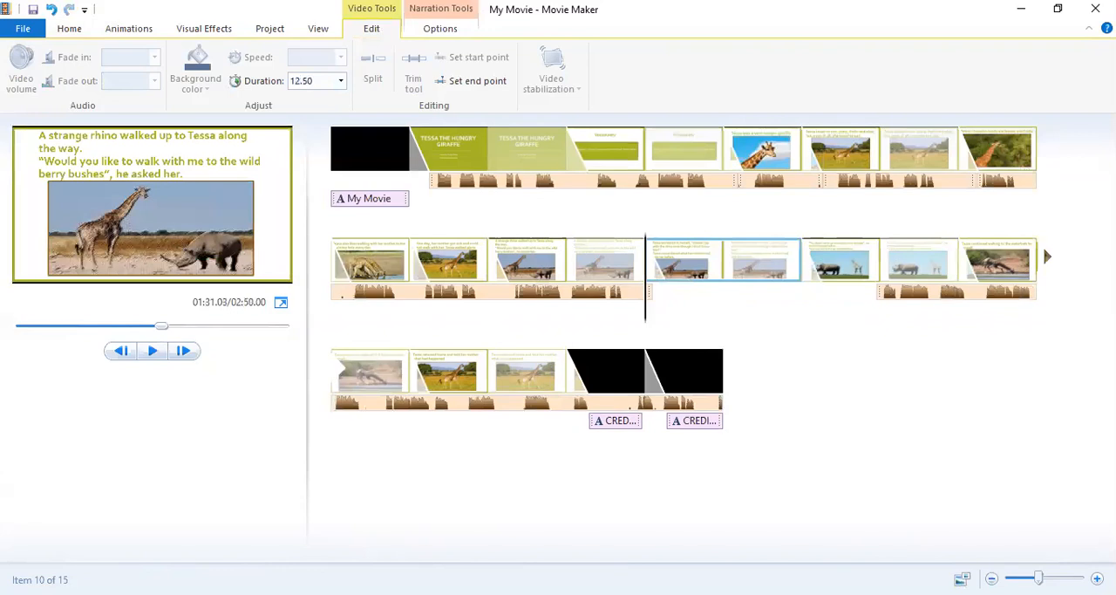
Move the narration back to about 91.9 s and place the playhead around its start to check the timing.
{"action": "left_click", "coordinate": [902, 295]}
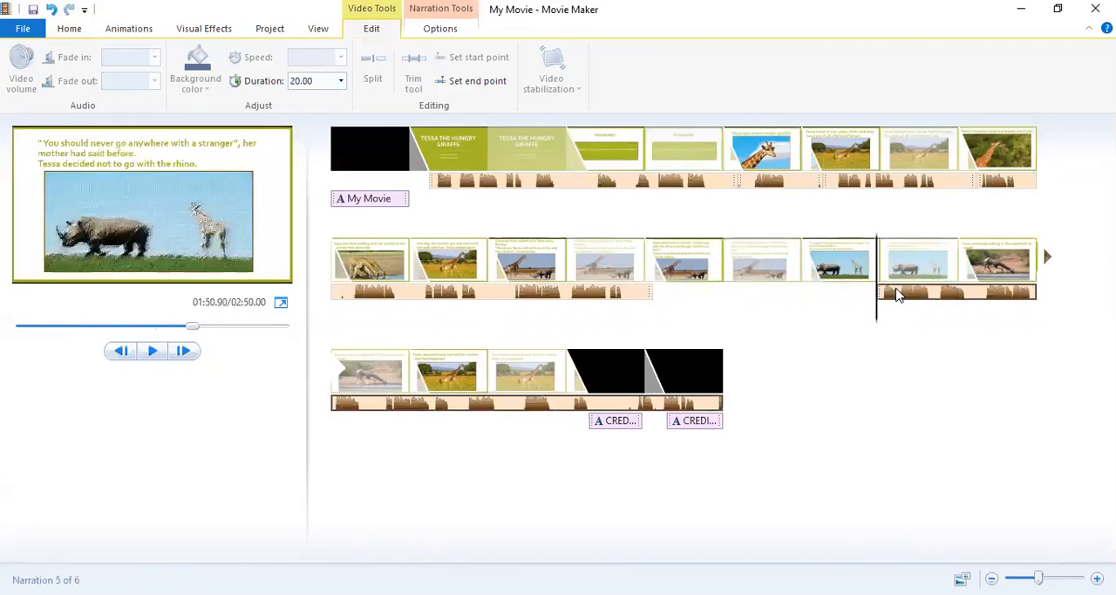
{"action": "left_click_drag", "start_coordinate": [898, 295], "coordinate": [663, 294]}
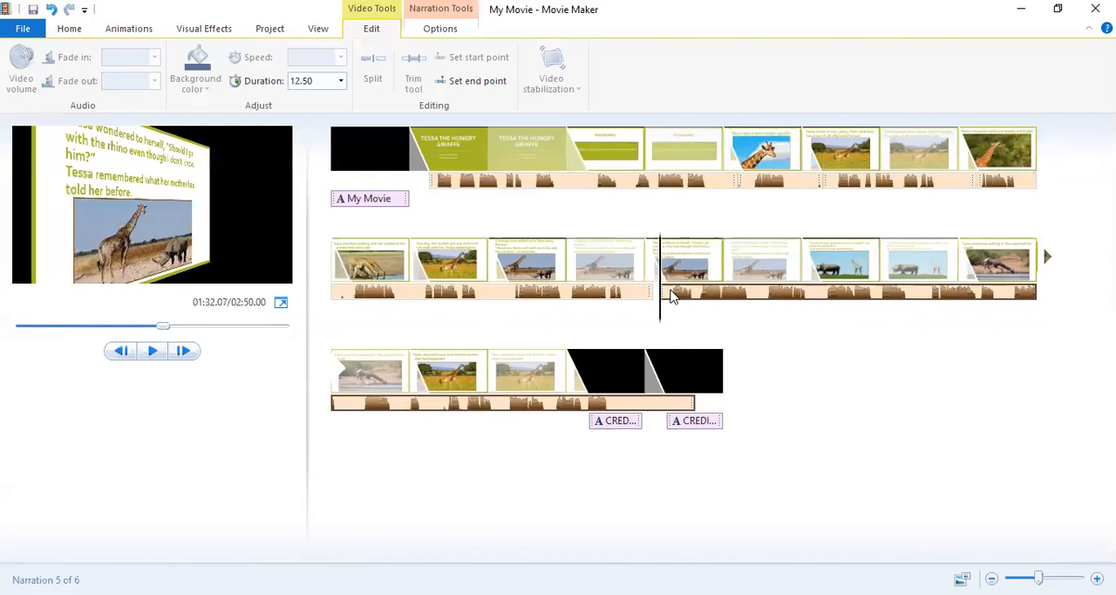
{"action": "left_click_drag", "start_coordinate": [669, 297], "coordinate": [659, 299]}
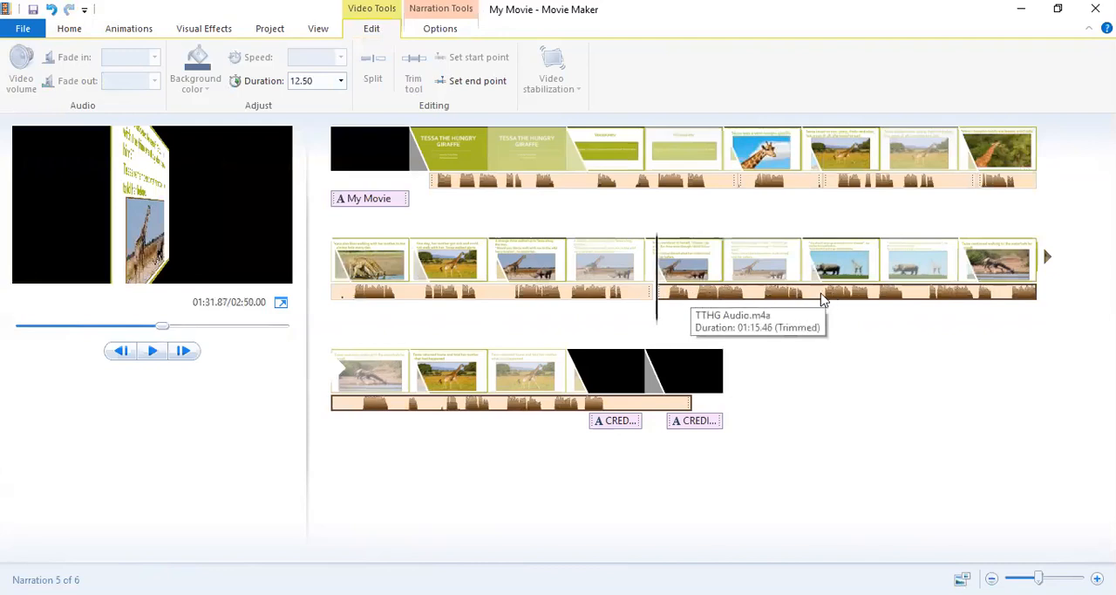
{"action": "left_click", "coordinate": [669, 296]}
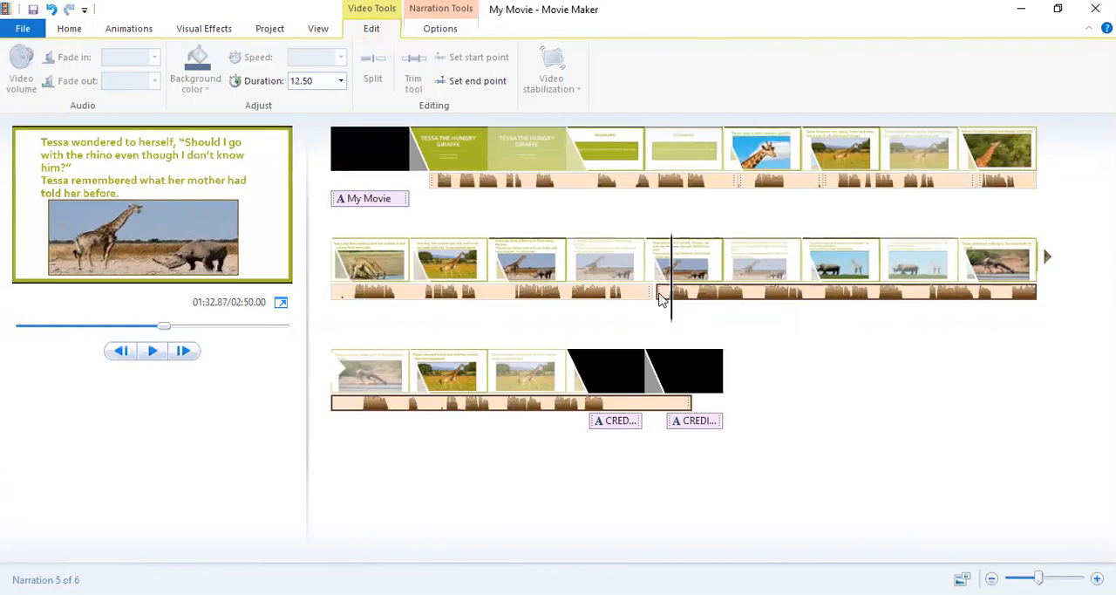
{"action": "left_click", "coordinate": [656, 297]}
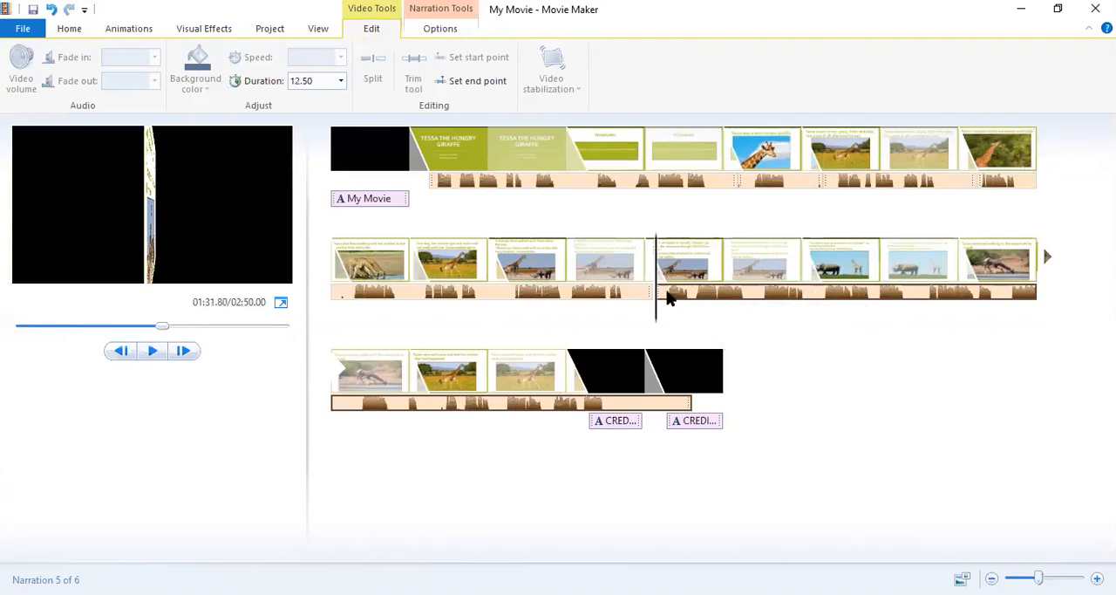
Move the narration to about 113.1 s and set the "Tessa wondered to herself" slide's duration to 12.8 s.
{"action": "left_click_drag", "start_coordinate": [667, 292], "coordinate": [908, 291]}
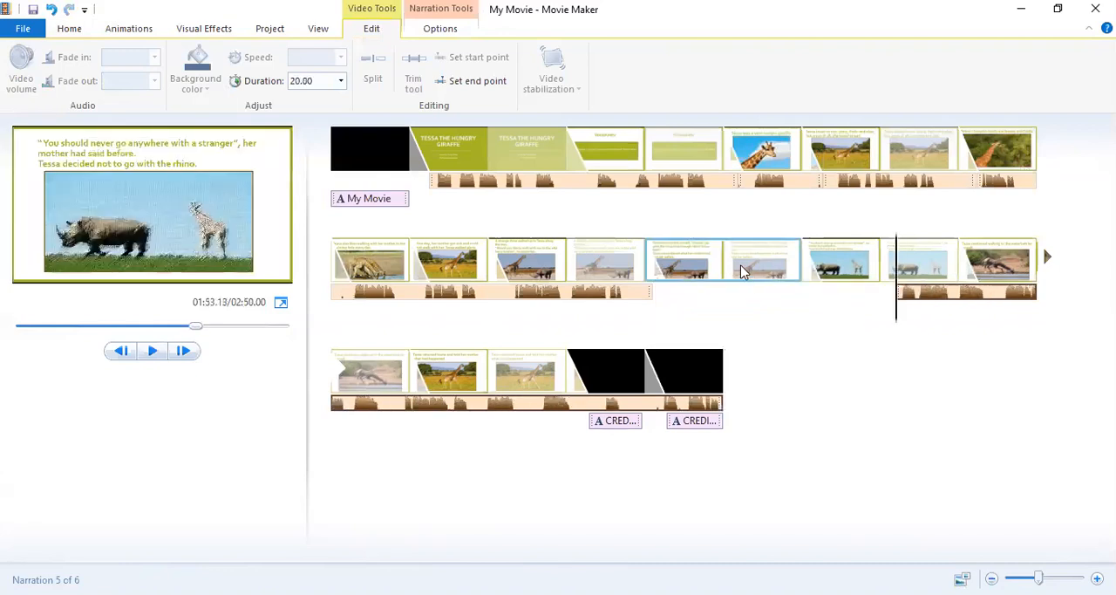
{"action": "left_click", "coordinate": [724, 264]}
{"action": "left_click", "coordinate": [320, 81]}
{"action": "key", "text": "BackSpace"}
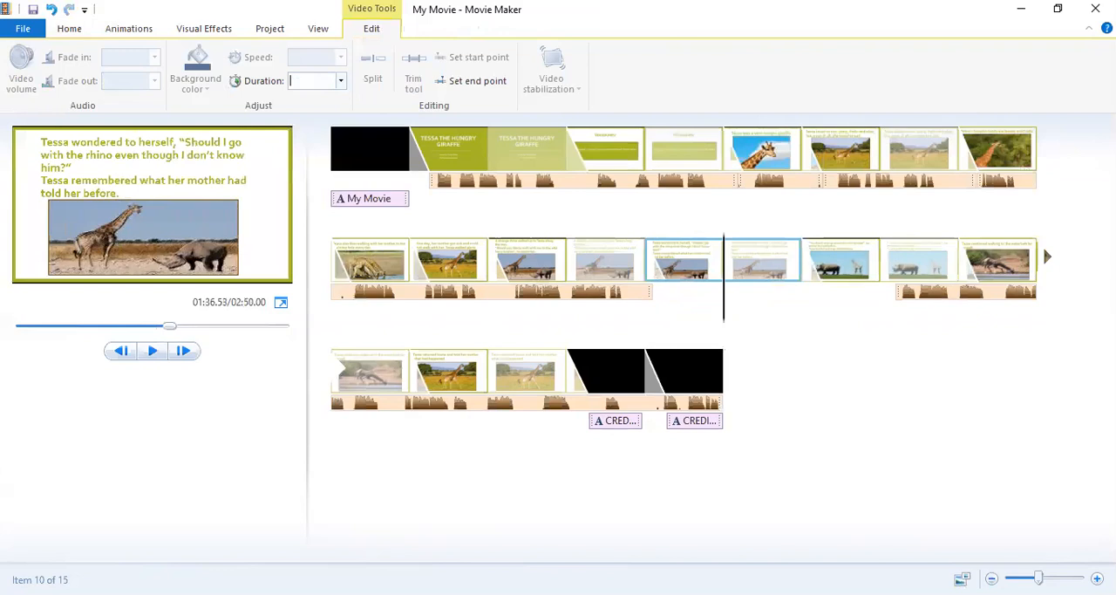
{"action": "type", "text": "12.8"}
{"action": "key", "text": "Return"}
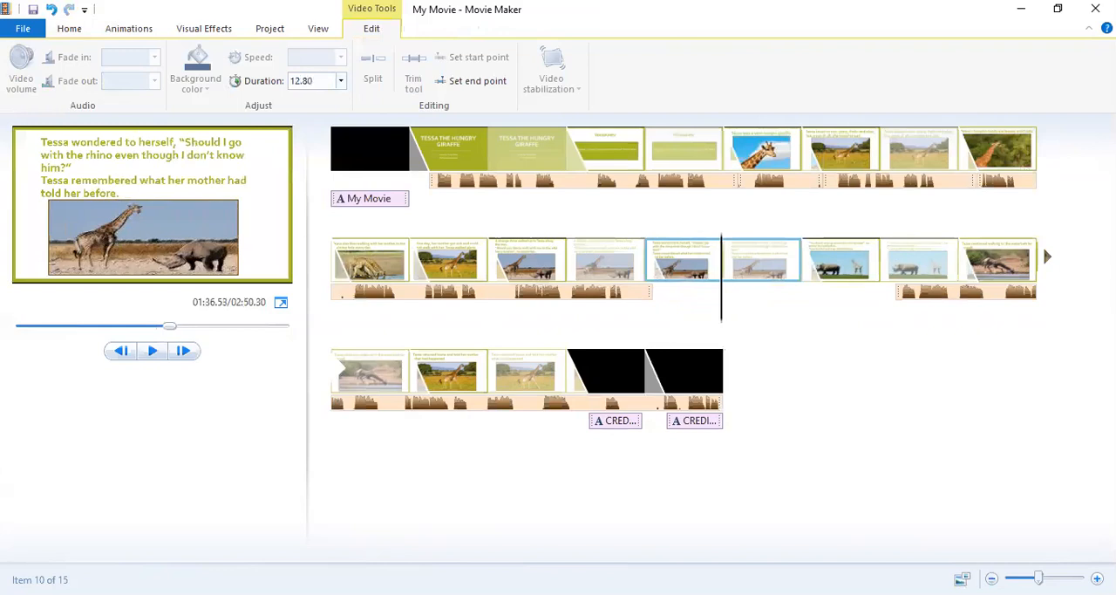
Move the narration away to about 110.1 s and set the "Tessa wondered to herself" slide's duration to 13.2 s.
{"action": "left_click", "coordinate": [901, 300]}
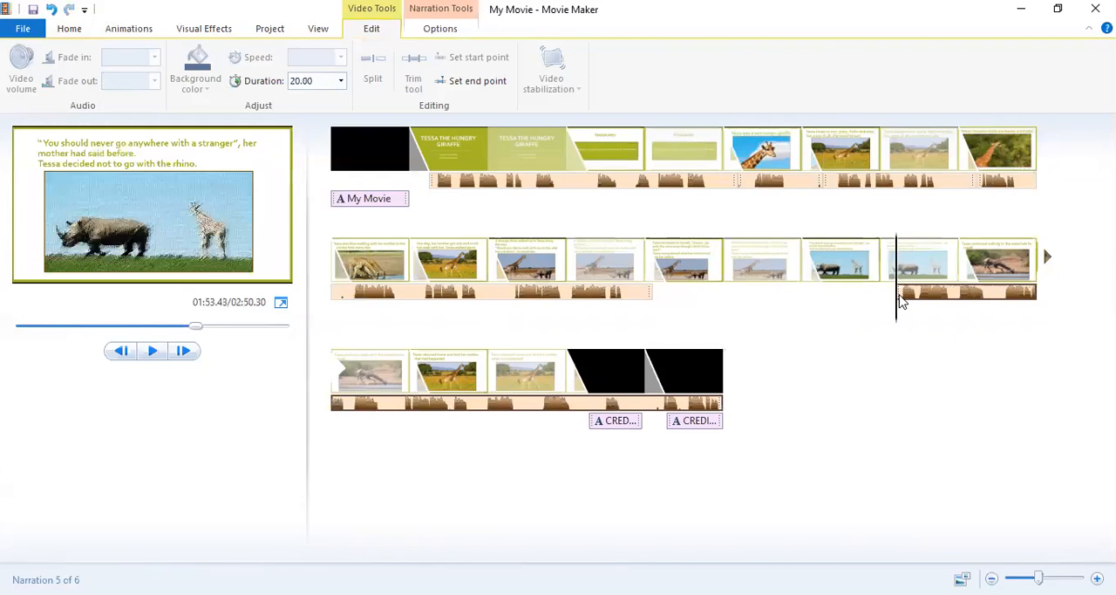
{"action": "left_click_drag", "start_coordinate": [902, 300], "coordinate": [680, 311]}
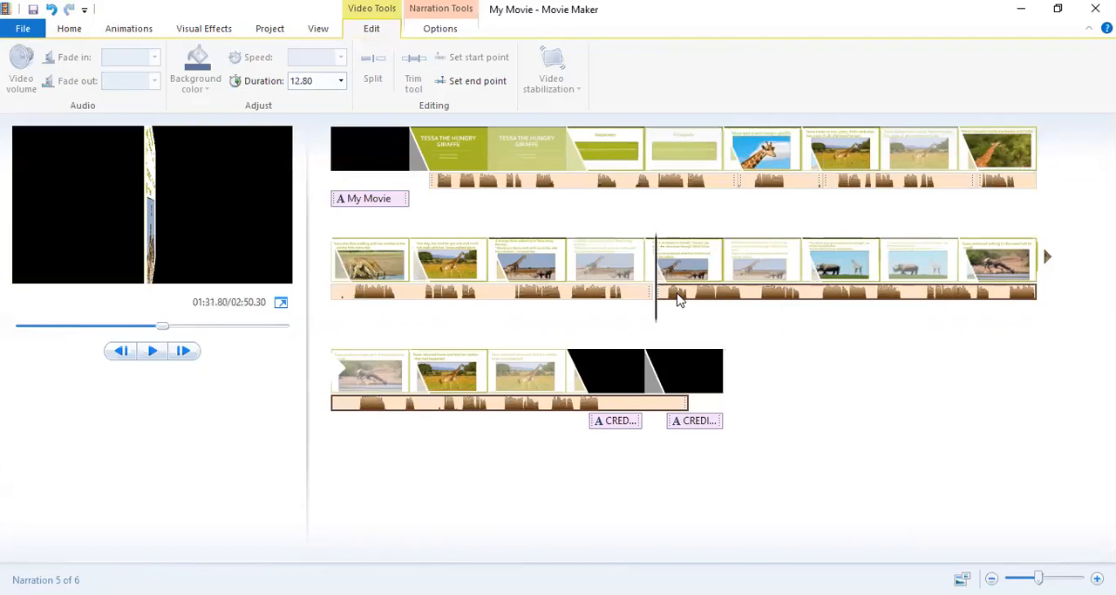
{"action": "key", "text": "ctrl+z"}
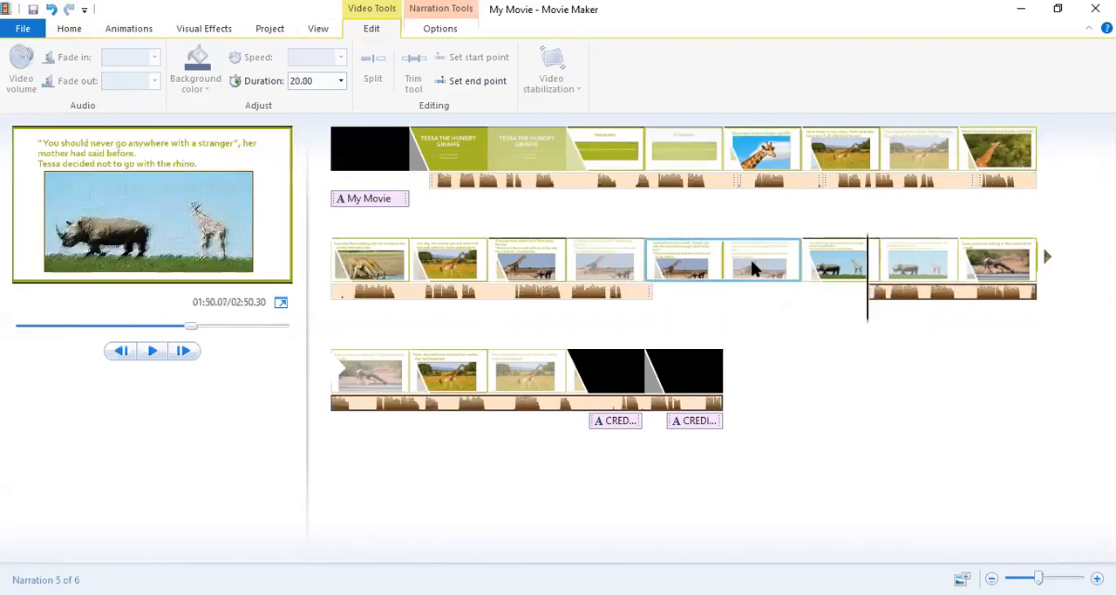
{"action": "key", "text": "ctrl+z"}
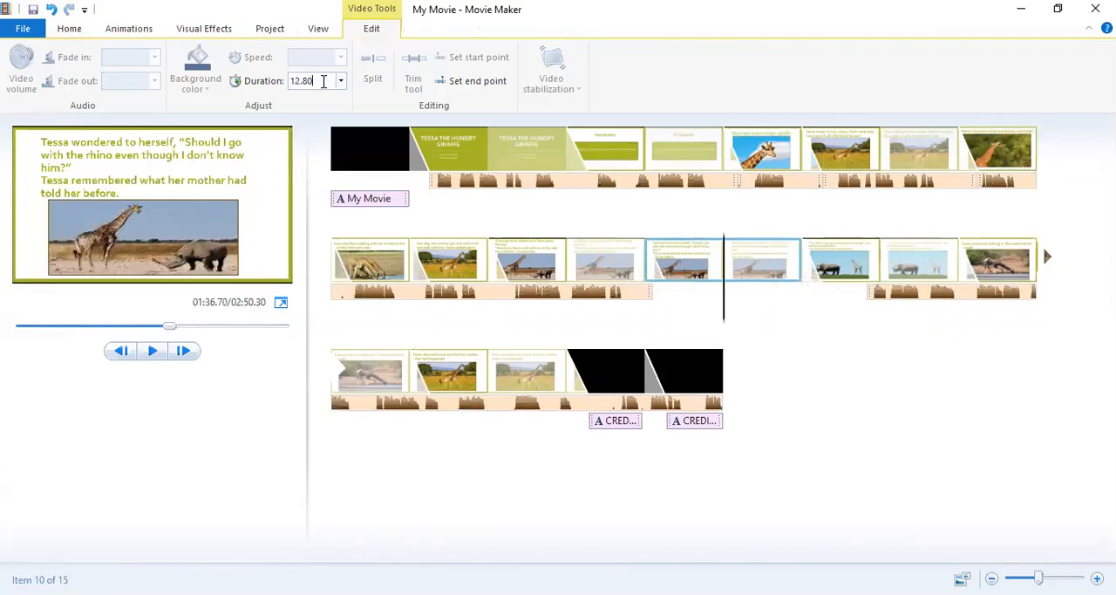
{"action": "type", "text": "13.2"}
{"action": "key", "text": "Return"}
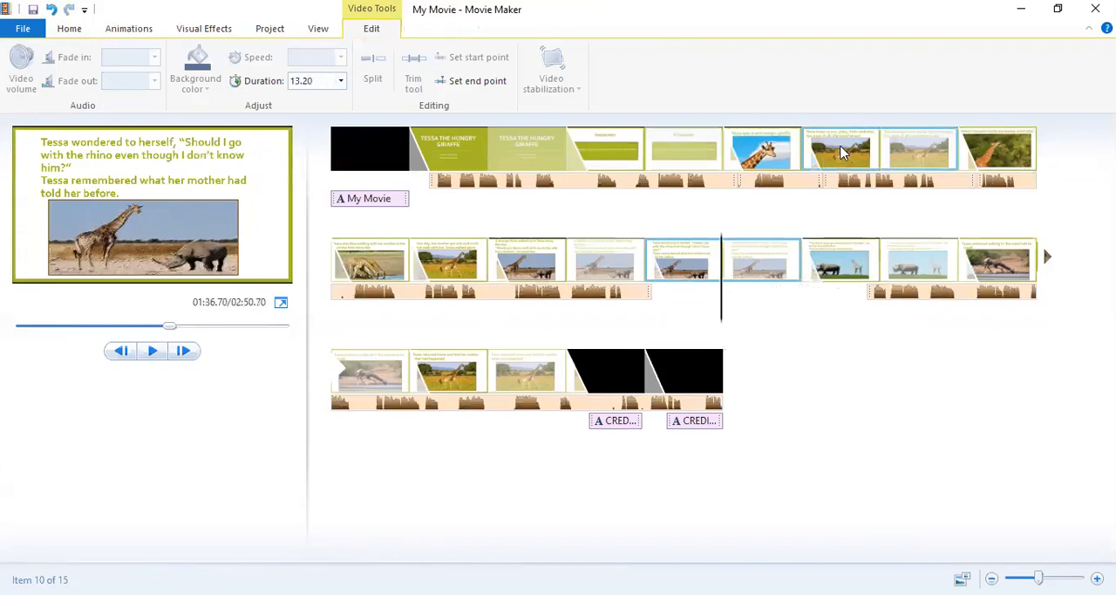
Move the narration back to about 91.7 s and play from there into the "You should never go anywhere with a stranger" slide.
{"action": "left_click", "coordinate": [872, 299]}
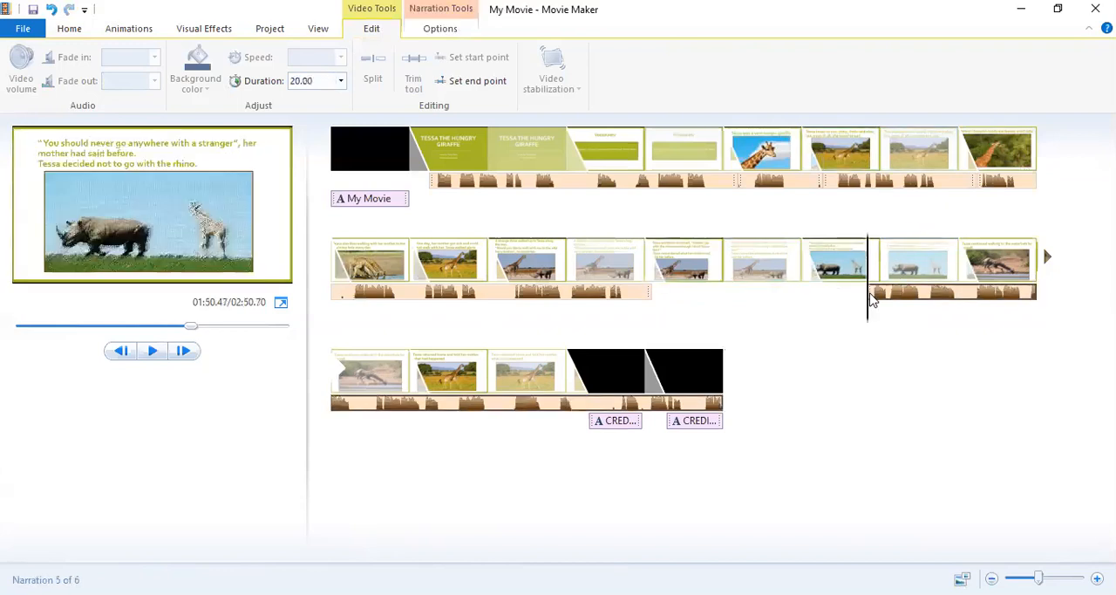
{"action": "left_click", "coordinate": [657, 298]}
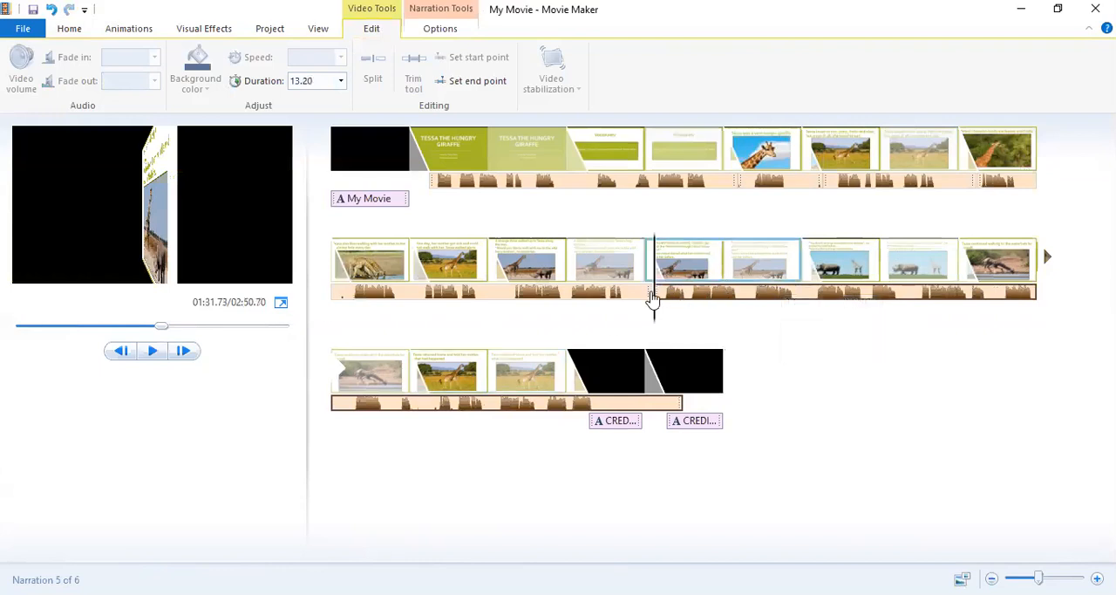
{"action": "left_click", "coordinate": [144, 354]}
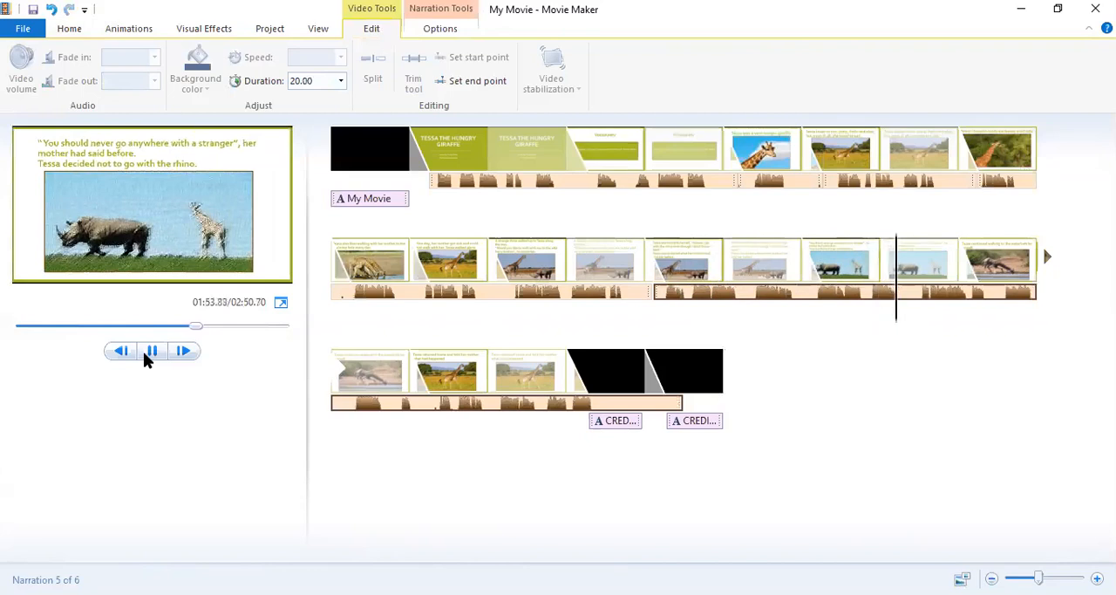
{"action": "left_click", "coordinate": [143, 351]}
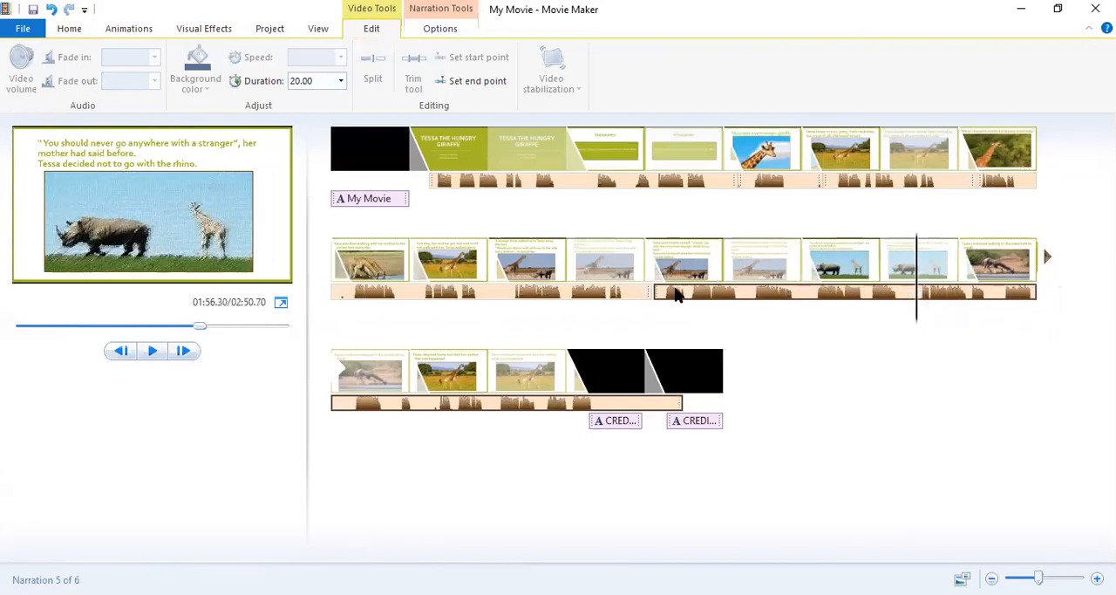
Move the narration away to about 125 s and set the "You should never go anywhere with a stranger" slide's duration to 15 s.
{"action": "left_click_drag", "start_coordinate": [676, 295], "coordinate": [1011, 293]}
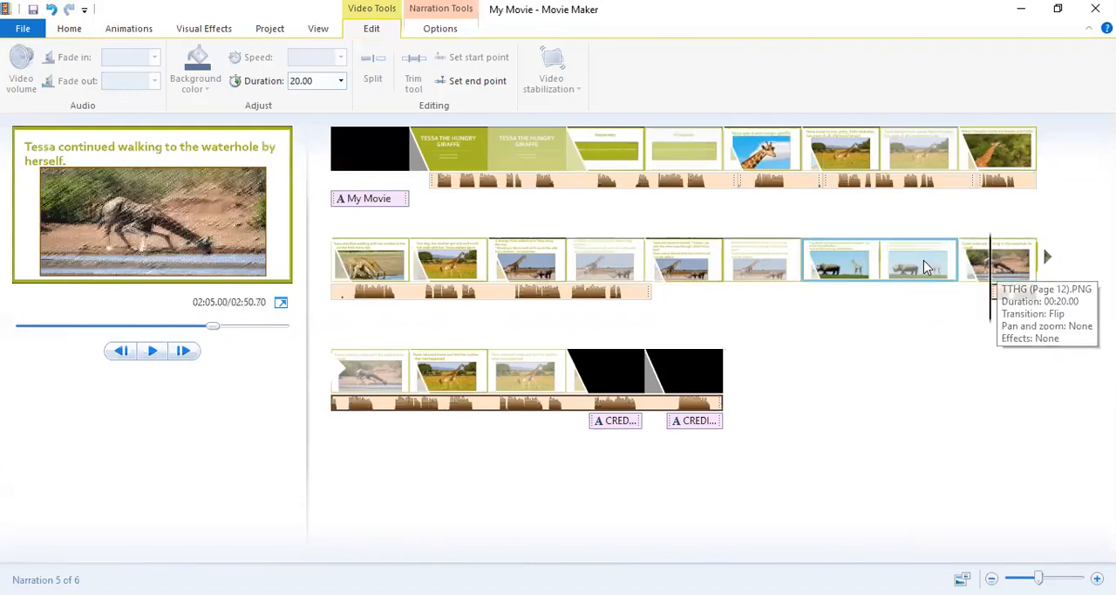
{"action": "left_click", "coordinate": [886, 254]}
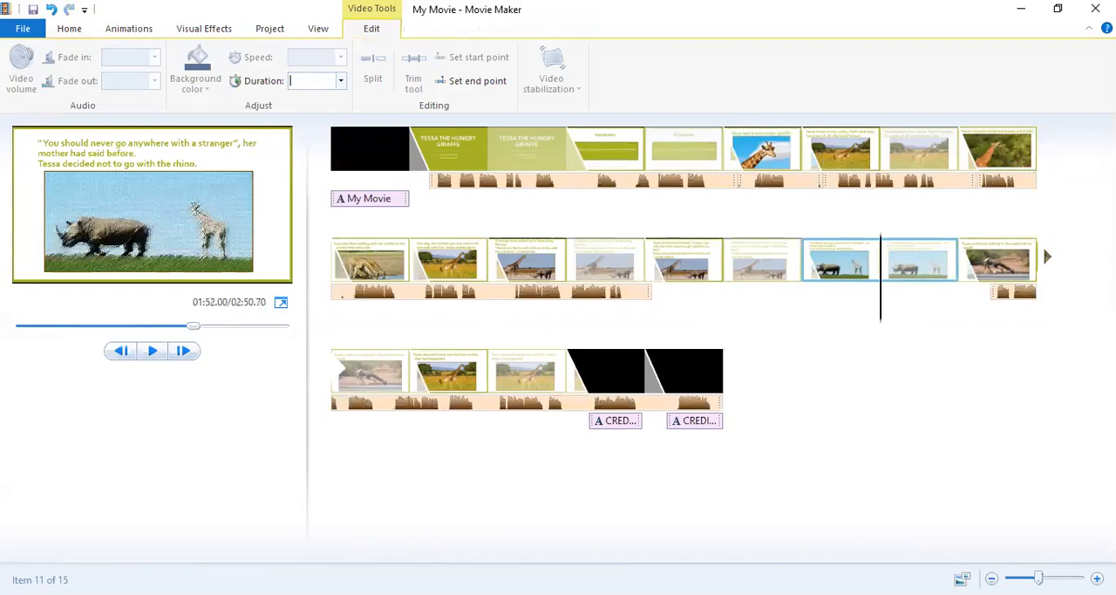
{"action": "type", "text": "15"}
{"action": "key", "text": "Return"}
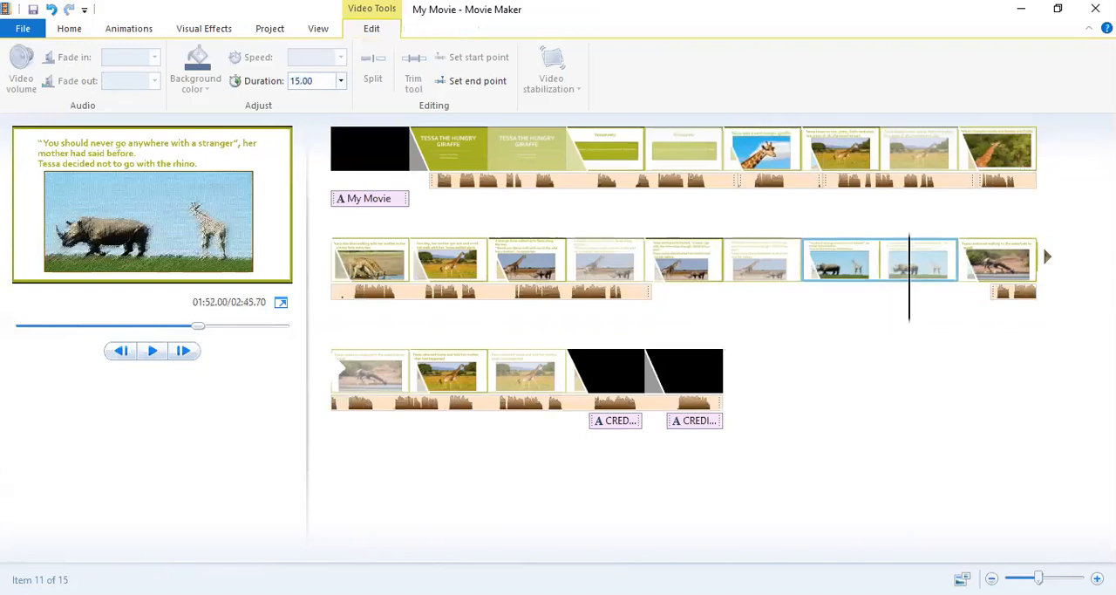
Move the narration back to about 91.7 s, at the start of the "Tessa wondered to herself" slide.
{"action": "left_click", "coordinate": [994, 293]}
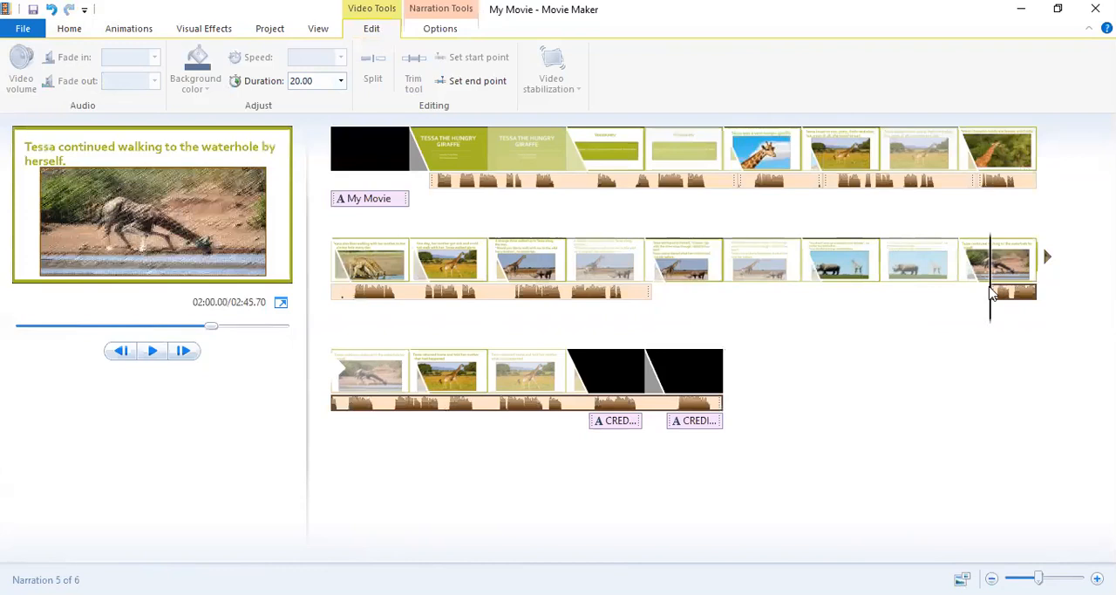
{"action": "left_click", "coordinate": [659, 297]}
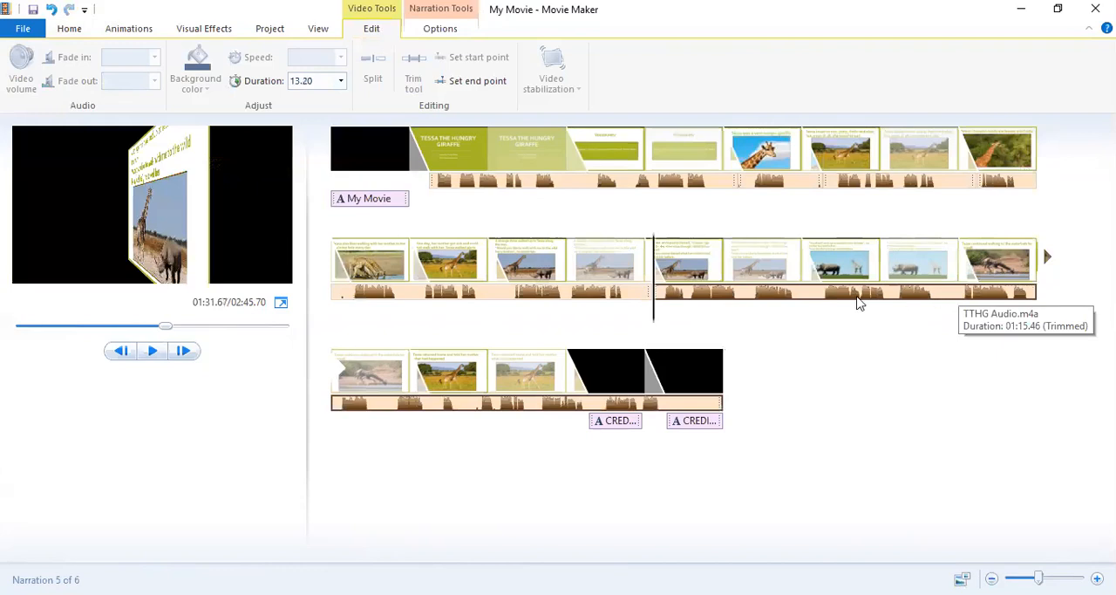
{"action": "left_click", "coordinate": [843, 271]}
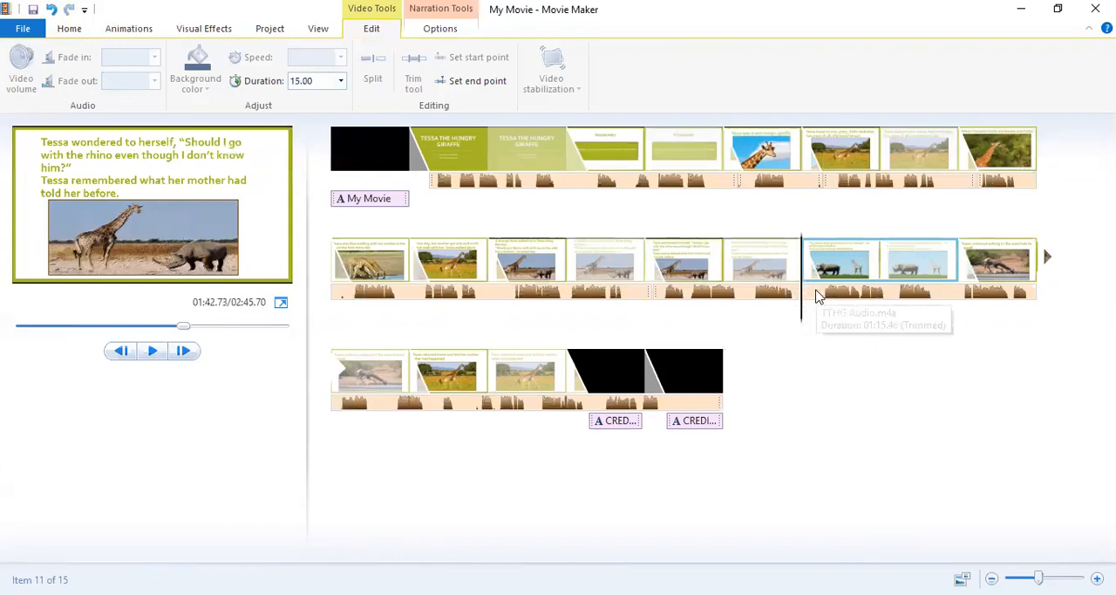
Split the narration at about 98.1 s, in the pause within the "Tessa wondered to herself" slide.
{"action": "left_click", "coordinate": [747, 299]}
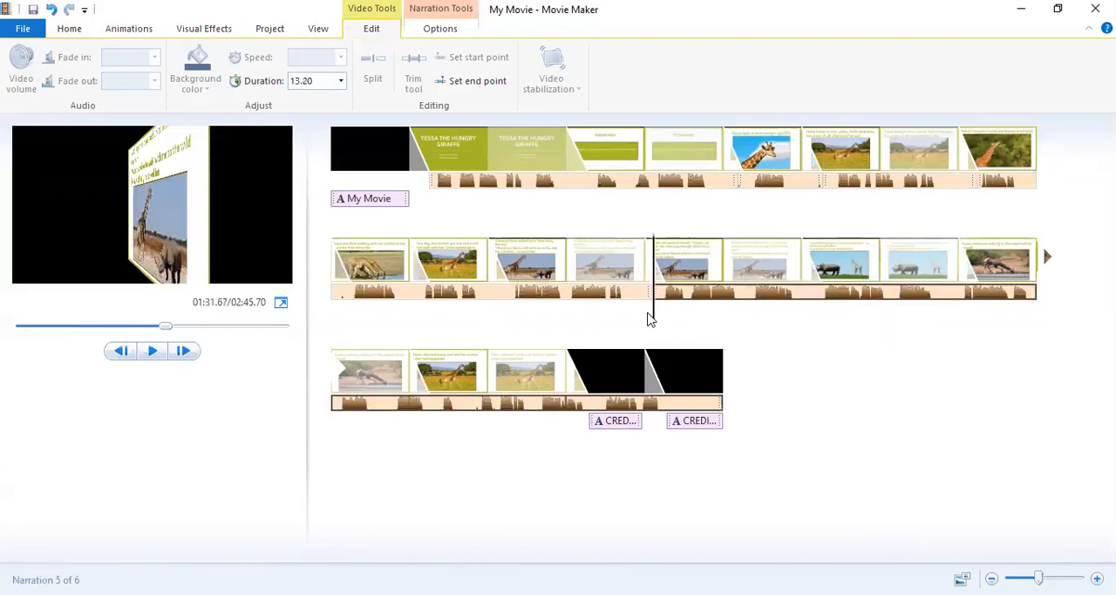
{"action": "left_click_drag", "start_coordinate": [659, 315], "coordinate": [708, 316]}
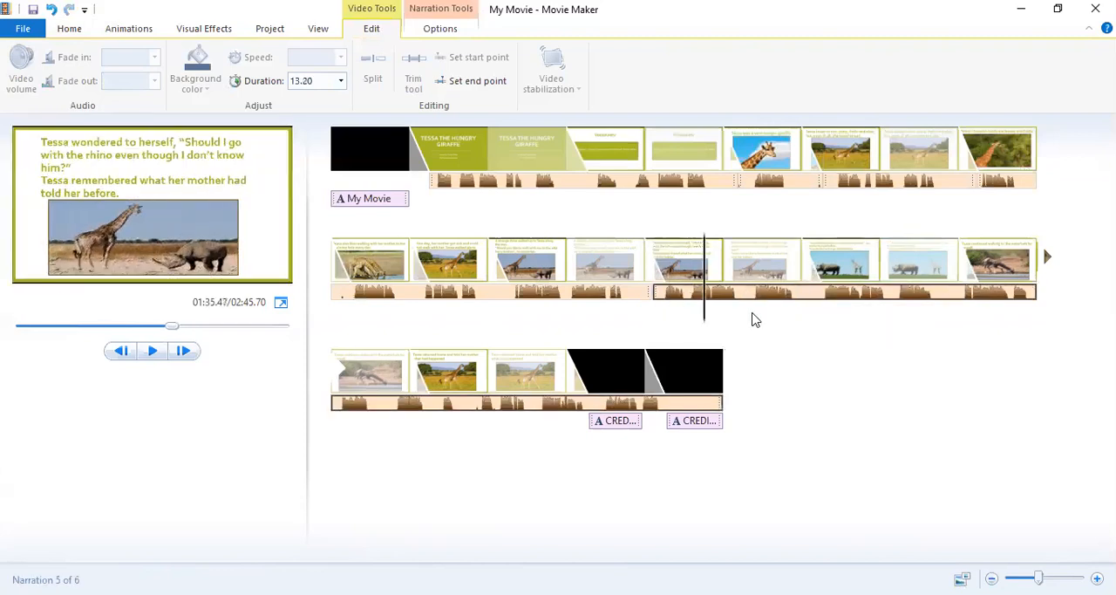
{"action": "left_click_drag", "start_coordinate": [704, 311], "coordinate": [749, 307]}
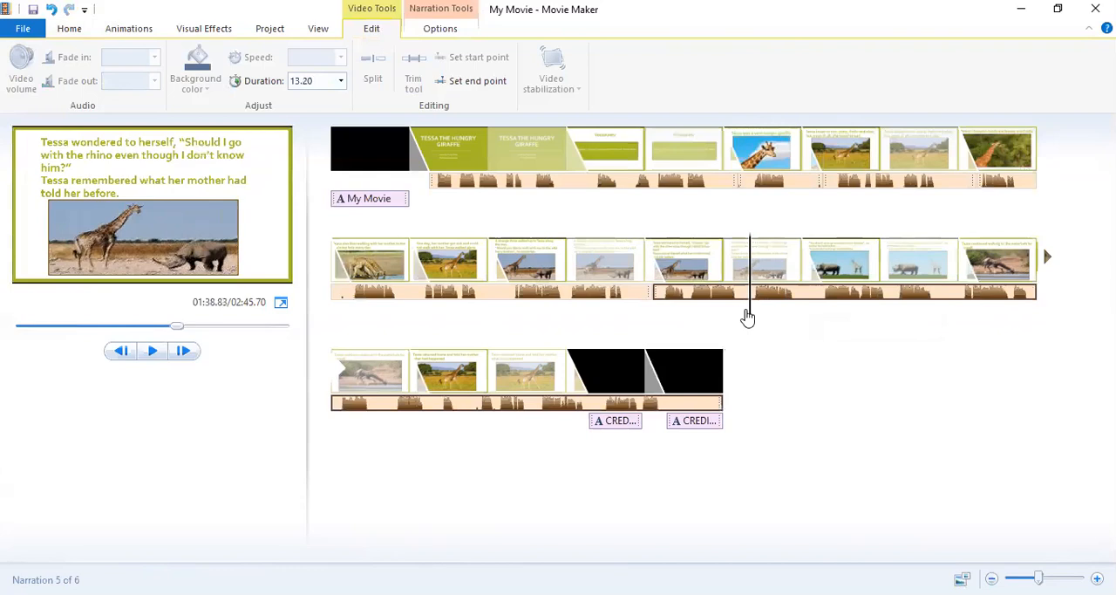
{"action": "left_click_drag", "start_coordinate": [751, 318], "coordinate": [742, 324]}
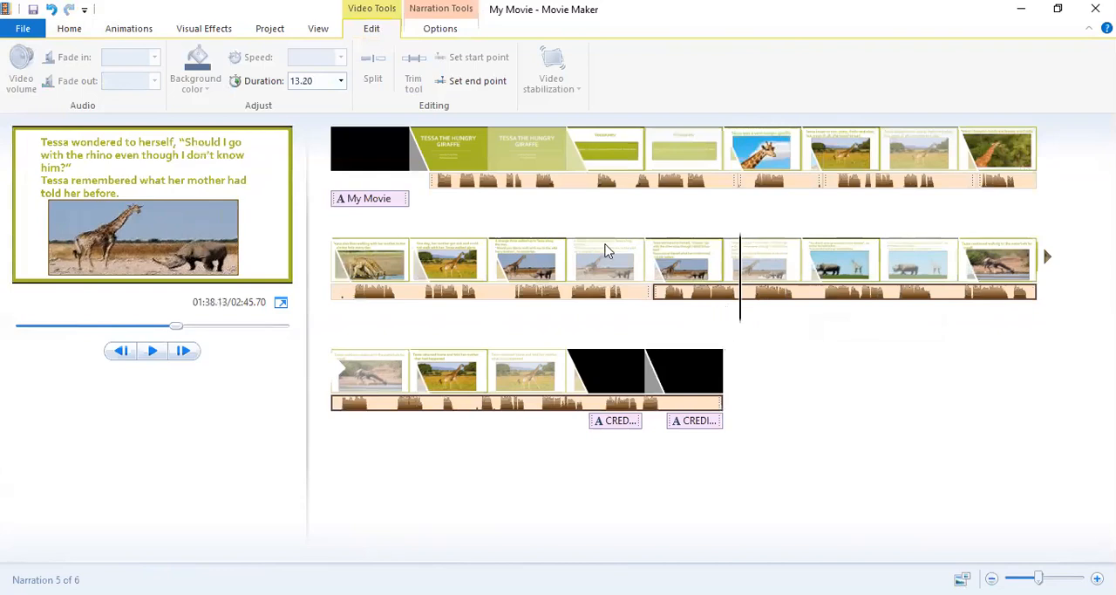
{"action": "left_click", "coordinate": [431, 33]}
{"action": "left_click", "coordinate": [192, 68]}
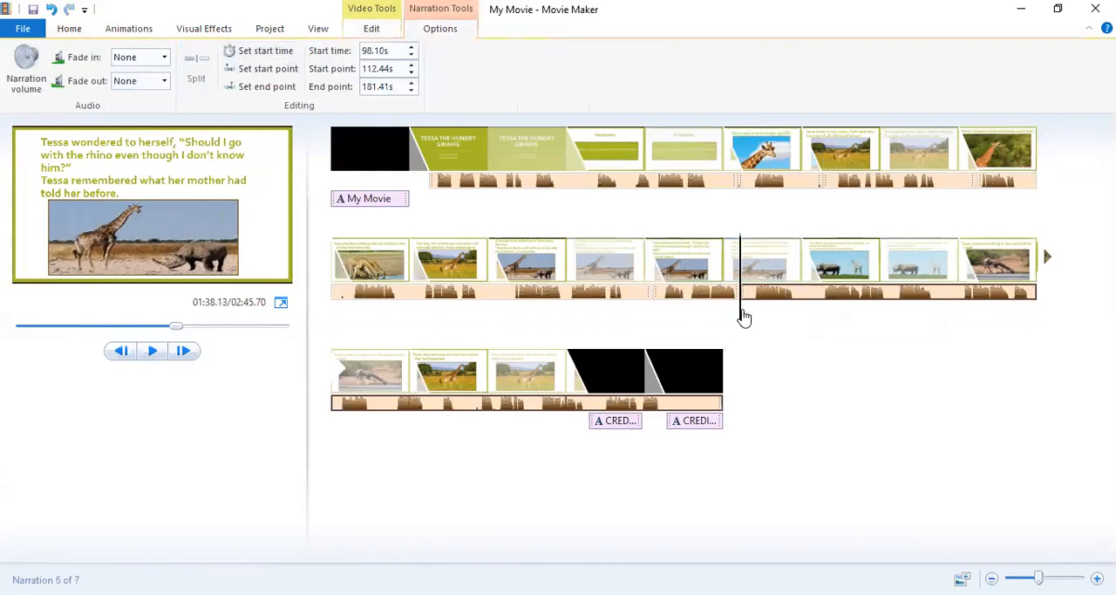
Split the narration again at about 98.8 s and move the long part after the cut to about 100.8 s.
{"action": "left_click_drag", "start_coordinate": [740, 319], "coordinate": [751, 318]}
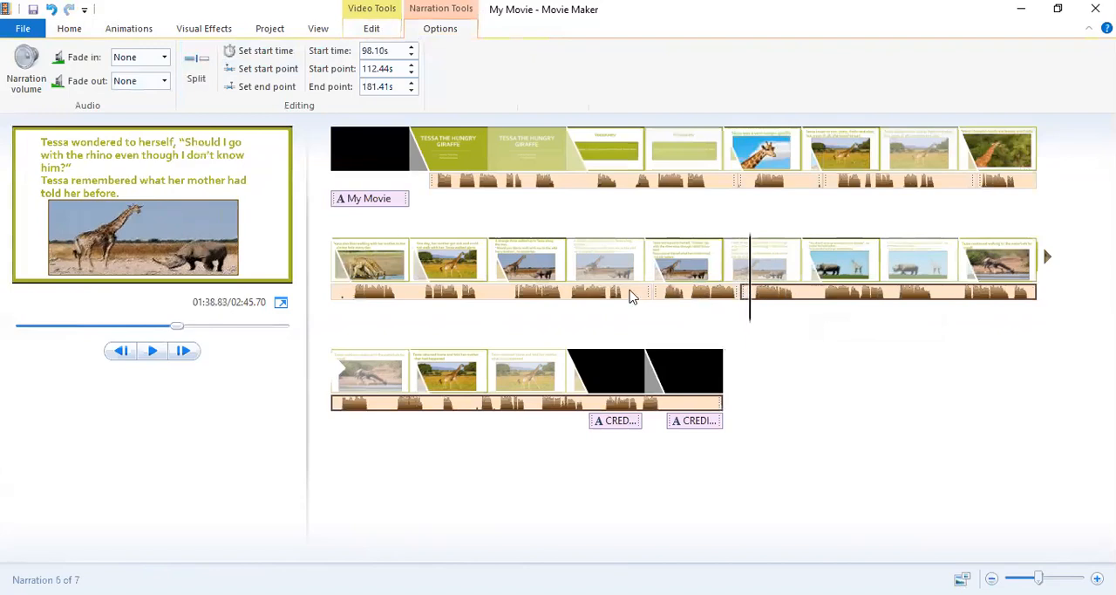
{"action": "left_click", "coordinate": [197, 70]}
{"action": "left_click", "coordinate": [768, 295]}
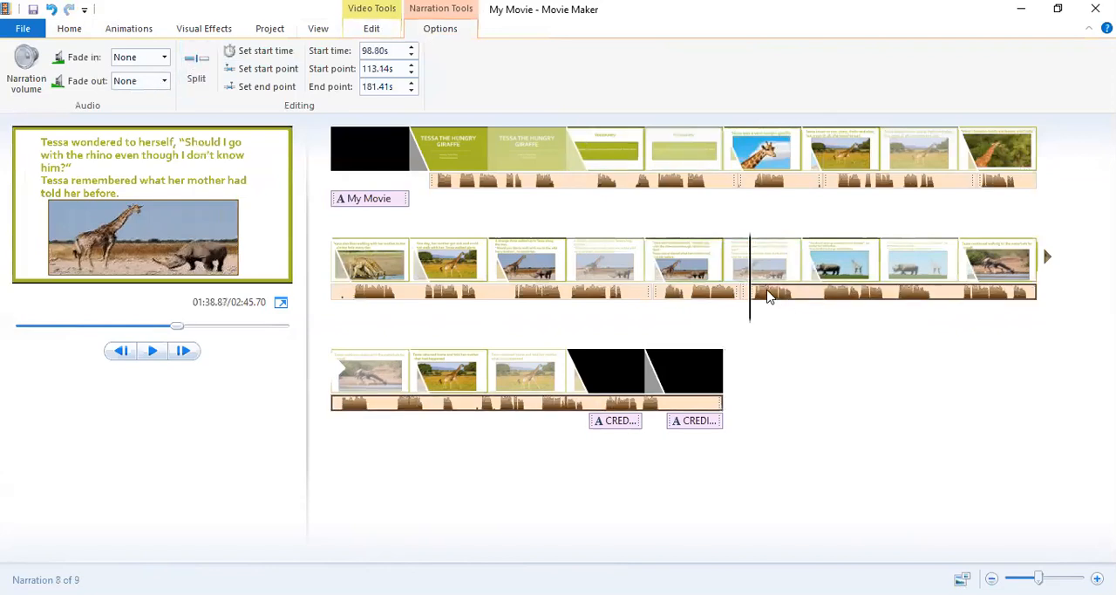
{"action": "left_click_drag", "start_coordinate": [768, 295], "coordinate": [799, 295]}
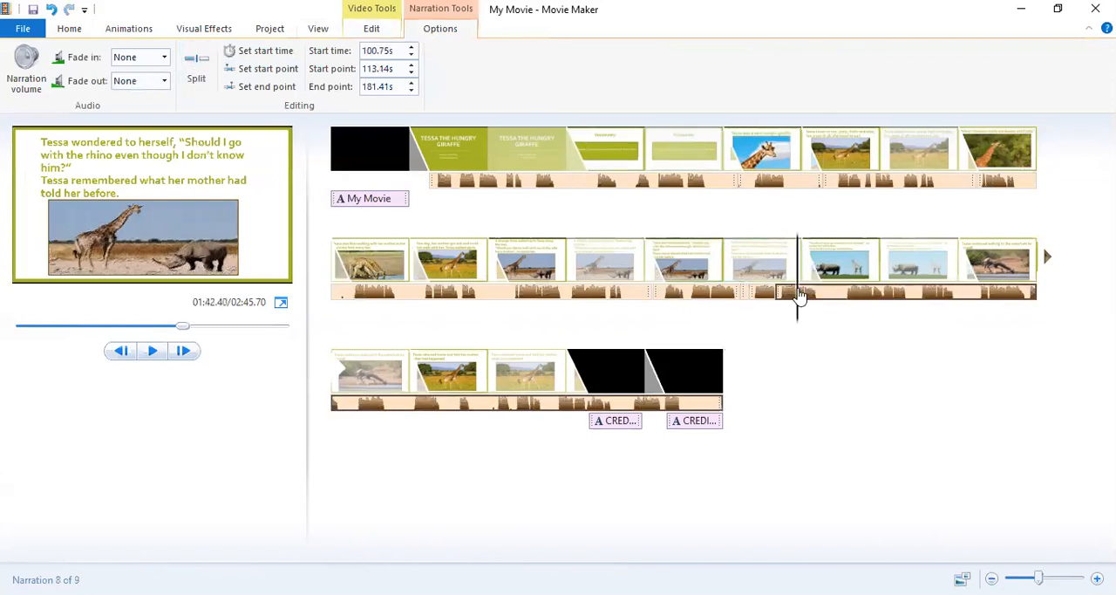
{"action": "left_click", "coordinate": [746, 296]}
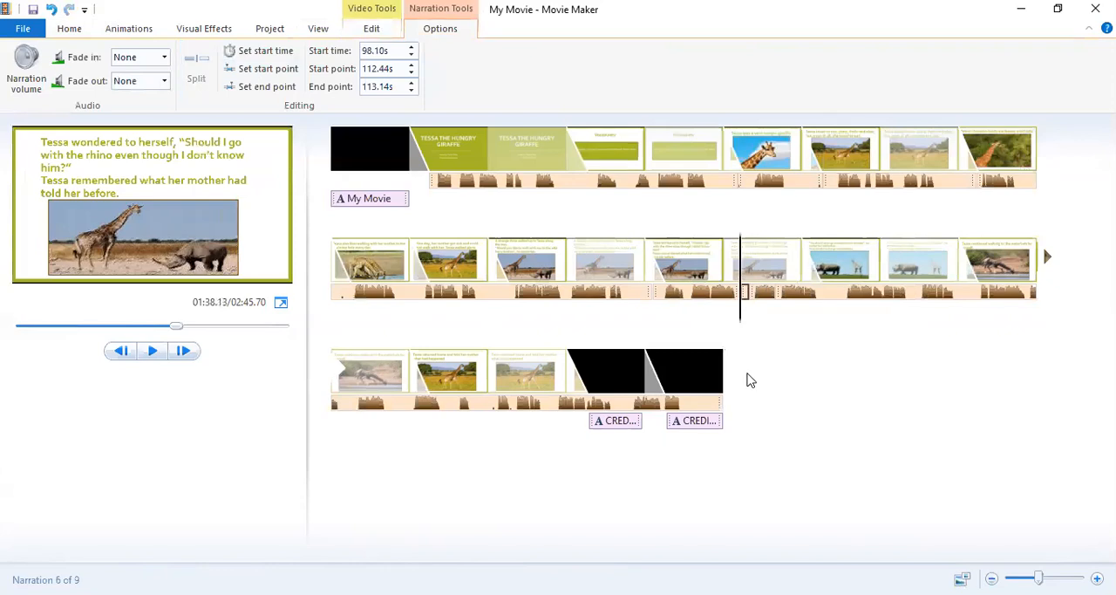
Add another credits clip at the end of the movie and set its duration to 40 s.
{"action": "left_click", "coordinate": [693, 373]}
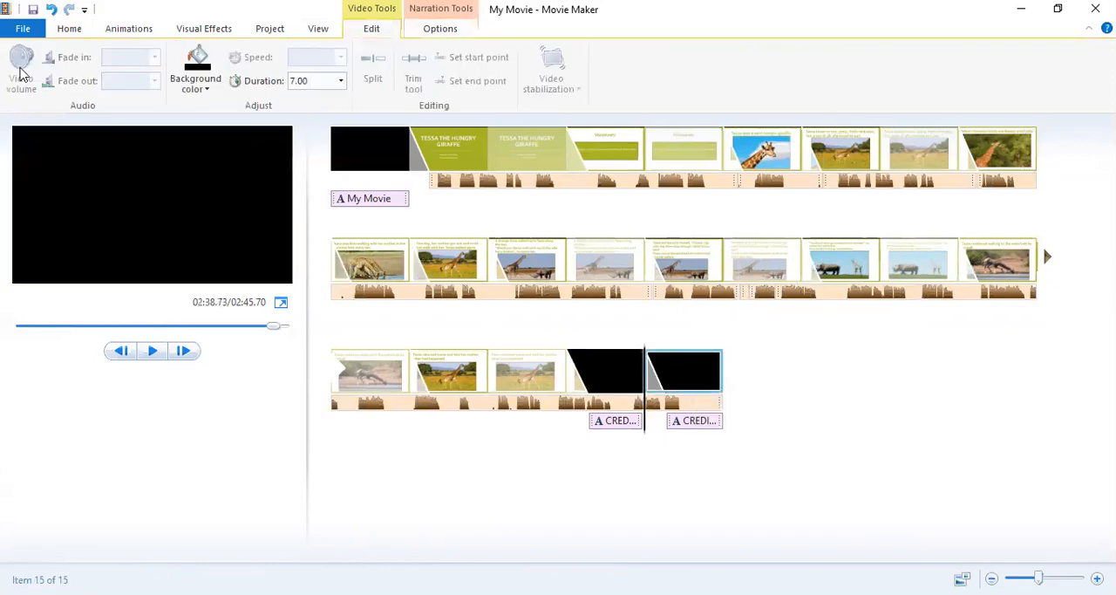
{"action": "left_click", "coordinate": [61, 35]}
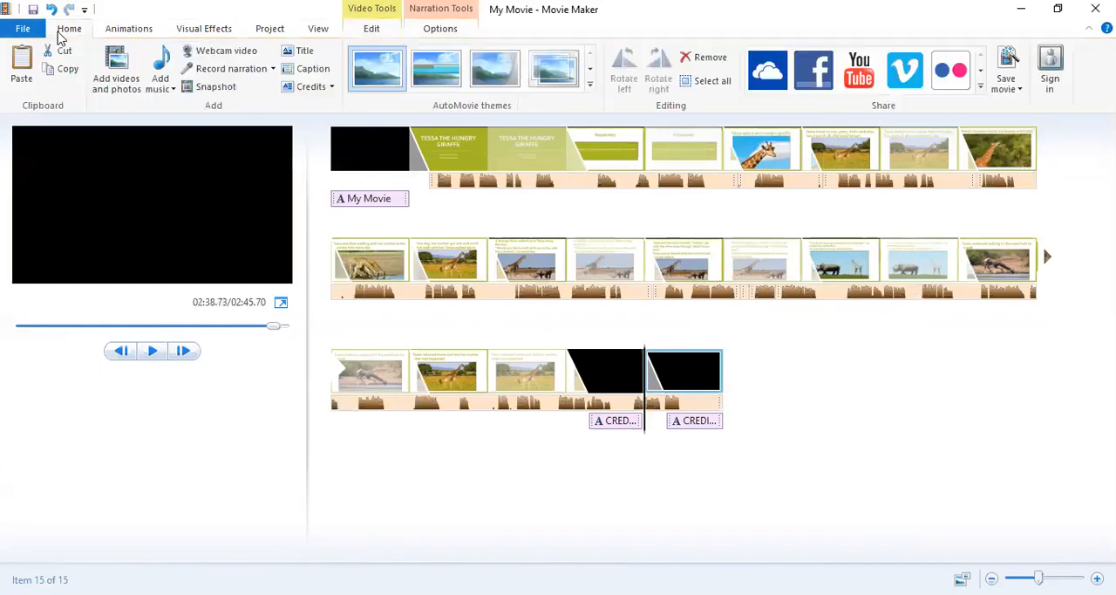
{"action": "left_click", "coordinate": [308, 86]}
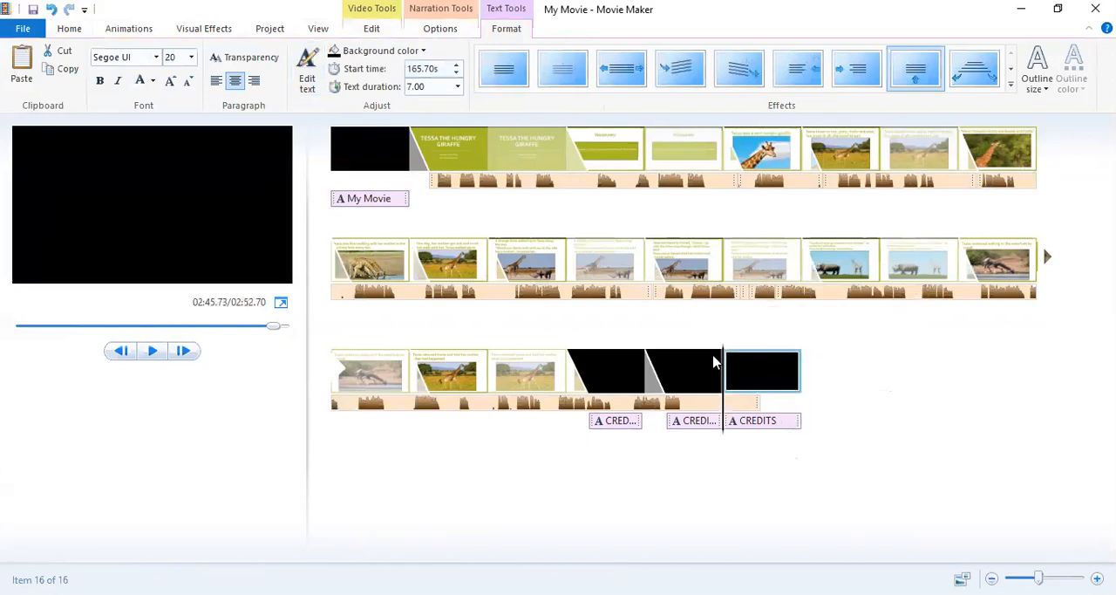
{"action": "left_click", "coordinate": [445, 87]}
{"action": "type", "text": "40"}
{"action": "key", "text": "Return"}
{"action": "left_click", "coordinate": [742, 368]}
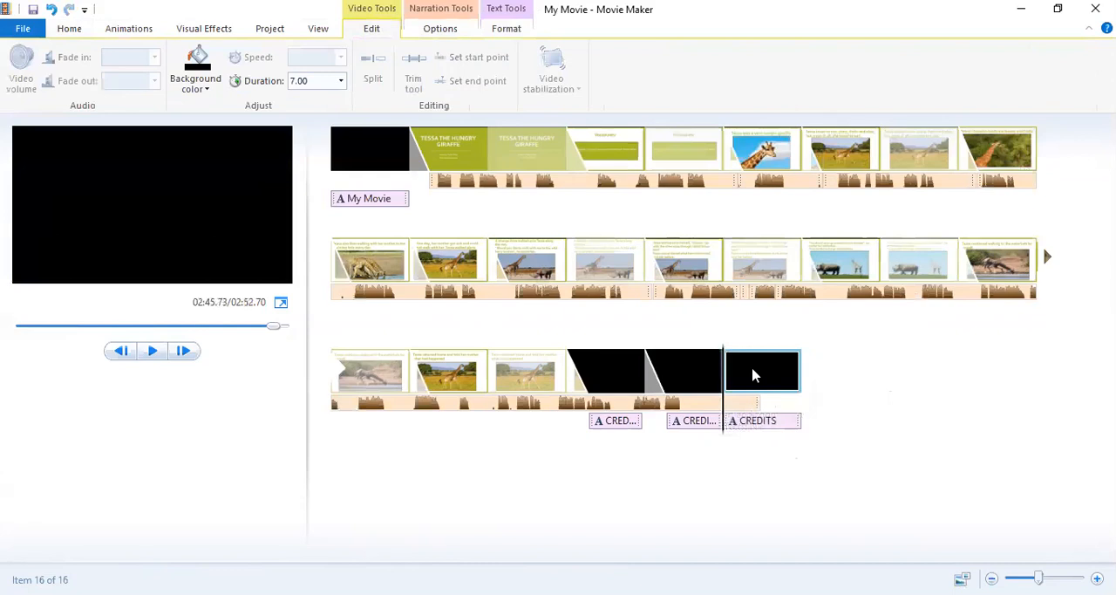
{"action": "left_click", "coordinate": [319, 80]}
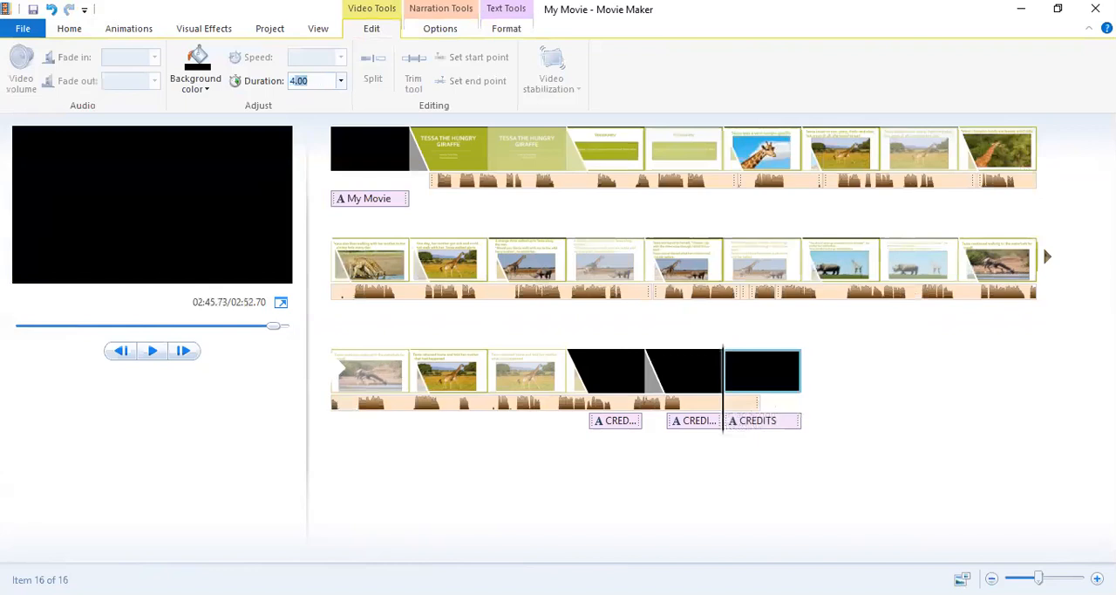
{"action": "type", "text": "40"}
{"action": "key", "text": "Return"}
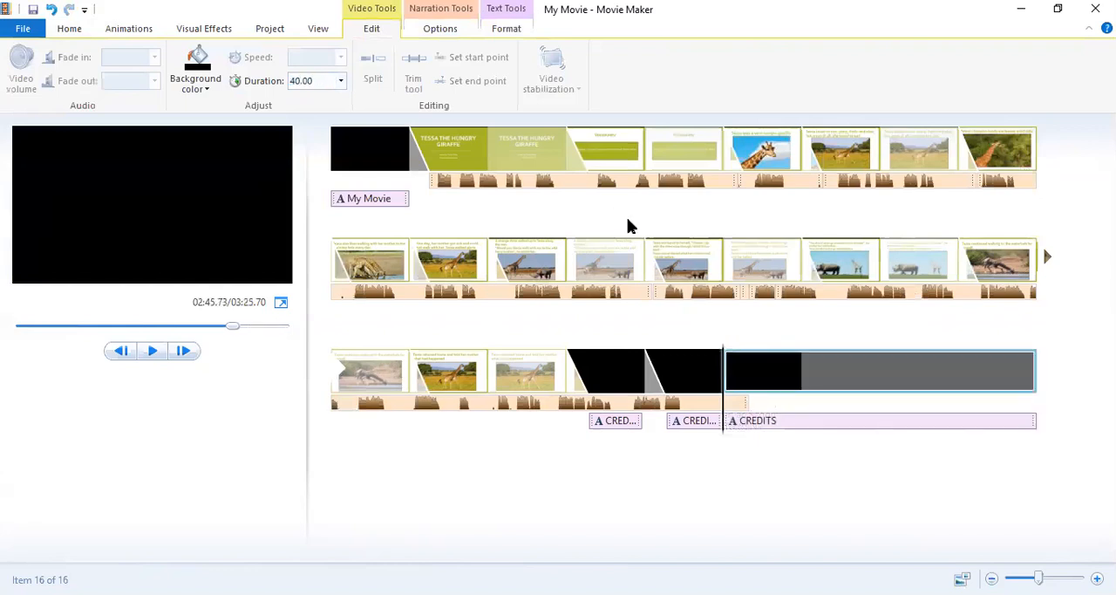
Move the short narration fragment from about 98.1 s to about 176.1 s under the final credits and remove it.
{"action": "left_click", "coordinate": [757, 301]}
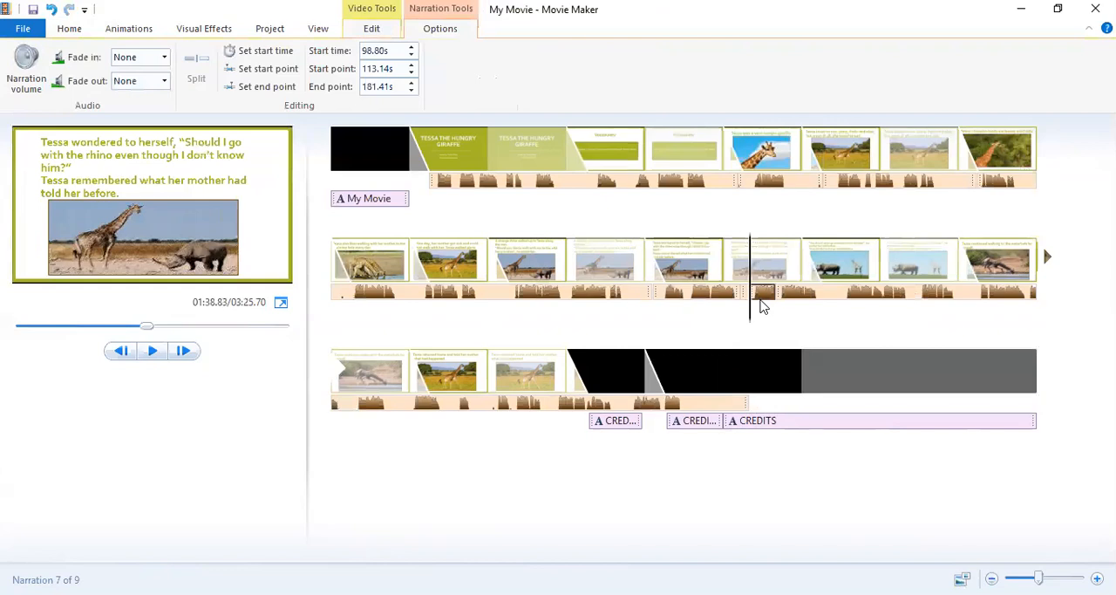
{"action": "left_click", "coordinate": [725, 384]}
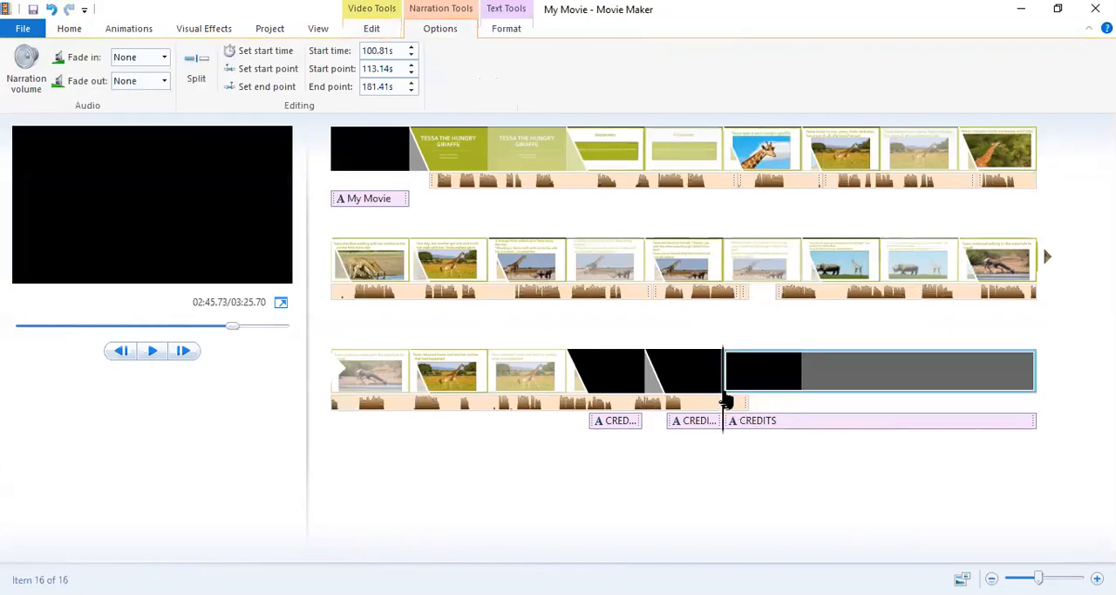
{"action": "left_click", "coordinate": [745, 297]}
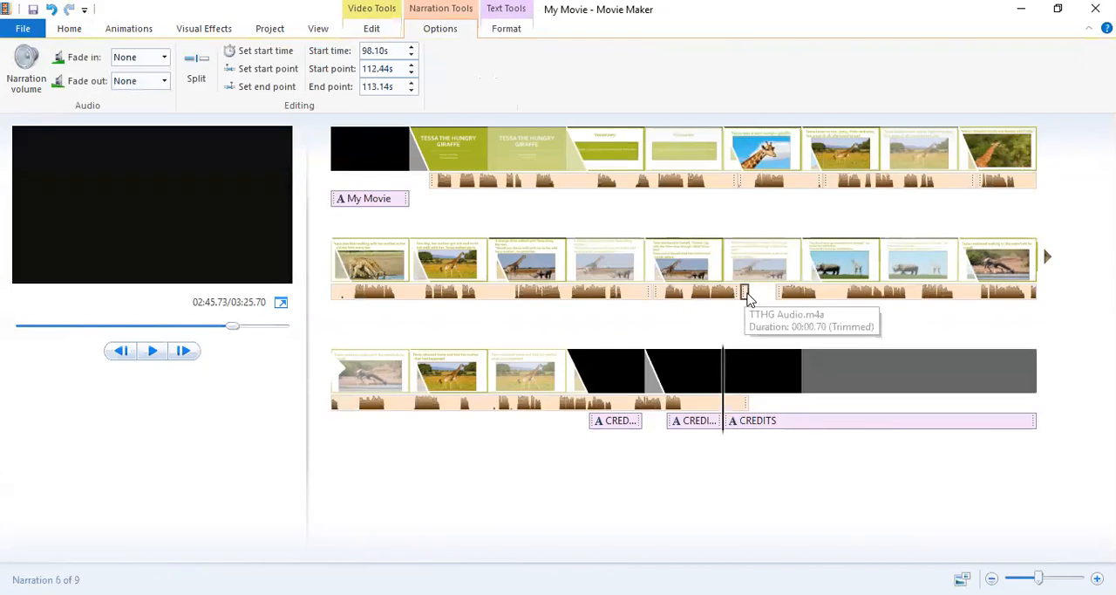
{"action": "left_click_drag", "start_coordinate": [745, 296], "coordinate": [806, 399]}
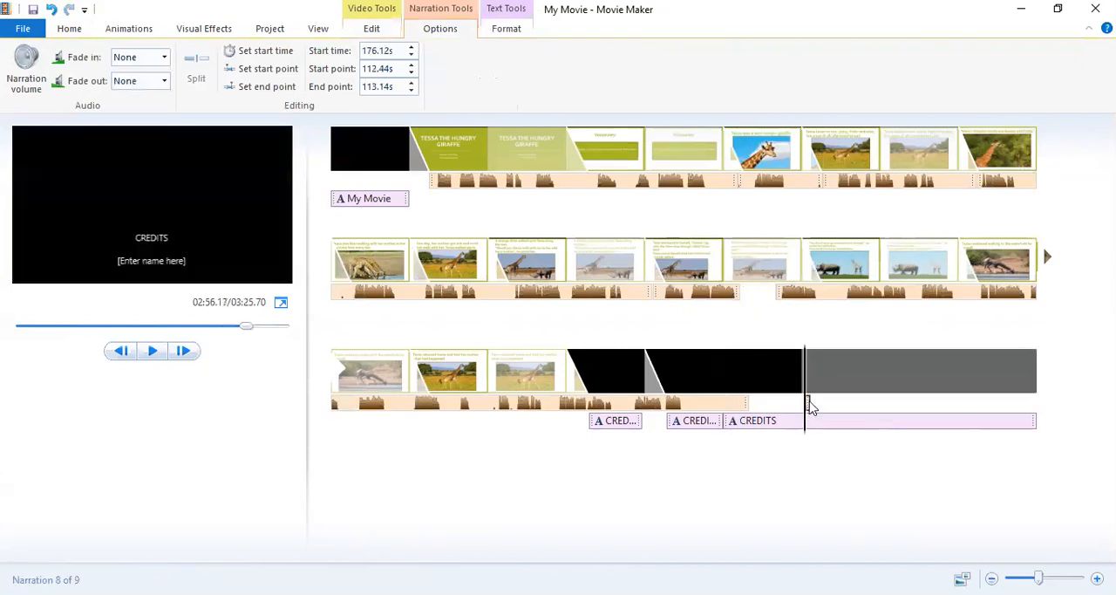
{"action": "right_click", "coordinate": [806, 405]}
{"action": "left_click", "coordinate": [852, 302]}
Separate the overlapping copy of the long narration part by moving it slightly earlier, to about 100.1 s.
{"action": "left_click", "coordinate": [787, 295]}
{"action": "left_click_drag", "start_coordinate": [787, 296], "coordinate": [779, 294]}
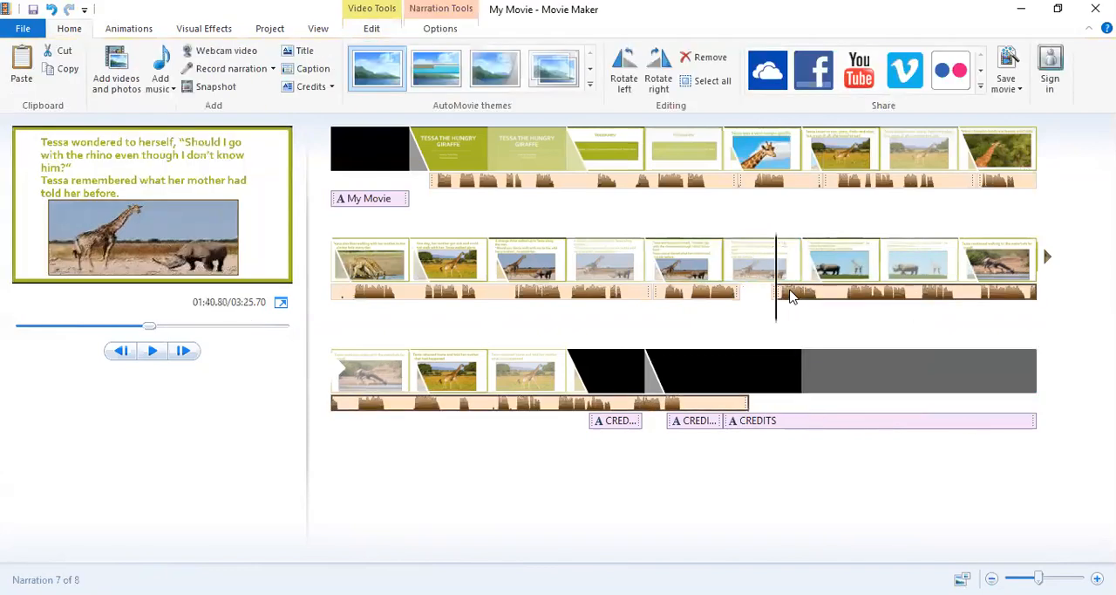
{"action": "left_click", "coordinate": [773, 356]}
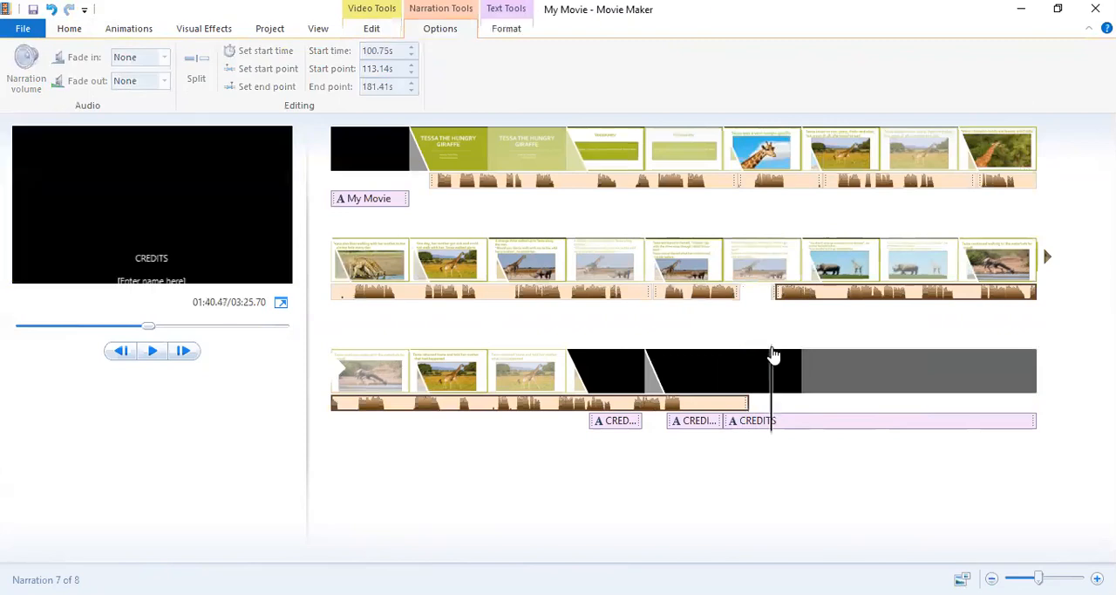
{"action": "left_click", "coordinate": [754, 327]}
{"action": "left_click", "coordinate": [772, 297]}
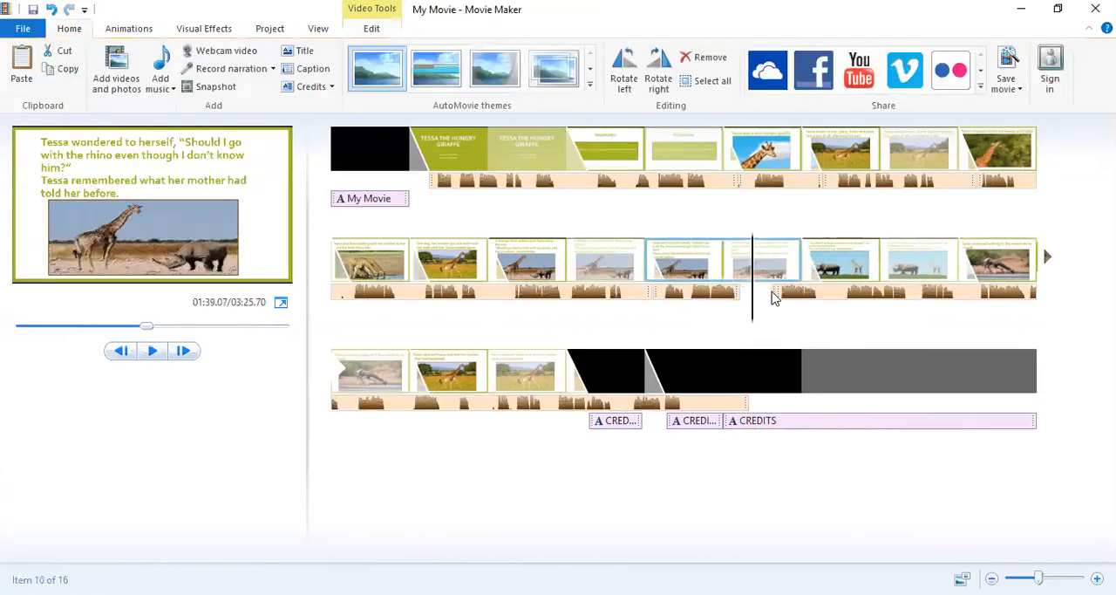
{"action": "left_click", "coordinate": [774, 297]}
{"action": "left_click_drag", "start_coordinate": [773, 296], "coordinate": [768, 295]}
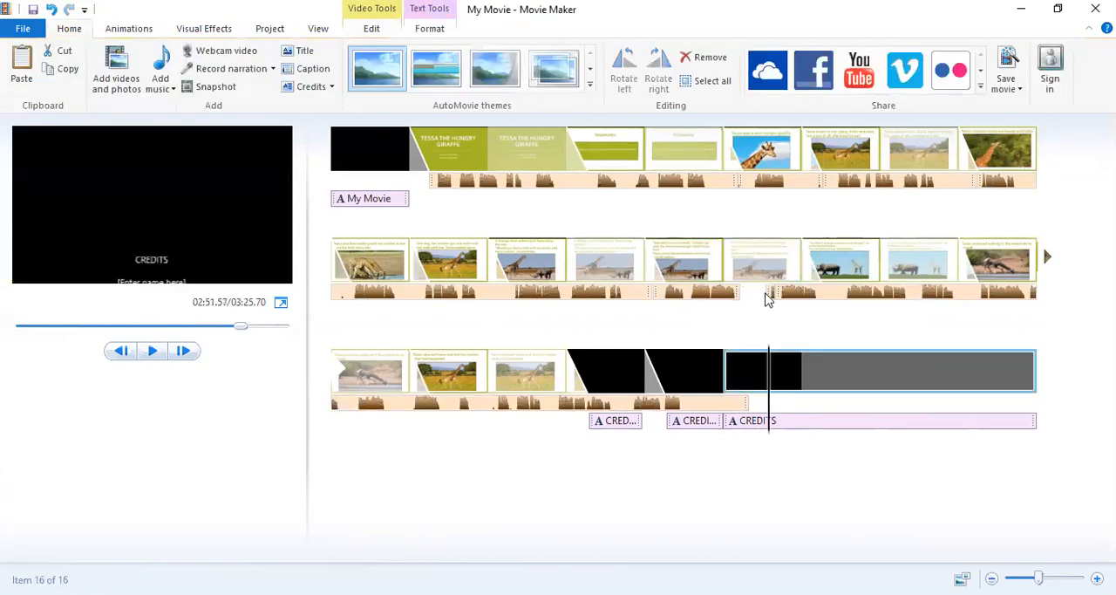
Move the duplicate long narration part from about 100.1 s to about 174.3 s under the final credits and remove it.
{"action": "left_click", "coordinate": [773, 295]}
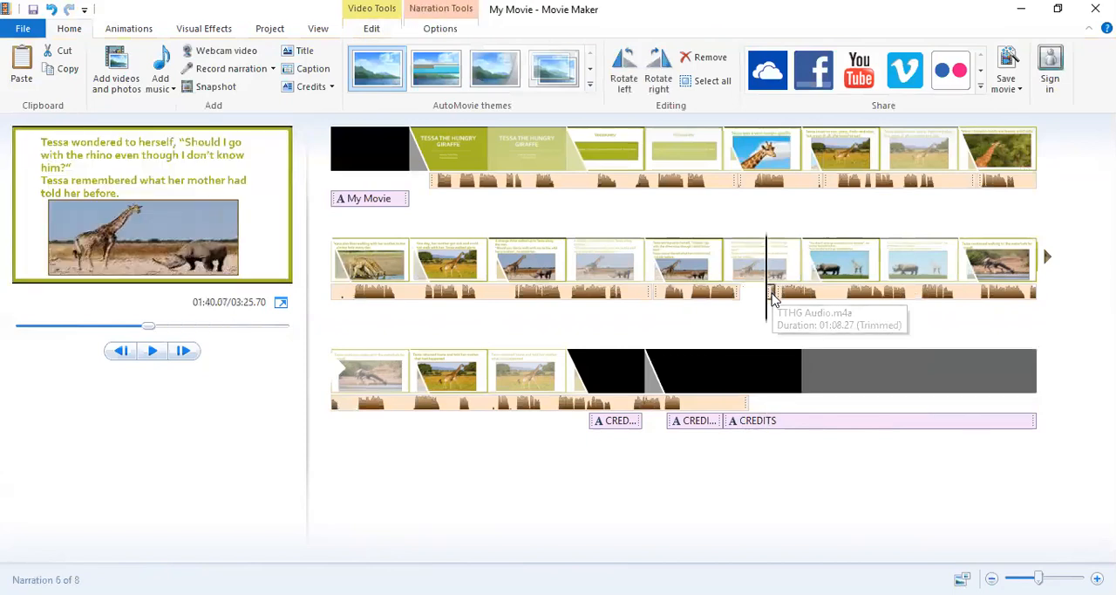
{"action": "left_click_drag", "start_coordinate": [772, 298], "coordinate": [801, 402]}
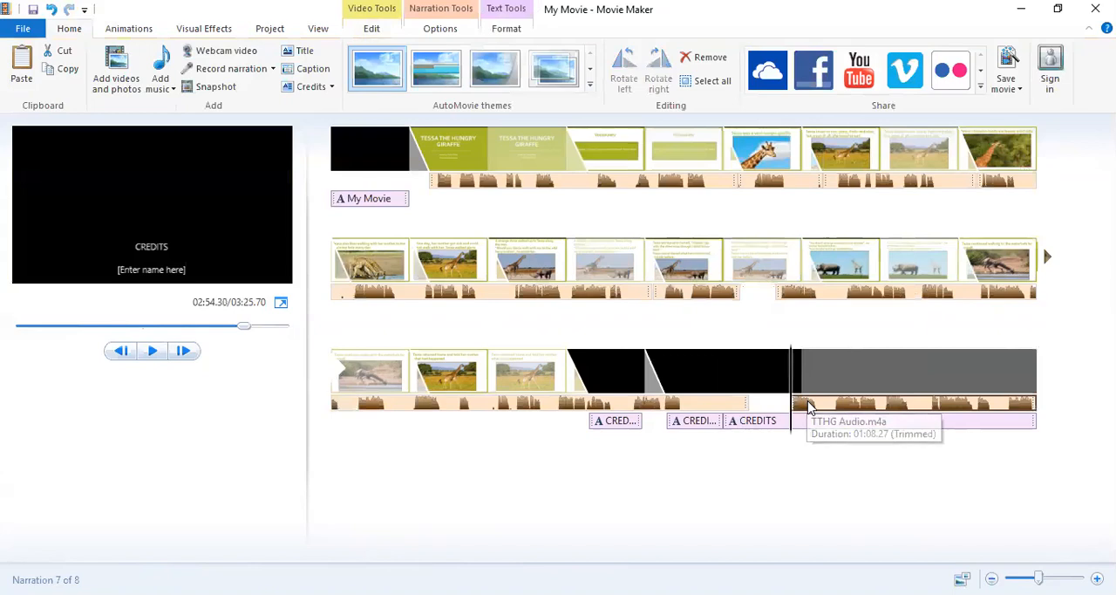
{"action": "right_click", "coordinate": [808, 407]}
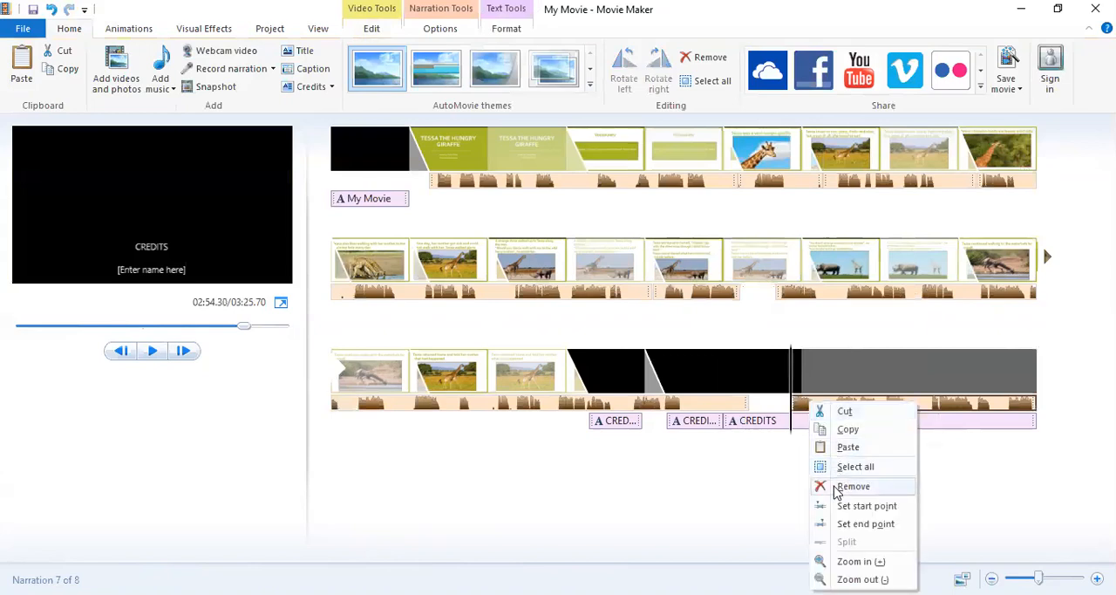
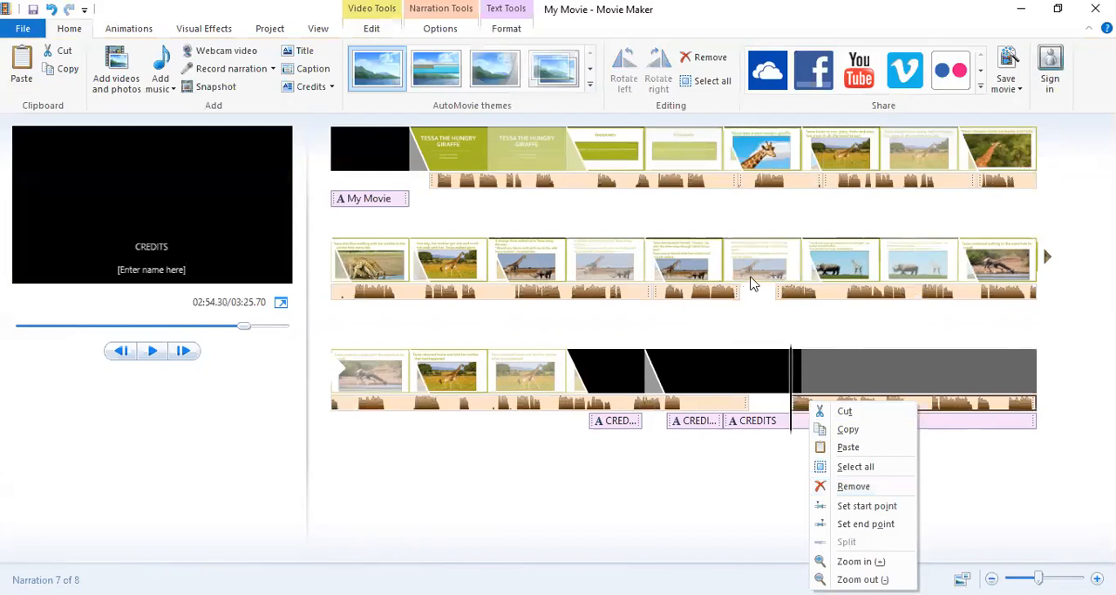
Remove the duplicate narration part under the final credits and move the remaining long part earlier to about 98.5 s.
{"action": "right_click", "coordinate": [801, 406]}
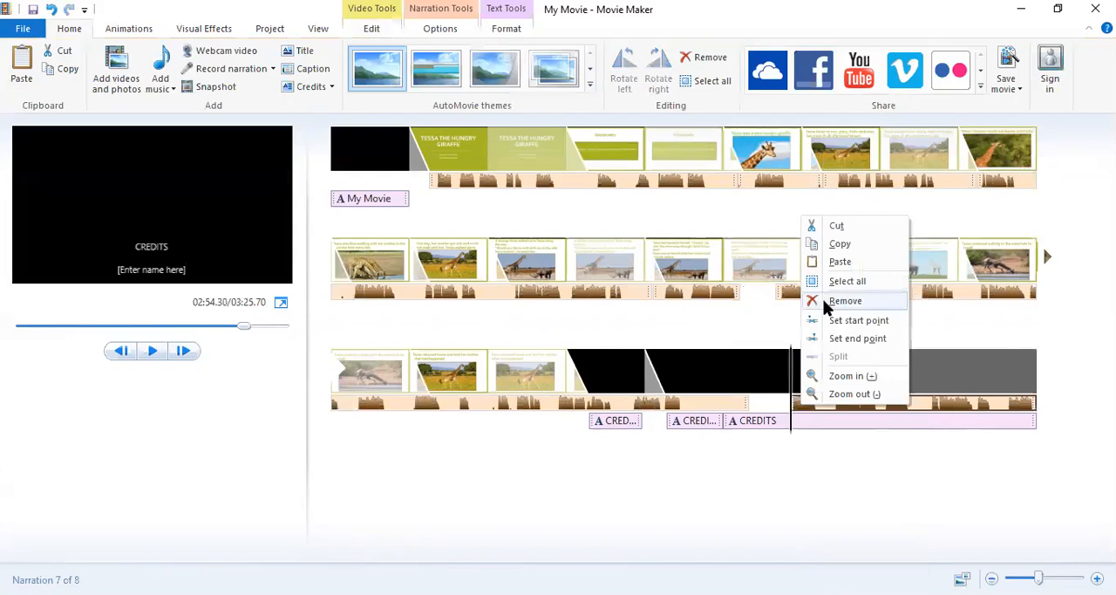
{"action": "left_click", "coordinate": [828, 302]}
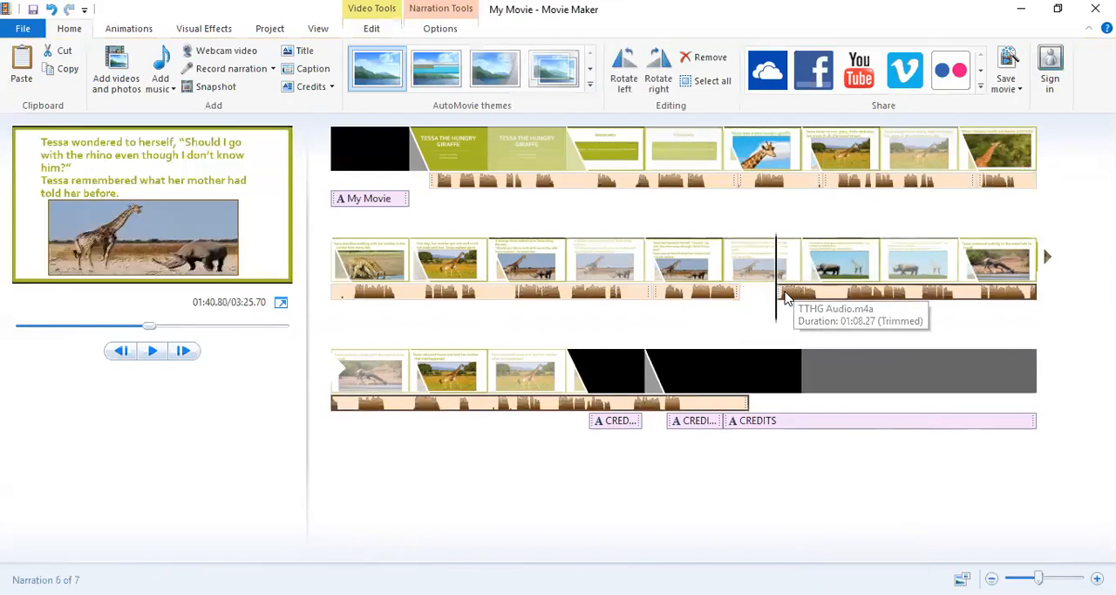
{"action": "left_click", "coordinate": [757, 293]}
{"action": "left_click_drag", "start_coordinate": [788, 294], "coordinate": [784, 292]}
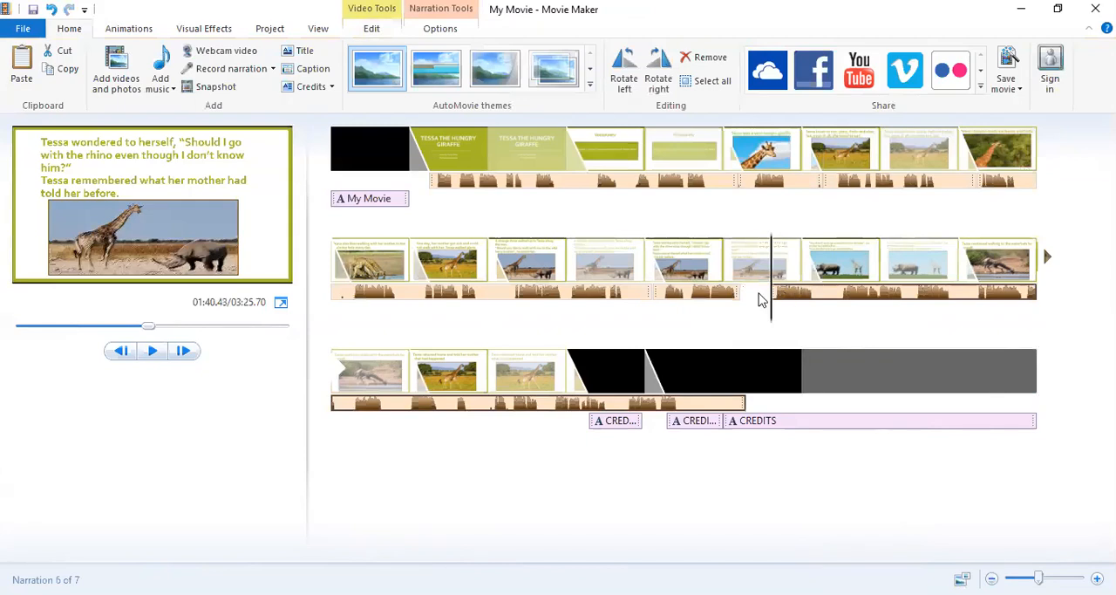
{"action": "left_click_drag", "start_coordinate": [756, 297], "coordinate": [751, 300]}
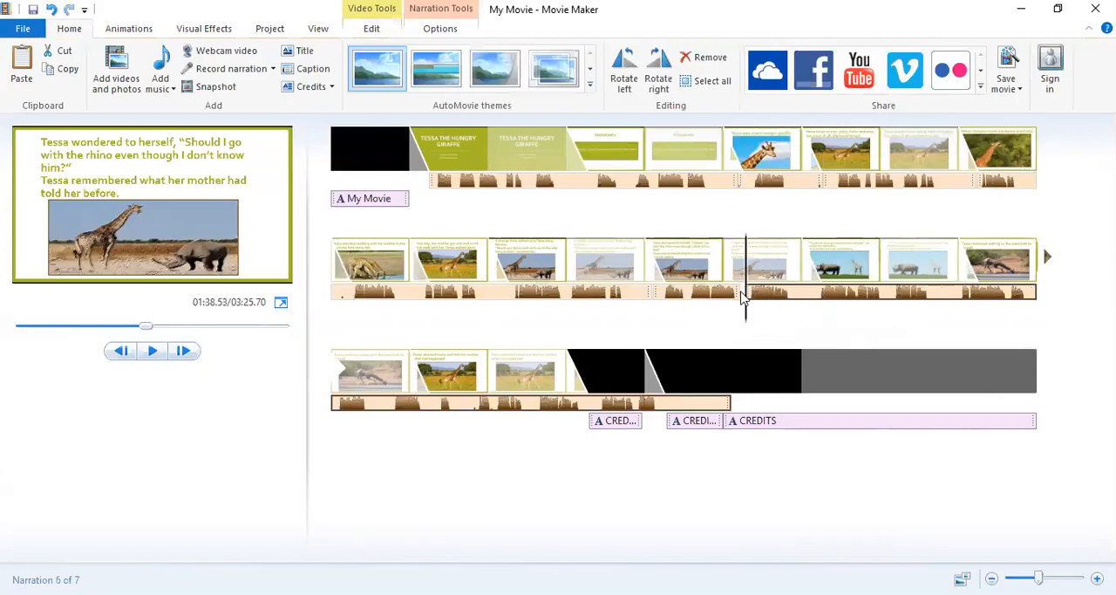
Nudge the long narration part slightly earlier so that it starts at 98.25 s, close behind the preceding part.
{"action": "left_click", "coordinate": [744, 295]}
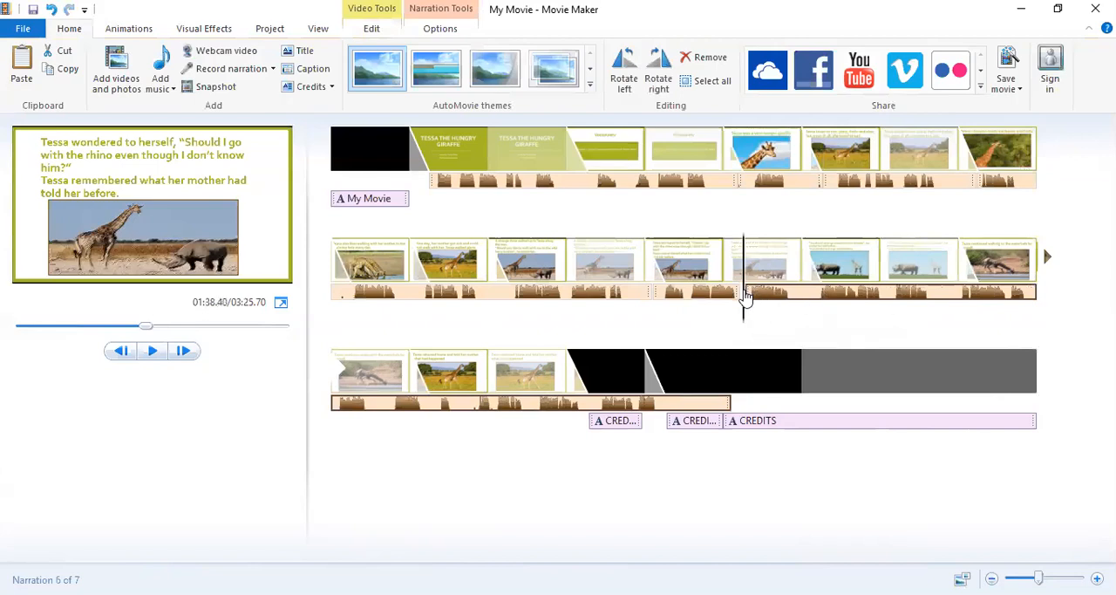
{"action": "left_click", "coordinate": [757, 298]}
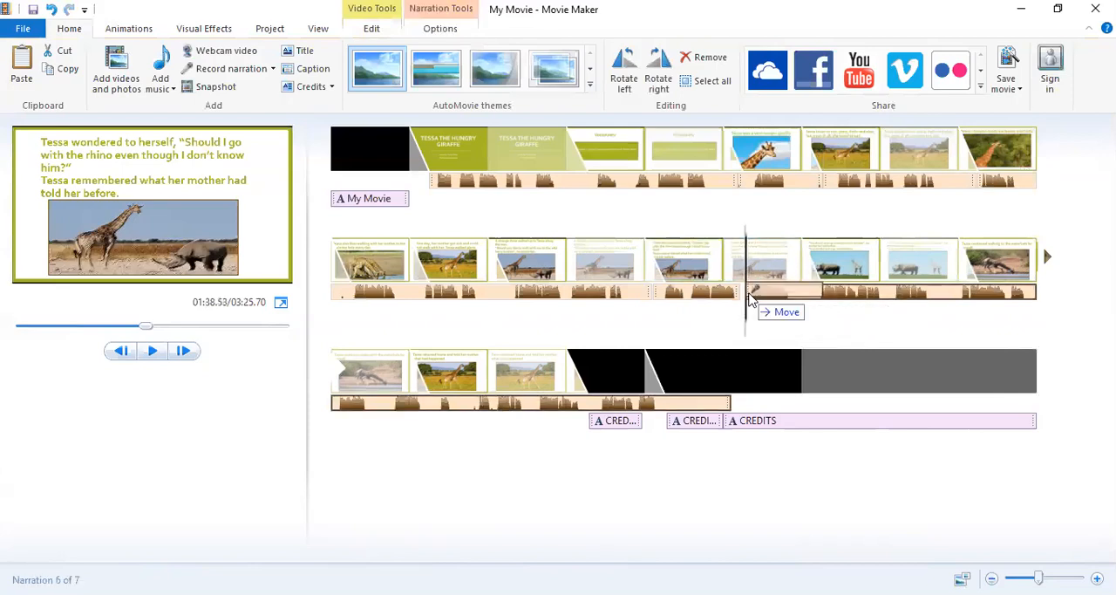
{"action": "left_click_drag", "start_coordinate": [751, 299], "coordinate": [749, 298]}
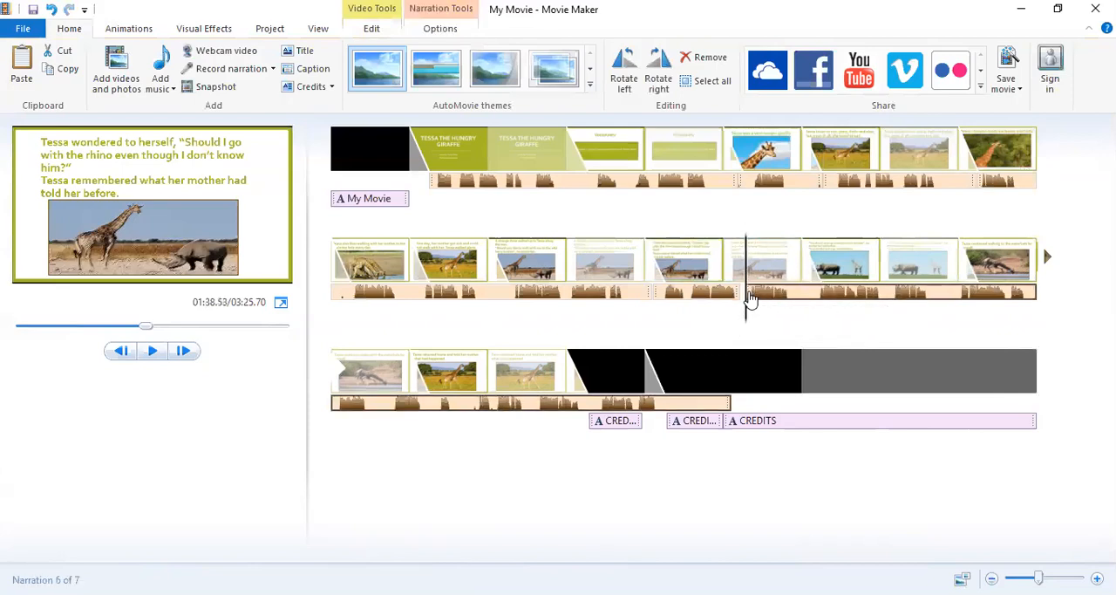
{"action": "left_click", "coordinate": [730, 299]}
{"action": "left_click", "coordinate": [750, 298]}
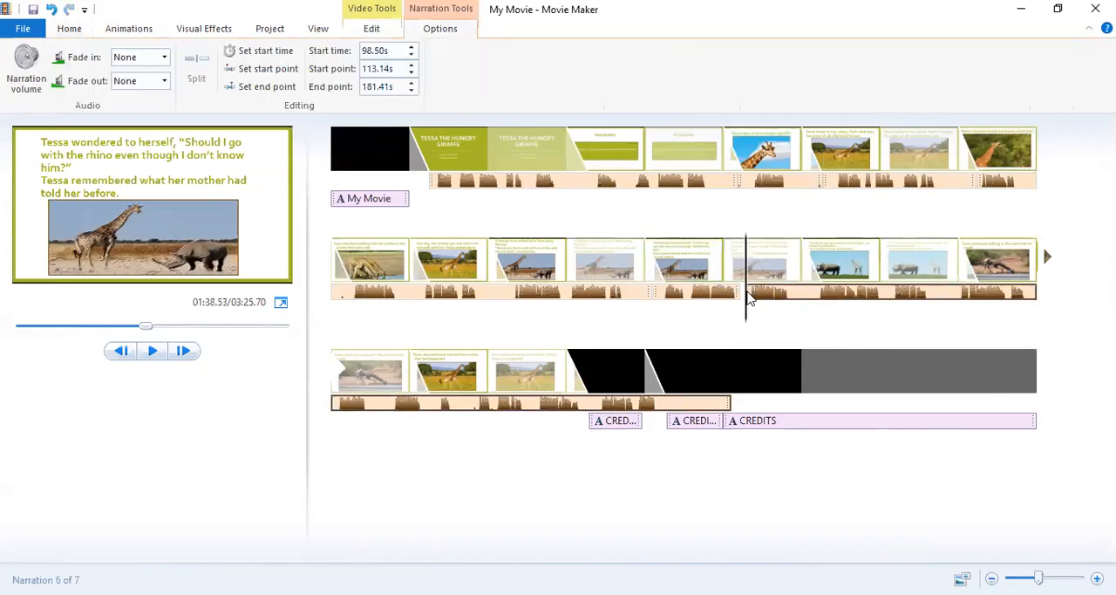
{"action": "left_click_drag", "start_coordinate": [748, 299], "coordinate": [747, 299]}
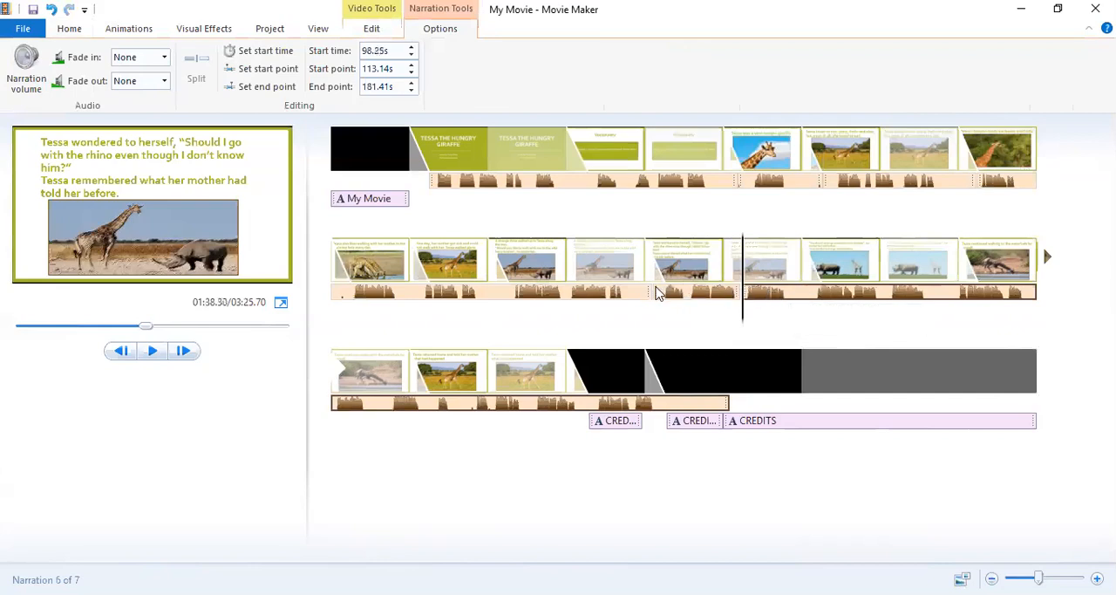
Play the movie from the narration part at about 91.6 s into the waterhole slide to check the narration timing.
{"action": "left_click", "coordinate": [661, 298]}
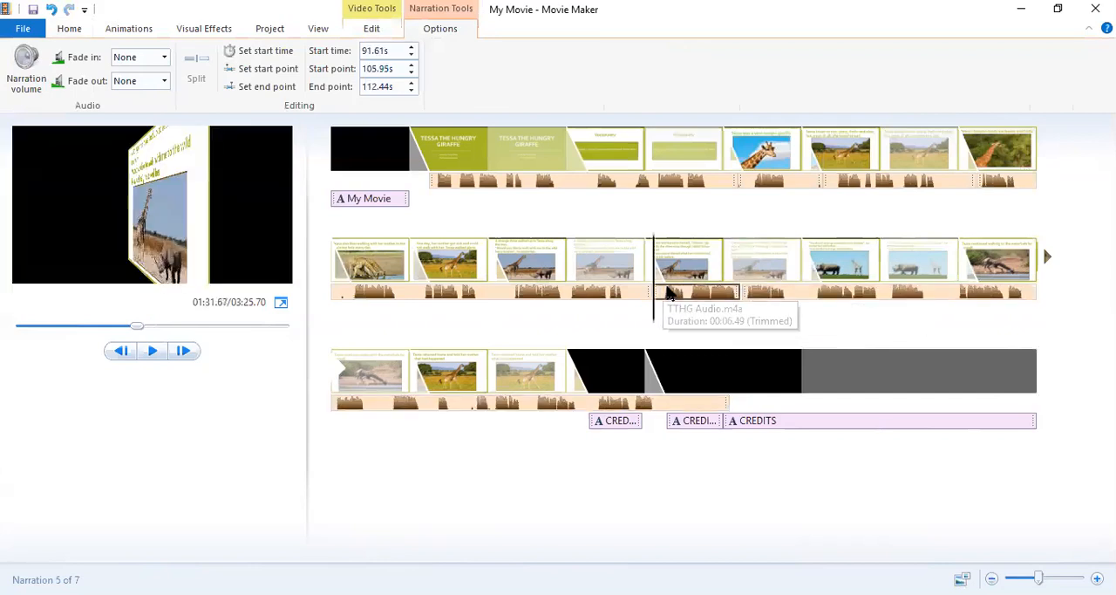
{"action": "left_click", "coordinate": [142, 351]}
{"action": "left_click", "coordinate": [145, 352]}
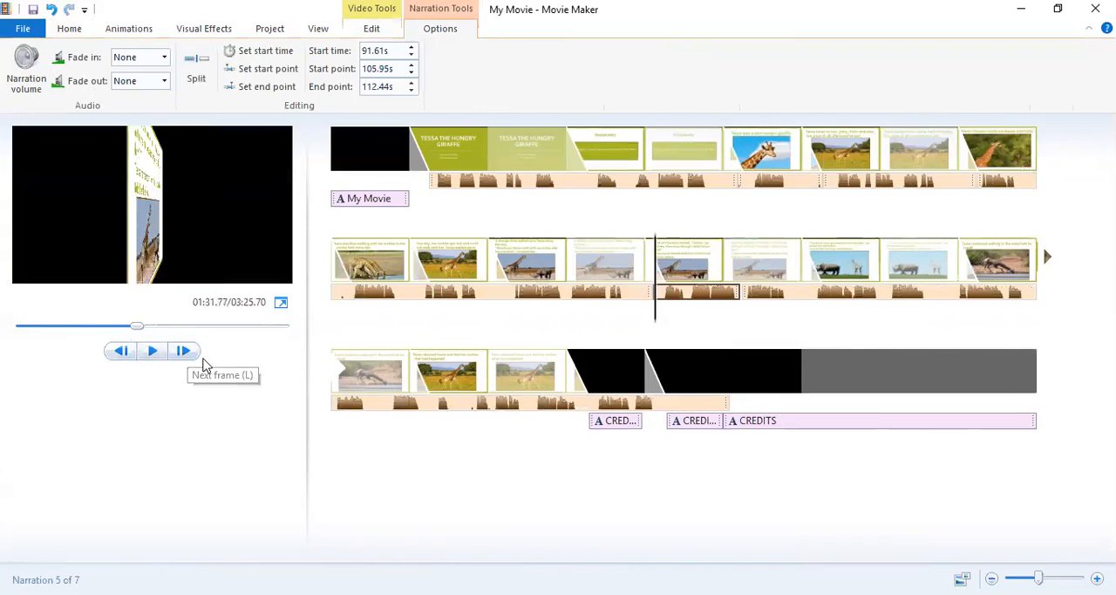
{"action": "left_click", "coordinate": [149, 353]}
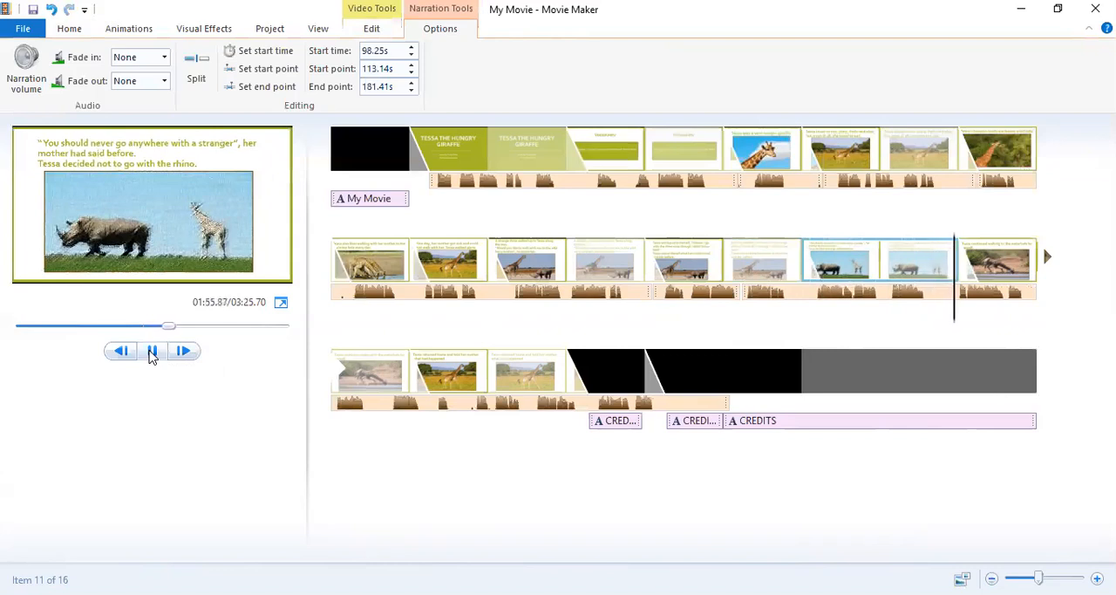
{"action": "left_click", "coordinate": [152, 351]}
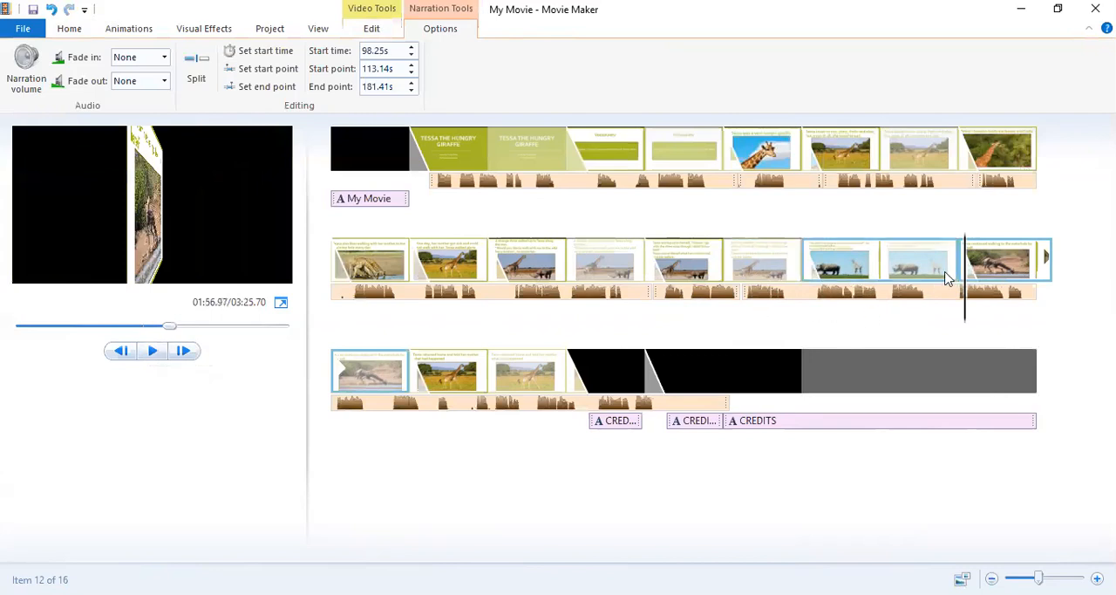
Move the long narration part away to about 120.4 s and set the "never go anywhere with a stranger" slide's duration to 14.75 s.
{"action": "left_click", "coordinate": [761, 295]}
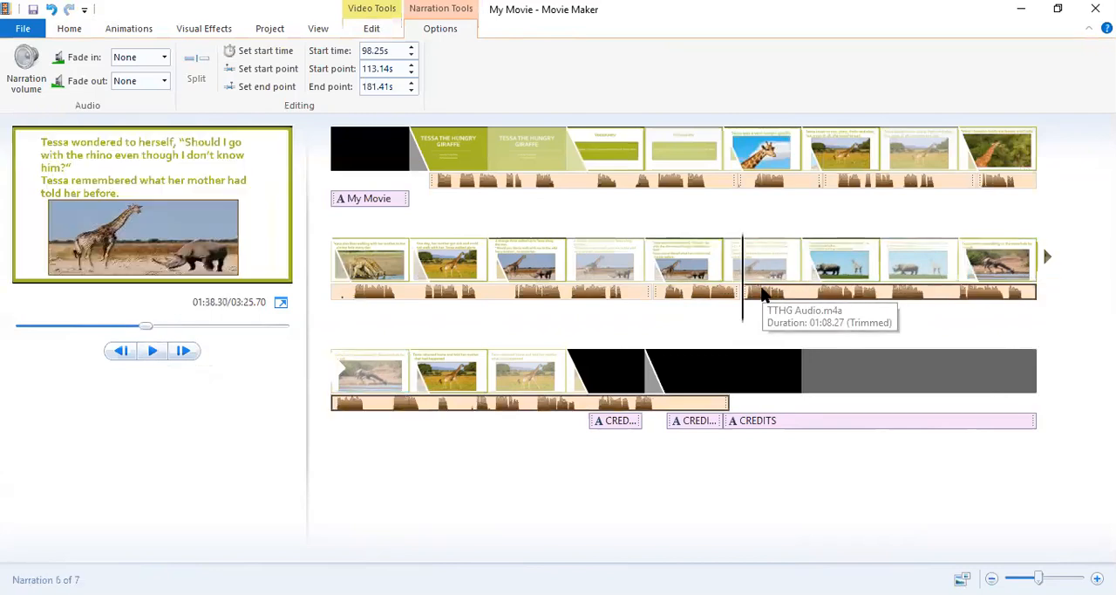
{"action": "left_click_drag", "start_coordinate": [761, 294], "coordinate": [989, 301]}
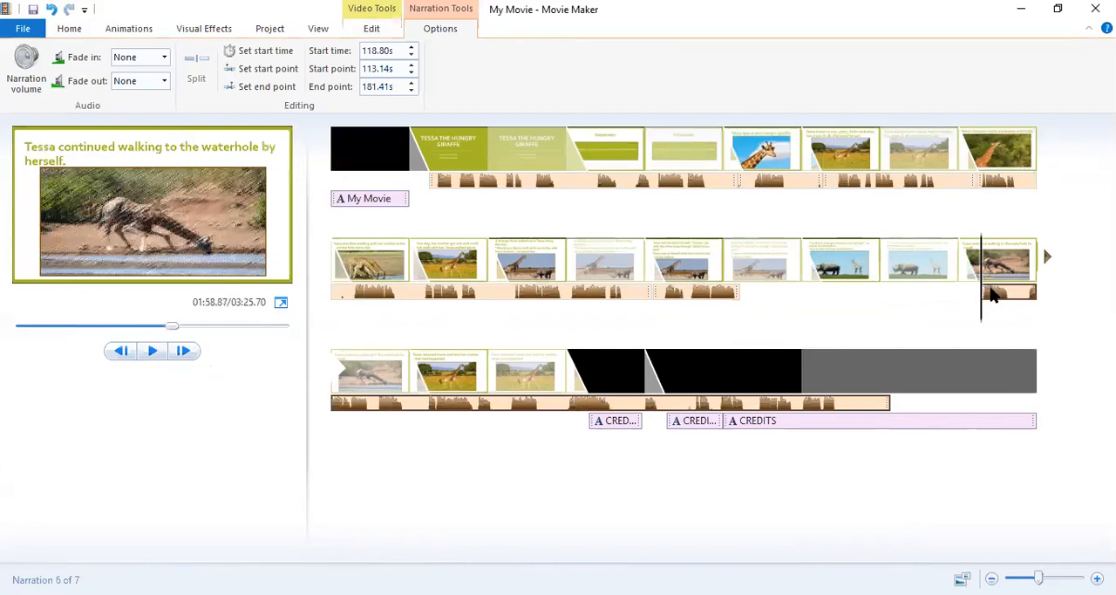
{"action": "left_click", "coordinate": [940, 271]}
{"action": "left_click", "coordinate": [381, 30]}
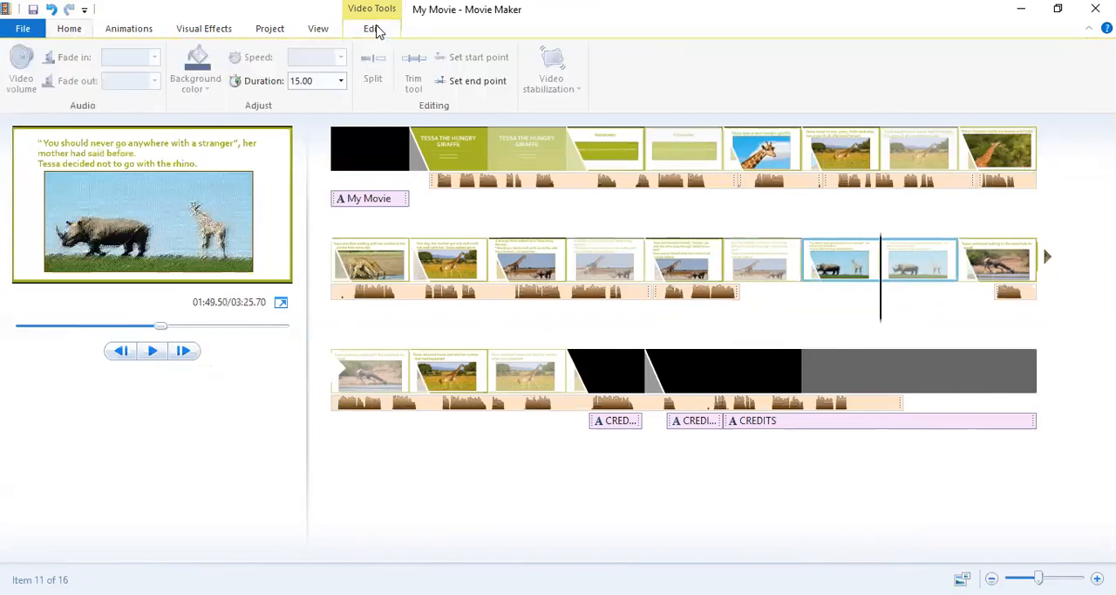
{"action": "left_click", "coordinate": [320, 79]}
{"action": "type", "text": "14.75"}
{"action": "key", "text": "Return"}
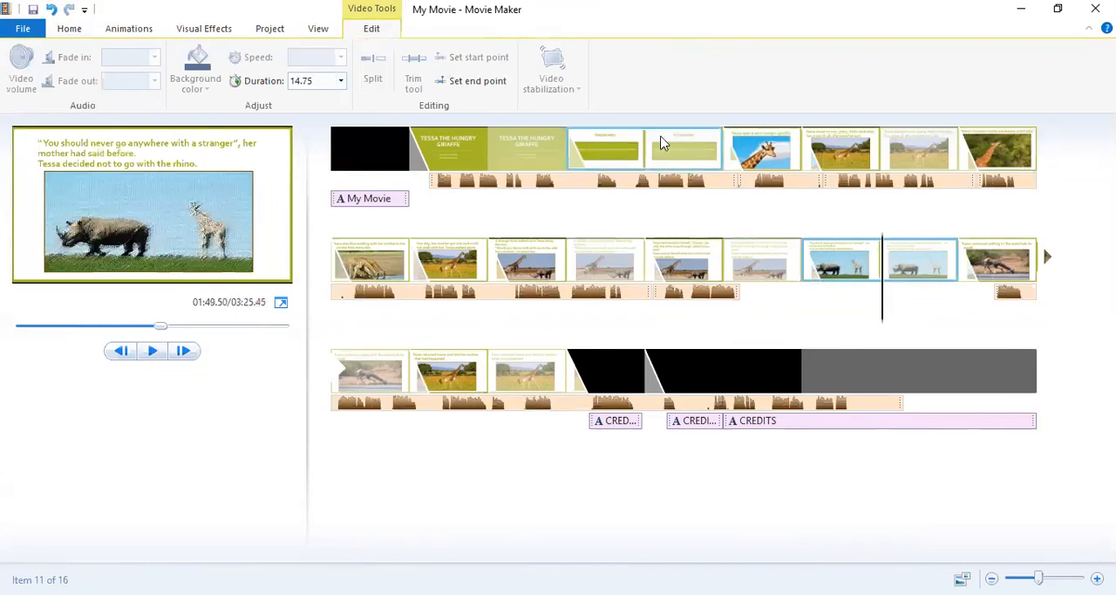
Move the long narration part back to 98.25 s, directly behind the preceding part.
{"action": "left_click", "coordinate": [1004, 297]}
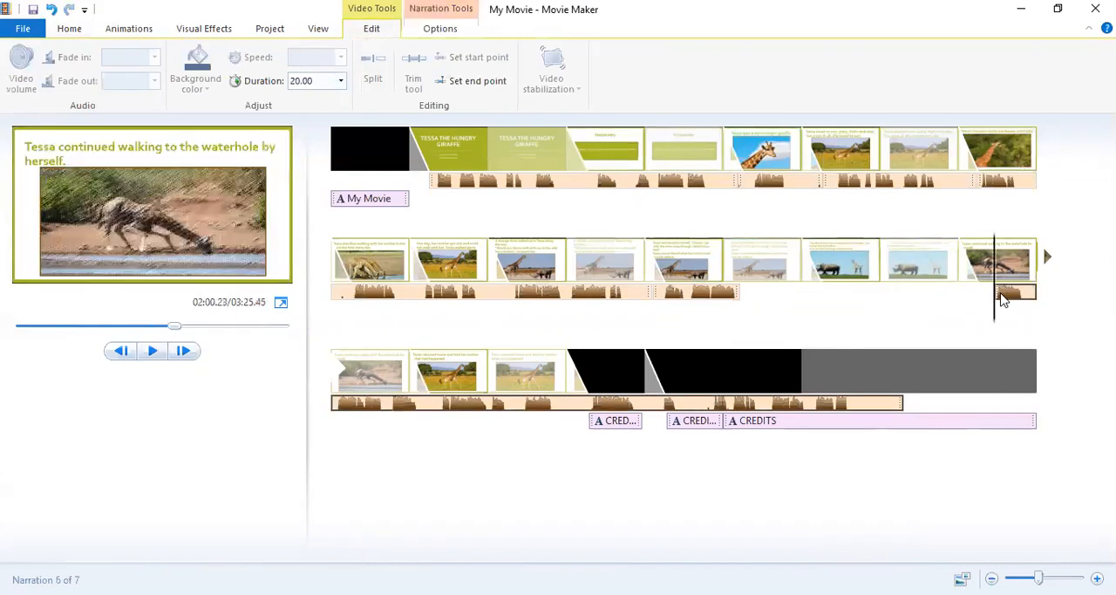
{"action": "left_click_drag", "start_coordinate": [1003, 299], "coordinate": [745, 303]}
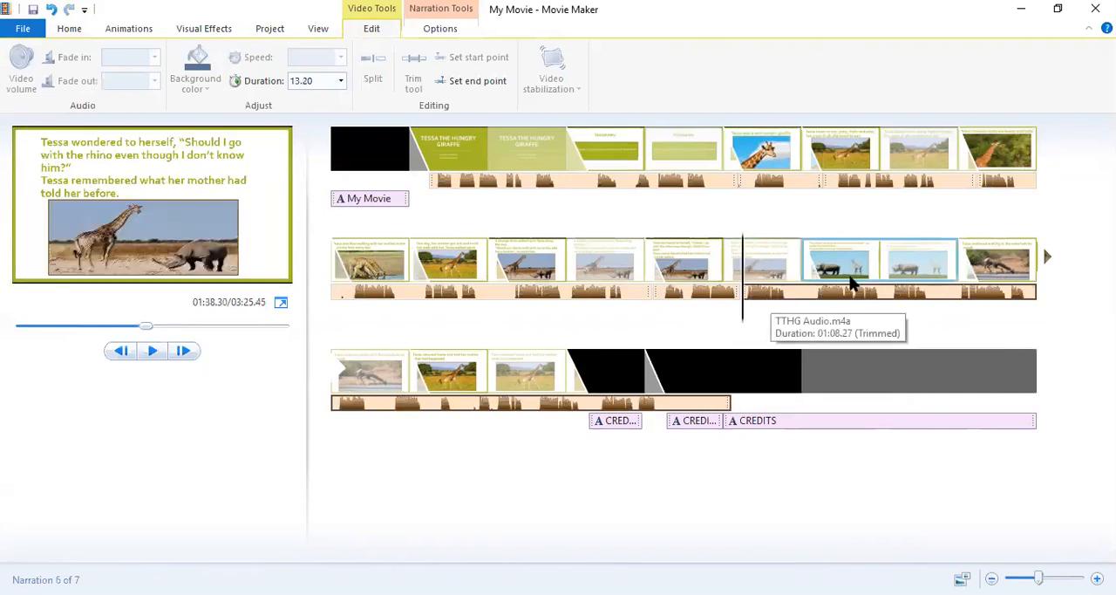
{"action": "left_click", "coordinate": [895, 296]}
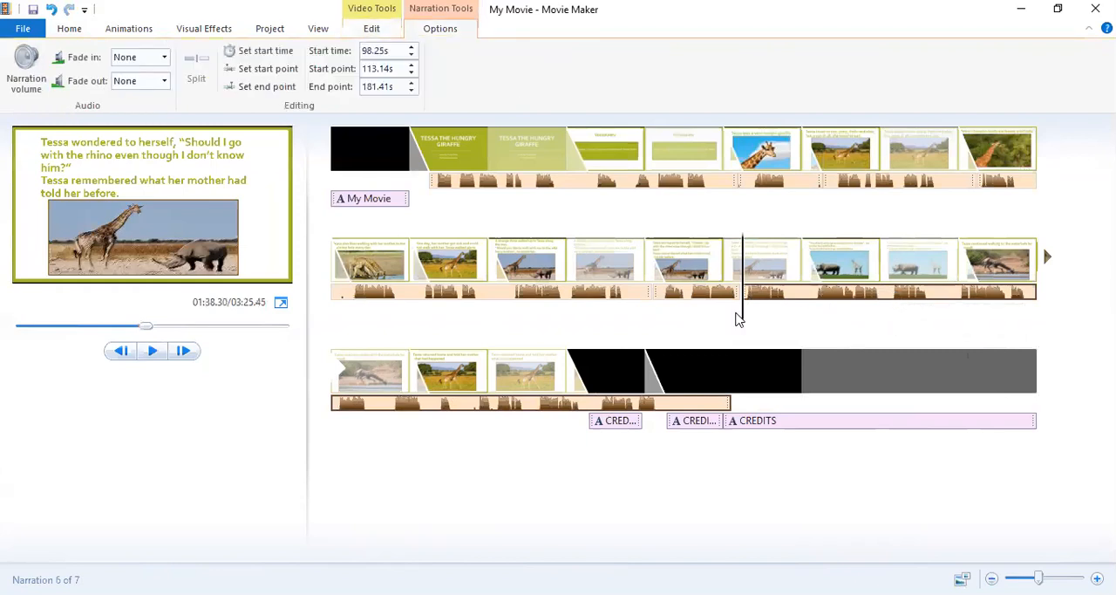
Preview the narration across the change from the "never go anywhere with a stranger" slide to the waterhole slide.
{"action": "left_click_drag", "start_coordinate": [743, 320], "coordinate": [909, 321]}
{"action": "left_click", "coordinate": [152, 352]}
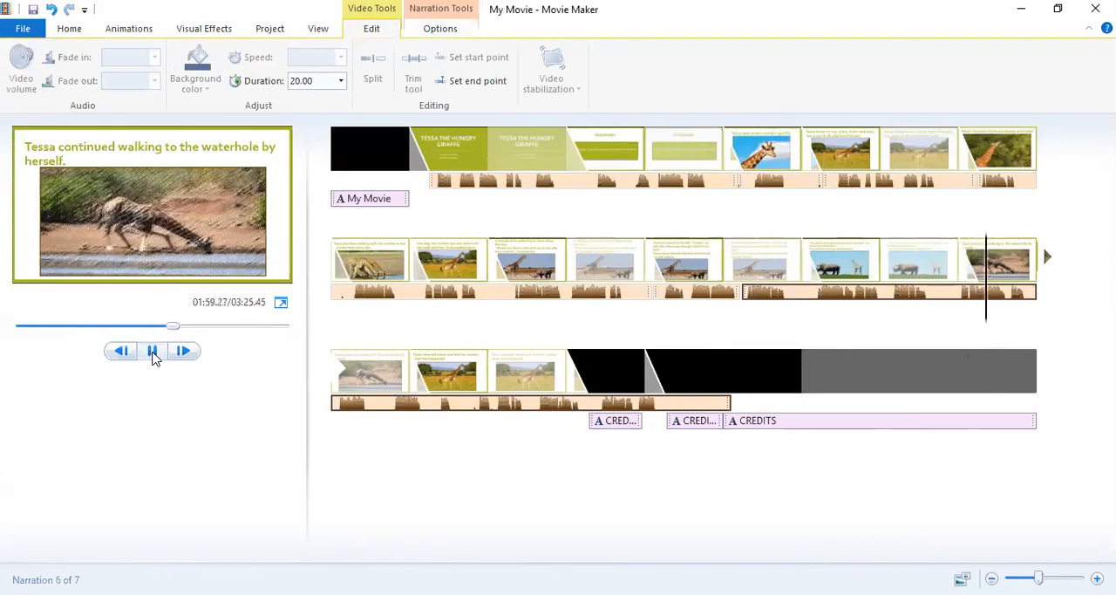
{"action": "left_click", "coordinate": [152, 353]}
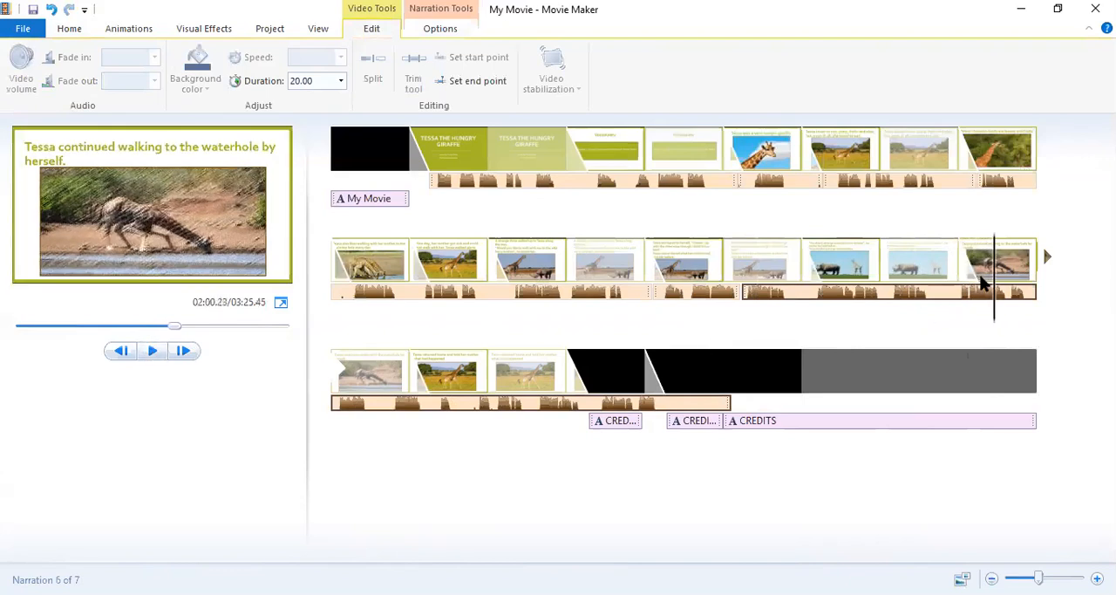
Move the long narration part to about 119 s and set the "never go anywhere with a stranger" slide's duration to 14.50 s.
{"action": "left_click", "coordinate": [882, 261]}
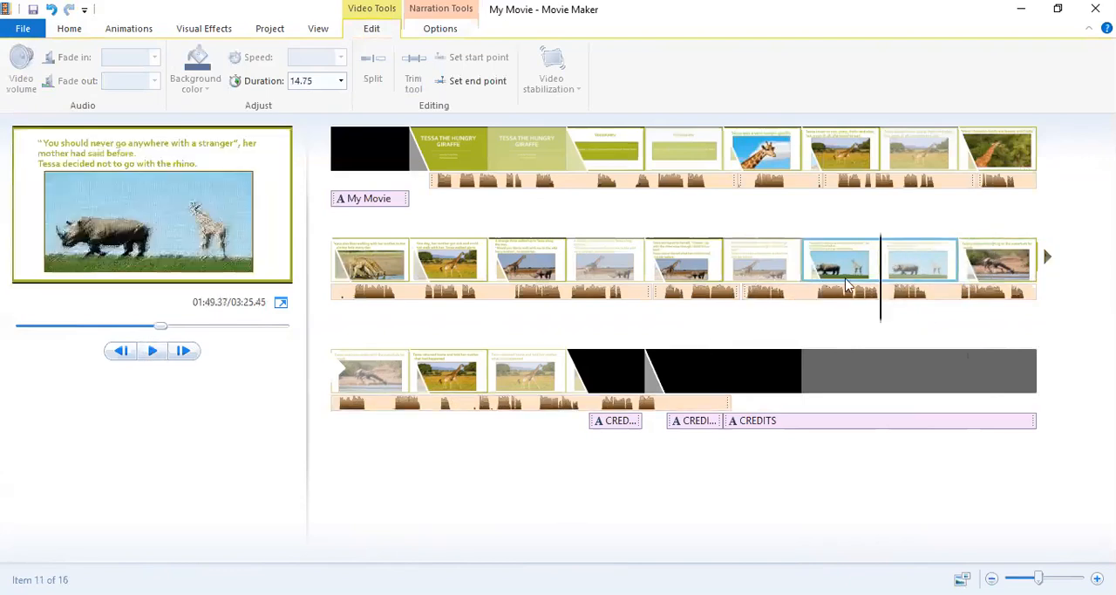
{"action": "left_click", "coordinate": [751, 291]}
{"action": "left_click_drag", "start_coordinate": [755, 292], "coordinate": [989, 293]}
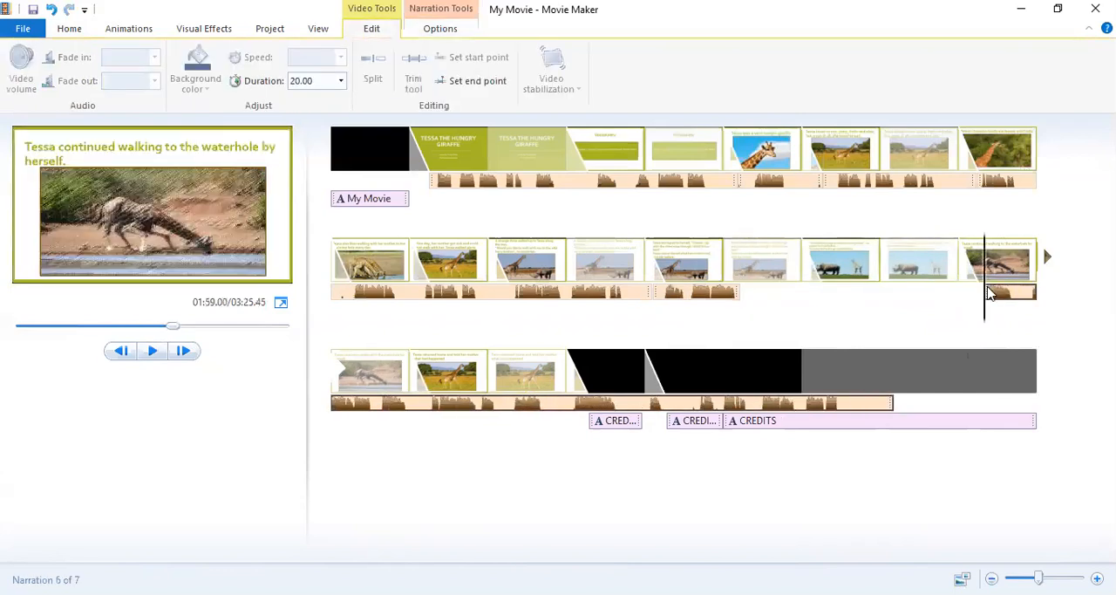
{"action": "left_click", "coordinate": [868, 276]}
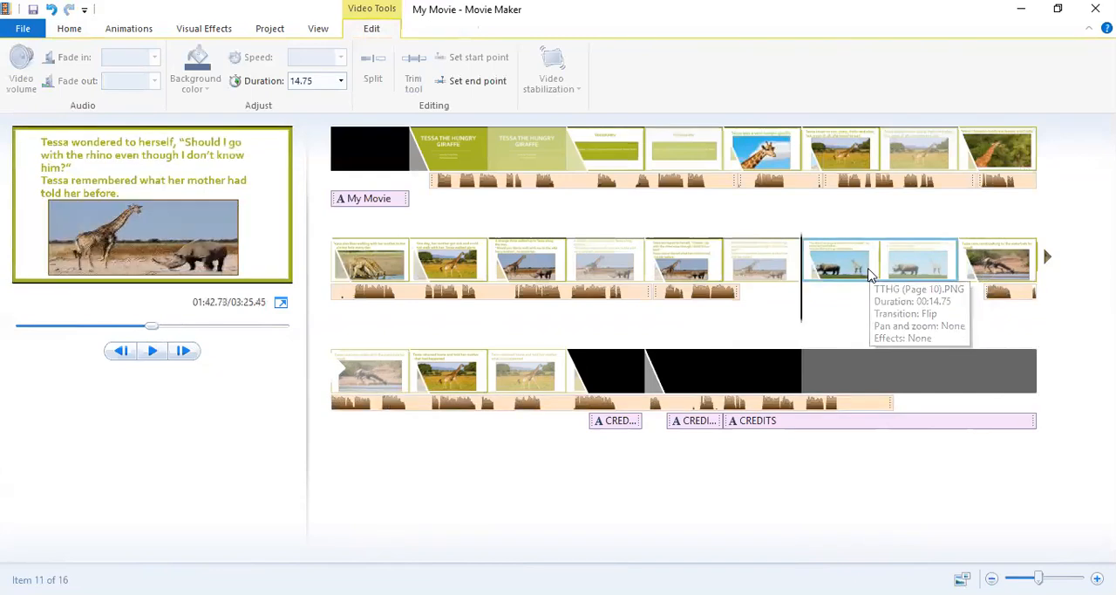
{"action": "left_click", "coordinate": [317, 80]}
{"action": "key", "text": "BackSpace"}
{"action": "type", "text": "14"}
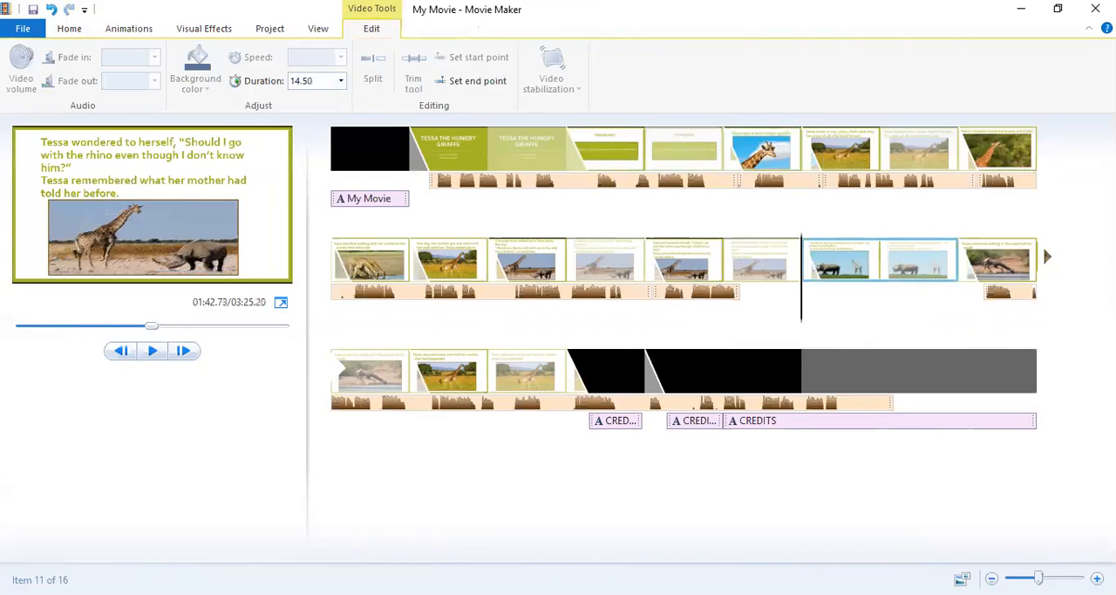
Return the long narration part from under the waterhole slide to its place directly behind the preceding part.
{"action": "left_click", "coordinate": [1014, 294]}
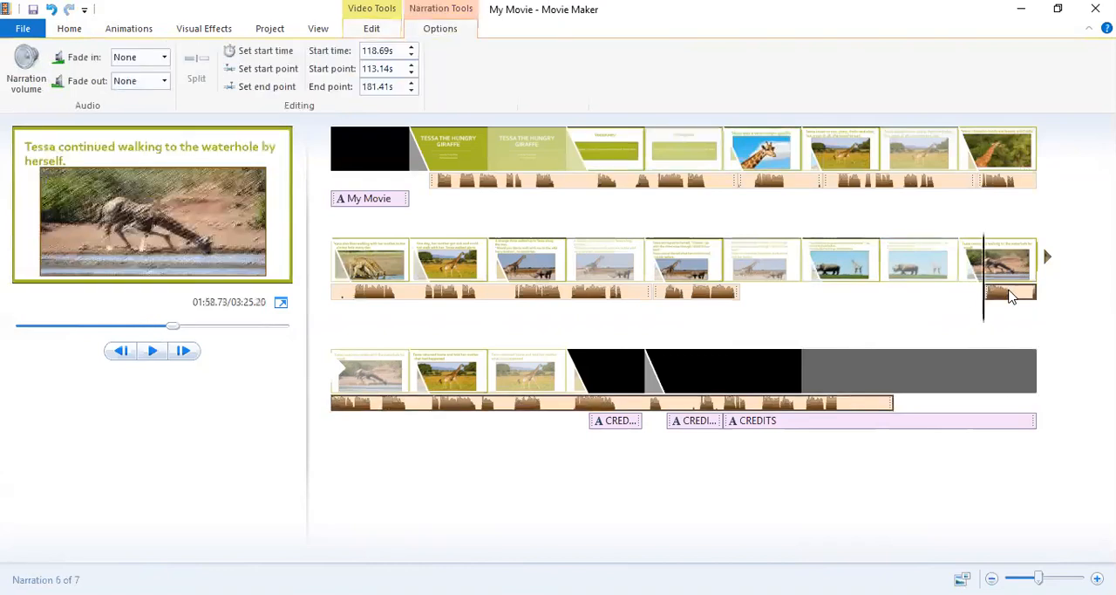
{"action": "left_click_drag", "start_coordinate": [1009, 296], "coordinate": [983, 296]}
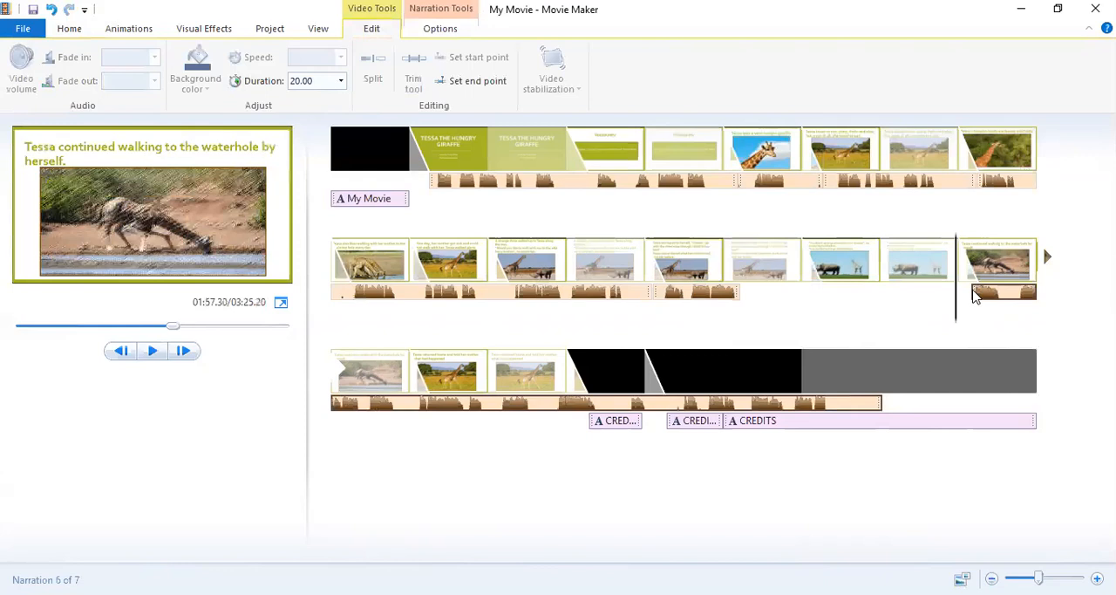
{"action": "left_click_drag", "start_coordinate": [975, 296], "coordinate": [917, 335]}
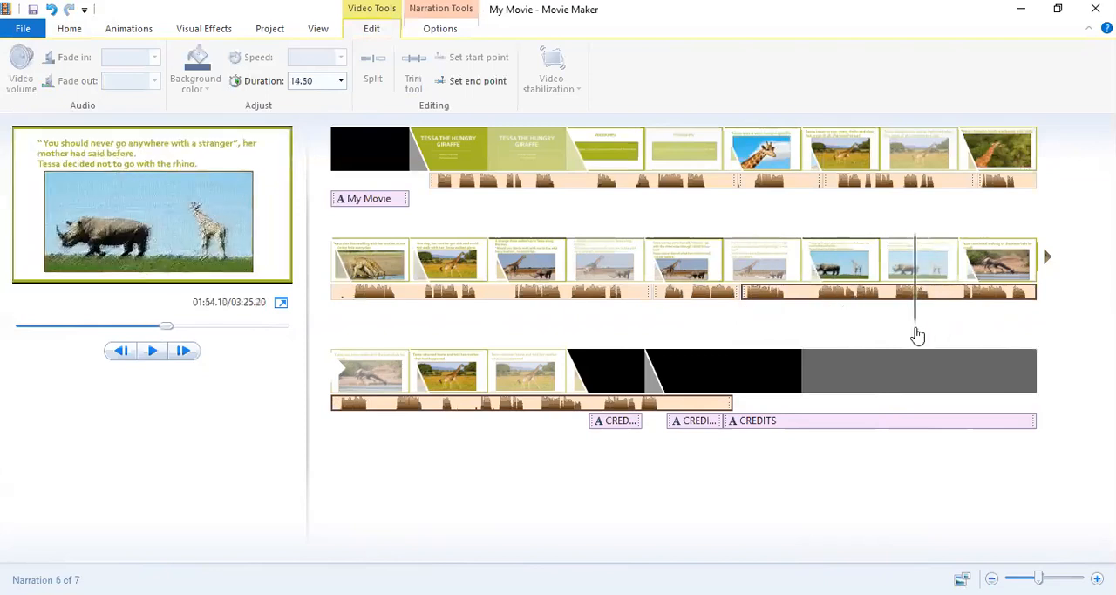
Preview the change to the waterhole slide and split the long narration part just before it, at about 115.6 s.
{"action": "left_click", "coordinate": [150, 350]}
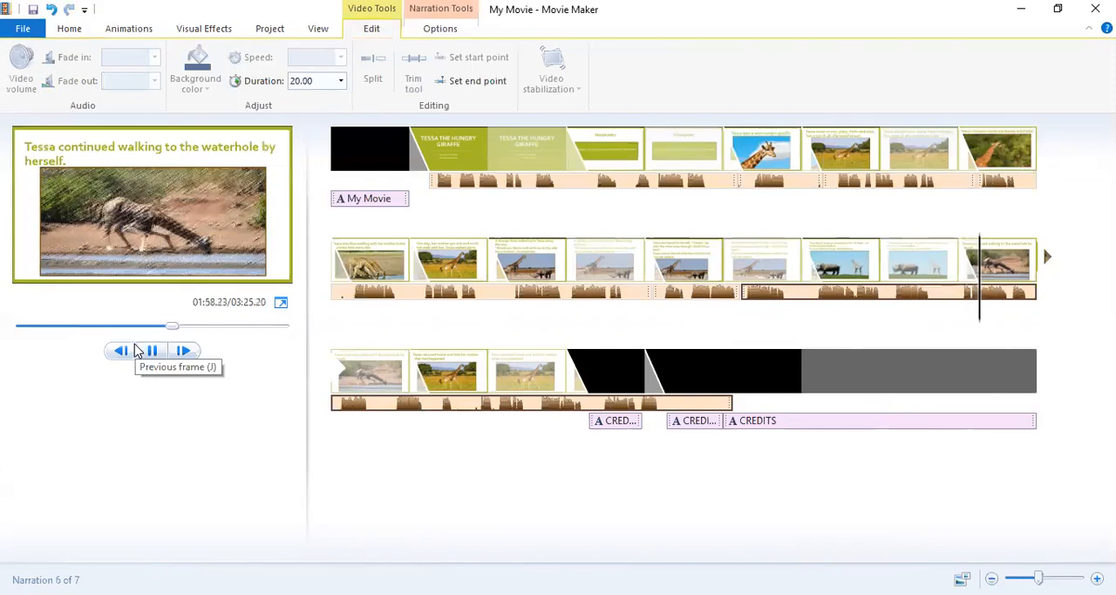
{"action": "left_click", "coordinate": [151, 350]}
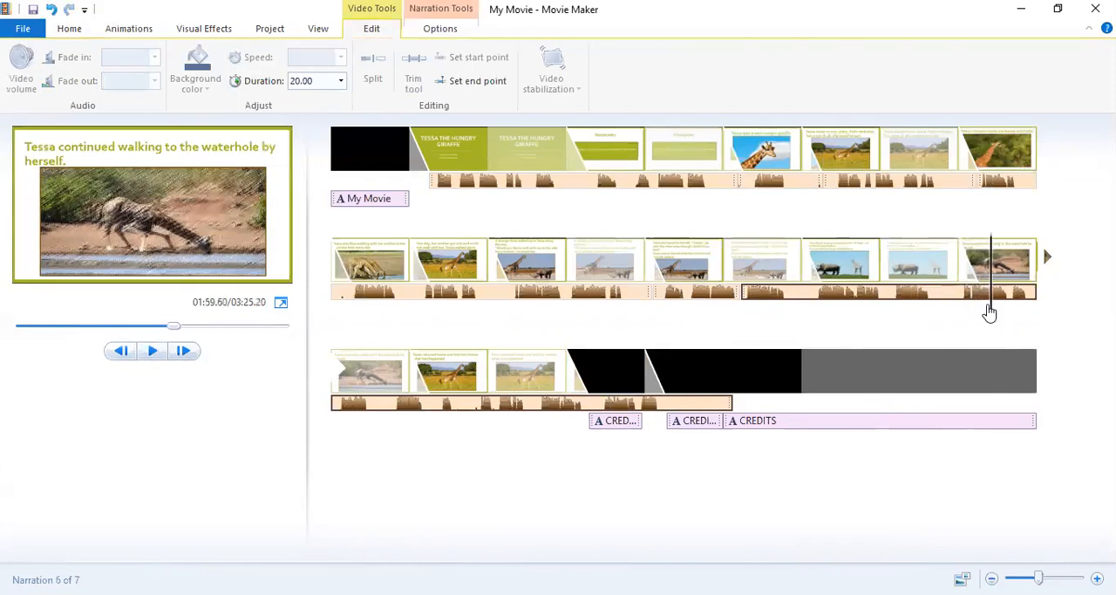
{"action": "left_click_drag", "start_coordinate": [994, 313], "coordinate": [960, 312]}
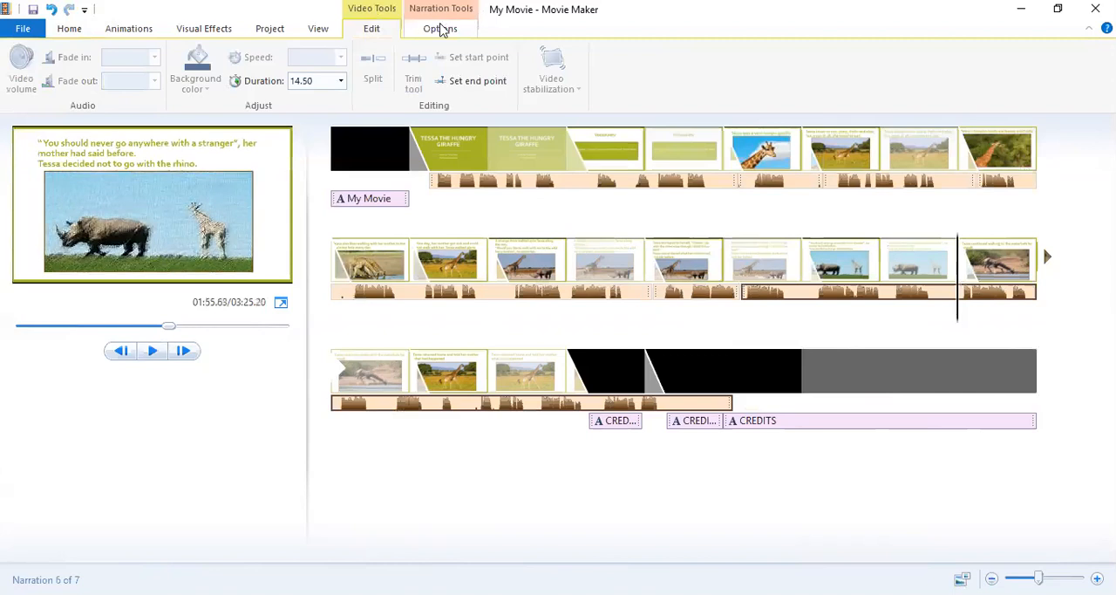
{"action": "left_click", "coordinate": [441, 29]}
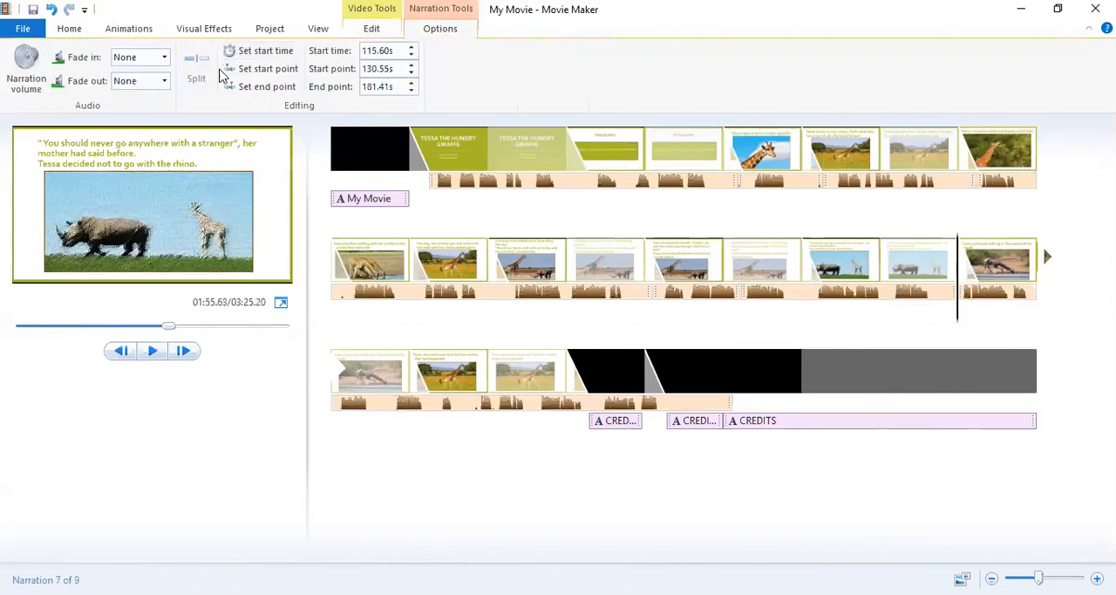
Separate the overlapping narration copy under the waterhole slide by moving it to about 118.1 s, and select the fragment before it.
{"action": "left_click", "coordinate": [965, 295]}
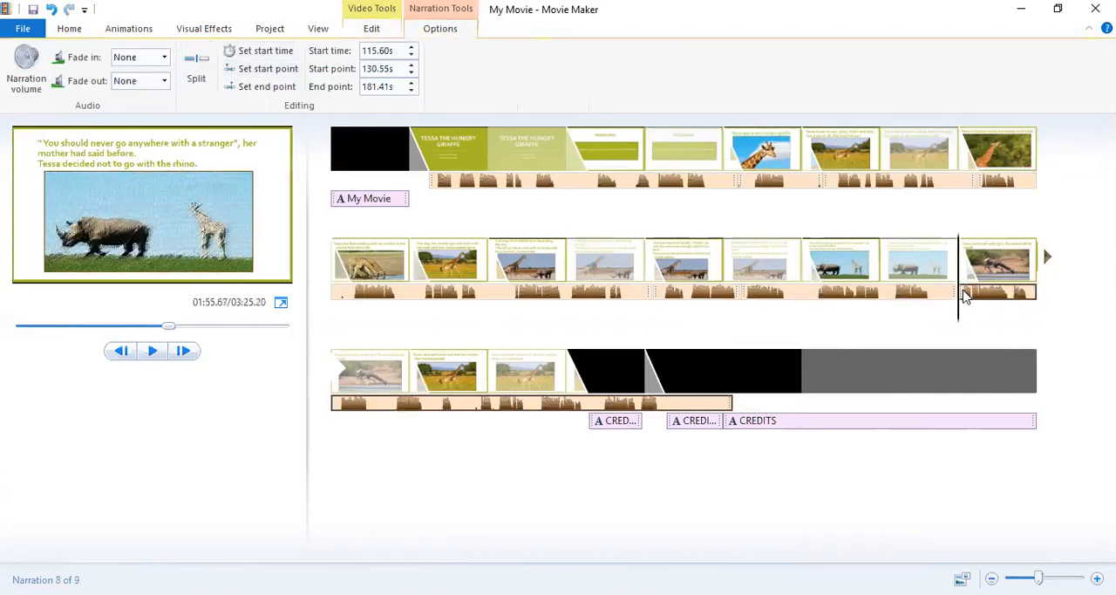
{"action": "left_click_drag", "start_coordinate": [965, 294], "coordinate": [985, 301]}
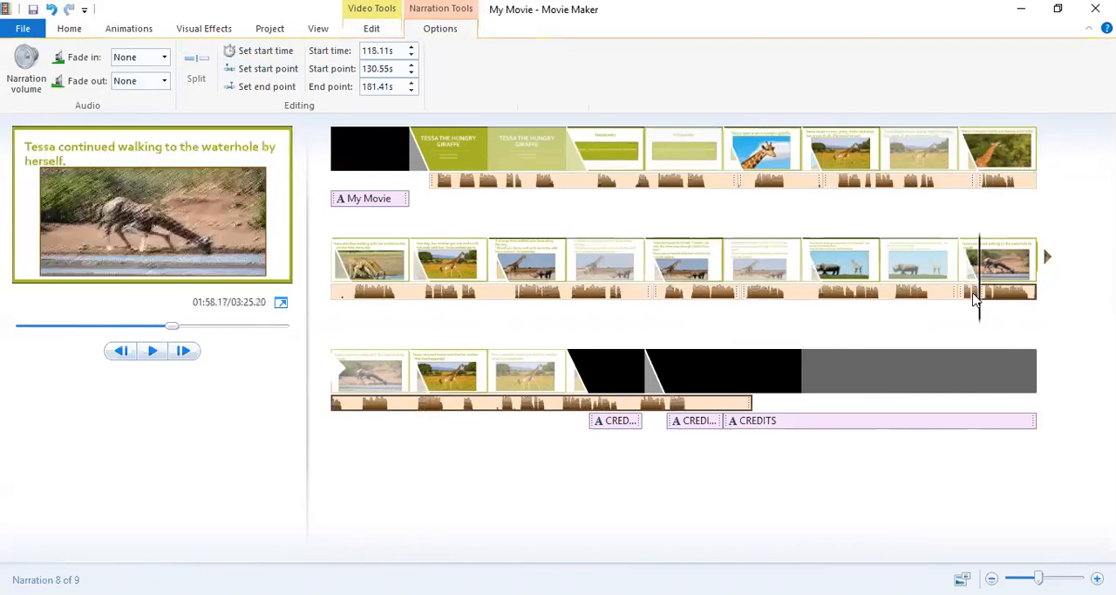
{"action": "key", "text": "ctrl+z"}
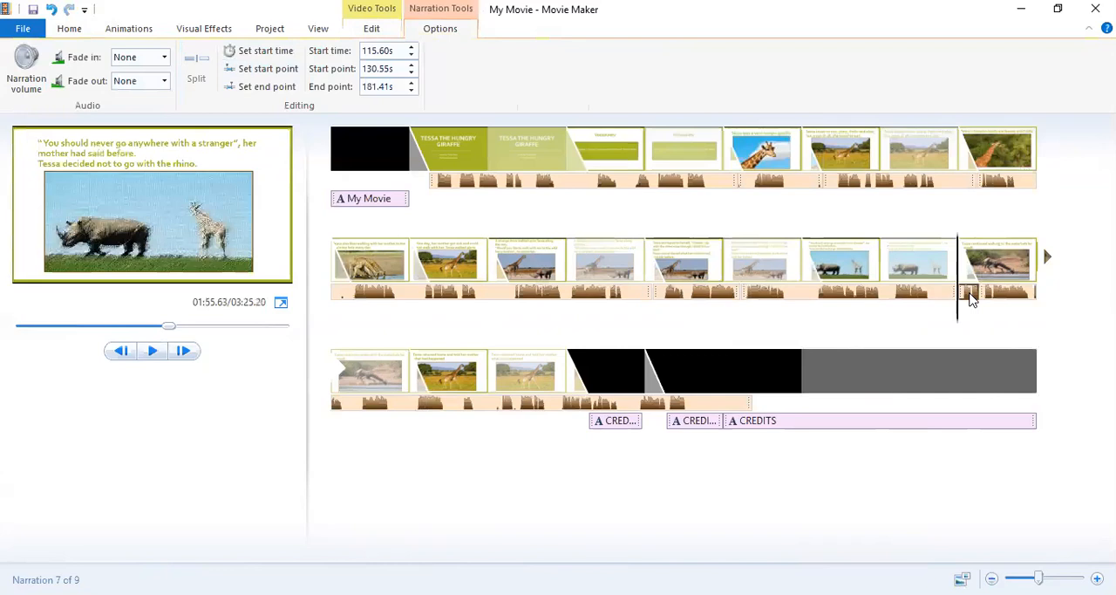
Move the short narration fragment at the start of the waterhole slide out under the last credits clip and remove it.
{"action": "left_click_drag", "start_coordinate": [973, 299], "coordinate": [850, 409]}
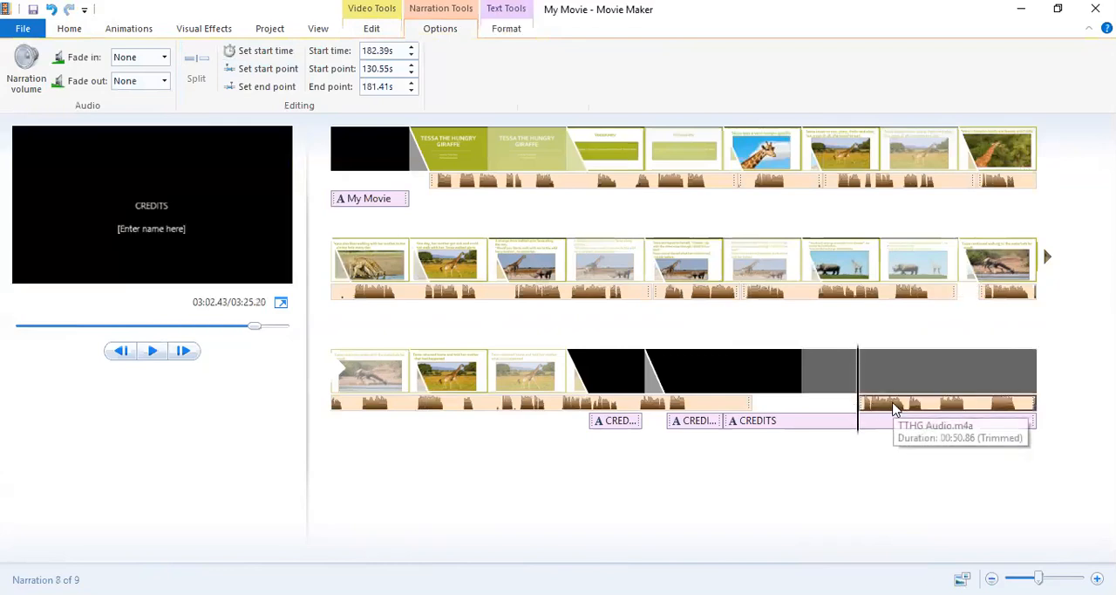
{"action": "right_click", "coordinate": [932, 366]}
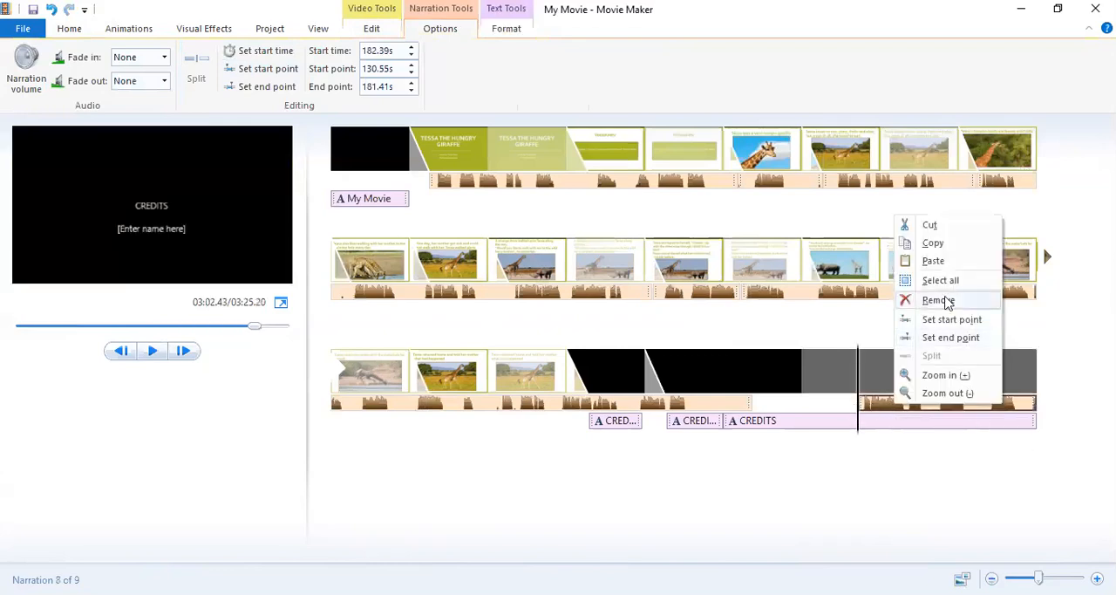
{"action": "left_click", "coordinate": [938, 300]}
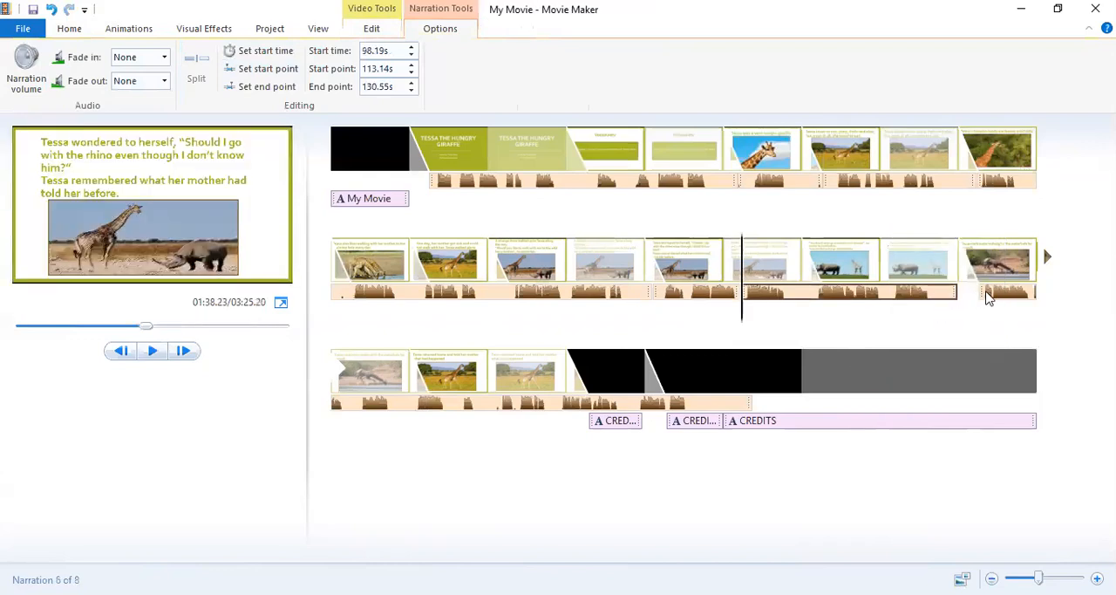
Shift the narration part under the waterhole slide to start at 118.13 s and preview it against the slide.
{"action": "left_click", "coordinate": [988, 298]}
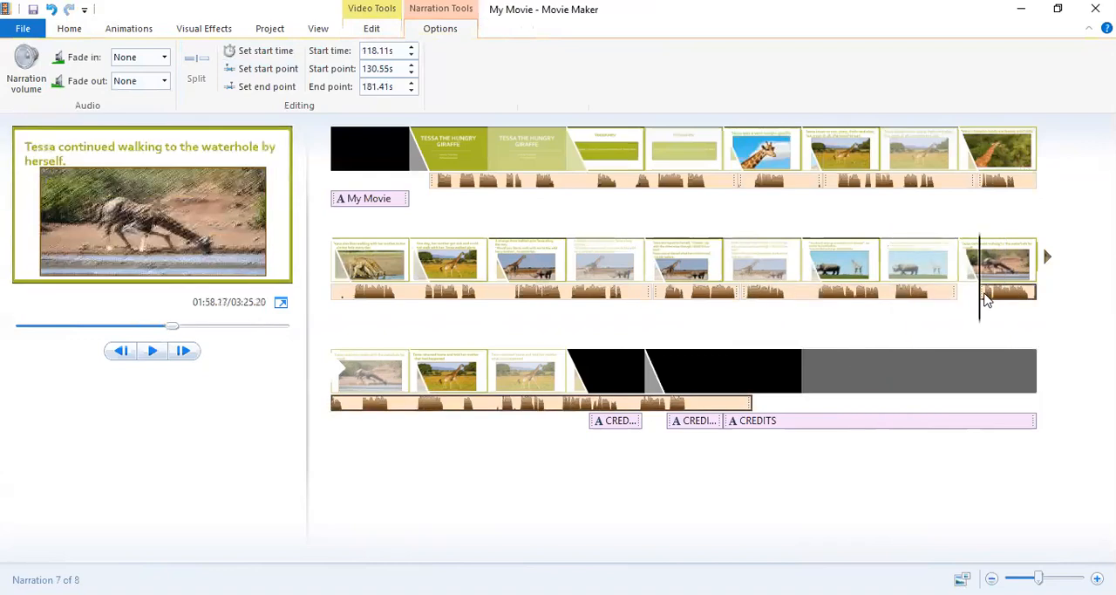
{"action": "left_click_drag", "start_coordinate": [985, 299], "coordinate": [992, 302]}
{"action": "left_click", "coordinate": [148, 356]}
{"action": "left_click", "coordinate": [149, 353]}
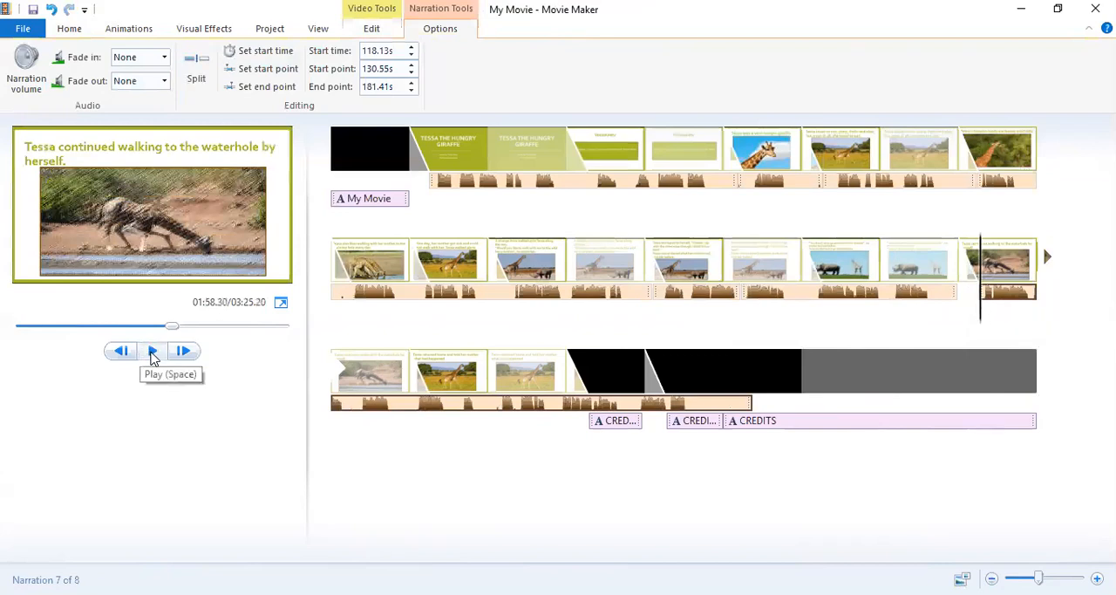
{"action": "left_click", "coordinate": [153, 353]}
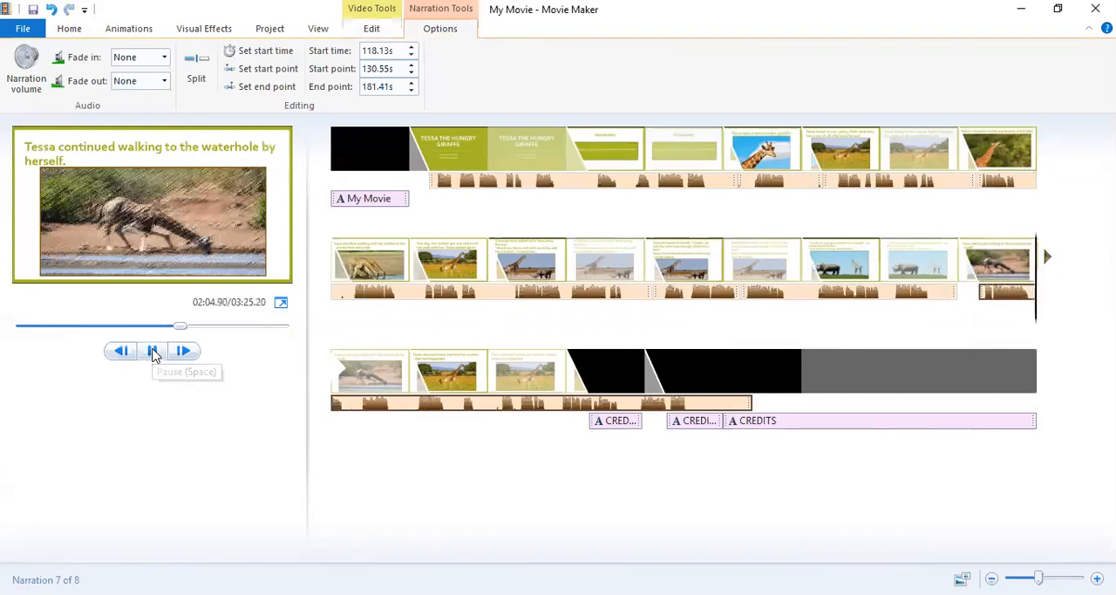
{"action": "left_click", "coordinate": [153, 352]}
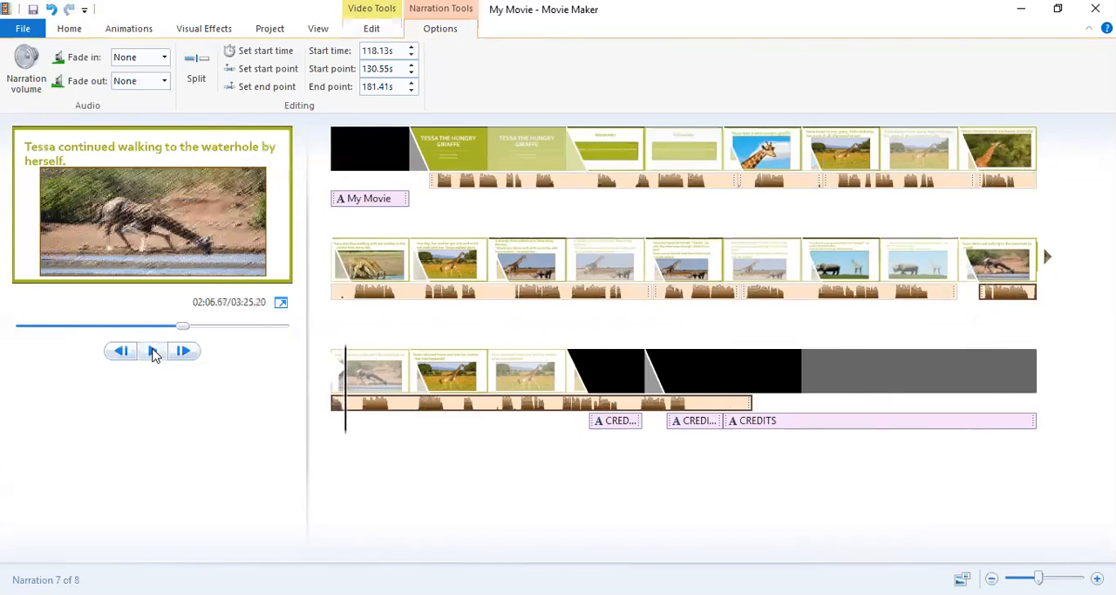
Examine the rhino and waterhole slides one by one to find which story page is missing before the waterhole slide.
{"action": "left_click", "coordinate": [898, 293]}
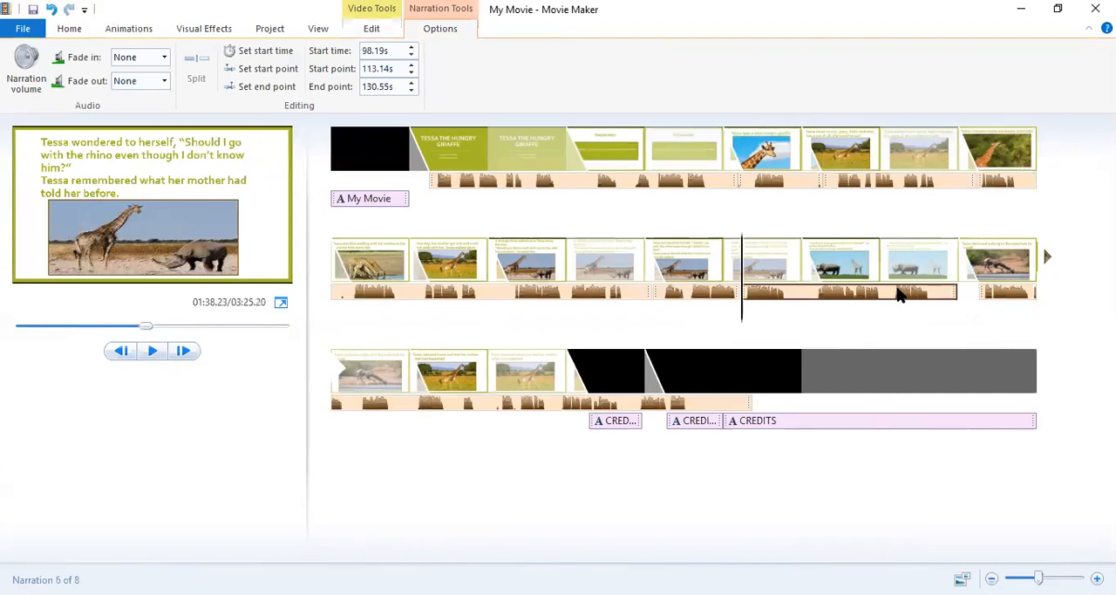
{"action": "left_click", "coordinate": [448, 369]}
{"action": "left_click", "coordinate": [377, 372]}
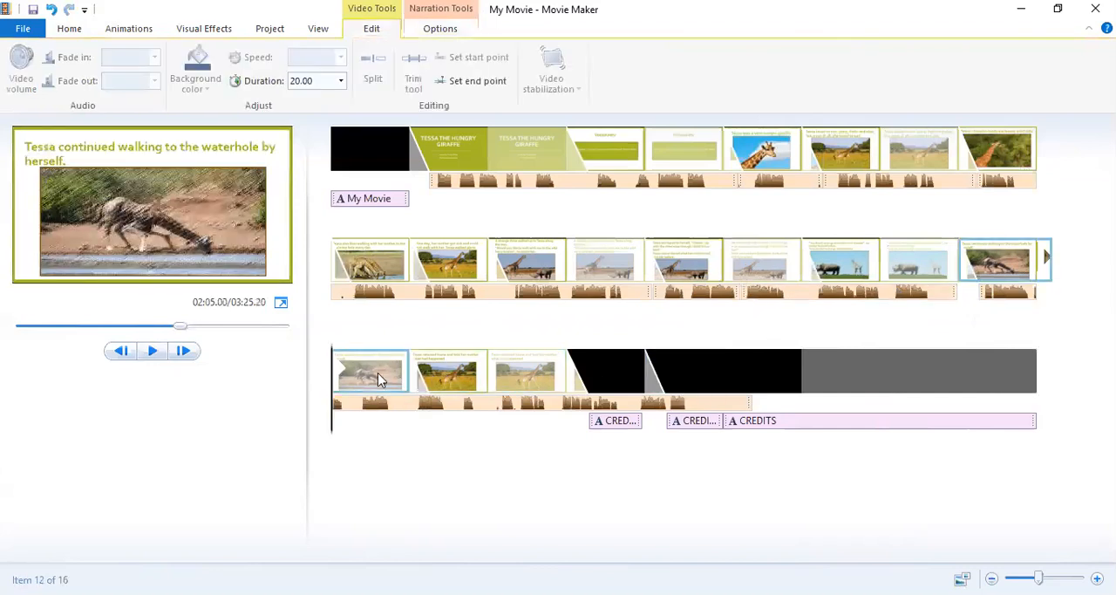
{"action": "left_click", "coordinate": [903, 262]}
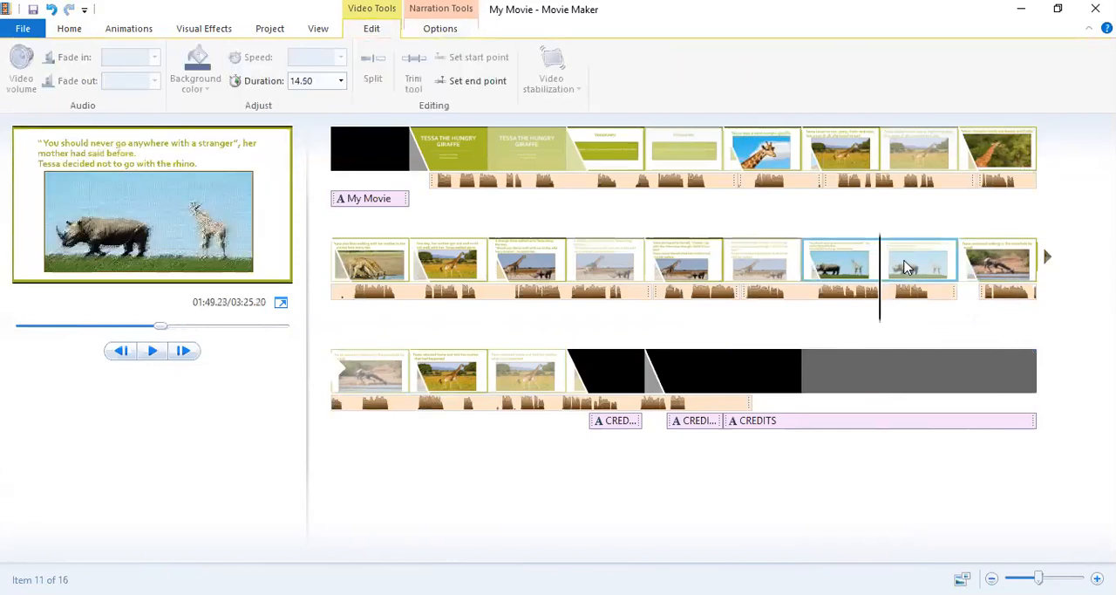
{"action": "left_click", "coordinate": [756, 261]}
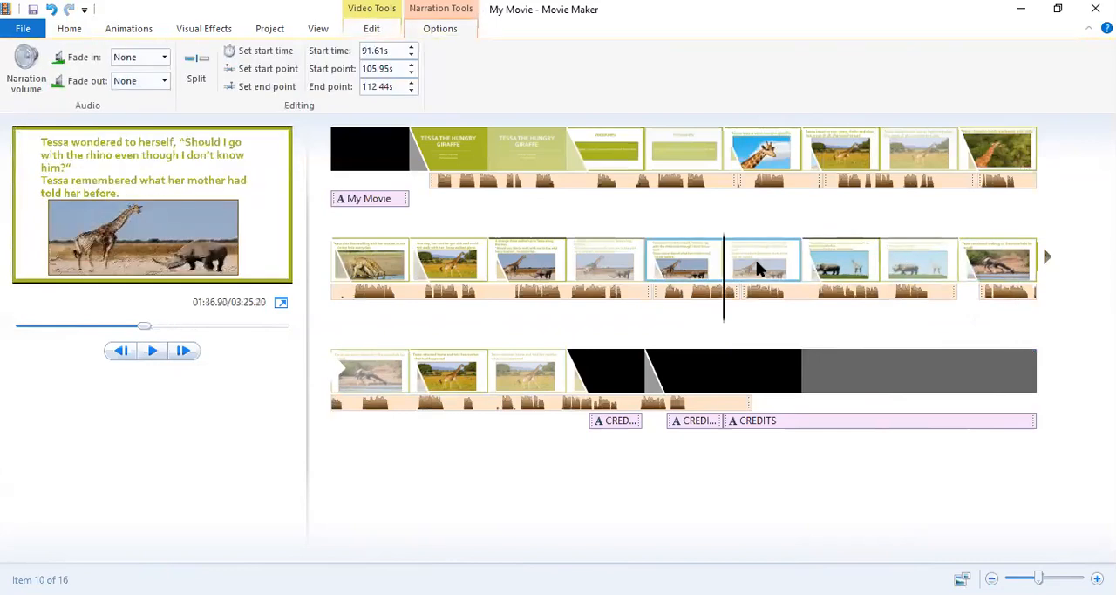
{"action": "left_click", "coordinate": [839, 266]}
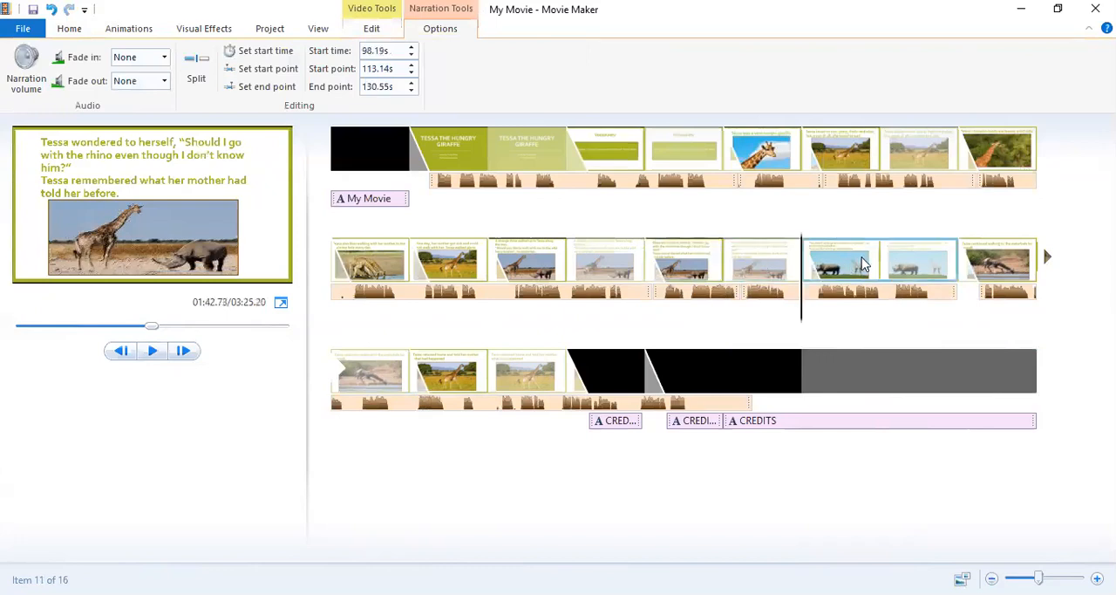
{"action": "left_click", "coordinate": [909, 261]}
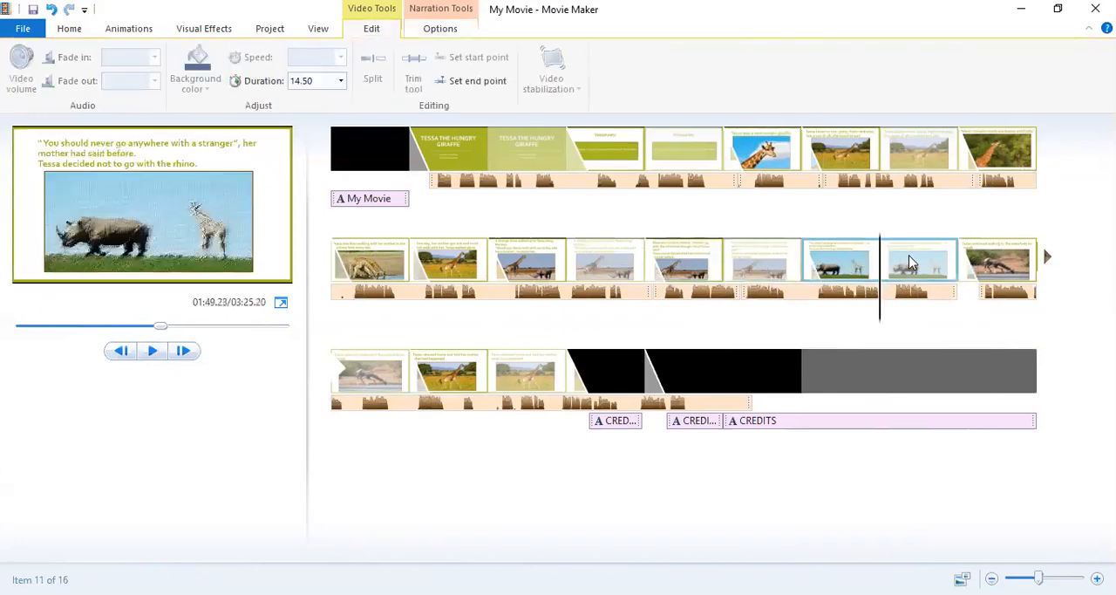
{"action": "left_click", "coordinate": [999, 255]}
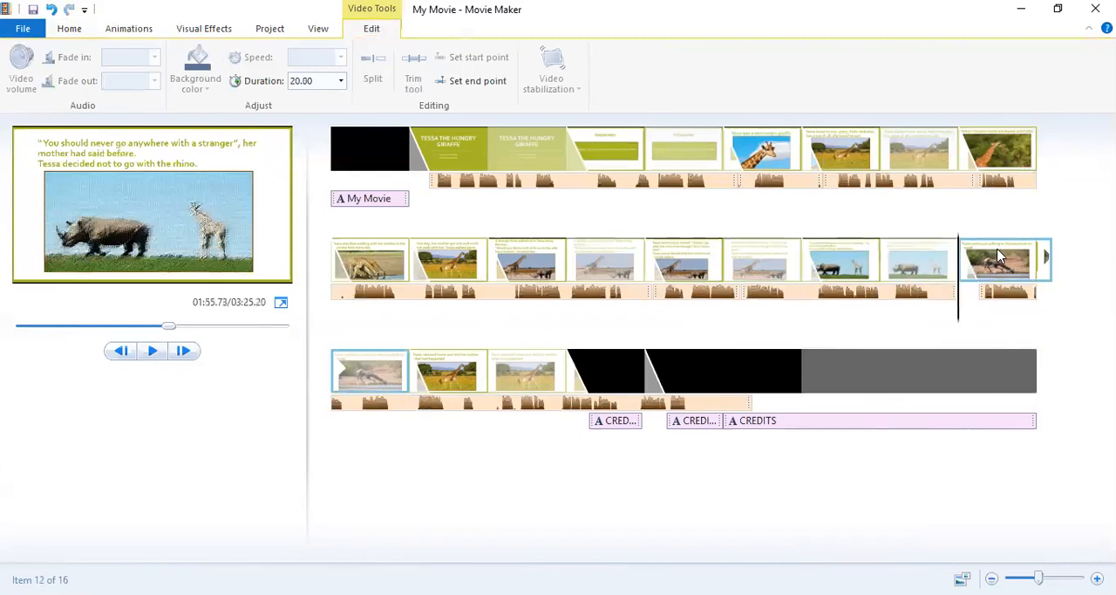
{"action": "left_click", "coordinate": [984, 312]}
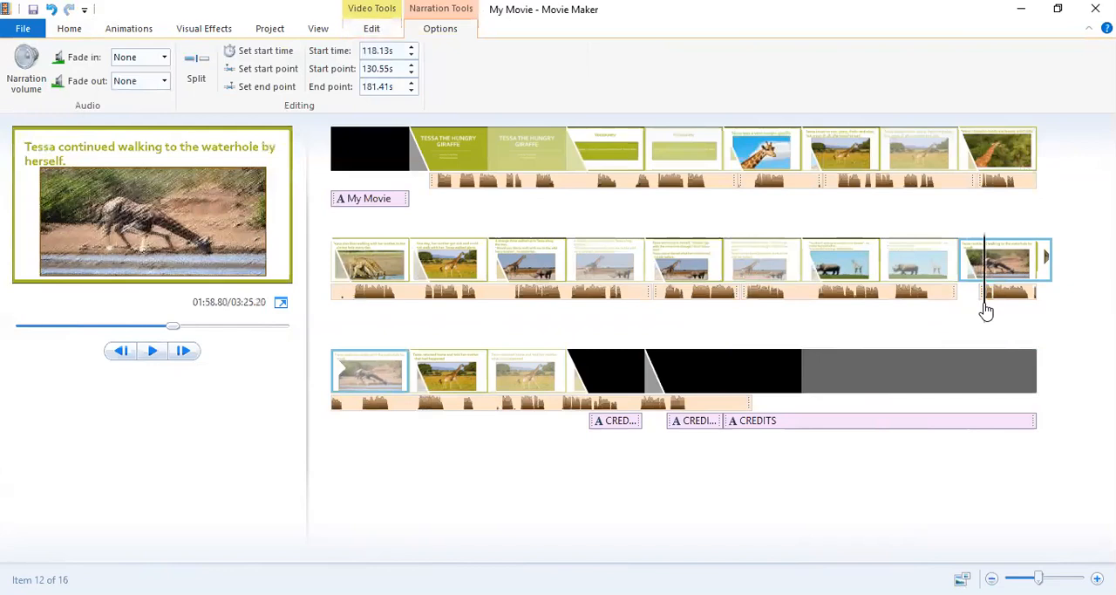
{"action": "left_click_drag", "start_coordinate": [986, 312], "coordinate": [951, 262]}
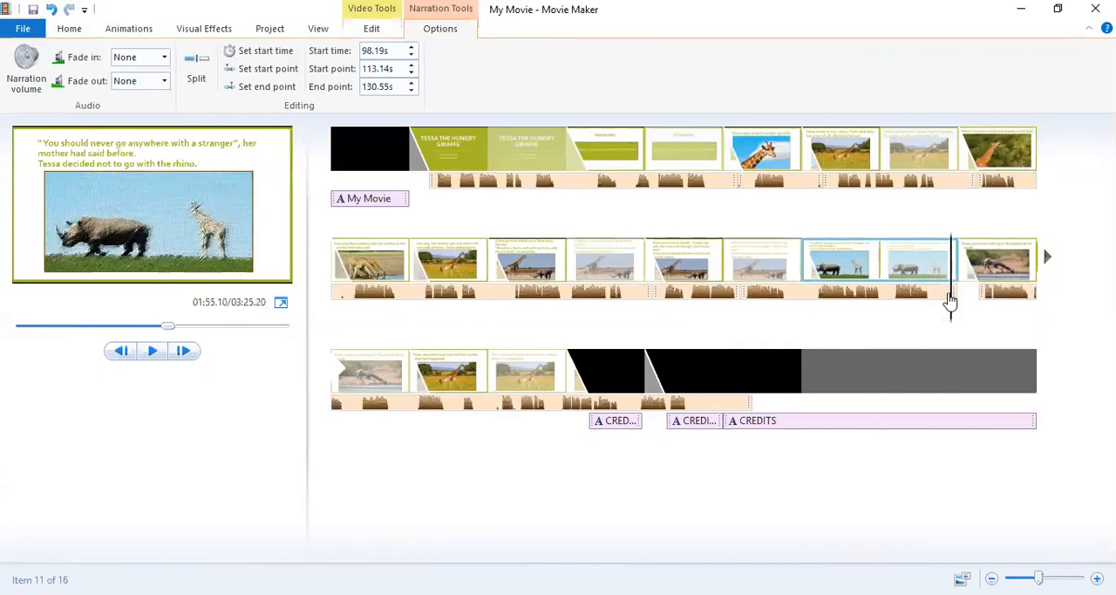
Add the missing slide TTHG (Page 11) from the Children's Books folder to the movie.
{"action": "left_click", "coordinate": [957, 276]}
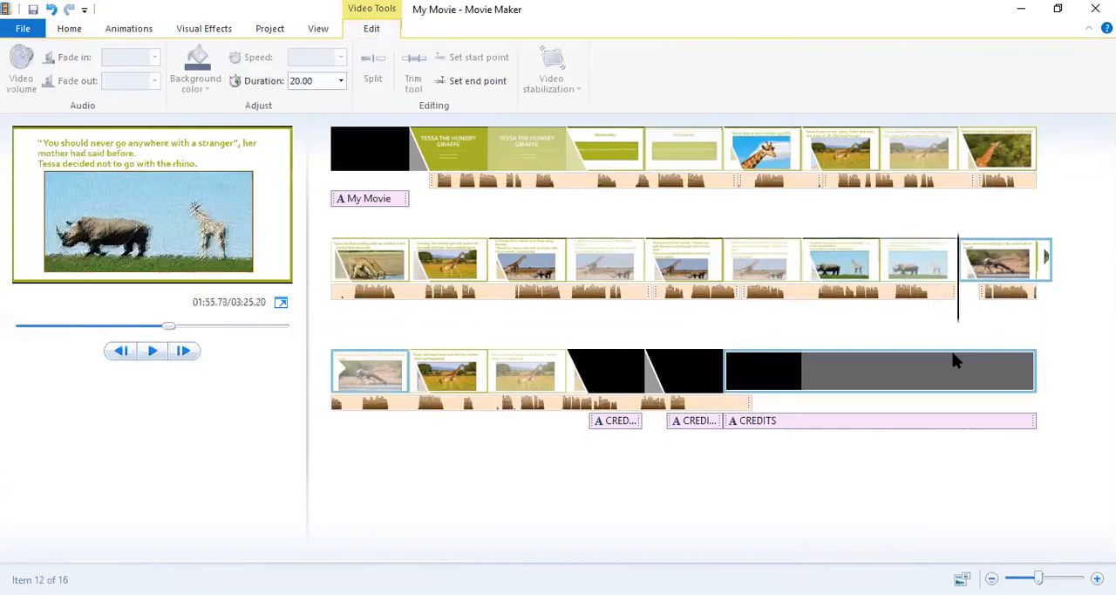
{"action": "left_click", "coordinate": [66, 30]}
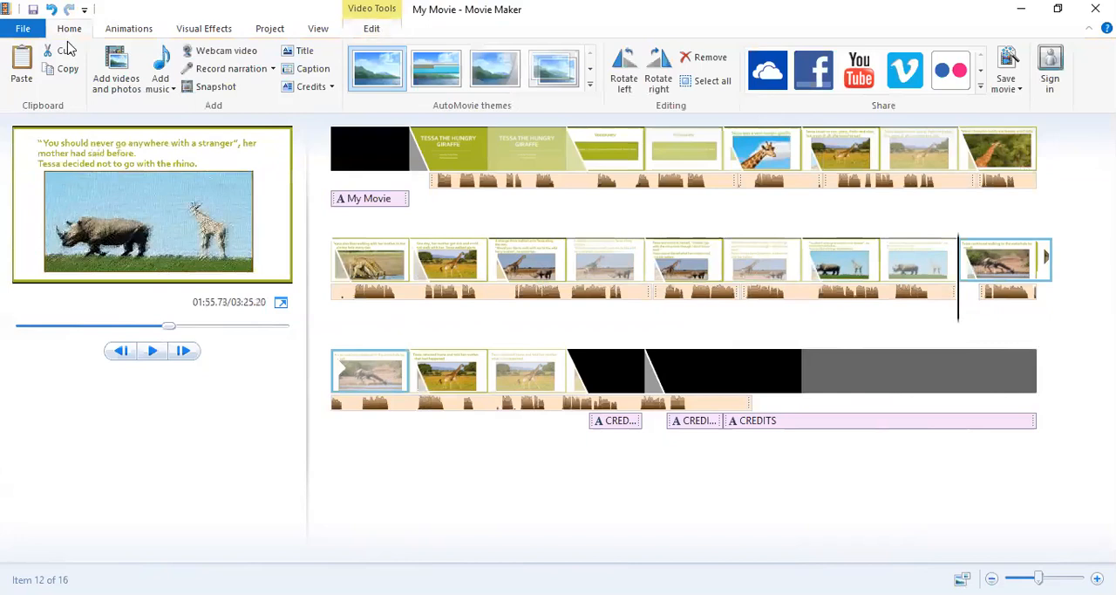
{"action": "left_click", "coordinate": [119, 77]}
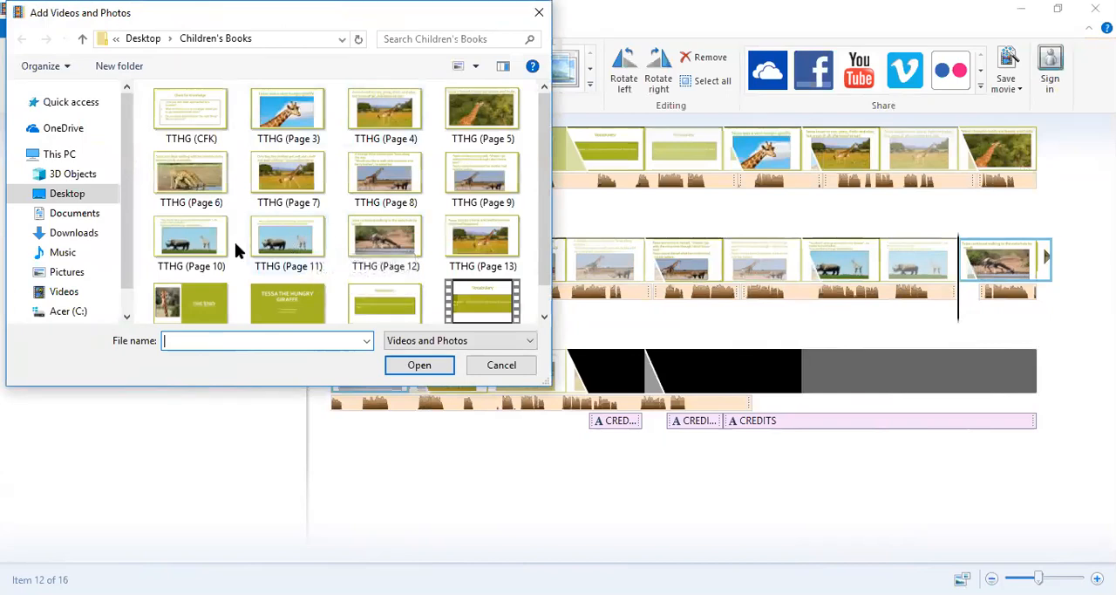
{"action": "double_click", "coordinate": [297, 248]}
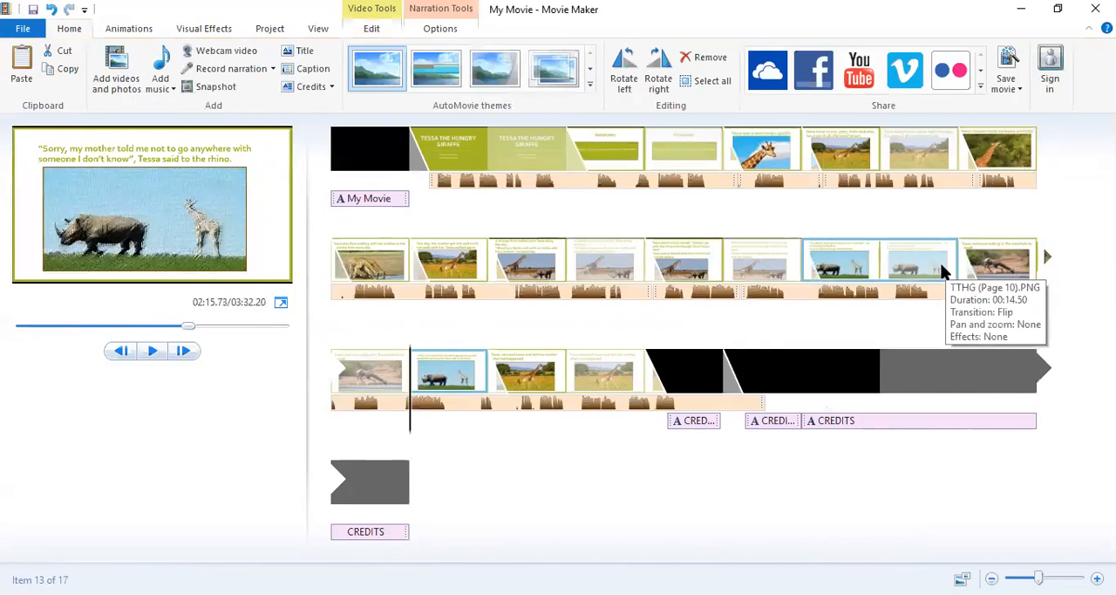
Move the "Sorry, my mother told me" slide to between the "never go anywhere with a stranger" slide and the waterhole slide.
{"action": "double_click", "coordinate": [985, 259]}
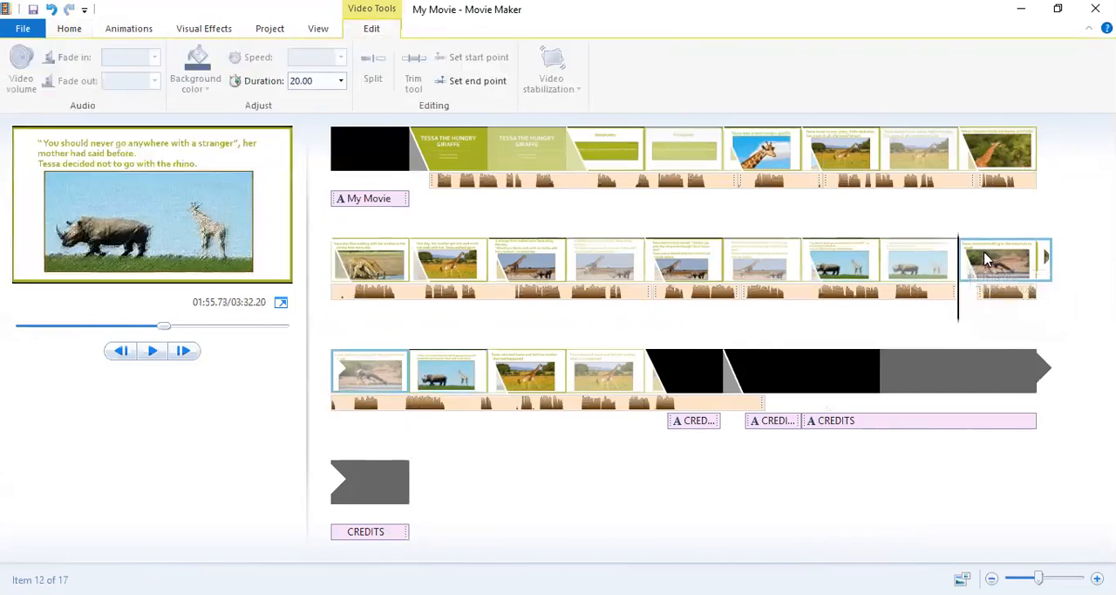
{"action": "left_click_drag", "start_coordinate": [961, 321], "coordinate": [999, 310]}
{"action": "left_click", "coordinate": [452, 379]}
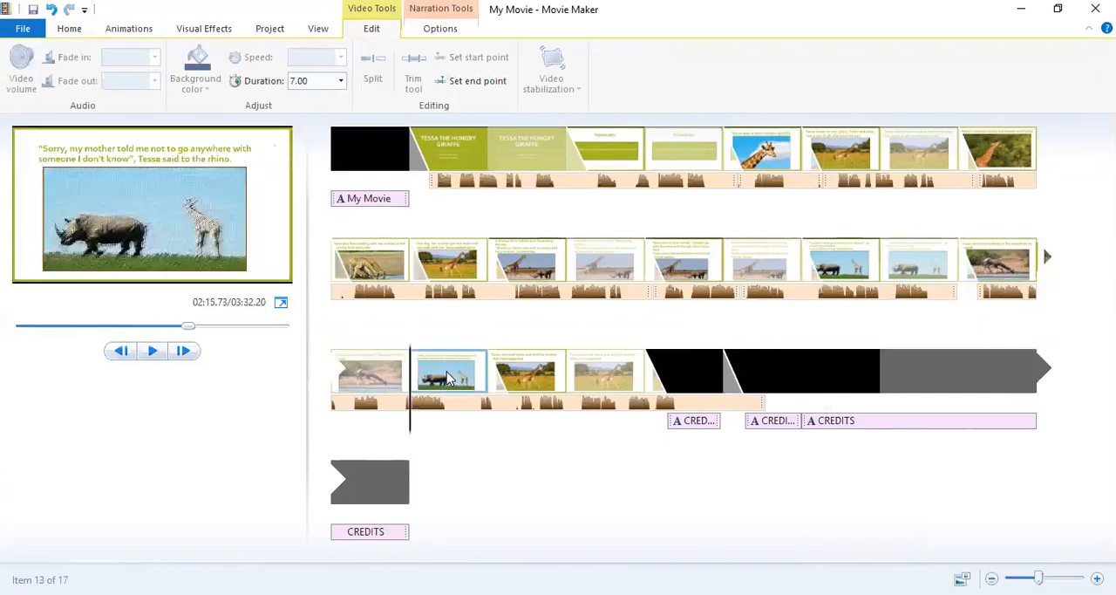
{"action": "left_click_drag", "start_coordinate": [446, 379], "coordinate": [959, 270]}
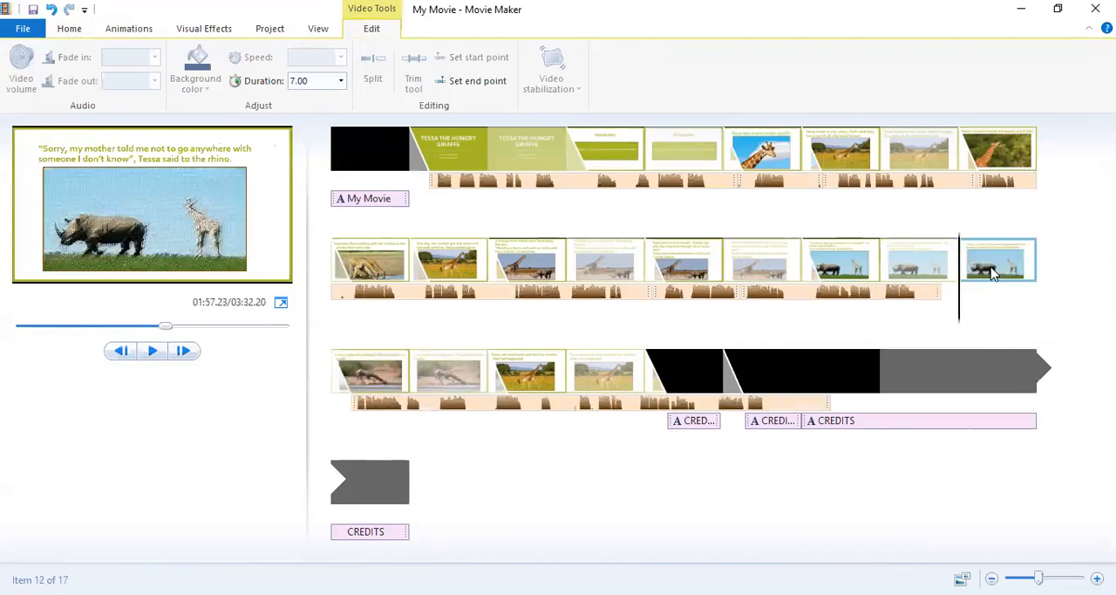
Try to move the long narration part from the waterhole slide to beneath the "Sorry, my mother told me" slide.
{"action": "left_click", "coordinate": [883, 270]}
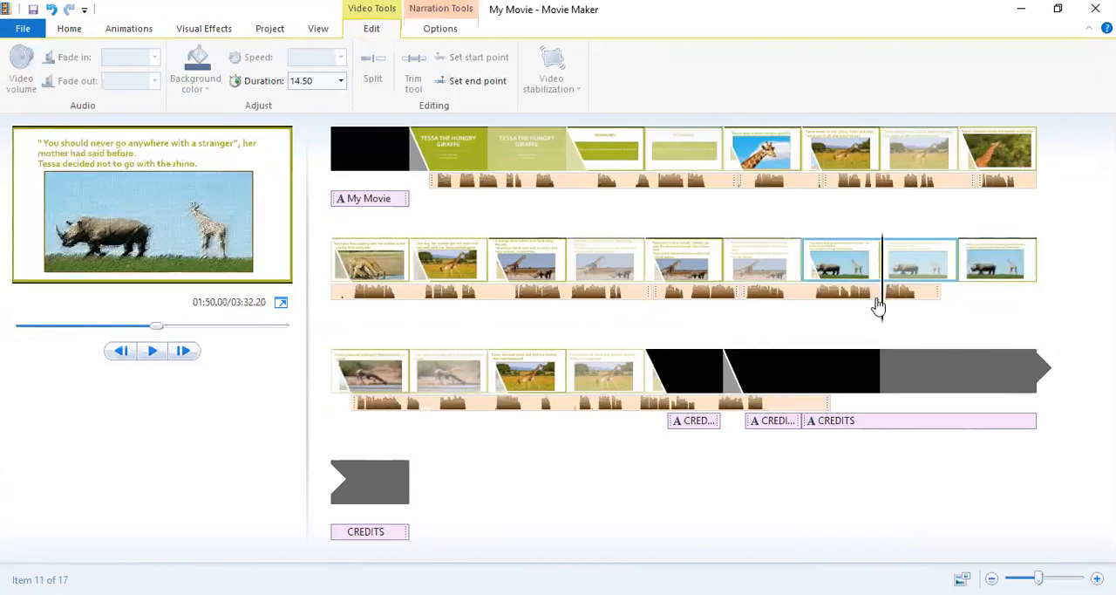
{"action": "left_click", "coordinate": [912, 314]}
{"action": "left_click_drag", "start_coordinate": [916, 311], "coordinate": [983, 303]}
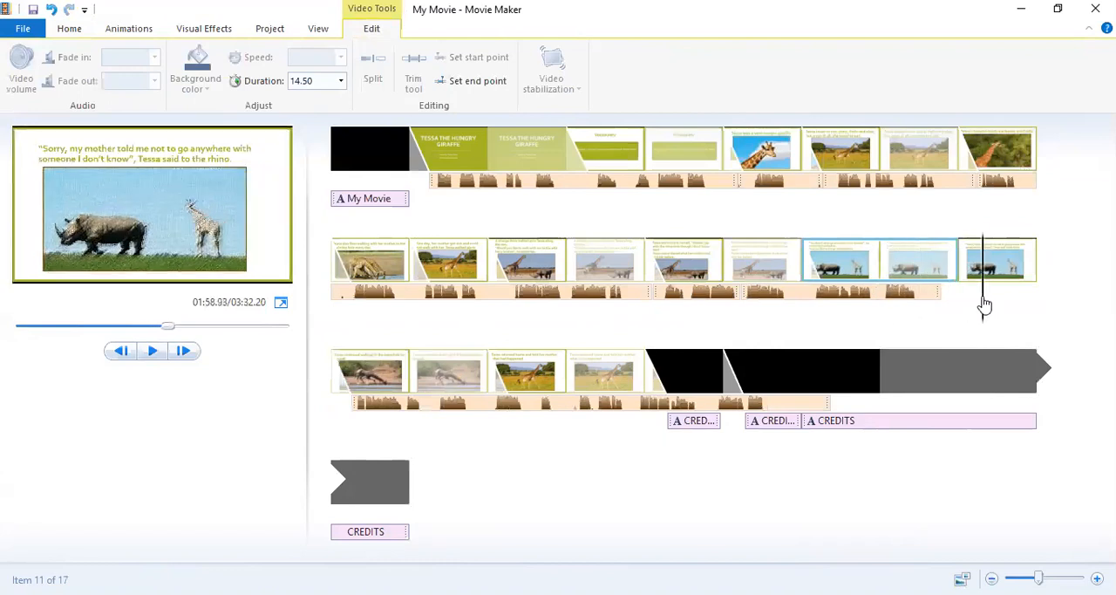
{"action": "left_click", "coordinate": [360, 406]}
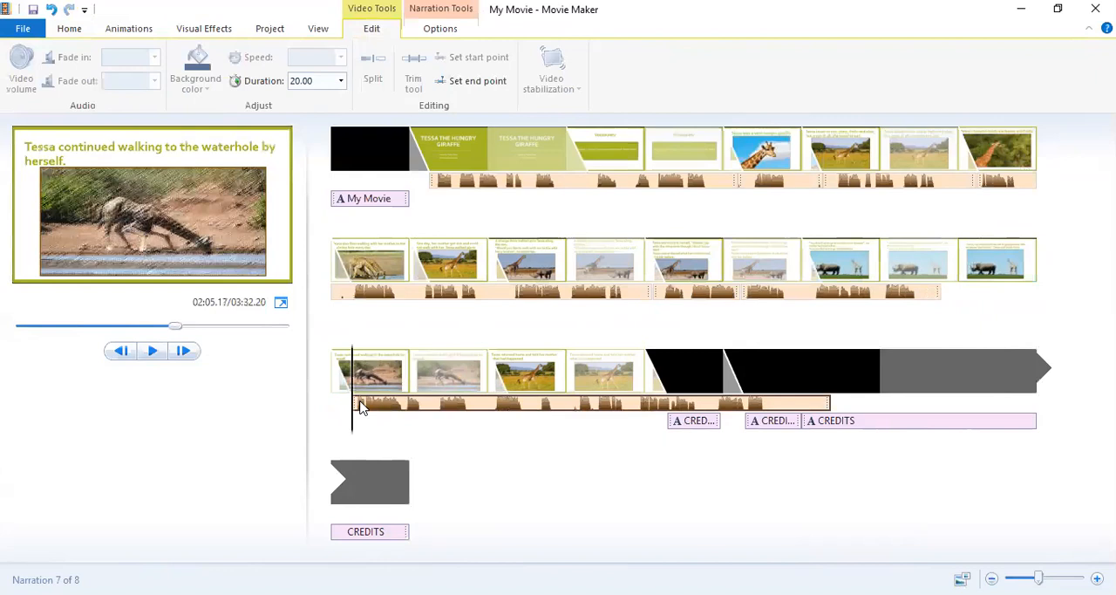
{"action": "left_click_drag", "start_coordinate": [361, 408], "coordinate": [990, 304]}
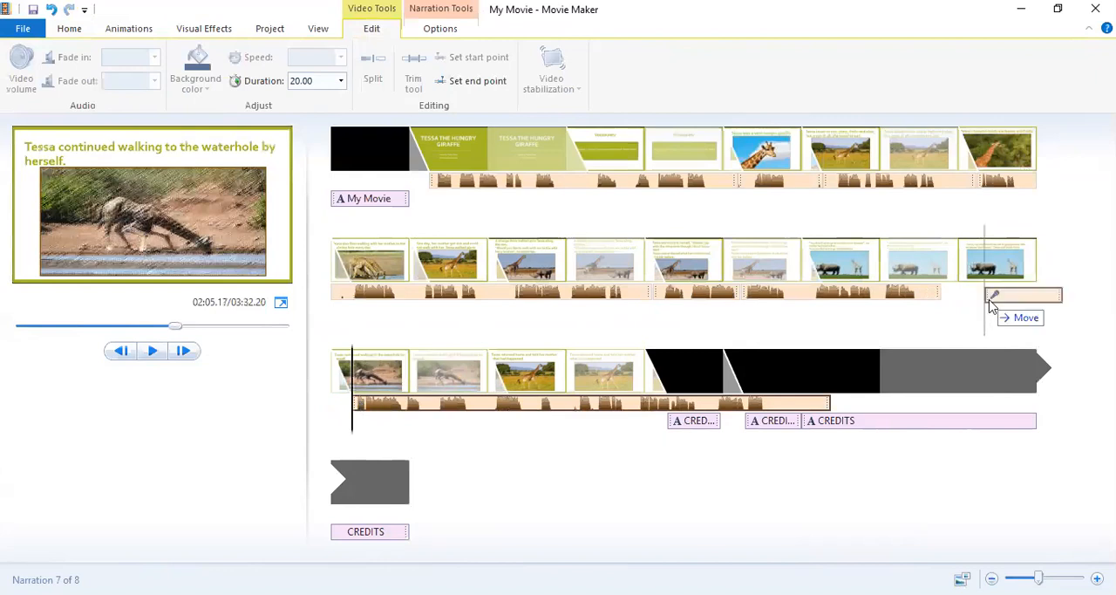
Apply the star-pattern transition with a 1.50 s duration to the "Sorry, my mother told me" slide.
{"action": "left_click", "coordinate": [987, 251]}
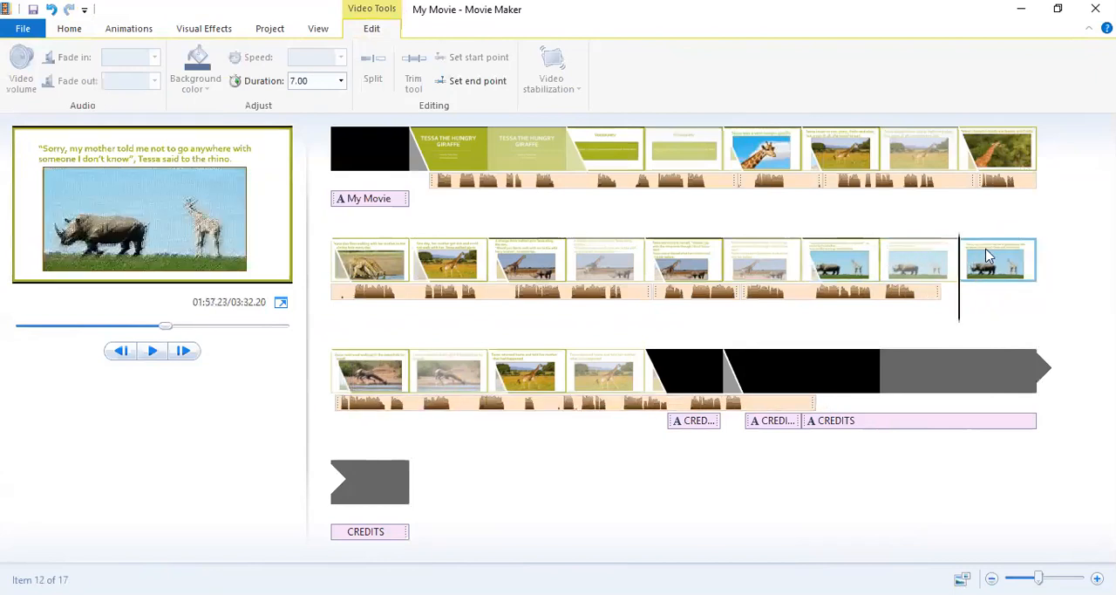
{"action": "left_click", "coordinate": [107, 27]}
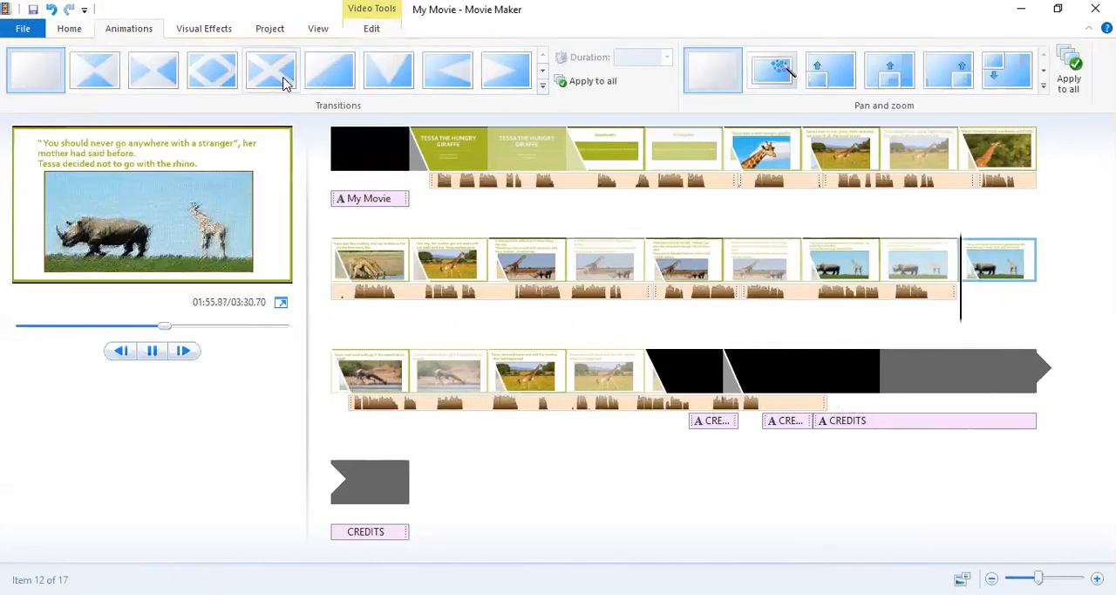
{"action": "left_click", "coordinate": [542, 90]}
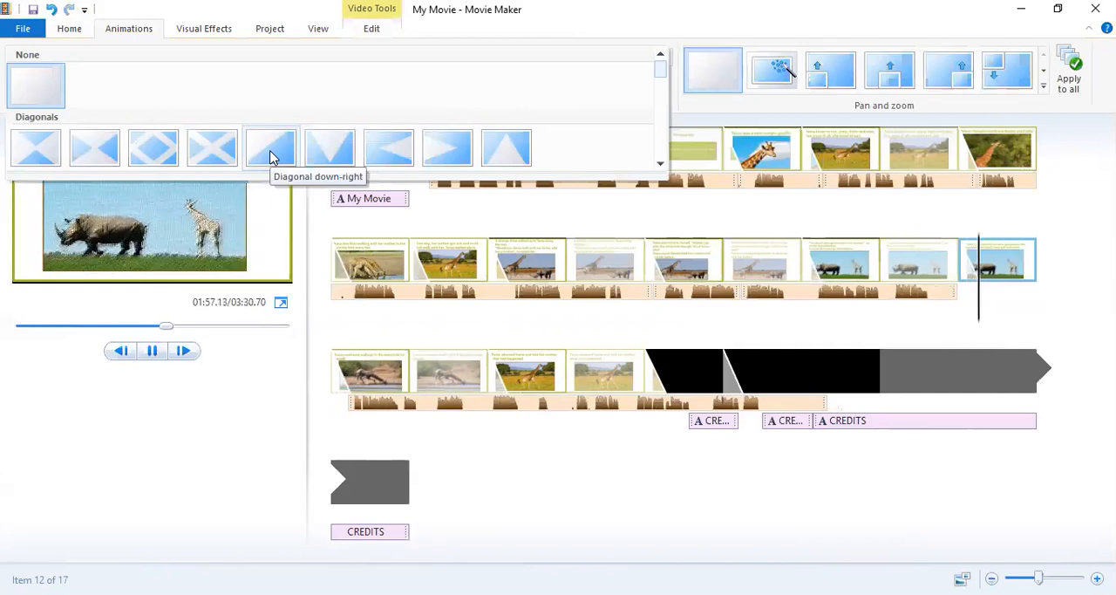
{"action": "left_click_drag", "start_coordinate": [667, 70], "coordinate": [664, 104]}
{"action": "left_click", "coordinate": [24, 81]}
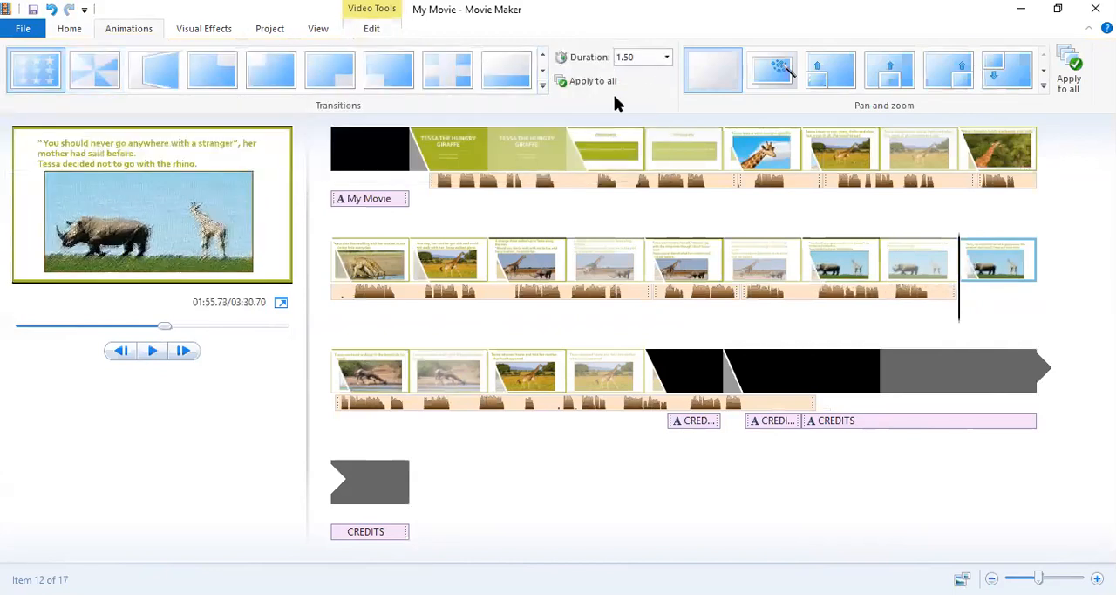
Move the long narration part under the "Sorry, my mother told me" slide, to about 116.7 s, and preview it.
{"action": "left_click", "coordinate": [349, 405]}
{"action": "left_click_drag", "start_coordinate": [346, 406], "coordinate": [703, 407]}
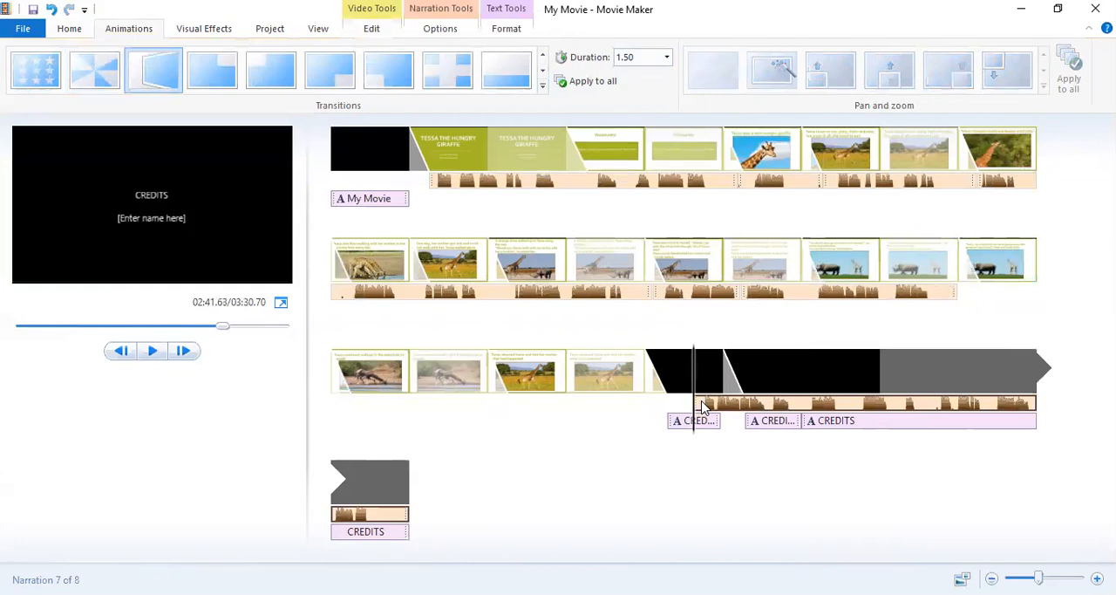
{"action": "left_click_drag", "start_coordinate": [703, 407], "coordinate": [980, 299]}
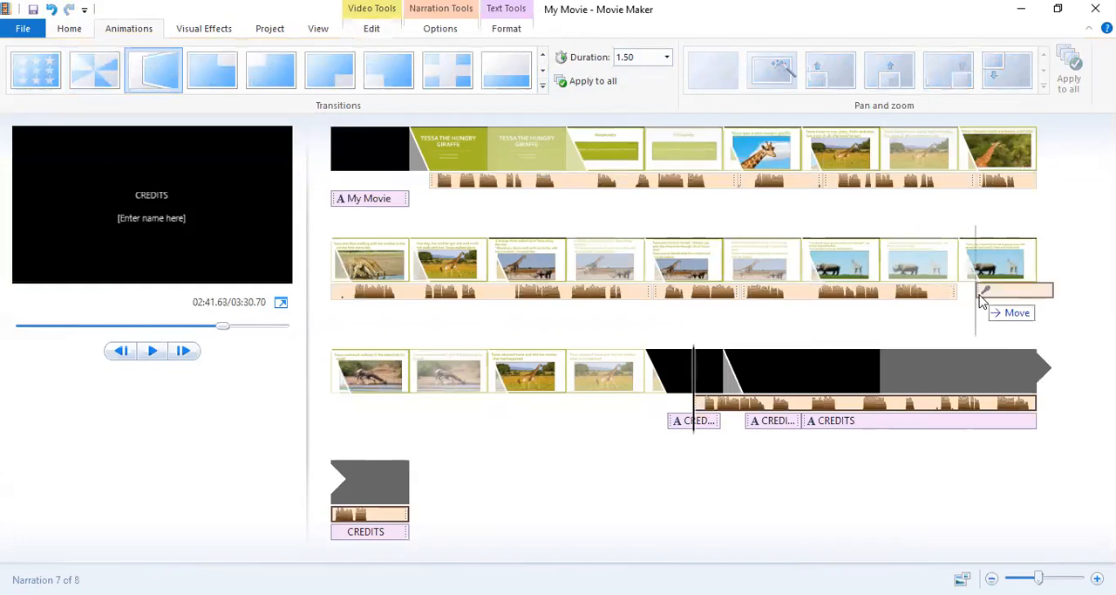
{"action": "left_click_drag", "start_coordinate": [978, 293], "coordinate": [980, 297]}
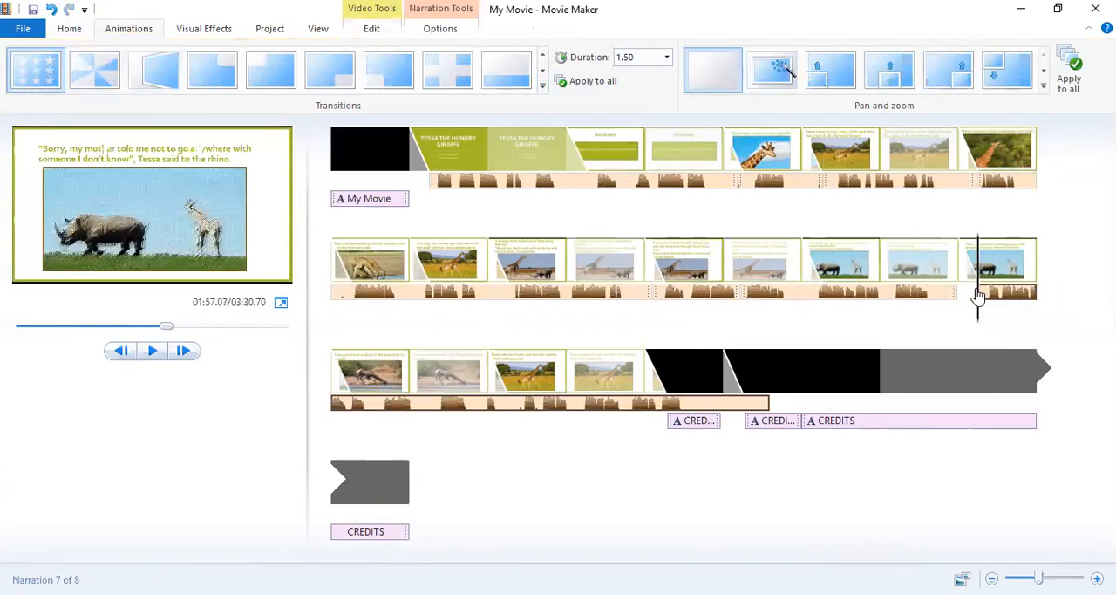
{"action": "left_click", "coordinate": [152, 351]}
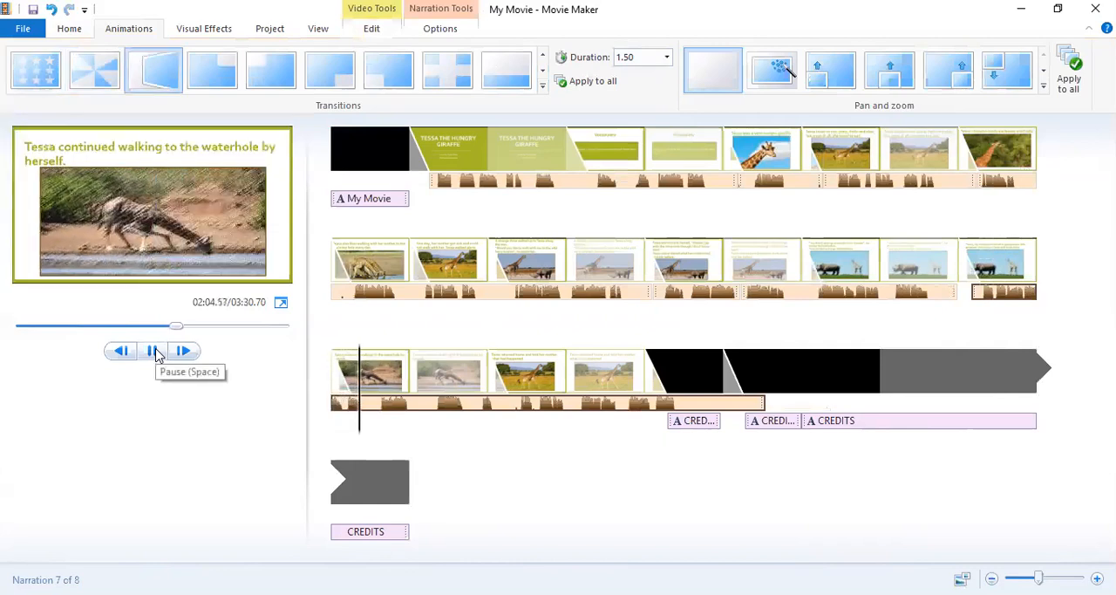
Stop the preview, move the long narration part onto the waterhole slide, and set the "Sorry, my mother told me" slide's duration to 12.50 s.
{"action": "left_click", "coordinate": [155, 351]}
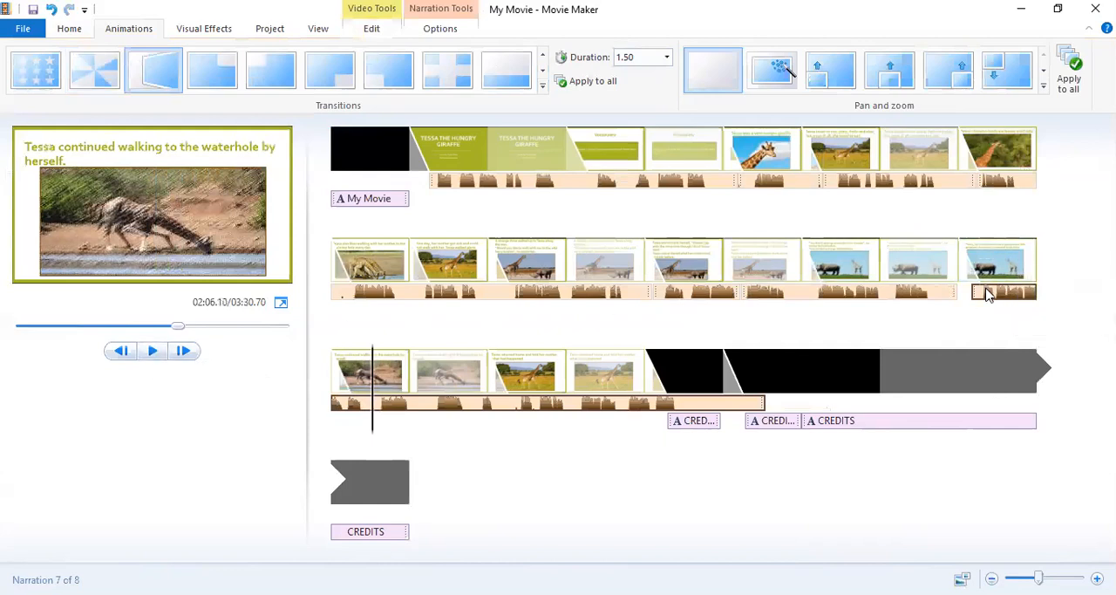
{"action": "left_click_drag", "start_coordinate": [986, 294], "coordinate": [372, 403]}
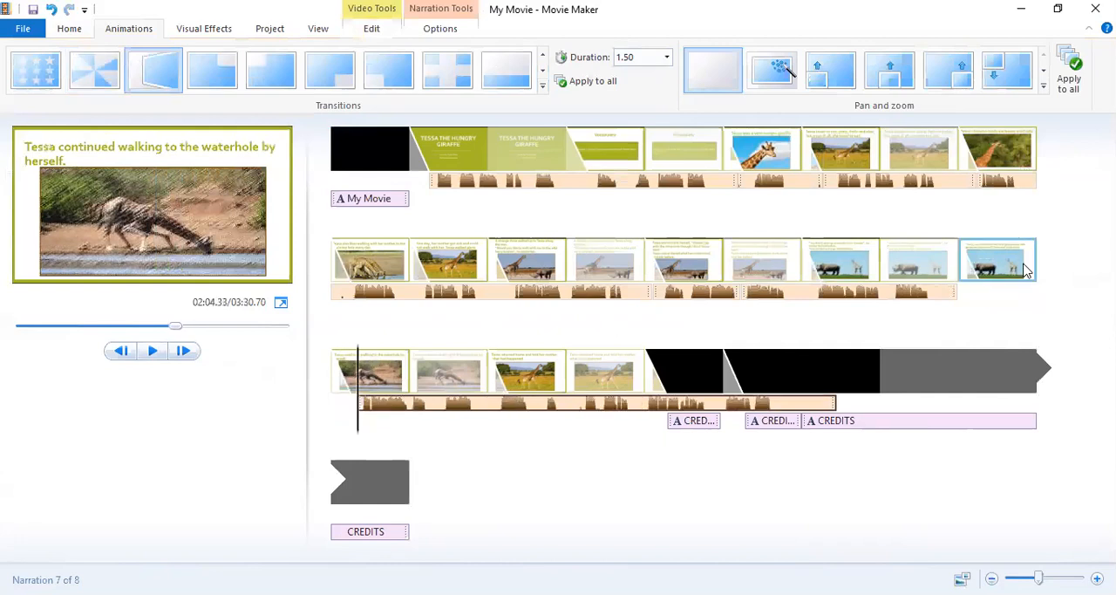
{"action": "double_click", "coordinate": [1009, 270]}
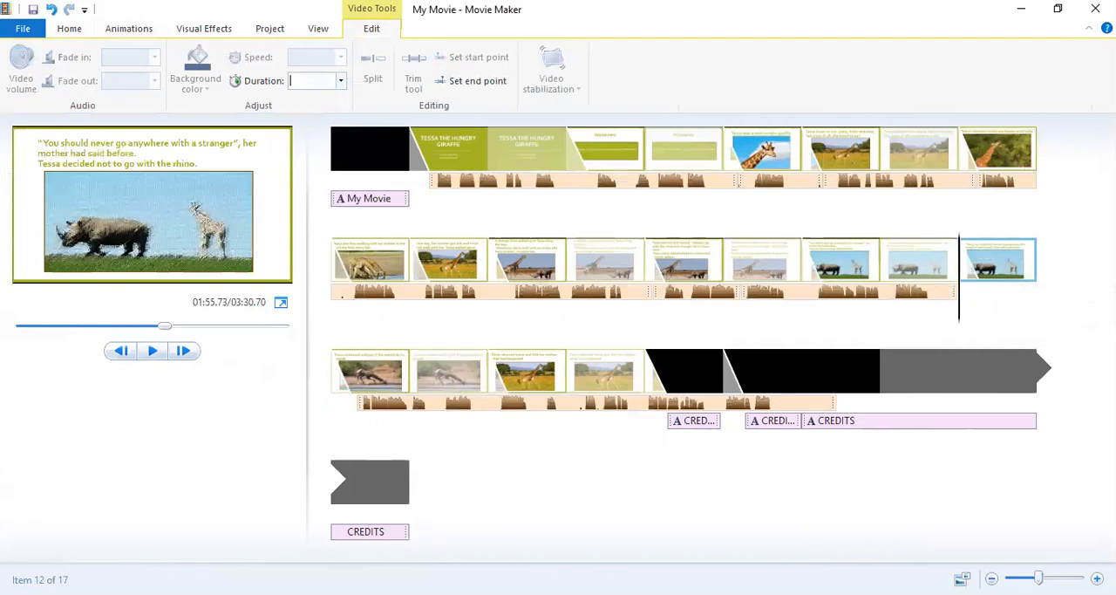
{"action": "type", "text": "12.50"}
{"action": "key", "text": "Return"}
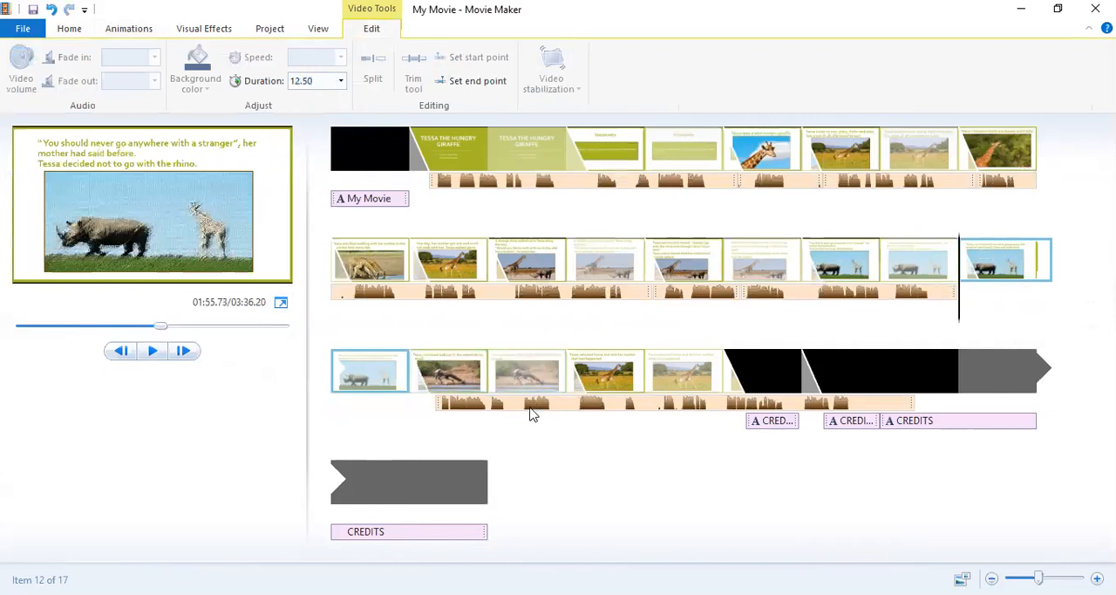
Move the long narration part back beneath the "Sorry, my mother told me" slide, starting at about 116.4 s.
{"action": "left_click", "coordinate": [442, 403]}
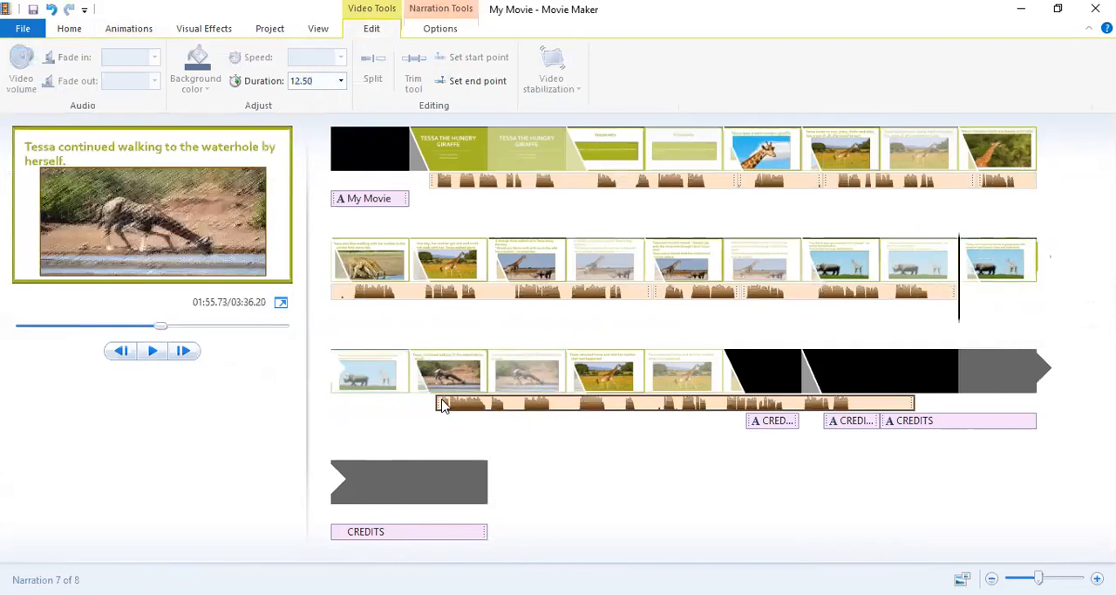
{"action": "left_click_drag", "start_coordinate": [442, 404], "coordinate": [966, 295]}
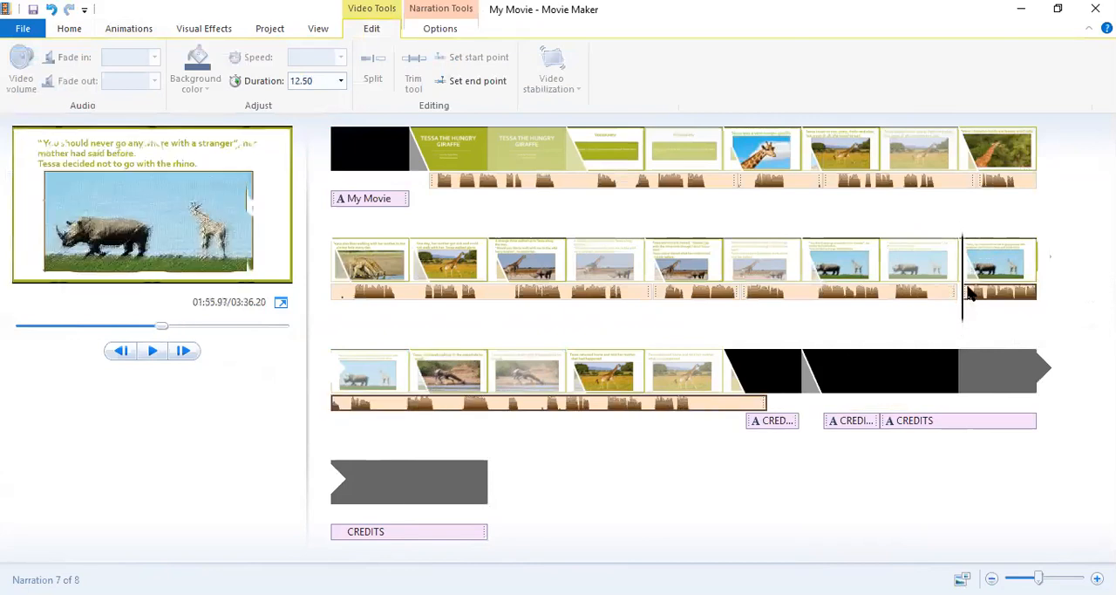
{"action": "left_click_drag", "start_coordinate": [966, 294], "coordinate": [973, 294]}
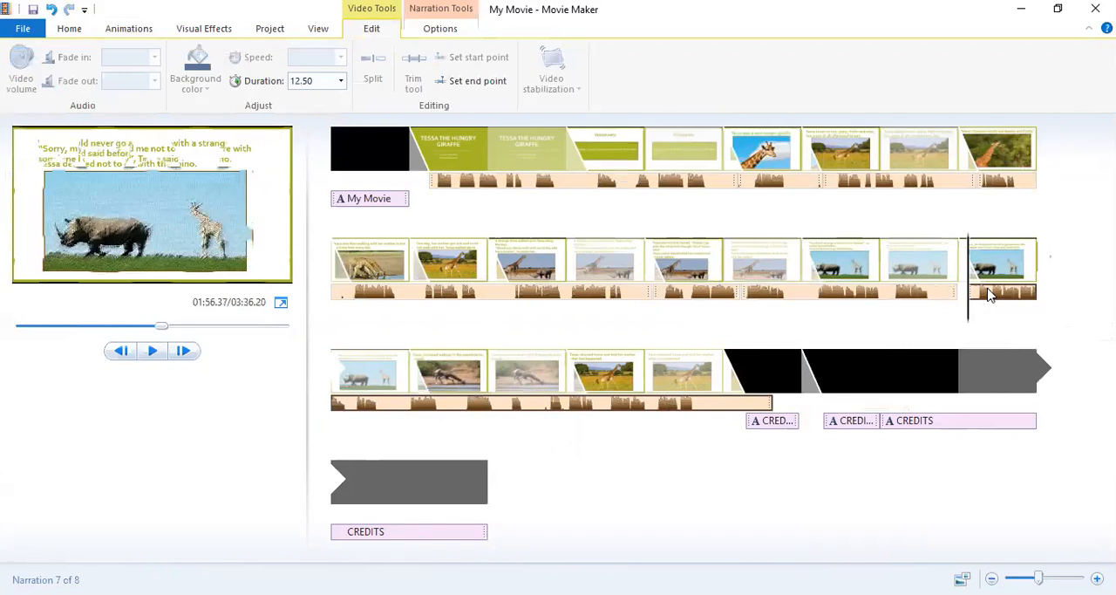
Move the long narration part beneath the waterhole slide and set the "Sorry, my mother told me" slide's duration to 12.20 s.
{"action": "left_click_drag", "start_coordinate": [987, 289], "coordinate": [479, 401]}
{"action": "left_click", "coordinate": [1020, 259]}
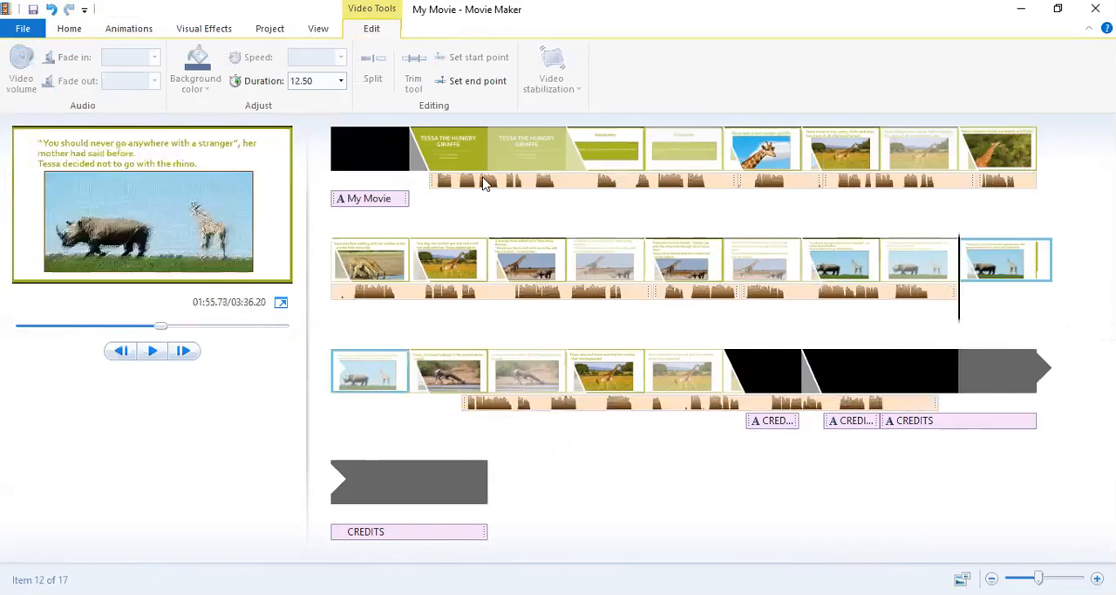
{"action": "left_click", "coordinate": [318, 81]}
{"action": "type", "text": "1"}
{"action": "key", "text": "Return"}
Move the long narration part under the "Sorry, my mother told me" slide at 116.20 s and split it at about 126.07 s.
{"action": "left_click", "coordinate": [492, 401]}
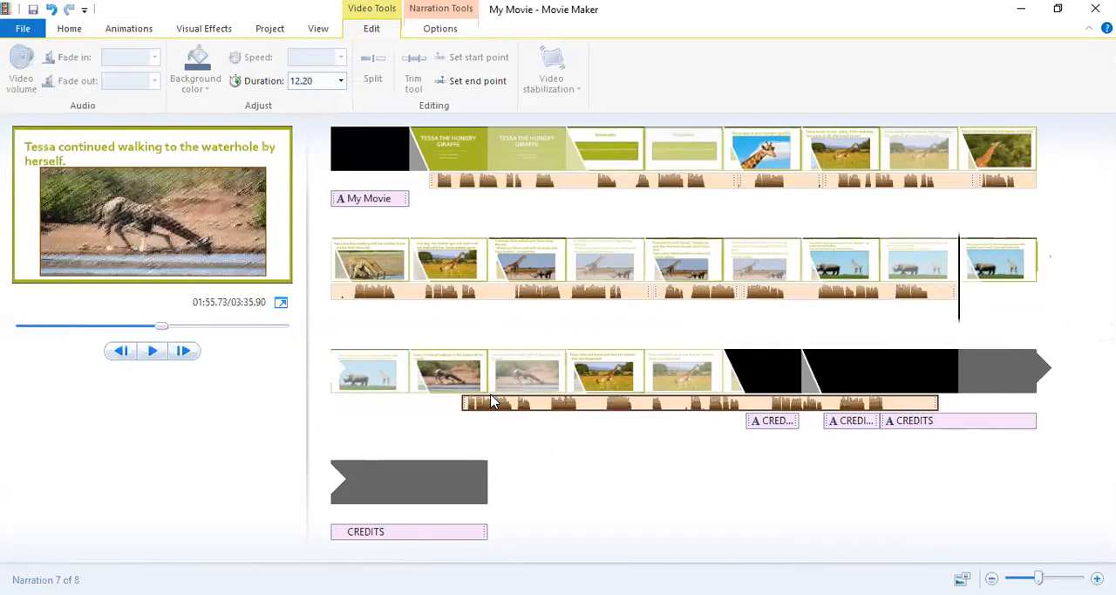
{"action": "left_click_drag", "start_coordinate": [493, 401], "coordinate": [966, 296]}
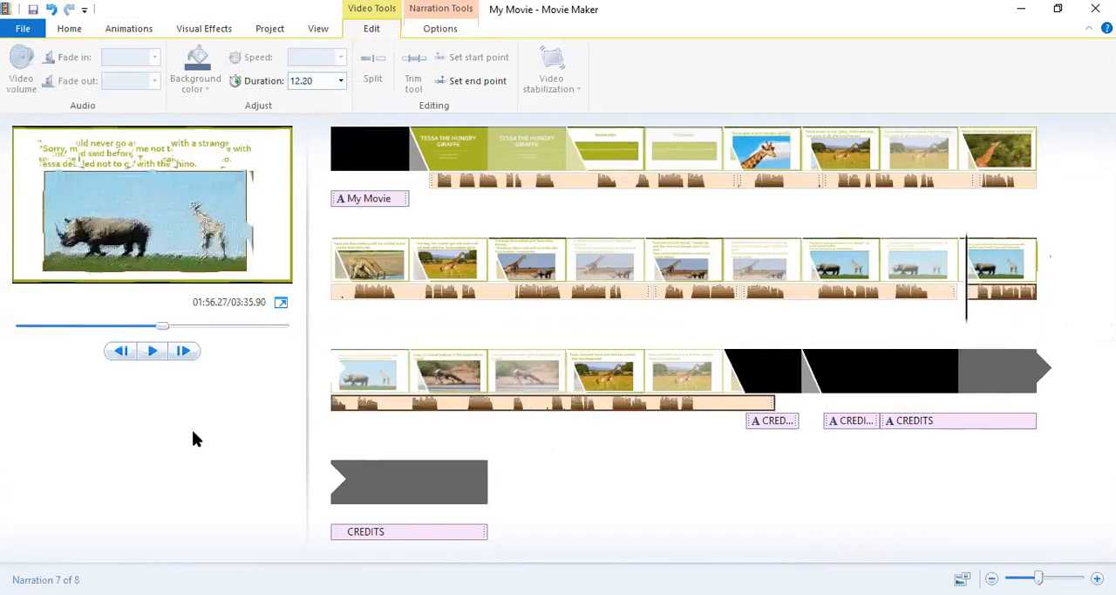
{"action": "left_click", "coordinate": [403, 407]}
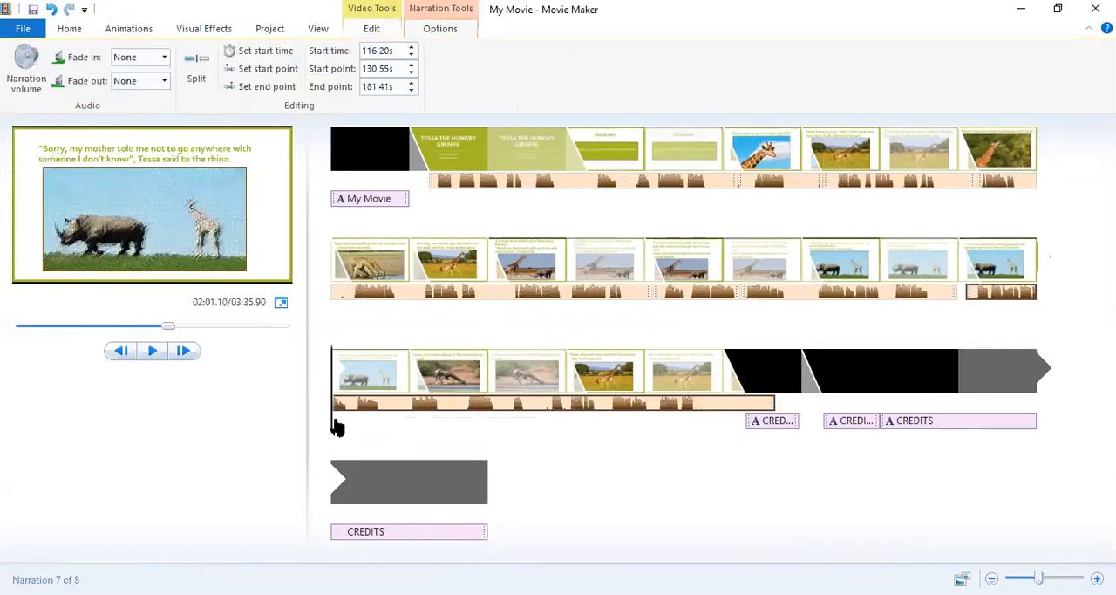
{"action": "left_click_drag", "start_coordinate": [334, 430], "coordinate": [405, 424]}
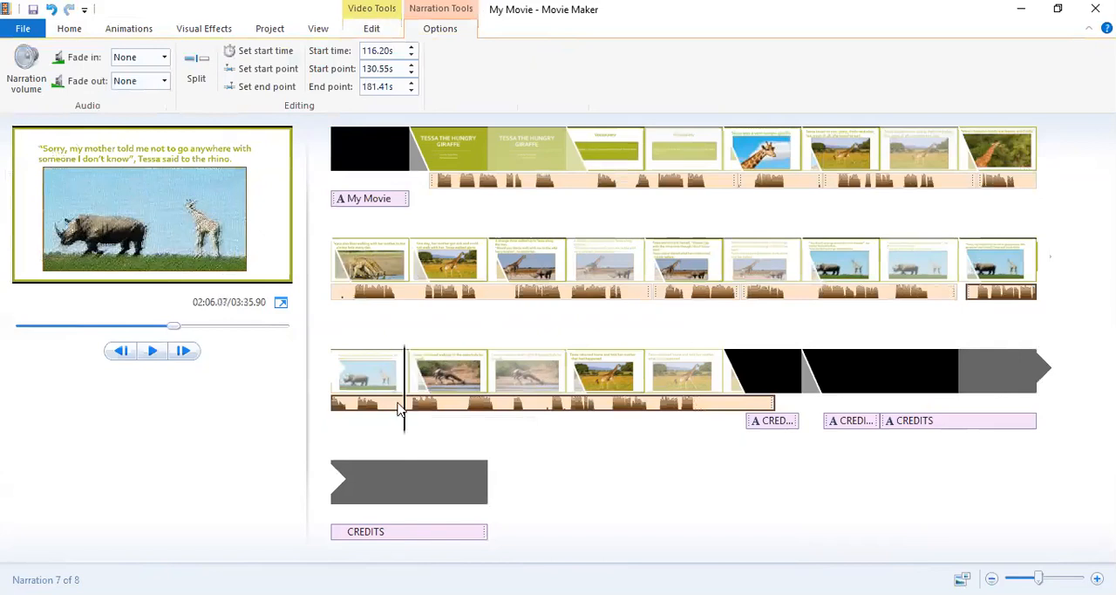
{"action": "left_click", "coordinate": [195, 66]}
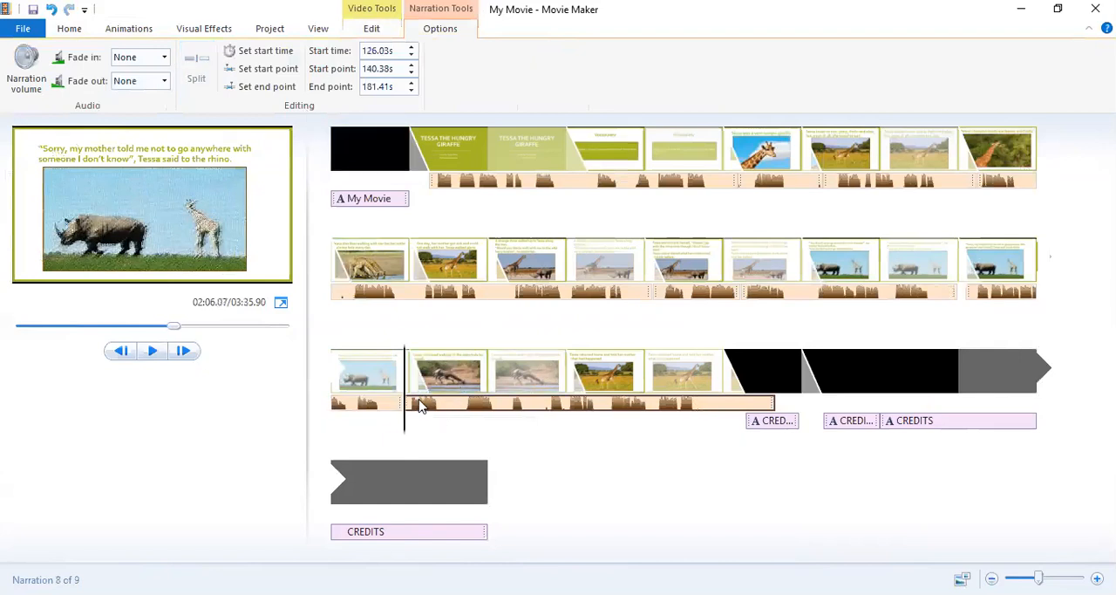
Move the second part of the split narration out of the way beneath the credits, starting at about 165.6 s.
{"action": "left_click_drag", "start_coordinate": [422, 404], "coordinate": [427, 406]}
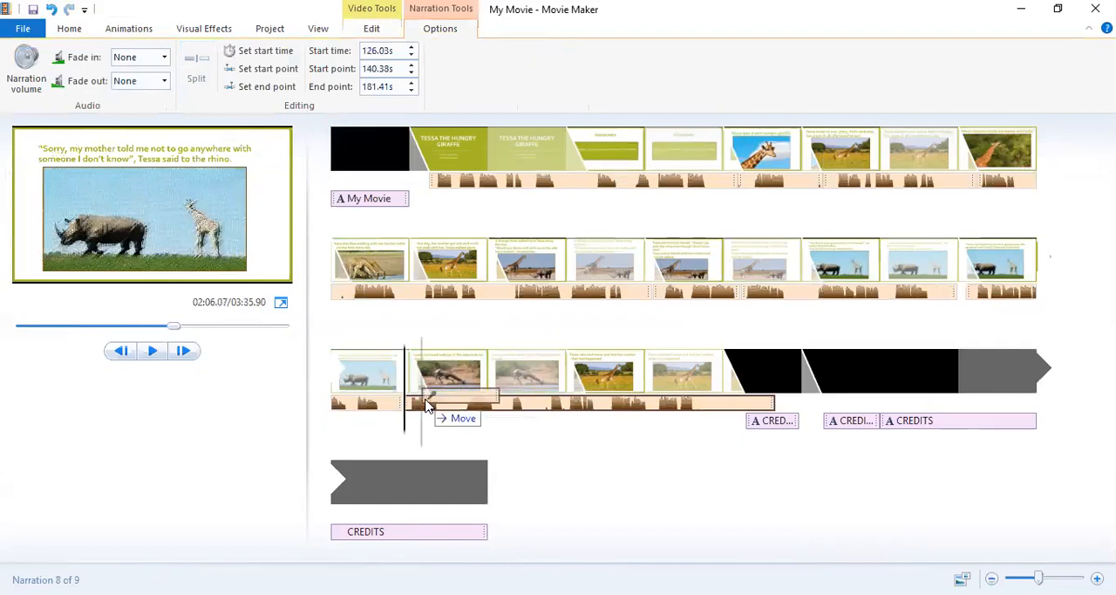
{"action": "left_click_drag", "start_coordinate": [427, 406], "coordinate": [430, 405]}
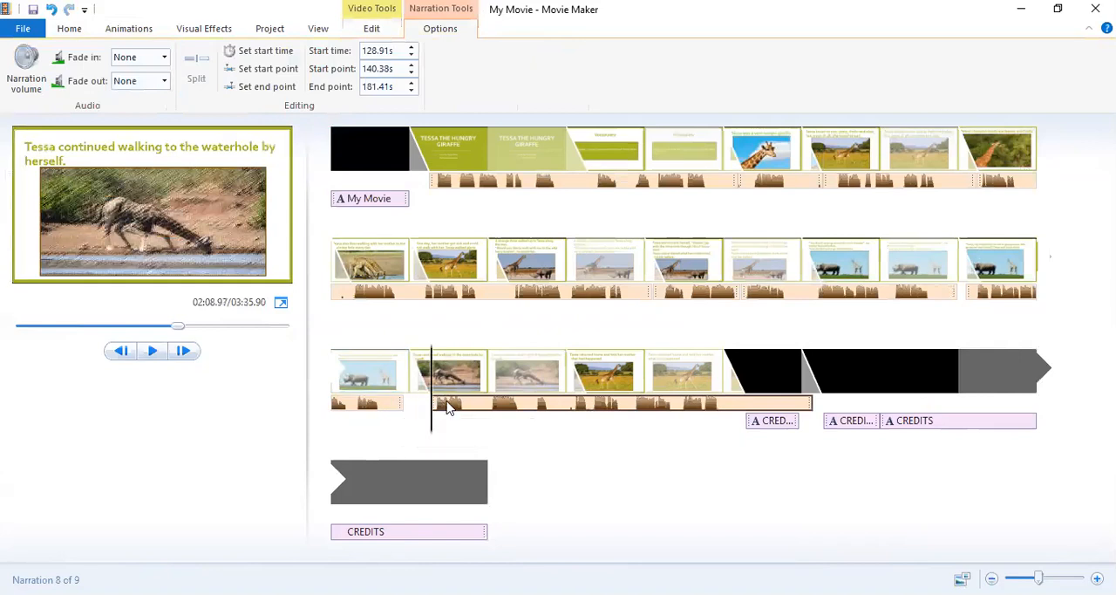
{"action": "left_click_drag", "start_coordinate": [448, 407], "coordinate": [391, 404]}
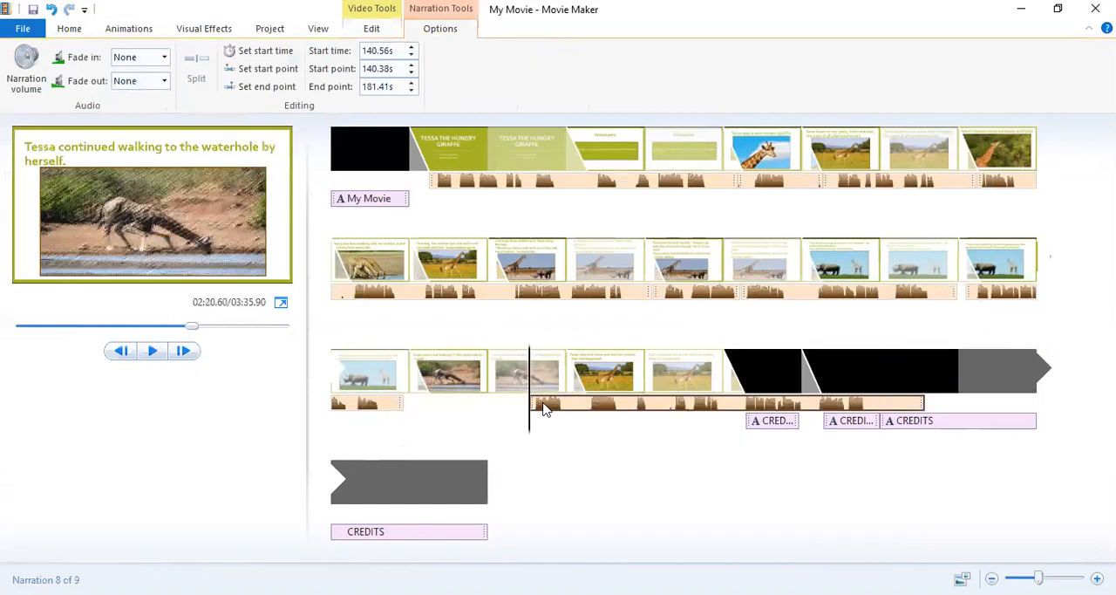
{"action": "left_click_drag", "start_coordinate": [542, 408], "coordinate": [768, 406]}
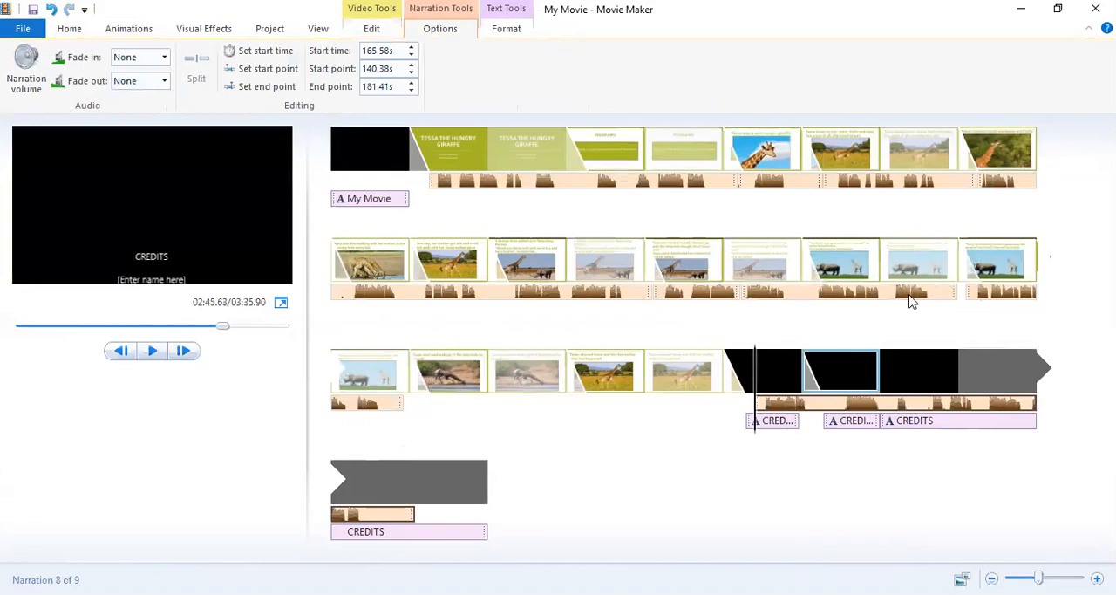
Move the short narration part beneath the waterhole slide and set the "Sorry, my mother told me" slide's duration to 12.00 s.
{"action": "left_click", "coordinate": [981, 295]}
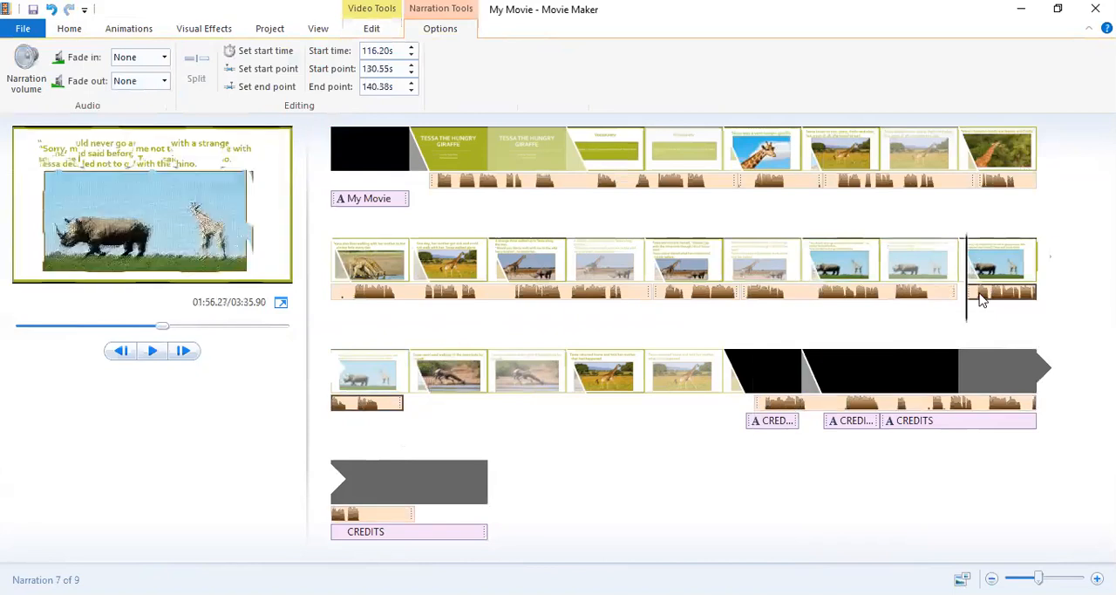
{"action": "left_click_drag", "start_coordinate": [981, 298], "coordinate": [507, 401]}
{"action": "left_click", "coordinate": [380, 378]}
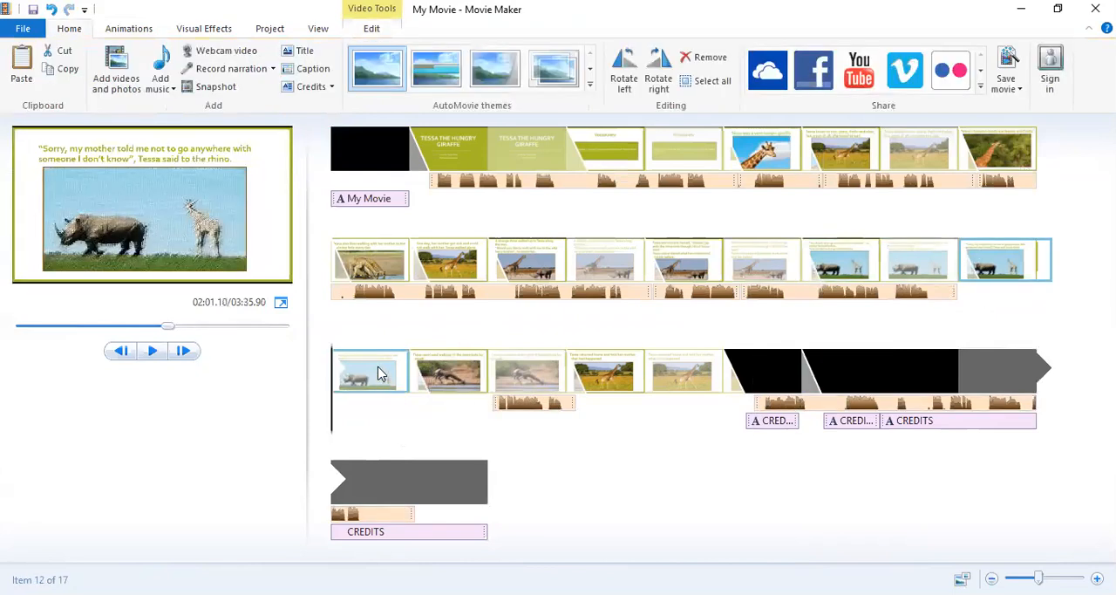
{"action": "left_click", "coordinate": [369, 15]}
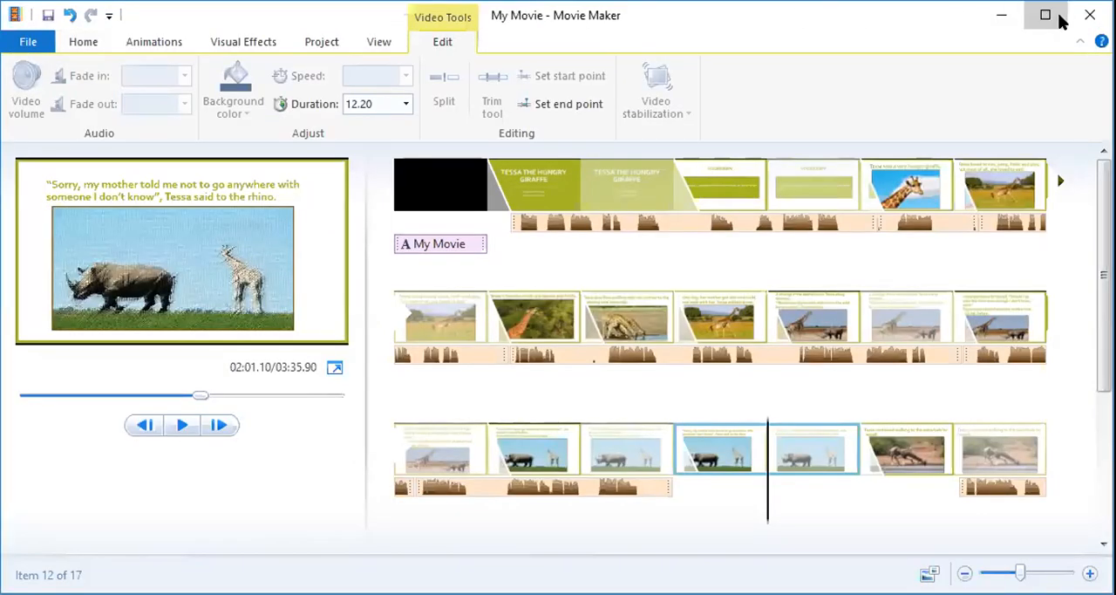
{"action": "left_click", "coordinate": [1046, 15]}
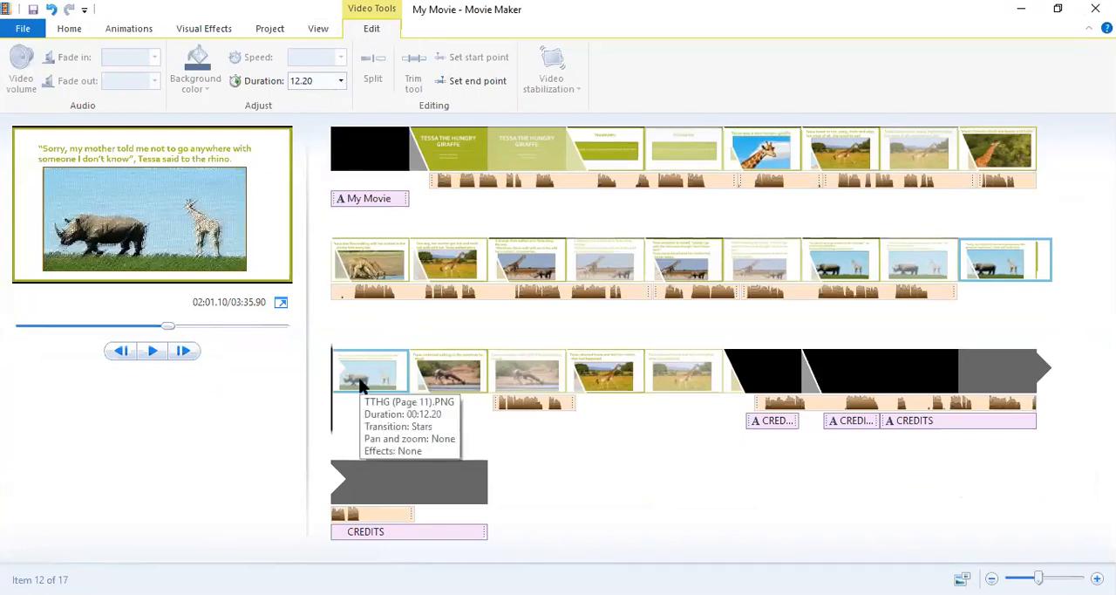
{"action": "left_click", "coordinate": [319, 79]}
{"action": "key", "text": "BackSpace"}
{"action": "type", "text": "12.50"}
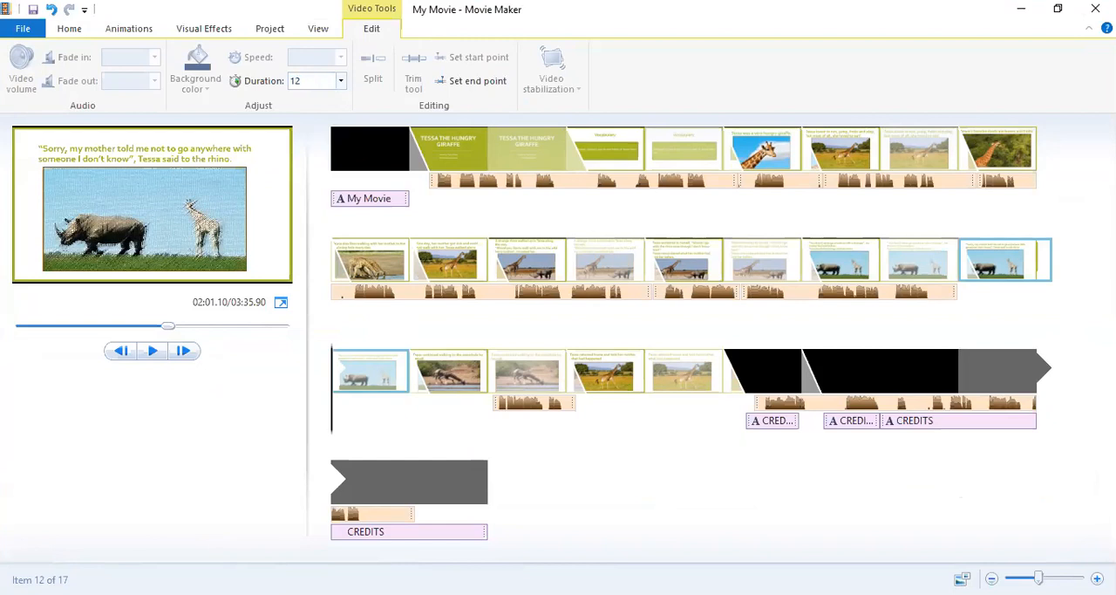
{"action": "key", "text": "Return"}
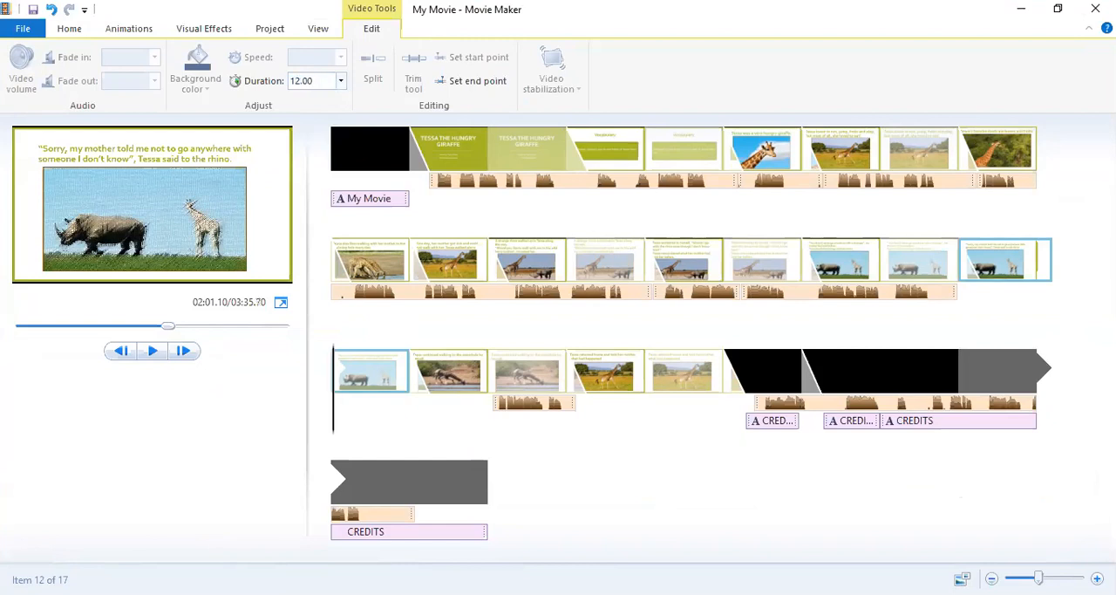
Move the short narration part back under the "Sorry, my mother told me" slide, to about 117.1 s, and preview it.
{"action": "left_click", "coordinate": [504, 405]}
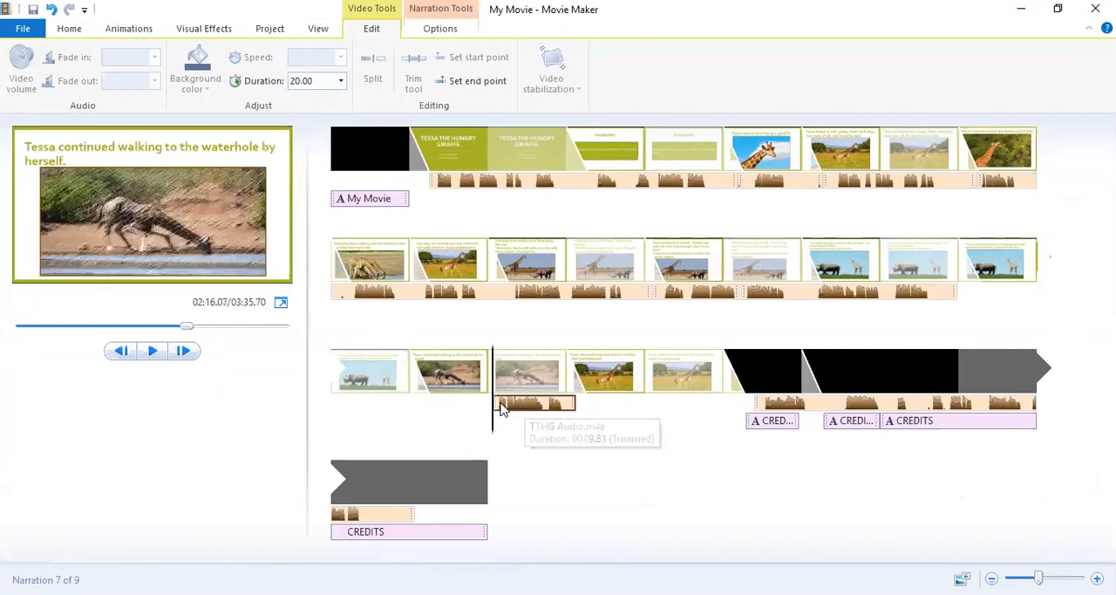
{"action": "left_click_drag", "start_coordinate": [502, 410], "coordinate": [340, 412]}
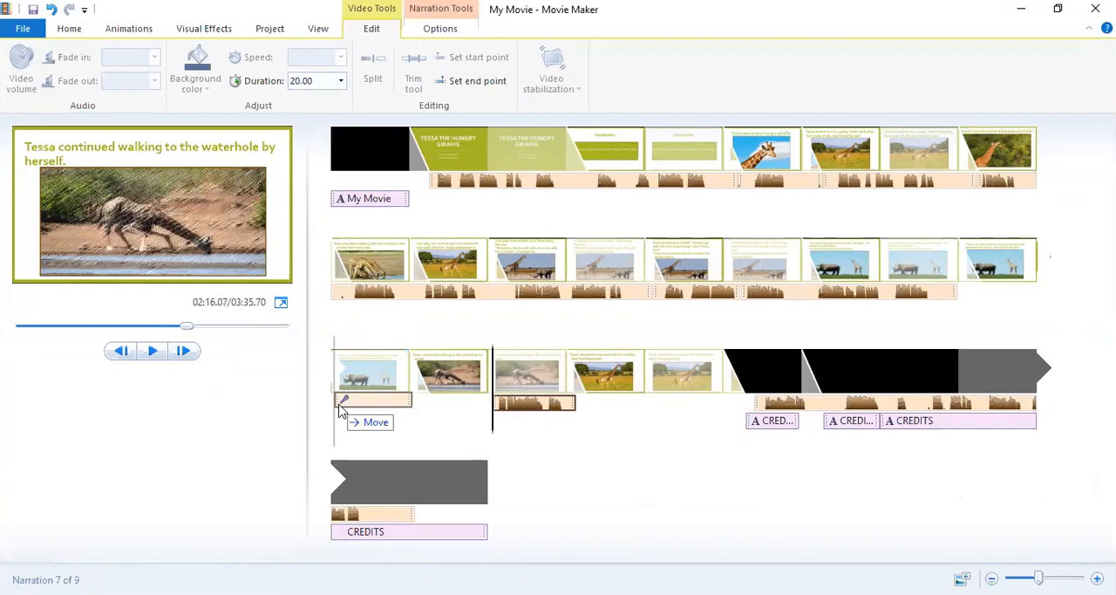
{"action": "left_click_drag", "start_coordinate": [340, 412], "coordinate": [343, 388]}
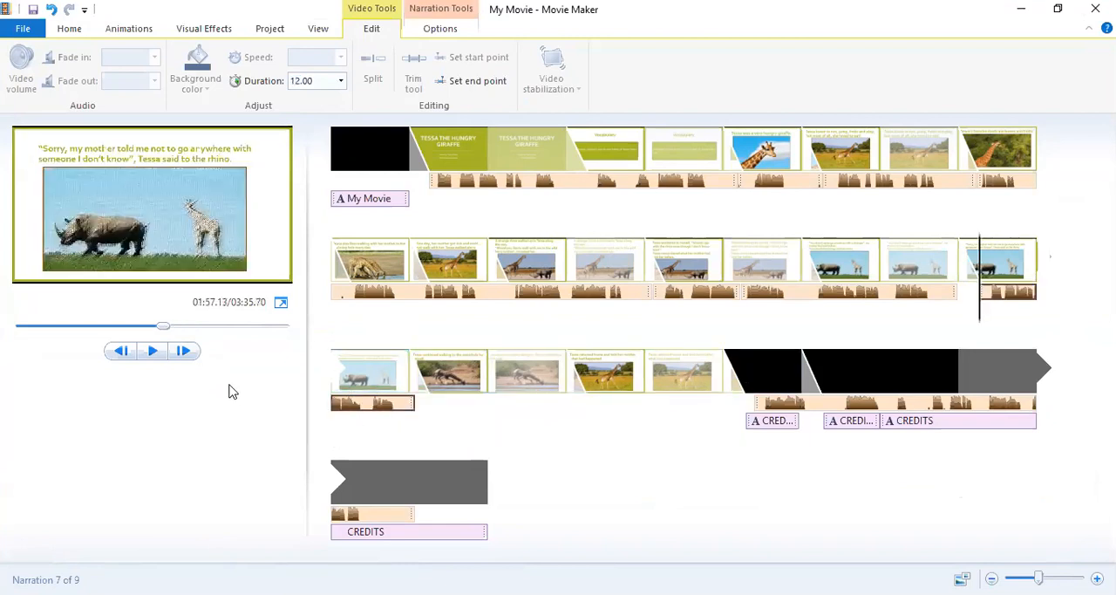
{"action": "left_click", "coordinate": [153, 351]}
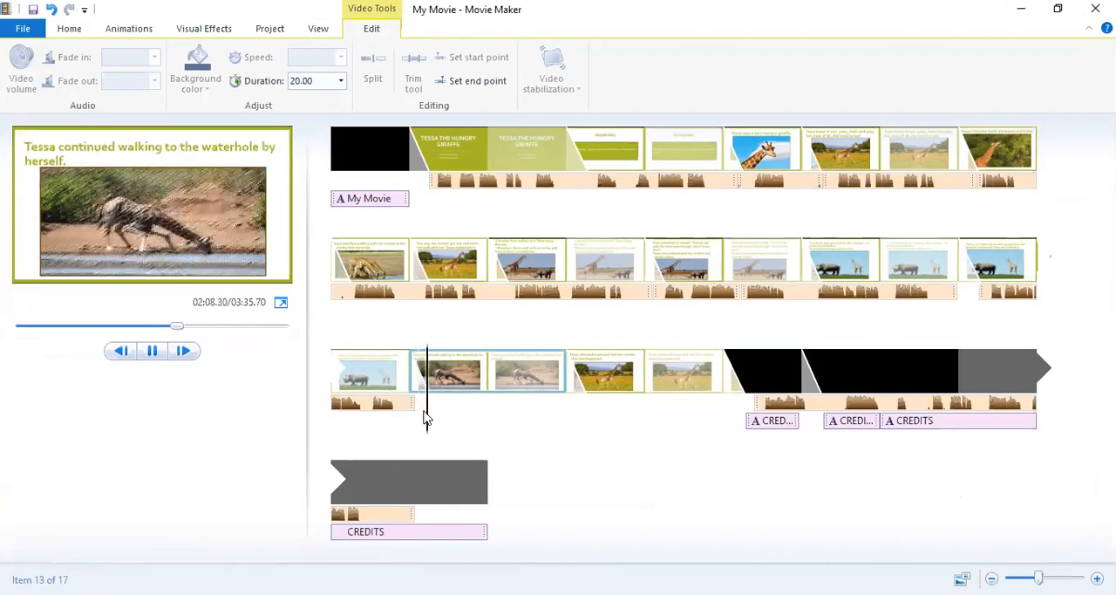
{"action": "left_click", "coordinate": [152, 351]}
Move the remaining long narration part from the credits to the waterhole slide, at about 128.3 s, and preview it.
{"action": "left_click", "coordinate": [756, 404]}
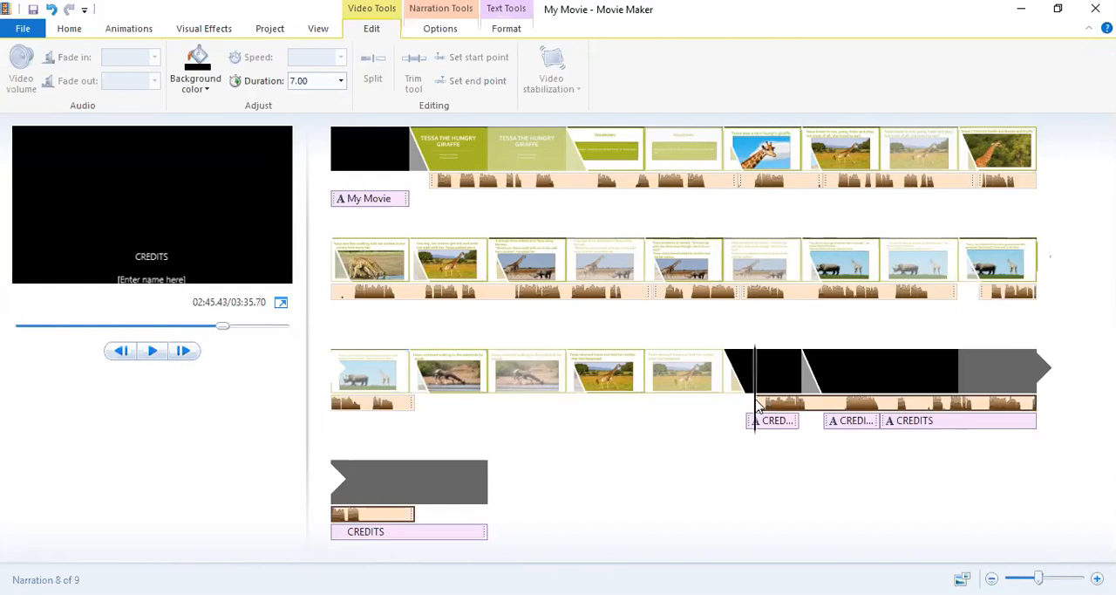
{"action": "left_click_drag", "start_coordinate": [756, 408], "coordinate": [441, 406]}
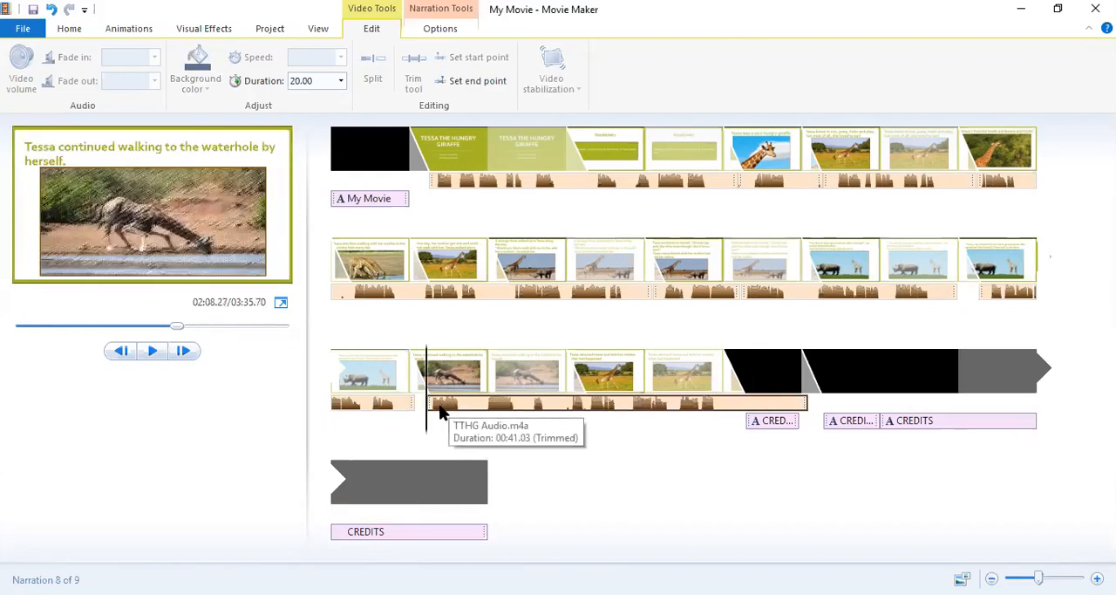
{"action": "left_click", "coordinate": [153, 350]}
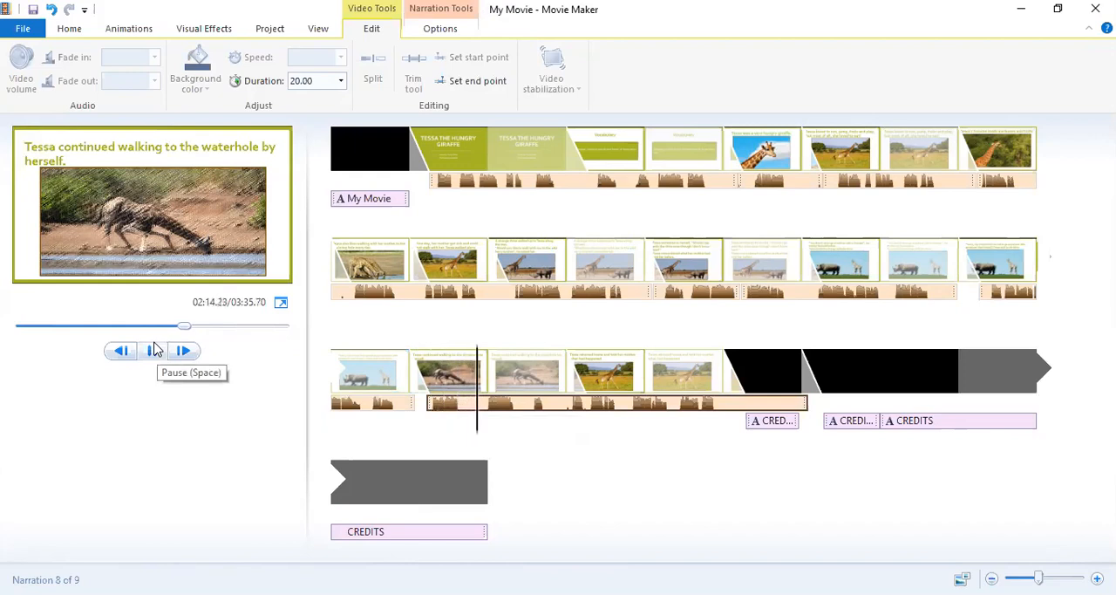
{"action": "left_click", "coordinate": [155, 351]}
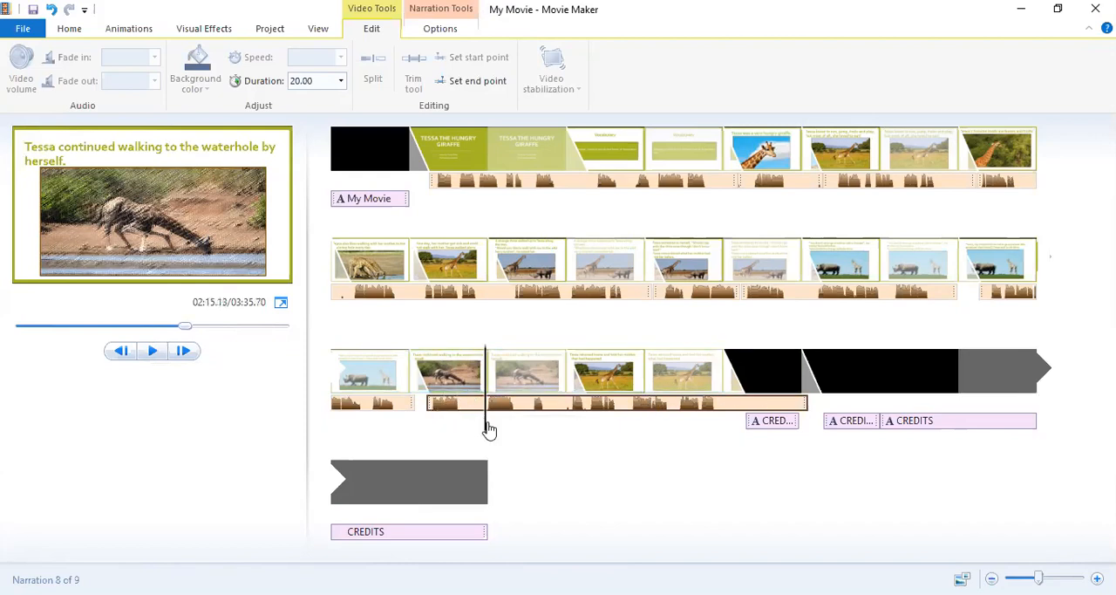
Replay the start of the waterhole slide's narration from about 128.4 s and return the playhead to its beginning.
{"action": "left_click_drag", "start_coordinate": [485, 429], "coordinate": [430, 436]}
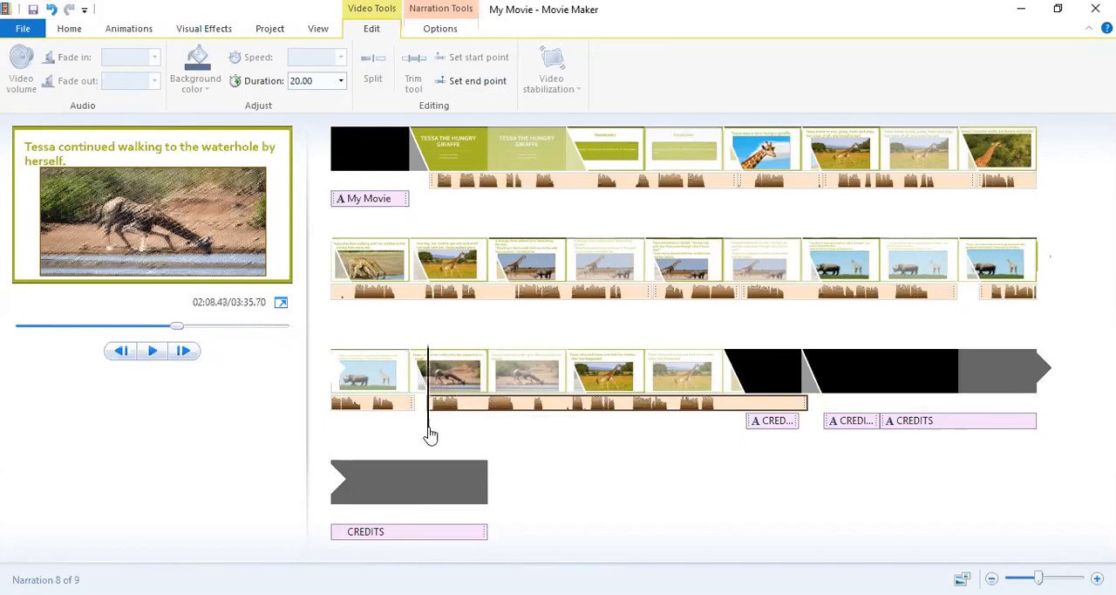
{"action": "left_click", "coordinate": [153, 351]}
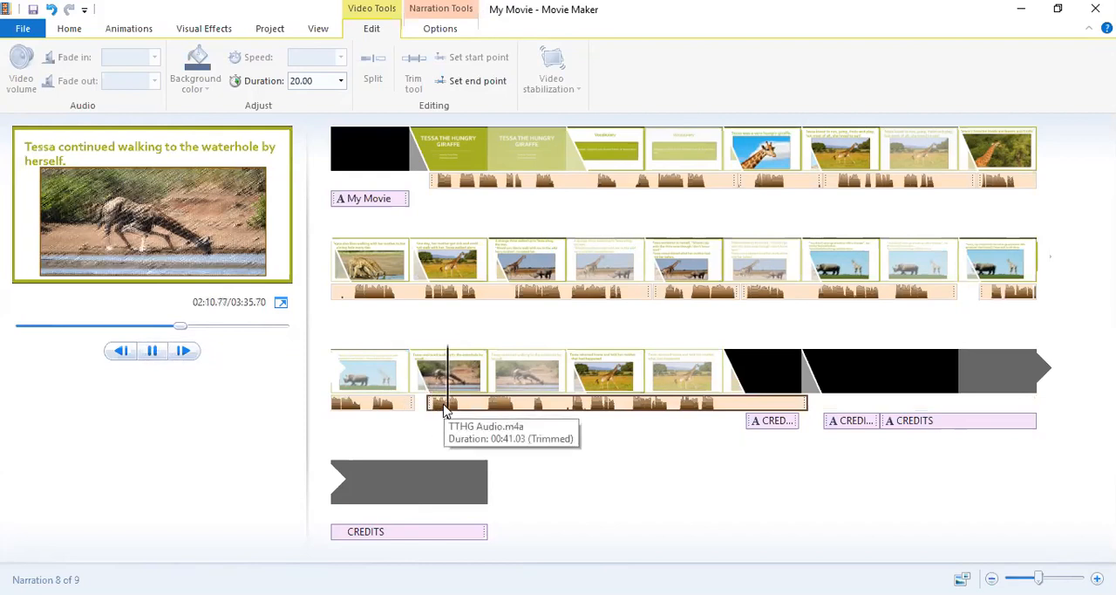
{"action": "left_click", "coordinate": [147, 351]}
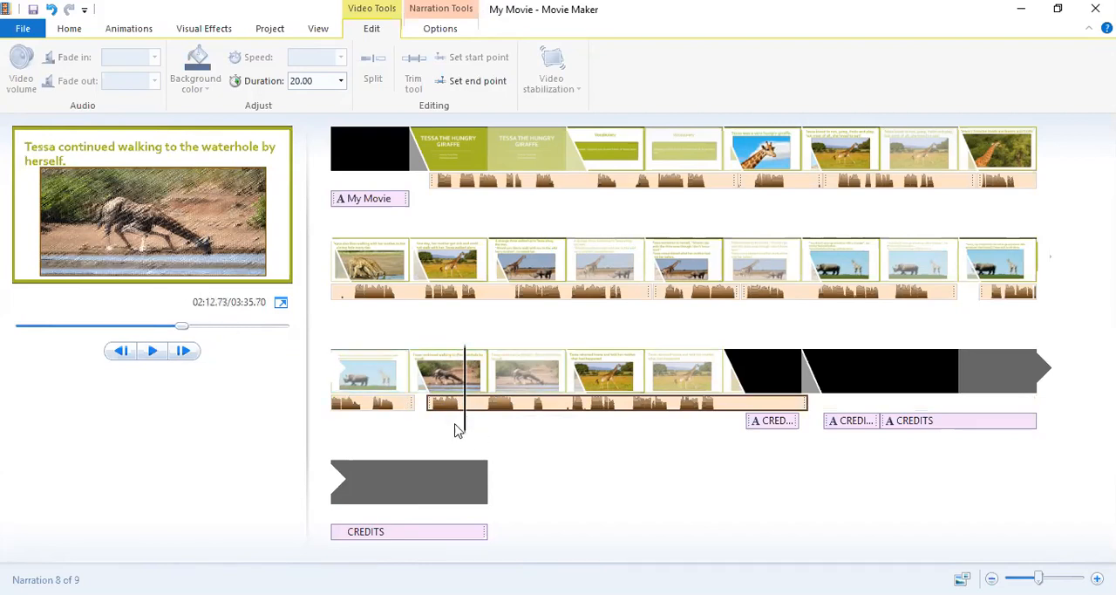
{"action": "left_click_drag", "start_coordinate": [465, 428], "coordinate": [428, 429]}
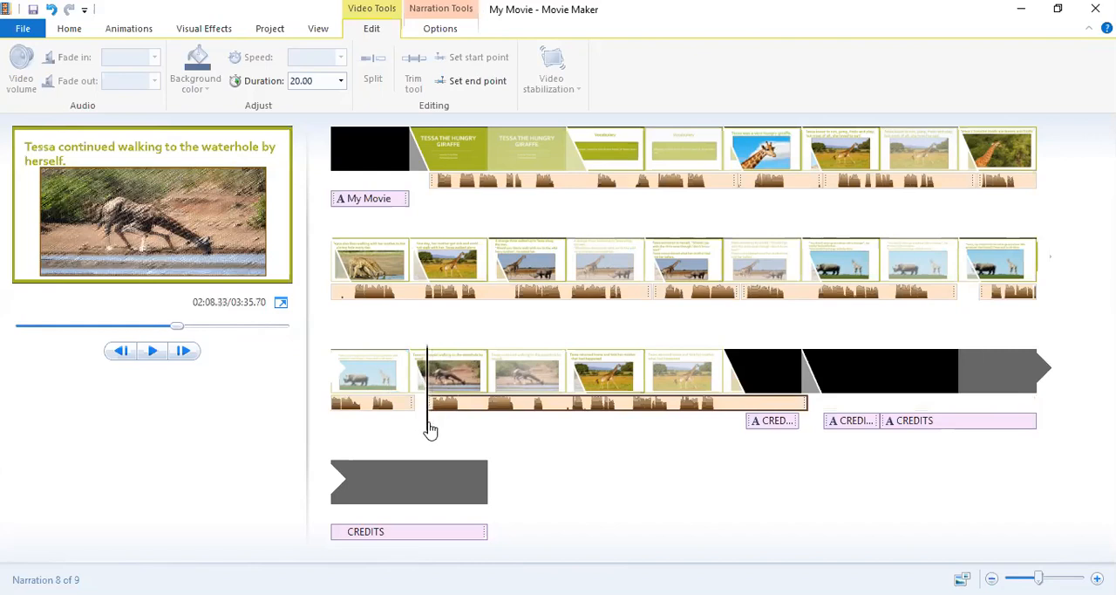
Preview the waterhole slide's narration, then with the narration moved aside set the slide's duration to 6.20 s.
{"action": "left_click", "coordinate": [156, 350]}
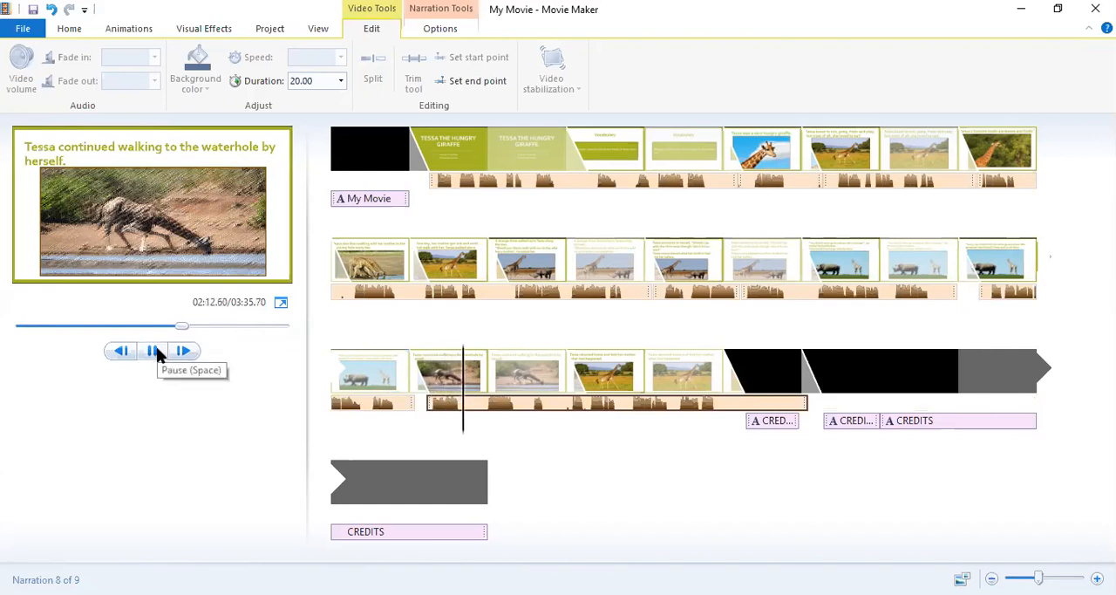
{"action": "left_click", "coordinate": [157, 351]}
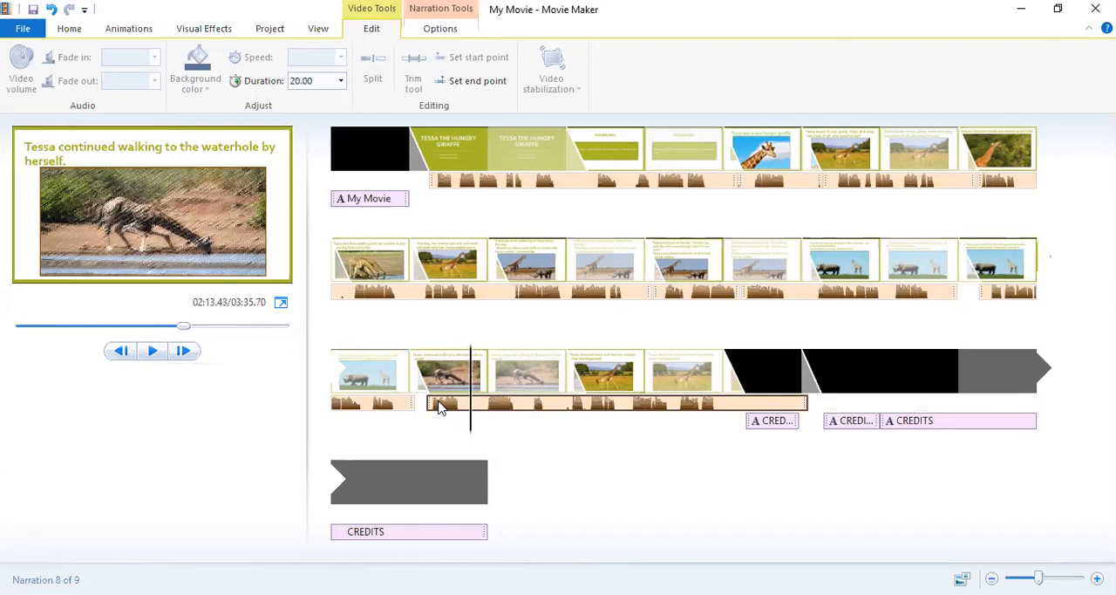
{"action": "left_click_drag", "start_coordinate": [441, 408], "coordinate": [627, 408]}
{"action": "left_click", "coordinate": [488, 374]}
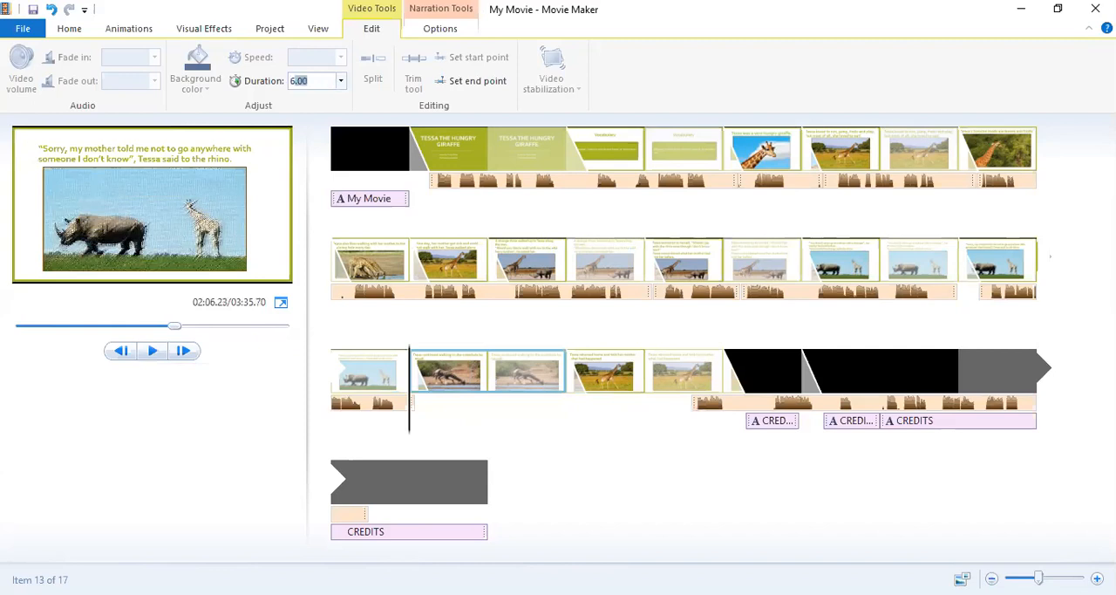
{"action": "key", "text": "Return"}
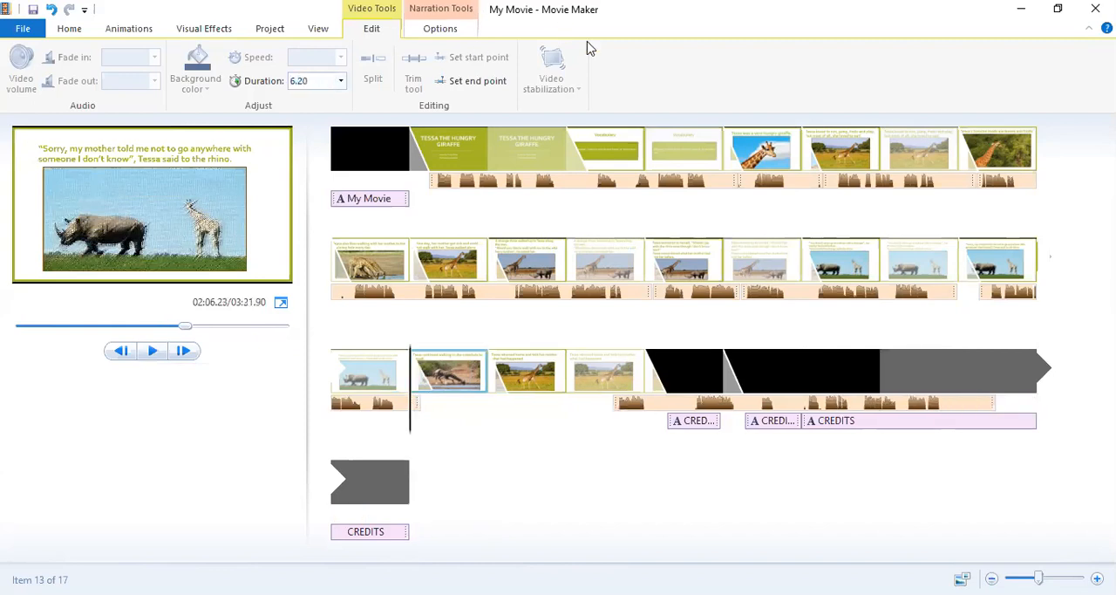
Move the long narration part back under the waterhole slide, to about 127.0 s.
{"action": "left_click", "coordinate": [628, 406]}
{"action": "left_click_drag", "start_coordinate": [628, 408], "coordinate": [438, 407]}
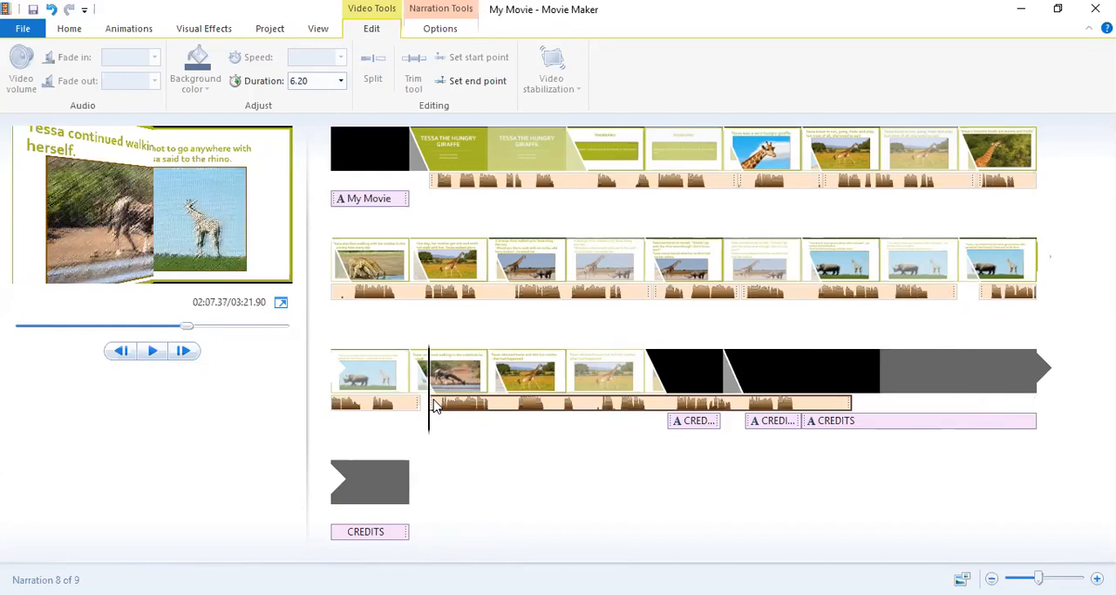
{"action": "left_click_drag", "start_coordinate": [435, 406], "coordinate": [428, 405]}
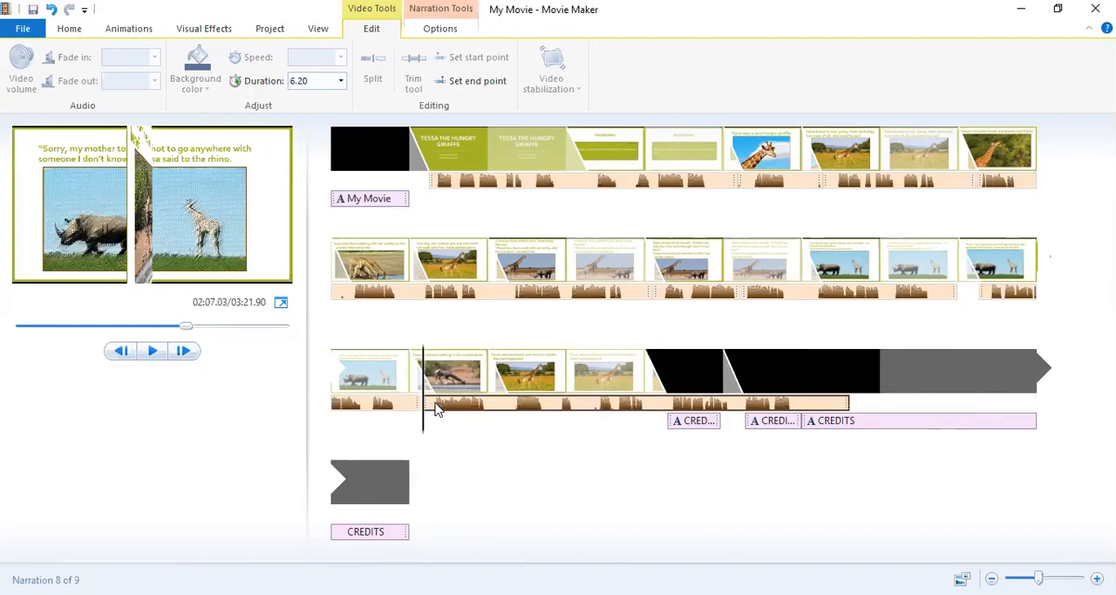
Set the waterhole slide's duration to 6.45 s and return the long narration part beneath it, at about 127.2 s.
{"action": "left_click_drag", "start_coordinate": [435, 404], "coordinate": [549, 403]}
{"action": "left_click", "coordinate": [461, 375]}
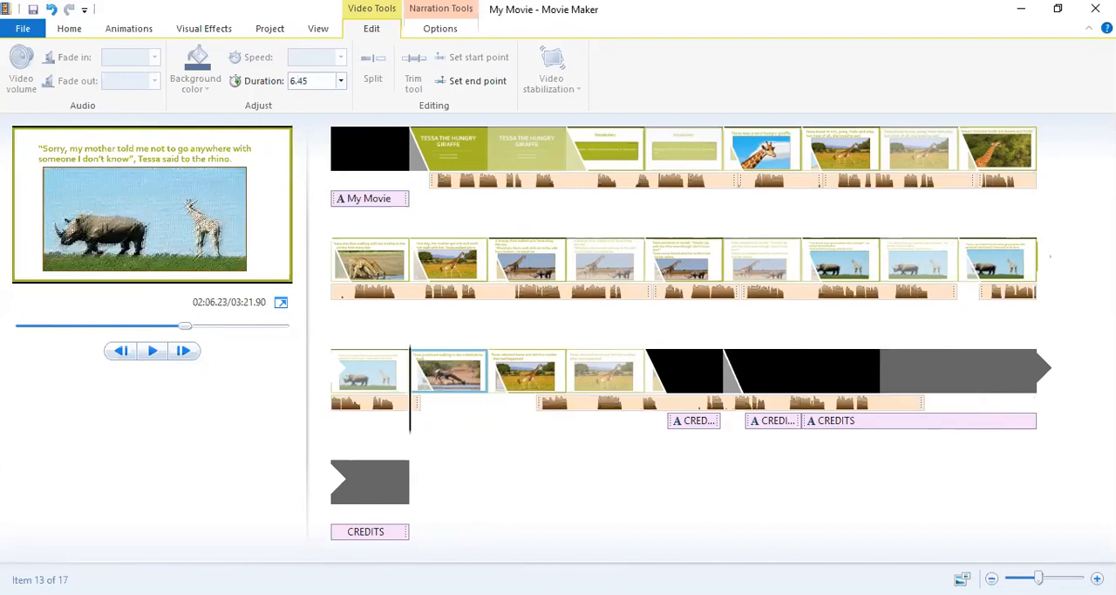
{"action": "left_click", "coordinate": [549, 405]}
{"action": "left_click_drag", "start_coordinate": [549, 406], "coordinate": [429, 416]}
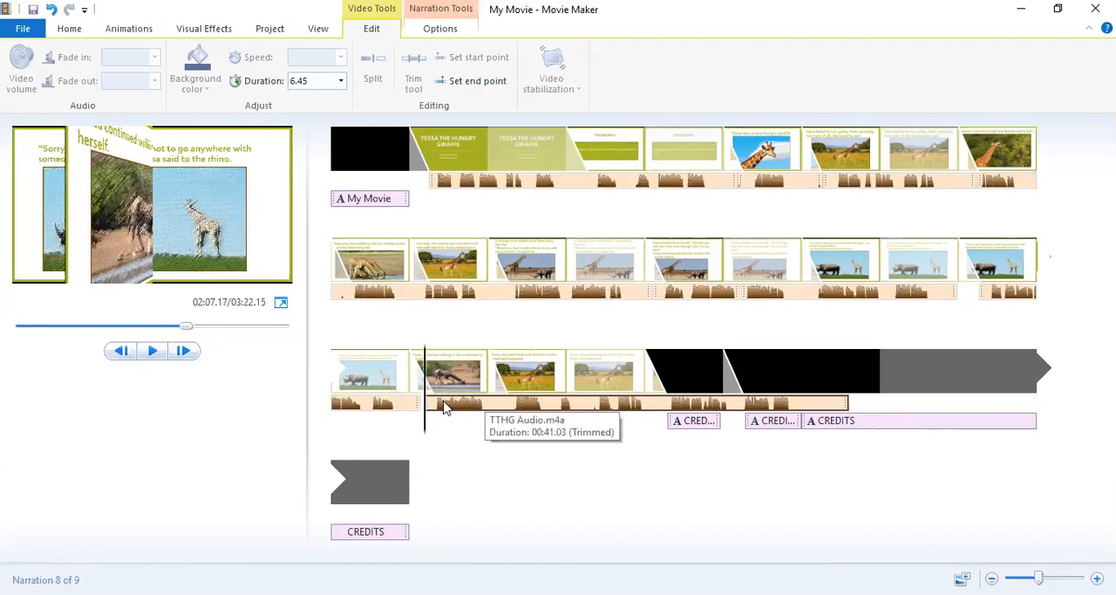
Move the long narration part out to the credits and set the waterhole slide's duration to 7.00 s.
{"action": "left_click_drag", "start_coordinate": [445, 407], "coordinate": [695, 408]}
{"action": "left_click", "coordinate": [458, 369]}
{"action": "left_click", "coordinate": [316, 80]}
{"action": "key", "text": "BackSpace"}
{"action": "type", "text": "7"}
{"action": "key", "text": "Return"}
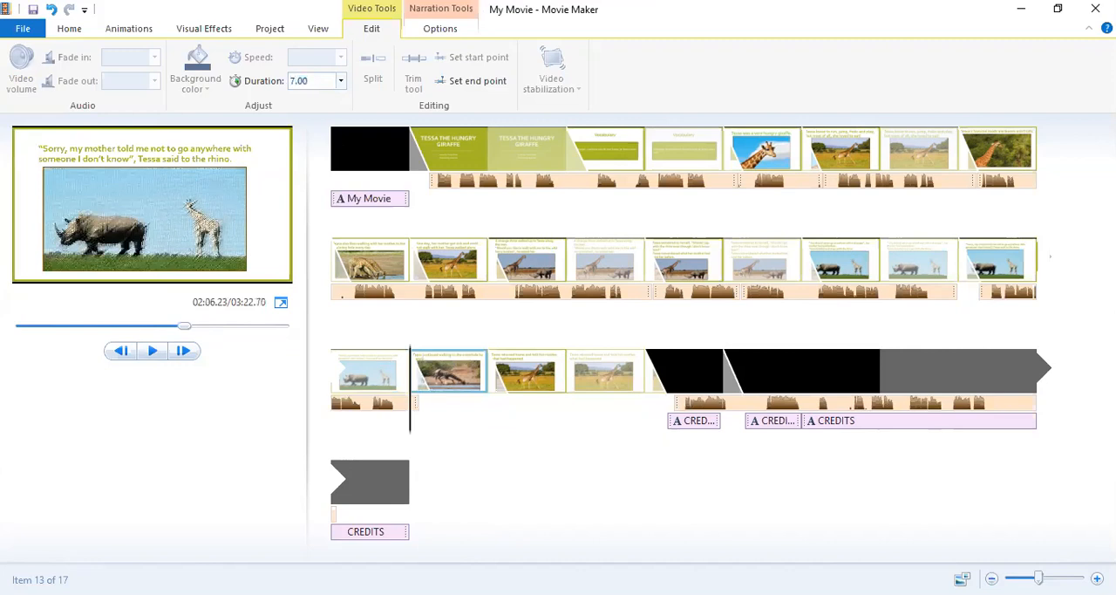
Move the long narration part back to the start of the waterhole slide, at about 127.0 s, and preview it to about 139.5 s.
{"action": "left_click", "coordinate": [715, 408]}
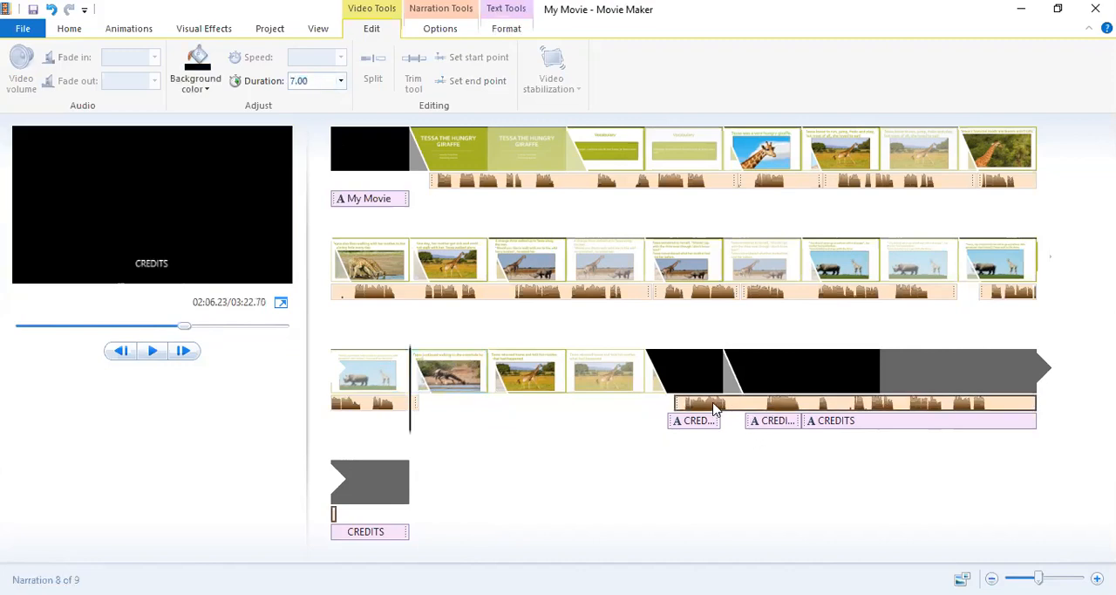
{"action": "left_click_drag", "start_coordinate": [715, 408], "coordinate": [685, 407]}
{"action": "left_click", "coordinate": [685, 407]}
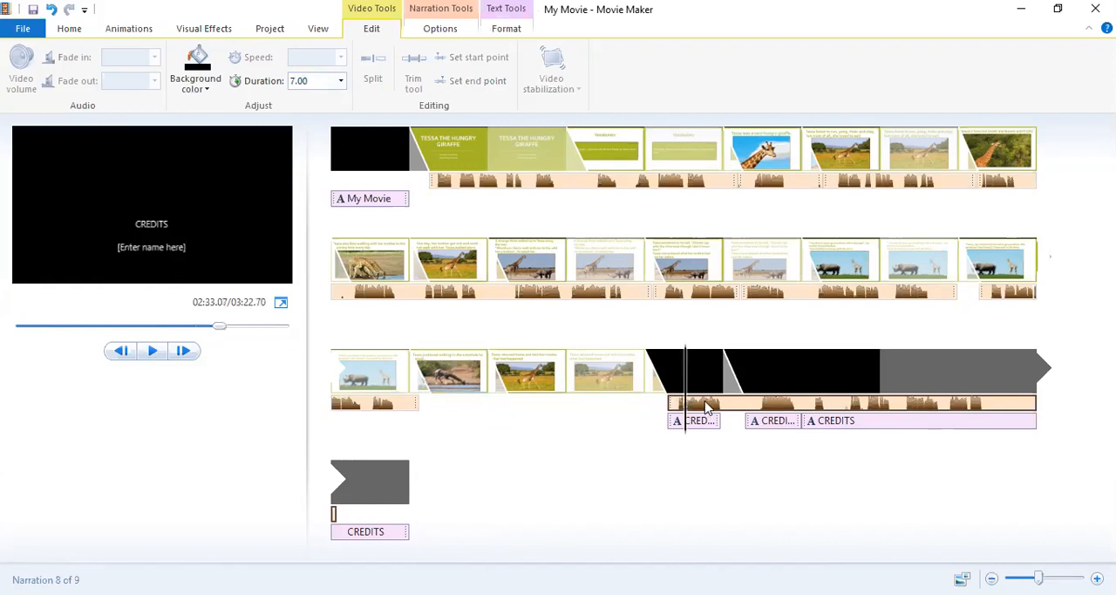
{"action": "left_click_drag", "start_coordinate": [708, 408], "coordinate": [445, 410]}
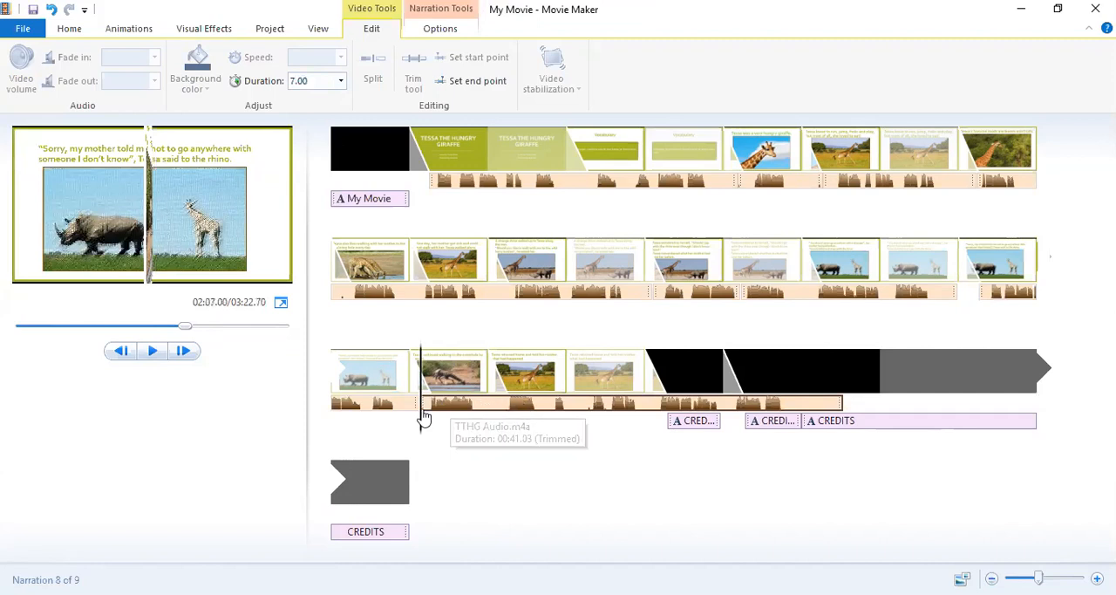
{"action": "left_click", "coordinate": [150, 352]}
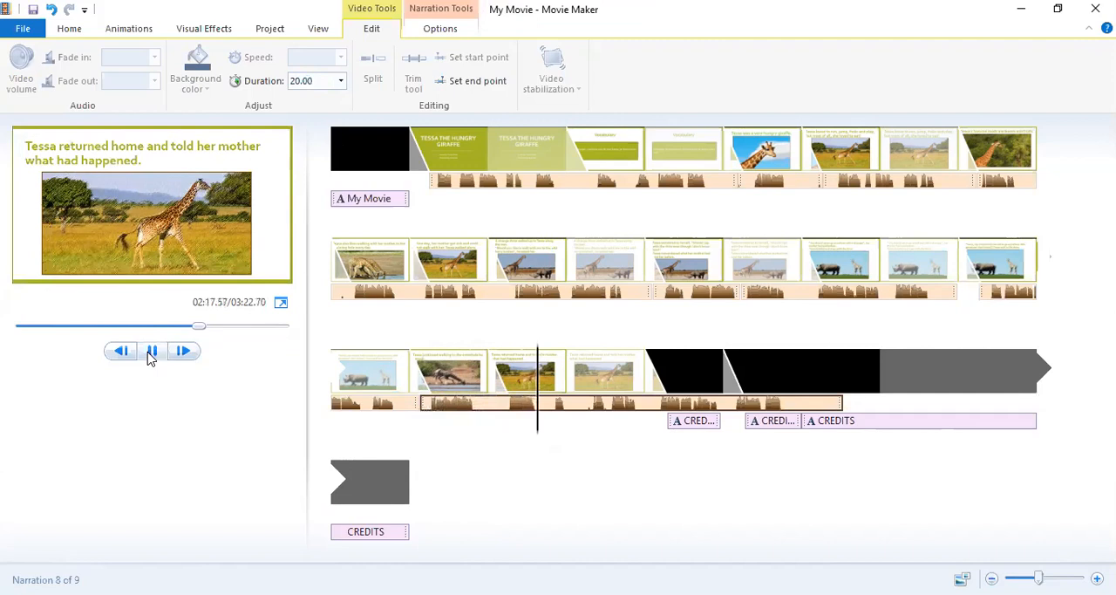
{"action": "left_click", "coordinate": [151, 353]}
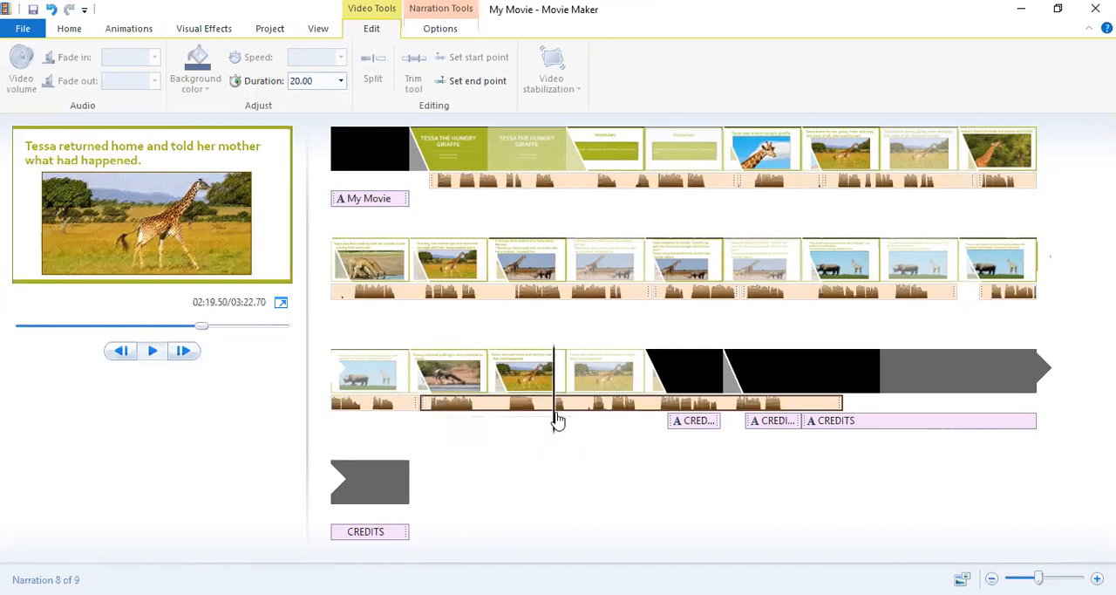
Split the narration at about 139.3 s and move the remaining part into the credits, to about 160.2 s.
{"action": "mouse_move", "coordinate": [553, 429]}
{"action": "left_mouse_down"}
{"action": "mouse_move", "coordinate": [508, 431]}
{"action": "mouse_move", "coordinate": [555, 438]}
{"action": "left_mouse_up"}
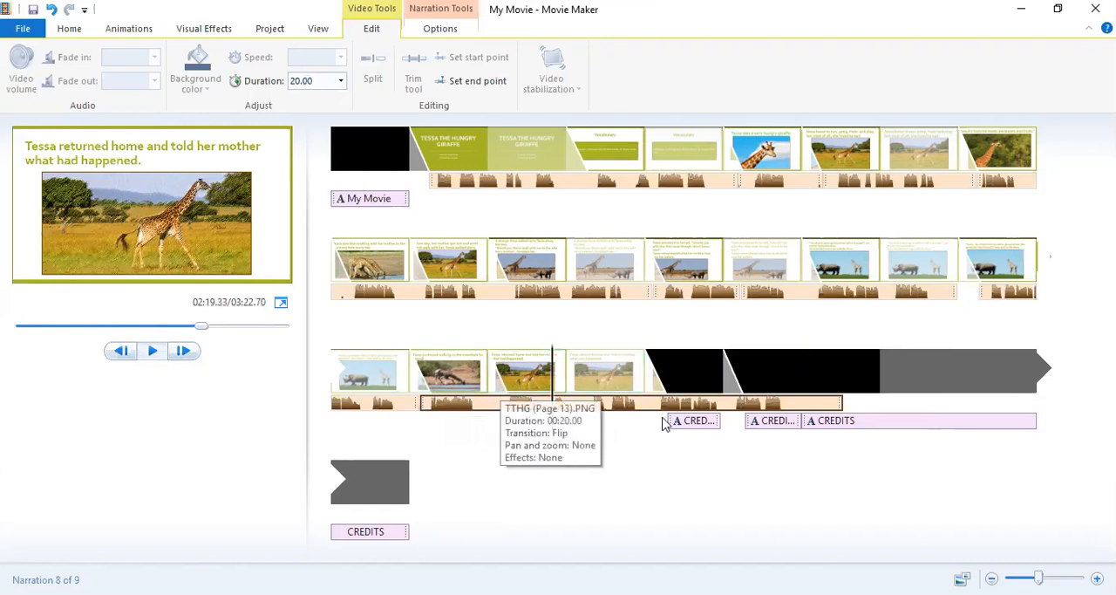
{"action": "left_click", "coordinate": [459, 33]}
{"action": "left_click", "coordinate": [196, 80]}
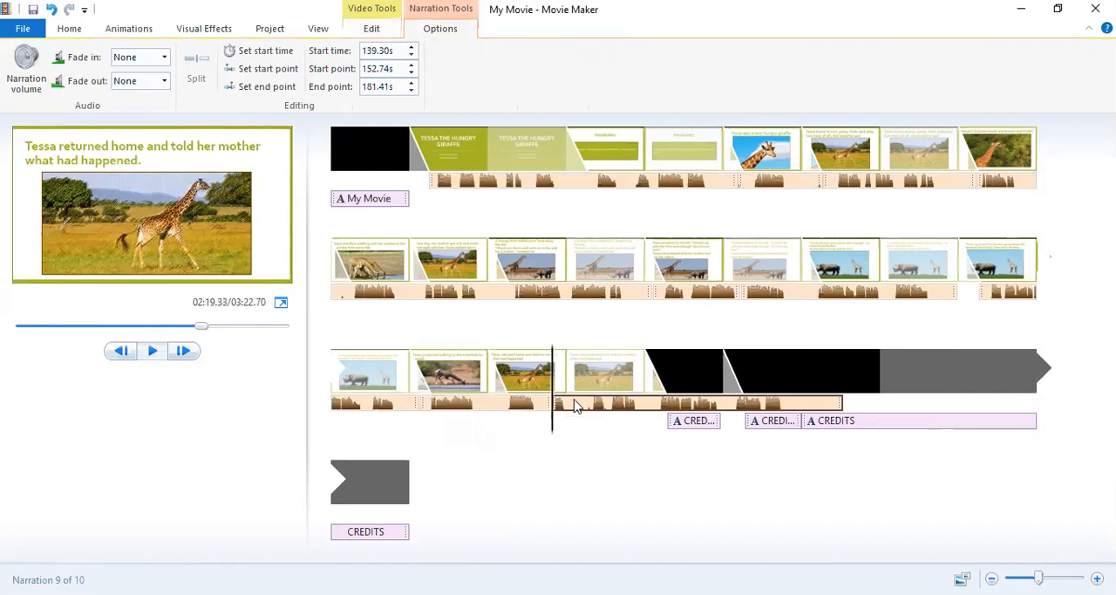
{"action": "left_click_drag", "start_coordinate": [576, 405], "coordinate": [778, 403]}
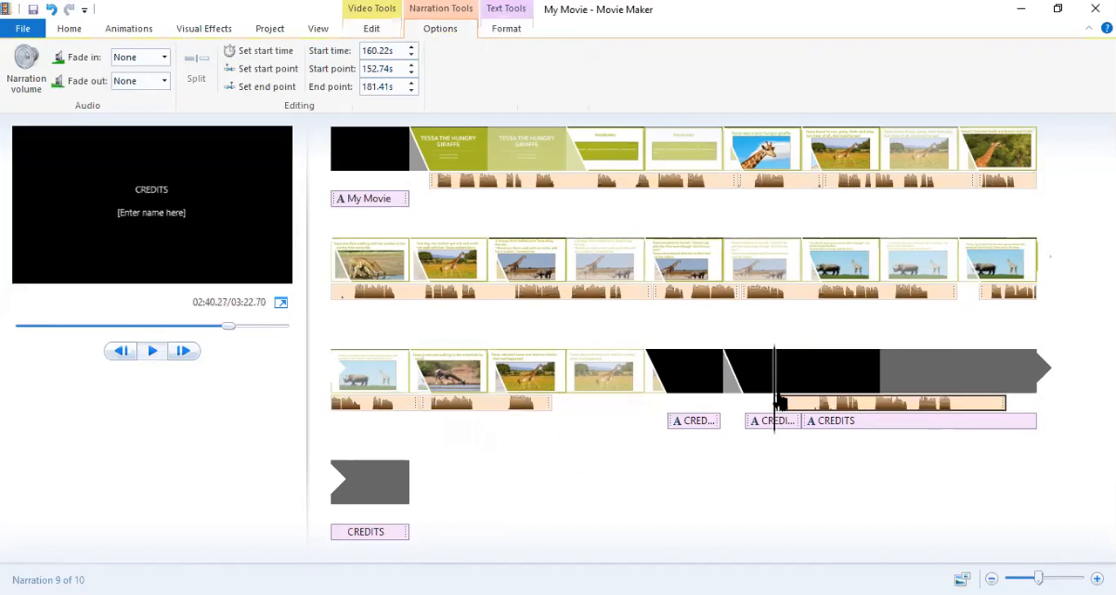
Move the waterhole narration part into the credits and set the "Tessa returned home" slide's duration to 10.00 s.
{"action": "left_click", "coordinate": [462, 407]}
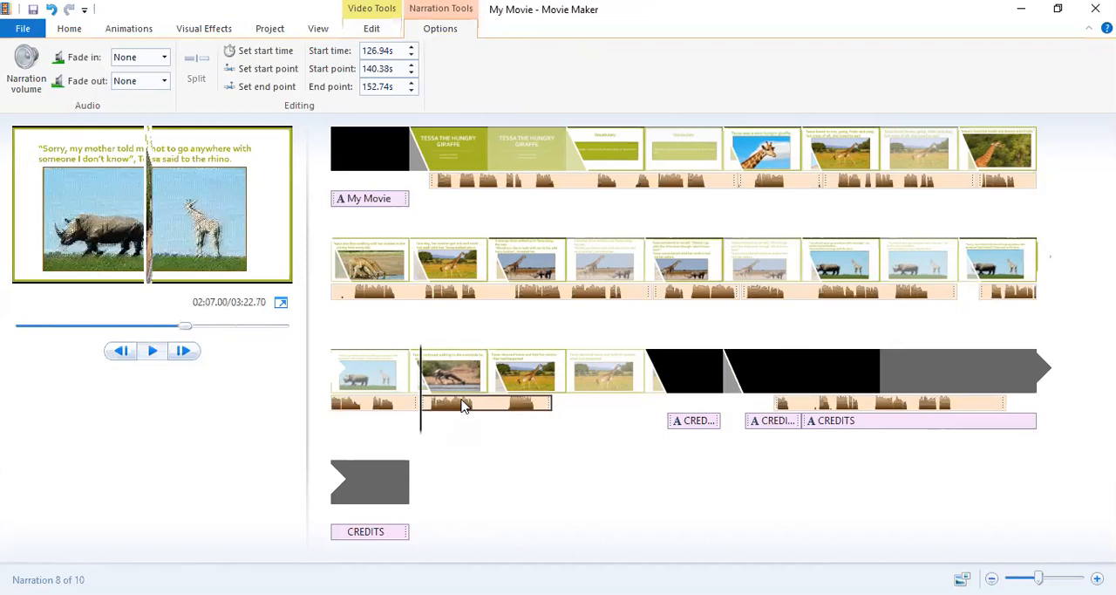
{"action": "left_click_drag", "start_coordinate": [462, 406], "coordinate": [835, 403]}
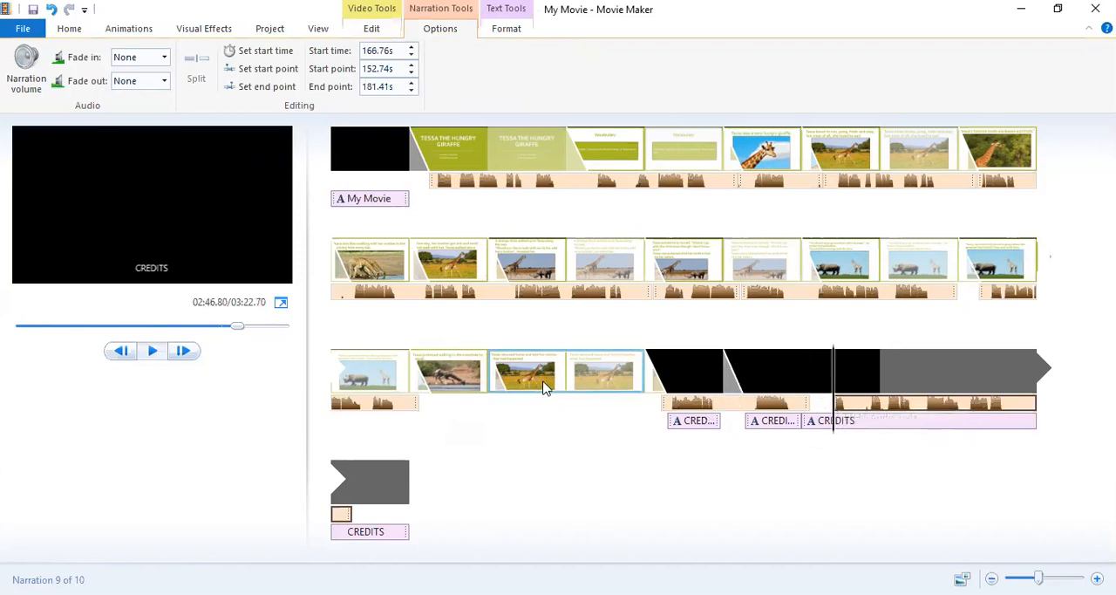
{"action": "left_click", "coordinate": [565, 382]}
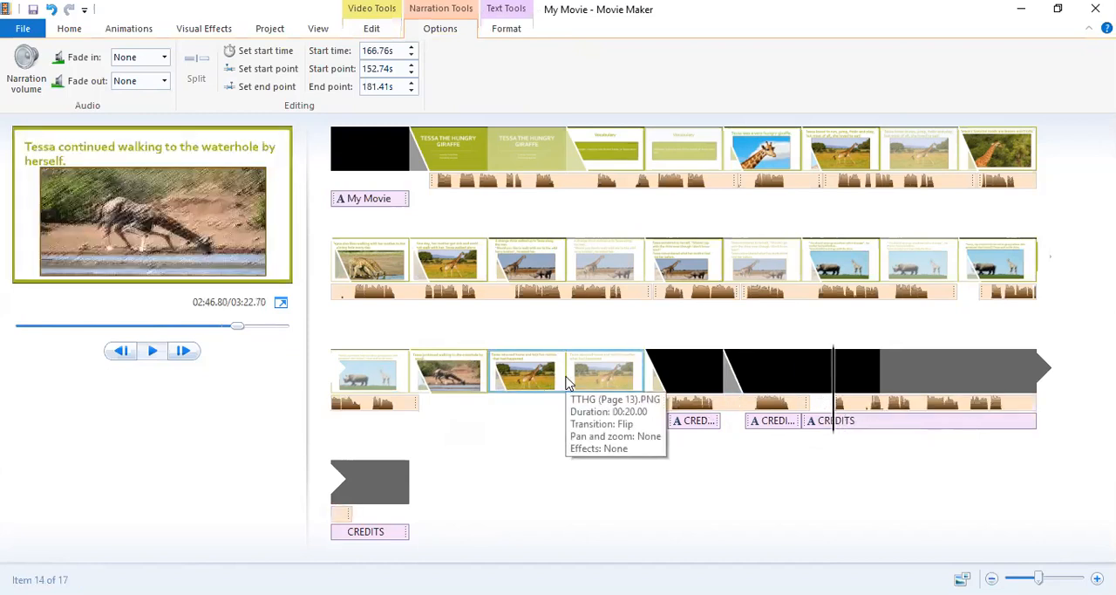
{"action": "left_click", "coordinate": [368, 29]}
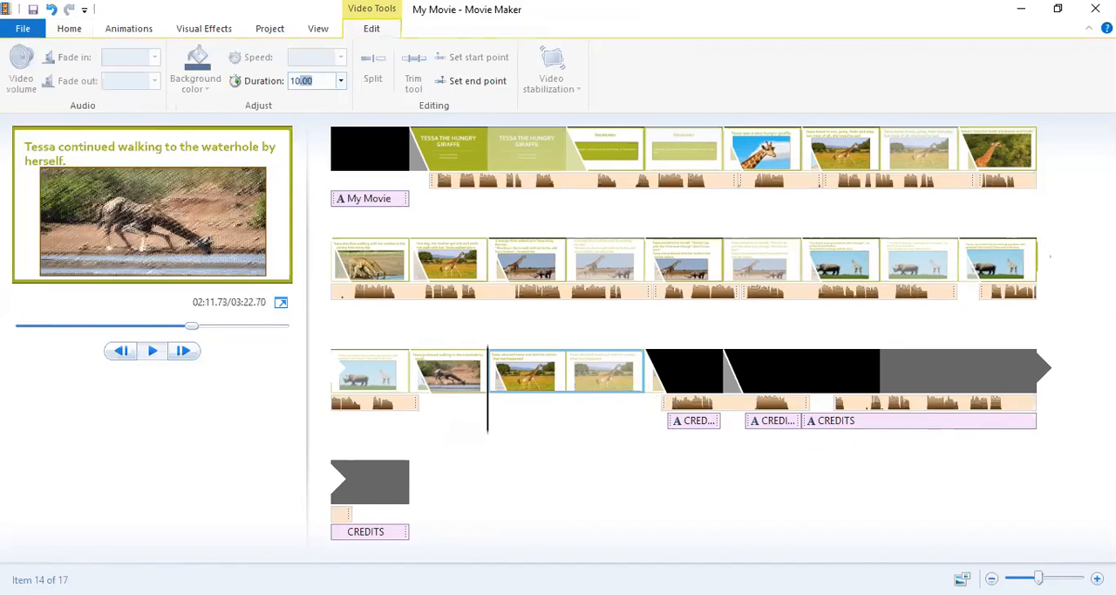
{"action": "key", "text": "Return"}
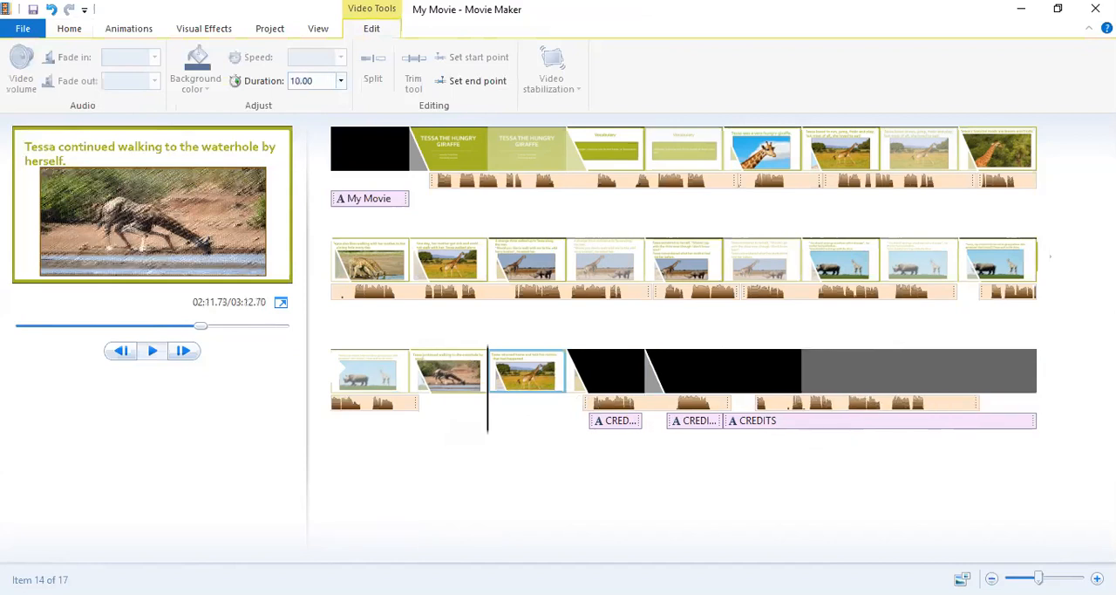
Move the shorter narration part back under the waterhole slide, to about 127.0 s, and preview the "Tessa returned home" slide from about 134.4 s.
{"action": "left_click", "coordinate": [608, 406]}
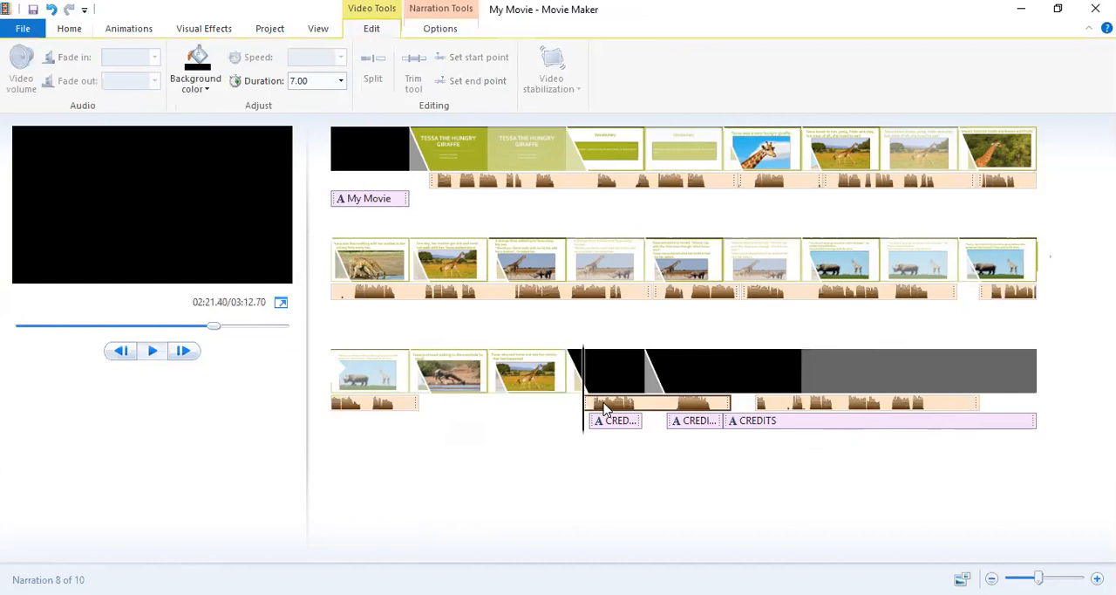
{"action": "left_click_drag", "start_coordinate": [607, 406], "coordinate": [425, 410]}
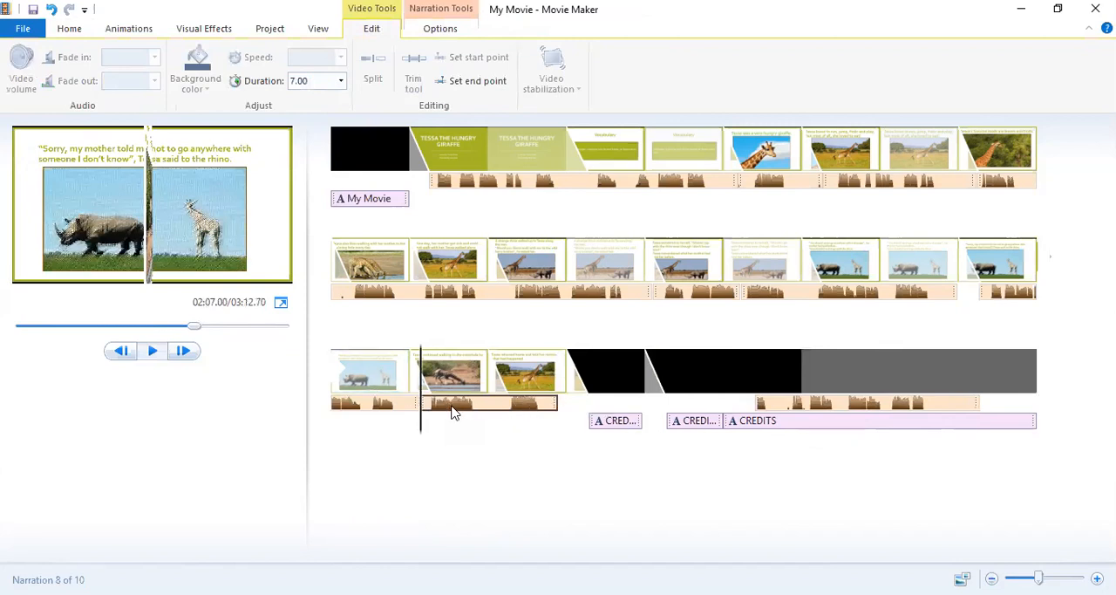
{"action": "left_click", "coordinate": [510, 428]}
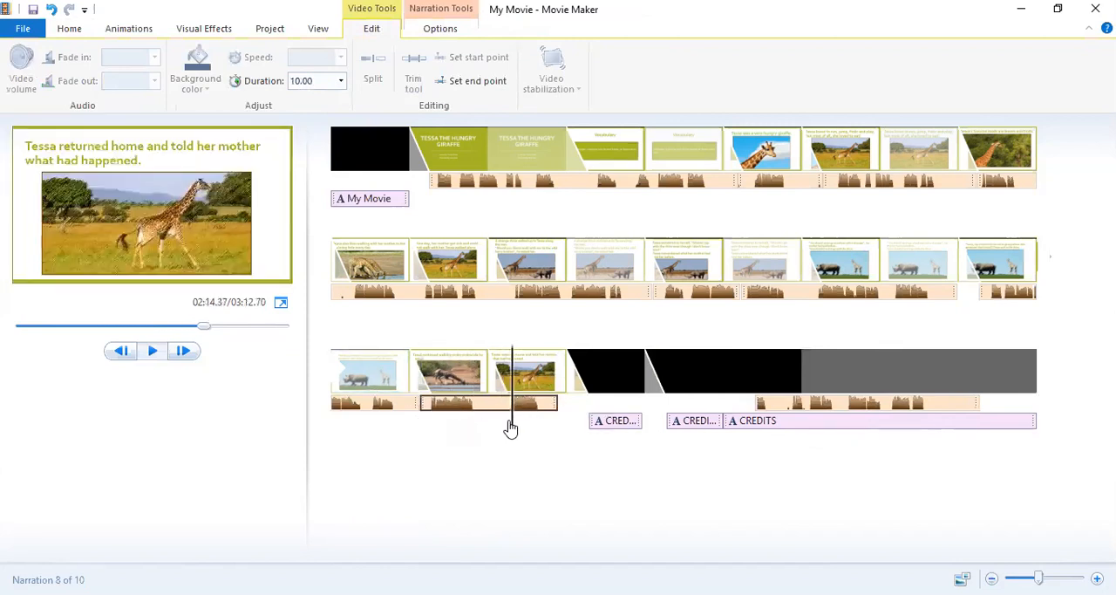
{"action": "left_click", "coordinate": [152, 350]}
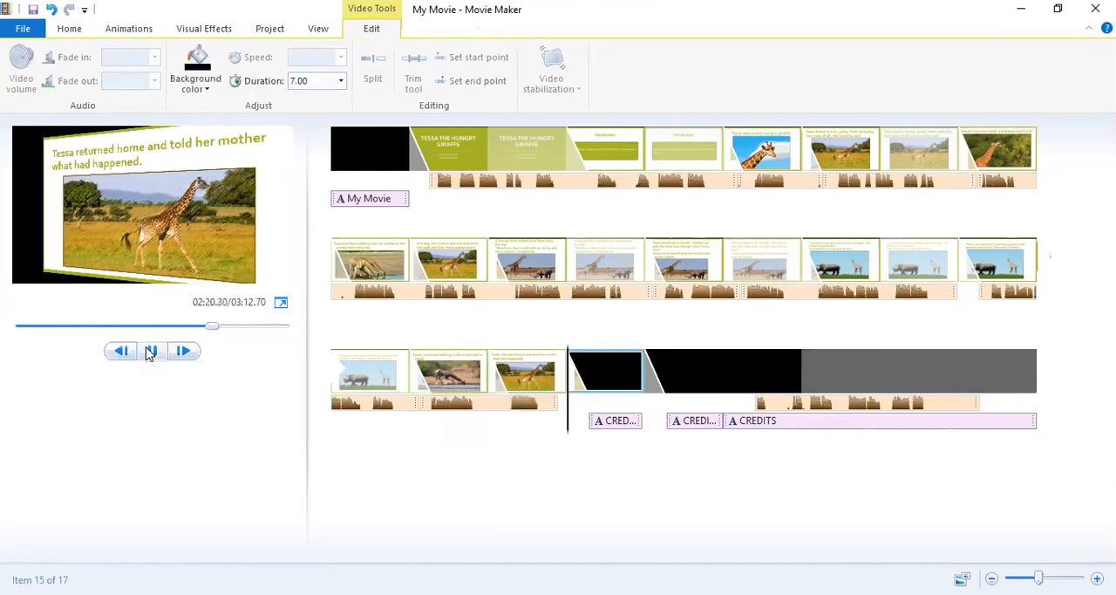
{"action": "left_click", "coordinate": [149, 350]}
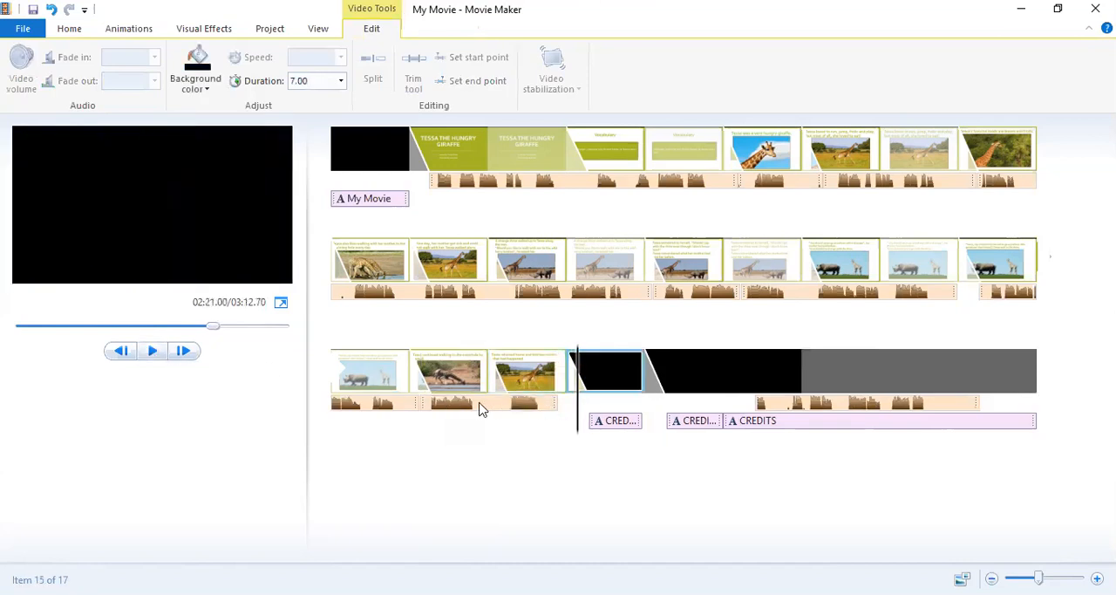
Move the shorter narration part from the waterhole slide to the credits, at about 143.1 s.
{"action": "left_click", "coordinate": [442, 410]}
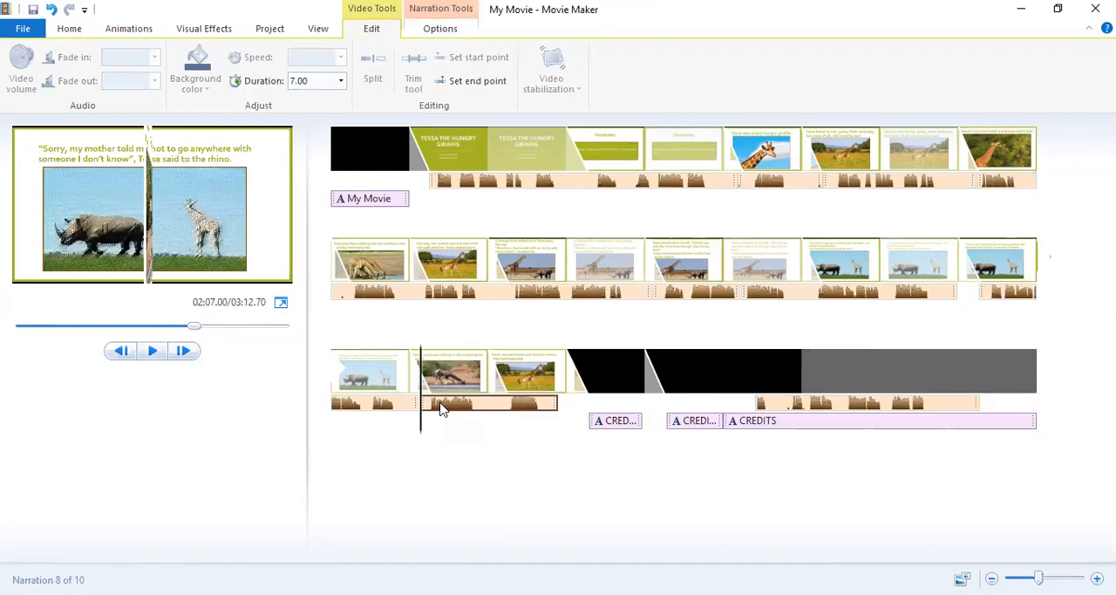
{"action": "left_click_drag", "start_coordinate": [442, 410], "coordinate": [629, 405]}
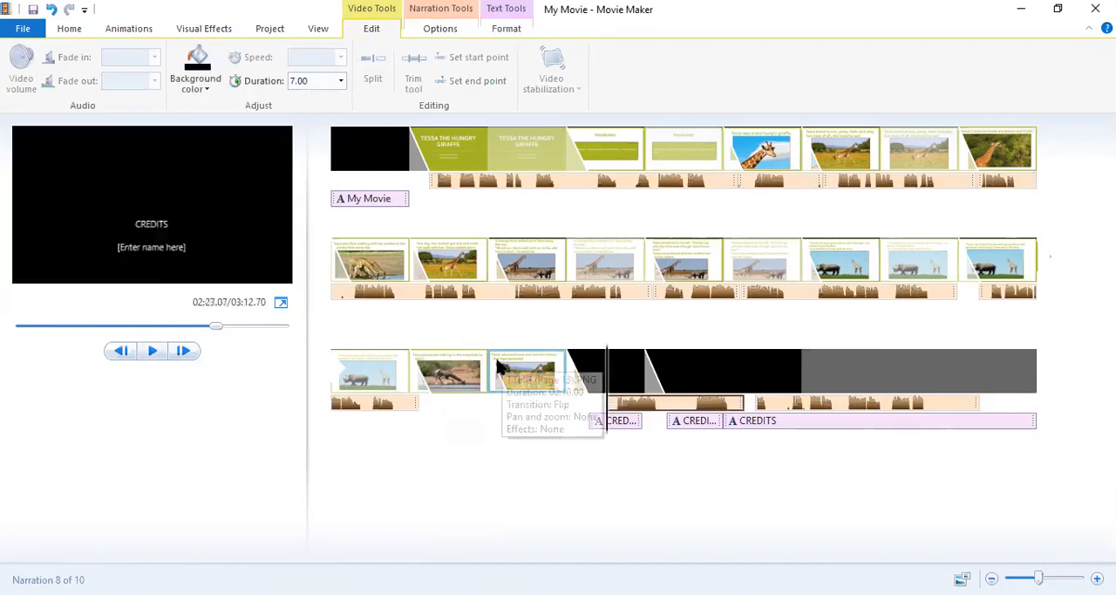
{"action": "key", "text": "ctrl+z"}
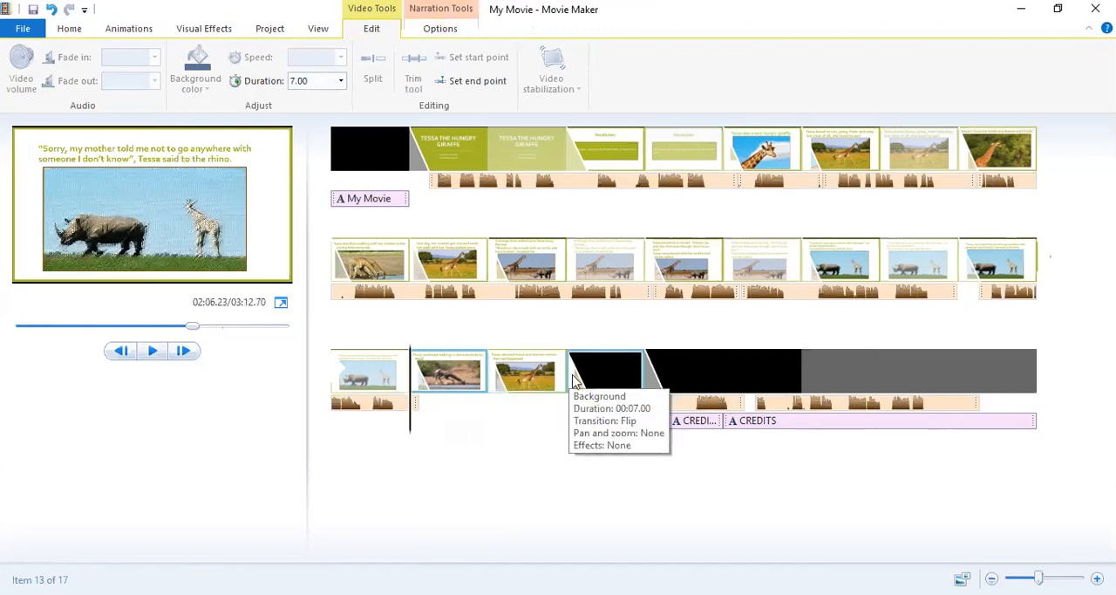
Place the playhead at the end of the "Tessa returned home" slide, about 140.3 s, and add the TTHG (Page 14) picture from the Children's Books folder.
{"action": "left_click_drag", "start_coordinate": [410, 430], "coordinate": [569, 412]}
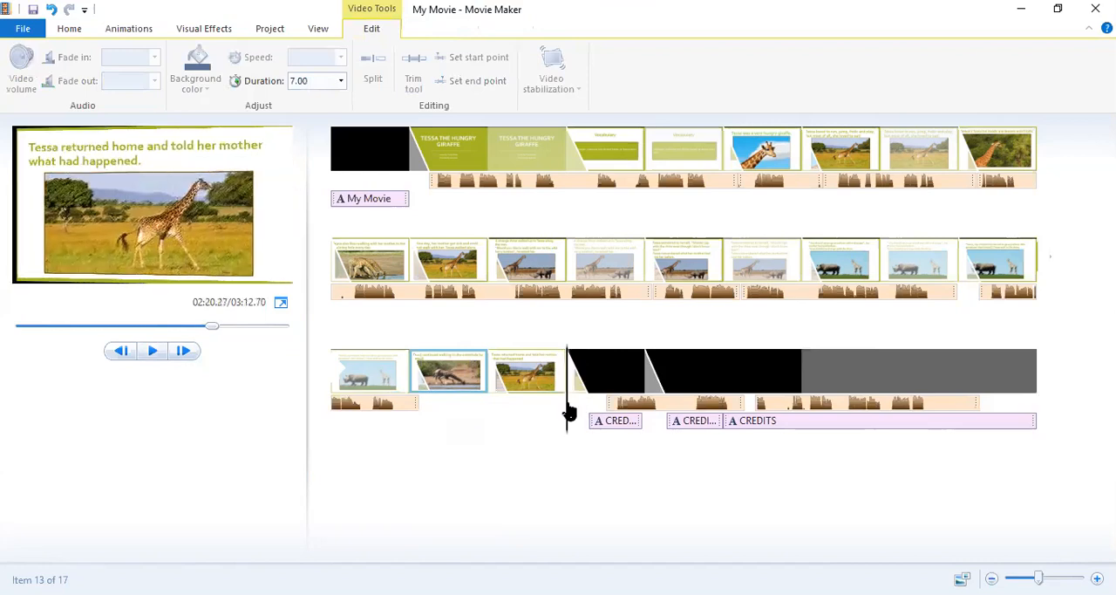
{"action": "left_click", "coordinate": [568, 412]}
{"action": "left_click", "coordinate": [54, 28]}
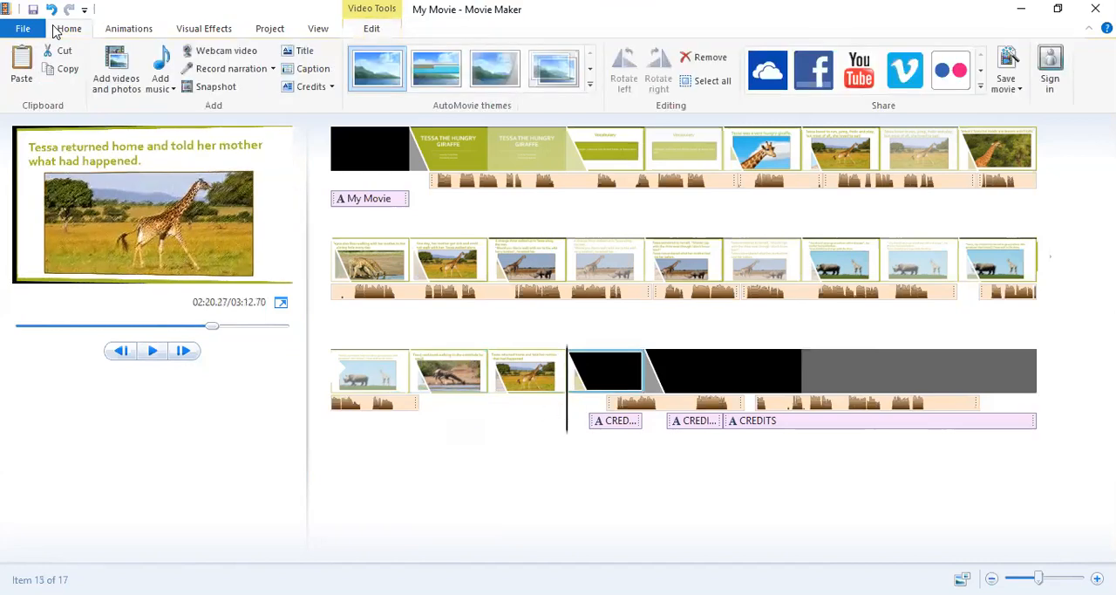
{"action": "left_click", "coordinate": [120, 83]}
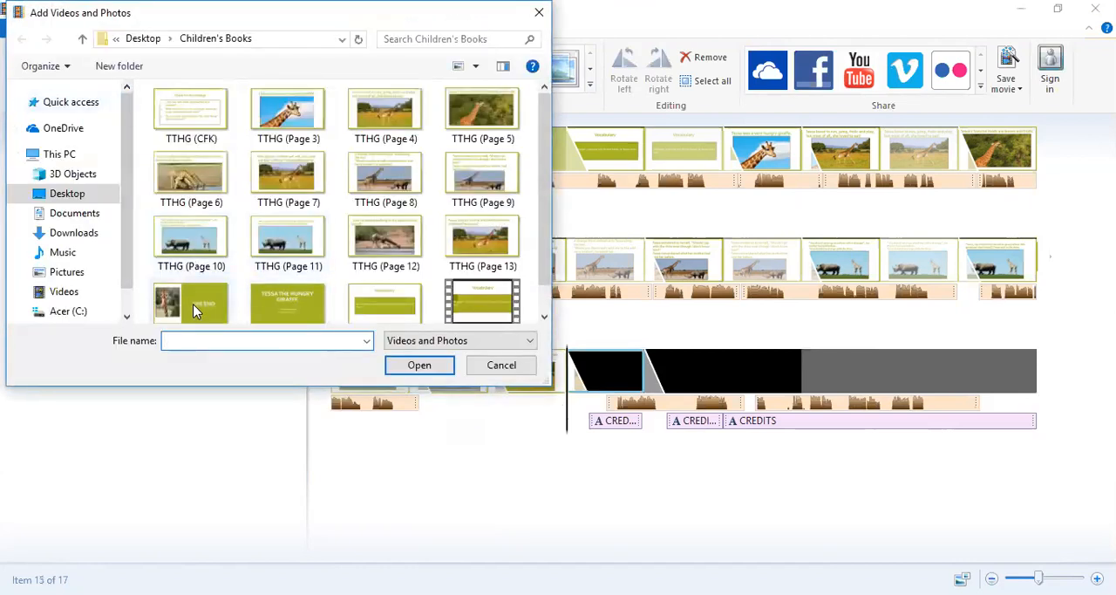
{"action": "left_click", "coordinate": [193, 304]}
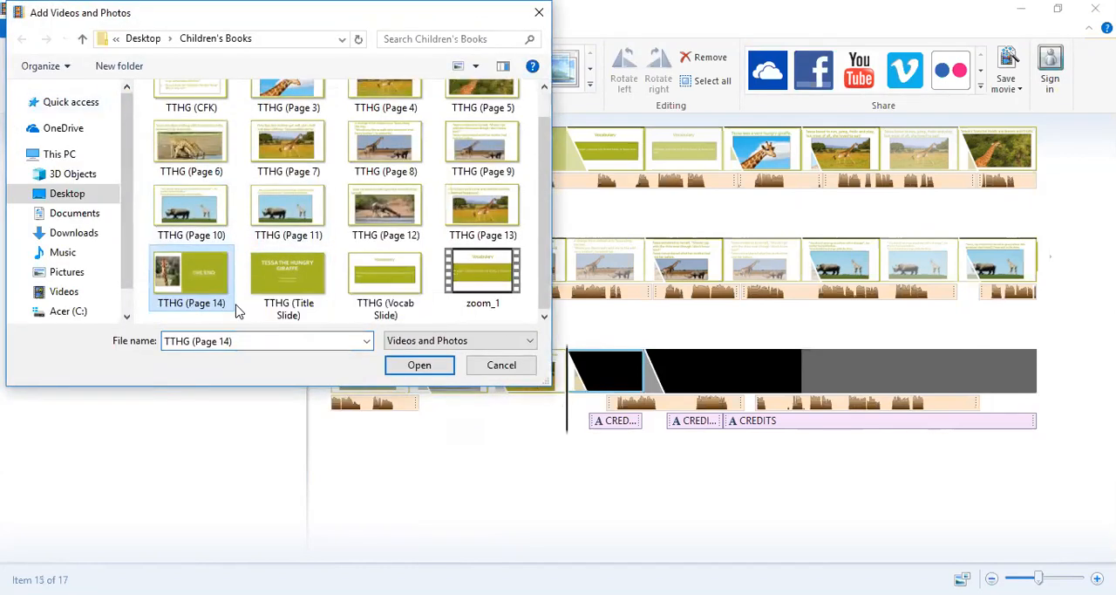
{"action": "left_click", "coordinate": [436, 370]}
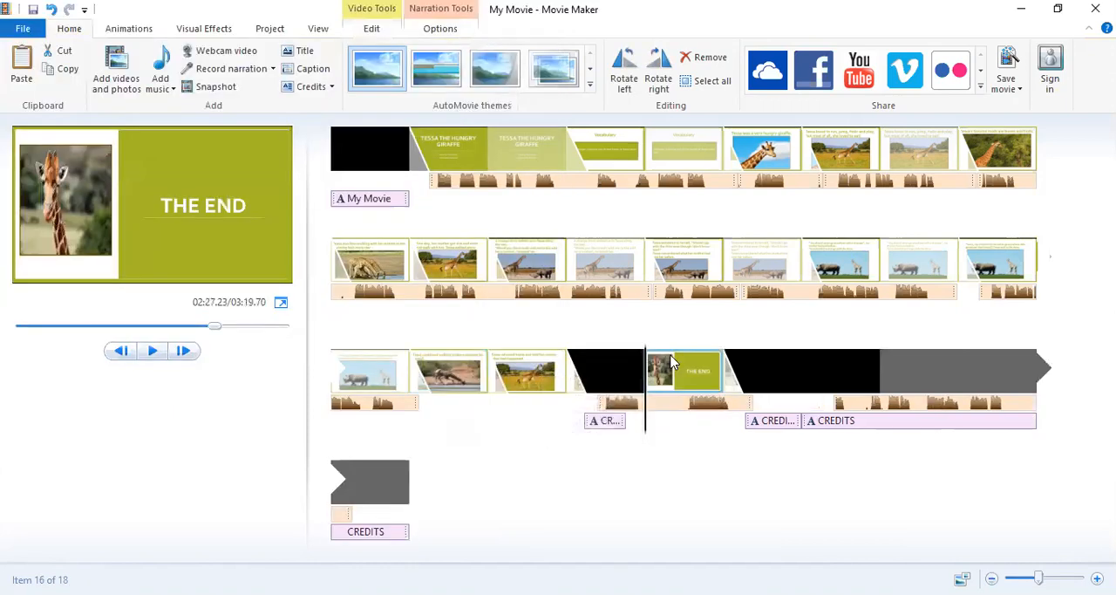
Move the THE END slide directly after the "Tessa returned home" slide and add the TTHG (CFK) picture behind it.
{"action": "left_click_drag", "start_coordinate": [671, 361], "coordinate": [598, 356]}
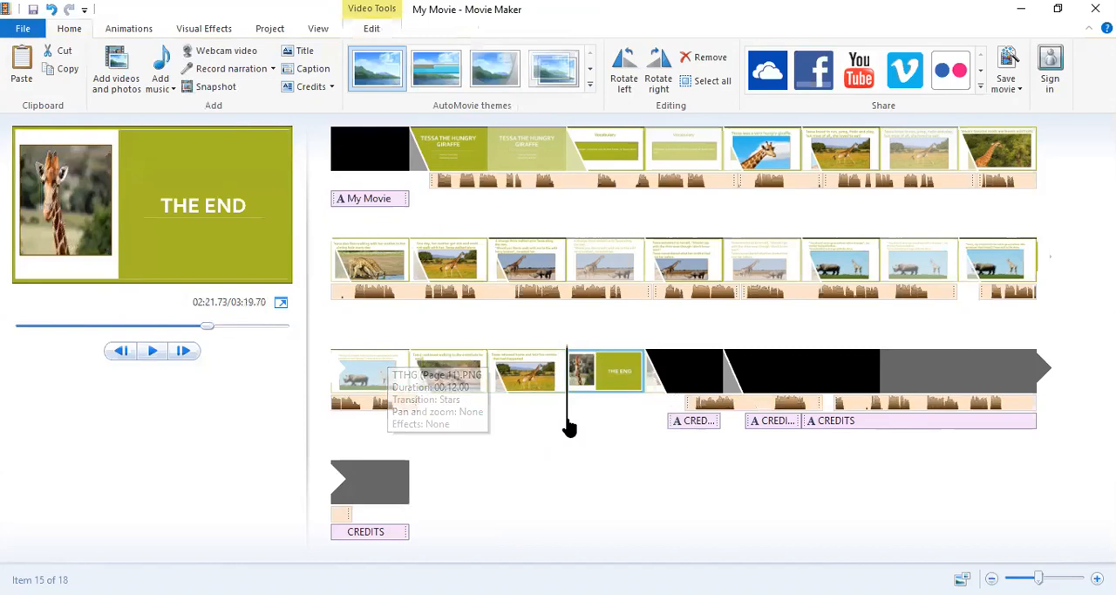
{"action": "left_click_drag", "start_coordinate": [568, 429], "coordinate": [646, 428]}
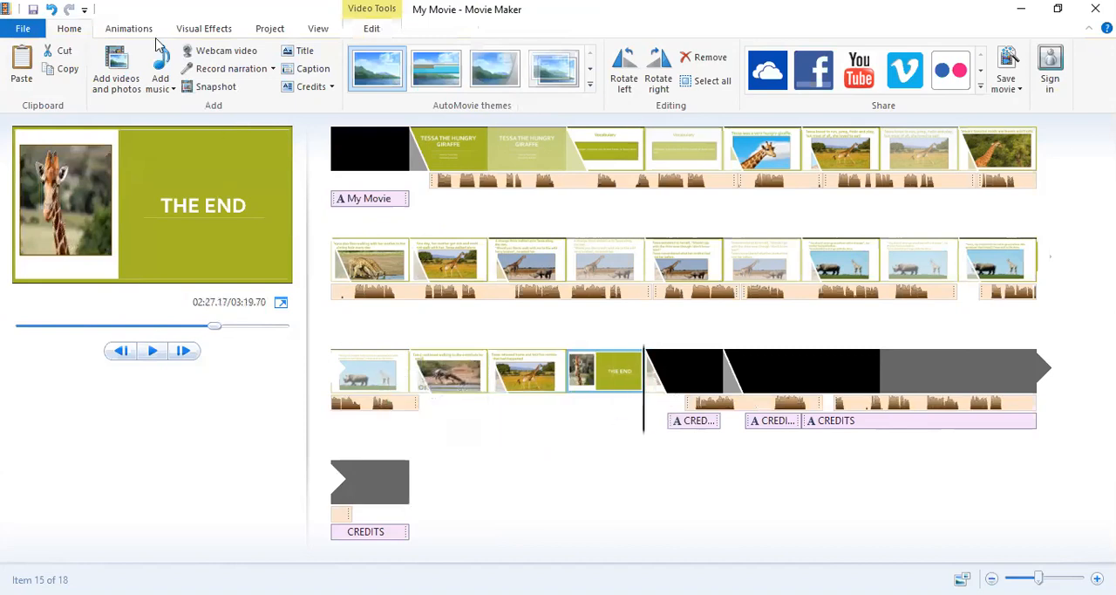
{"action": "left_click", "coordinate": [117, 78]}
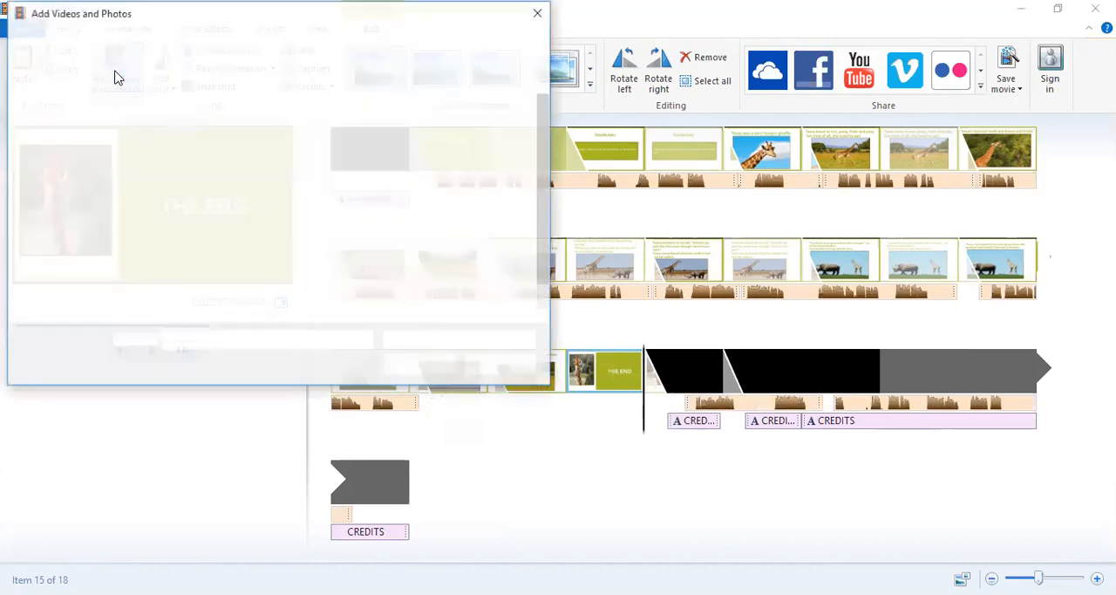
{"action": "scroll", "coordinate": [409, 244], "scroll_direction": "down", "scroll_amount": 2}
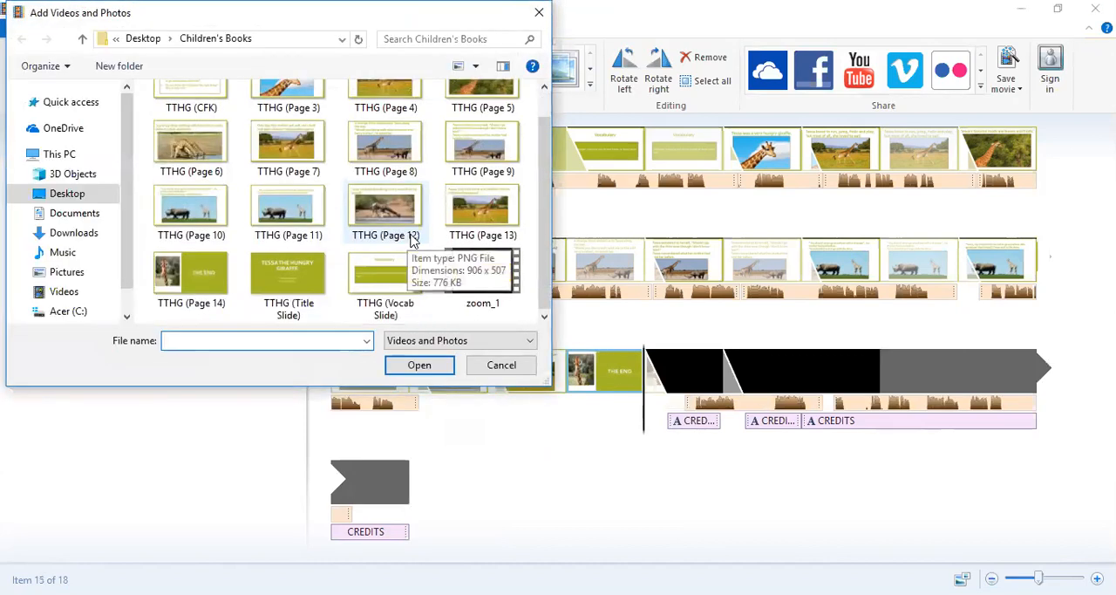
{"action": "scroll", "coordinate": [409, 244], "scroll_direction": "up", "scroll_amount": 2}
{"action": "left_click", "coordinate": [170, 146]}
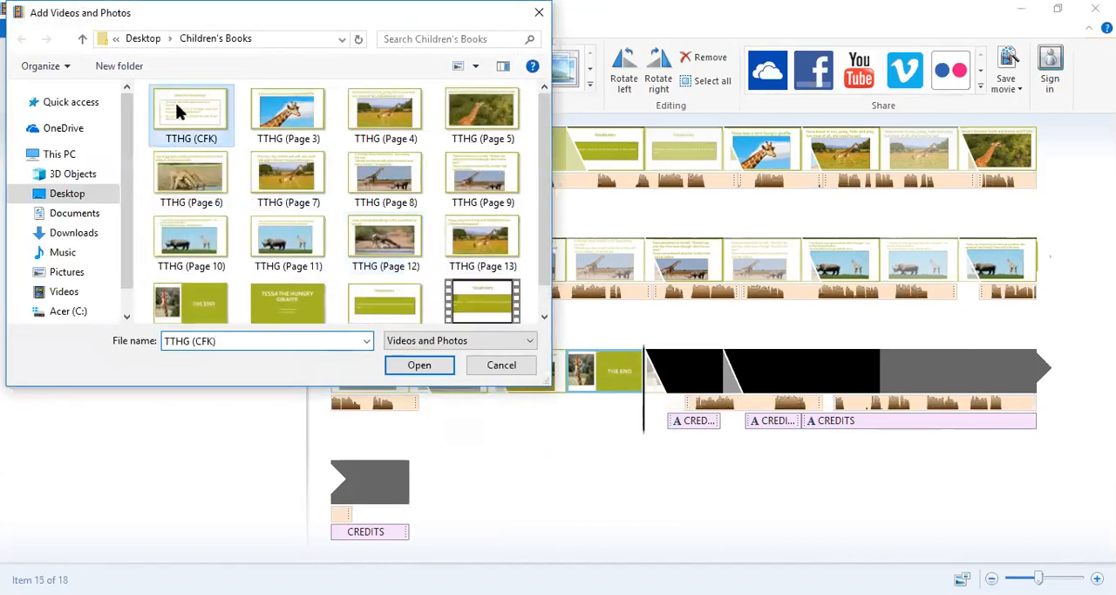
{"action": "left_click", "coordinate": [418, 366]}
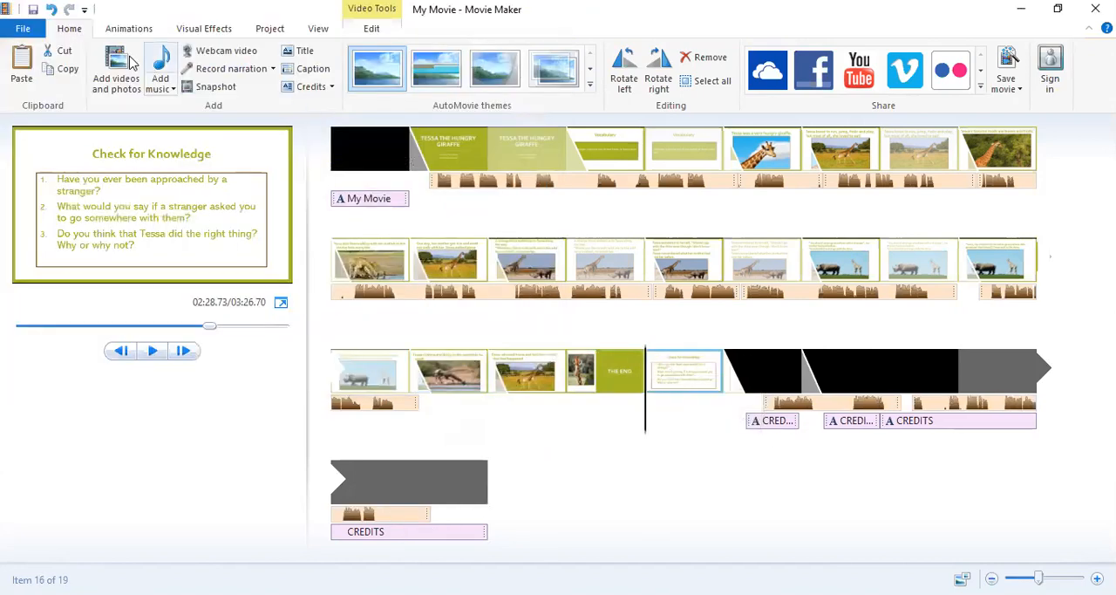
Give the "Check for Knowledge" slide the Flip transition and apply it to all items in the movie.
{"action": "left_click", "coordinate": [112, 29]}
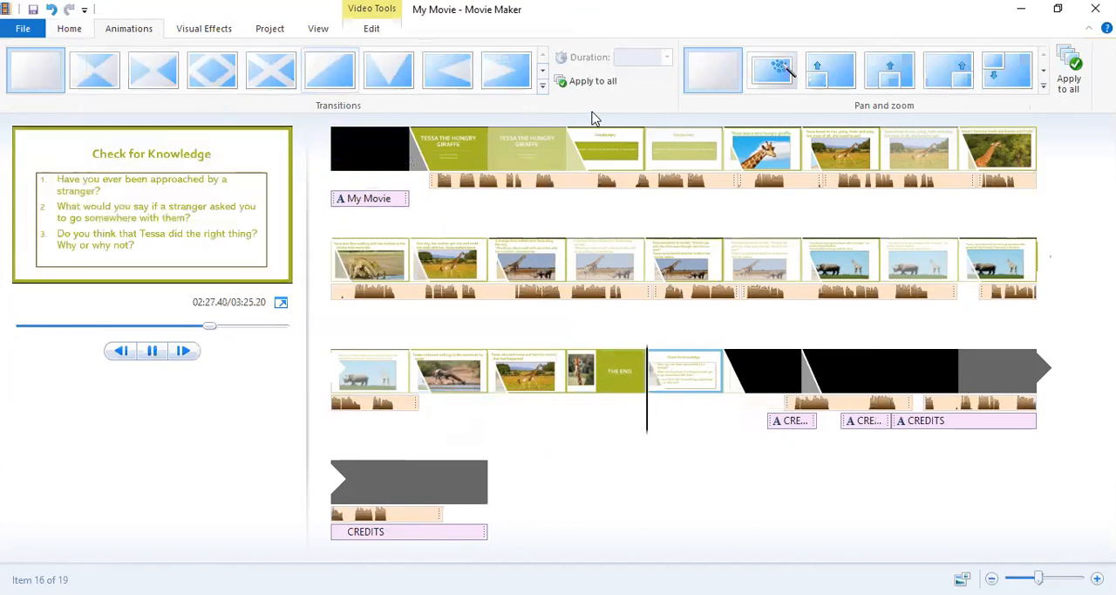
{"action": "left_click", "coordinate": [542, 84]}
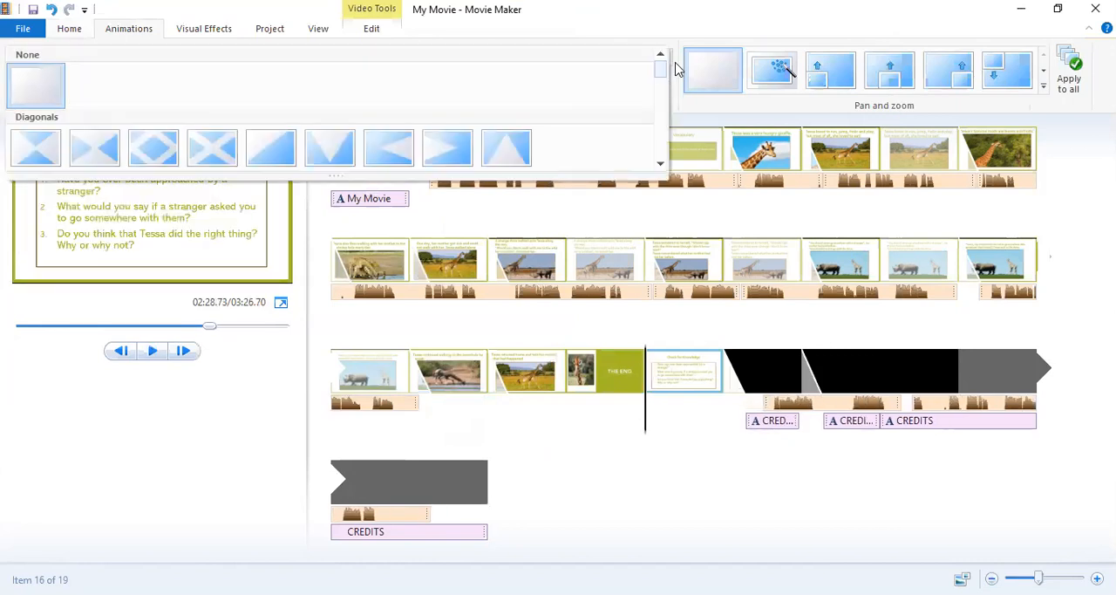
{"action": "left_click_drag", "start_coordinate": [660, 73], "coordinate": [660, 101]}
{"action": "left_click", "coordinate": [26, 111]}
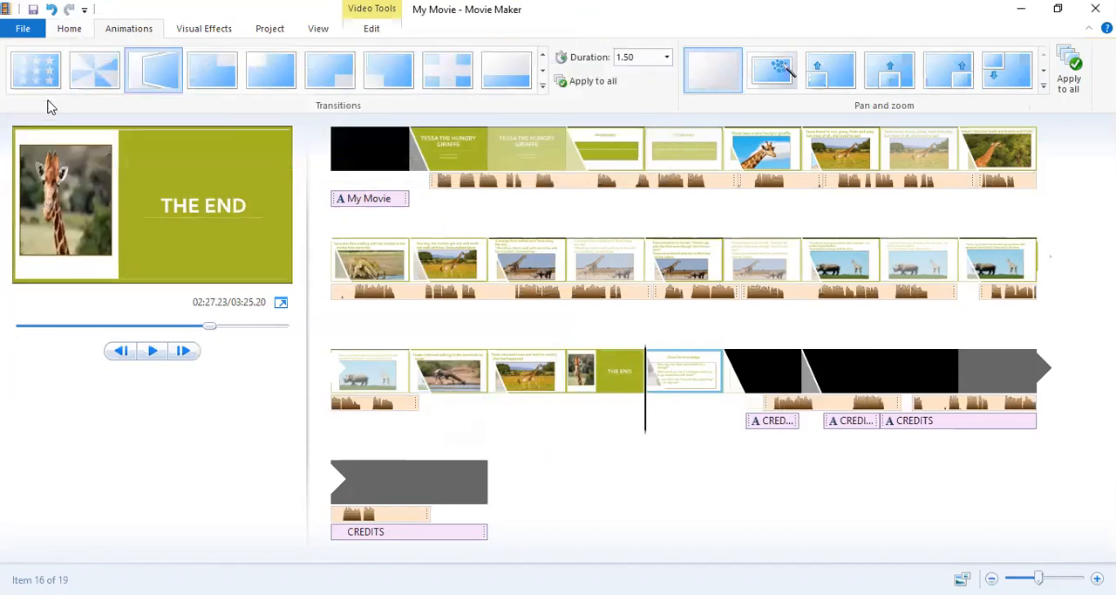
{"action": "left_click", "coordinate": [602, 81]}
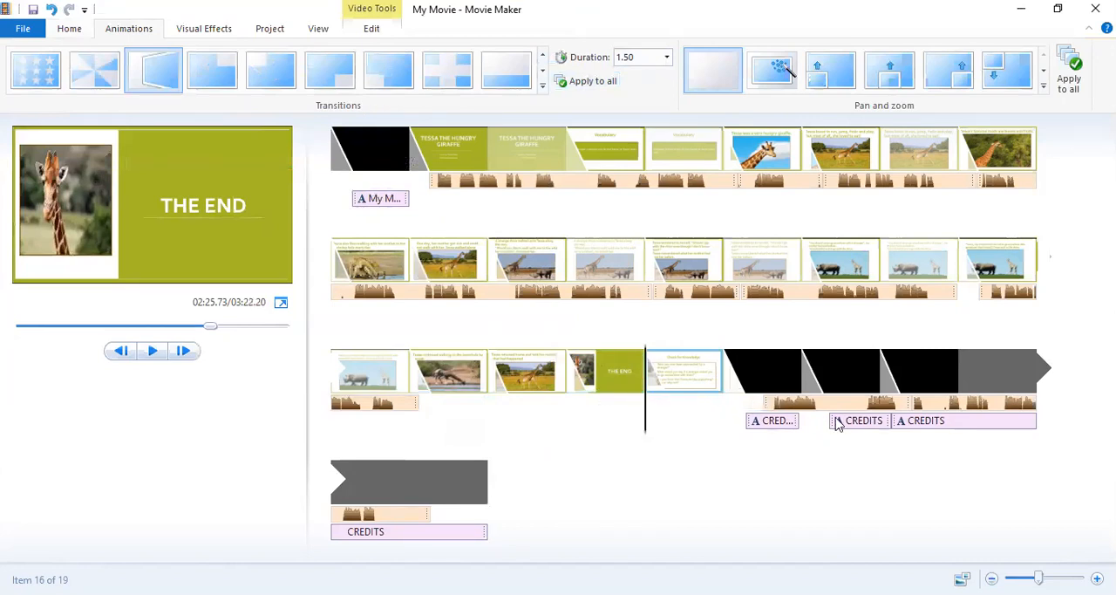
Scrub through the slides from the waterhole page to THE END and show the waterhole slide's editing settings.
{"action": "left_click", "coordinate": [538, 388]}
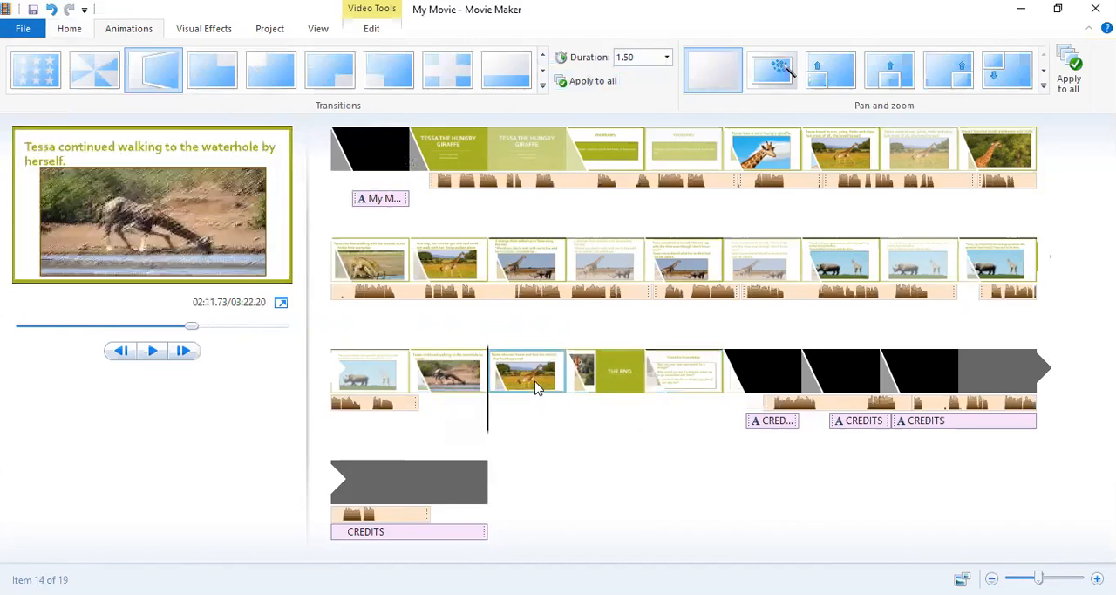
{"action": "left_click", "coordinate": [455, 387]}
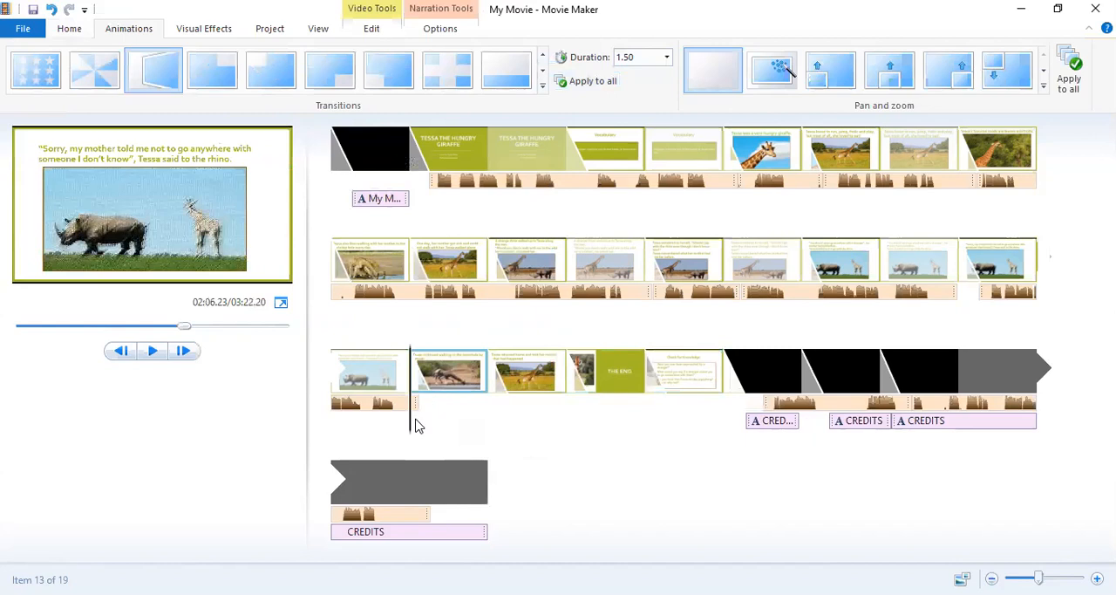
{"action": "left_click_drag", "start_coordinate": [410, 425], "coordinate": [535, 416]}
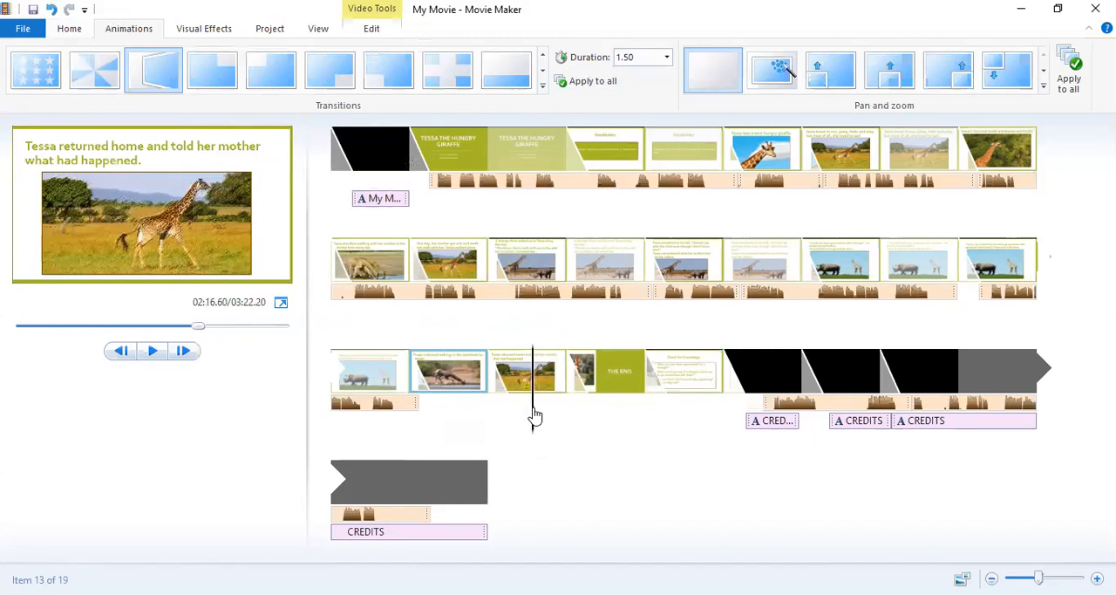
{"action": "left_click_drag", "start_coordinate": [535, 417], "coordinate": [607, 407]}
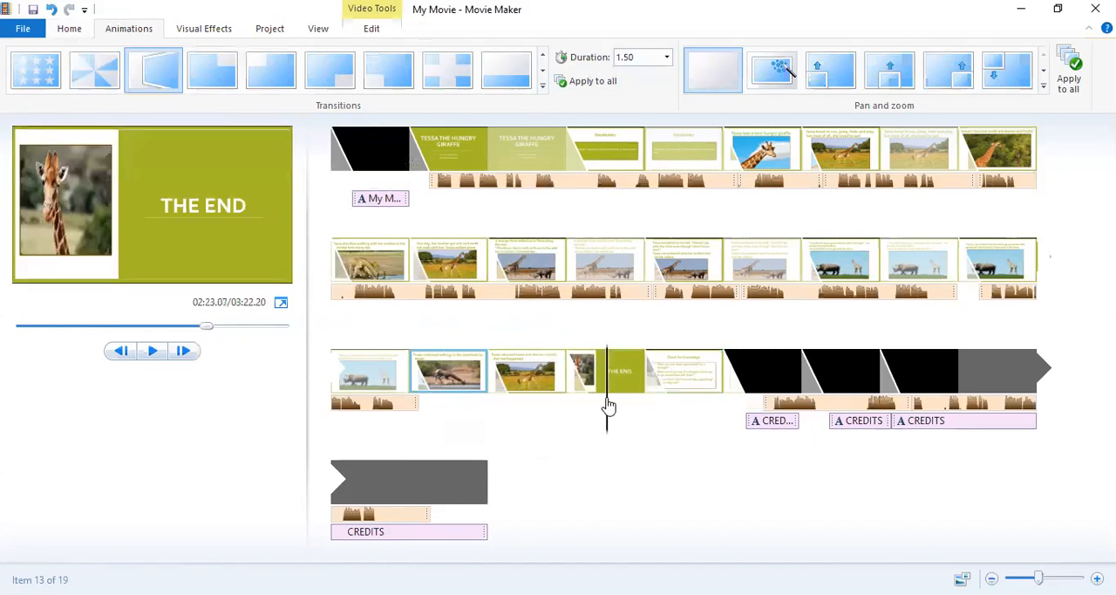
{"action": "left_click_drag", "start_coordinate": [502, 403], "coordinate": [523, 404]}
{"action": "left_click", "coordinate": [463, 389]}
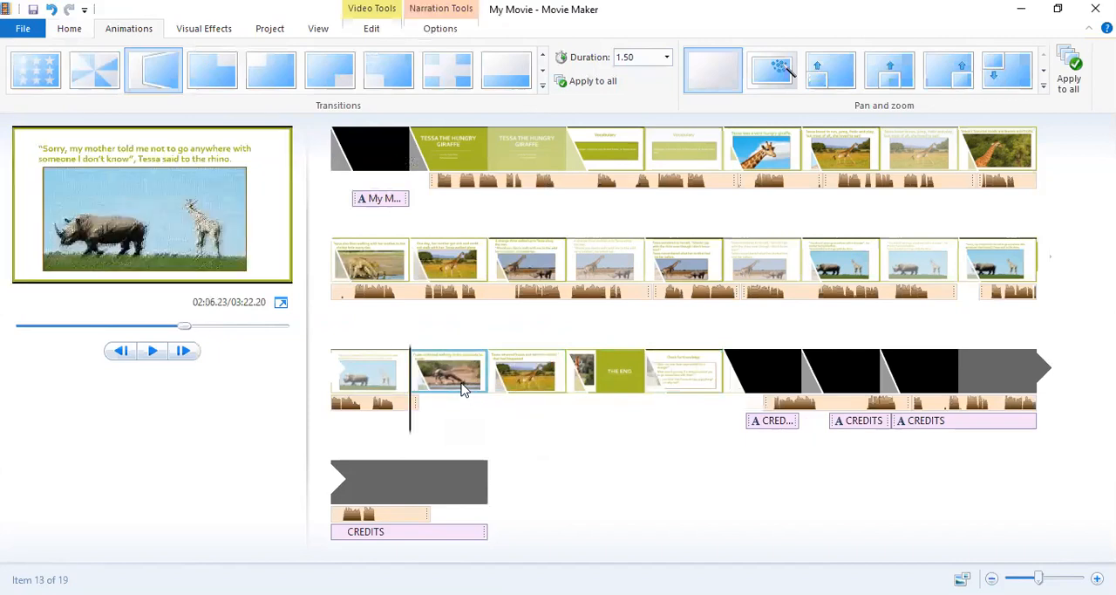
{"action": "left_click", "coordinate": [374, 30]}
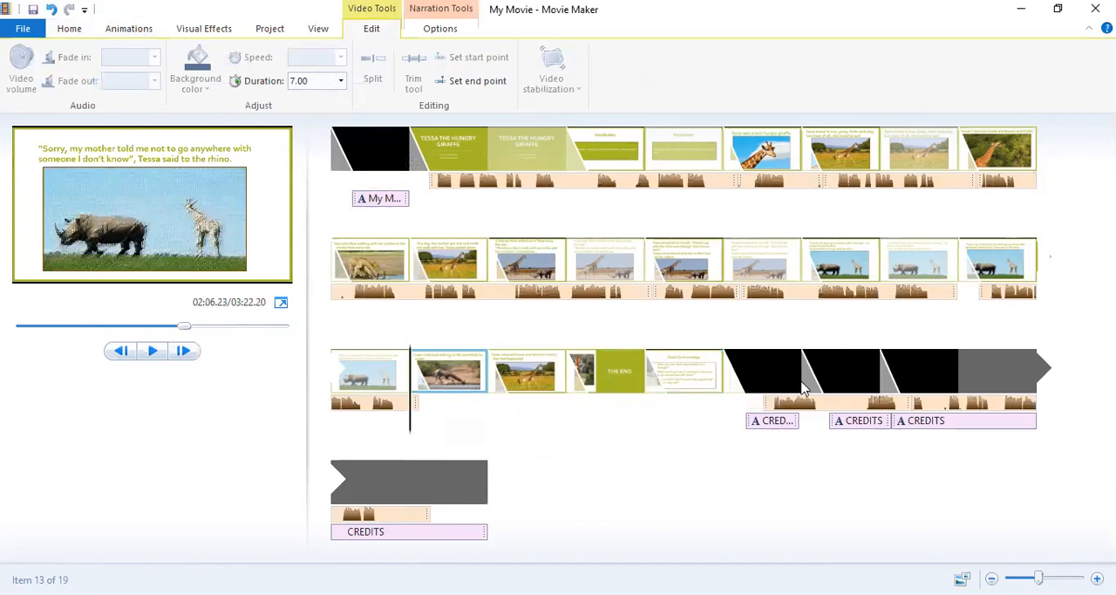
Move the first narration part under the credits back to the start of the waterhole slide, at about 126.9 s.
{"action": "left_click", "coordinate": [782, 406]}
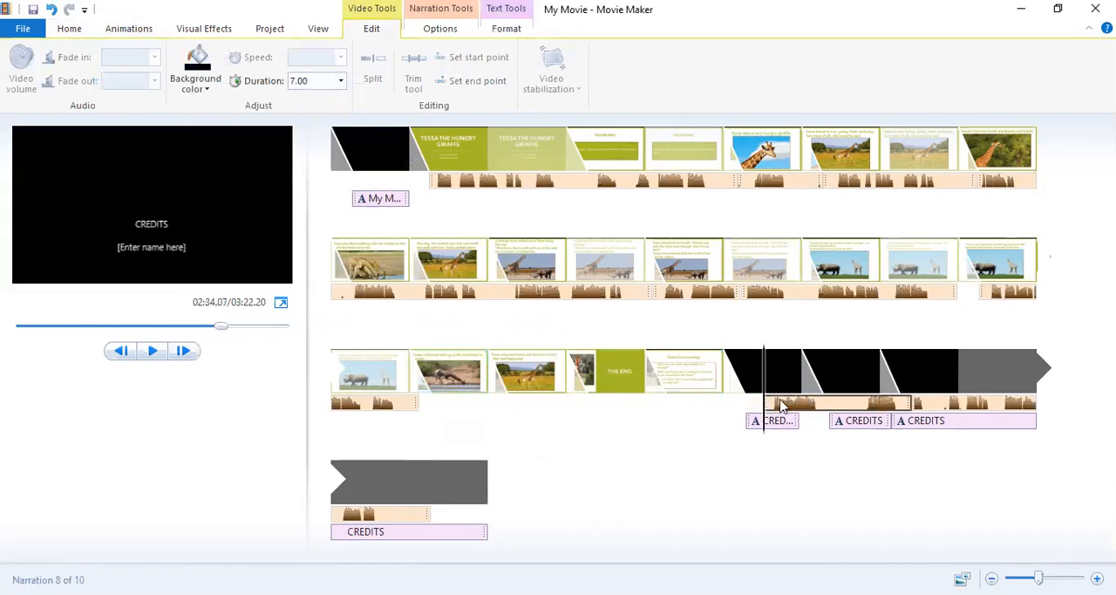
{"action": "left_click_drag", "start_coordinate": [782, 406], "coordinate": [772, 410]}
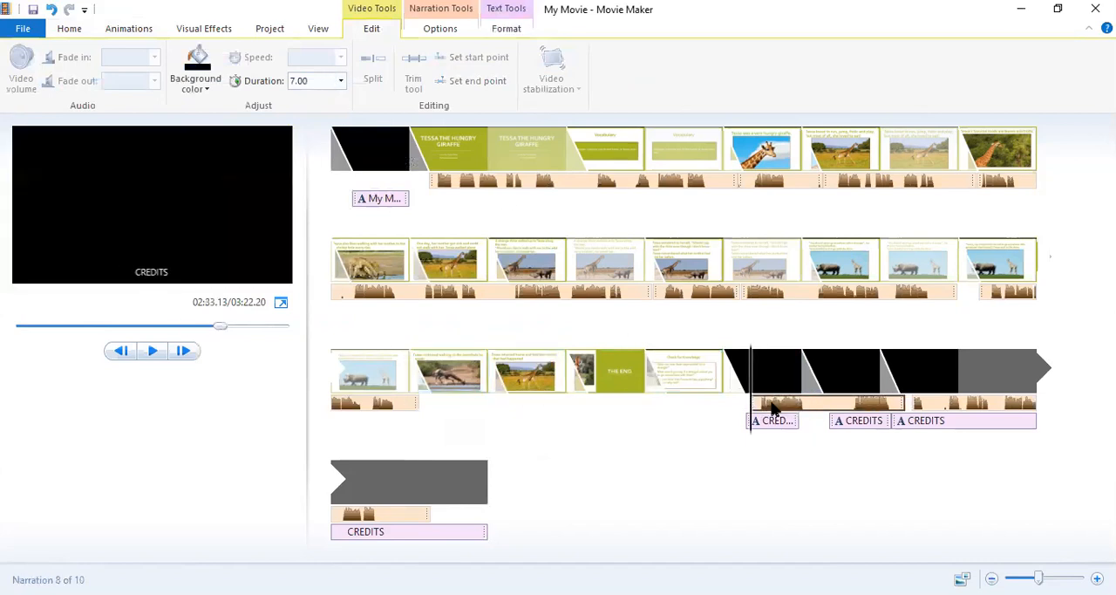
{"action": "left_click_drag", "start_coordinate": [772, 408], "coordinate": [428, 413]}
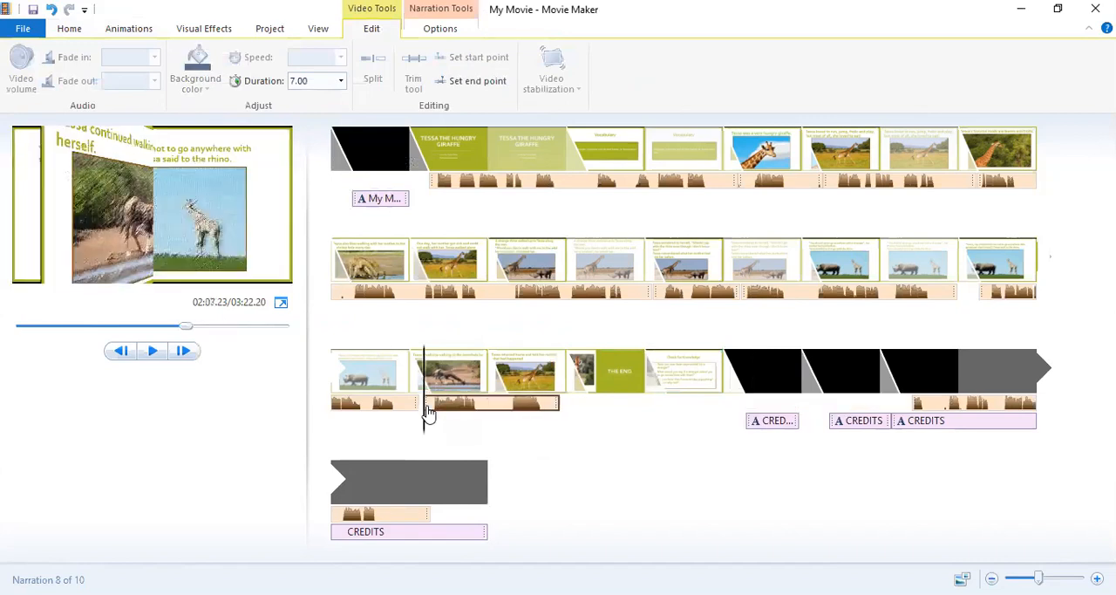
{"action": "left_click", "coordinate": [427, 406]}
{"action": "mouse_move", "coordinate": [427, 407]}
{"action": "left_mouse_down"}
{"action": "mouse_move", "coordinate": [411, 411]}
{"action": "mouse_move", "coordinate": [426, 410]}
{"action": "left_mouse_up"}
{"action": "left_click", "coordinate": [429, 405]}
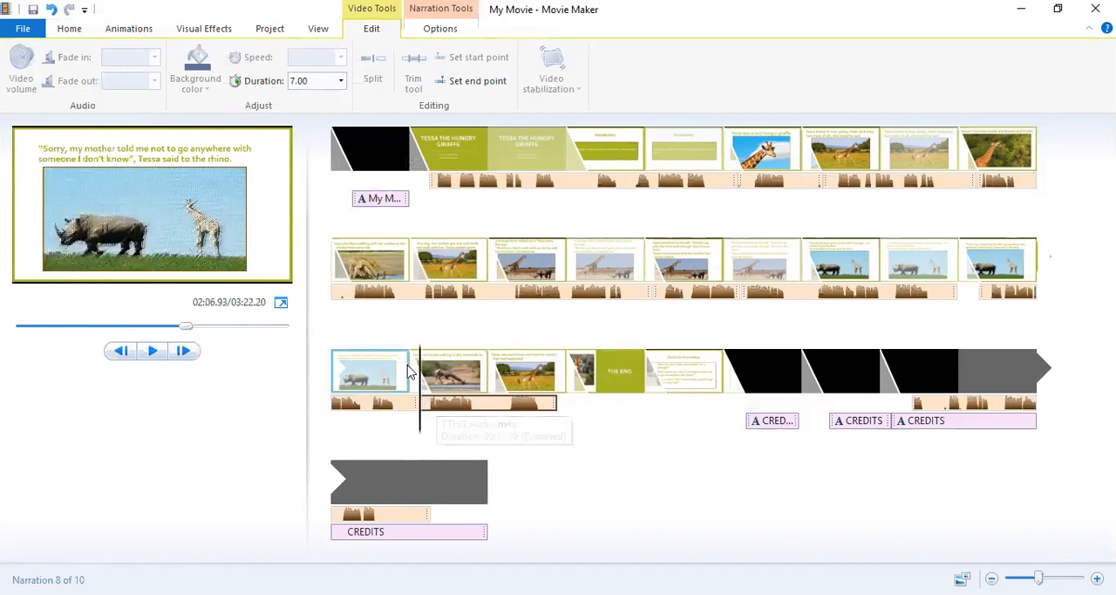
Preview the "Tessa returned home" slide with its narration from about 134.5 s into the THE END slide.
{"action": "left_click", "coordinate": [551, 376]}
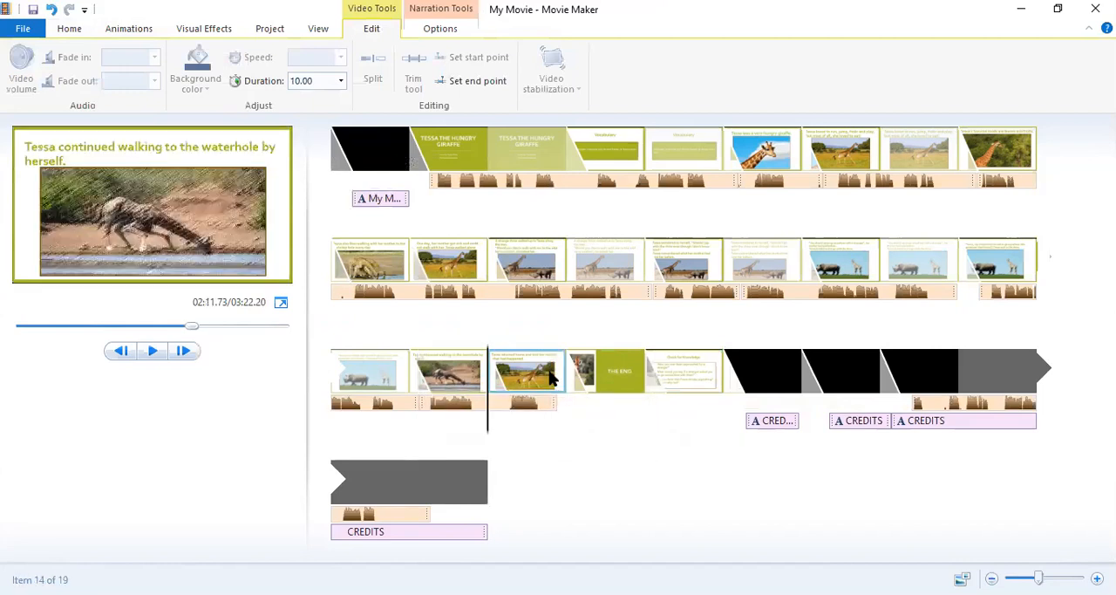
{"action": "left_click", "coordinate": [506, 428]}
{"action": "left_click", "coordinate": [514, 429]}
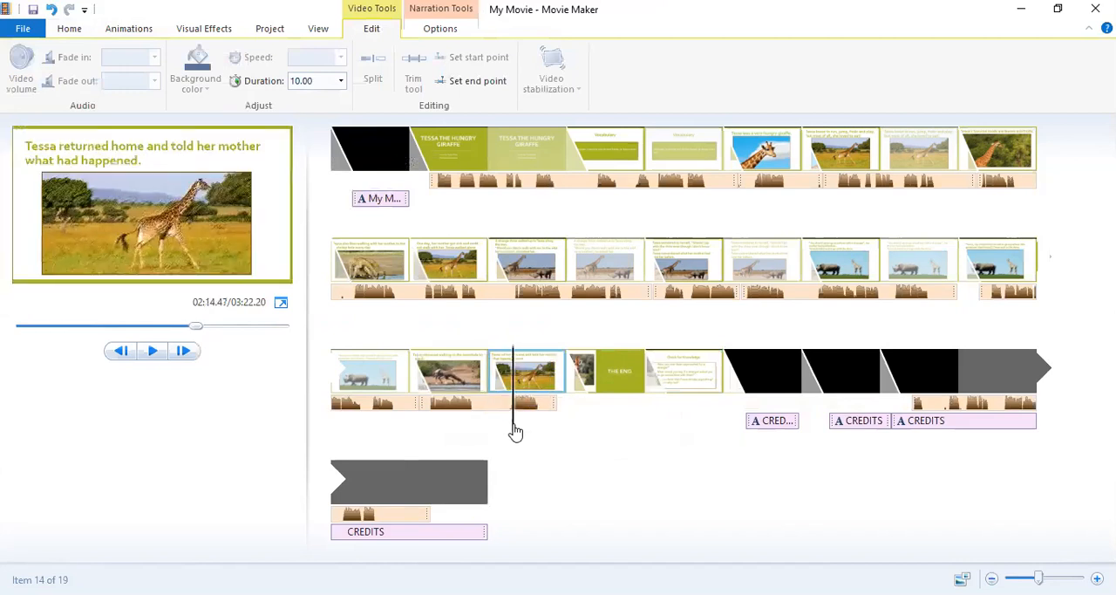
{"action": "left_click", "coordinate": [152, 353]}
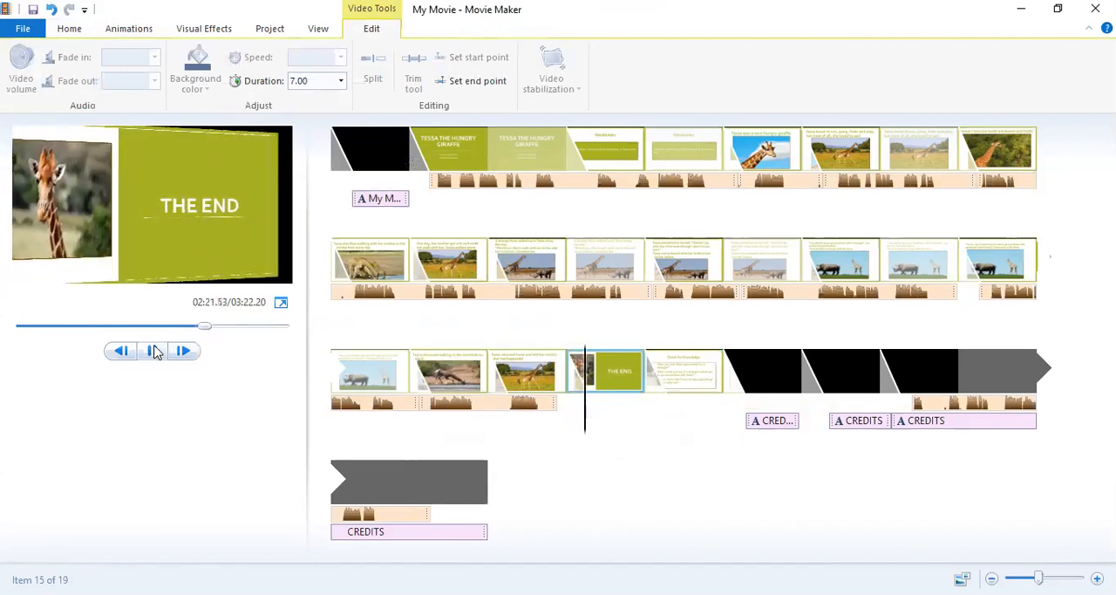
{"action": "left_click", "coordinate": [153, 350]}
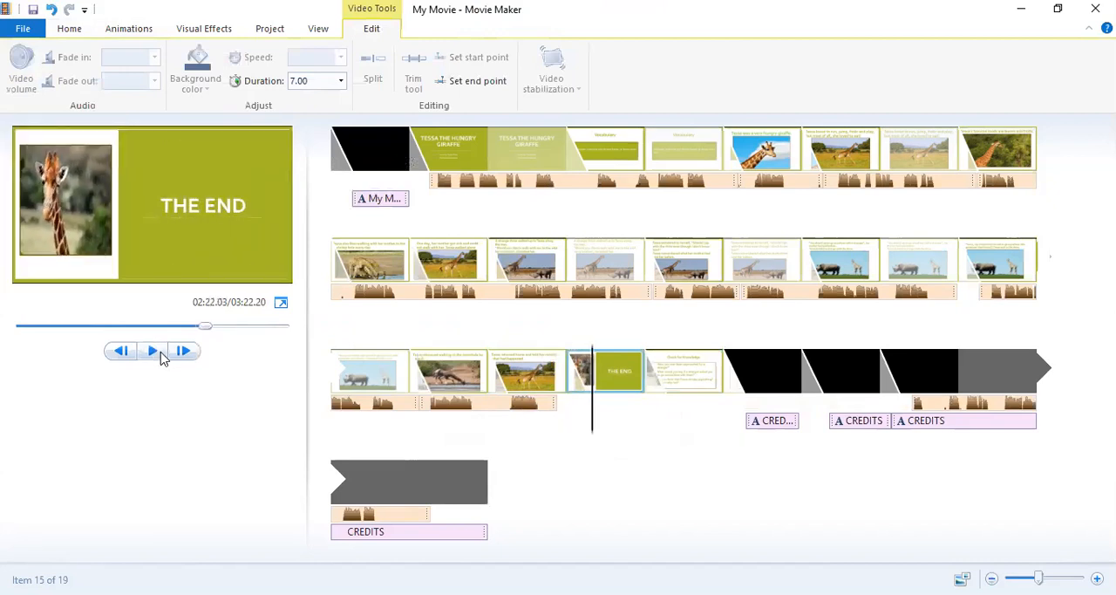
Set the "Tessa returned home" slide's duration to 9.50 s and move the displaced narration part back under the waterhole slide.
{"action": "left_click", "coordinate": [468, 403]}
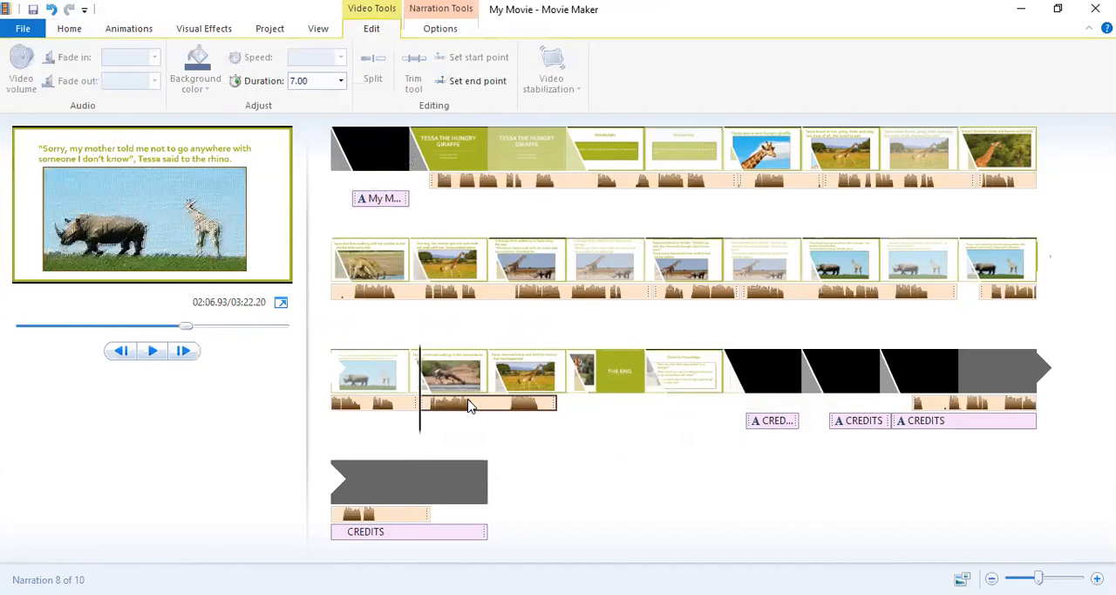
{"action": "left_click", "coordinate": [513, 370]}
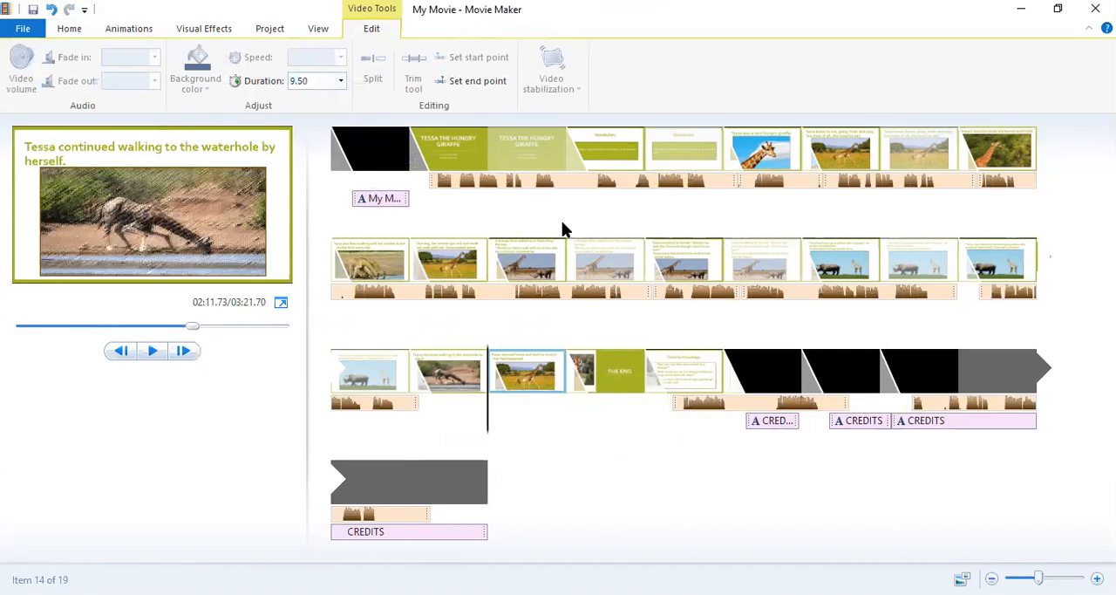
{"action": "left_click", "coordinate": [679, 405]}
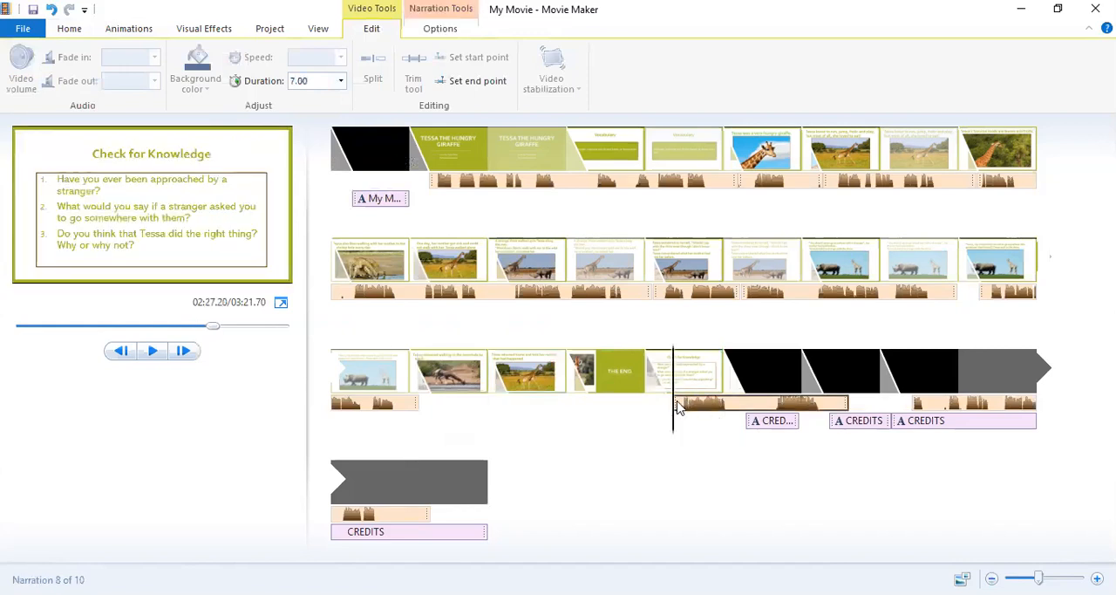
{"action": "left_click_drag", "start_coordinate": [678, 406], "coordinate": [513, 423]}
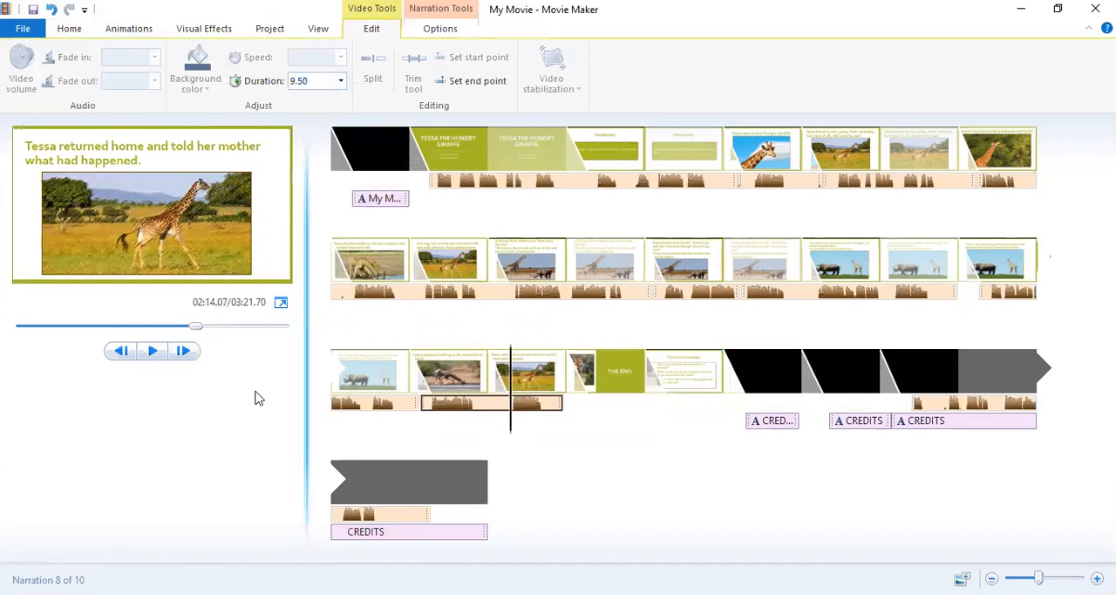
Preview the narration from about 134.1 s on the "Tessa returned home" slide into the THE END slide.
{"action": "left_click", "coordinate": [182, 350]}
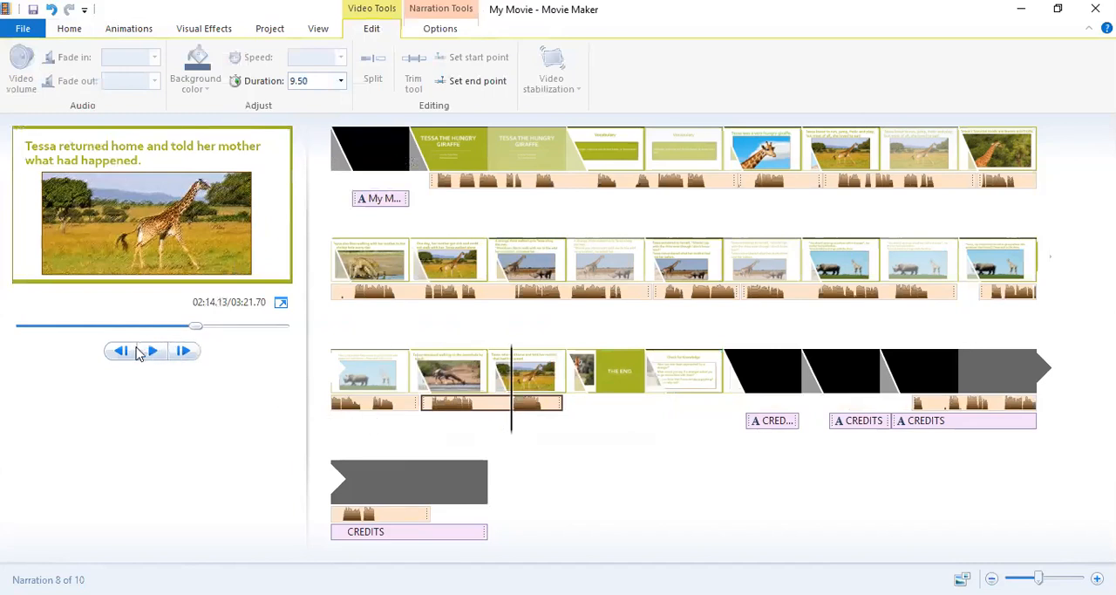
{"action": "left_click", "coordinate": [152, 350]}
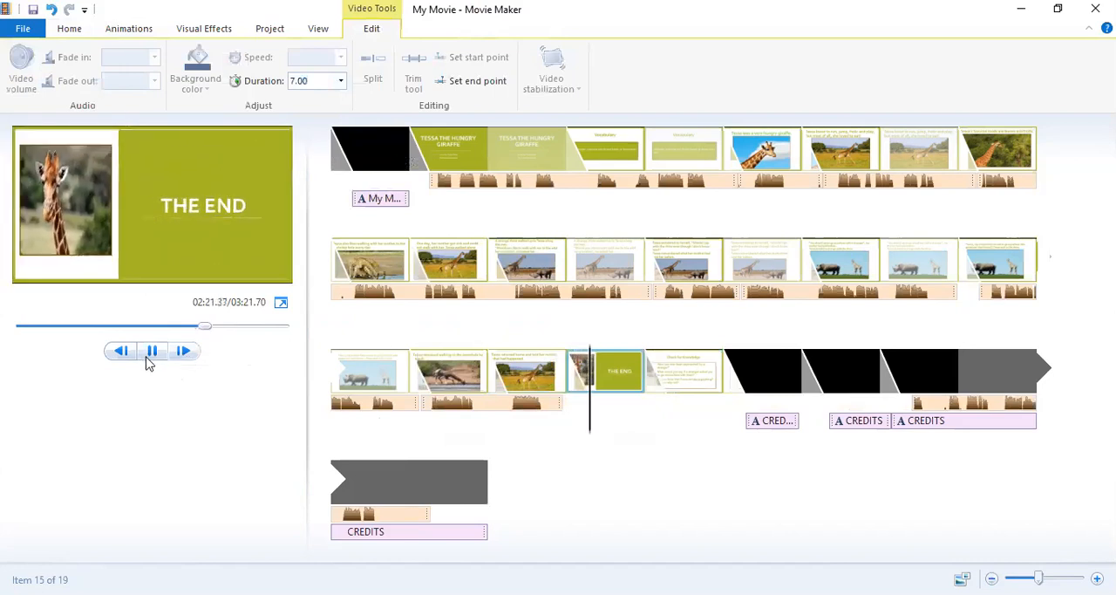
{"action": "left_click", "coordinate": [168, 351]}
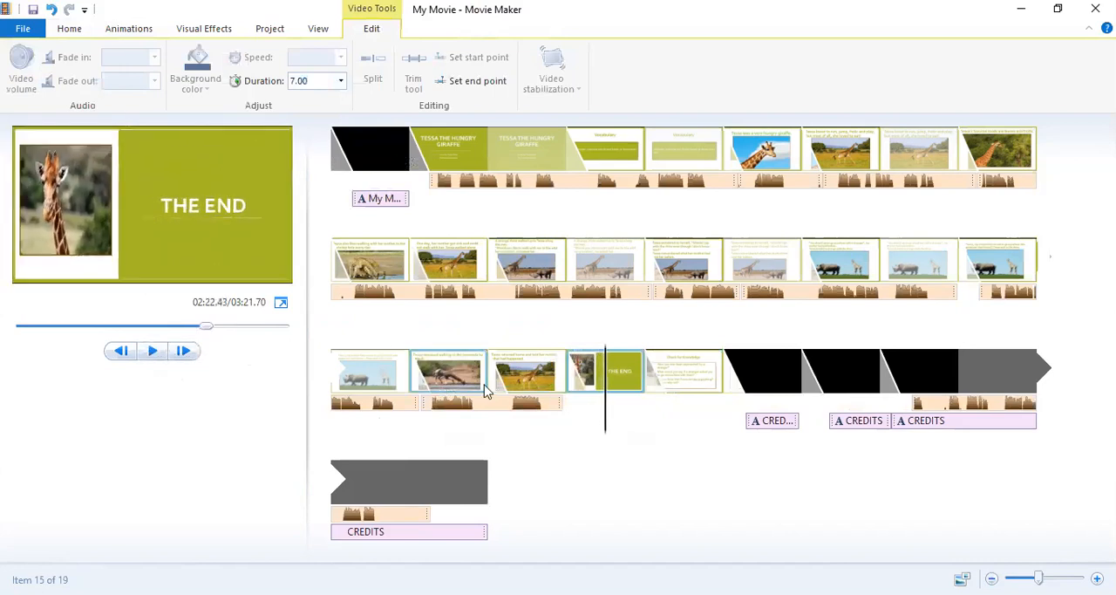
Move the 28.67 s narration part from the credits to the start of the THE END slide, at about 139.7 s, and preview it.
{"action": "left_click", "coordinate": [913, 405]}
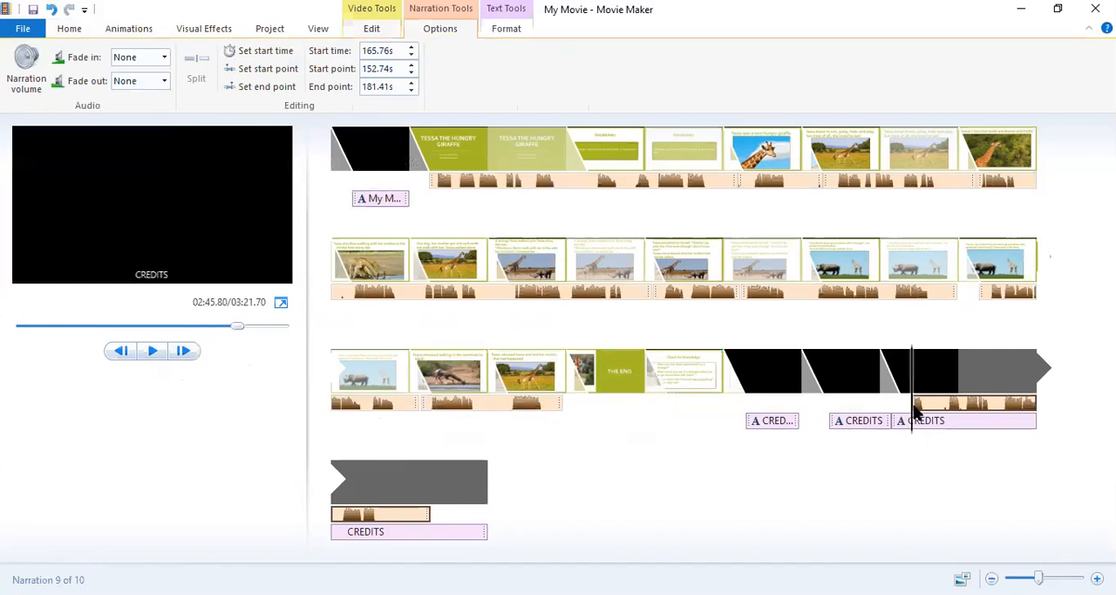
{"action": "left_click_drag", "start_coordinate": [915, 413], "coordinate": [573, 413]}
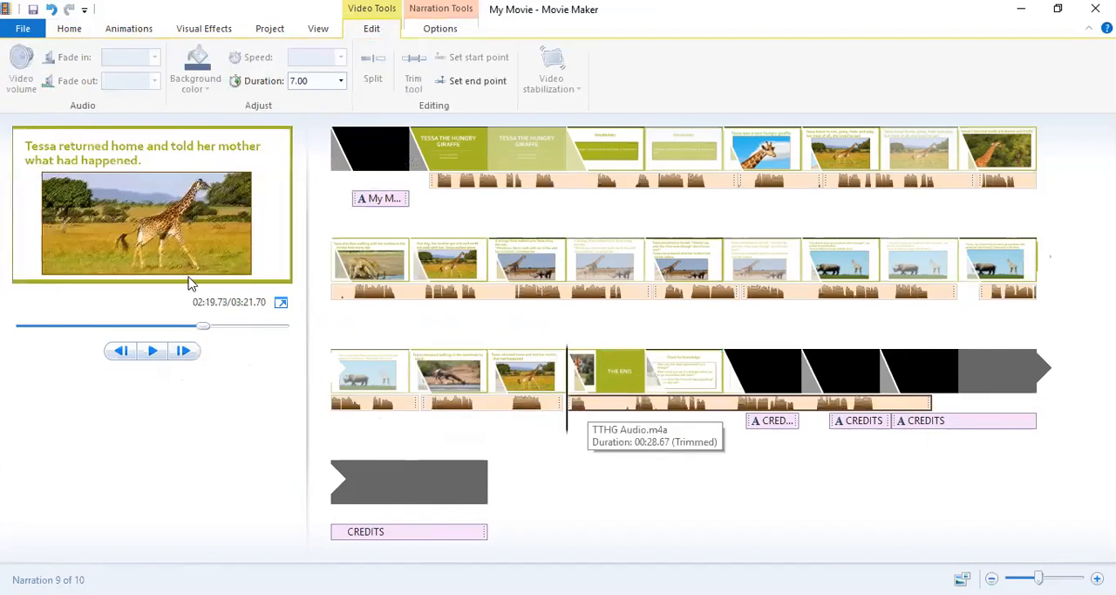
{"action": "left_click", "coordinate": [150, 350]}
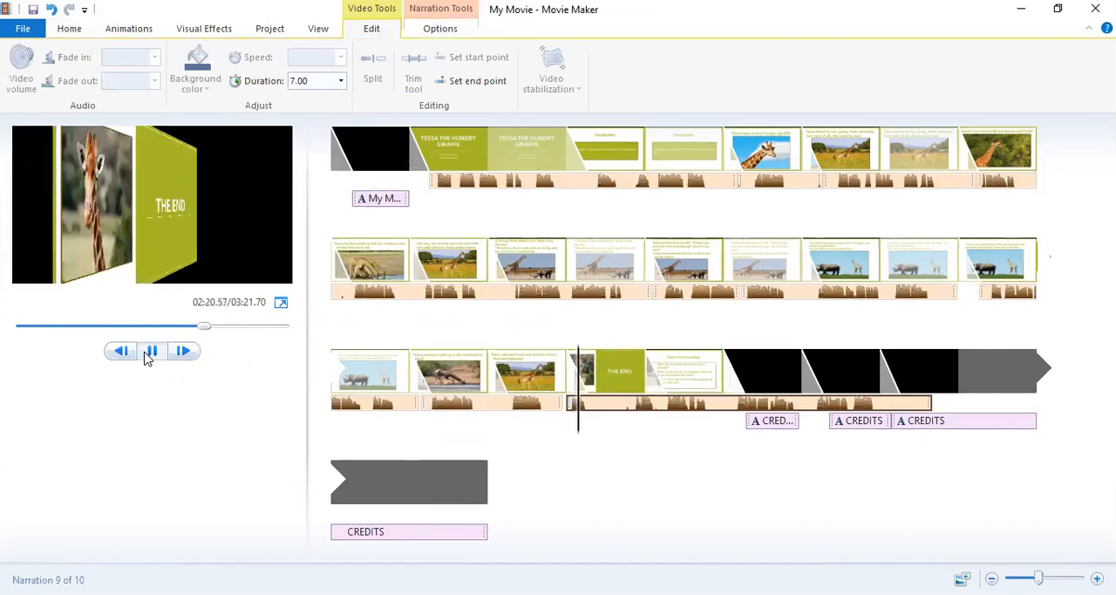
{"action": "left_click", "coordinate": [149, 352]}
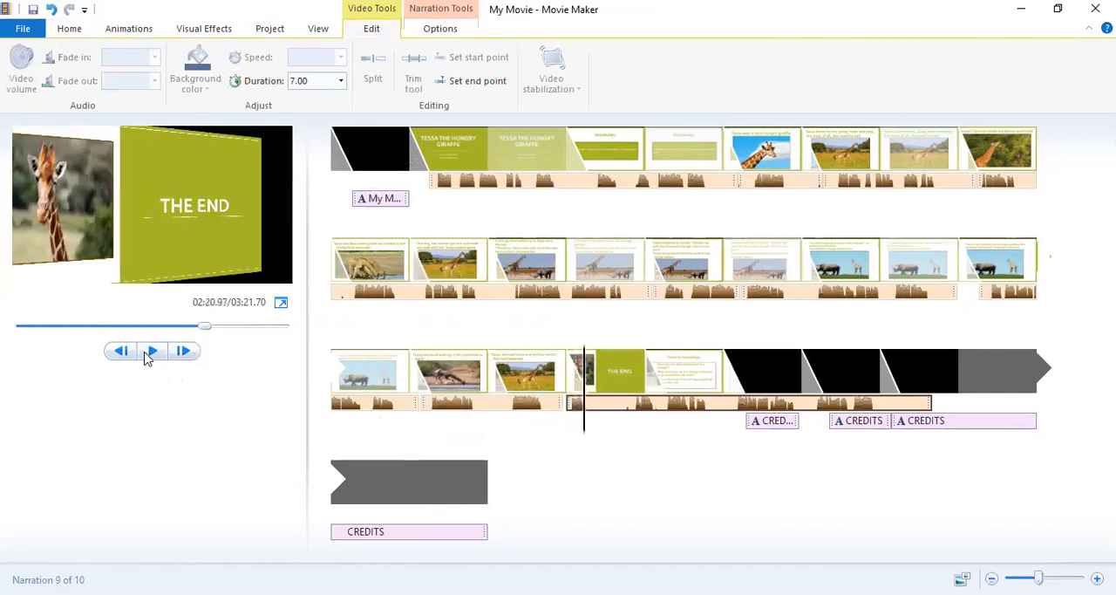
Preview THE END slide with its narration from about 139.7 s and return to the narration part's start.
{"action": "left_click", "coordinate": [568, 408]}
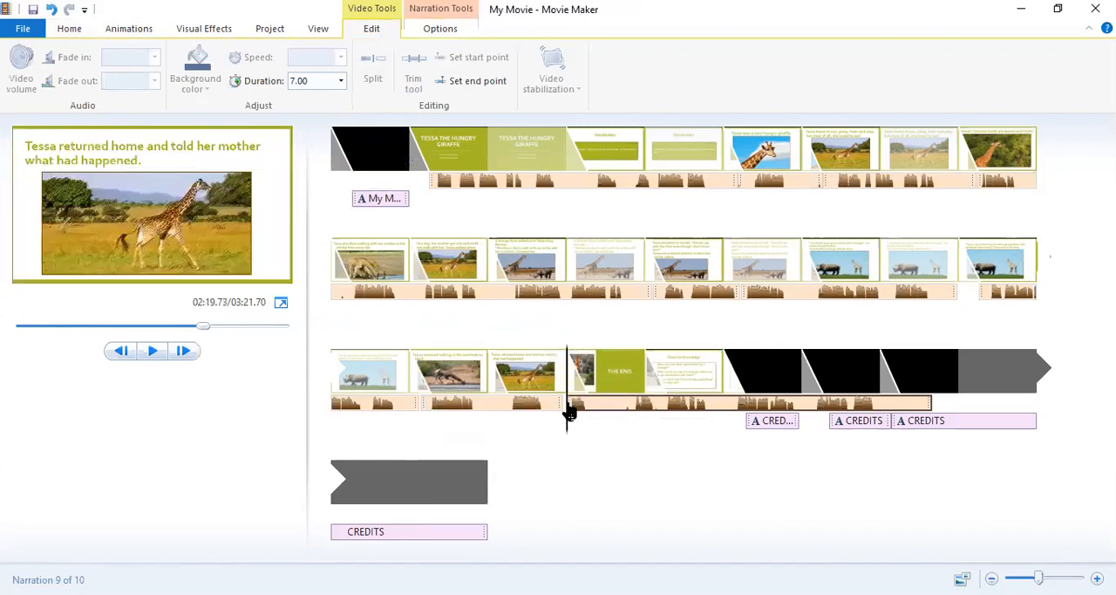
{"action": "left_click", "coordinate": [152, 352]}
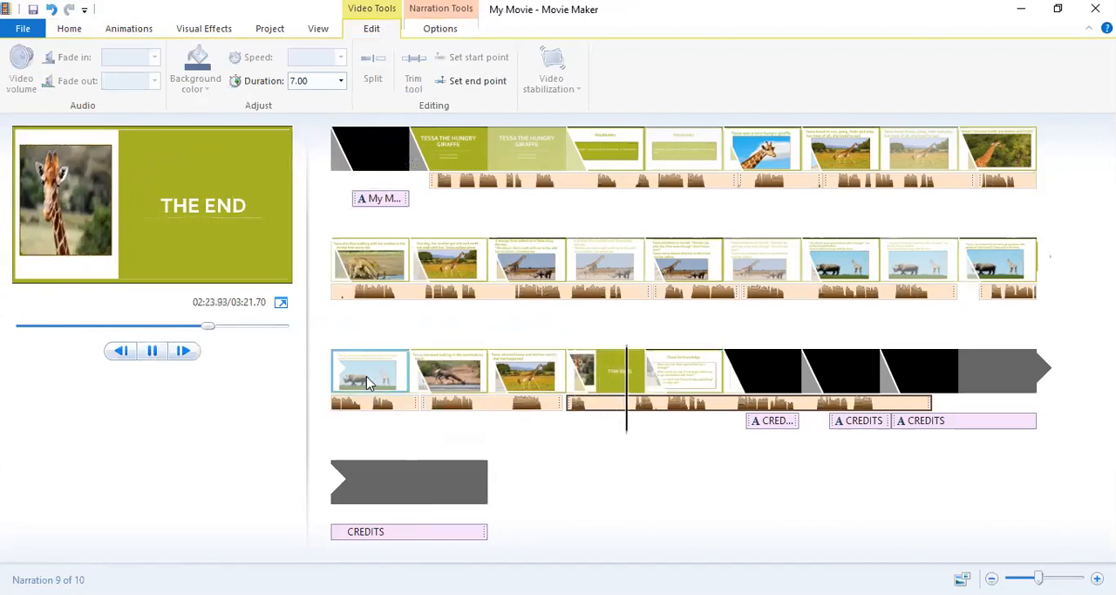
{"action": "left_click", "coordinate": [156, 346]}
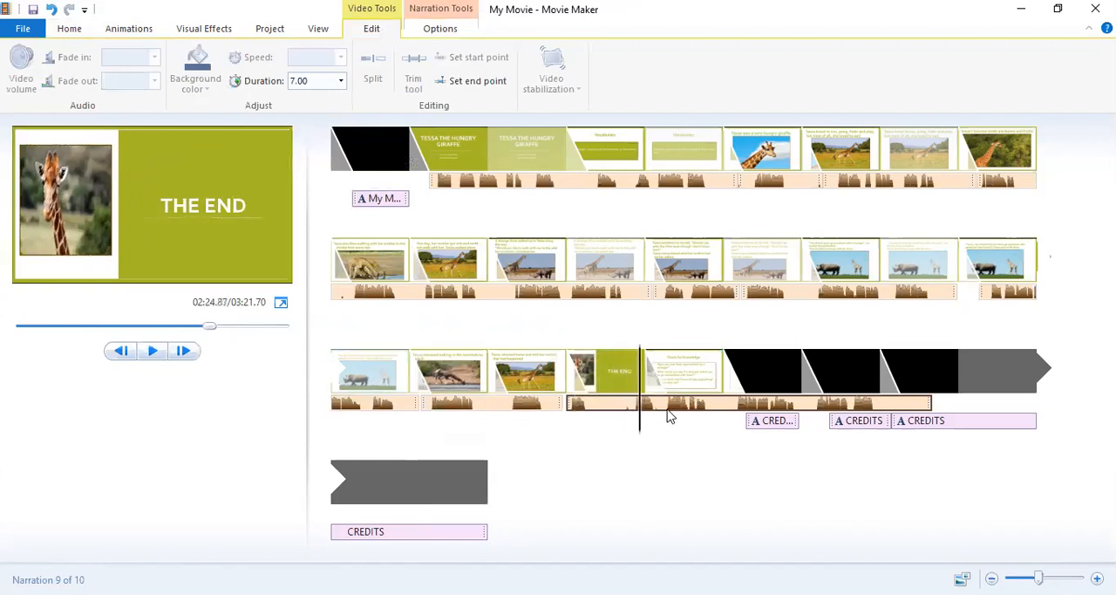
{"action": "left_click_drag", "start_coordinate": [641, 428], "coordinate": [601, 437]}
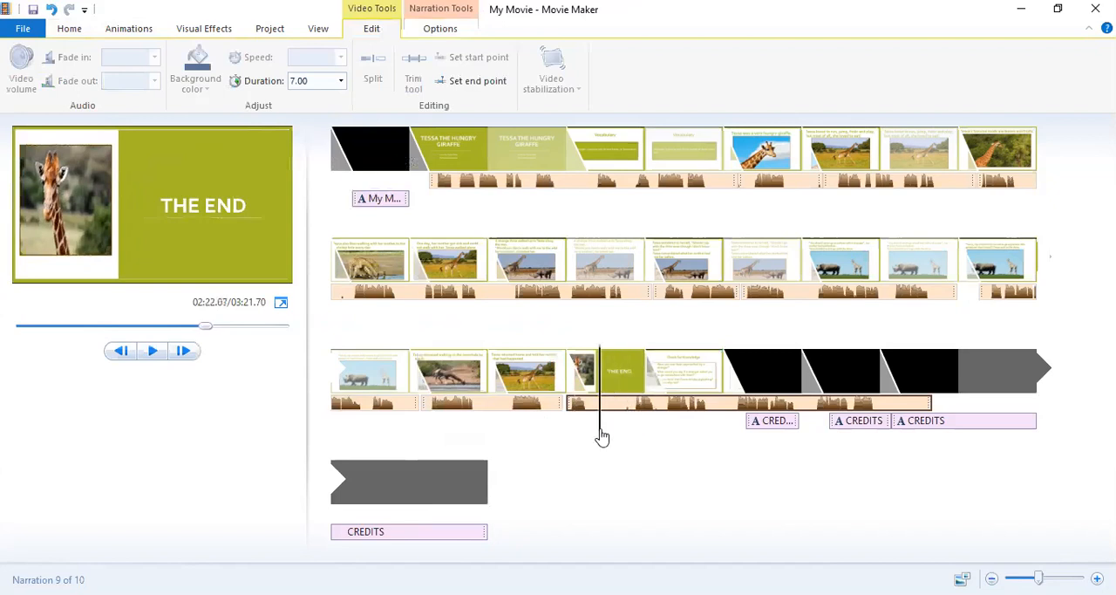
{"action": "left_click", "coordinate": [574, 406]}
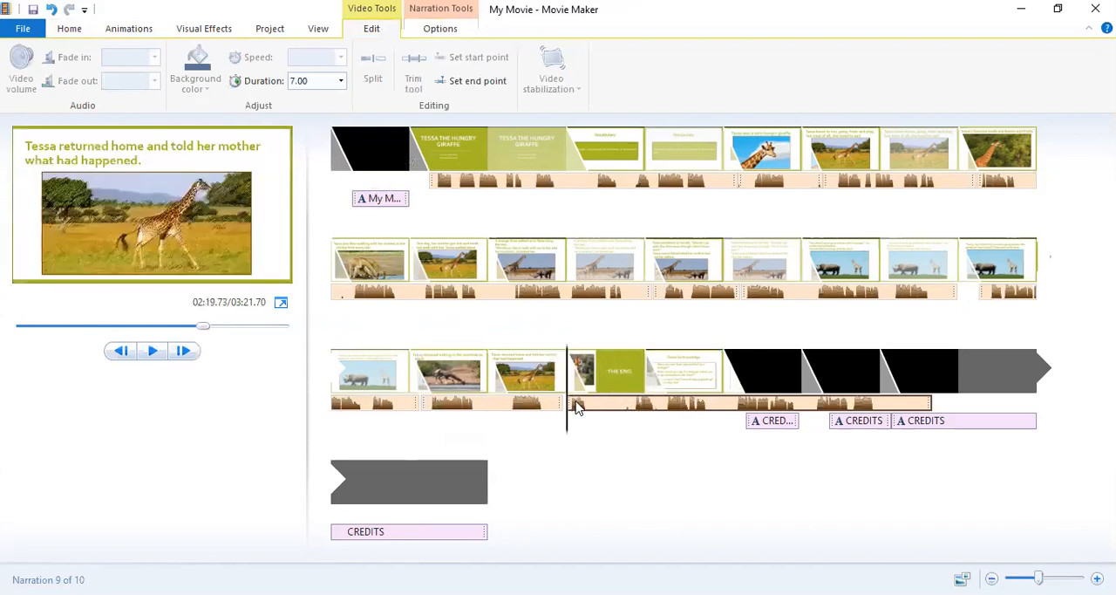
Set THE END slide's duration to 4.00 s and move the 28.67 s narration part to start at about 141.0 s.
{"action": "left_click_drag", "start_coordinate": [577, 407], "coordinate": [660, 417]}
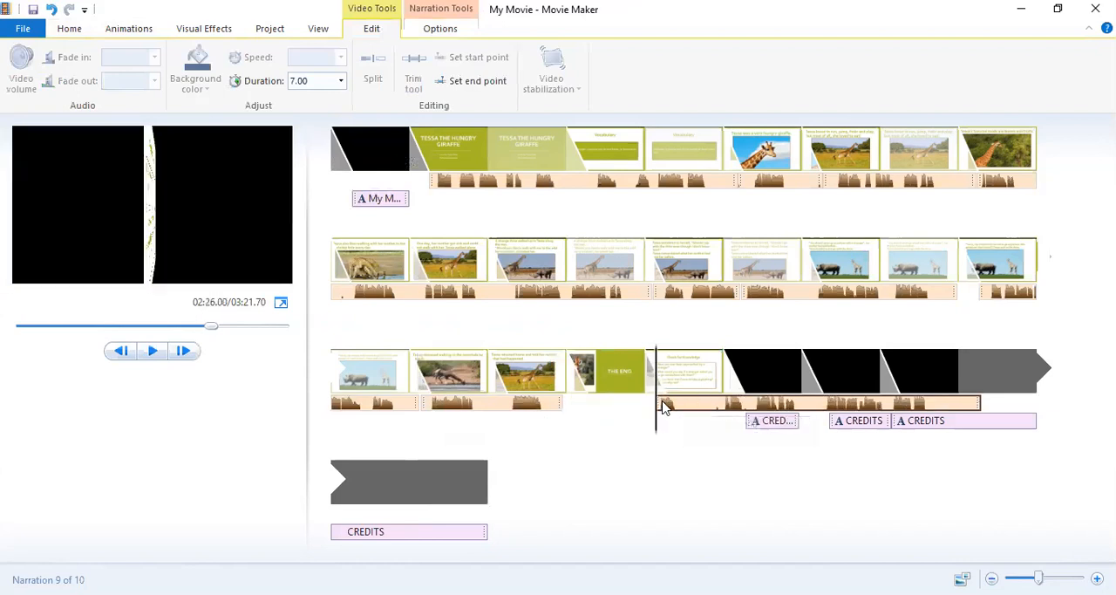
{"action": "left_click", "coordinate": [622, 381]}
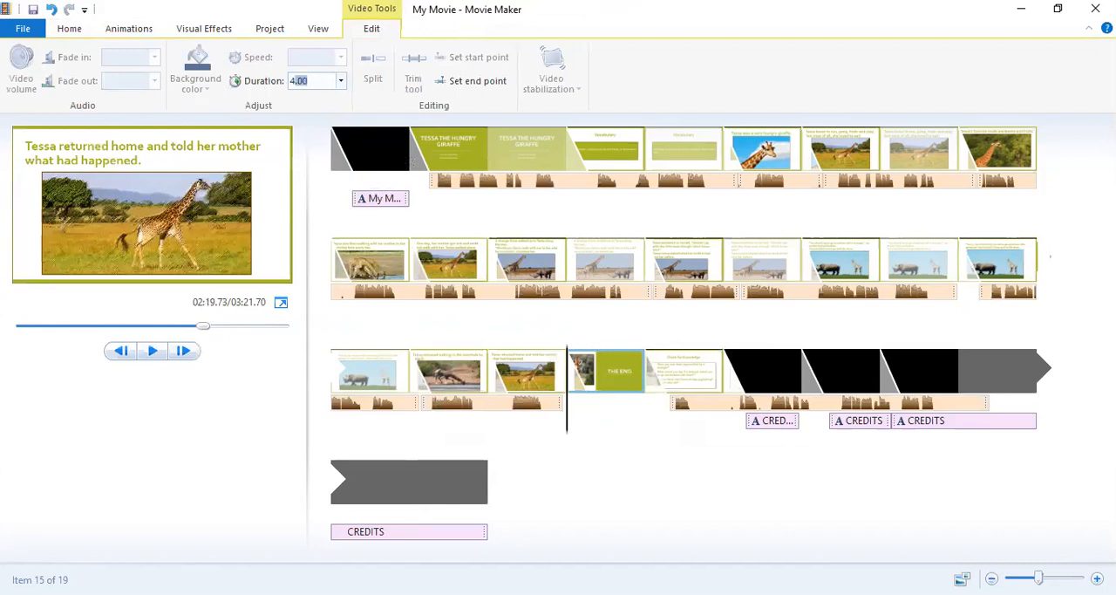
{"action": "key", "text": "Return"}
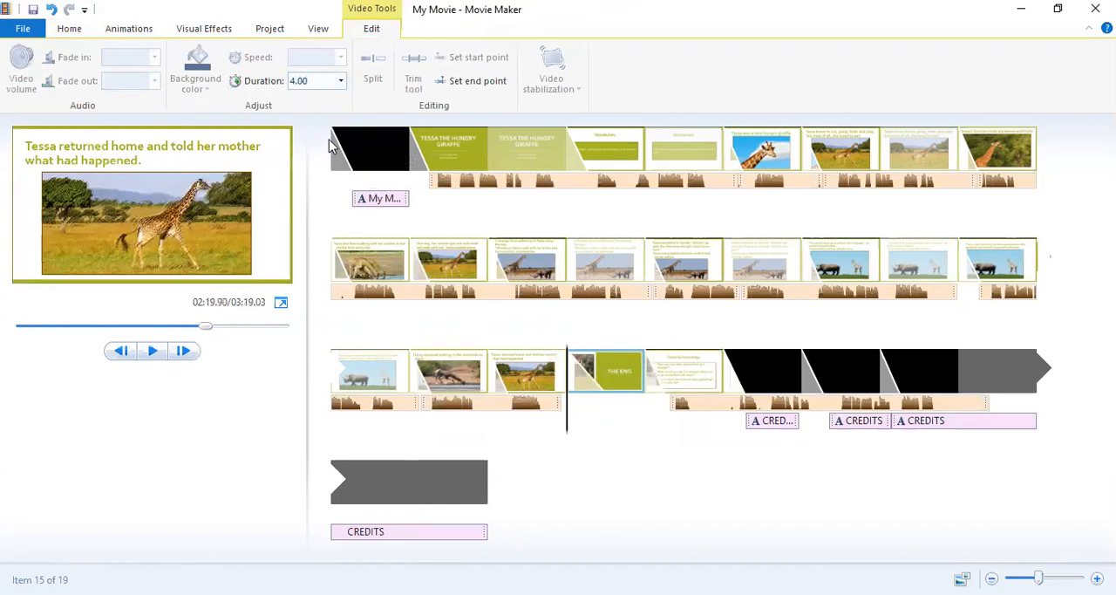
{"action": "left_click", "coordinate": [684, 406]}
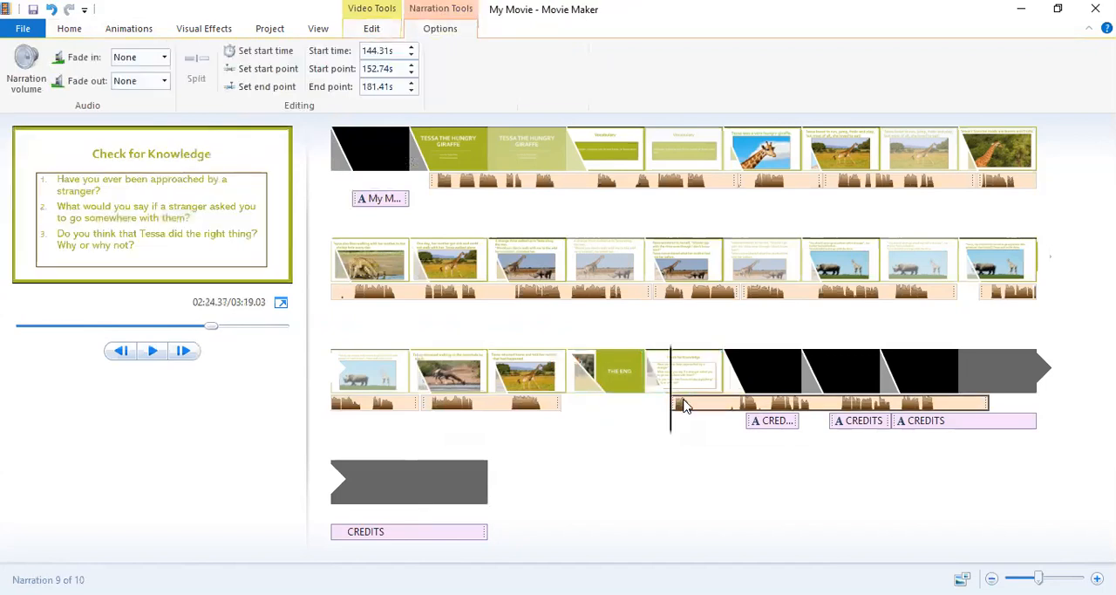
{"action": "left_click_drag", "start_coordinate": [684, 405], "coordinate": [613, 405]}
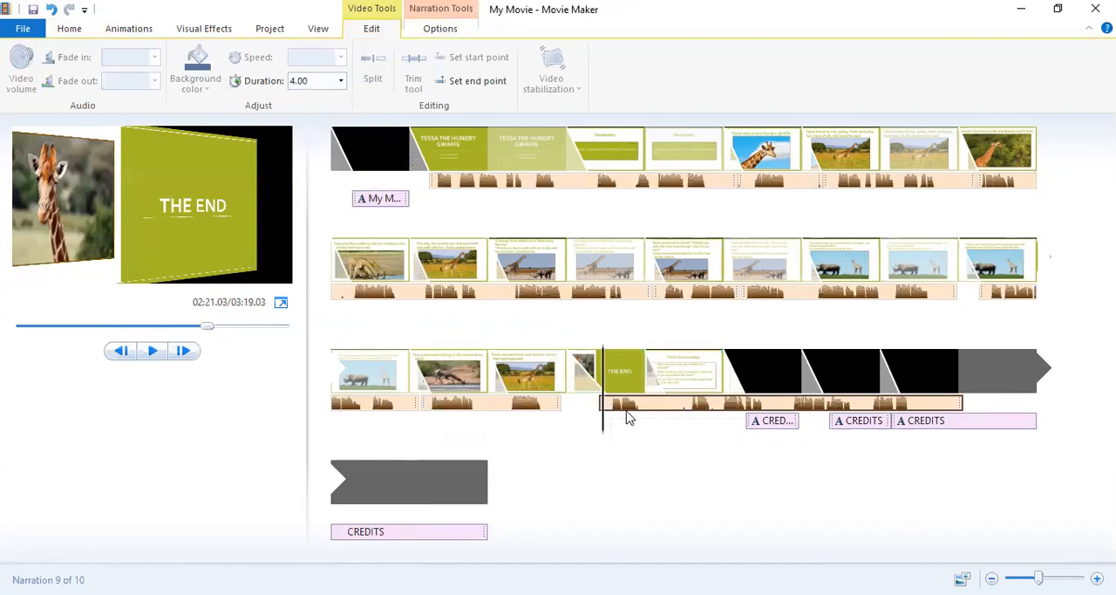
Preview the narration twice from about 141.0 s on THE END slide into the Check for Knowledge slide.
{"action": "left_click", "coordinate": [152, 351]}
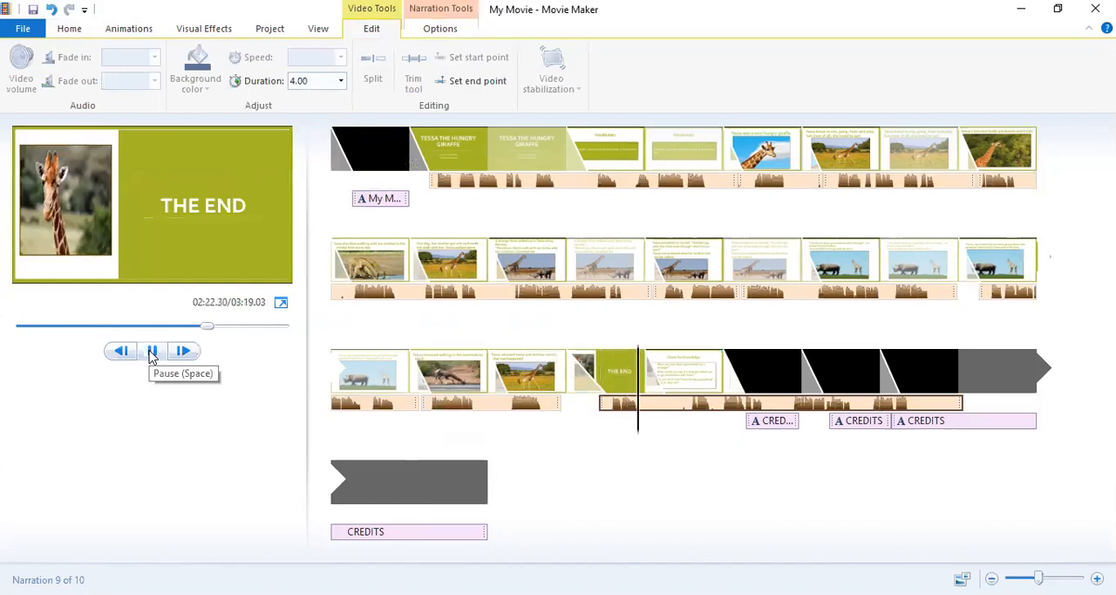
{"action": "left_click", "coordinate": [149, 351]}
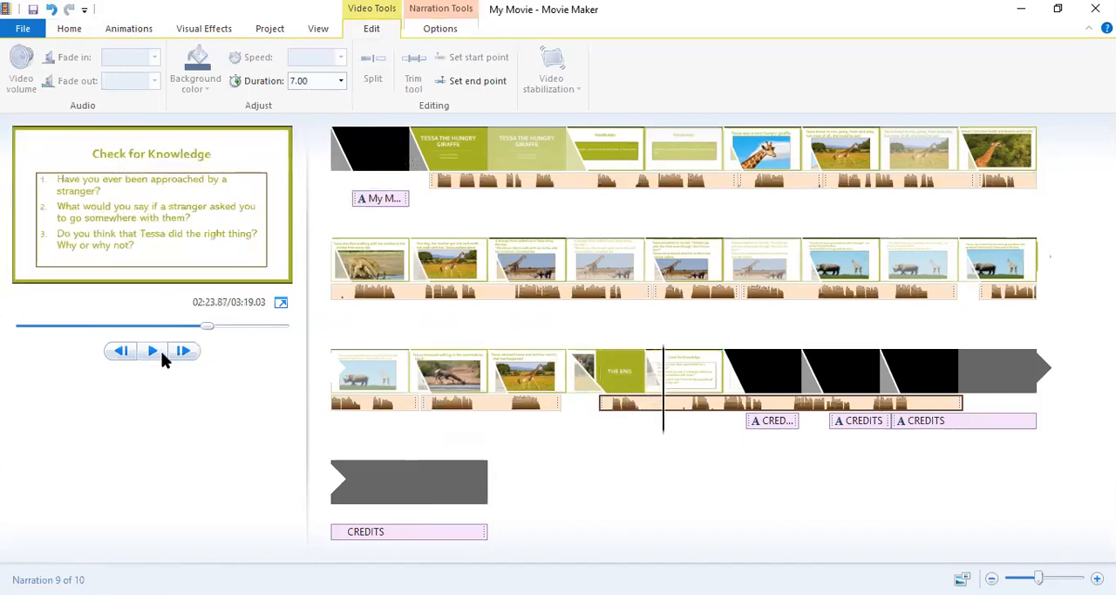
{"action": "left_click", "coordinate": [606, 404]}
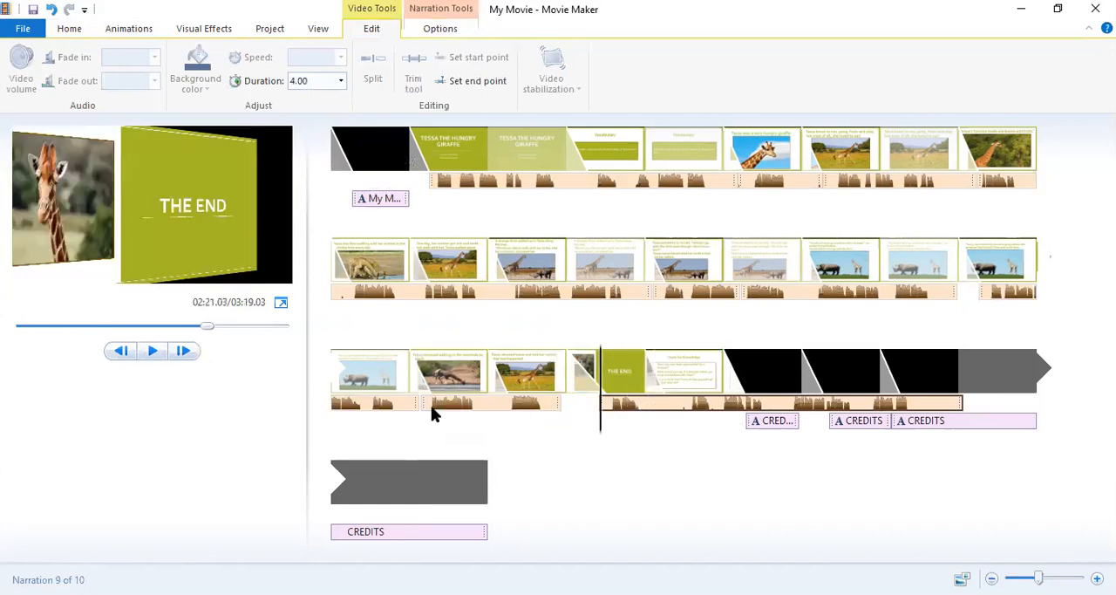
{"action": "left_click", "coordinate": [151, 351]}
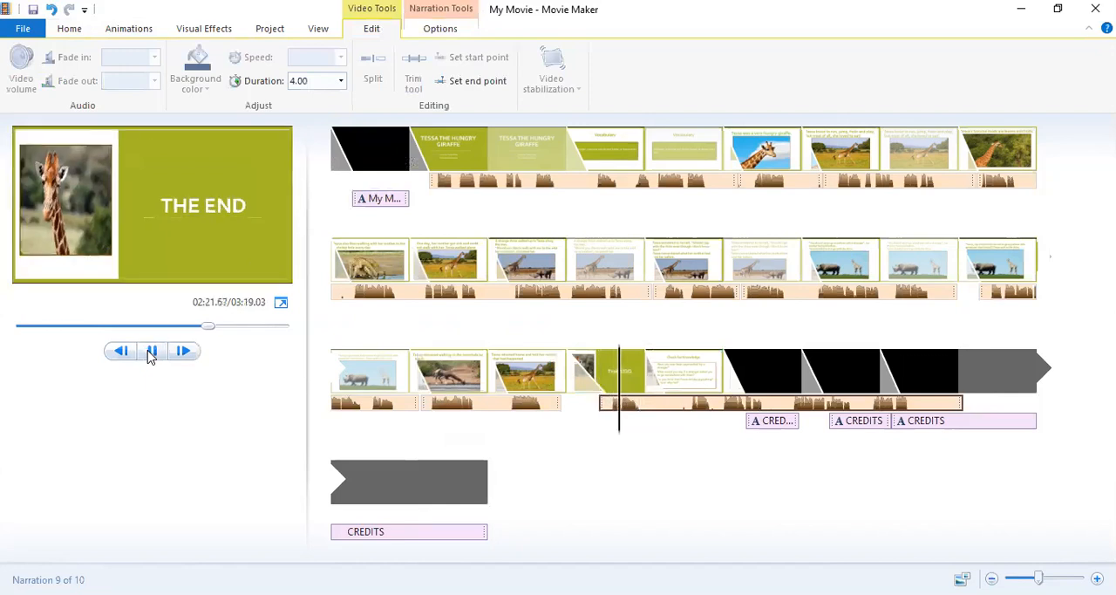
{"action": "left_click", "coordinate": [151, 351]}
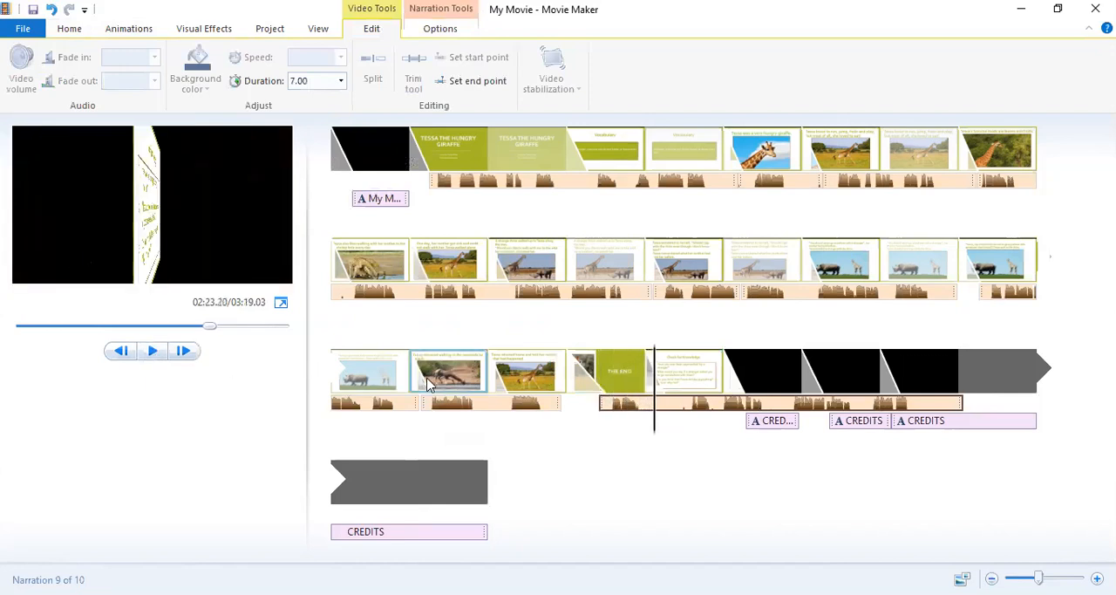
Shift the 28.67 s narration part slightly earlier to about 140.8 s and preview it into the Check for Knowledge slide.
{"action": "left_click", "coordinate": [610, 405]}
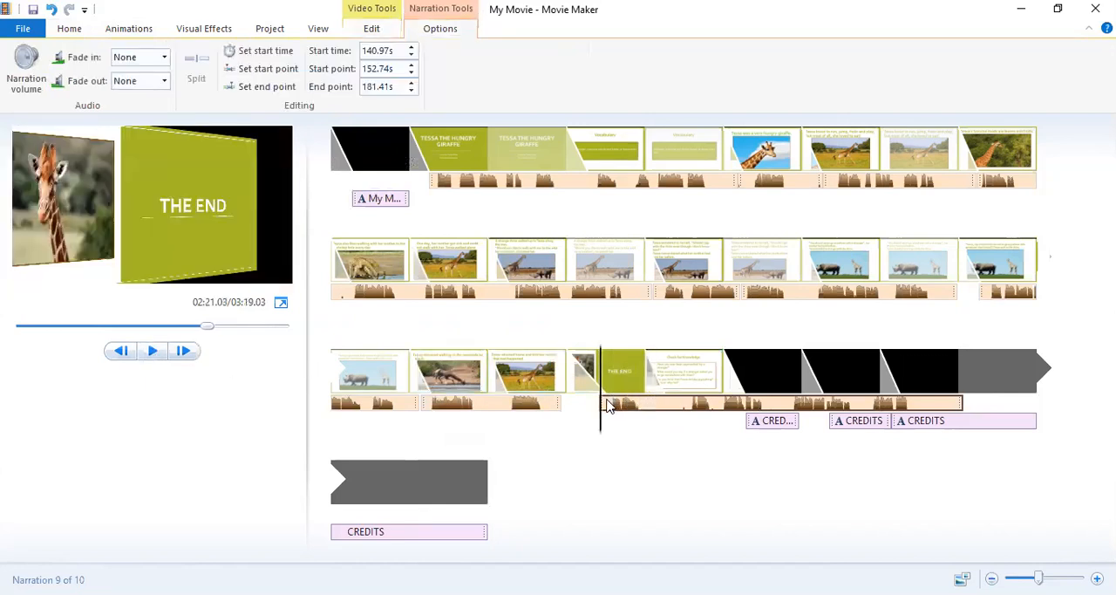
{"action": "left_click_drag", "start_coordinate": [608, 408], "coordinate": [598, 398]}
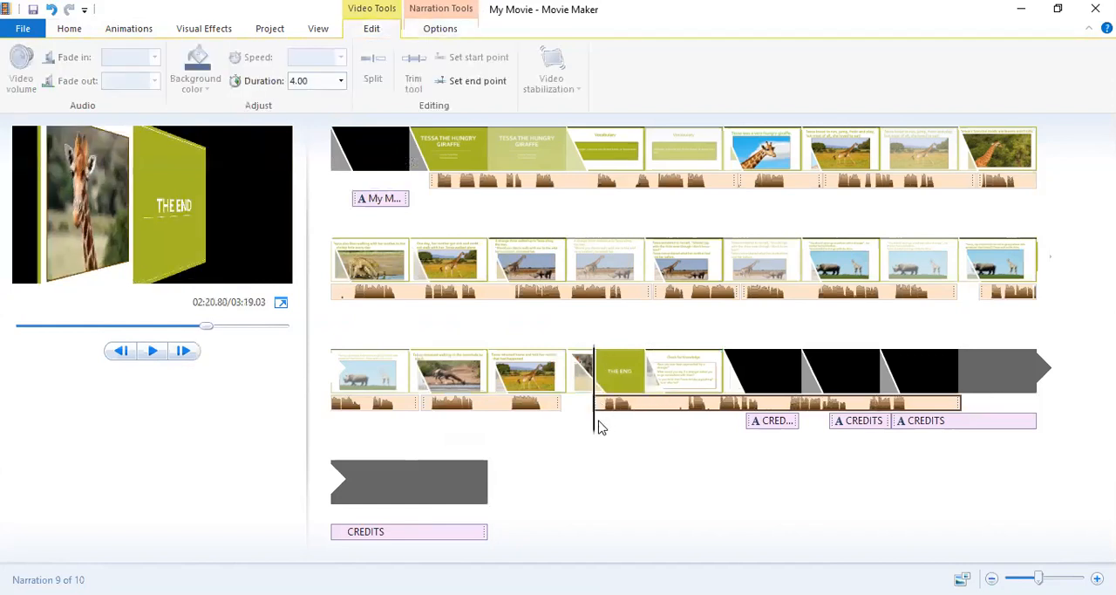
{"action": "left_click", "coordinate": [146, 351]}
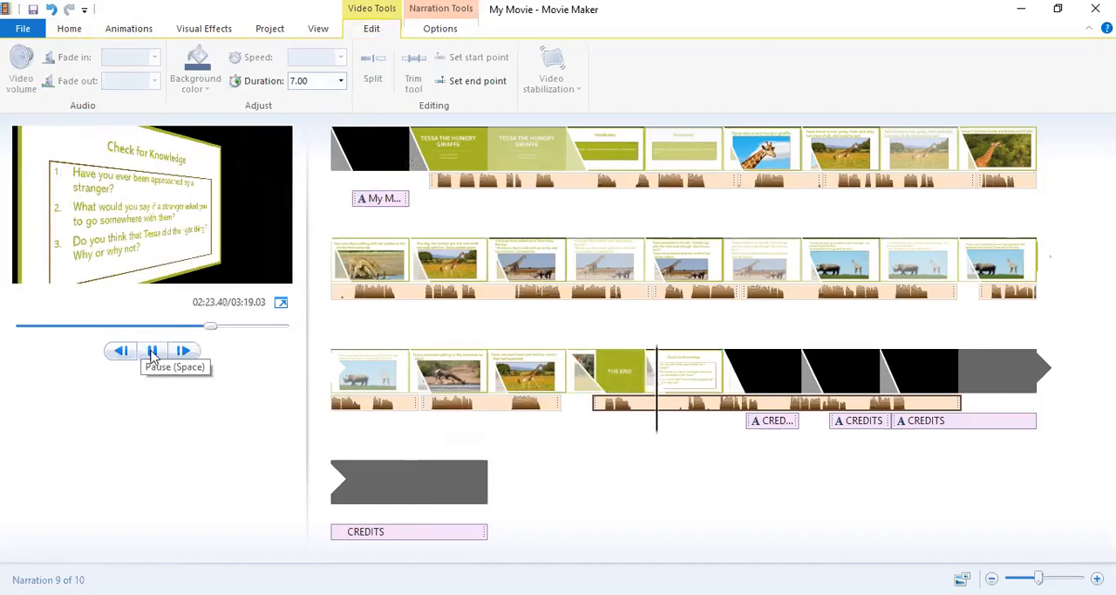
{"action": "left_click", "coordinate": [148, 350]}
Set THE END slide's duration to 5.50 s and place the 28.67 s narration part at about 140.9 s under it.
{"action": "left_click_drag", "start_coordinate": [613, 411], "coordinate": [678, 406]}
{"action": "left_click", "coordinate": [618, 386]}
{"action": "left_click", "coordinate": [313, 81]}
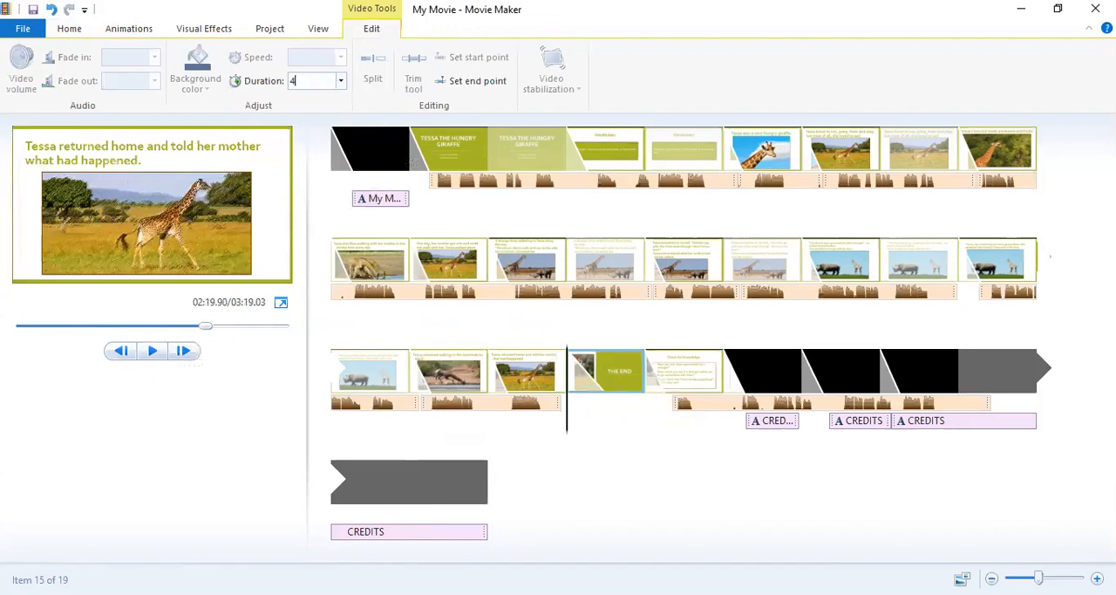
{"action": "type", "text": "5.5"}
{"action": "key", "text": "Return"}
{"action": "left_click", "coordinate": [688, 406]}
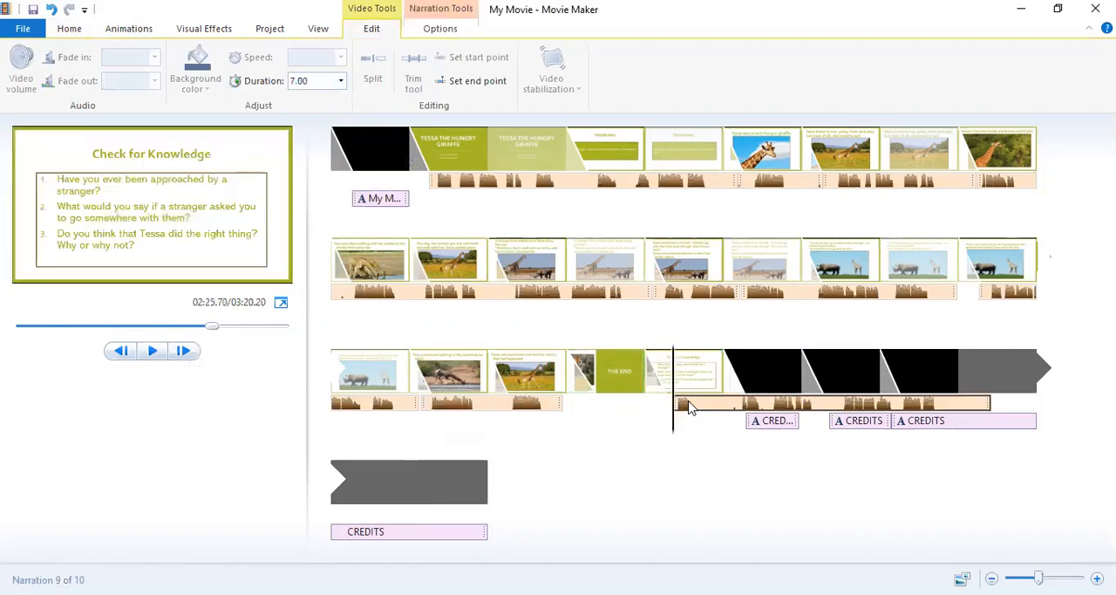
{"action": "left_click_drag", "start_coordinate": [688, 406], "coordinate": [596, 404]}
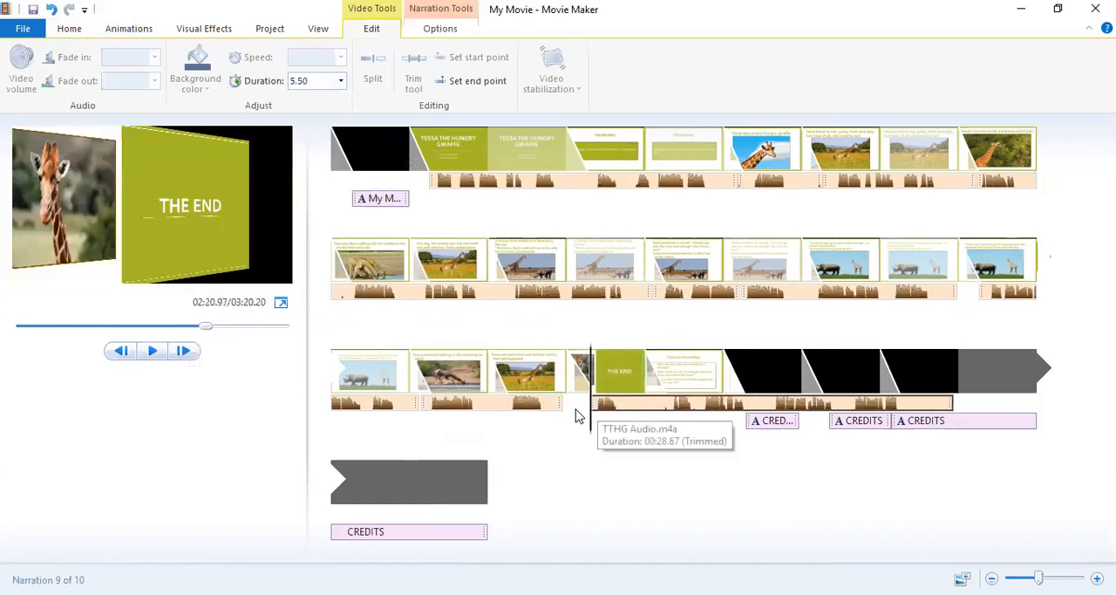
Preview the narration from THE END slide and split it at about 145.3 s, early in the Check for Knowledge slide.
{"action": "left_click", "coordinate": [149, 351]}
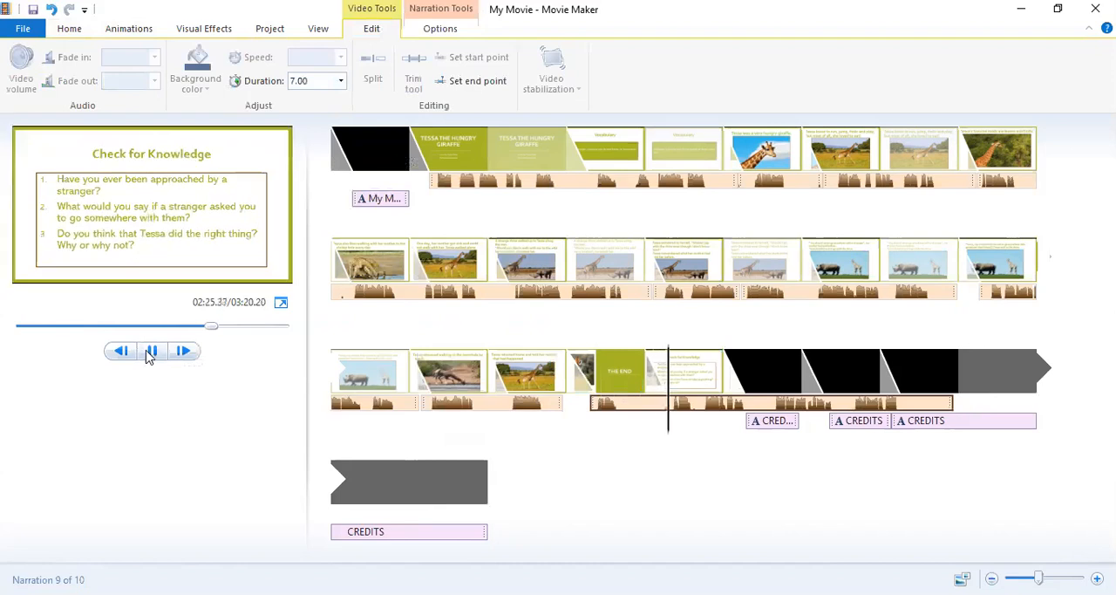
{"action": "left_click", "coordinate": [150, 352]}
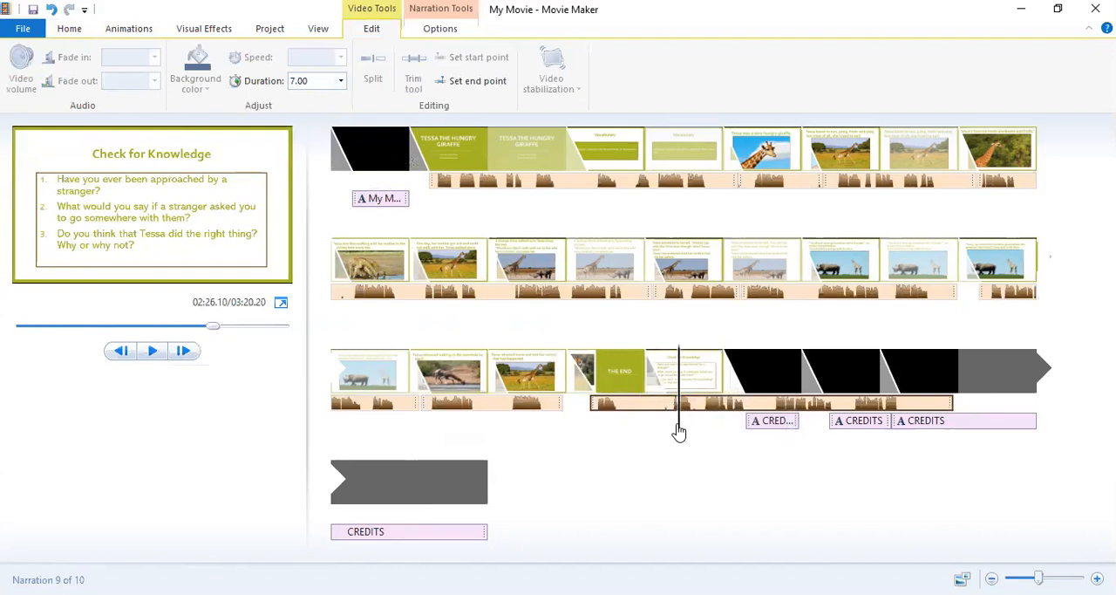
{"action": "mouse_move", "coordinate": [681, 431]}
{"action": "left_mouse_down"}
{"action": "mouse_move", "coordinate": [657, 428]}
{"action": "mouse_move", "coordinate": [669, 428]}
{"action": "left_mouse_up"}
{"action": "left_click", "coordinate": [419, 34]}
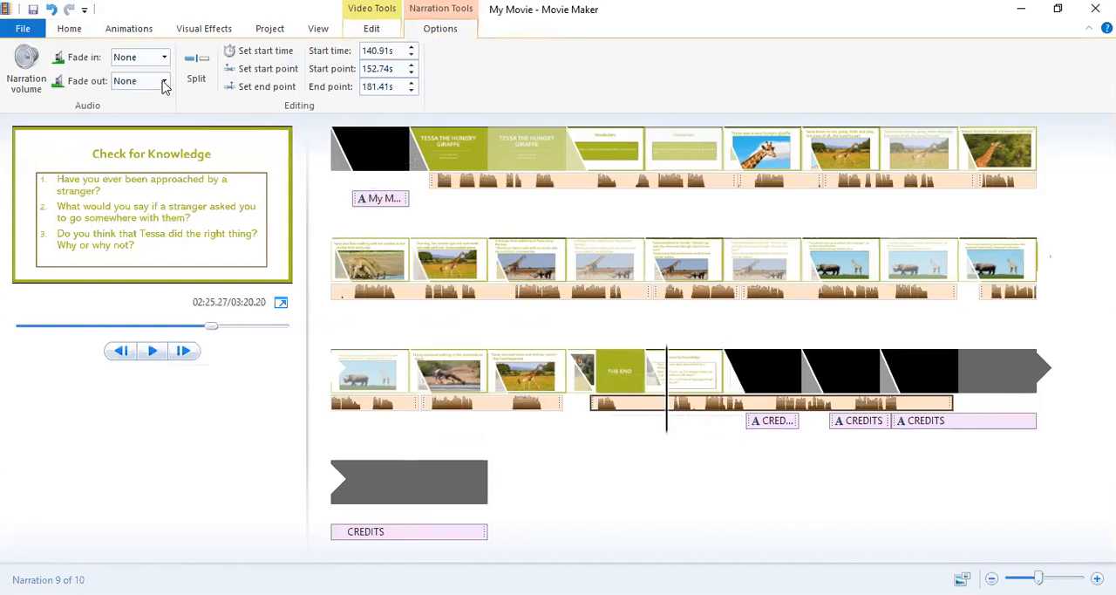
{"action": "left_click", "coordinate": [196, 71]}
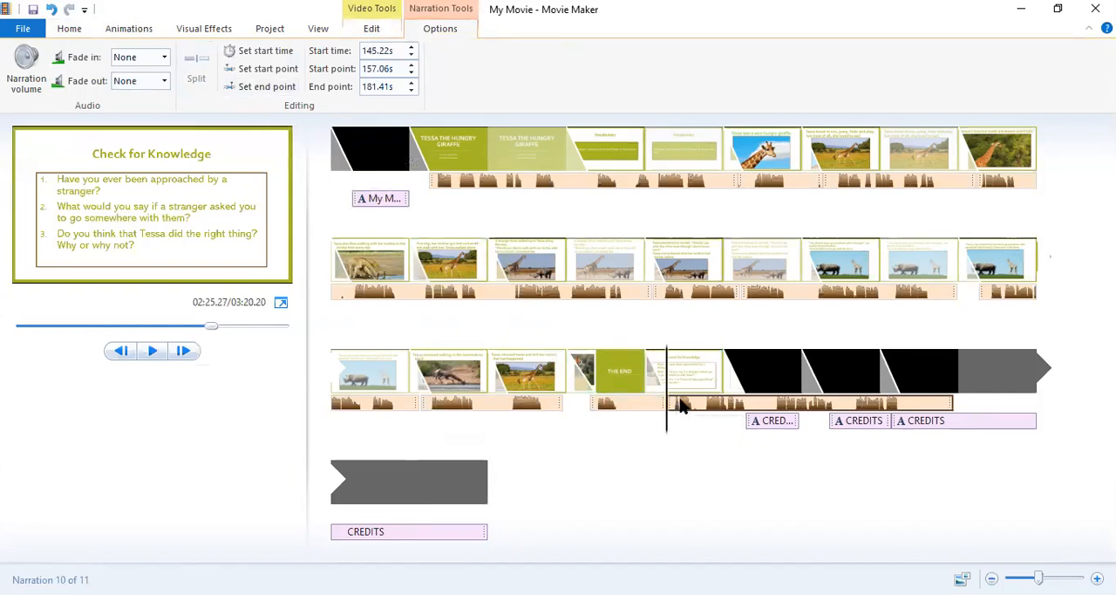
Set the Check for Knowledge slide's duration to 12.50 s and place the split-off narration part under it at 145.30 s.
{"action": "left_click_drag", "start_coordinate": [682, 406], "coordinate": [739, 404]}
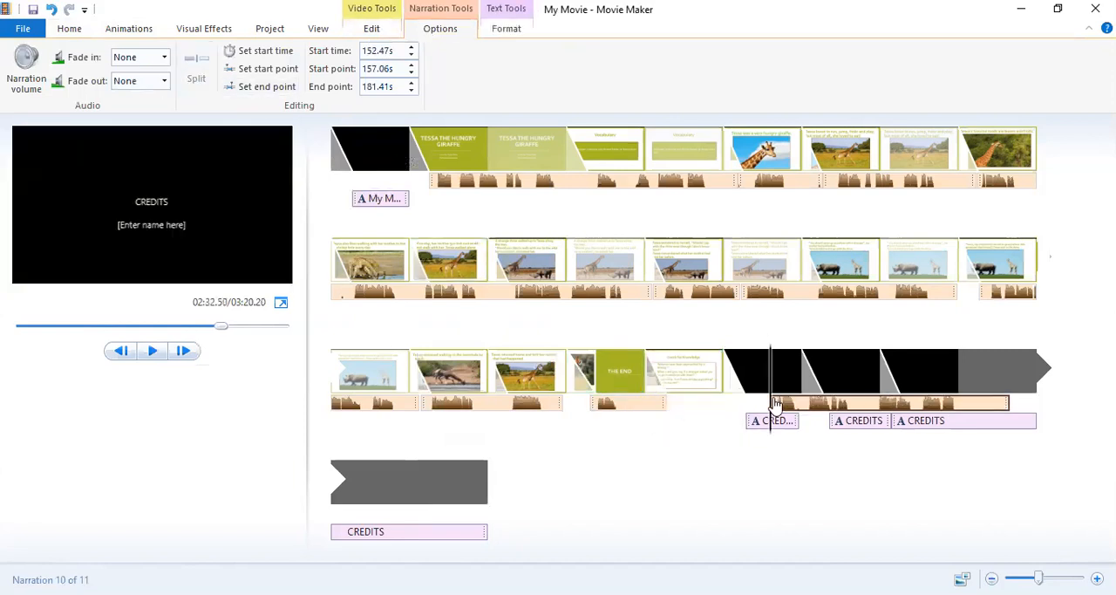
{"action": "left_click", "coordinate": [682, 377]}
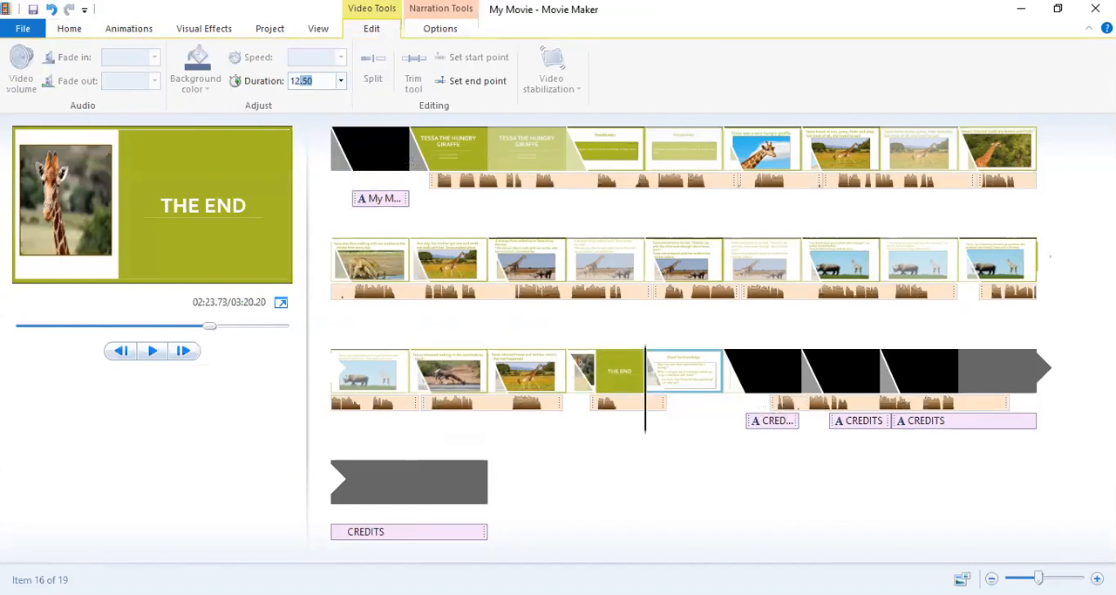
{"action": "type", "text": "12.50"}
{"action": "key", "text": "Return"}
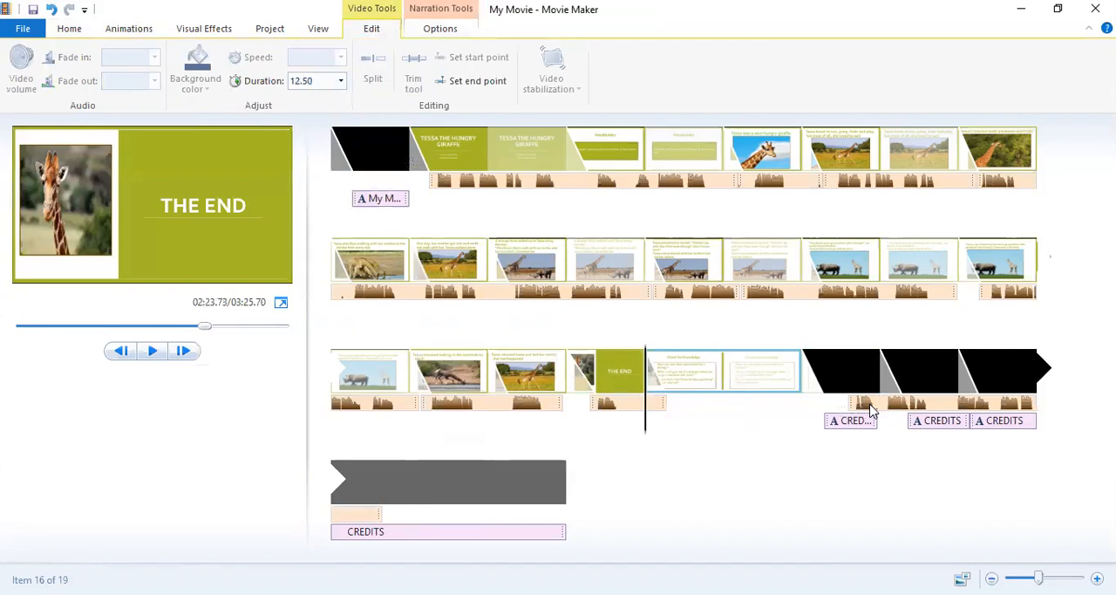
{"action": "left_click", "coordinate": [670, 405]}
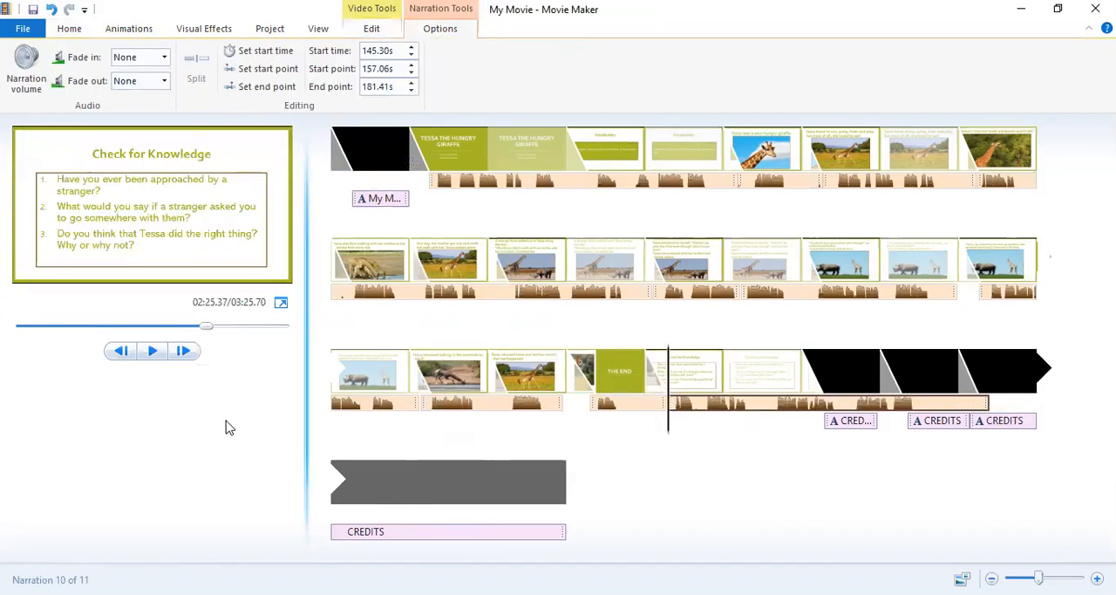
Preview the Check for Knowledge narration from about 145.3 s and split it at about 151.5 s.
{"action": "left_click", "coordinate": [149, 351]}
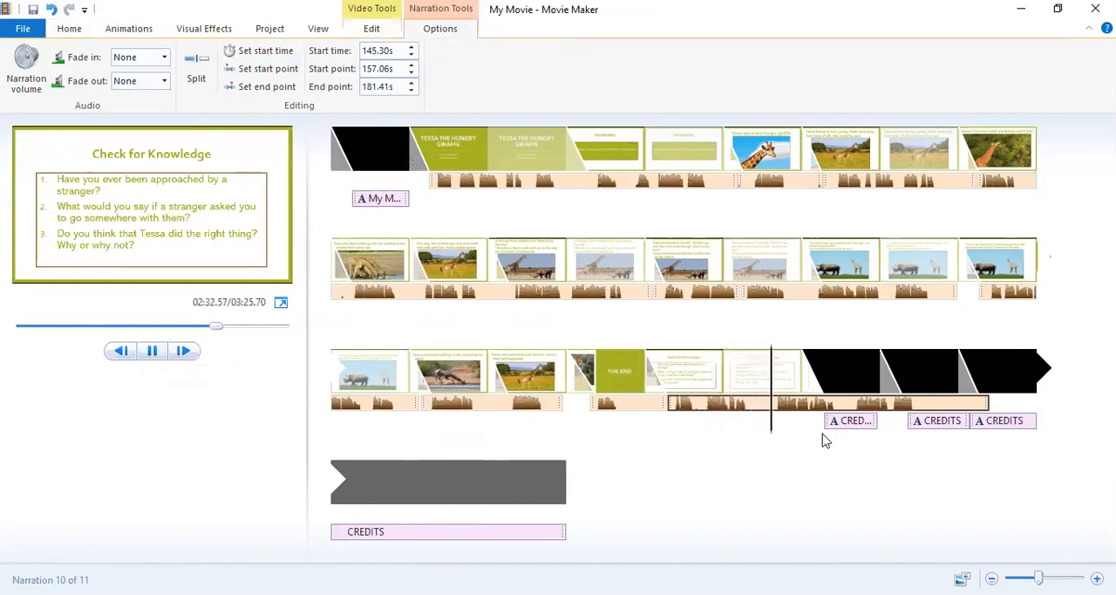
{"action": "left_click", "coordinate": [153, 350]}
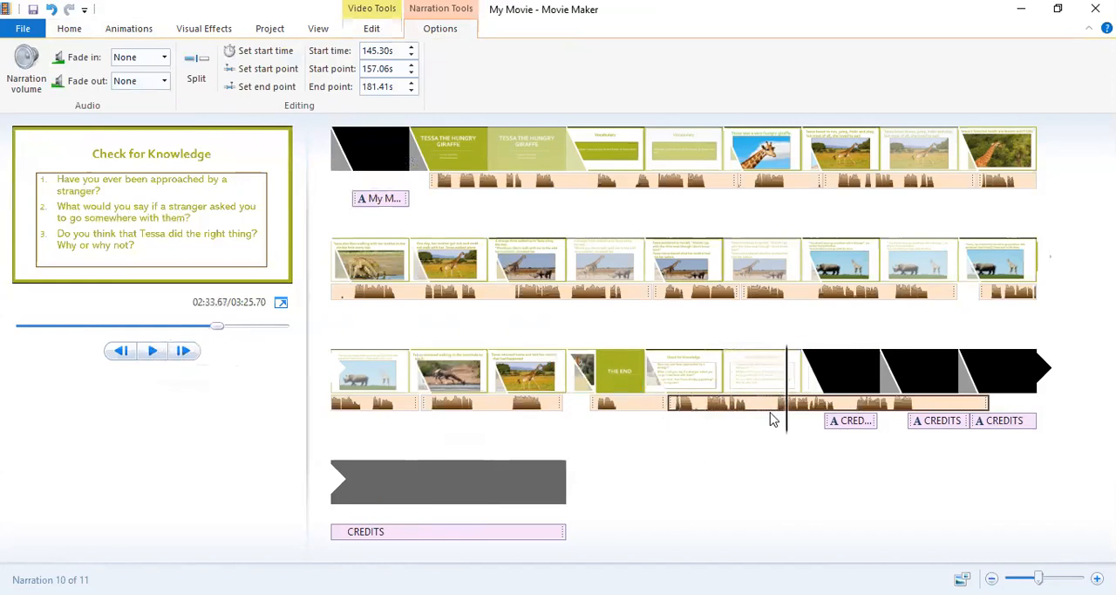
{"action": "left_click_drag", "start_coordinate": [786, 433], "coordinate": [758, 442]}
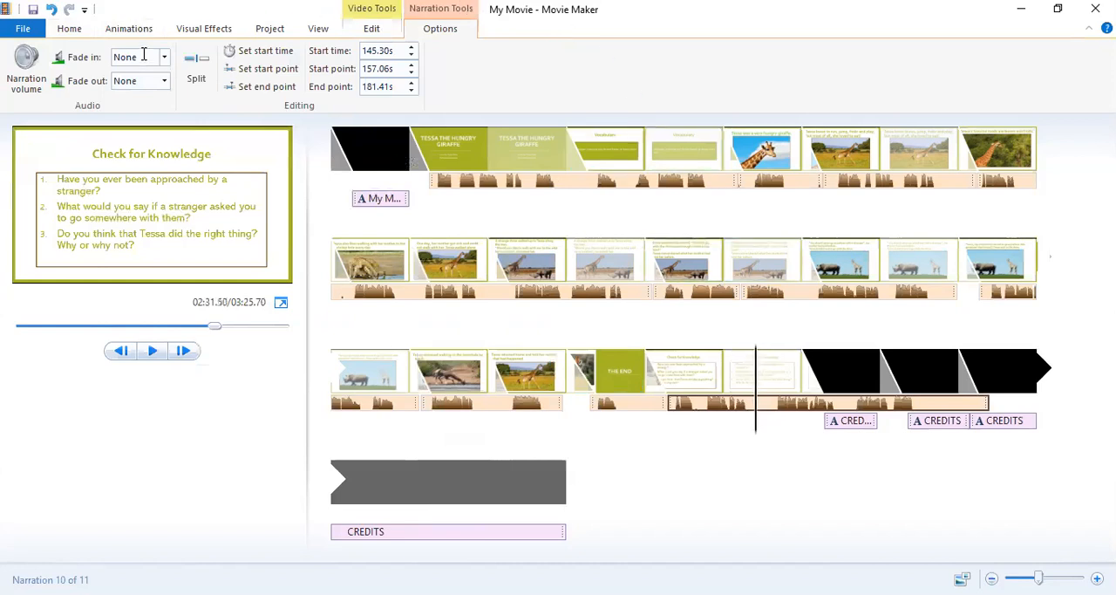
{"action": "left_click", "coordinate": [200, 78]}
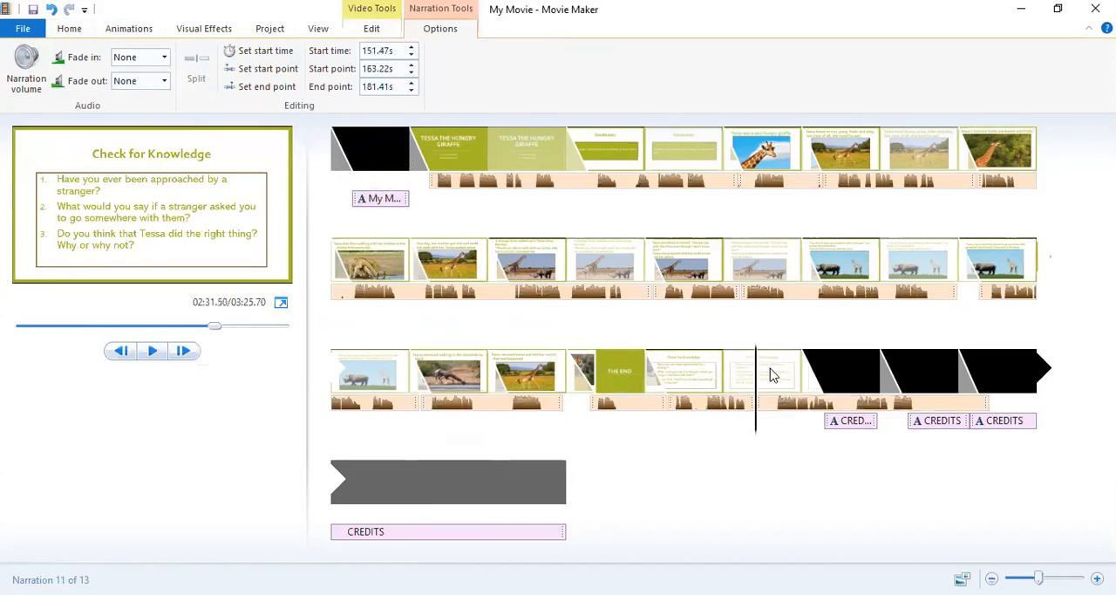
Split the Check for Knowledge narration at about 152.3 s, just after the pause that begins the second part.
{"action": "left_click_drag", "start_coordinate": [755, 434], "coordinate": [770, 428]}
{"action": "left_click", "coordinate": [766, 428]}
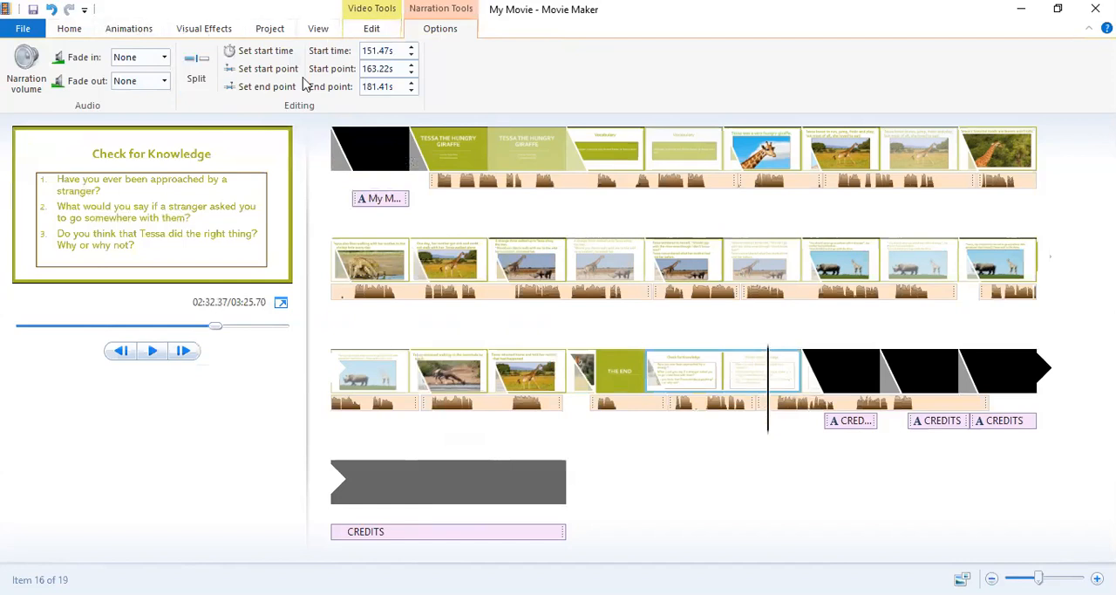
{"action": "left_click", "coordinate": [197, 71]}
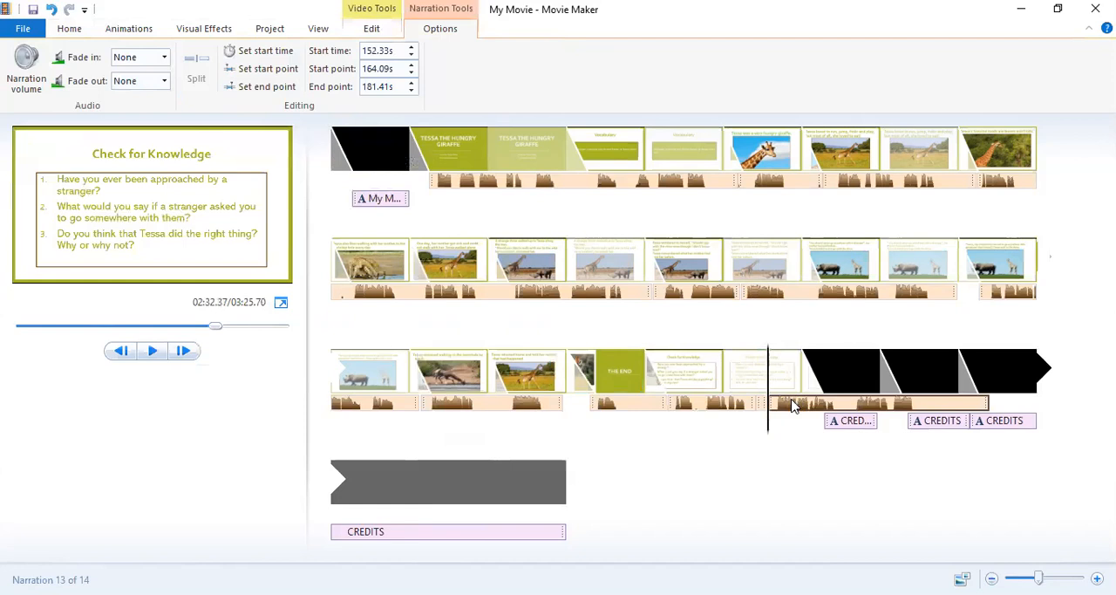
Move the 0.87 s narration piece to 195.28 s and the overlapping 18.19 s part to 186.53 s, under the last credits clip.
{"action": "left_click", "coordinate": [764, 404]}
{"action": "left_click_drag", "start_coordinate": [763, 405], "coordinate": [776, 409]}
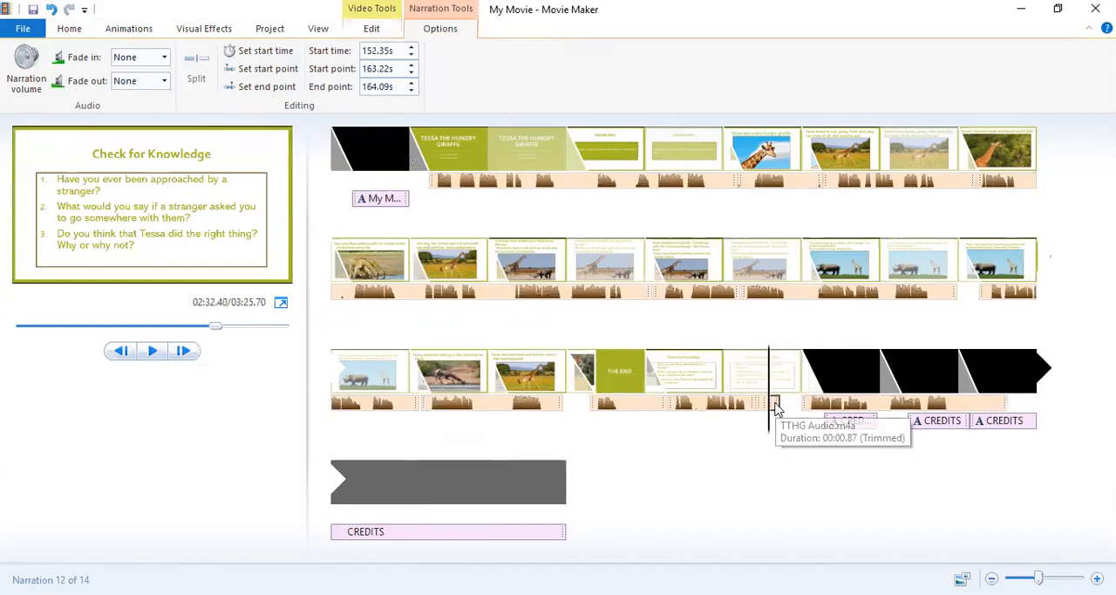
{"action": "left_click_drag", "start_coordinate": [777, 410], "coordinate": [813, 410]}
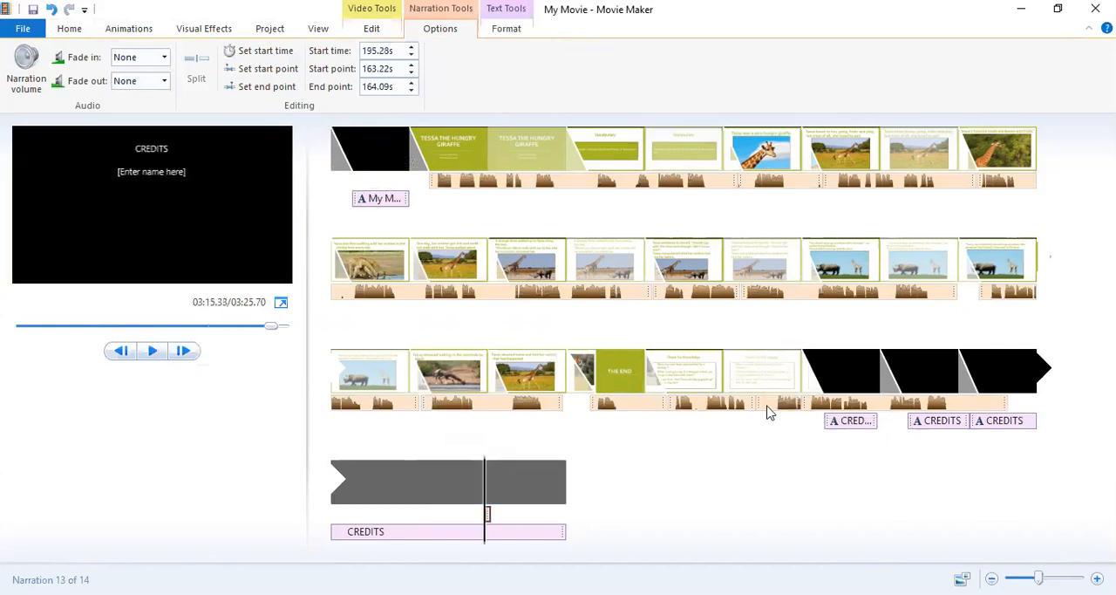
{"action": "key", "text": "ctrl+z"}
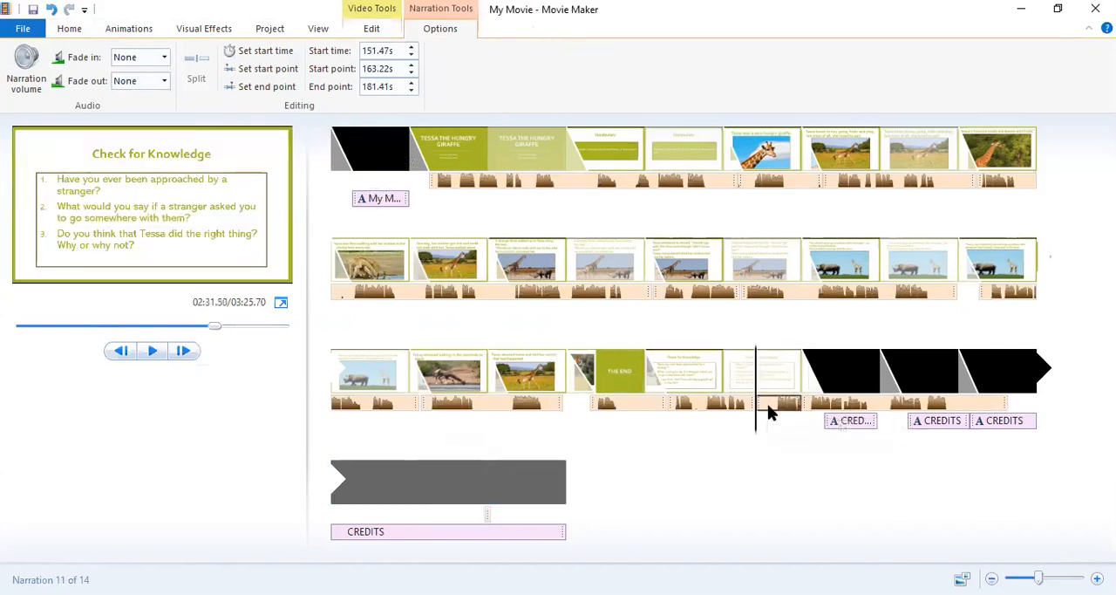
{"action": "left_click_drag", "start_coordinate": [767, 404], "coordinate": [428, 510]}
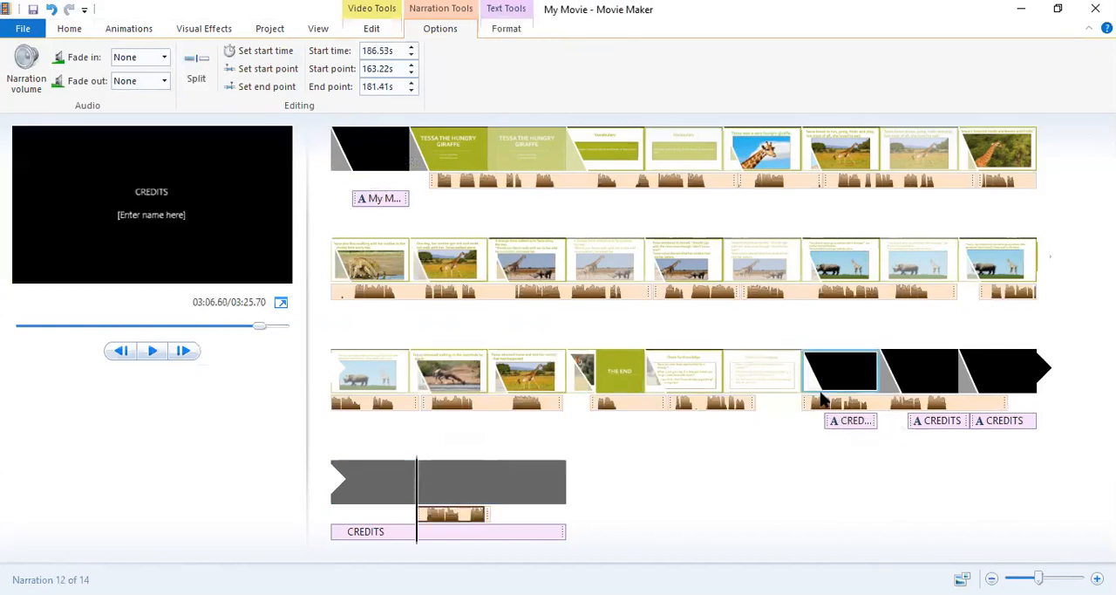
Preview the Check for Knowledge narration from 145.30 s and place the 17.32 s narration part at 151.55 s, directly behind it.
{"action": "left_click", "coordinate": [678, 402]}
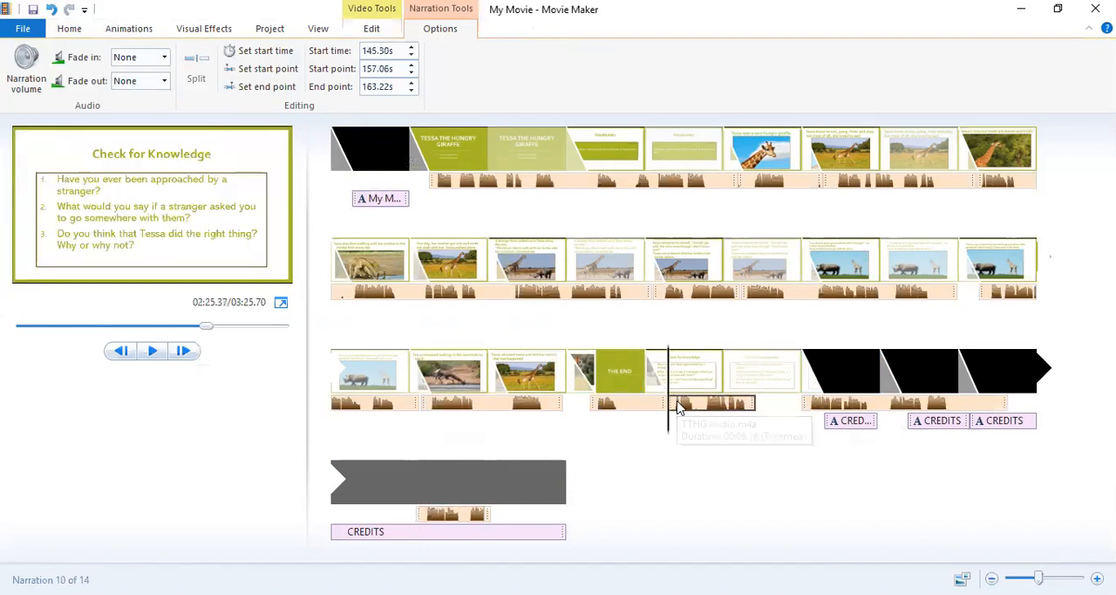
{"action": "left_click", "coordinate": [164, 360]}
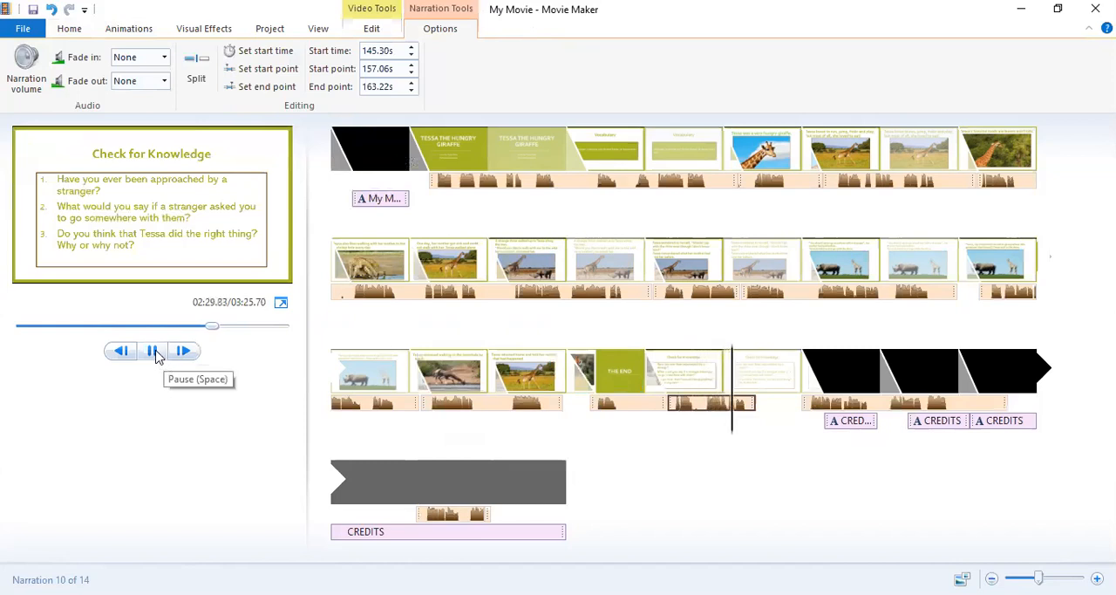
{"action": "left_click", "coordinate": [775, 417]}
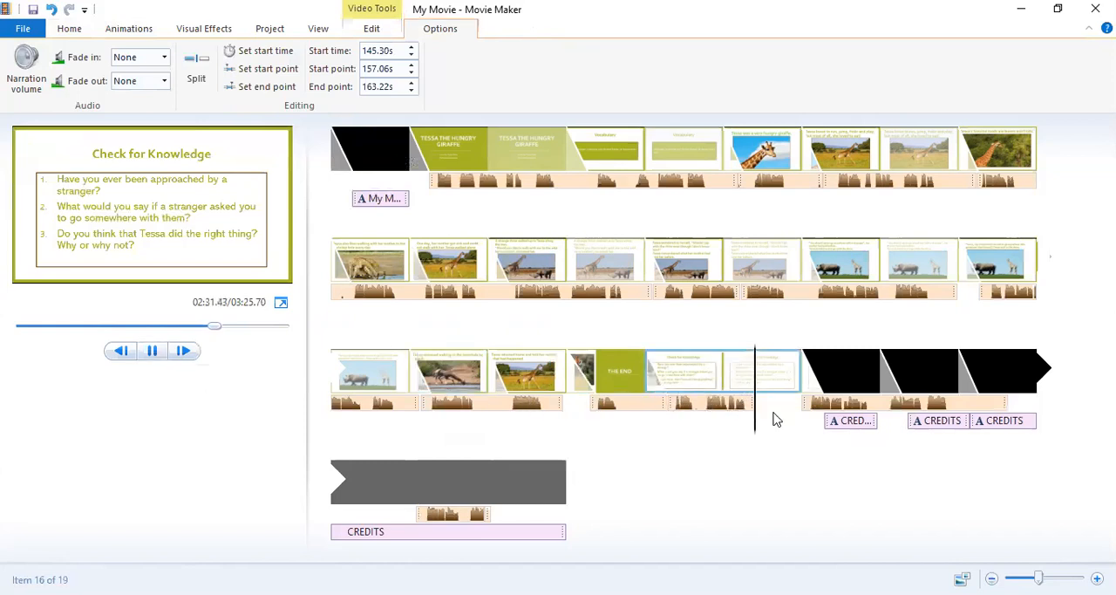
{"action": "left_click", "coordinate": [854, 408]}
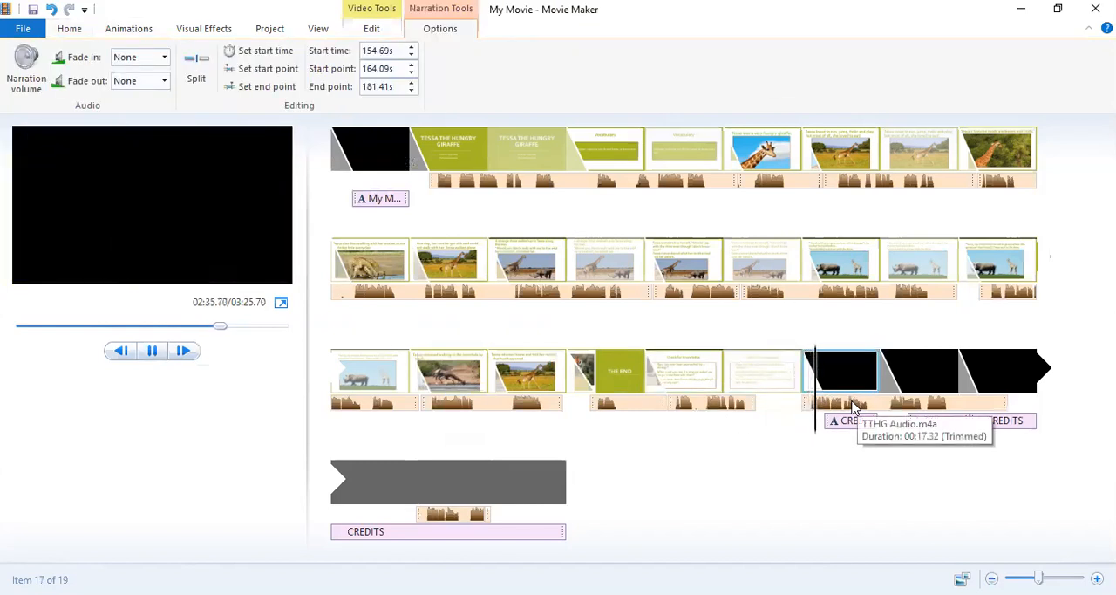
{"action": "left_click", "coordinate": [810, 404]}
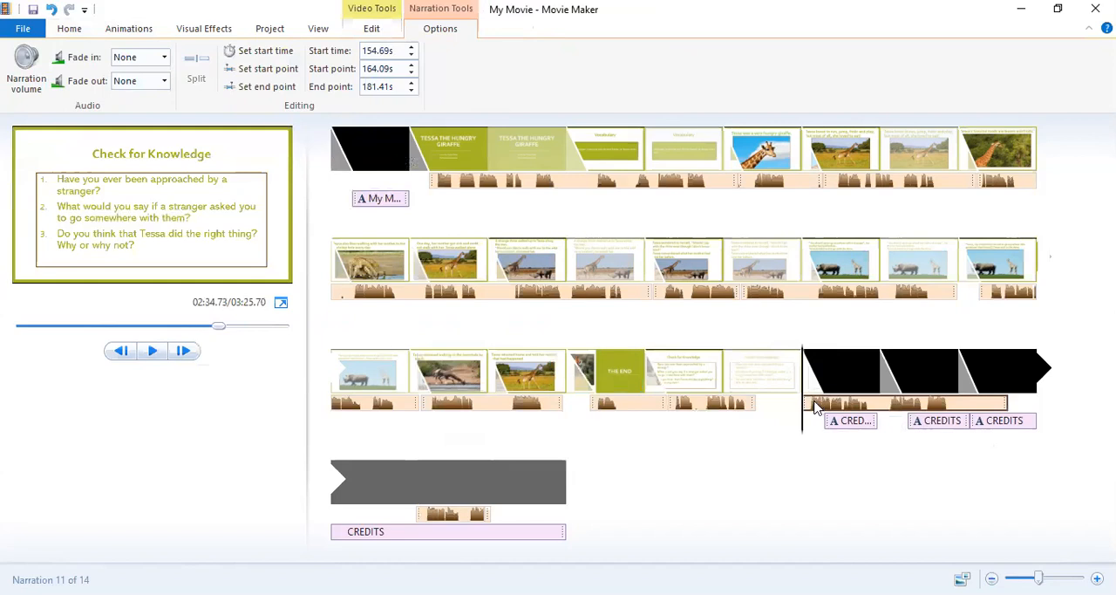
{"action": "left_click_drag", "start_coordinate": [815, 408], "coordinate": [787, 409]}
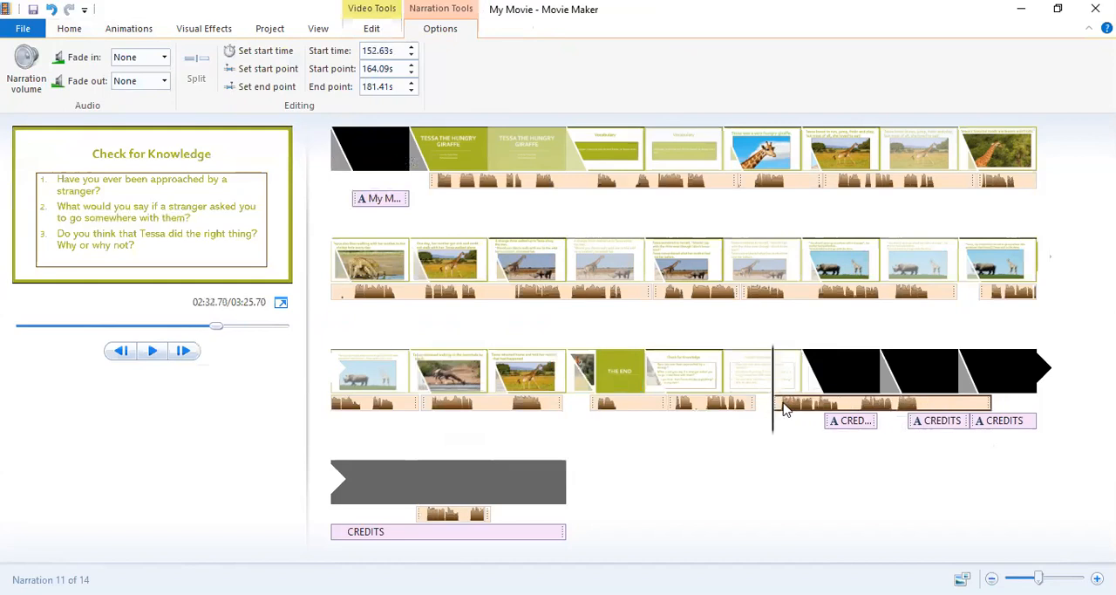
{"action": "left_click_drag", "start_coordinate": [758, 409], "coordinate": [760, 414]}
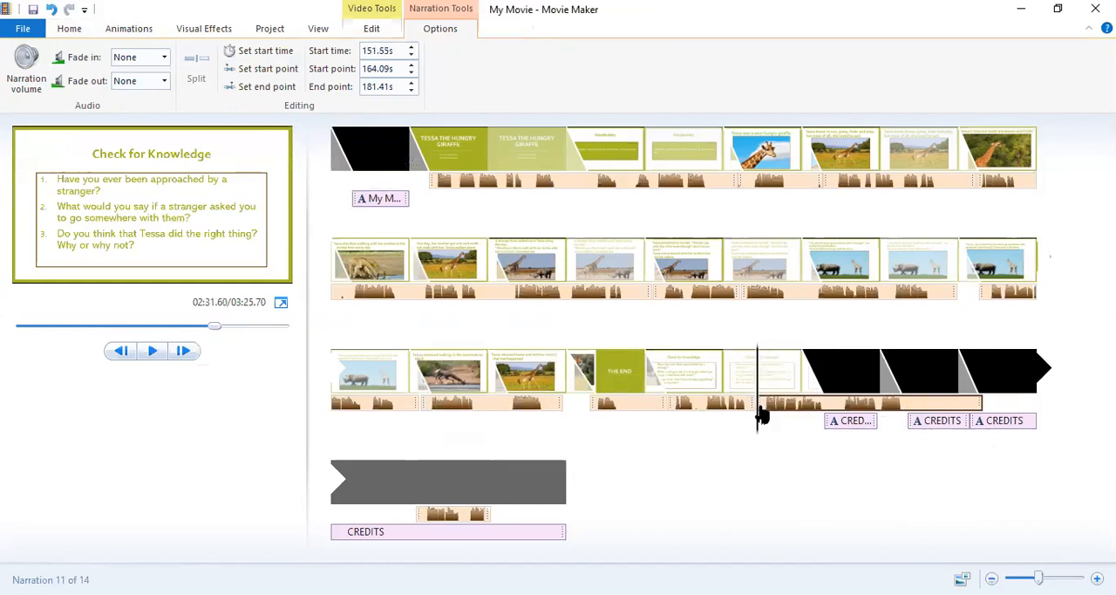
Remove the leftover 18.19 s narration part and the short 0.87 s piece from under the last credits clip.
{"action": "left_click", "coordinate": [455, 517]}
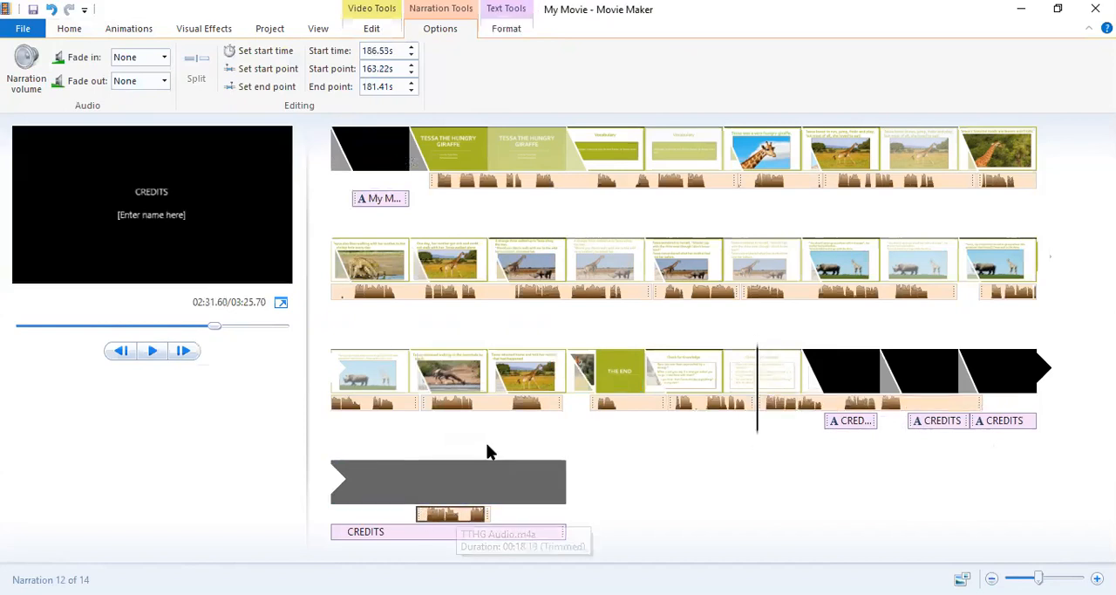
{"action": "right_click", "coordinate": [456, 514]}
{"action": "left_click", "coordinate": [500, 409]}
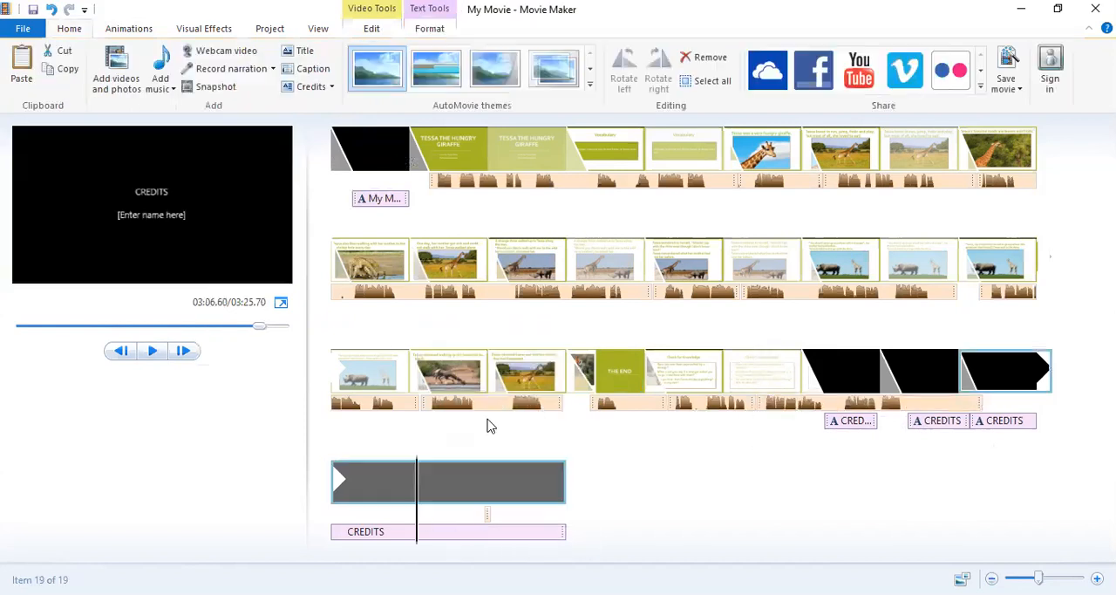
{"action": "left_click", "coordinate": [488, 518]}
{"action": "right_click", "coordinate": [488, 516]}
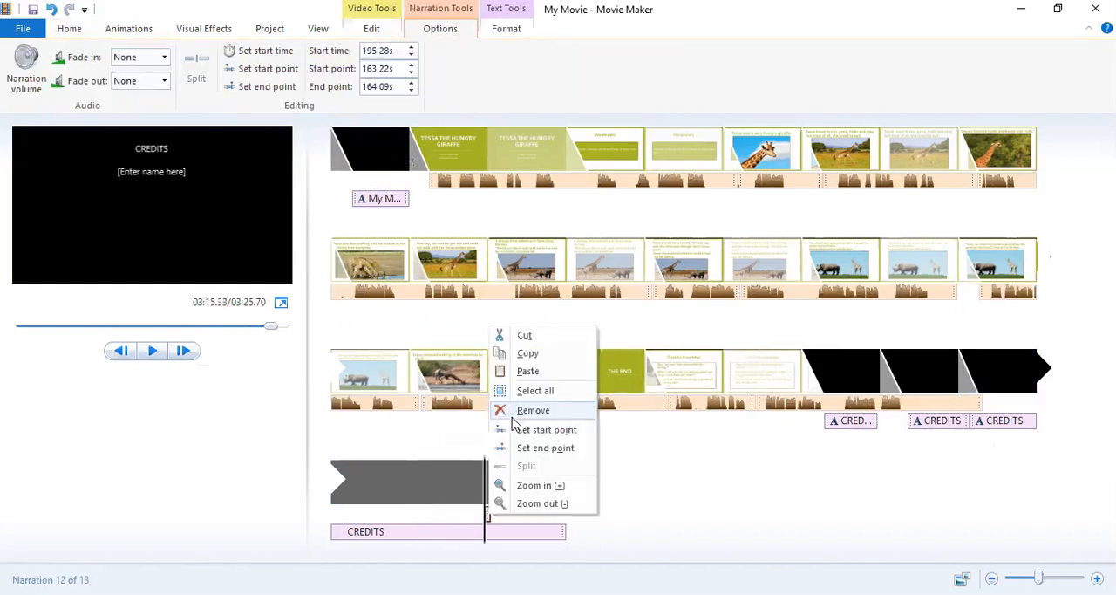
{"action": "left_click", "coordinate": [528, 409]}
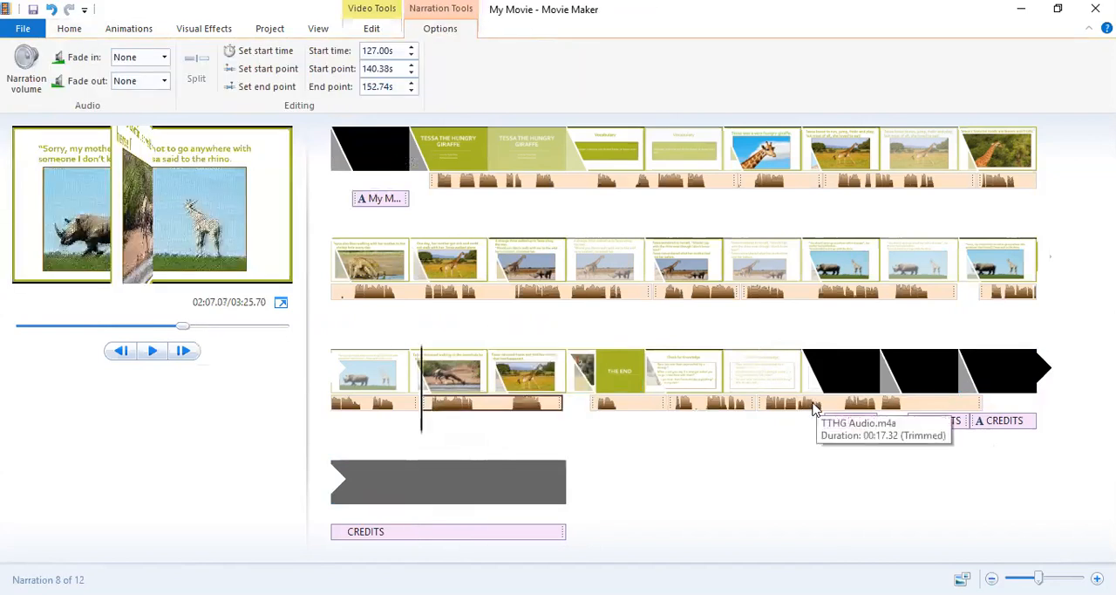
Split the final narration part at about 163.2 s and remove the silent tail by way of the last credits clip.
{"action": "left_click", "coordinate": [917, 409]}
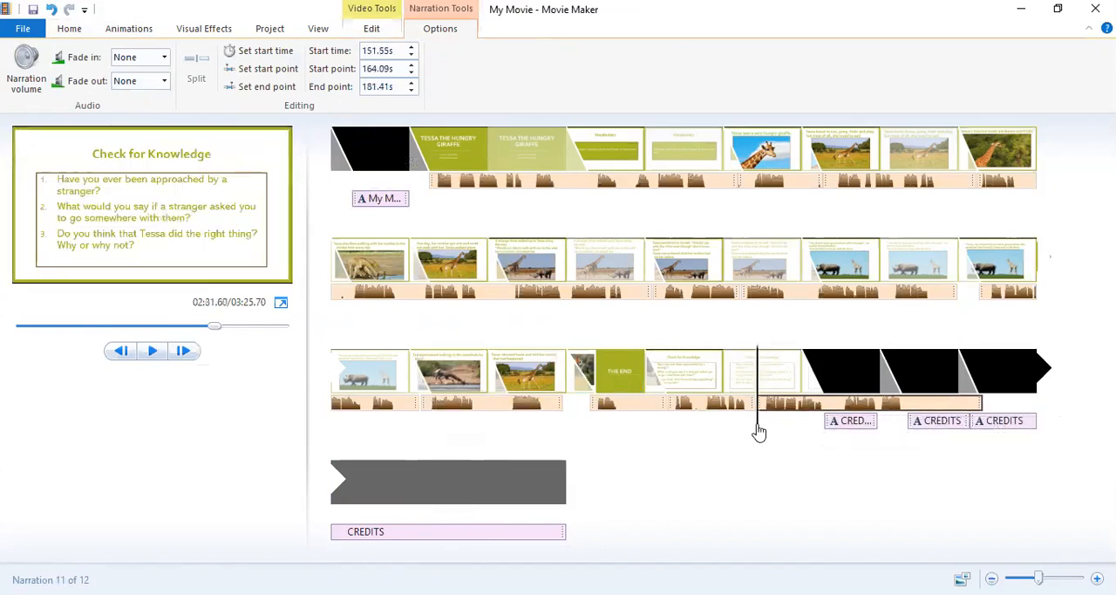
{"action": "left_click", "coordinate": [915, 423]}
{"action": "left_click_drag", "start_coordinate": [916, 425], "coordinate": [924, 422]}
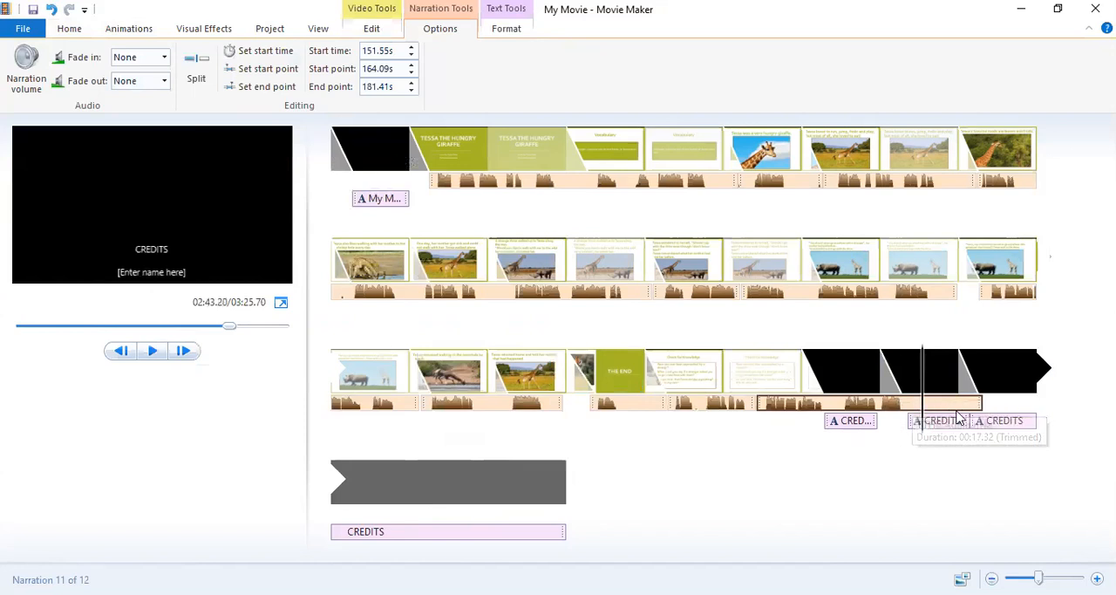
{"action": "left_click", "coordinate": [197, 73]}
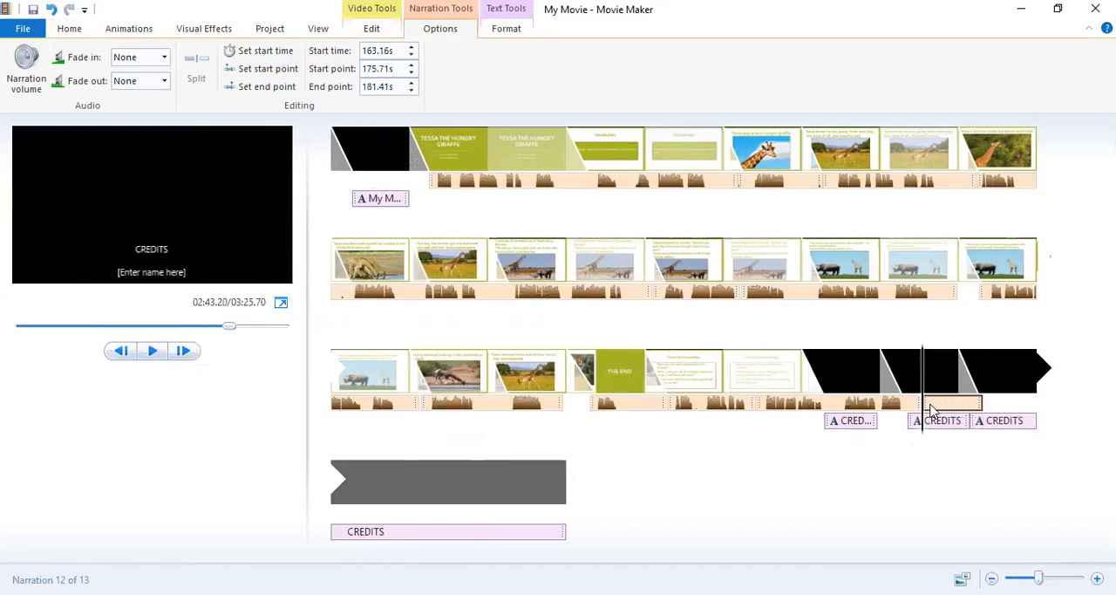
{"action": "left_click_drag", "start_coordinate": [931, 409], "coordinate": [447, 524]}
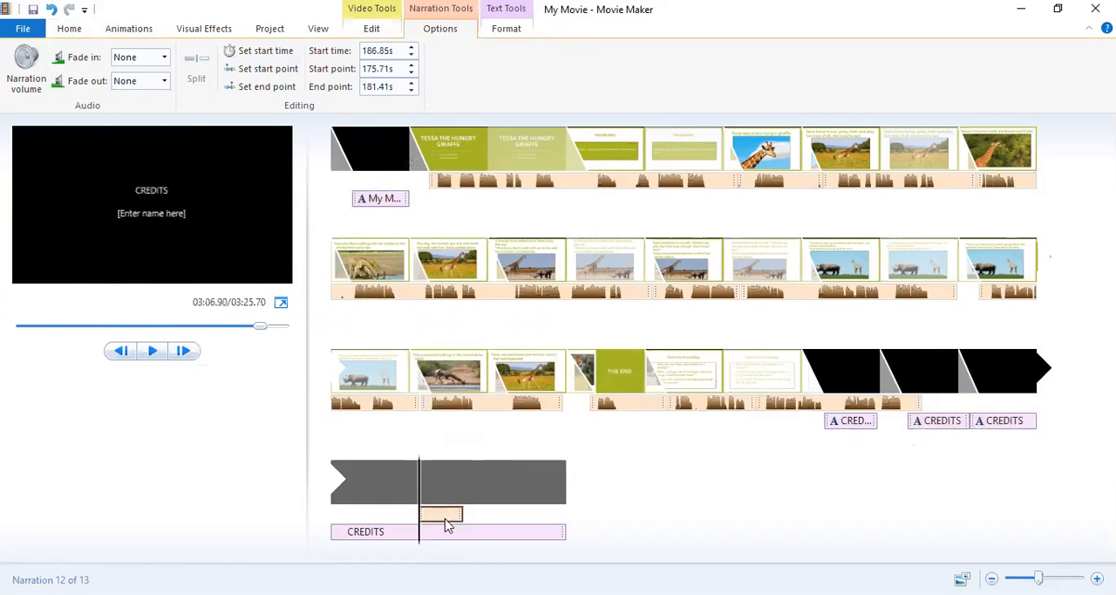
{"action": "right_click", "coordinate": [446, 524]}
{"action": "left_click", "coordinate": [501, 422]}
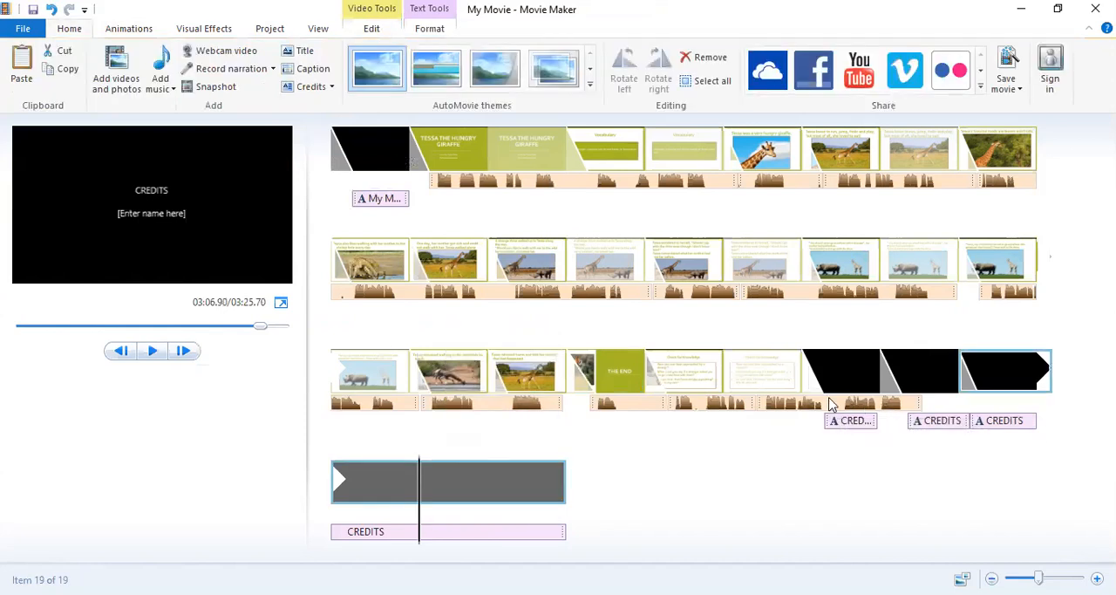
Preview the narration from 145.30 s on and split its last part at about 156.5 s and again at about 157.3 s.
{"action": "left_click", "coordinate": [670, 404]}
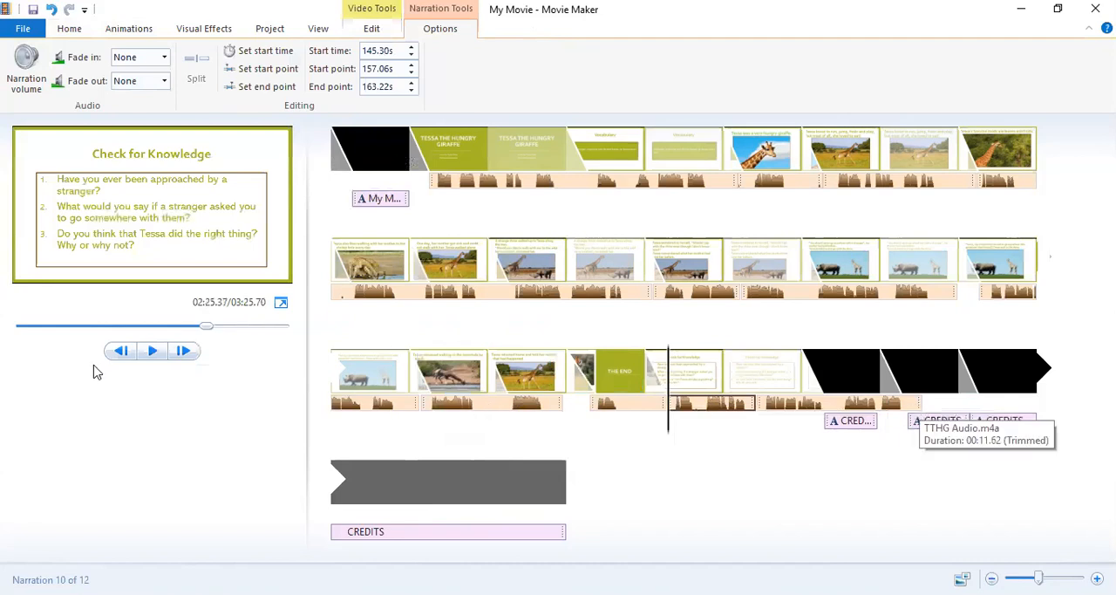
{"action": "left_click", "coordinate": [152, 352]}
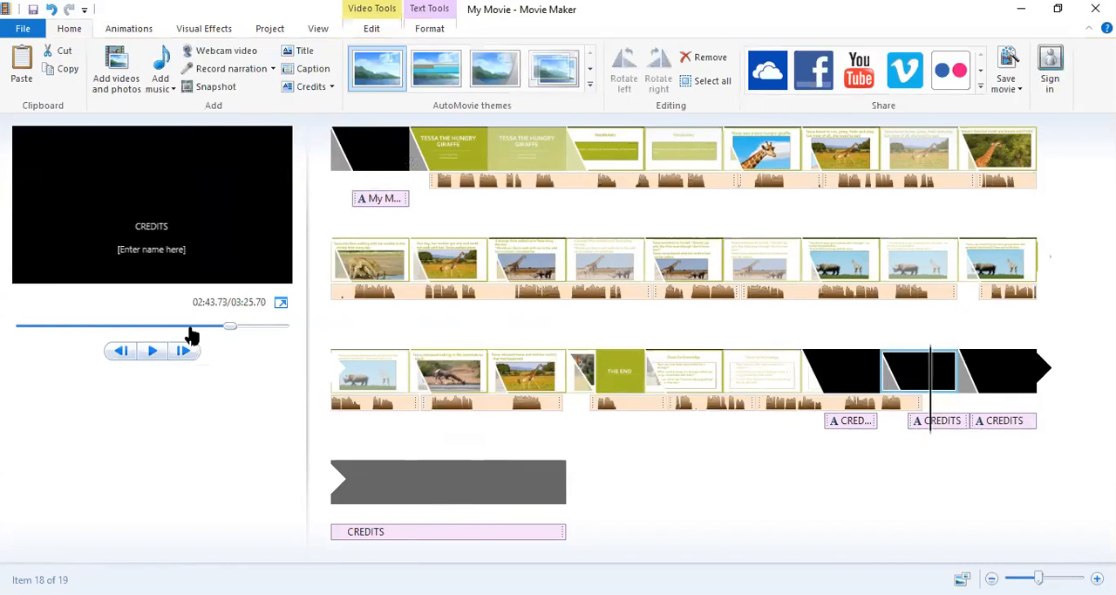
{"action": "left_click", "coordinate": [841, 403]}
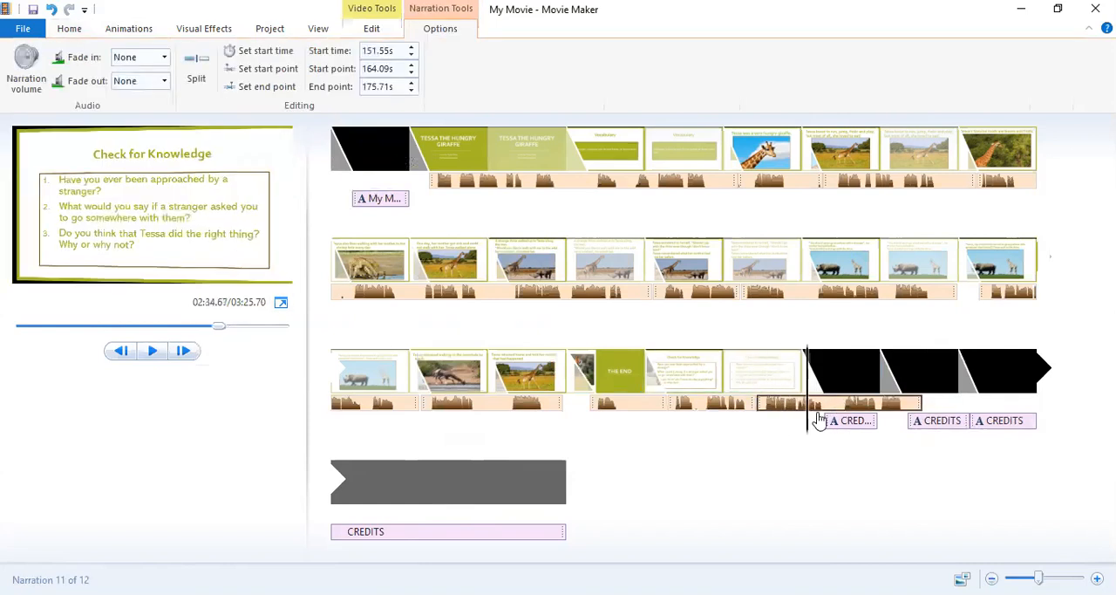
{"action": "left_click", "coordinate": [830, 421]}
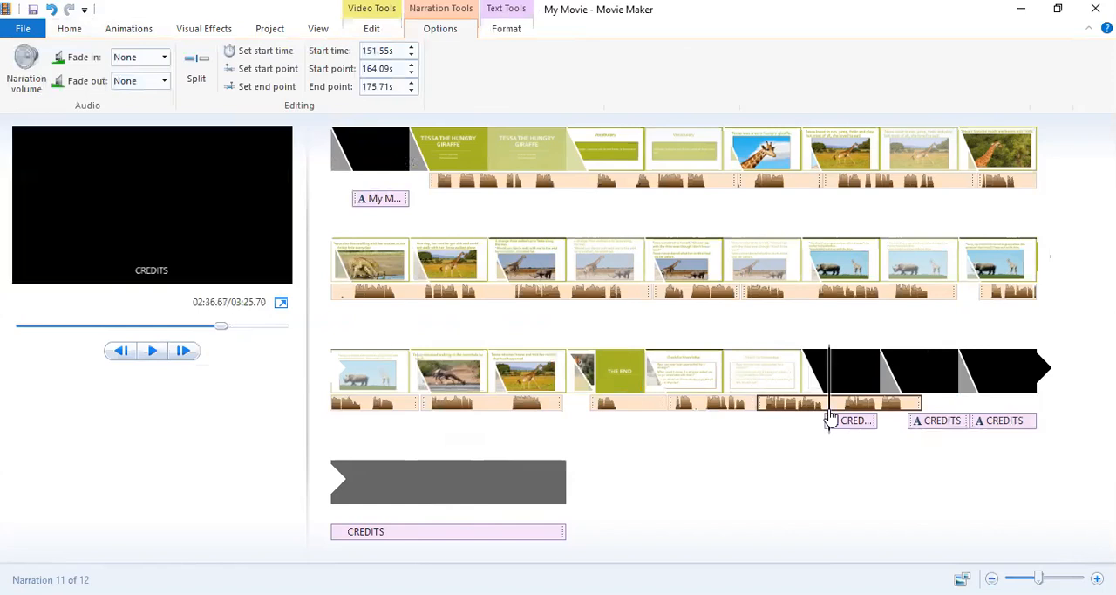
{"action": "left_click", "coordinate": [193, 77]}
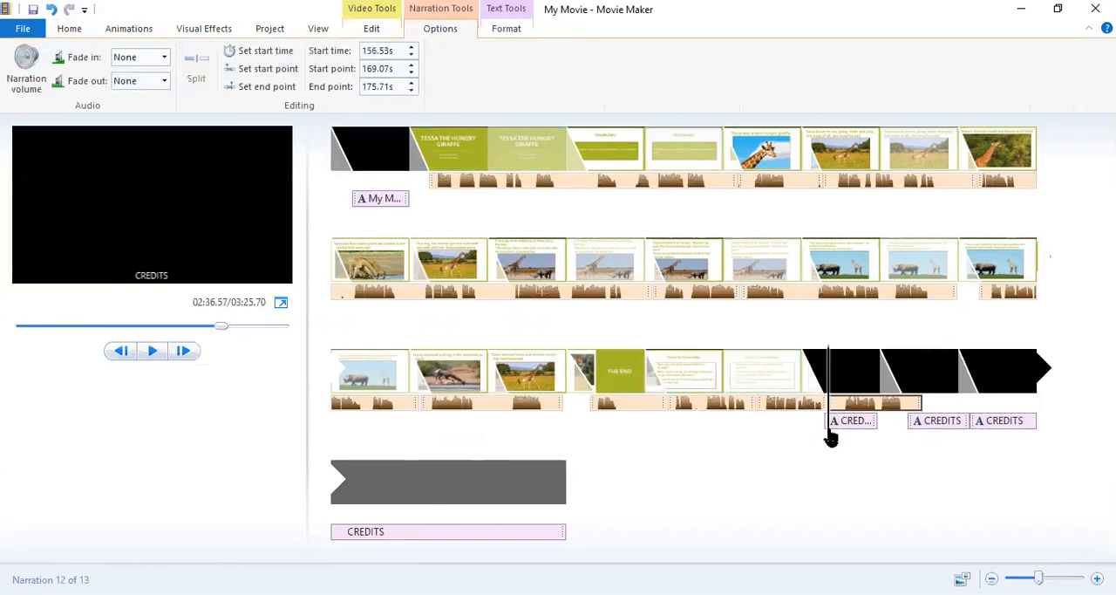
{"action": "left_click_drag", "start_coordinate": [834, 436], "coordinate": [840, 433]}
{"action": "left_click", "coordinate": [192, 74]}
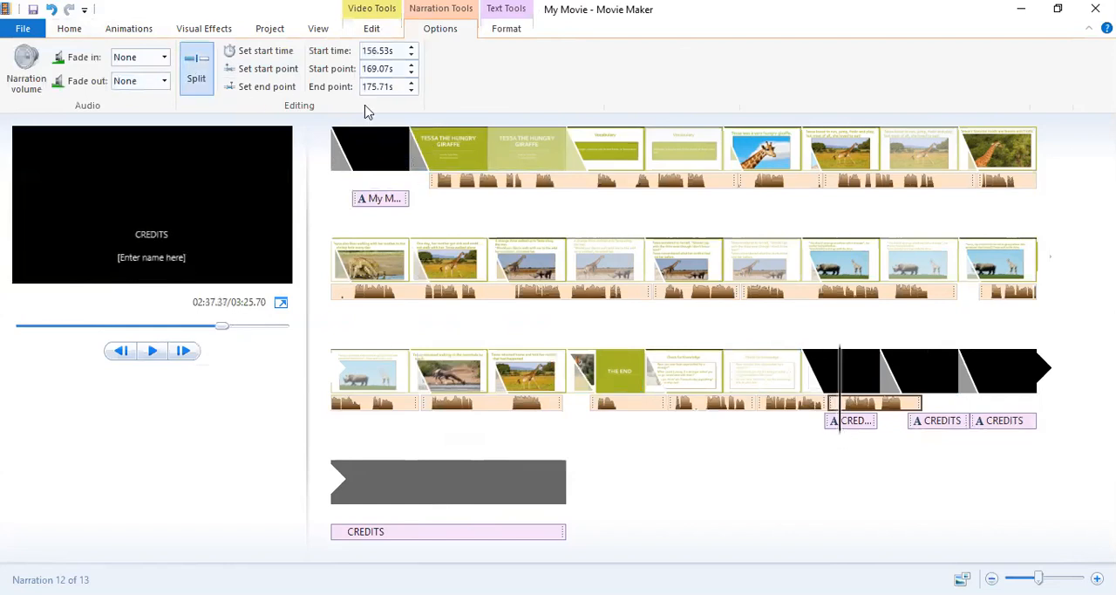
Remove the short piece between the two splits and the leftover duplicate, and place the 5.83 s narration part at 156.53 s.
{"action": "left_click", "coordinate": [850, 409]}
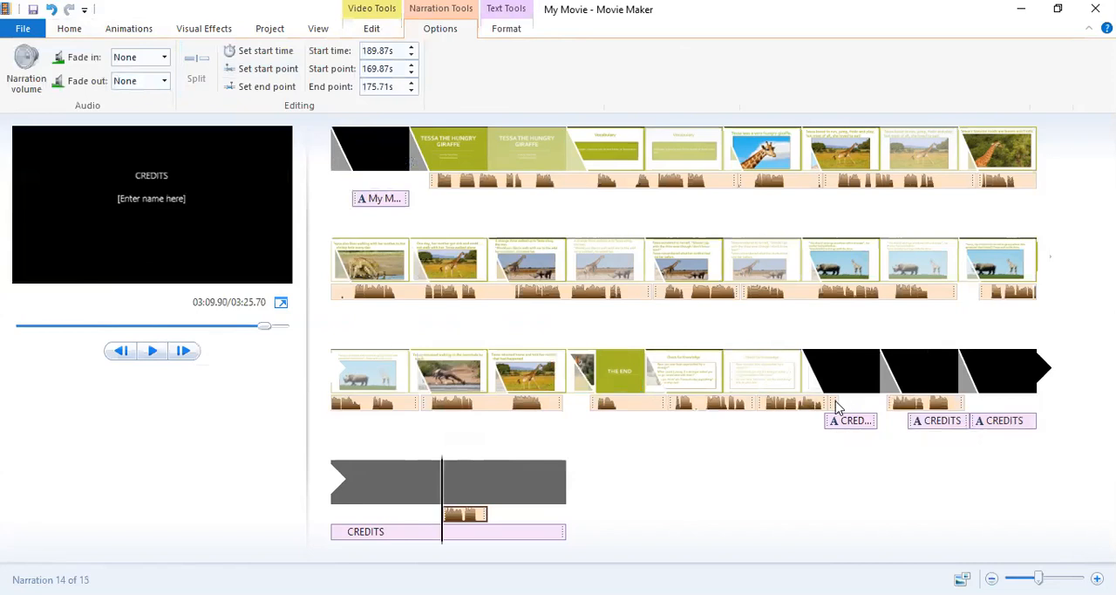
{"action": "left_click", "coordinate": [834, 407]}
{"action": "left_click_drag", "start_coordinate": [834, 407], "coordinate": [398, 516]}
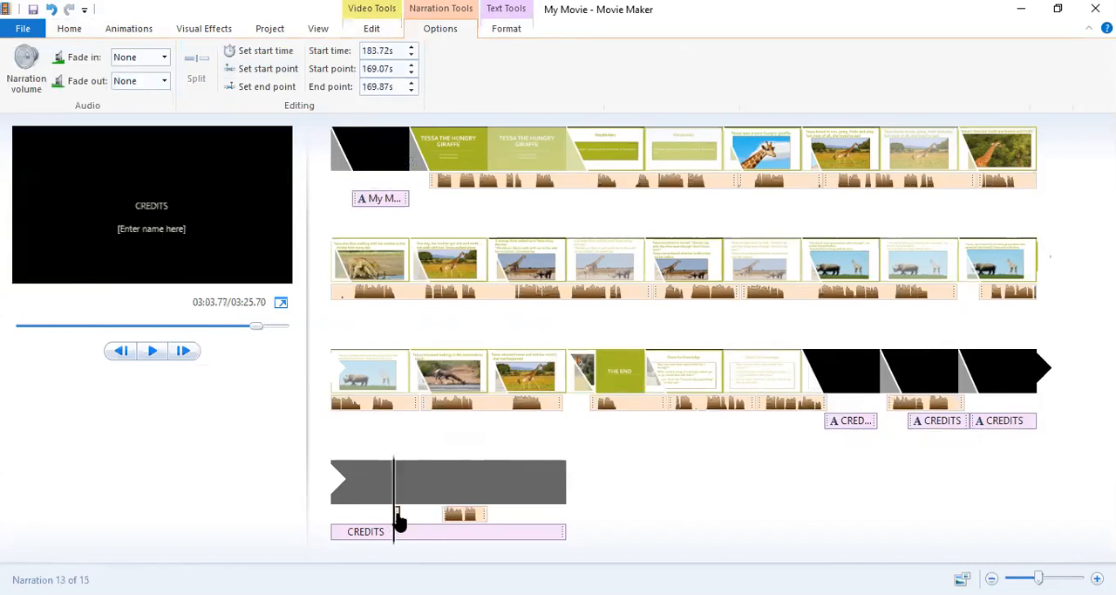
{"action": "right_click", "coordinate": [398, 518]}
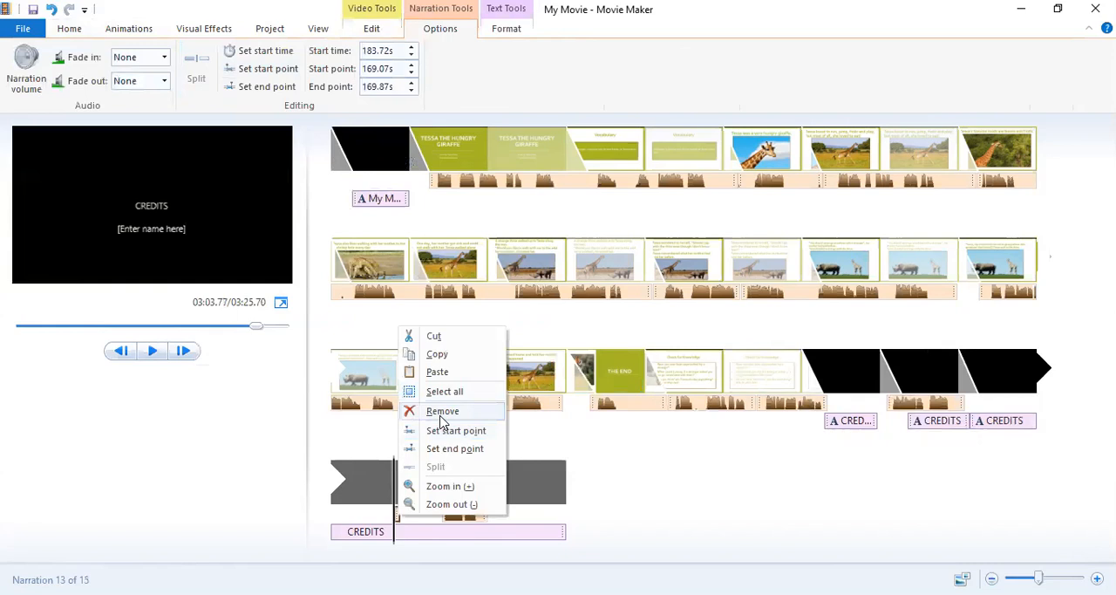
{"action": "left_click", "coordinate": [441, 415]}
{"action": "right_click", "coordinate": [463, 514]}
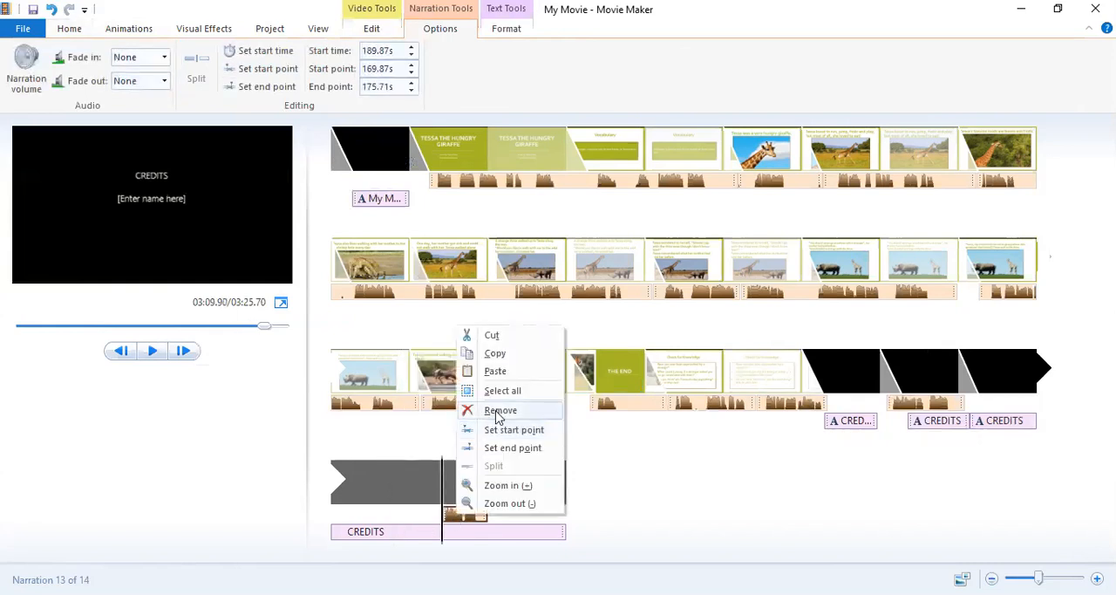
{"action": "left_click", "coordinate": [500, 410]}
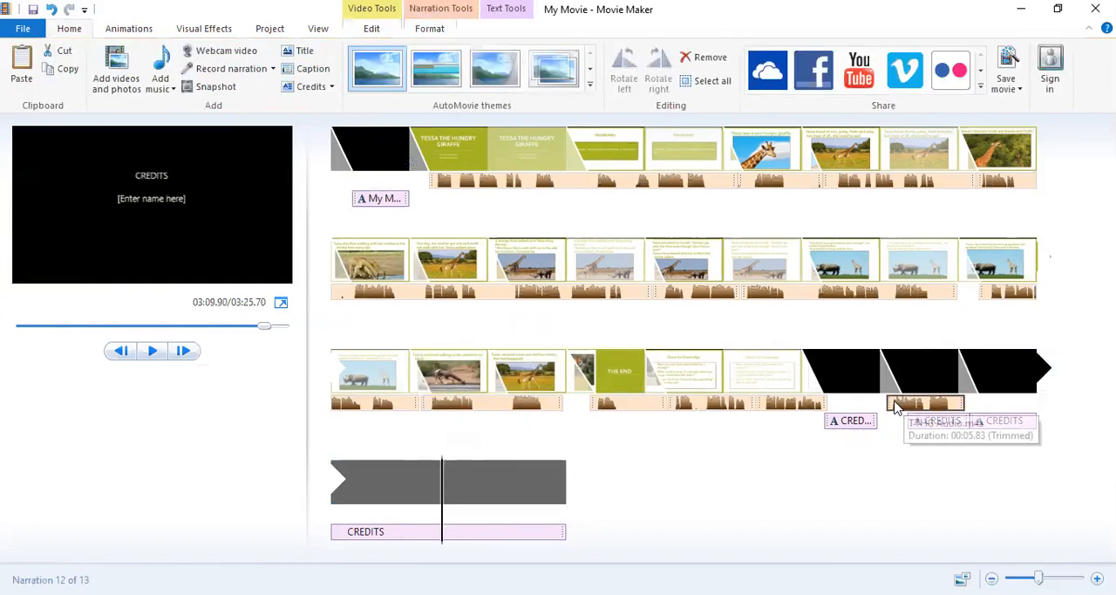
{"action": "left_click_drag", "start_coordinate": [893, 408], "coordinate": [835, 408]}
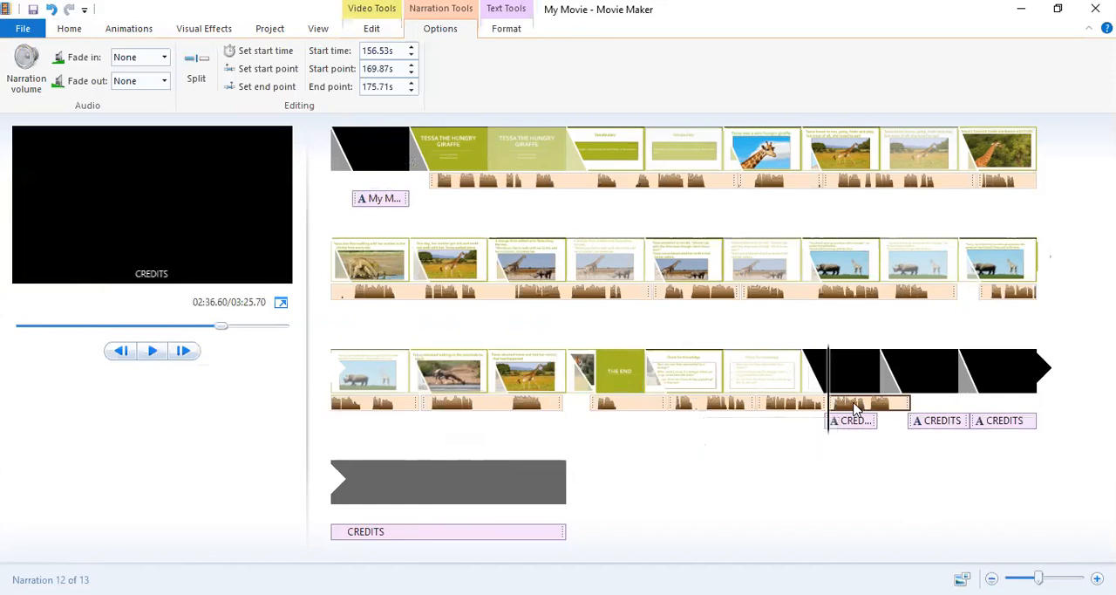
Move the last narration clips clear of the Check for Knowledge slide and set the slide's duration to 20 seconds.
{"action": "left_click_drag", "start_coordinate": [854, 408], "coordinate": [981, 409]}
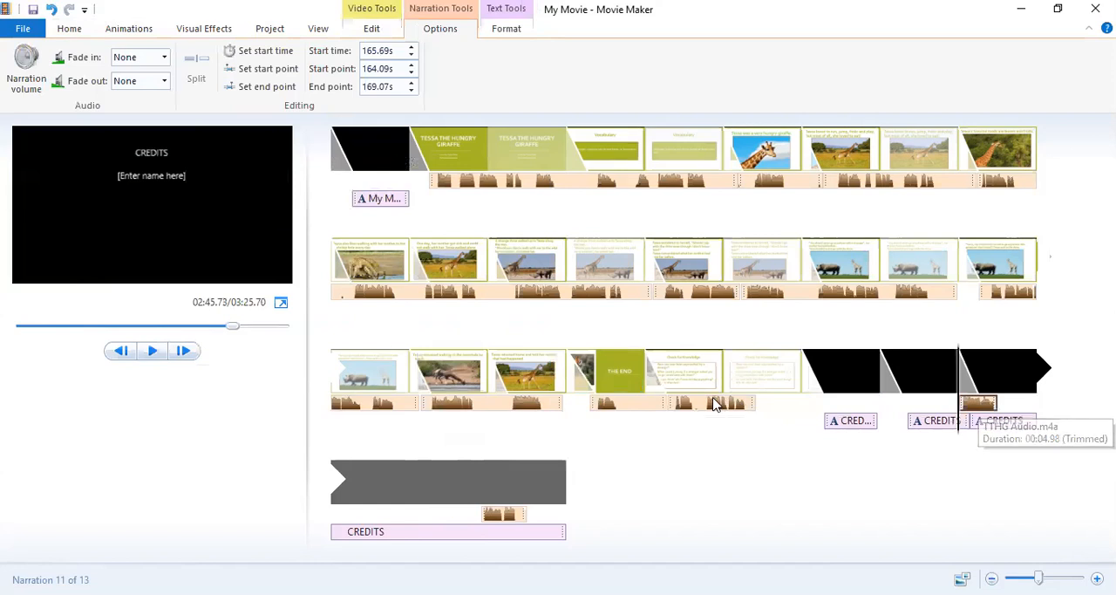
{"action": "left_click_drag", "start_coordinate": [713, 403], "coordinate": [886, 404]}
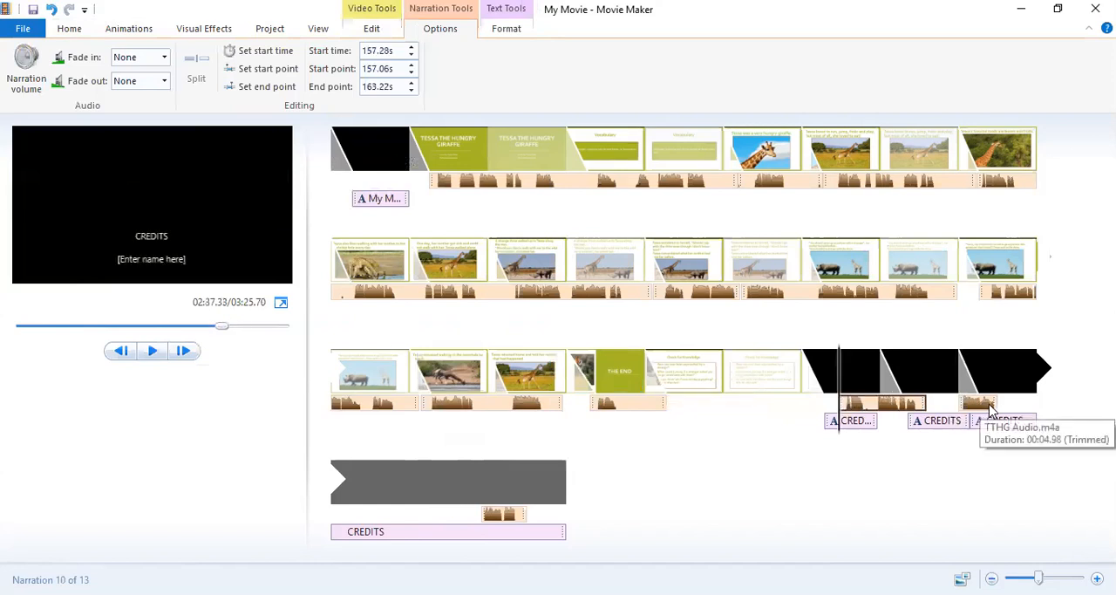
{"action": "left_click", "coordinate": [649, 371]}
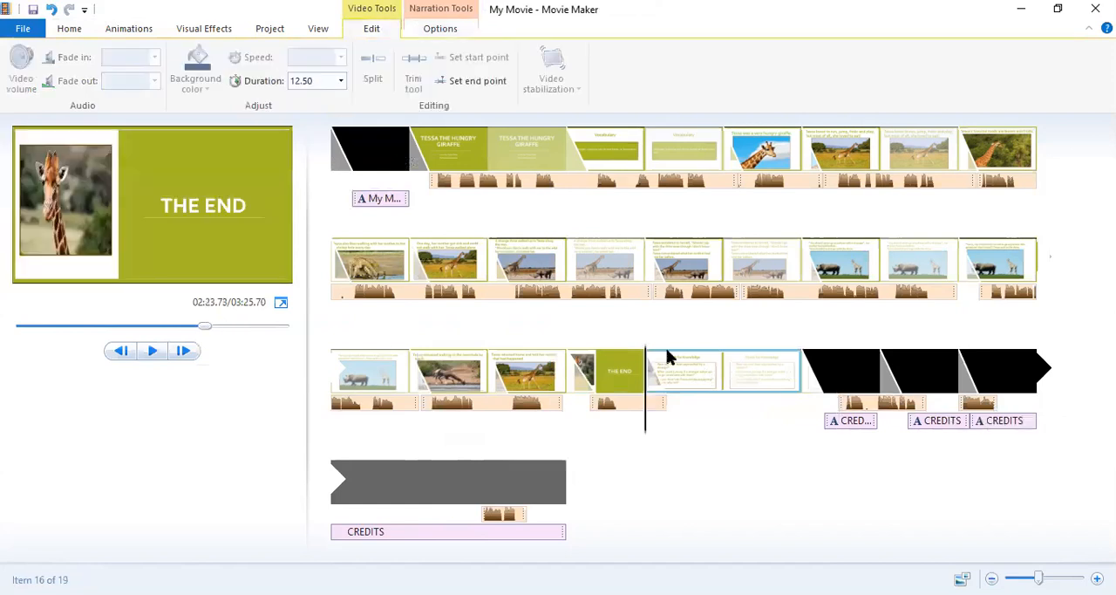
{"action": "left_click", "coordinate": [323, 77]}
{"action": "key", "text": "BackSpace"}
{"action": "type", "text": "19"}
{"action": "key", "text": "Return"}
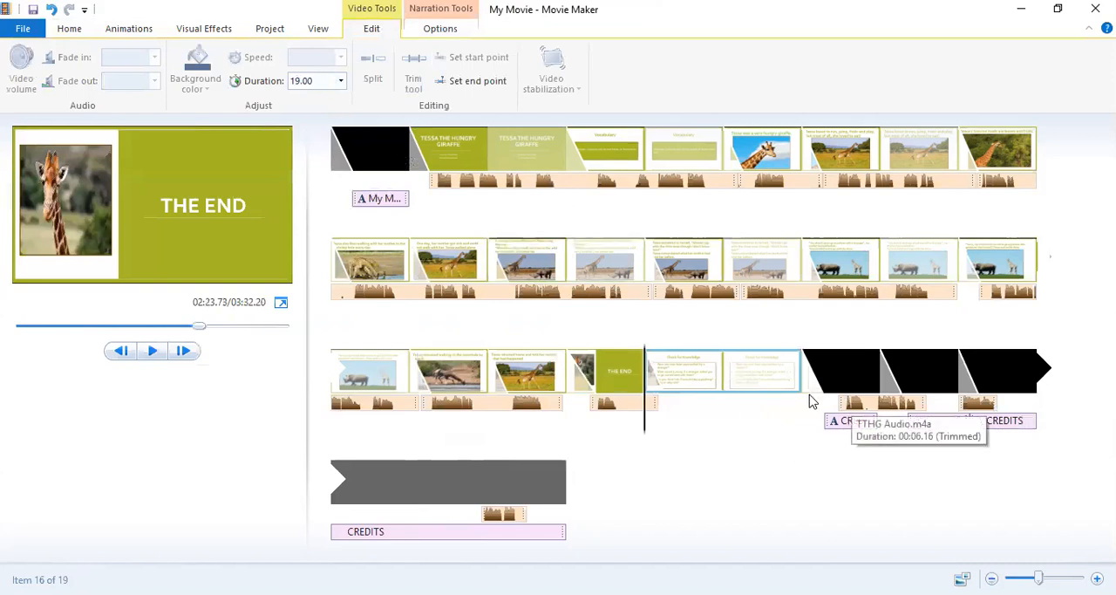
{"action": "left_click", "coordinate": [316, 82]}
{"action": "type", "text": "20"}
{"action": "key", "text": "Return"}
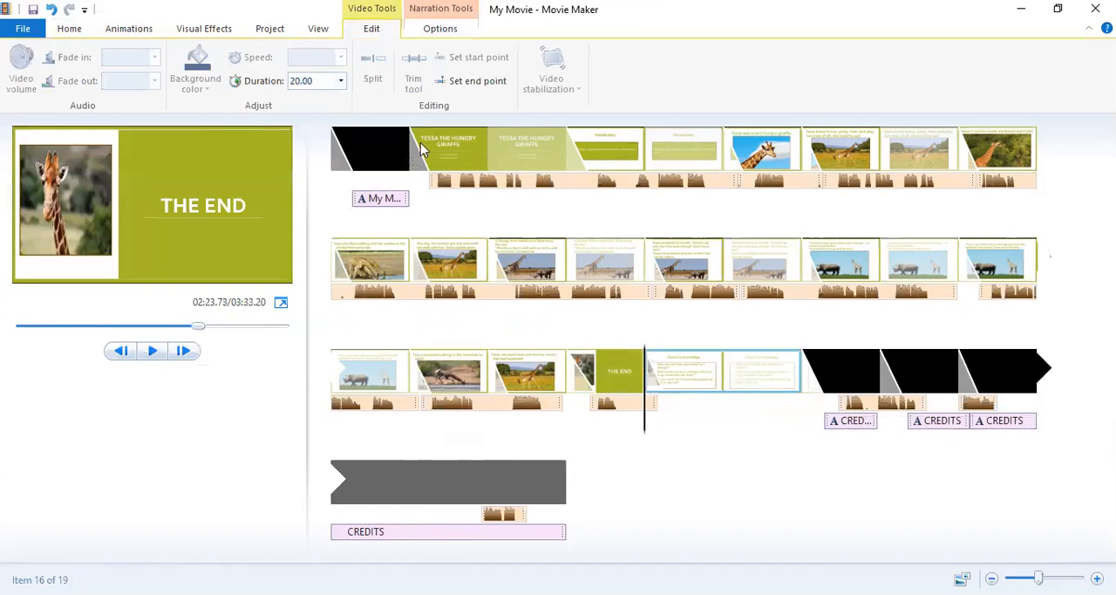
Place the last three trimmed narration clips one after another beneath the Check for Knowledge slide, from about 146 seconds onward.
{"action": "left_click", "coordinate": [852, 402]}
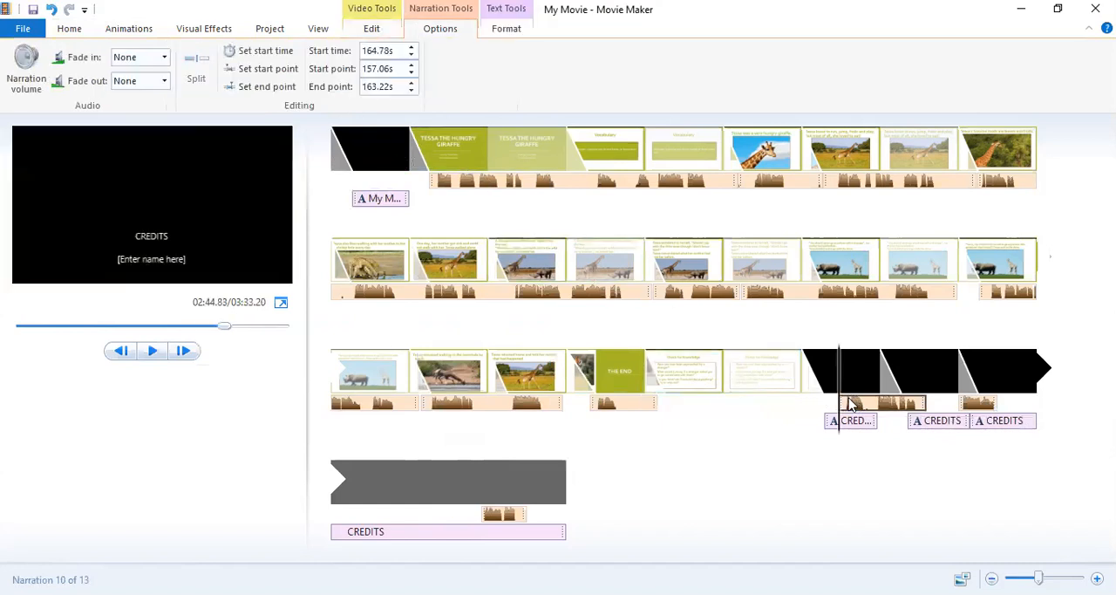
{"action": "left_click_drag", "start_coordinate": [852, 403], "coordinate": [669, 412]}
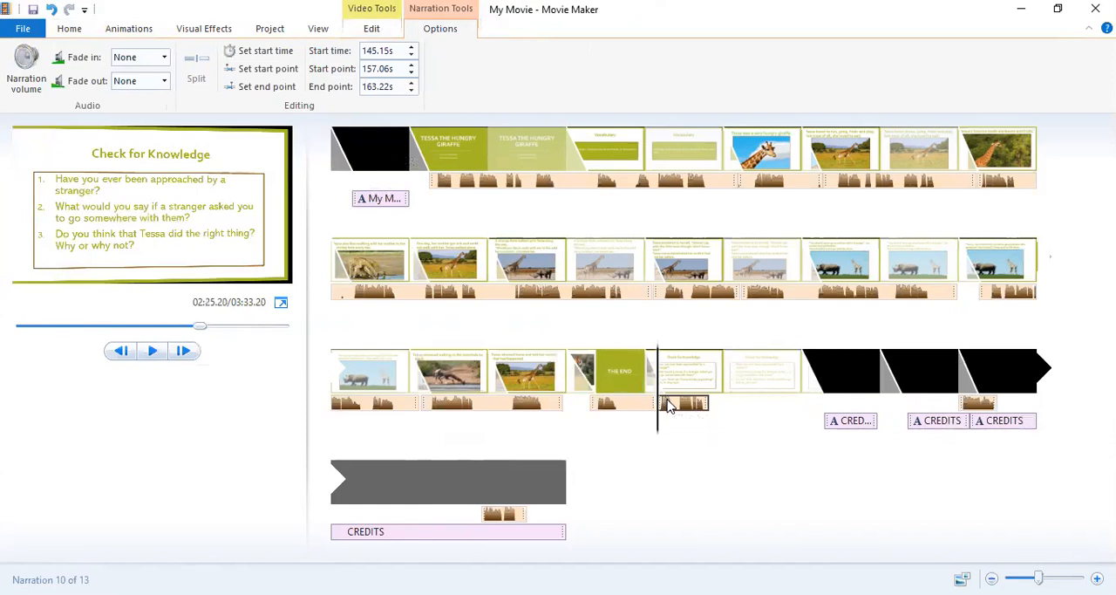
{"action": "left_click_drag", "start_coordinate": [669, 406], "coordinate": [668, 411]}
{"action": "left_click", "coordinate": [965, 408]}
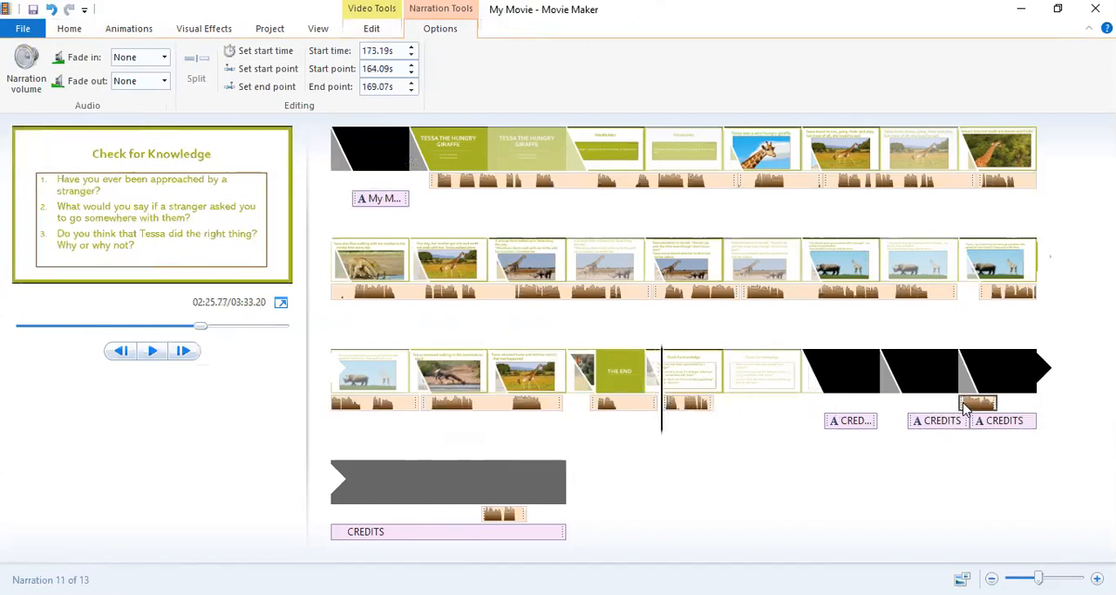
{"action": "left_click_drag", "start_coordinate": [965, 408], "coordinate": [720, 413]}
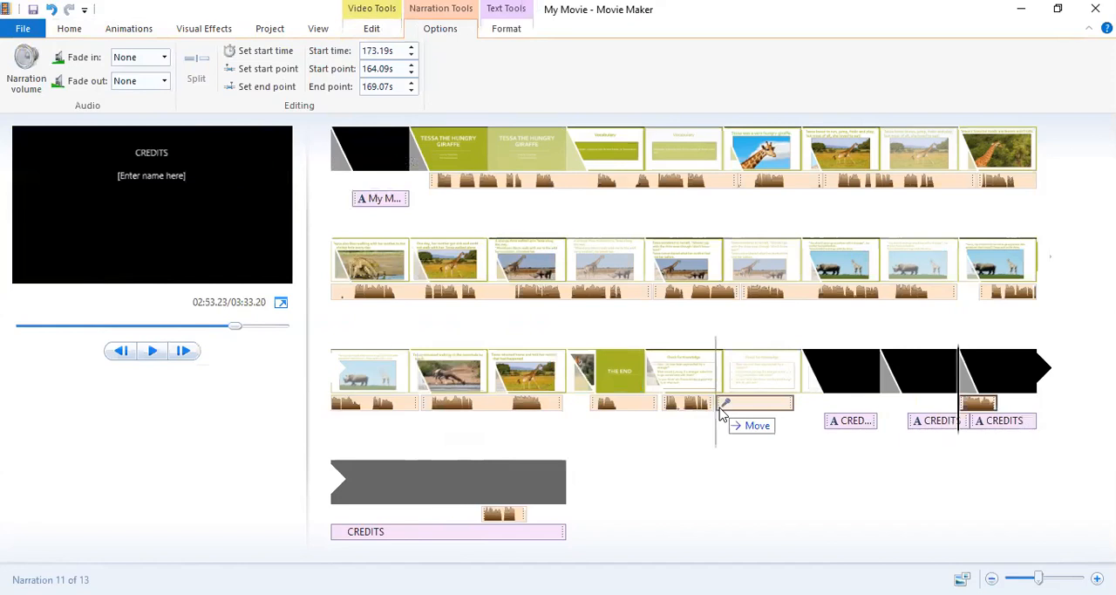
{"action": "left_click_drag", "start_coordinate": [720, 413], "coordinate": [720, 415]}
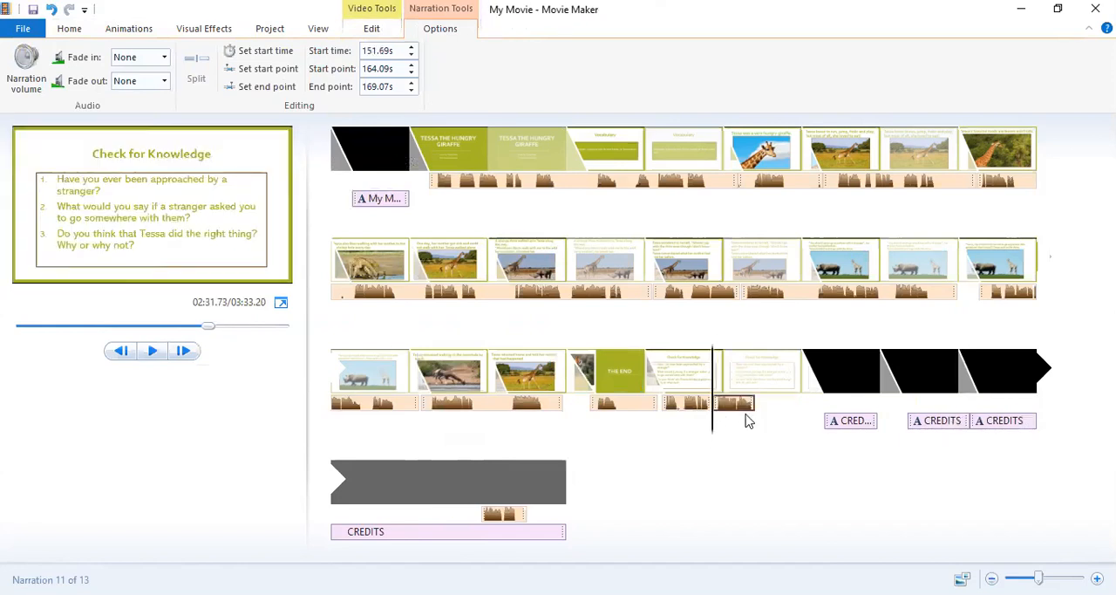
{"action": "left_click", "coordinate": [513, 516]}
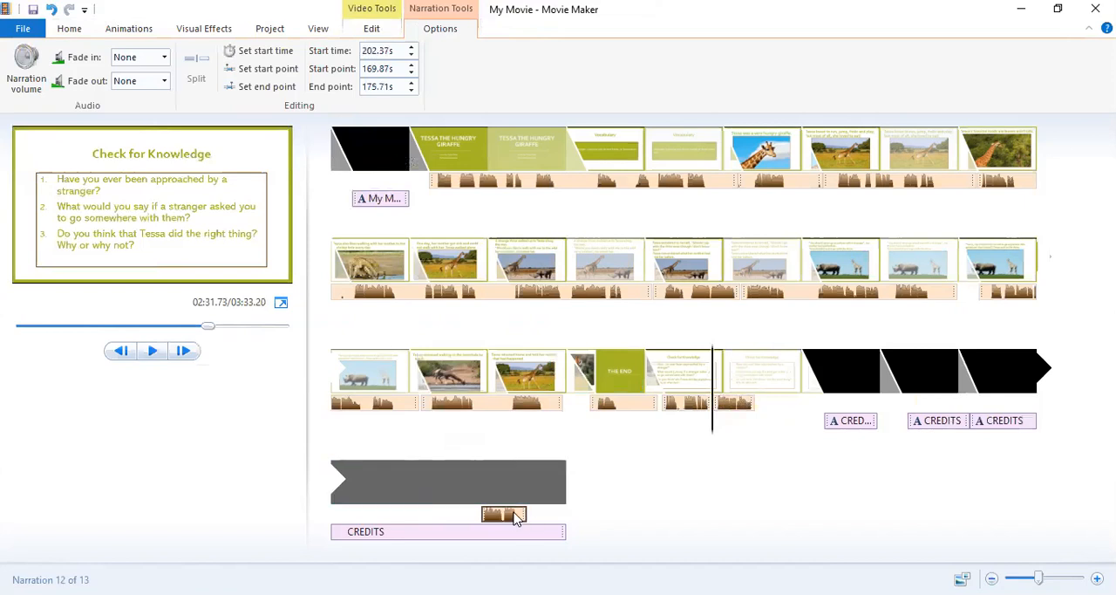
{"action": "left_click_drag", "start_coordinate": [515, 516], "coordinate": [737, 416]}
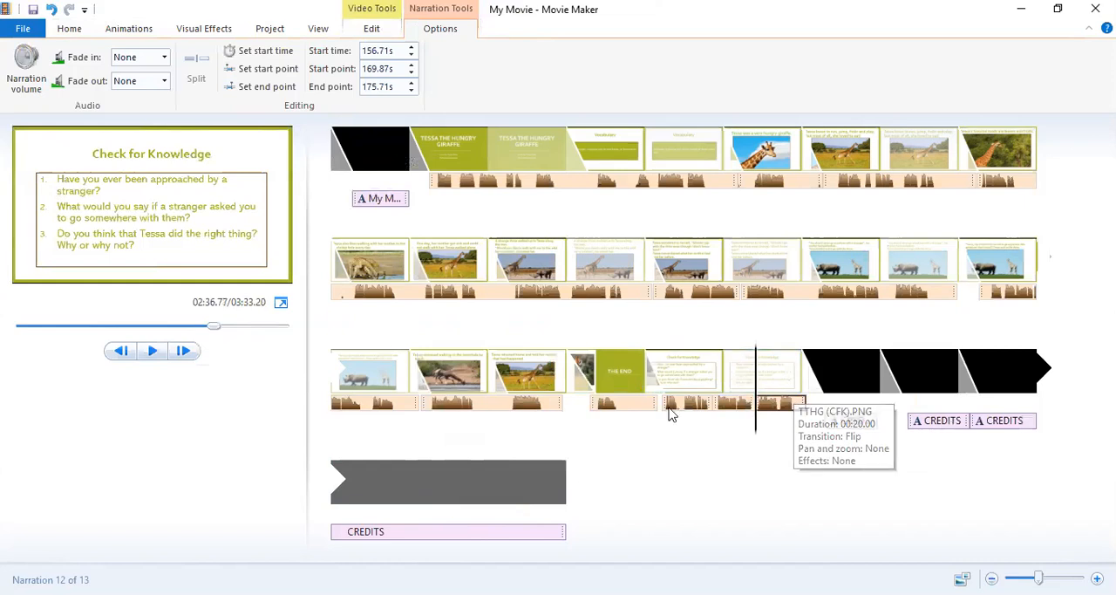
Play back the Check for Knowledge slide from about 2:25 to check the narration timing, stopping at the credits.
{"action": "left_click_drag", "start_coordinate": [755, 424], "coordinate": [660, 436]}
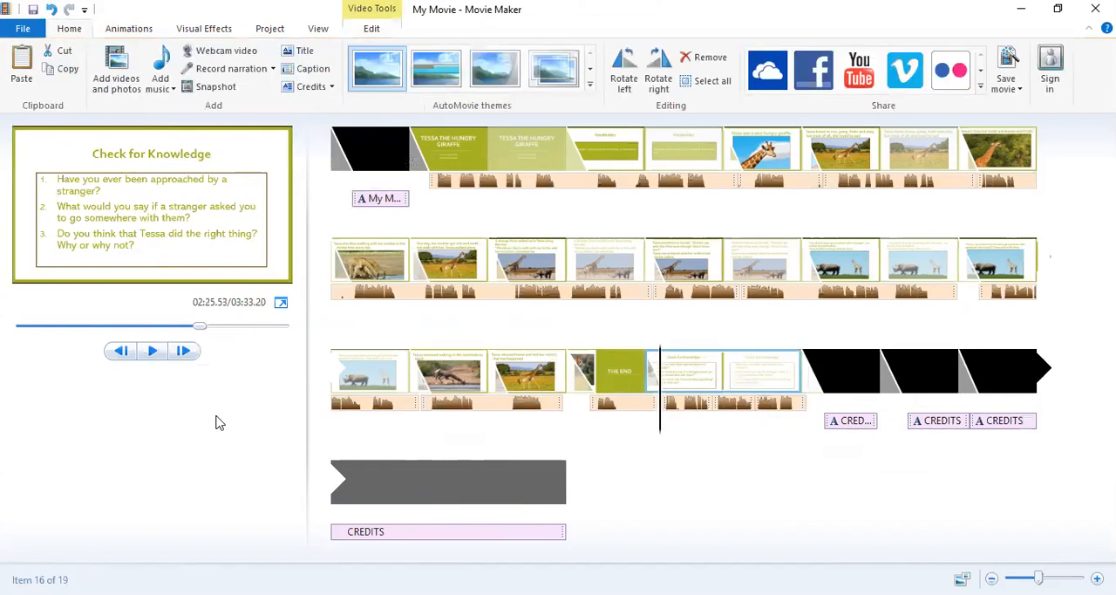
{"action": "left_click", "coordinate": [151, 350]}
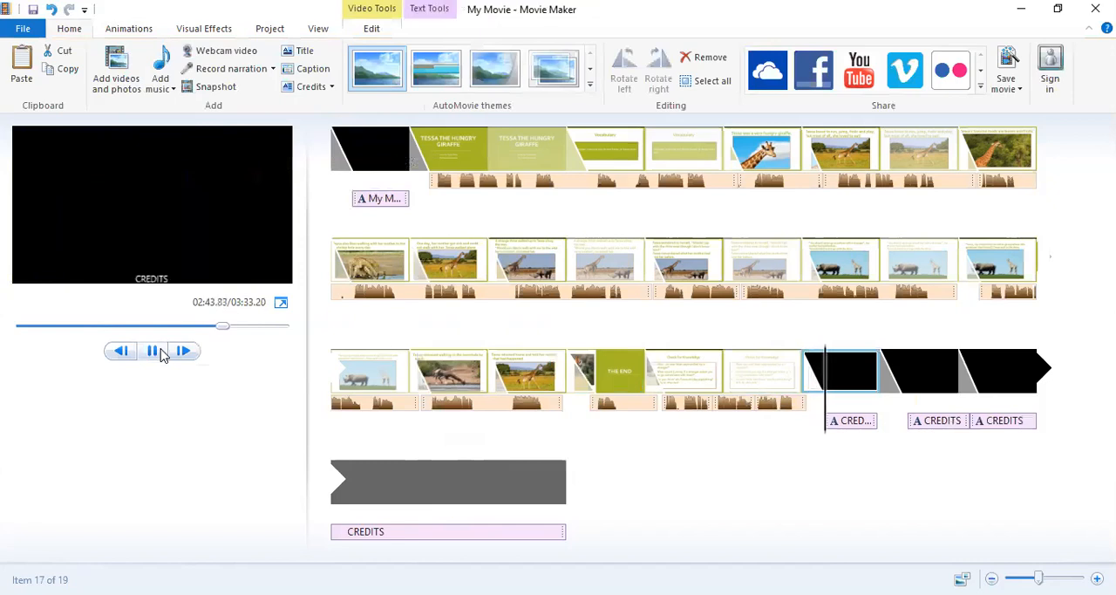
{"action": "left_click", "coordinate": [155, 352]}
Remove the 40-second credits clip at the end of the timeline.
{"action": "left_click", "coordinate": [417, 467]}
{"action": "double_click", "coordinate": [440, 479]}
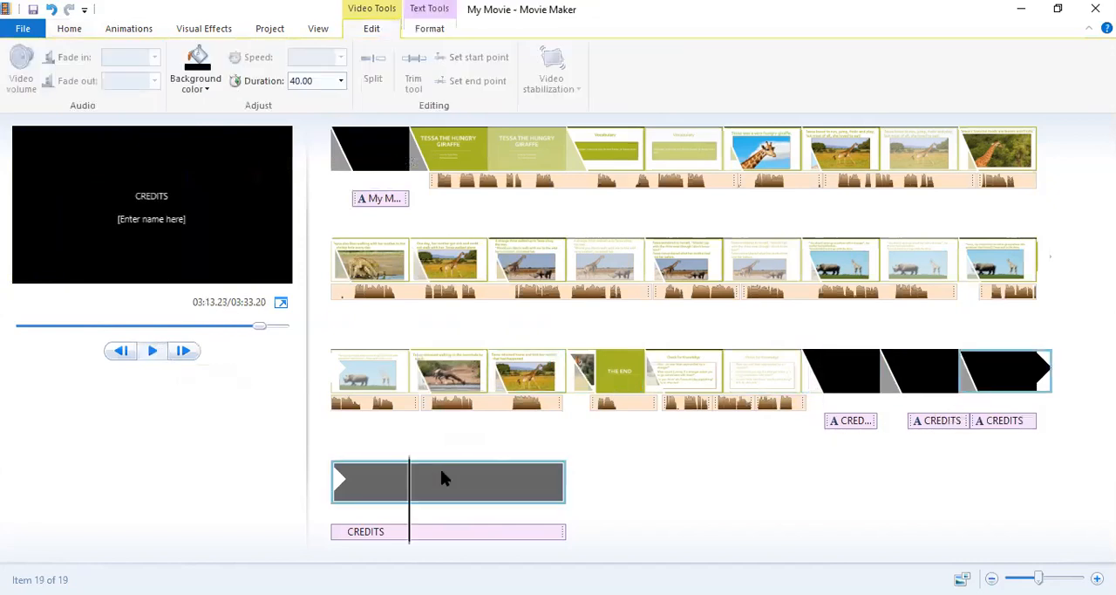
{"action": "right_click", "coordinate": [449, 480]}
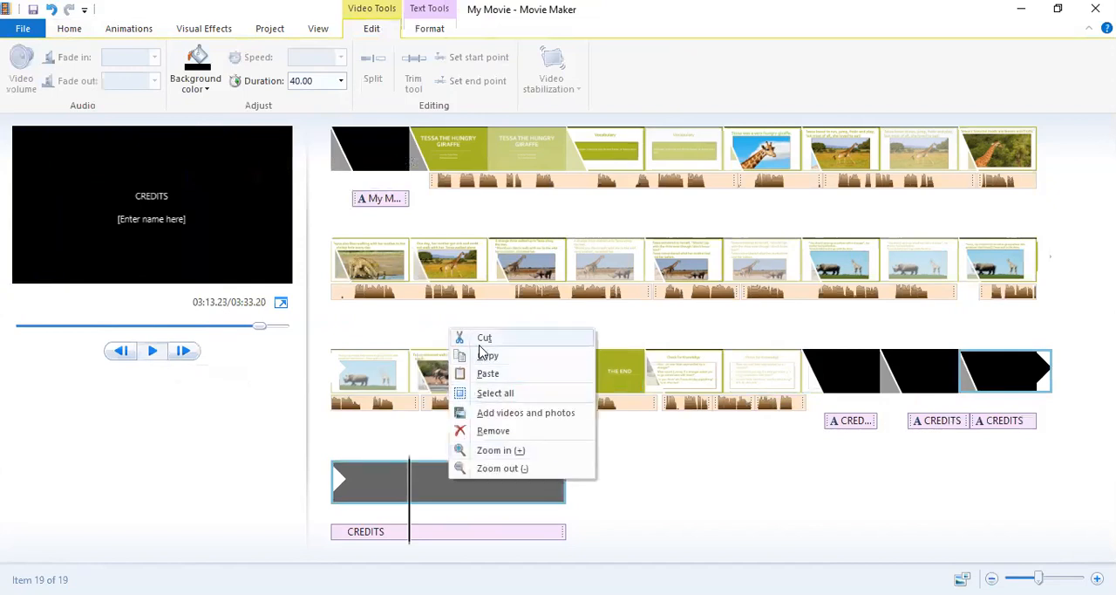
{"action": "left_click", "coordinate": [493, 431]}
Replace the placeholder in the first credits text with "Director:" and the director's name, and widen the text box to fit the line.
{"action": "left_click", "coordinate": [852, 353]}
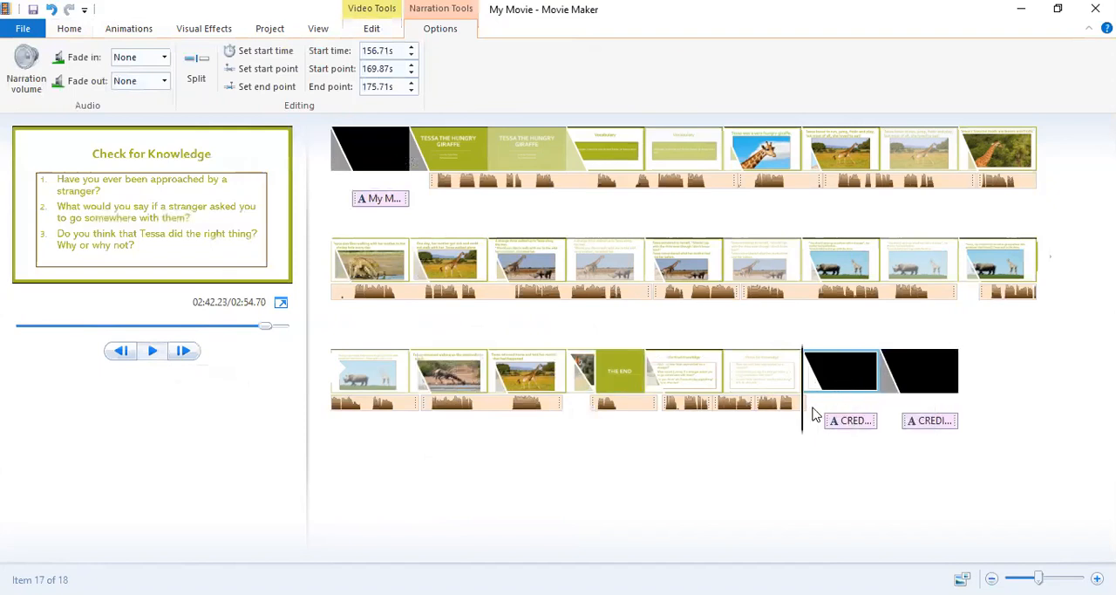
{"action": "left_click", "coordinate": [848, 422]}
{"action": "left_click", "coordinate": [837, 383]}
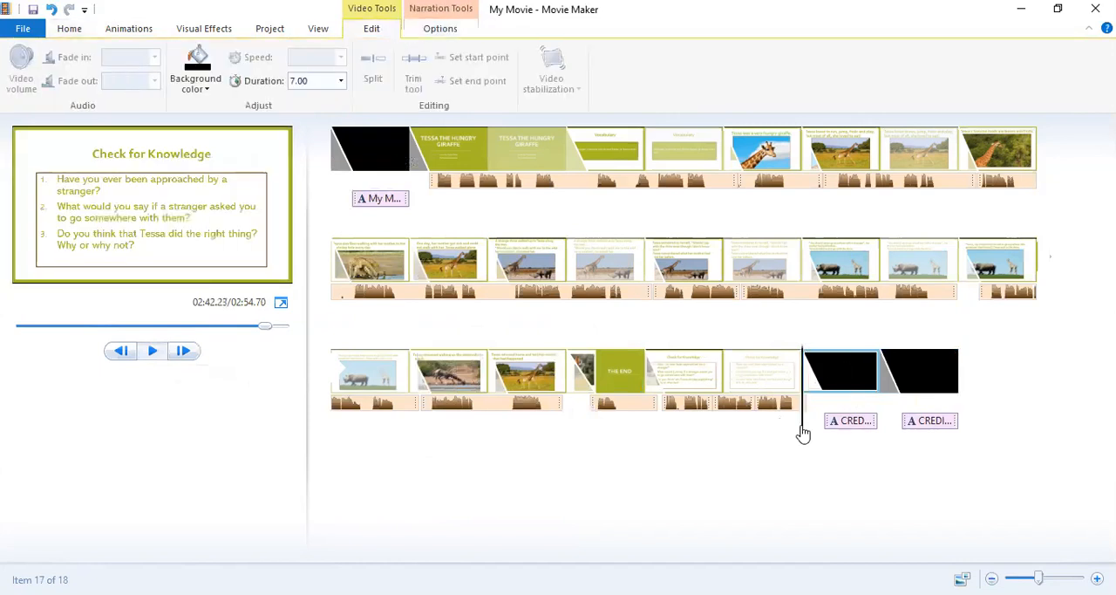
{"action": "left_click", "coordinate": [844, 422]}
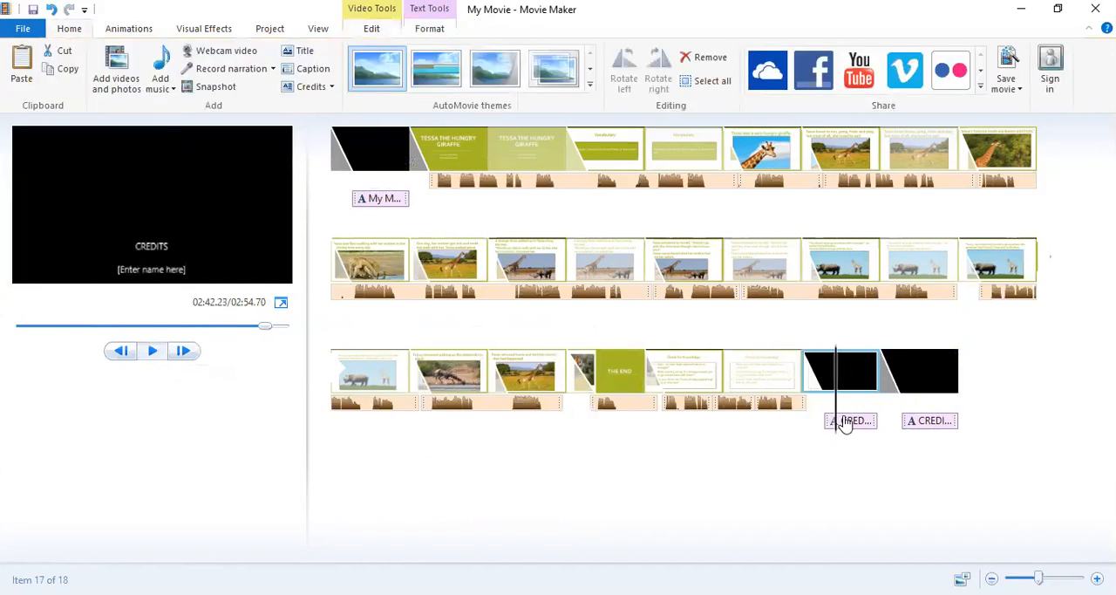
{"action": "left_click", "coordinate": [160, 236]}
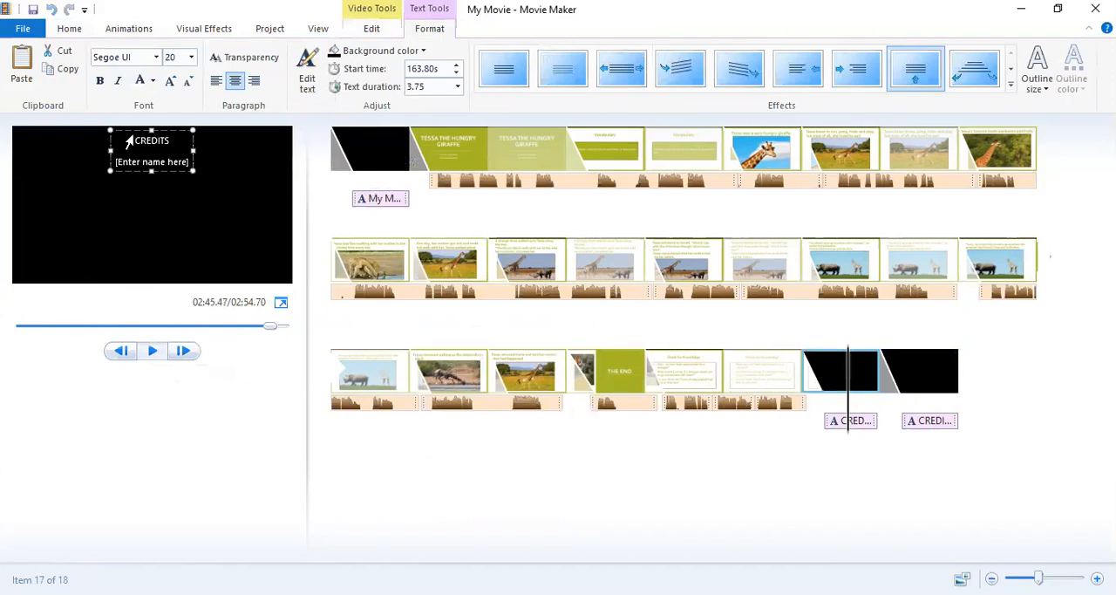
{"action": "left_click", "coordinate": [188, 162]}
{"action": "key", "text": "BackSpace"}
{"action": "key", "text": "BackSpace"}
{"action": "key", "text": "BackSpace"}
{"action": "key", "text": "BackSpace"}
{"action": "key", "text": "BackSpace"}
{"action": "key", "text": "BackSpace"}
{"action": "key", "text": "BackSpace"}
{"action": "key", "text": "BackSpace"}
{"action": "key", "text": "BackSpace"}
{"action": "key", "text": "BackSpace"}
{"action": "key", "text": "BackSpace"}
{"action": "key", "text": "BackSpace"}
{"action": "key", "text": "BackSpace"}
{"action": "key", "text": "BackSpace"}
{"action": "key", "text": "BackSpace"}
{"action": "key", "text": "BackSpace"}
{"action": "key", "text": "BackSpace"}
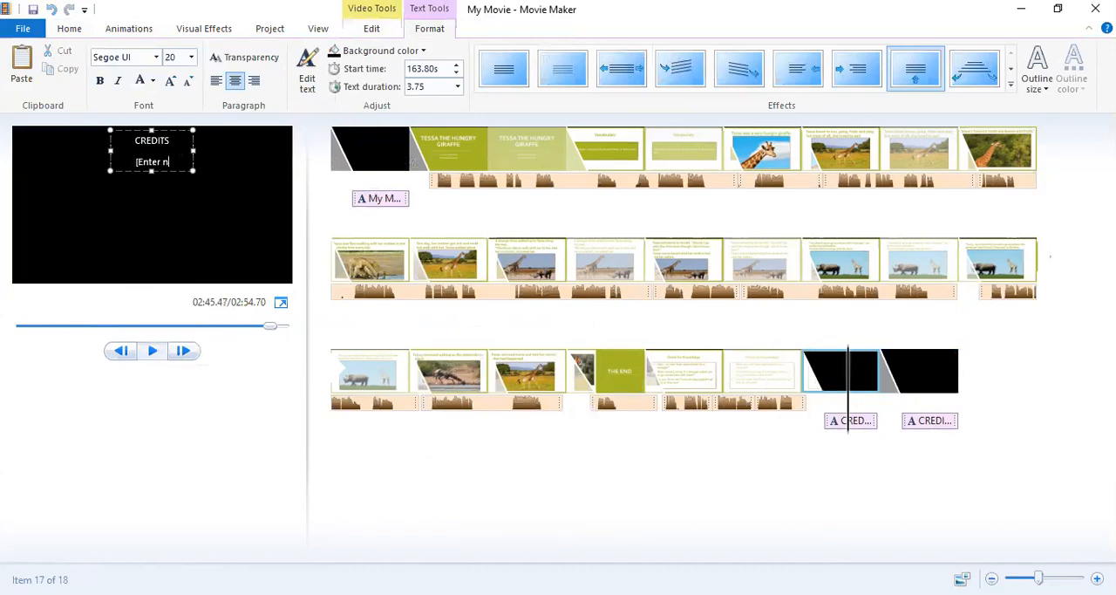
{"action": "type", "text": "Dr."}
{"action": "key", "text": "BackSpace"}
{"action": "key", "text": "BackSpace"}
{"action": "type", "text": "irector: Taylor Dilday"}
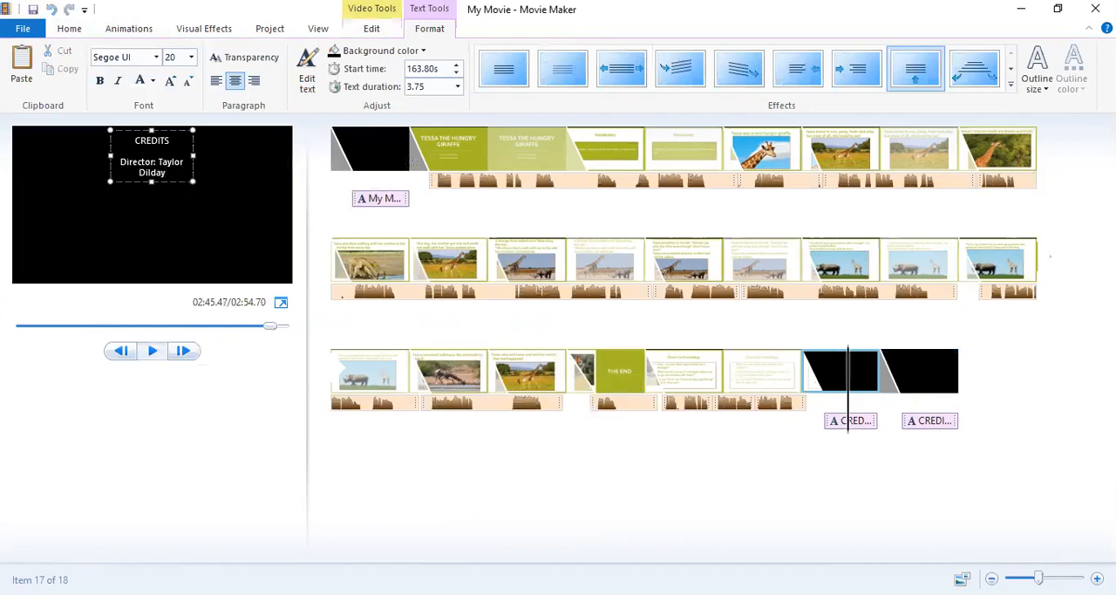
{"action": "left_click_drag", "start_coordinate": [110, 157], "coordinate": [40, 165]}
{"action": "left_click_drag", "start_coordinate": [193, 150], "coordinate": [245, 150]}
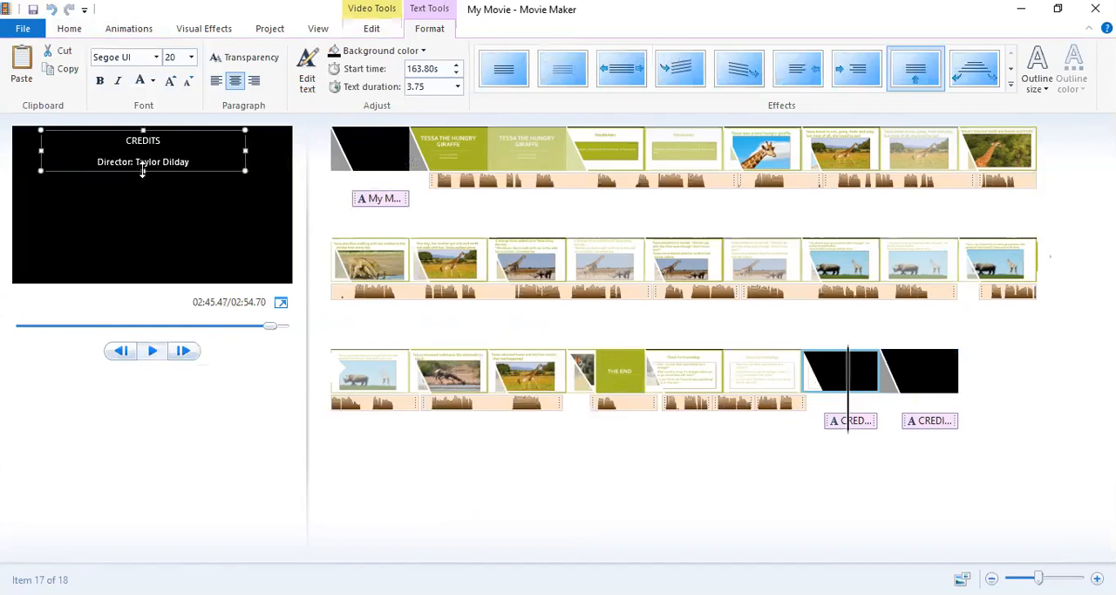
Add a "Narration/Character voices:" credit below the director line, with the narrator's full name beneath it.
{"action": "left_click", "coordinate": [190, 163]}
{"action": "key", "text": "Return"}
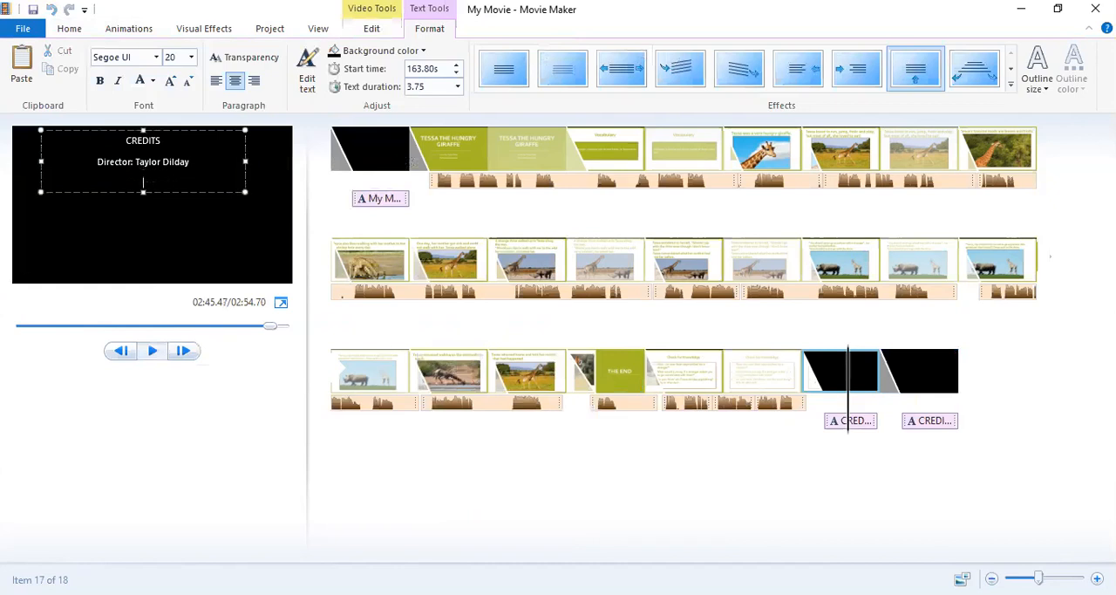
{"action": "type", "text": "Narration:"}
{"action": "key", "text": "Return"}
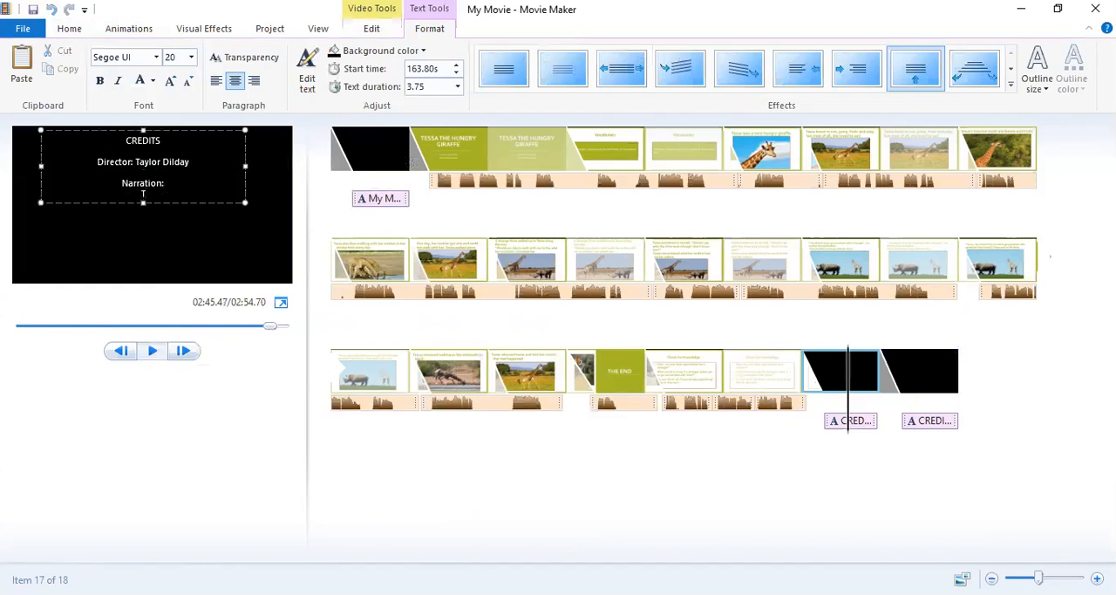
{"action": "key", "text": "BackSpace"}
{"action": "key", "text": "BackSpace"}
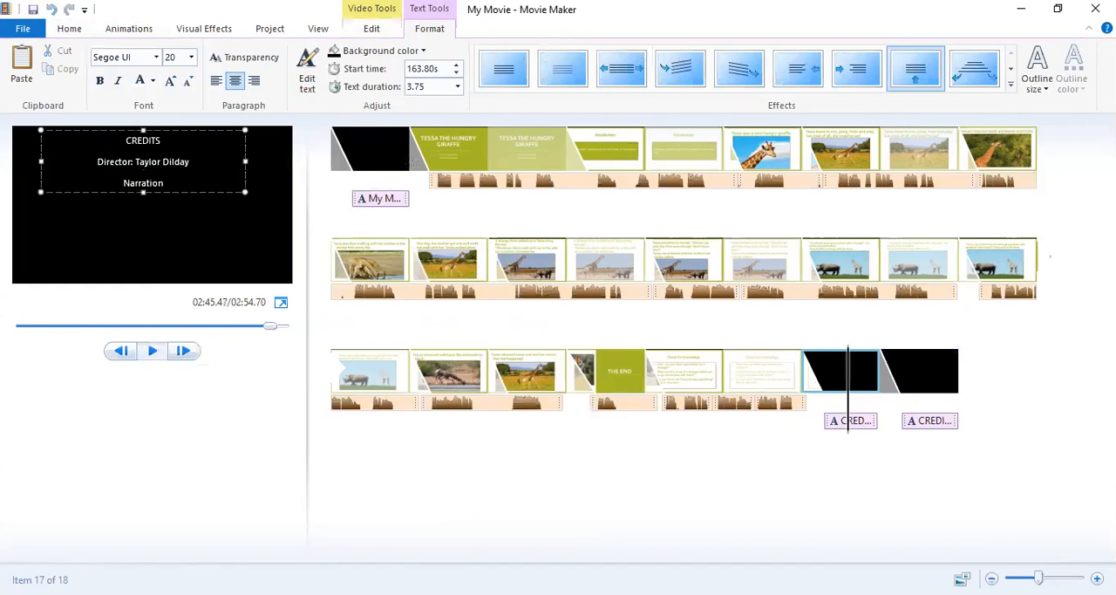
{"action": "type", "text": "/Characters"}
{"action": "key", "text": "BackSpace"}
{"action": "type", "text": "voices:"}
{"action": "key", "text": "Return"}
{"action": "type", "text": "Taylor"}
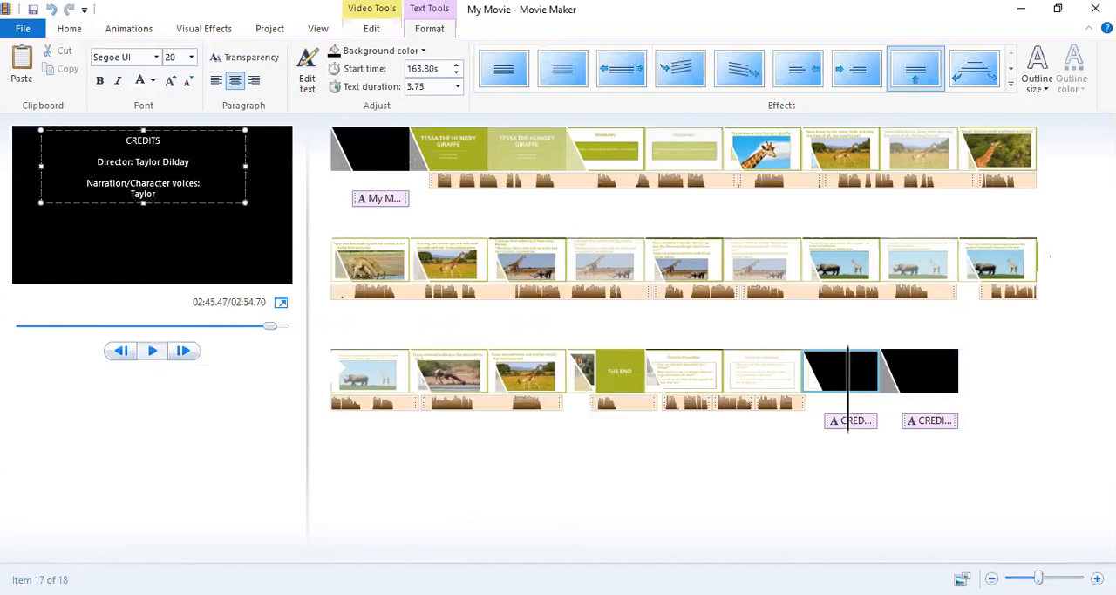
{"action": "type", "text": "lday"}
{"action": "key", "text": "Return"}
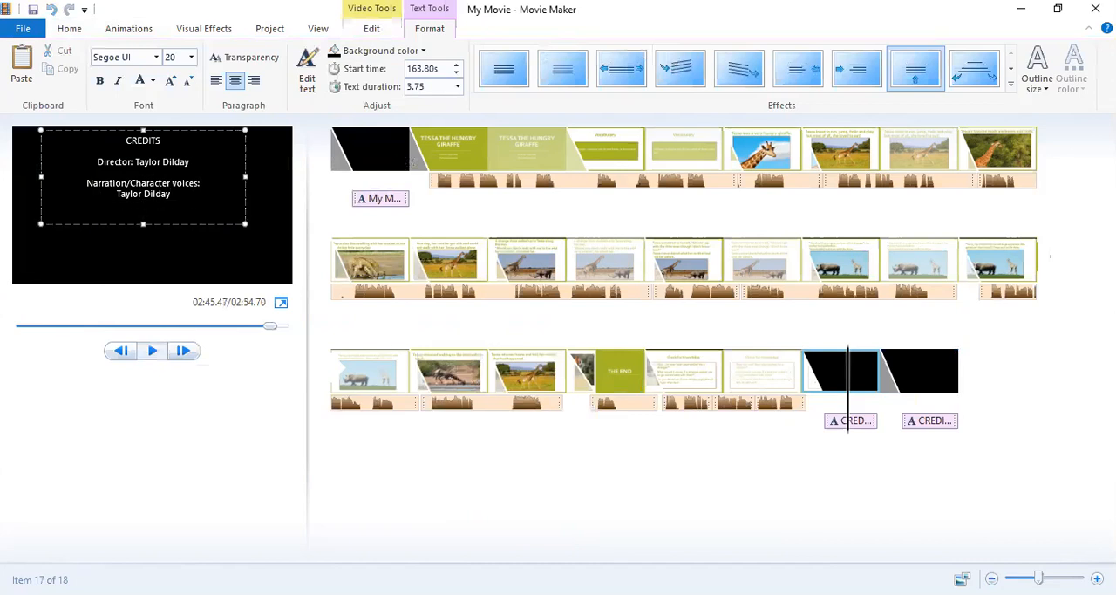
Add an "Illustrations:" credit with the illustrator's name on the line below.
{"action": "type", "text": "Illustrations:"}
{"action": "key", "text": "Return"}
{"action": "type", "text": "Jane Doe"}
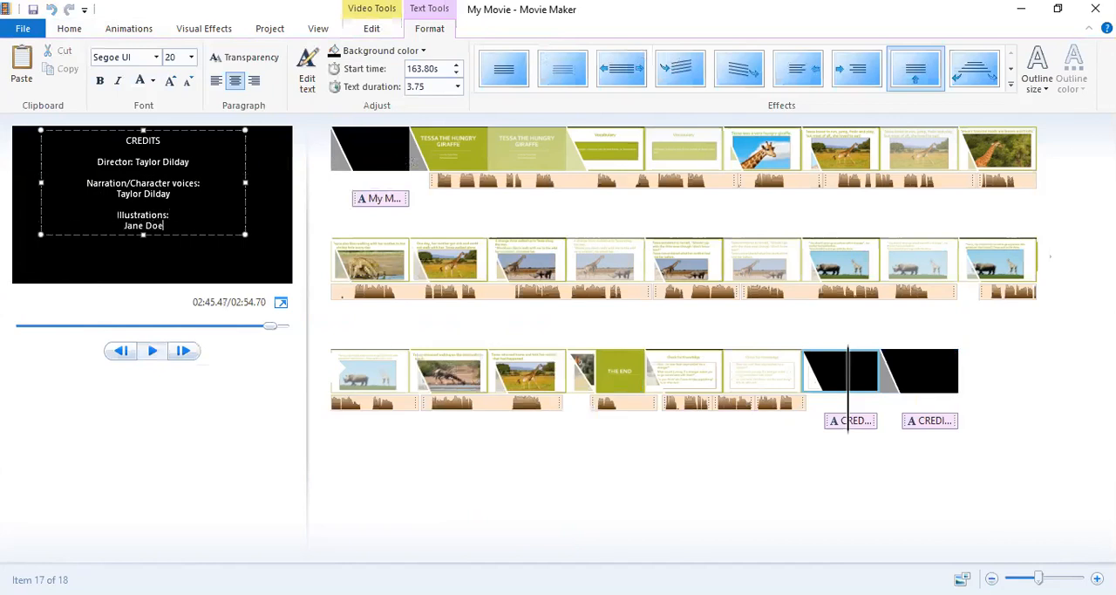
Add a "Music:" credit with "from Bensound" on the line below, and select that last line.
{"action": "key", "text": "Return"}
{"action": "type", "text": "Sound"}
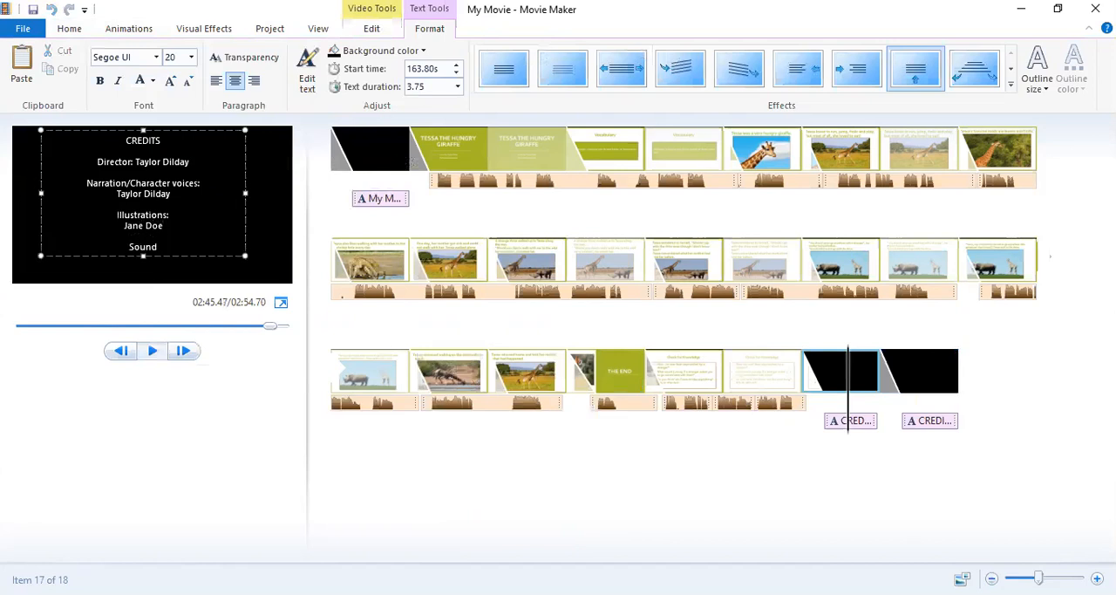
{"action": "key", "text": "BackSpace"}
{"action": "key", "text": "BackSpace"}
{"action": "key", "text": "BackSpace"}
{"action": "key", "text": "BackSpace"}
{"action": "type", "text": "Music:"}
{"action": "key", "text": "Return"}
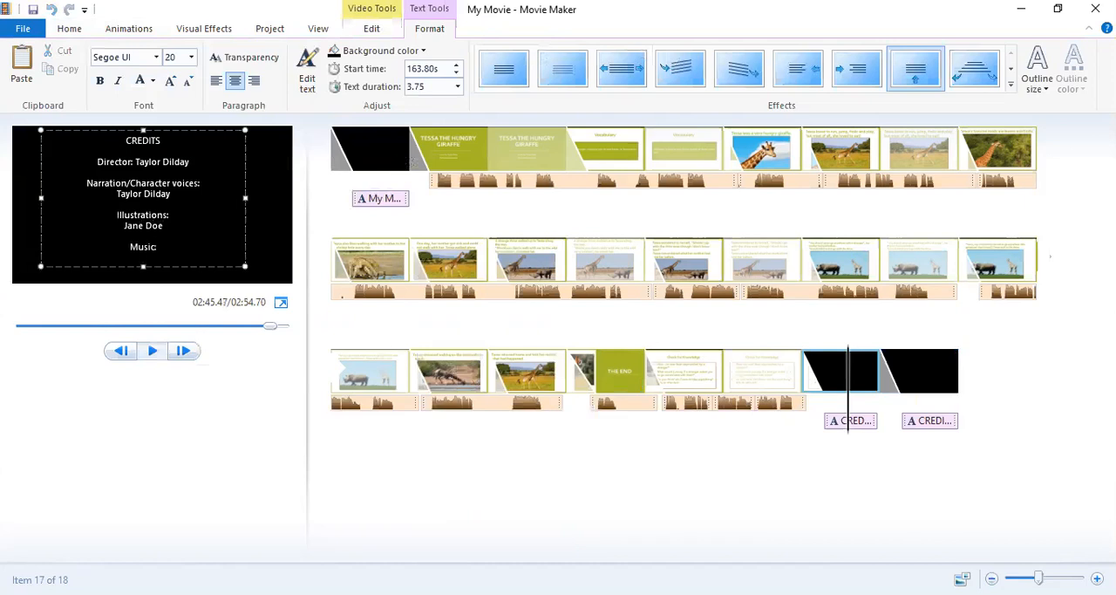
{"action": "type", "text": "from Bensound"}
{"action": "key", "text": "shift+Home"}
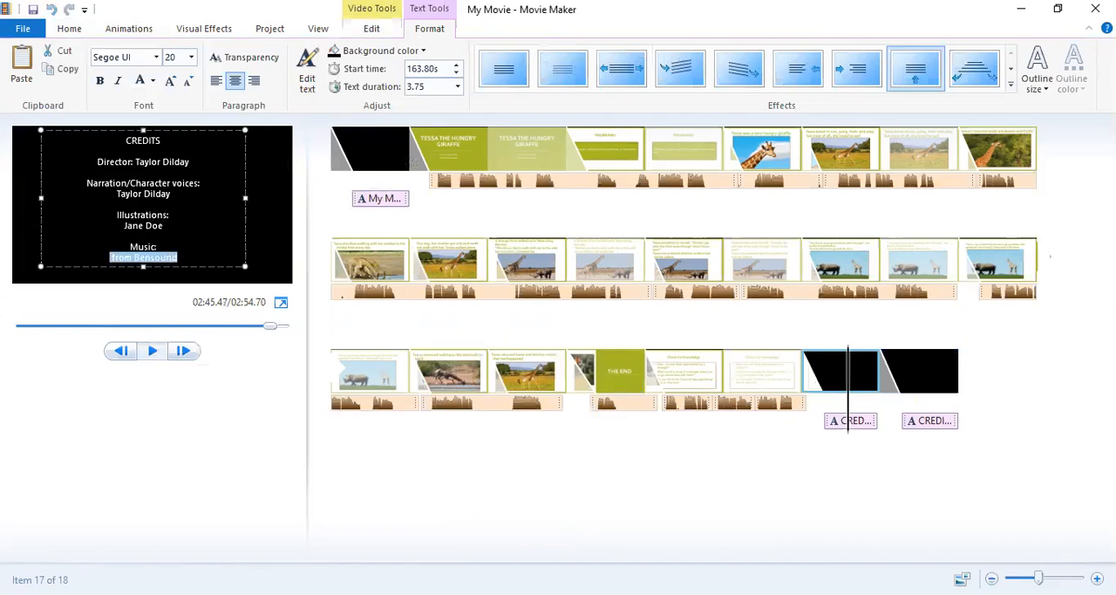
Remove the extra 7-second credits clip that follows the completed credits.
{"action": "left_click", "coordinate": [917, 381]}
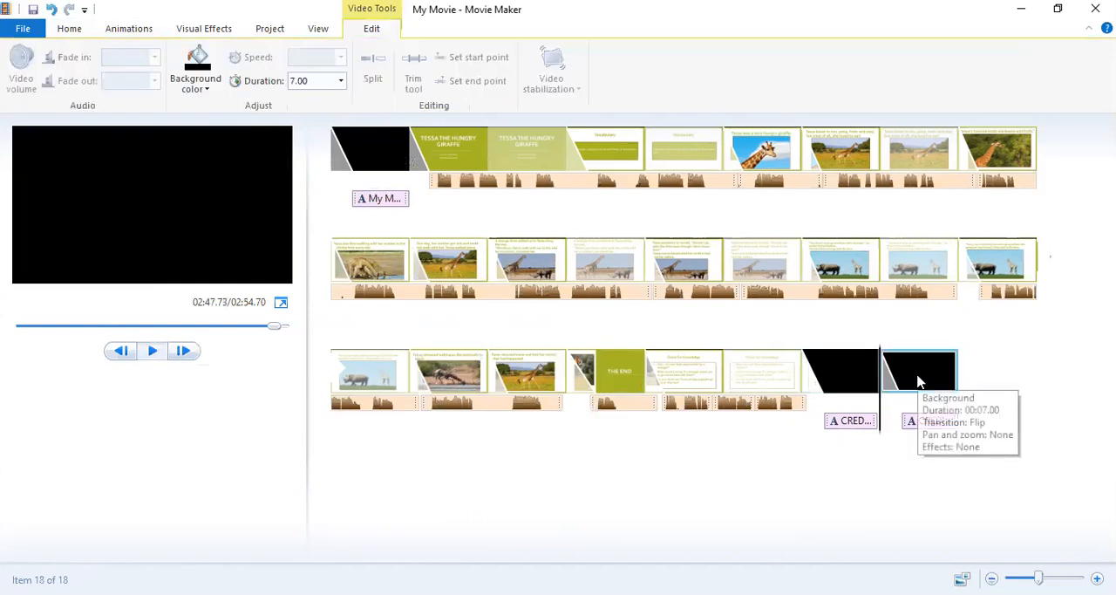
{"action": "right_click", "coordinate": [920, 381]}
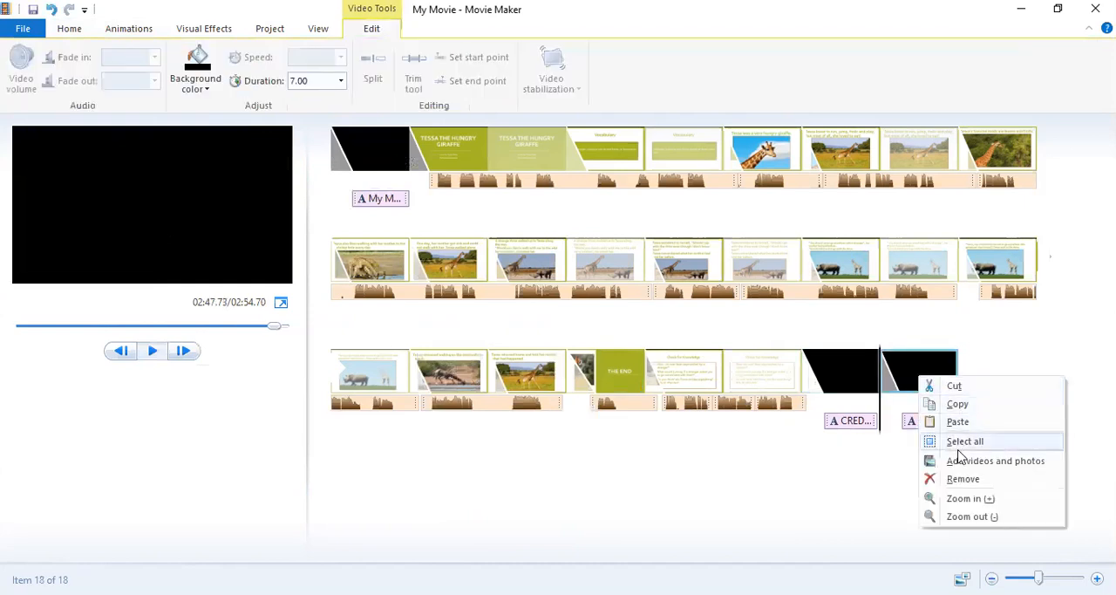
{"action": "key", "text": "Return"}
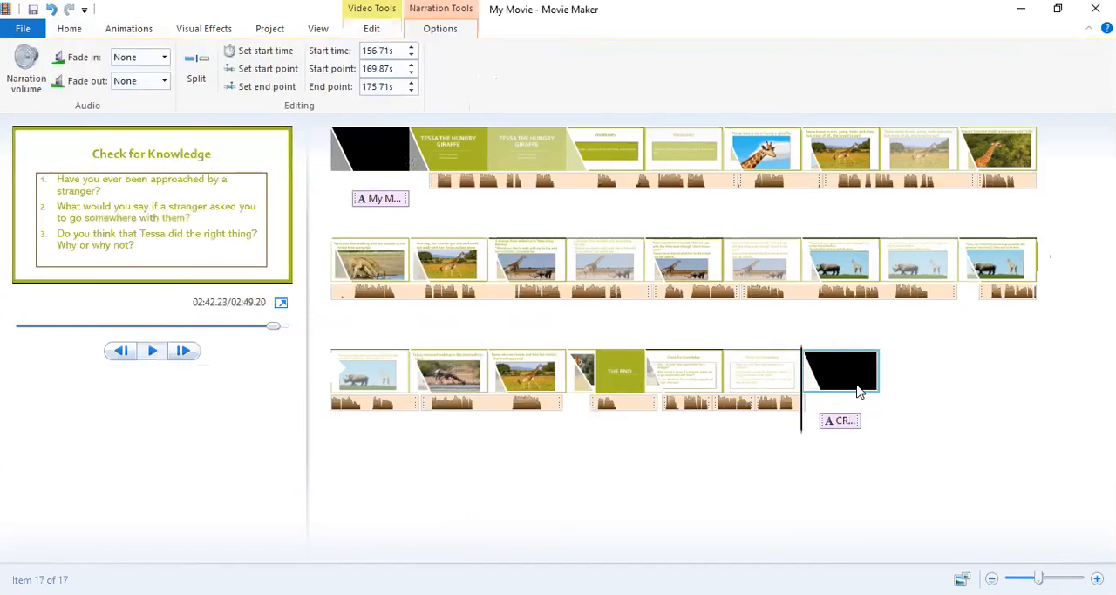
Set the duration of the black credits clip at the end of the movie to 12.50 seconds.
{"action": "left_click", "coordinate": [837, 421]}
{"action": "left_click", "coordinate": [799, 351]}
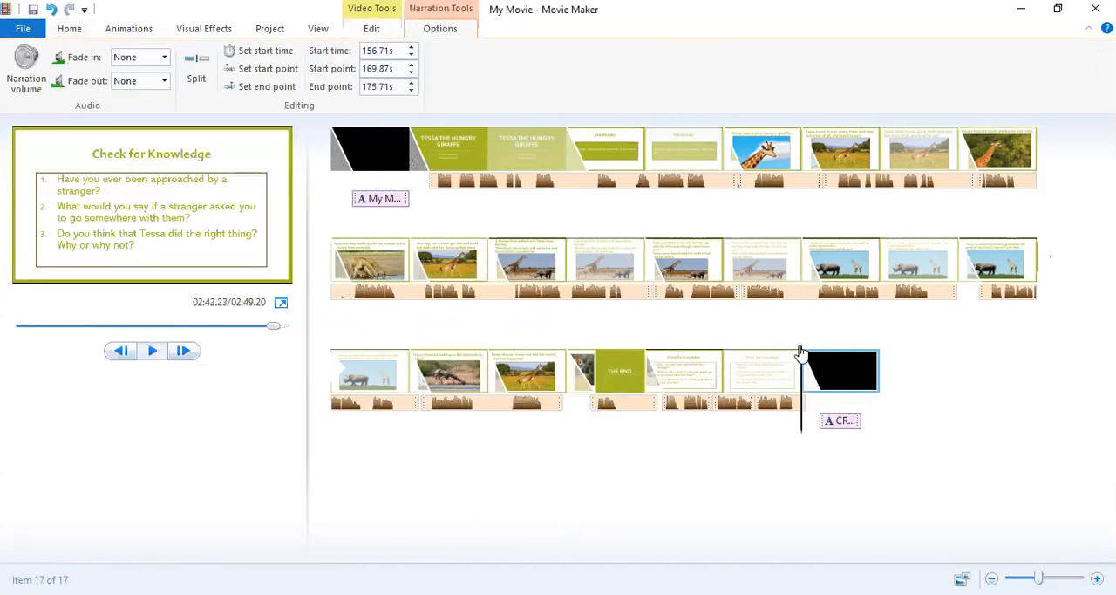
{"action": "left_click", "coordinate": [388, 30]}
{"action": "left_click", "coordinate": [306, 80]}
{"action": "left_click", "coordinate": [311, 79]}
{"action": "key", "text": "BackSpace"}
{"action": "key", "text": "BackSpace"}
{"action": "key", "text": "BackSpace"}
{"action": "key", "text": "BackSpace"}
{"action": "type", "text": "12.50"}
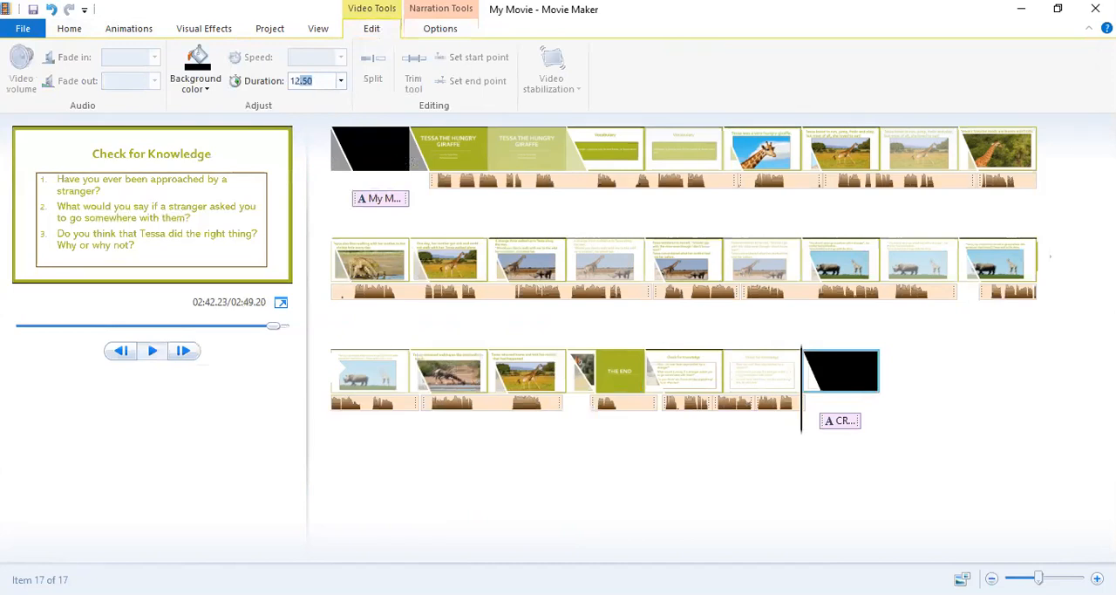
{"action": "key", "text": "Return"}
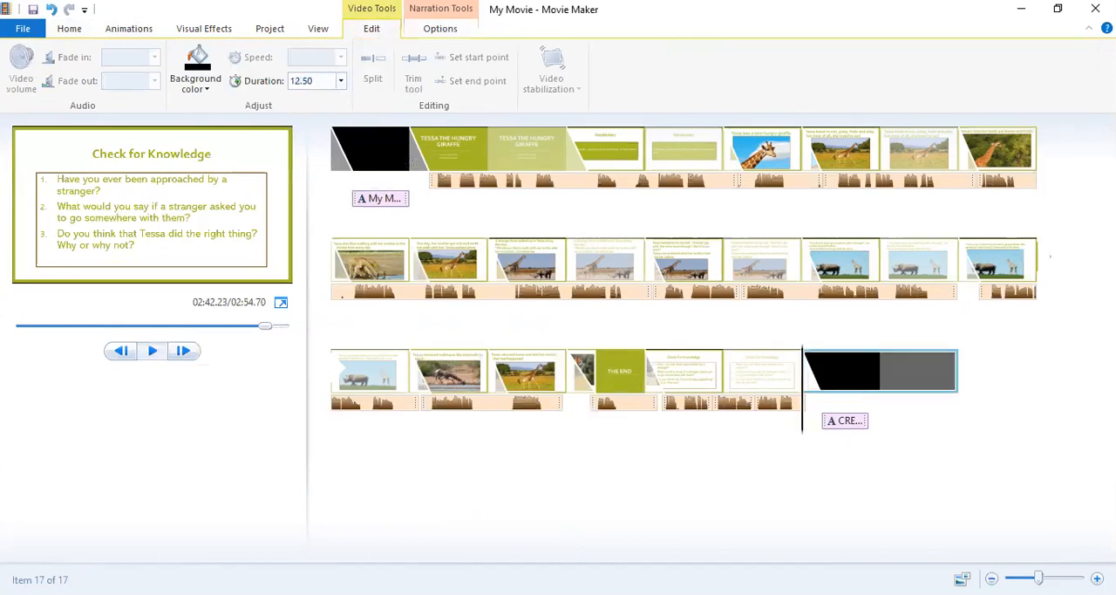
Set the CREDITS caption's text duration to 10.00 seconds and play back the scrolling credits.
{"action": "left_click", "coordinate": [839, 422]}
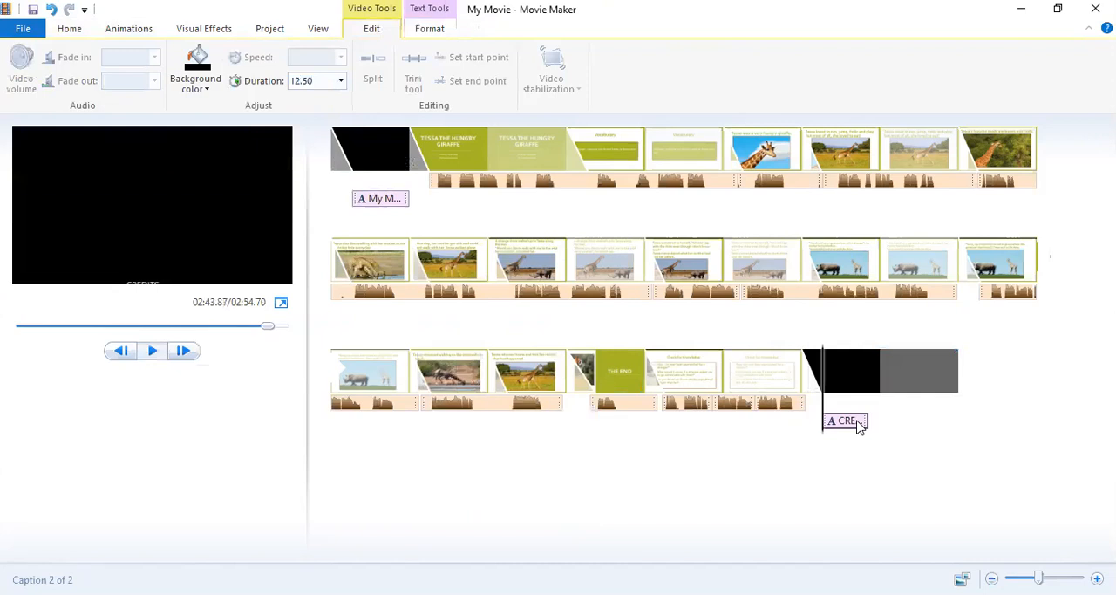
{"action": "left_click", "coordinate": [430, 30]}
{"action": "left_click", "coordinate": [428, 87]}
{"action": "type", "text": "10.00"}
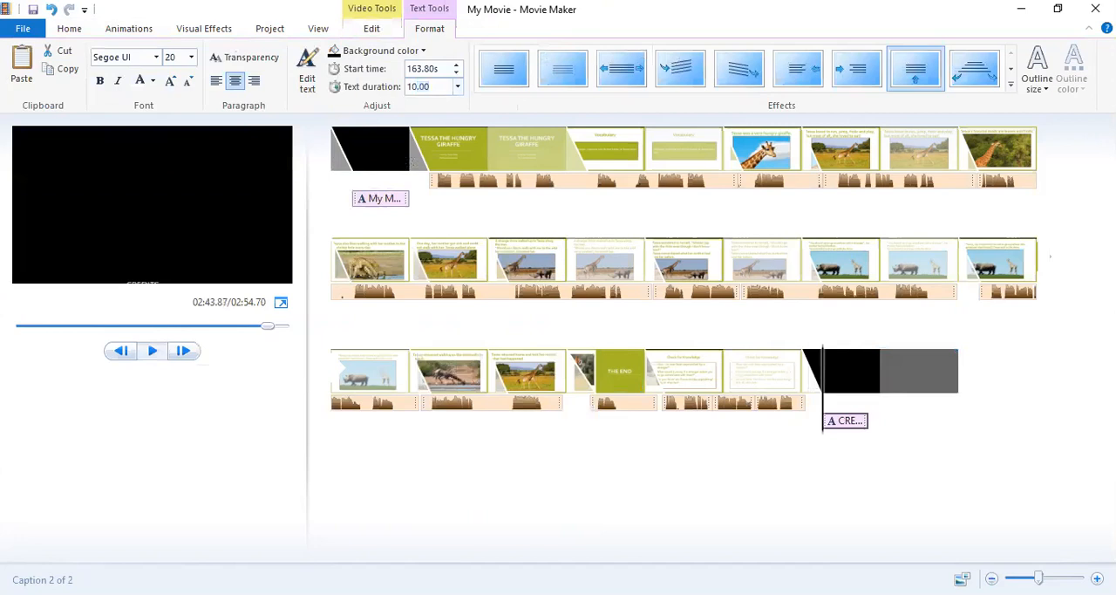
{"action": "key", "text": "Return"}
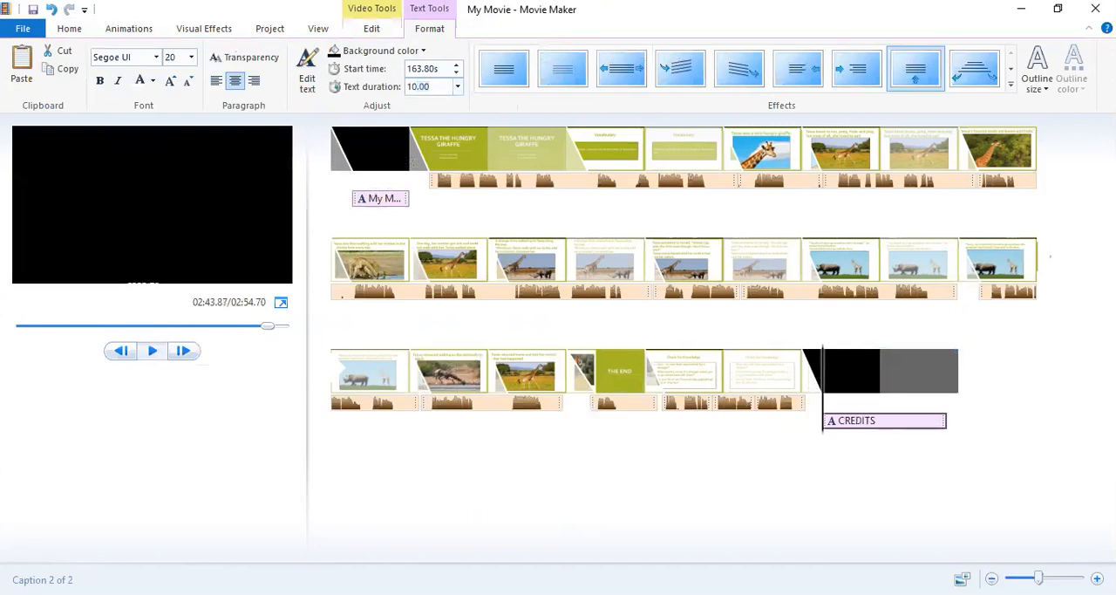
{"action": "left_click", "coordinate": [153, 351]}
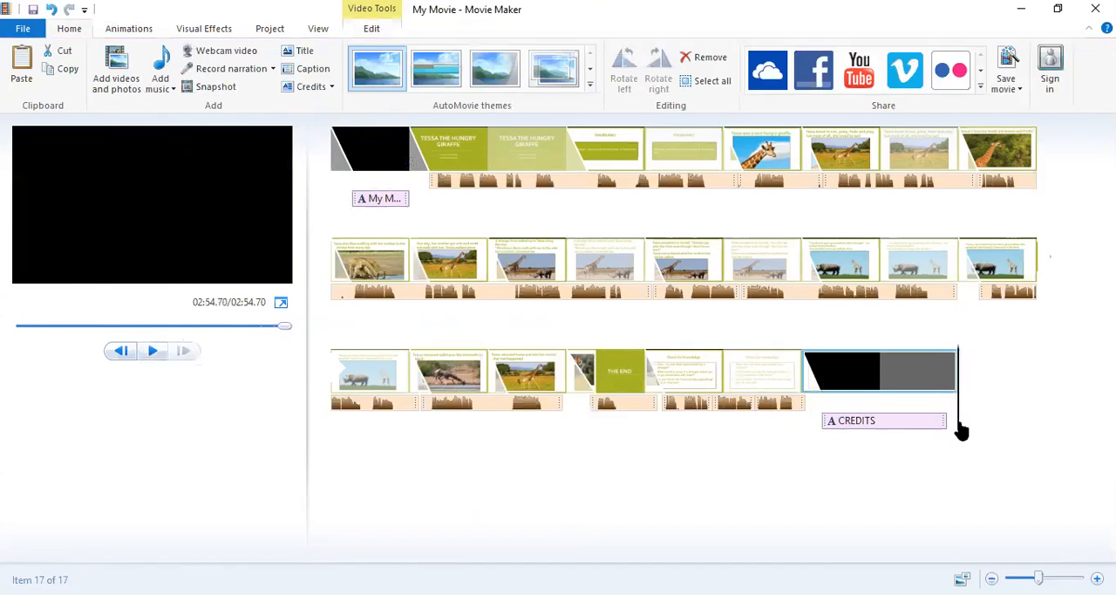
Shift the CREDITS text box slightly right and down within the frame, and preview the credits again.
{"action": "left_click", "coordinate": [850, 425]}
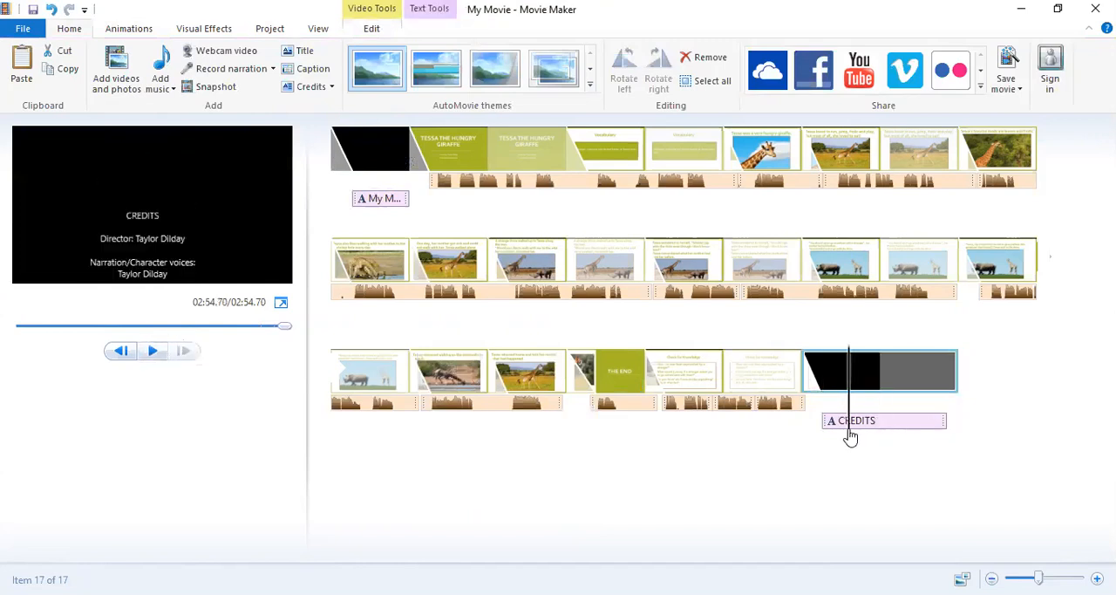
{"action": "left_click", "coordinate": [169, 234]}
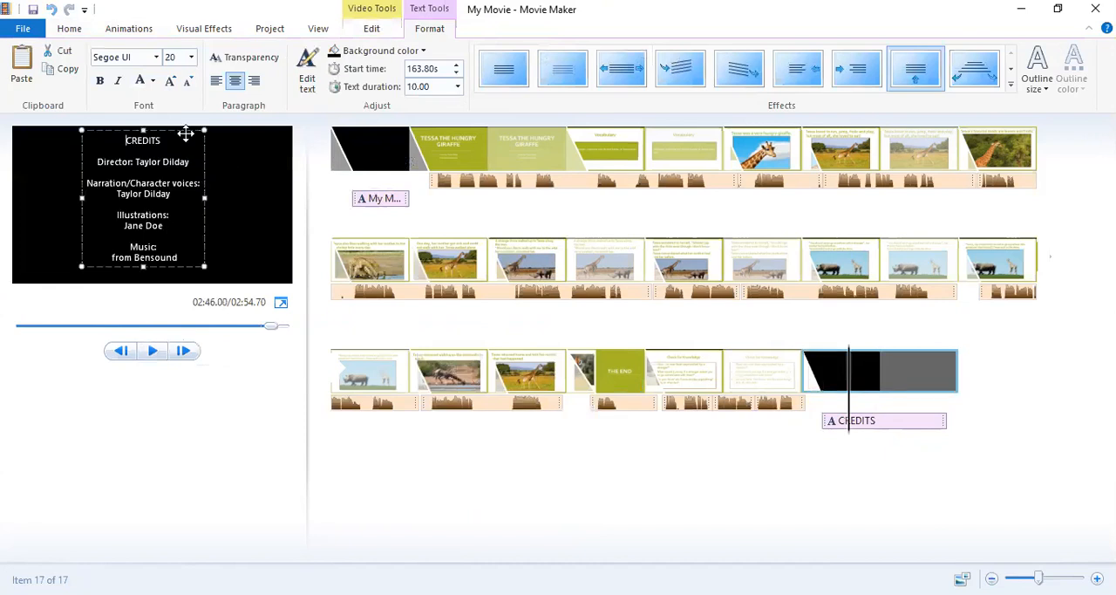
{"action": "left_click_drag", "start_coordinate": [185, 133], "coordinate": [199, 136]}
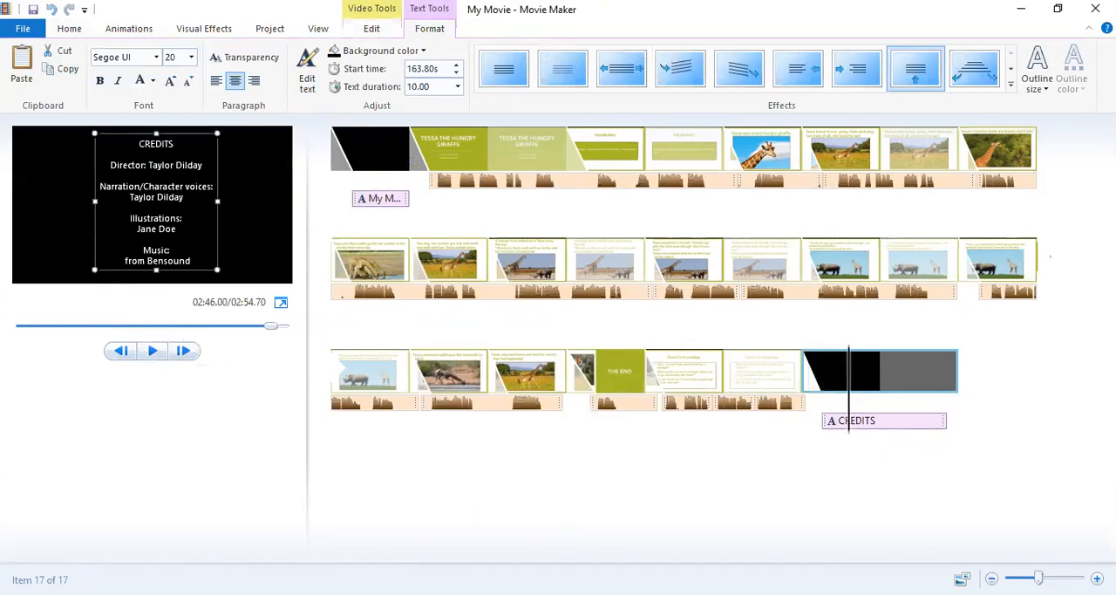
{"action": "left_click", "coordinate": [150, 350]}
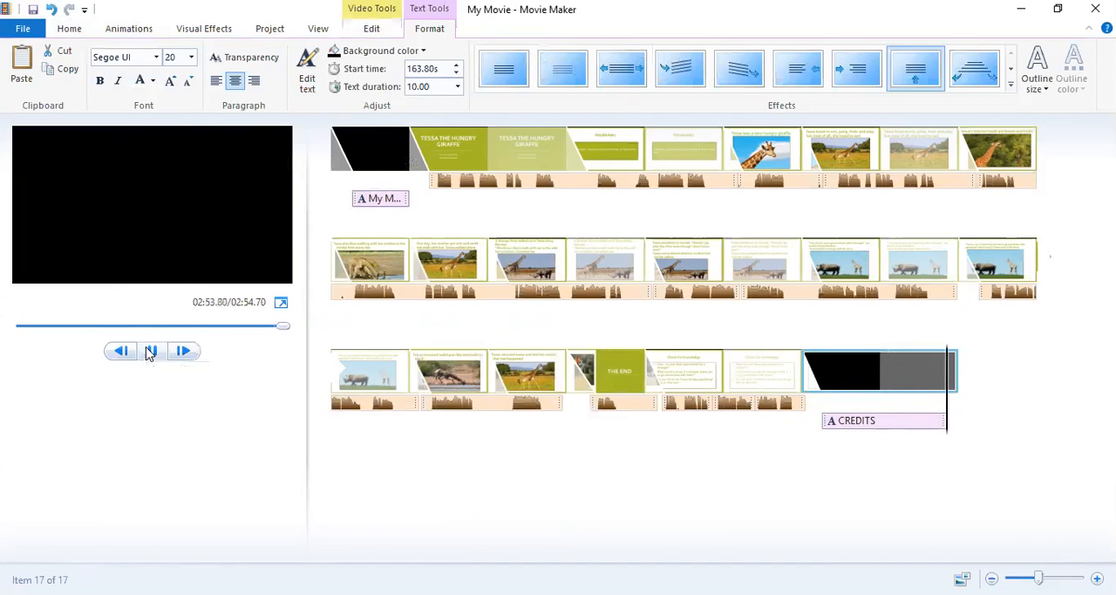
{"action": "left_click", "coordinate": [150, 351]}
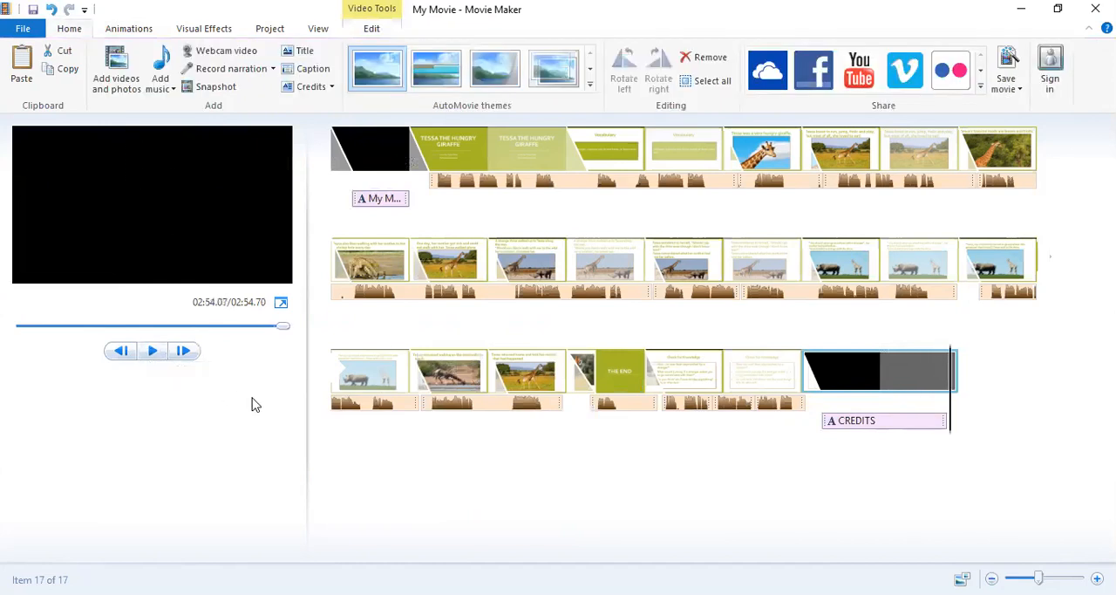
Save the project in the Documents folder under the name "Tessa The Hungry Giraffe Movie".
{"action": "left_click", "coordinate": [23, 27]}
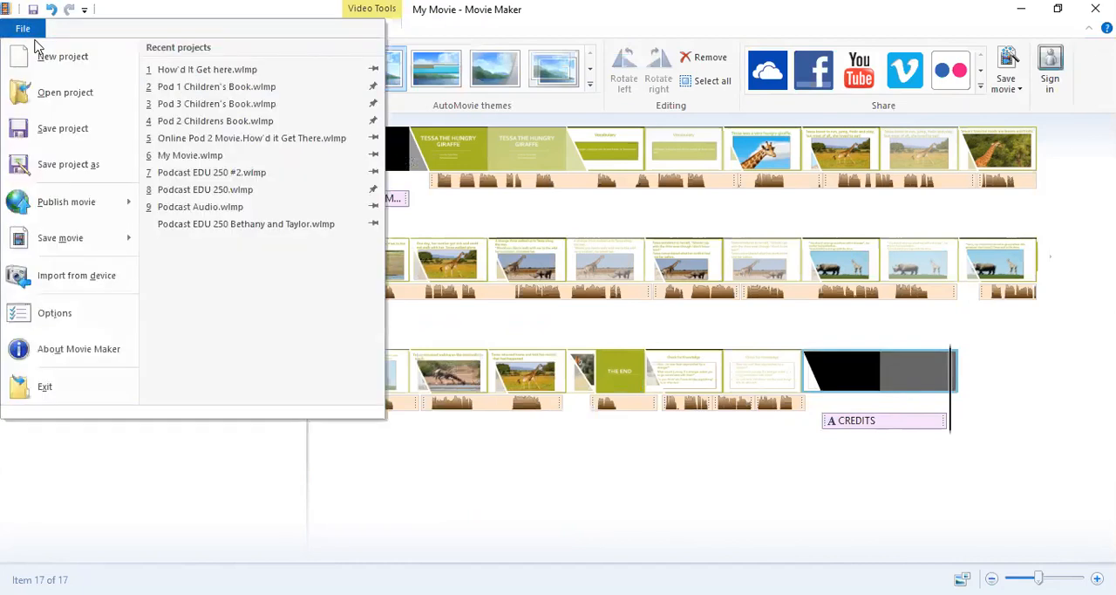
{"action": "left_click", "coordinate": [30, 214]}
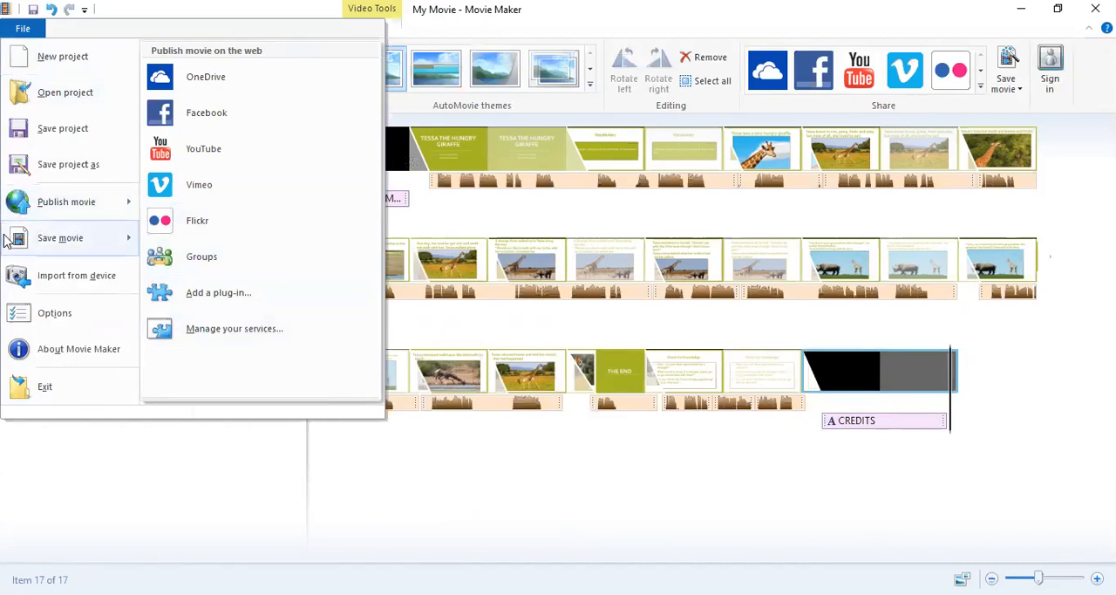
{"action": "mouse_move", "coordinate": [36, 240]}
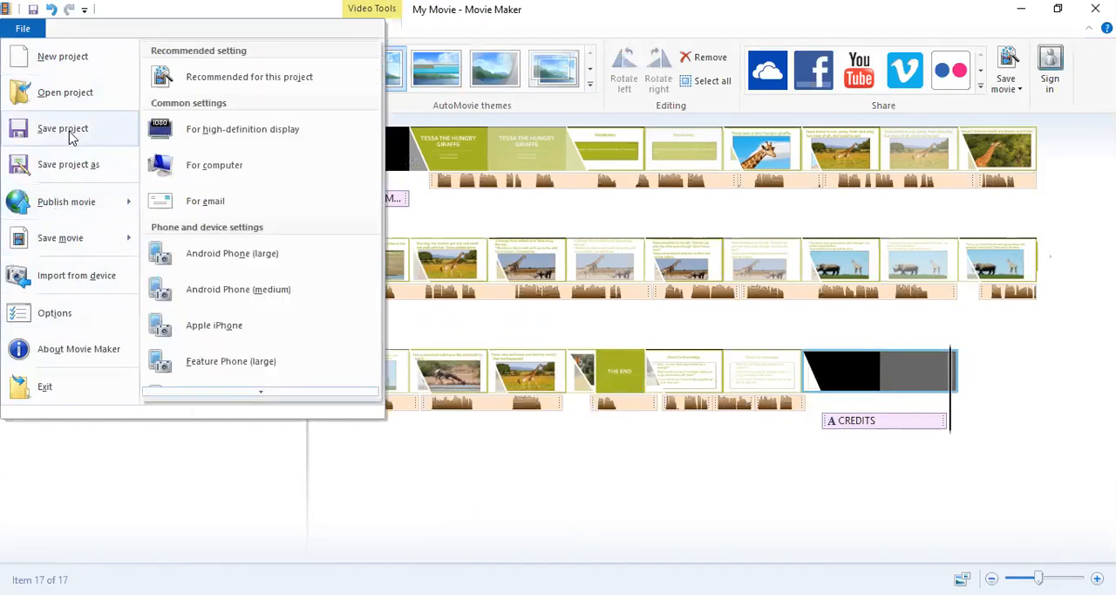
{"action": "left_click", "coordinate": [70, 164]}
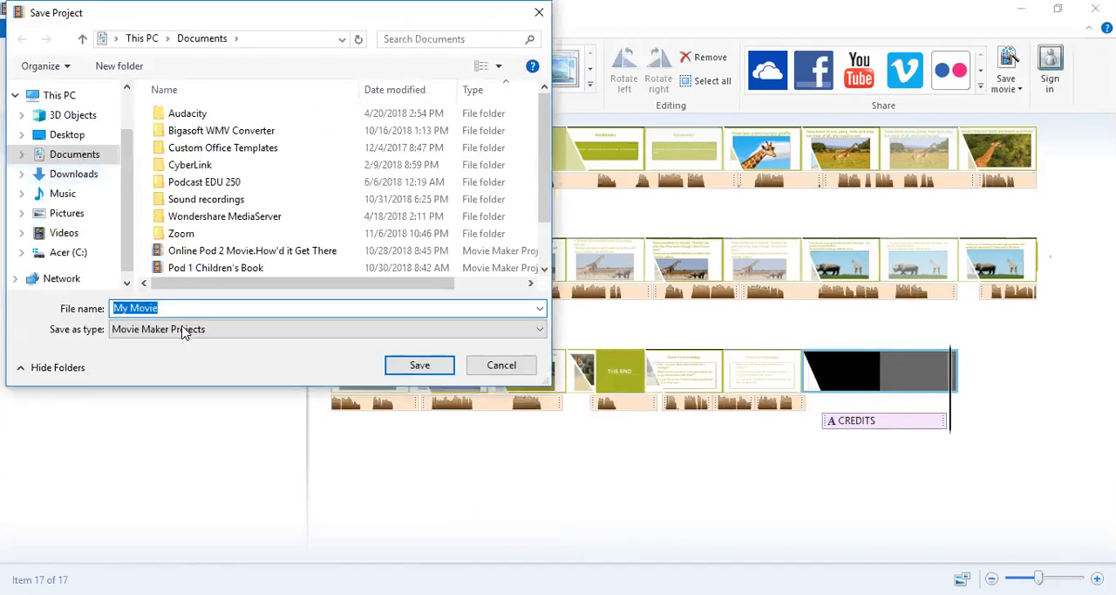
{"action": "key", "text": "BackSpace"}
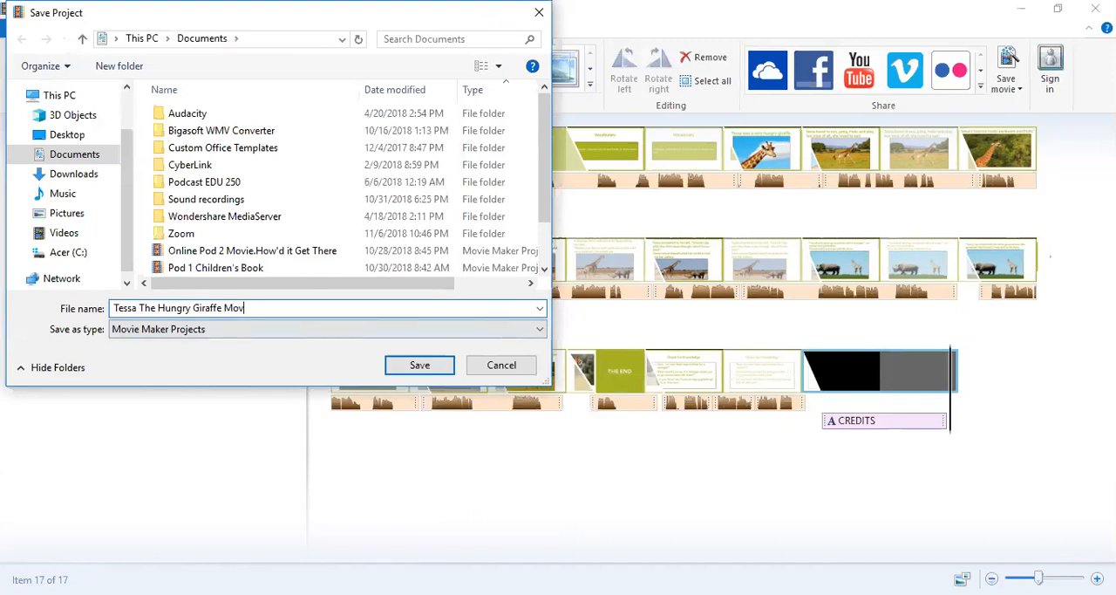
{"action": "left_click", "coordinate": [415, 364]}
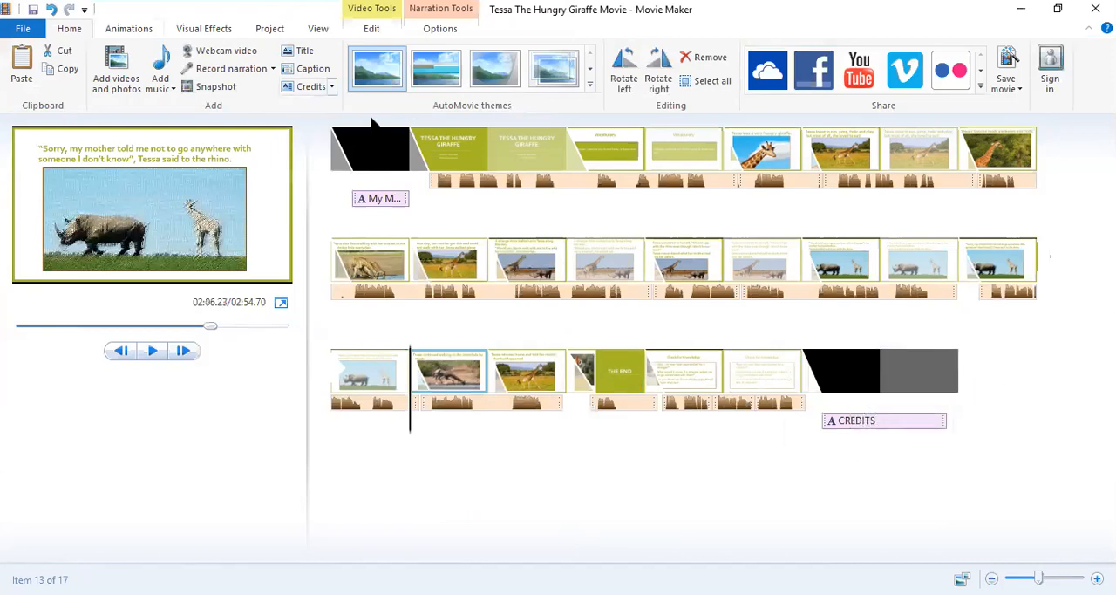
Replace the "My Movie" text on the opening title clip with "Tessa The Hungry Giraffe".
{"action": "left_click", "coordinate": [388, 153]}
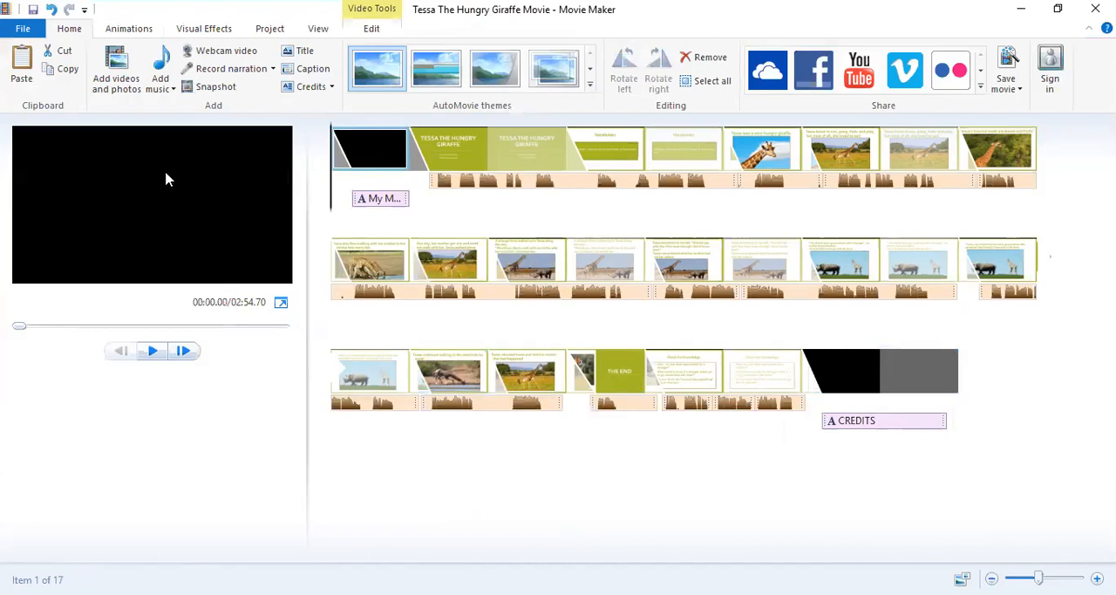
{"action": "left_click", "coordinate": [358, 198]}
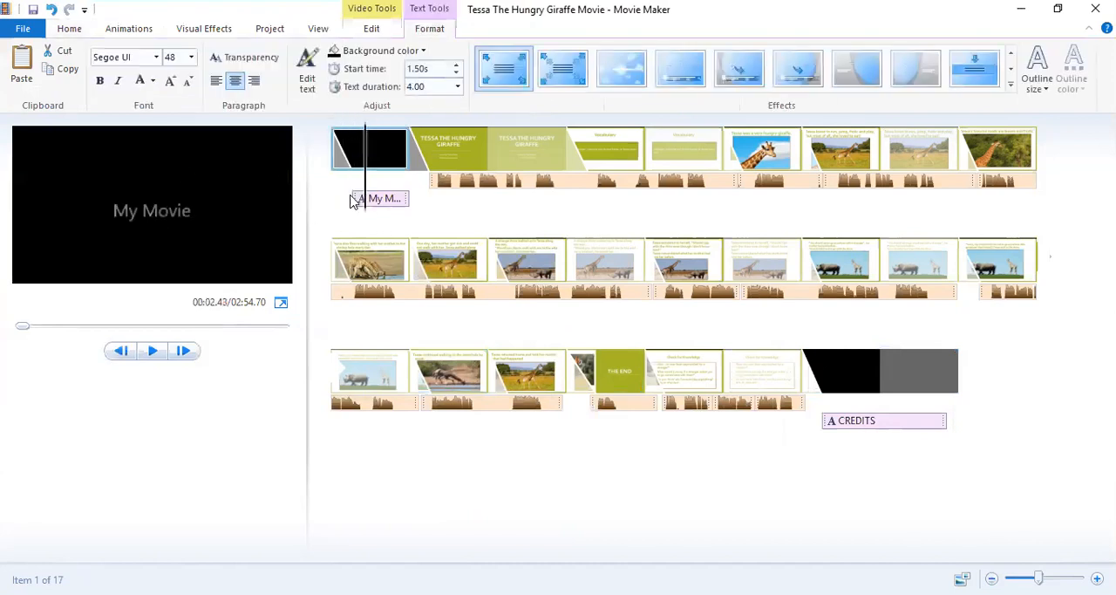
{"action": "left_click", "coordinate": [146, 219]}
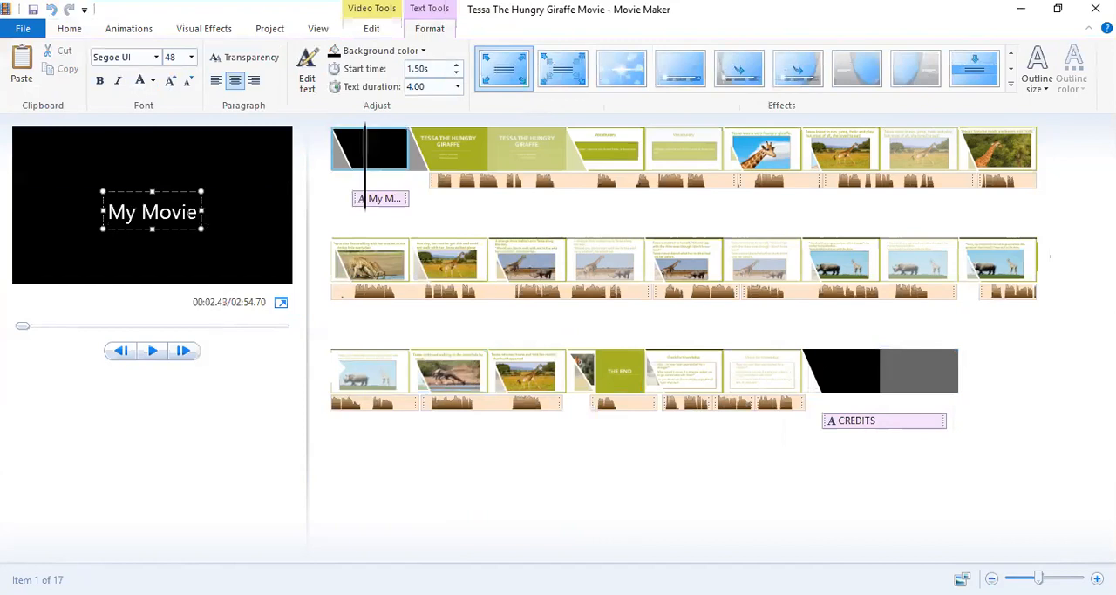
{"action": "key", "text": "shift+Left"}
{"action": "key", "text": "shift+Left"}
{"action": "key", "text": "shift+Left"}
{"action": "key", "text": "shift+Left"}
{"action": "key", "text": "shift+Left"}
{"action": "key", "text": "shift+Left"}
{"action": "key", "text": "shift+Left"}
{"action": "key", "text": "shift+Left"}
{"action": "key", "text": "BackSpace"}
{"action": "type", "text": "Tess"}
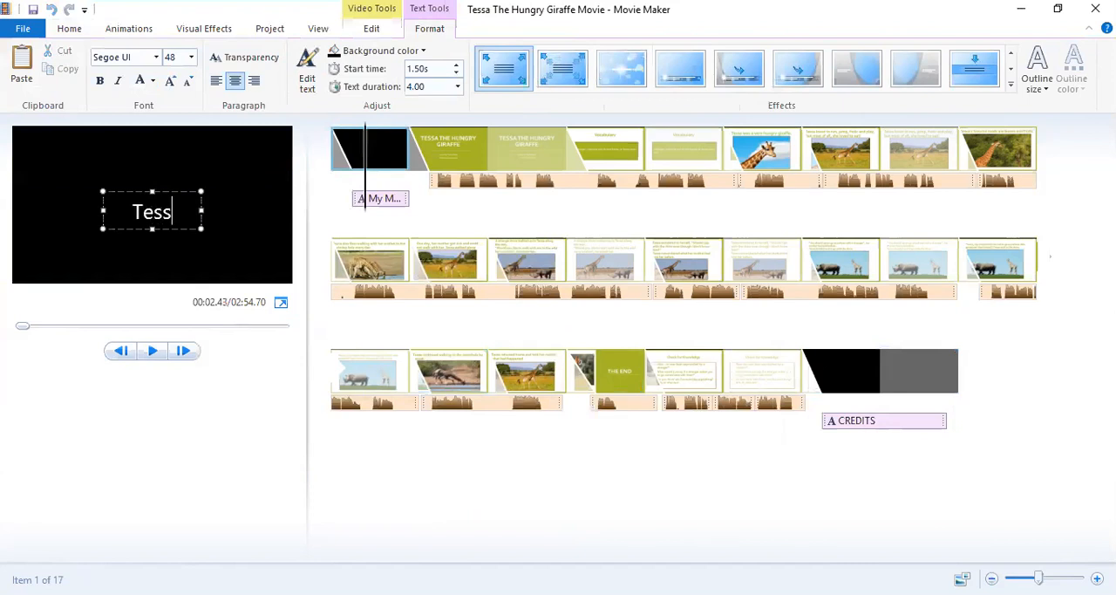
{"action": "type", "text": "a The "}
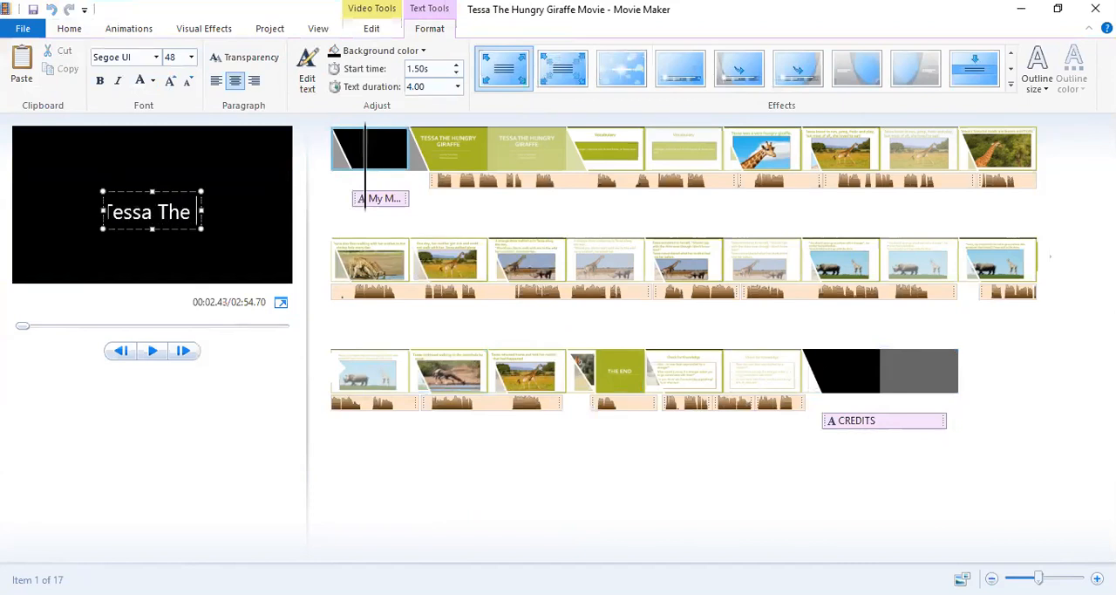
{"action": "type", "text": "Hungry F"}
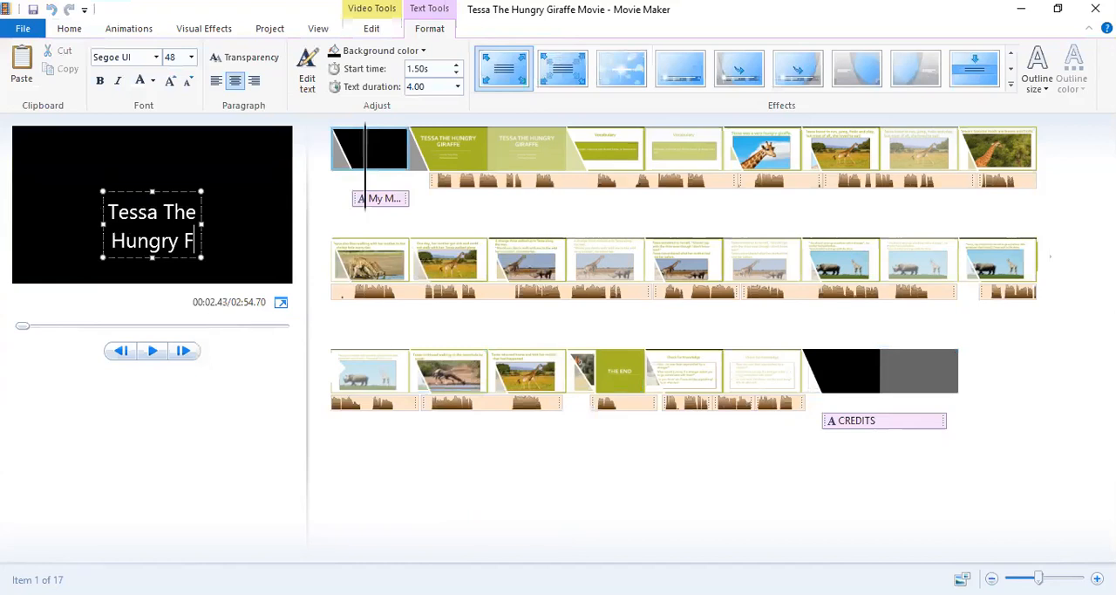
{"action": "key", "text": "BackSpace"}
{"action": "type", "text": "Giraffe"}
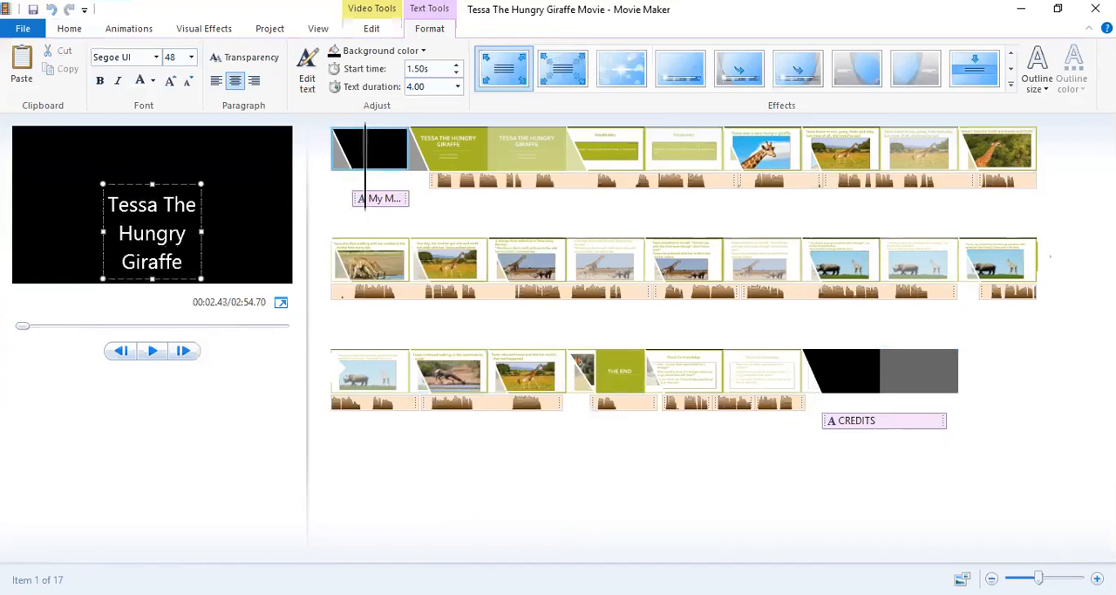
Add a "By:" credit with the author's full name below the movie title on the opening clip.
{"action": "key", "text": "Return"}
{"action": "type", "text": "By"}
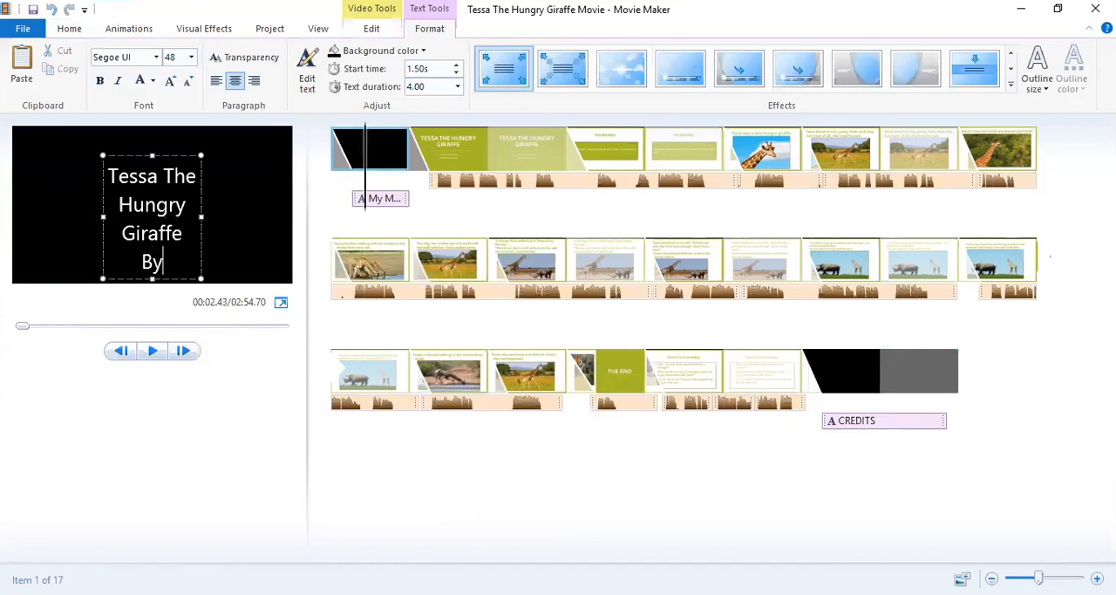
{"action": "type", "text": ": Taylor"}
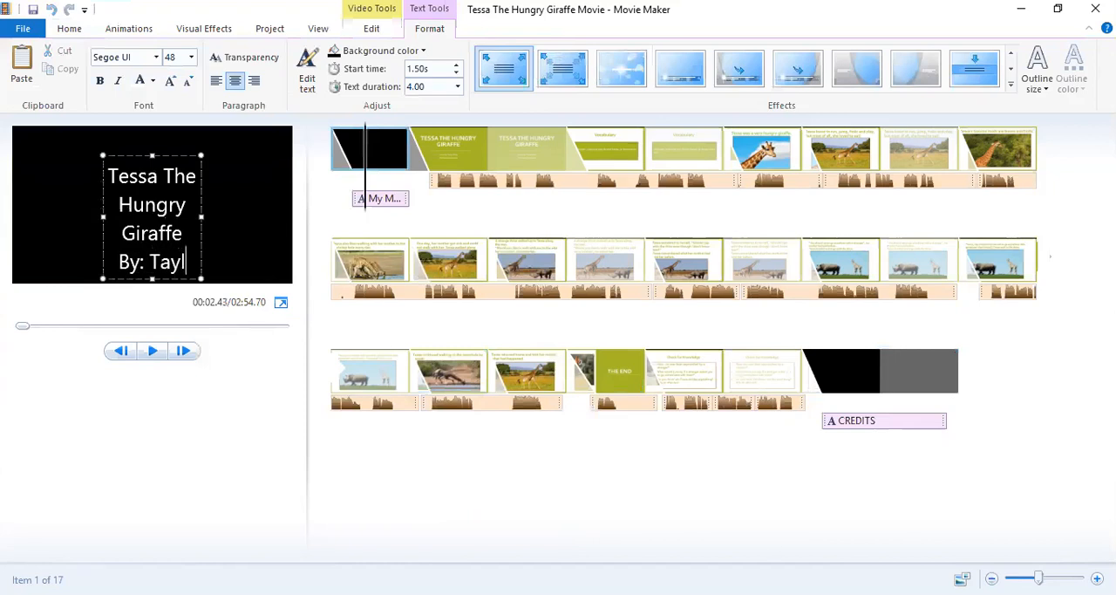
{"action": "key", "text": "Return"}
{"action": "type", "text": "Dilday"}
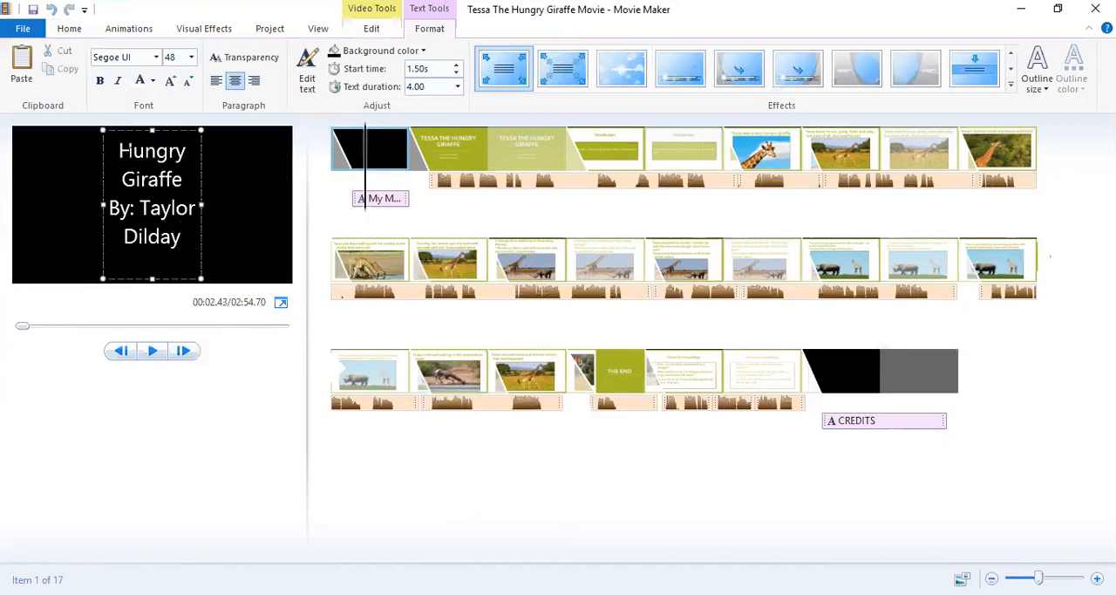
Reduce the opening title's font size, trying 24 and settling on 28.
{"action": "left_click", "coordinate": [192, 58]}
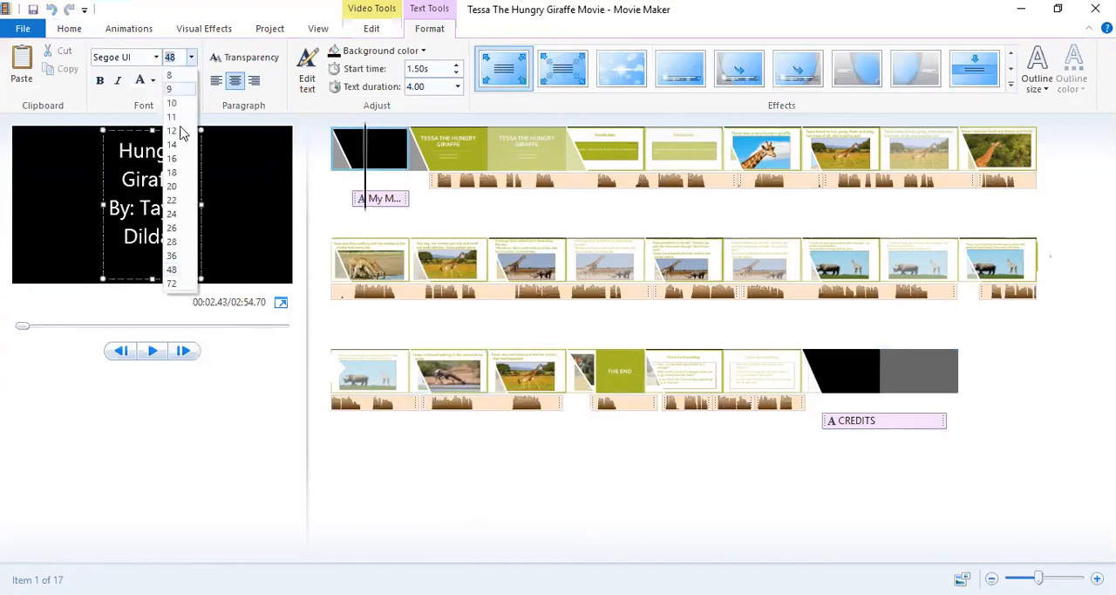
{"action": "left_click", "coordinate": [173, 214]}
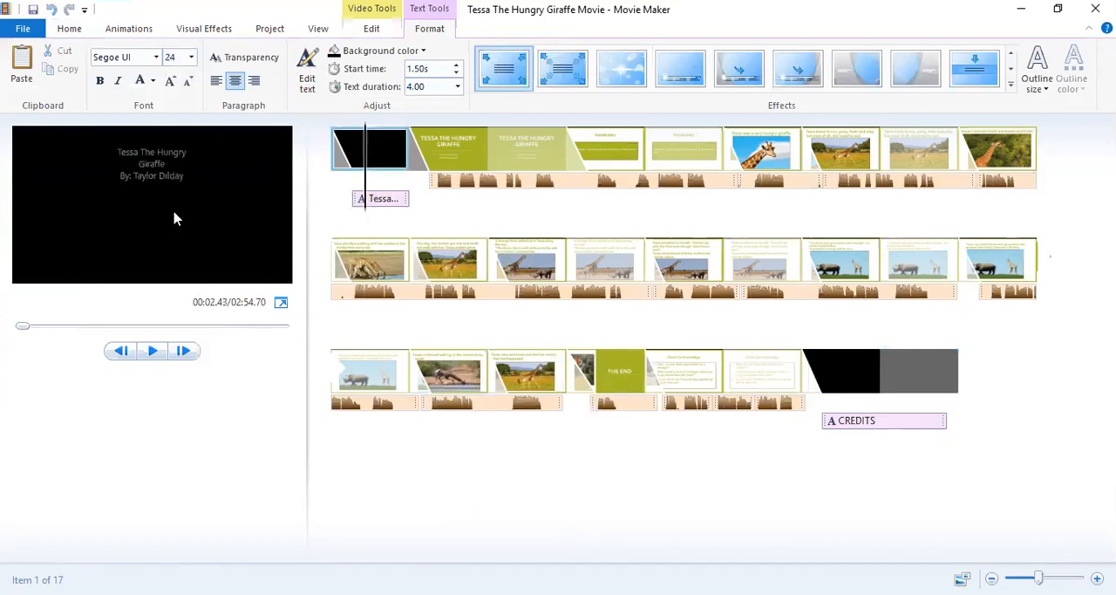
{"action": "left_click", "coordinate": [192, 57]}
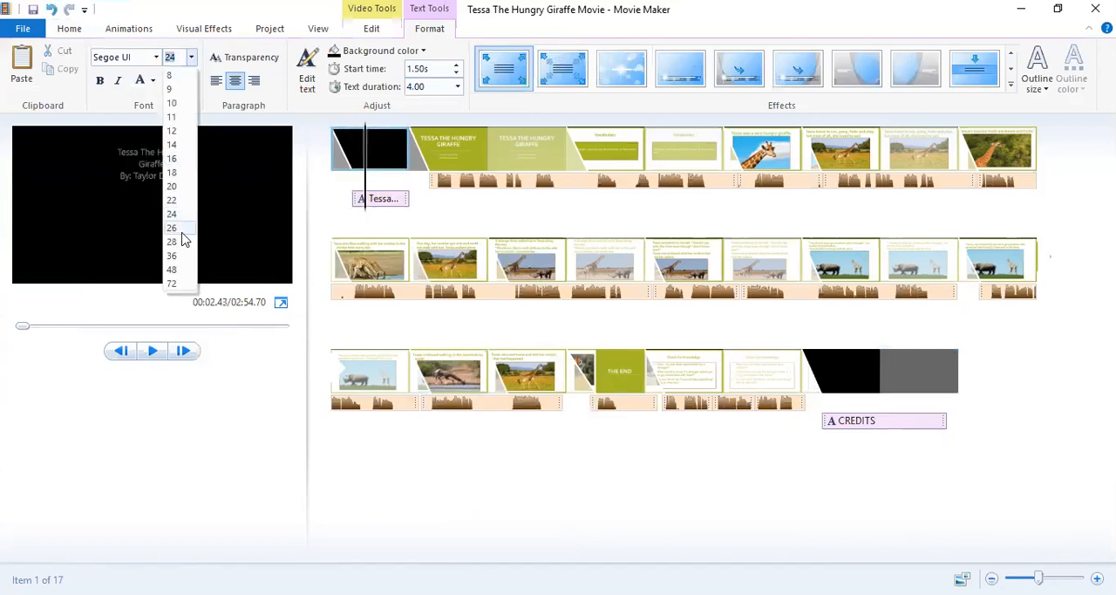
{"action": "left_click", "coordinate": [178, 242]}
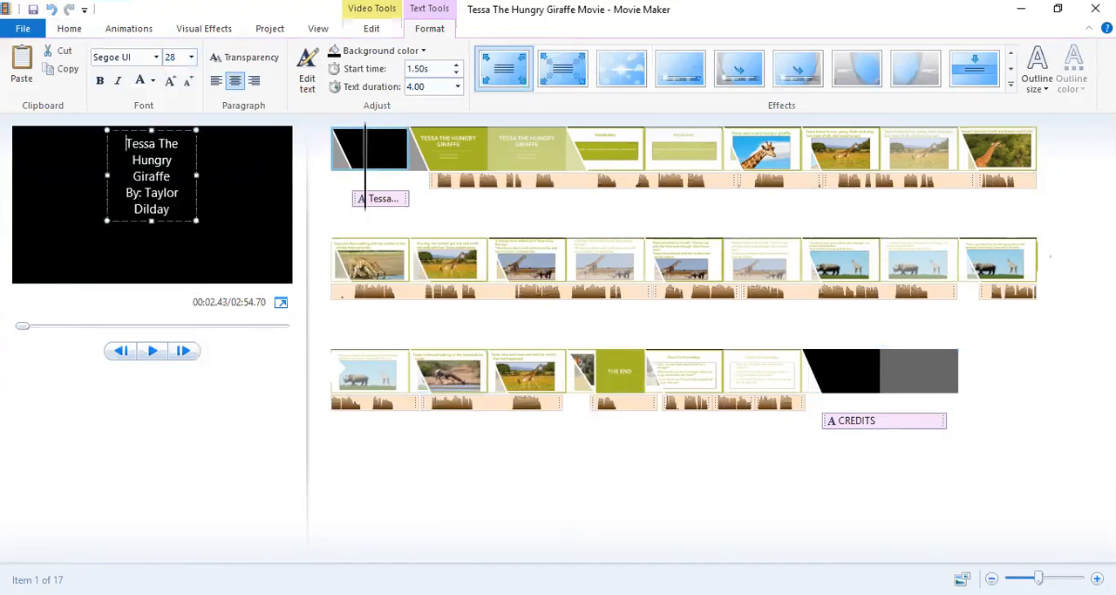
Widen the opening title's text box so the author line fits on one line, and centre the box horizontally in the frame.
{"action": "left_click_drag", "start_coordinate": [106, 176], "coordinate": [41, 177]}
{"action": "left_click_drag", "start_coordinate": [196, 169], "coordinate": [278, 170]}
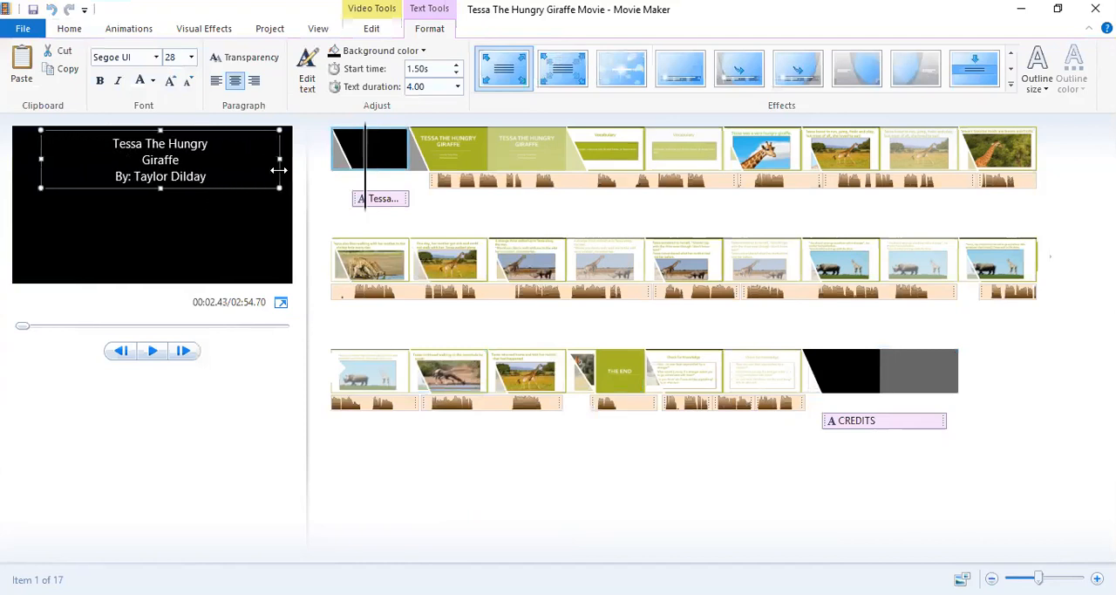
{"action": "left_click_drag", "start_coordinate": [159, 189], "coordinate": [150, 244]}
{"action": "left_click", "coordinate": [150, 176]}
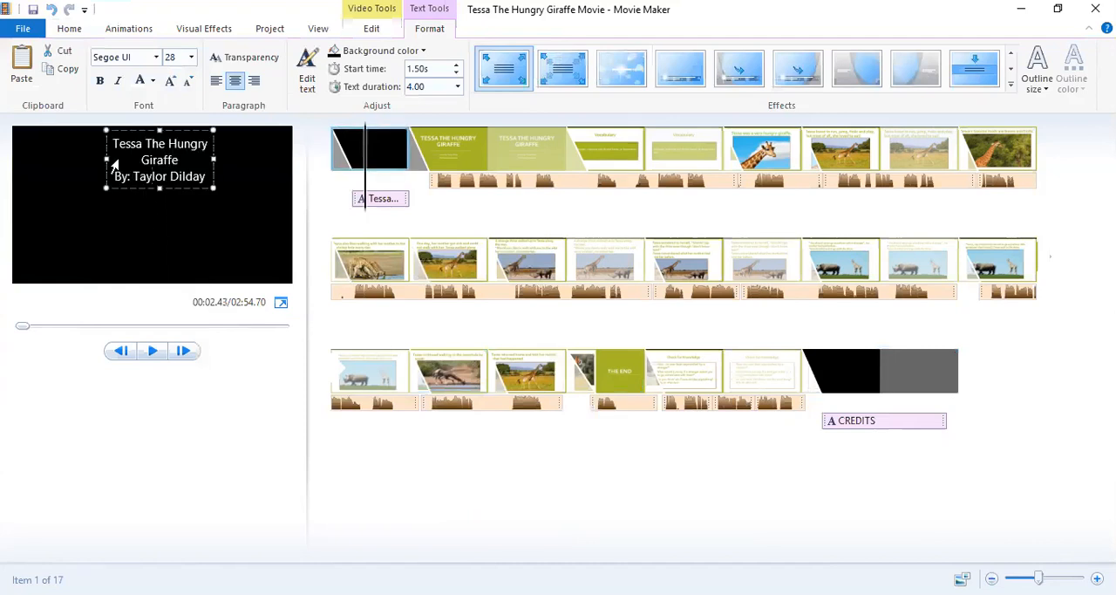
{"action": "double_click", "coordinate": [124, 164]}
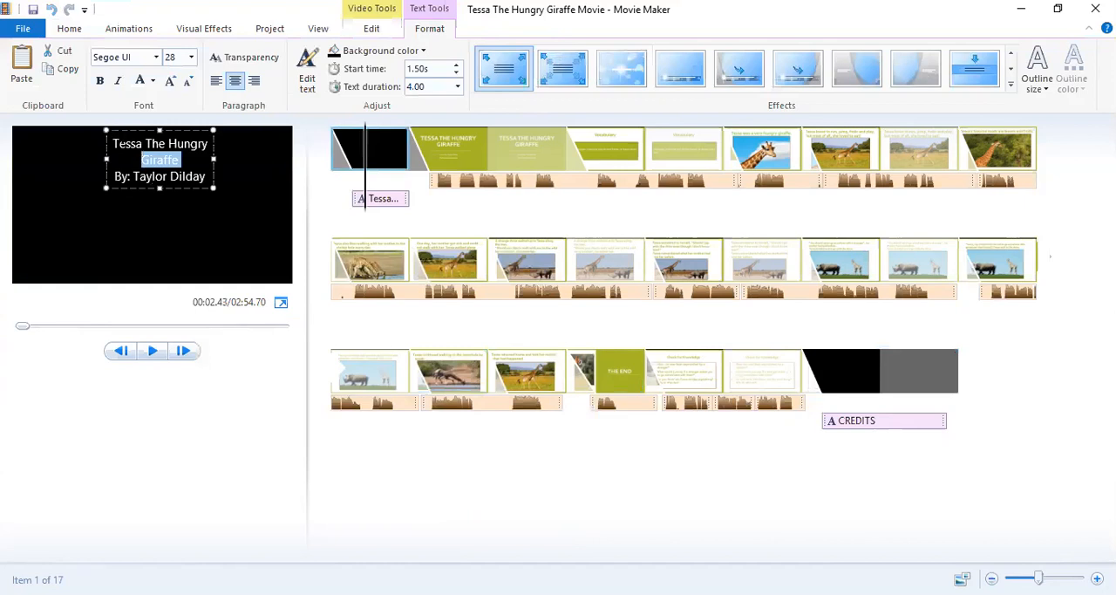
{"action": "left_click_drag", "start_coordinate": [123, 130], "coordinate": [113, 131]}
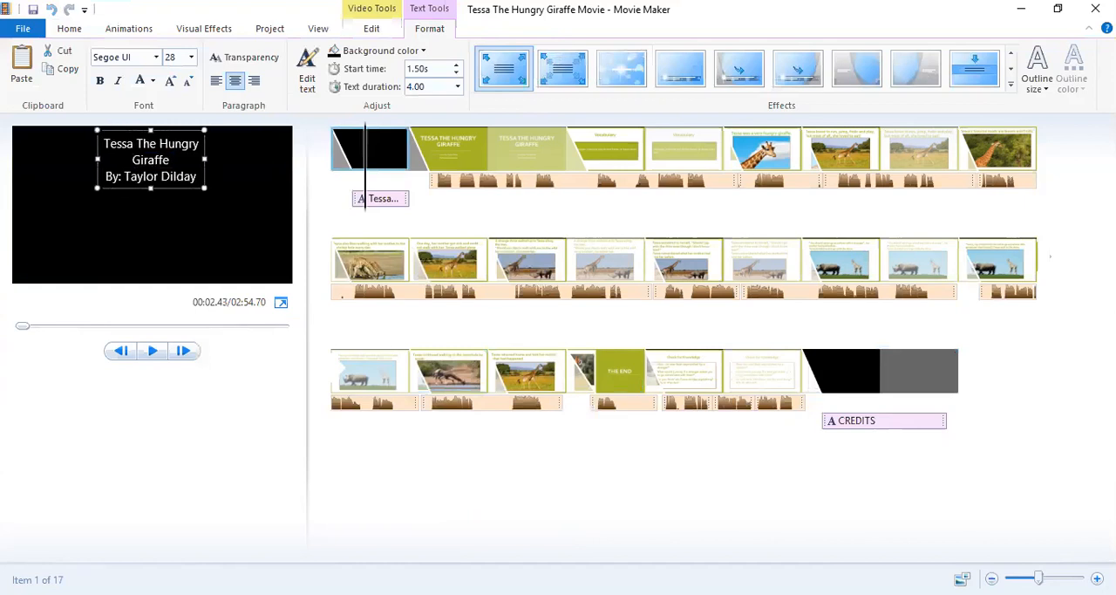
Add "Movie" after "Giraffe" in the opening title, leave a blank line above the author credit, and lower the text box.
{"action": "key", "text": "Return"}
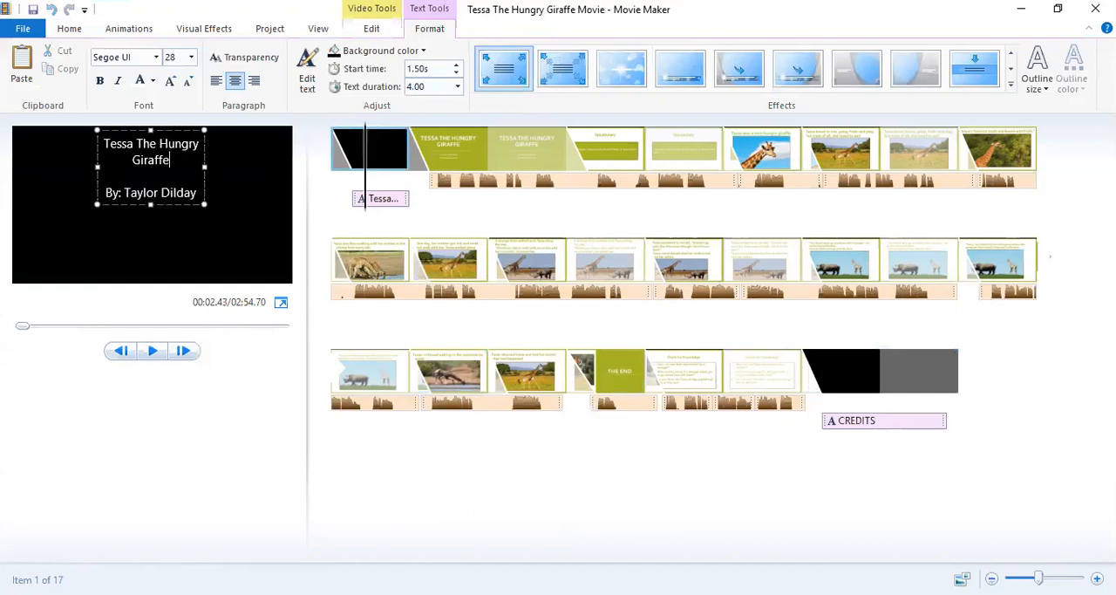
{"action": "type", "text": "Movie"}
{"action": "left_click_drag", "start_coordinate": [158, 130], "coordinate": [154, 155]}
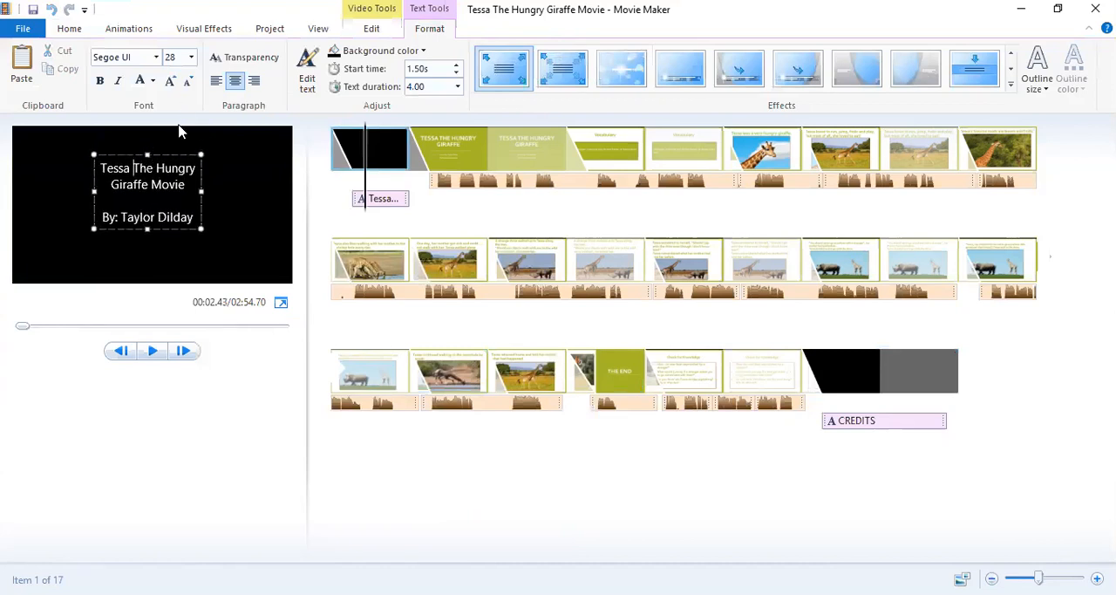
Enlarge the opening title's font size, trying 48 and settling on 36.
{"action": "left_click", "coordinate": [190, 57]}
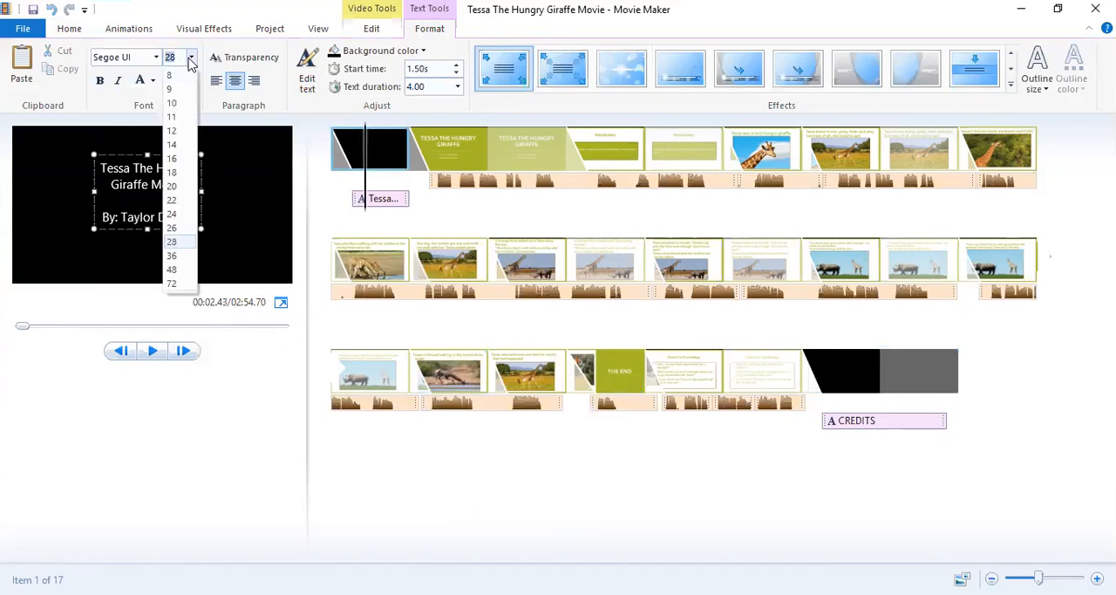
{"action": "left_click", "coordinate": [173, 270]}
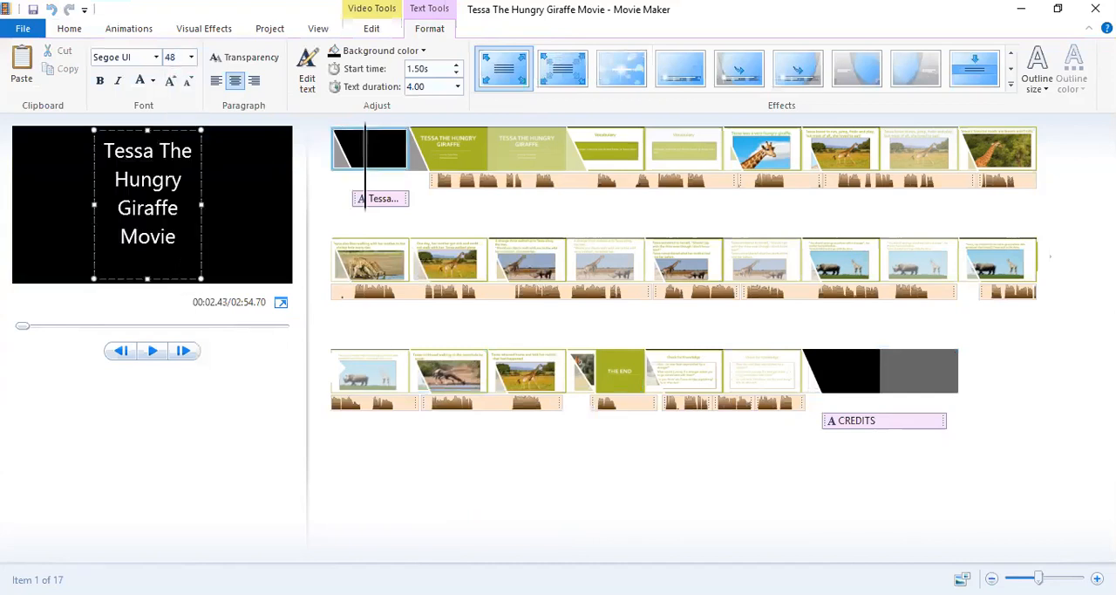
{"action": "left_click", "coordinate": [191, 57]}
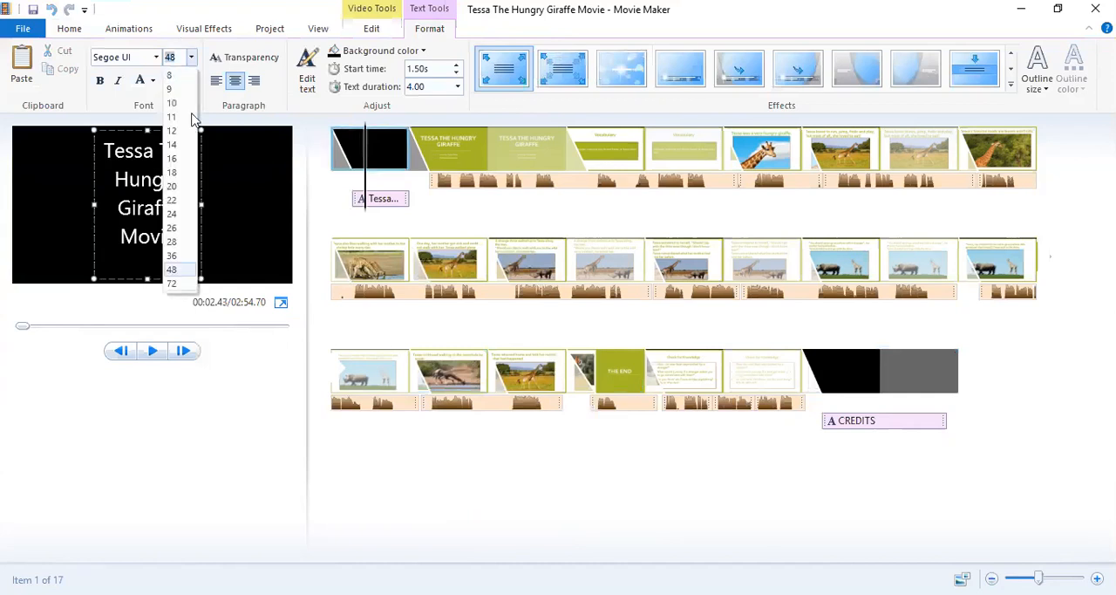
{"action": "left_click", "coordinate": [171, 255]}
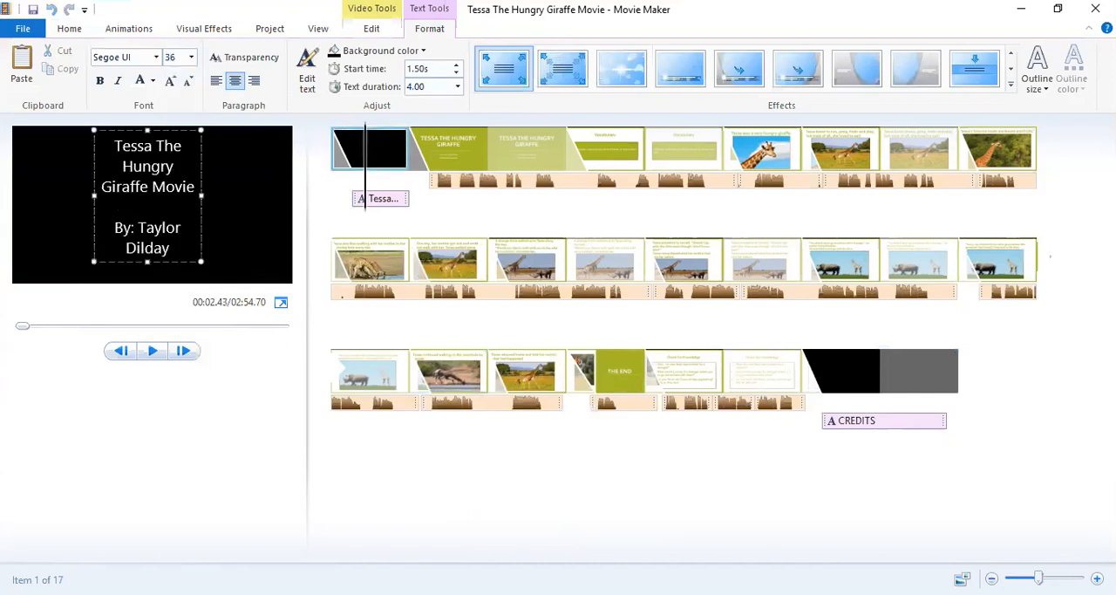
Widen the opening title's text box on both sides so the author credit fits one line, and centre the box vertically.
{"action": "left_click_drag", "start_coordinate": [202, 196], "coordinate": [266, 202]}
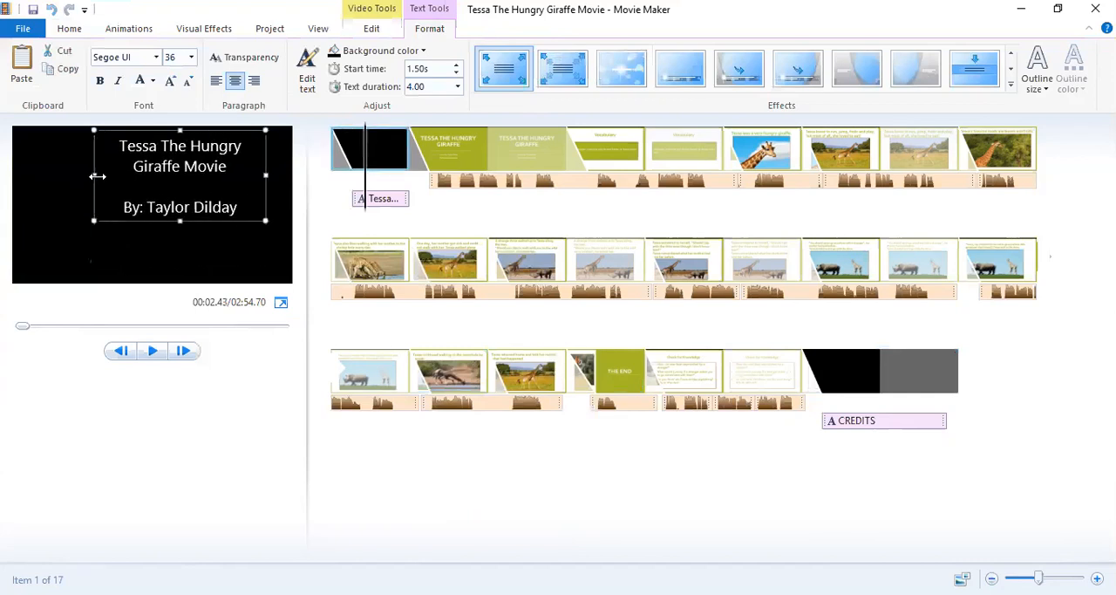
{"action": "left_click_drag", "start_coordinate": [98, 176], "coordinate": [42, 176]}
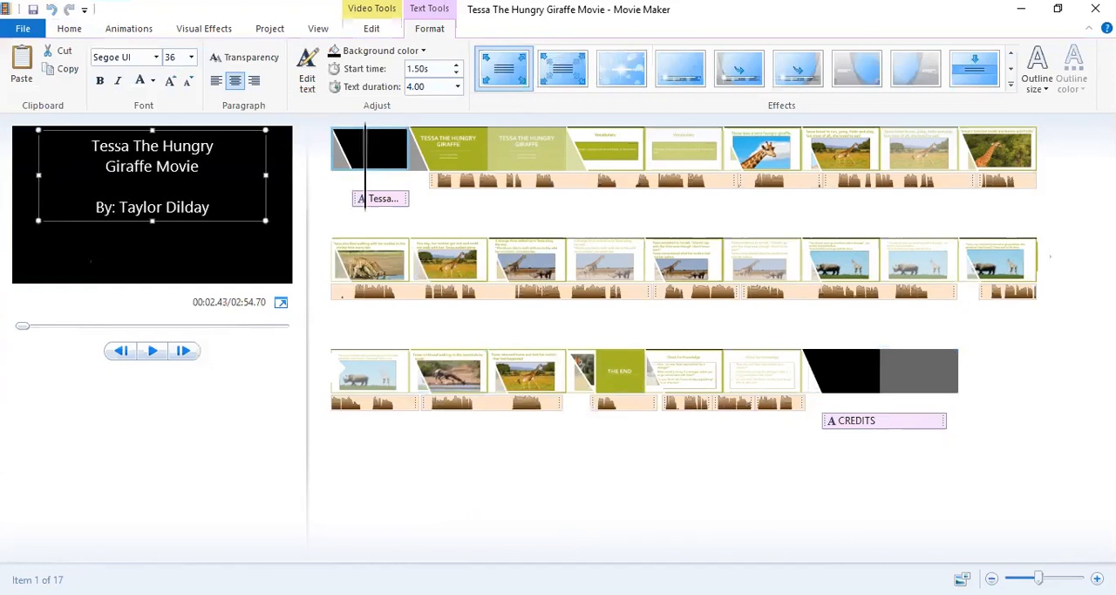
{"action": "left_click_drag", "start_coordinate": [128, 129], "coordinate": [129, 157]}
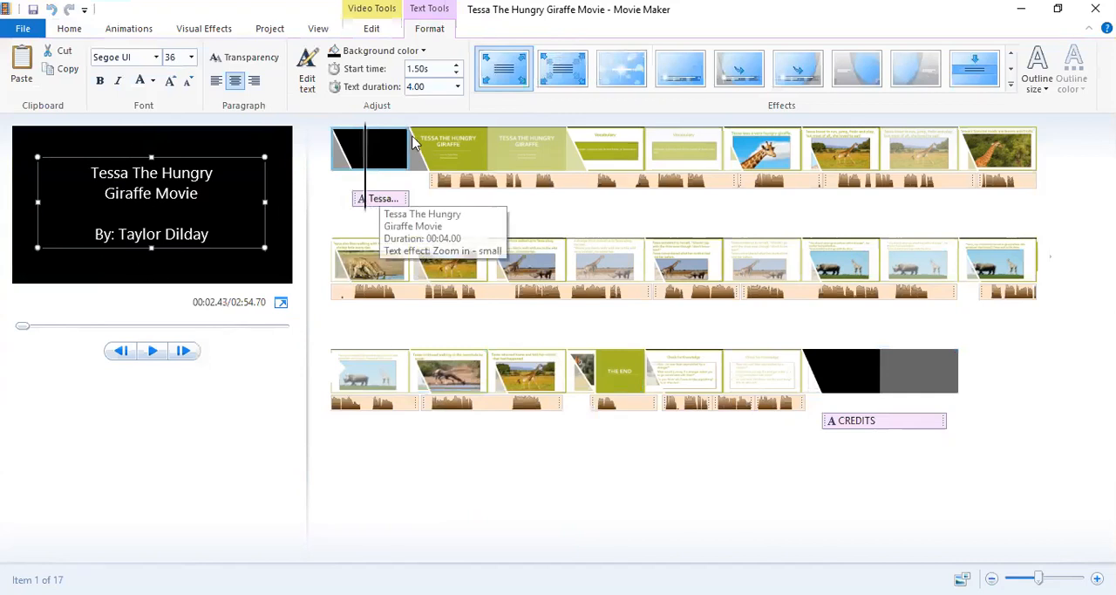
Play the whole movie from the beginning through the end credits to review it.
{"action": "left_click", "coordinate": [332, 190]}
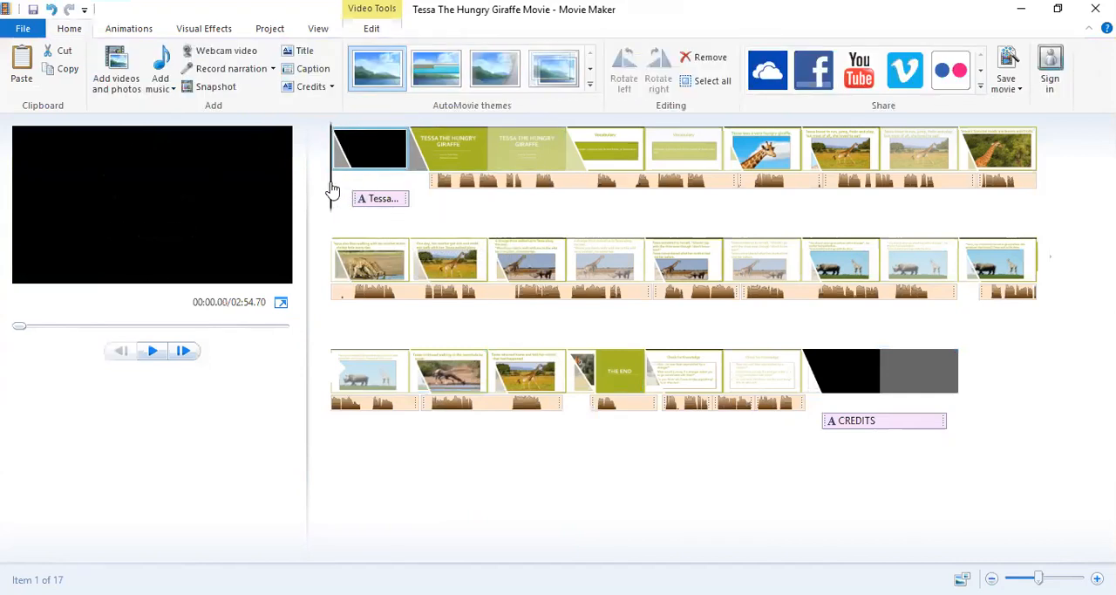
{"action": "left_click", "coordinate": [155, 351]}
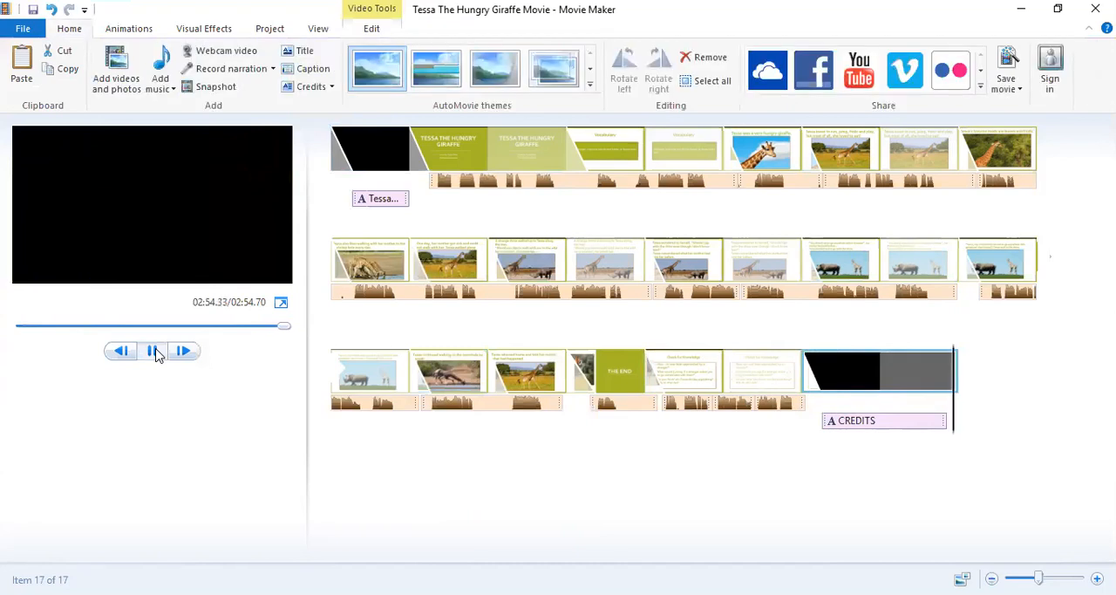
{"action": "left_click", "coordinate": [155, 351]}
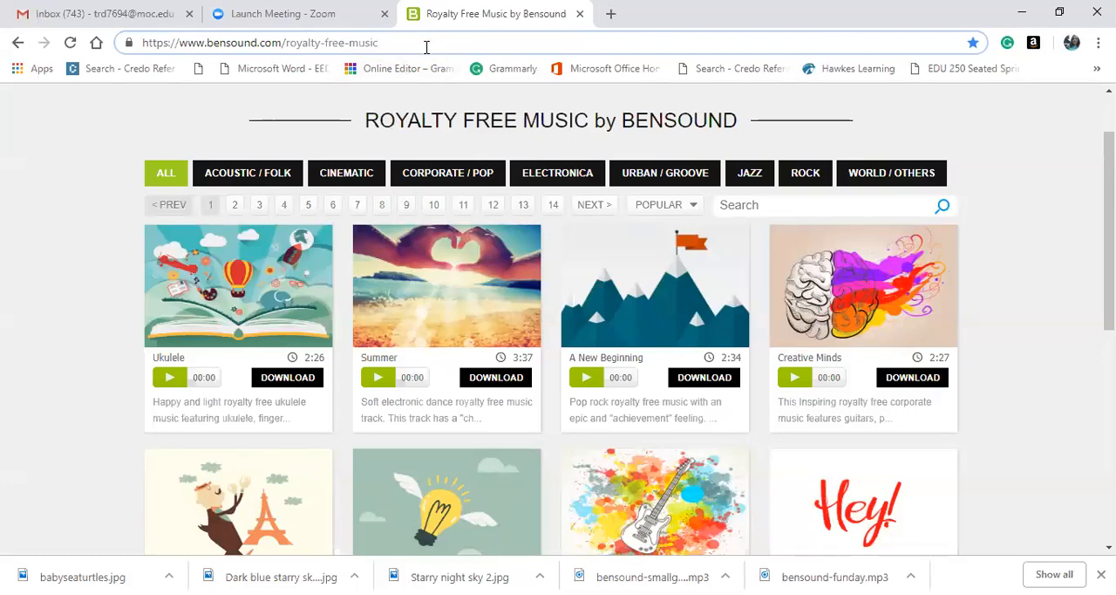
On the Bensound royalty-free music page in the browser, download the Ukulele track under the free Creative Commons License and close the licence dialog.
{"action": "scroll", "coordinate": [409, 202], "scroll_direction": "down", "scroll_amount": 2}
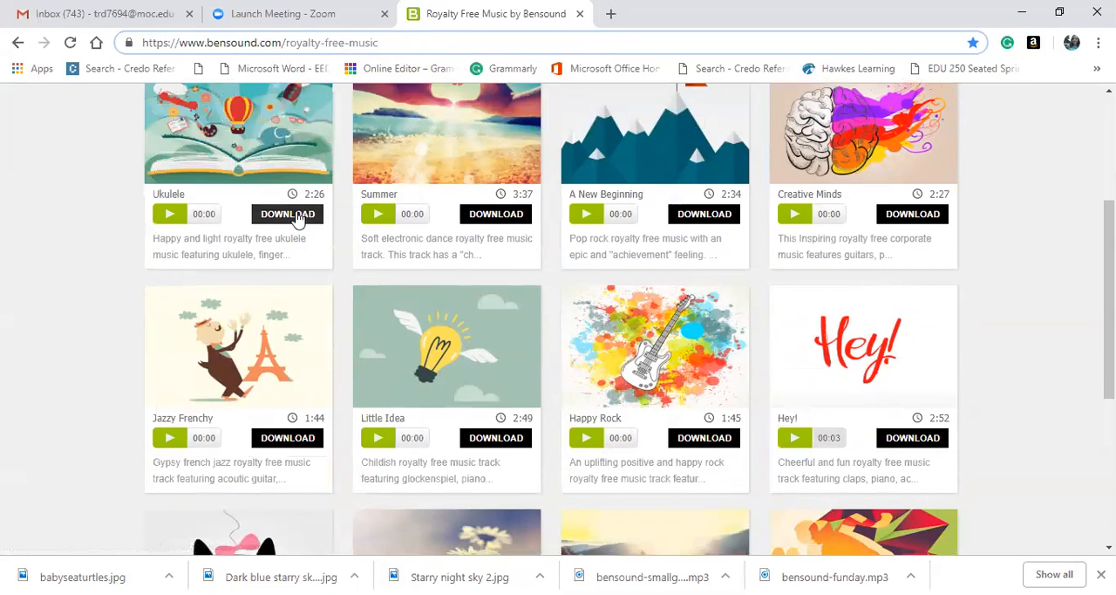
{"action": "left_click", "coordinate": [293, 215]}
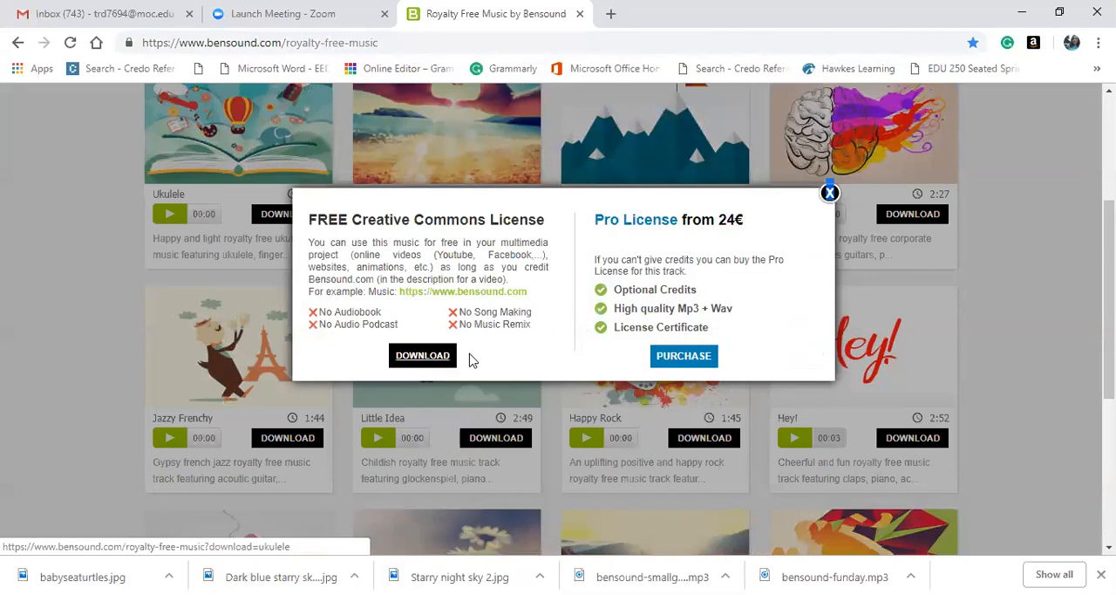
{"action": "left_click", "coordinate": [426, 362]}
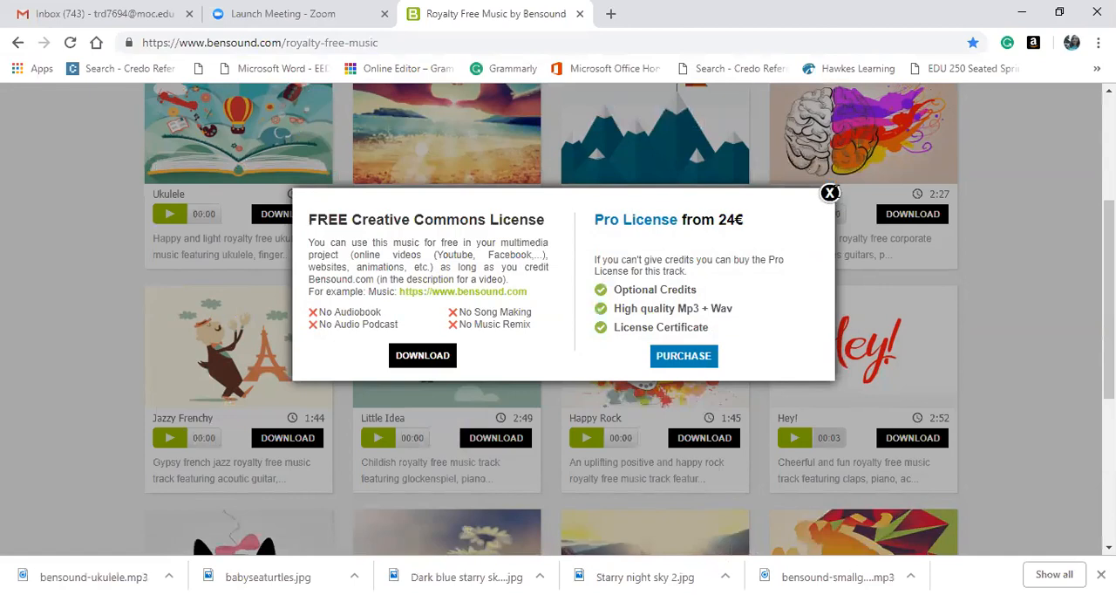
{"action": "left_click", "coordinate": [831, 193]}
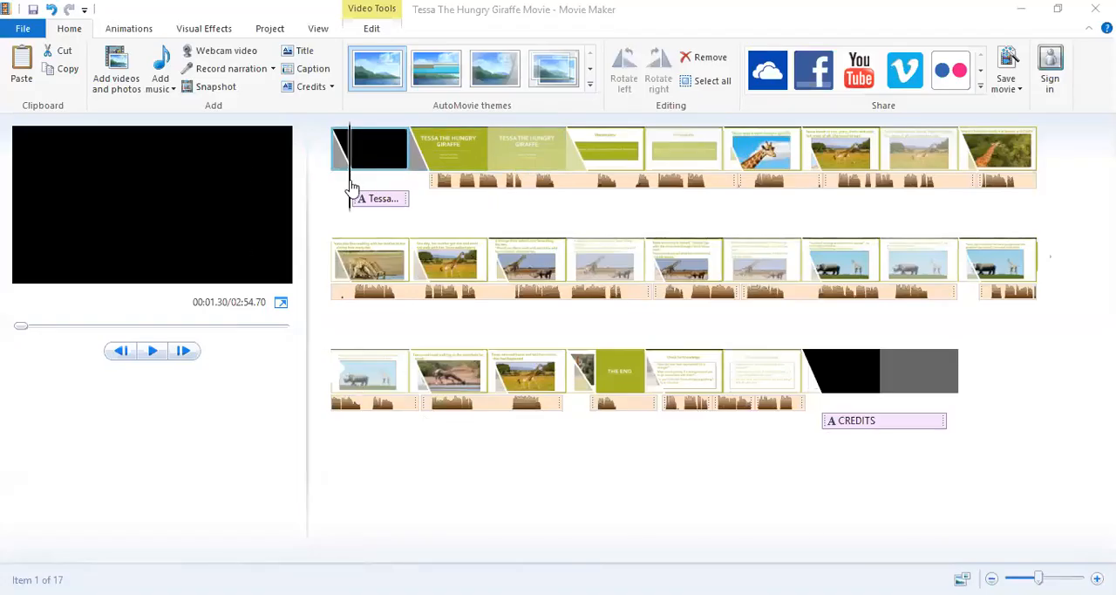
Back in Movie Maker, add the music file "bensound-cute (1)" from the Downloads folder to the movie, starting at its beginning.
{"action": "left_click", "coordinate": [330, 180]}
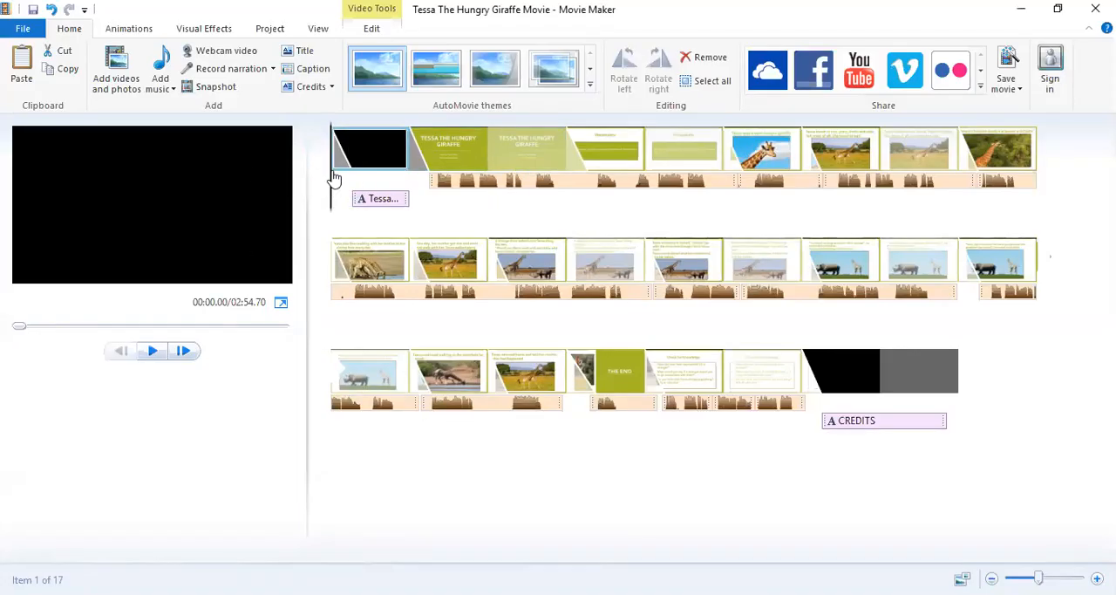
{"action": "left_click", "coordinate": [168, 90]}
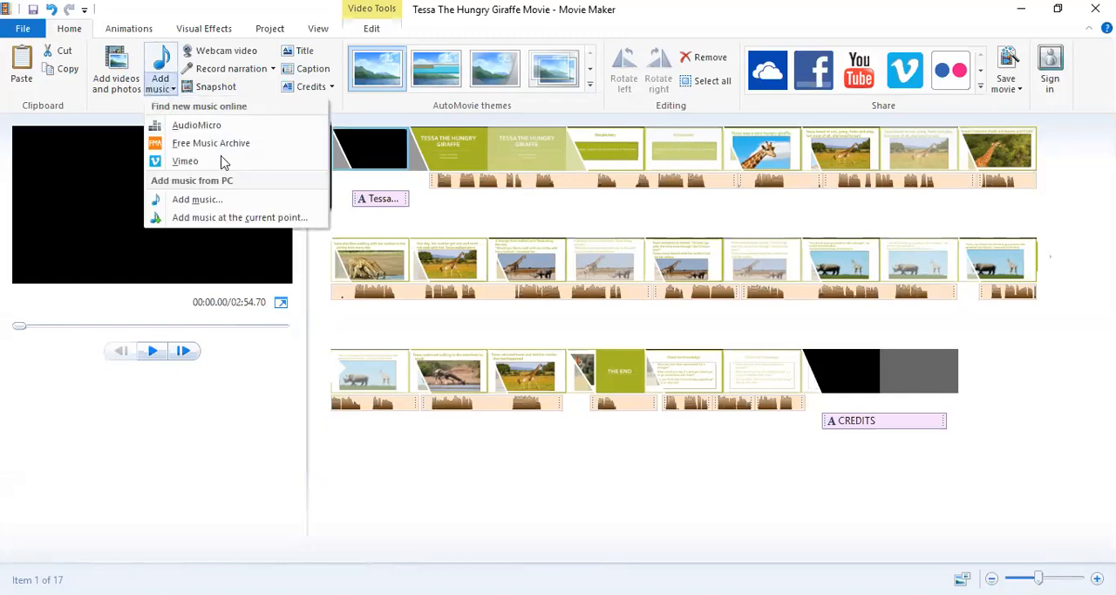
{"action": "left_click", "coordinate": [210, 206]}
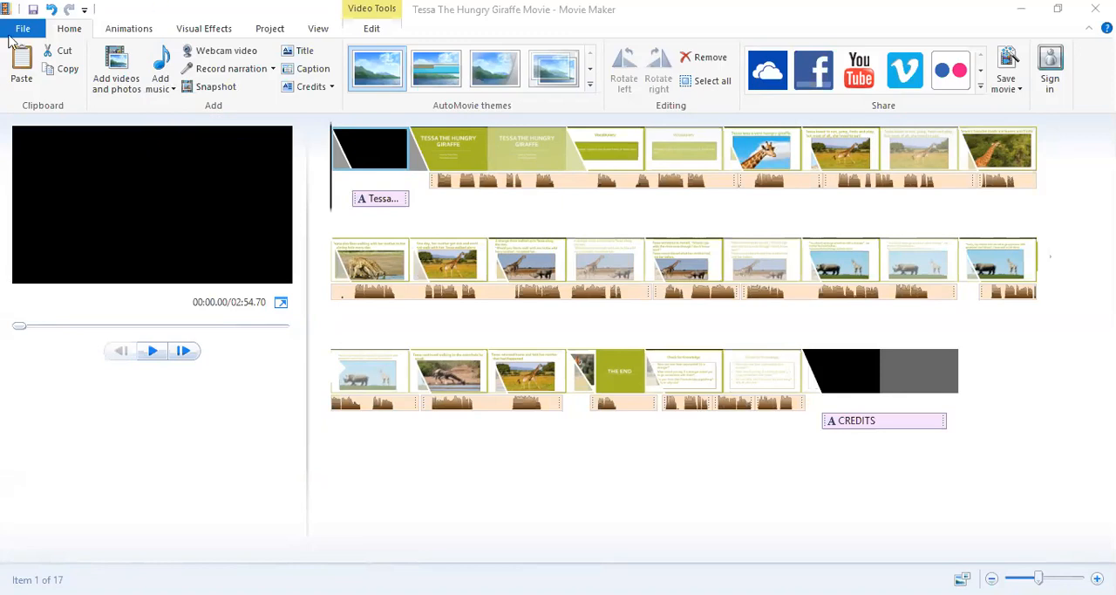
{"action": "left_click", "coordinate": [160, 83]}
{"action": "left_click", "coordinate": [158, 85]}
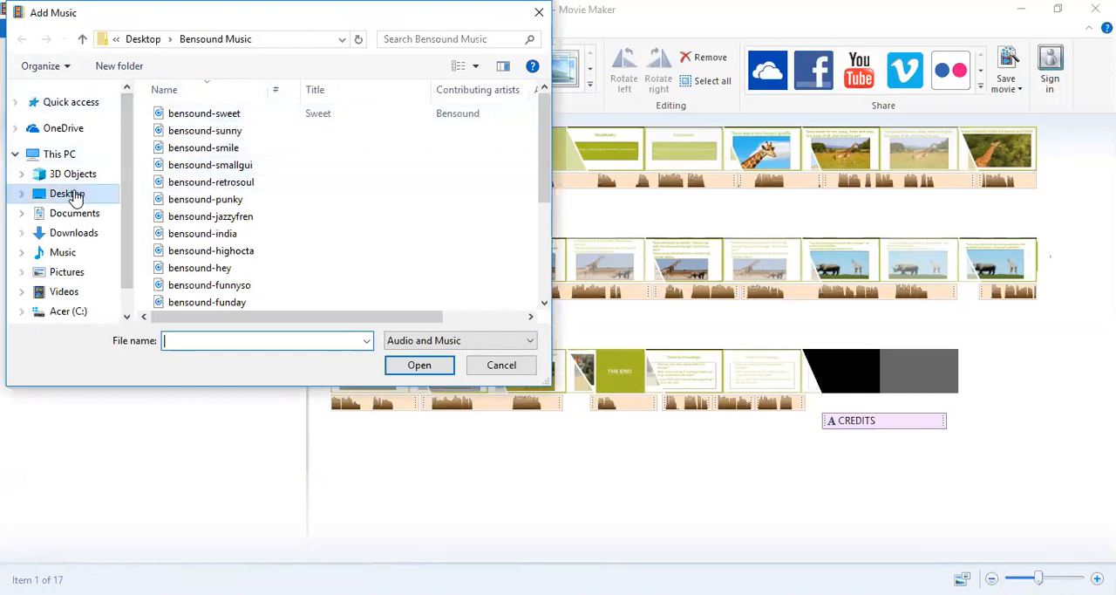
{"action": "scroll", "coordinate": [82, 188], "scroll_direction": "down", "scroll_amount": 1}
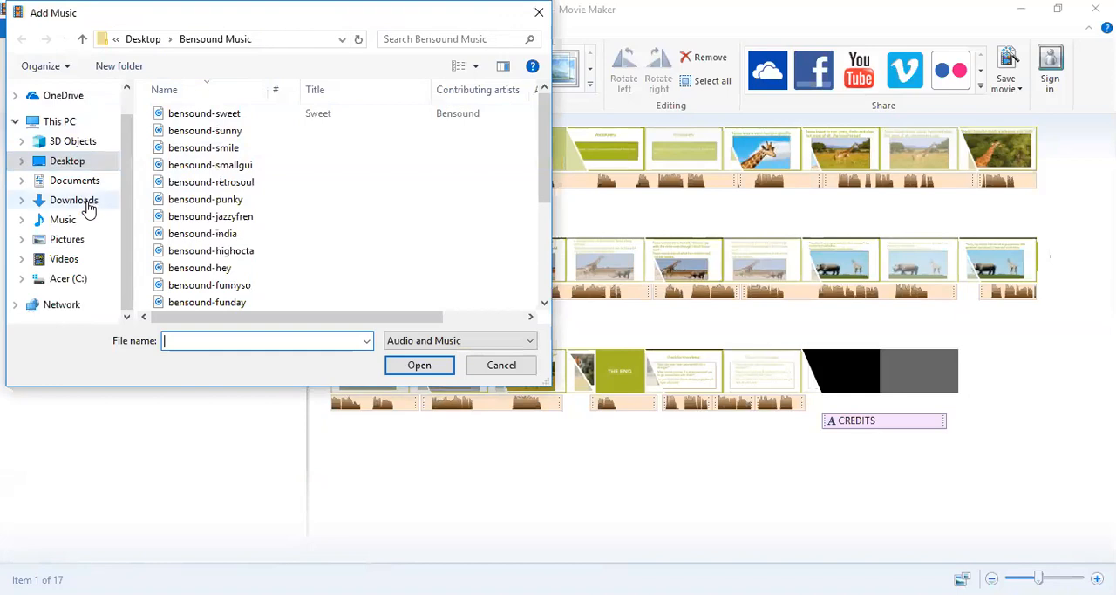
{"action": "scroll", "coordinate": [55, 157], "scroll_direction": "up", "scroll_amount": 1}
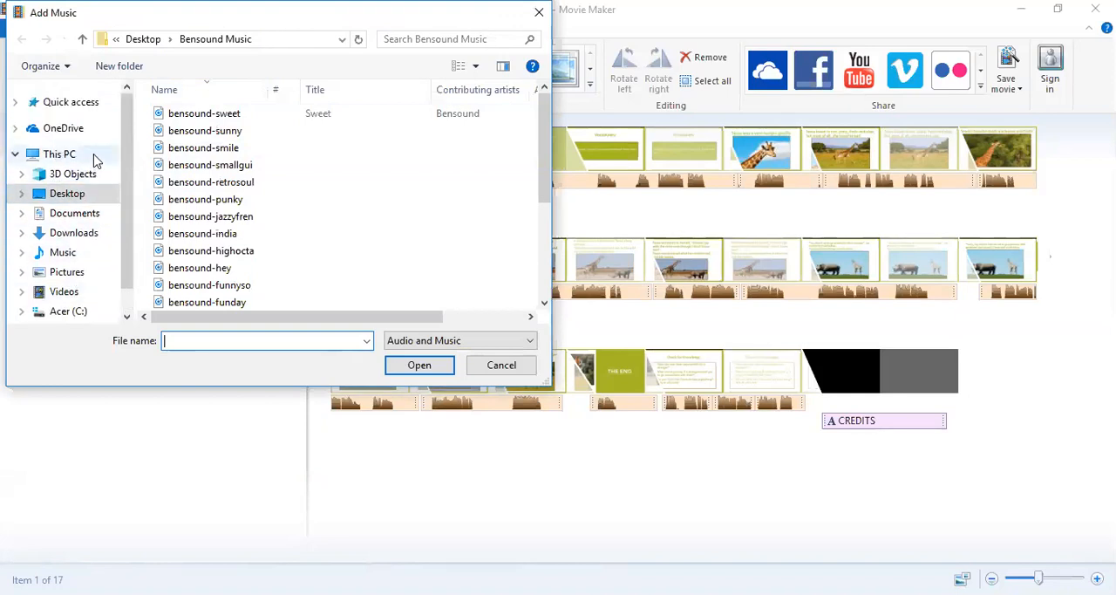
{"action": "left_click", "coordinate": [94, 156]}
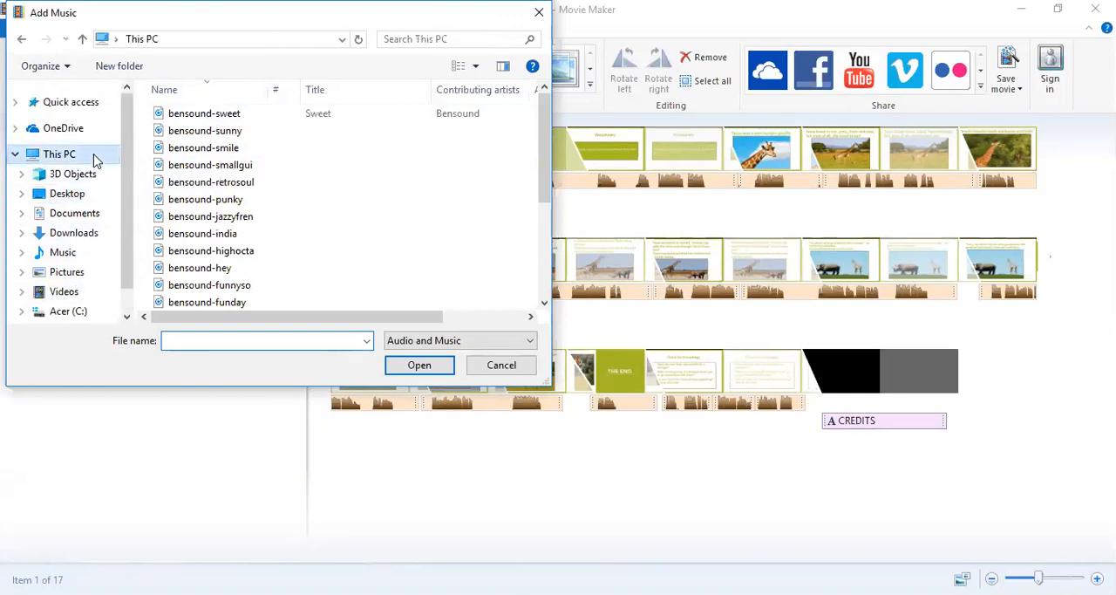
{"action": "left_click", "coordinate": [81, 239]}
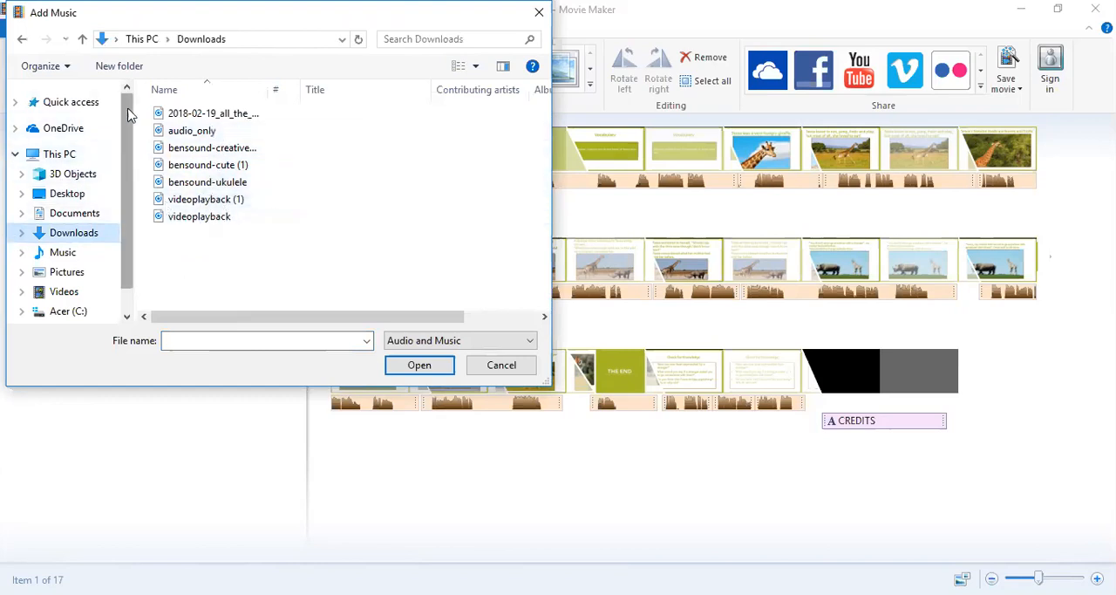
{"action": "left_click_drag", "start_coordinate": [129, 127], "coordinate": [126, 161]}
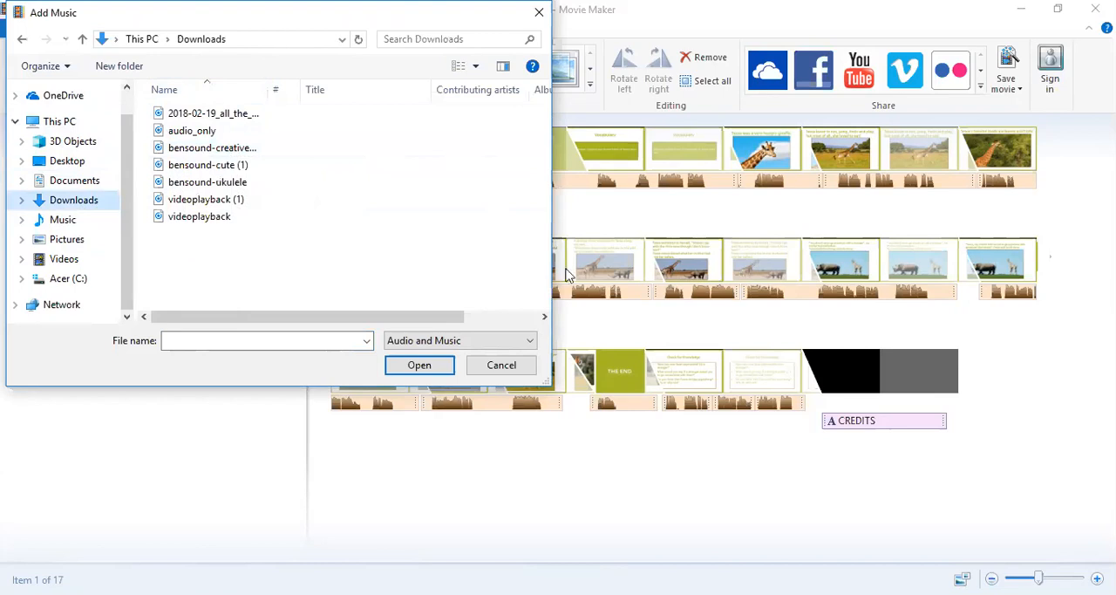
{"action": "left_click", "coordinate": [210, 165]}
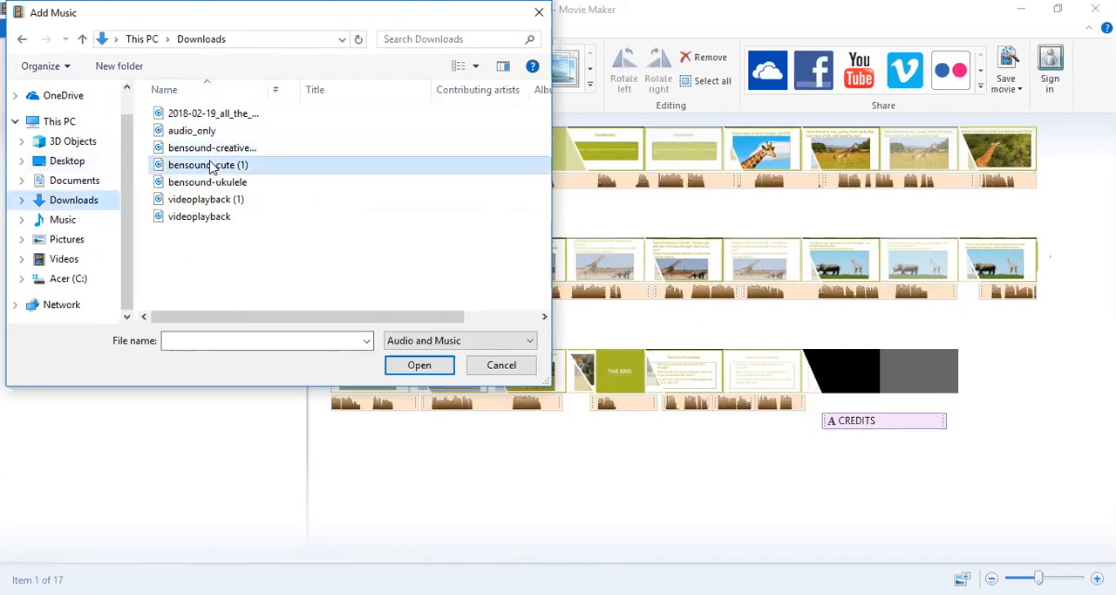
{"action": "left_click", "coordinate": [419, 365]}
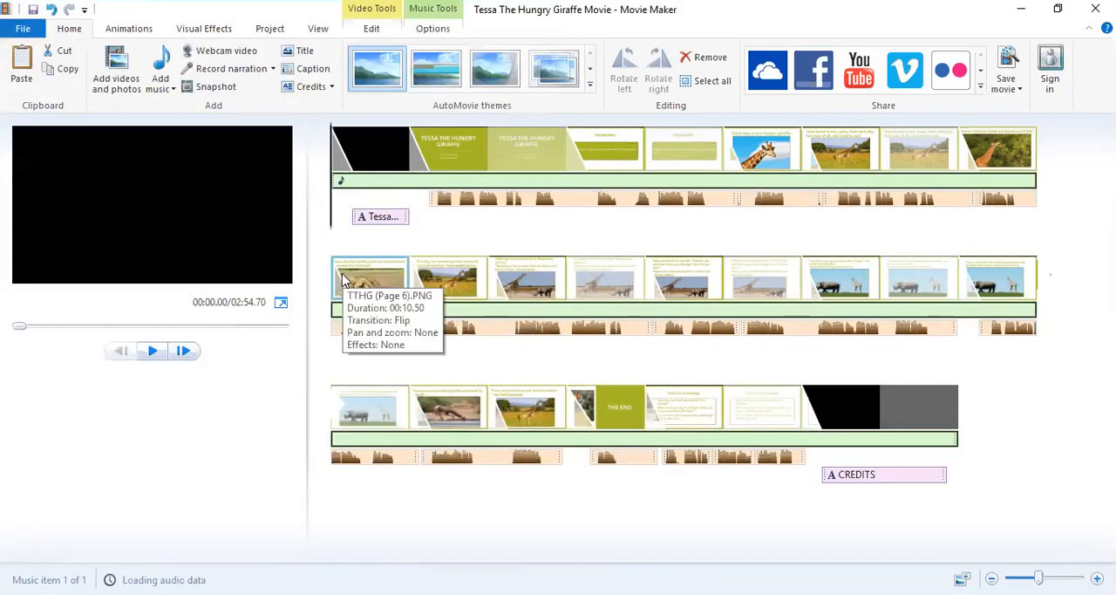
Preview the movie's opening with the background music, stop playback, and return the playhead to about 8.50 s.
{"action": "left_click", "coordinate": [154, 355]}
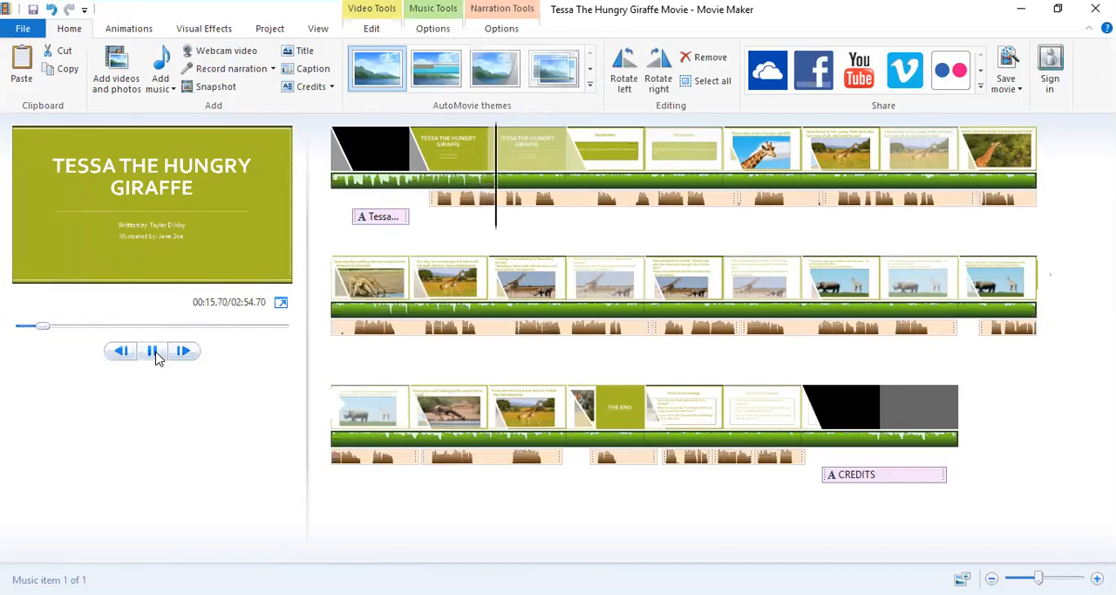
{"action": "left_click", "coordinate": [153, 351]}
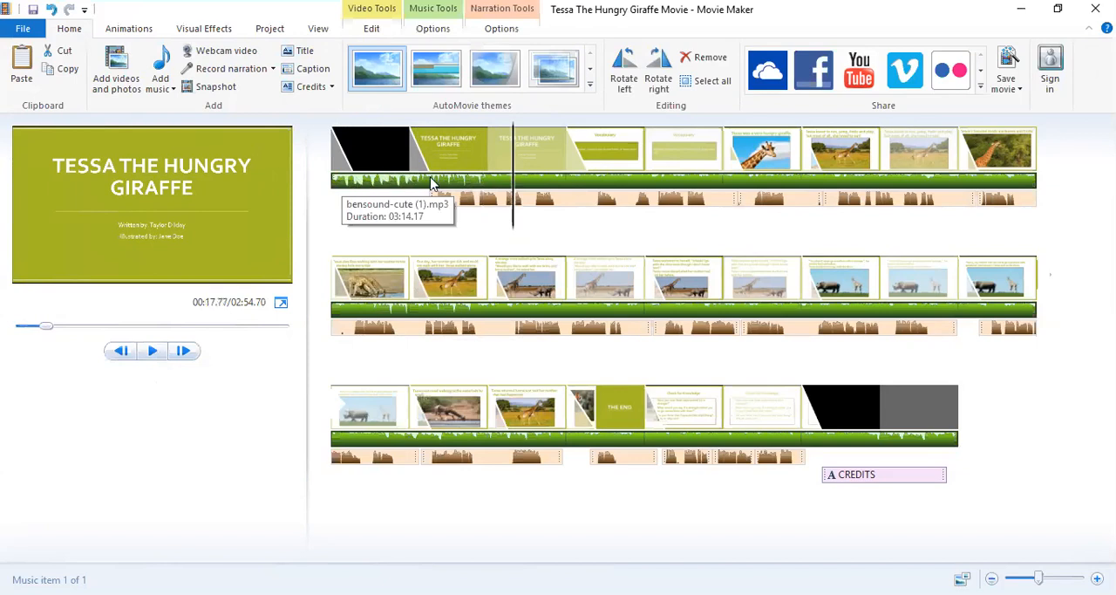
{"action": "left_click_drag", "start_coordinate": [516, 224], "coordinate": [437, 233]}
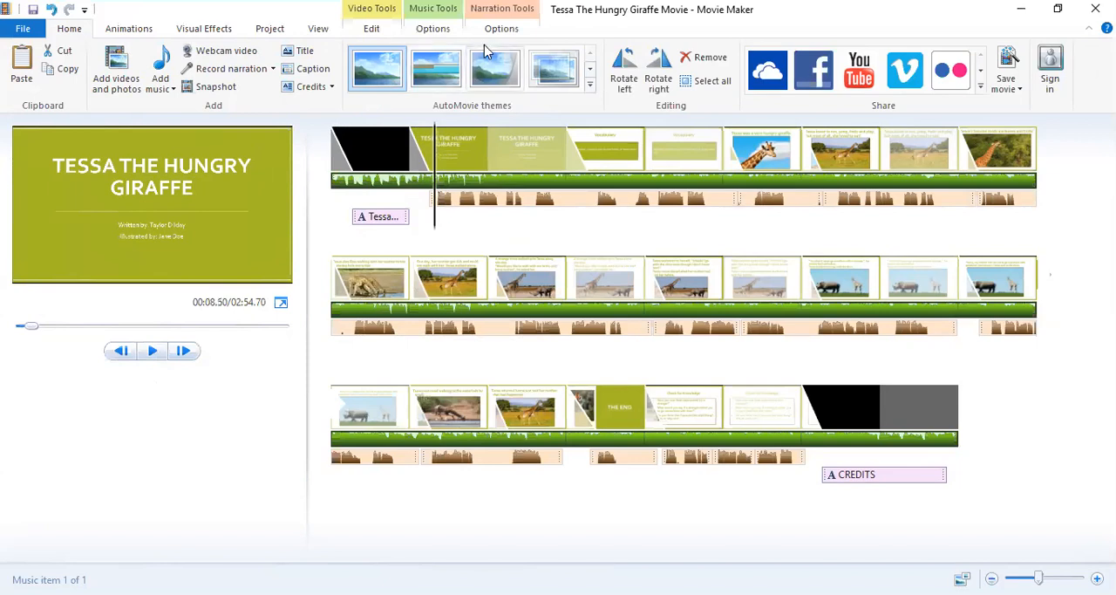
Lower the volume of the background music slightly below the middle of its range.
{"action": "left_click", "coordinate": [427, 29]}
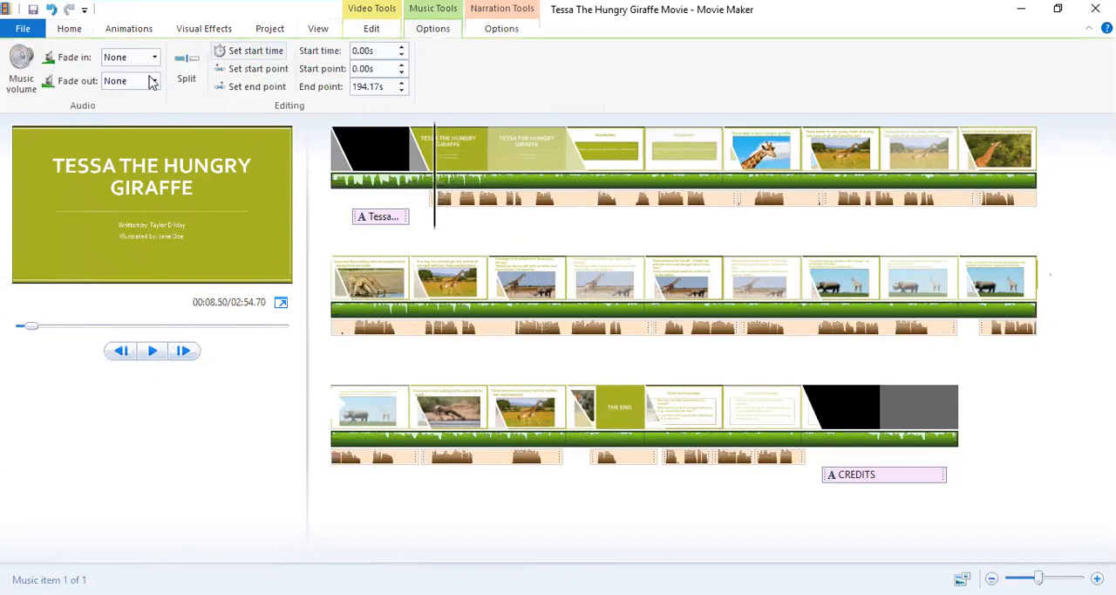
{"action": "left_click", "coordinate": [20, 80]}
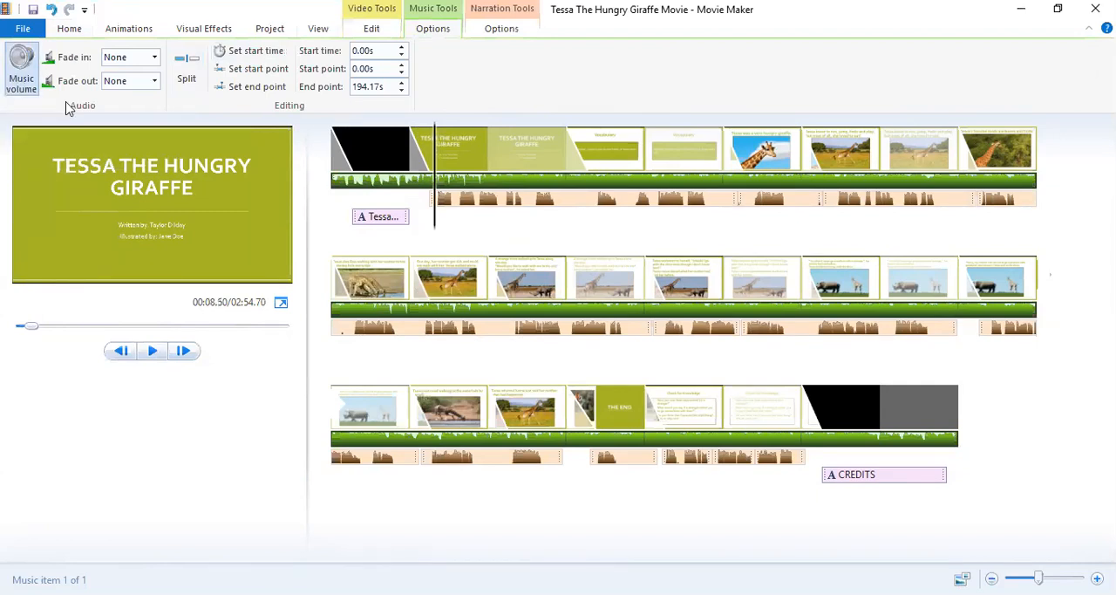
{"action": "left_click_drag", "start_coordinate": [57, 116], "coordinate": [45, 120]}
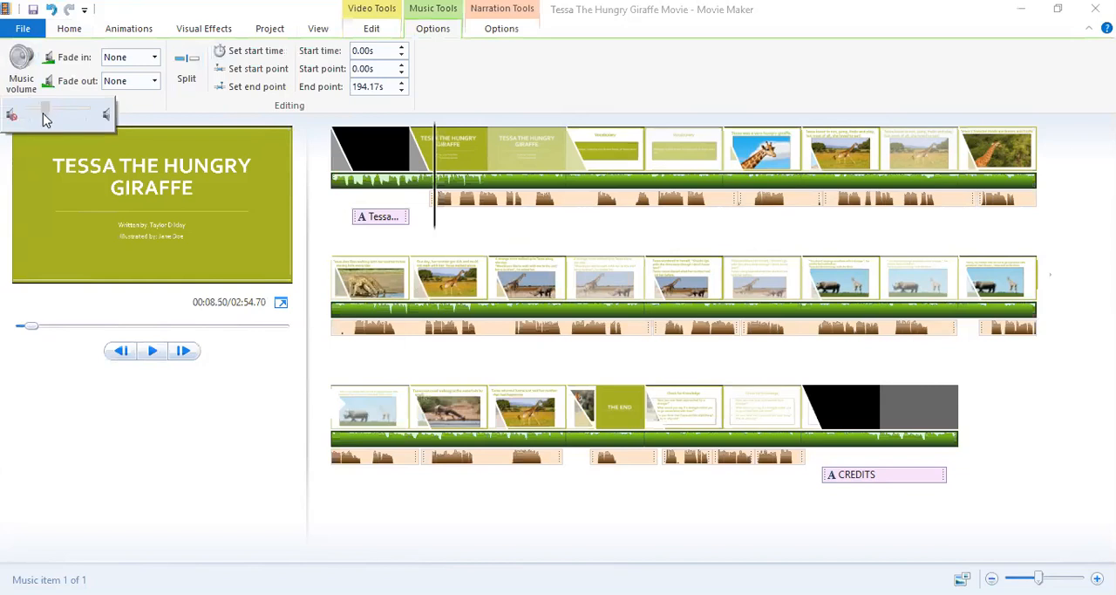
Move the playhead to about 8.30 s and raise the background music volume a little, keeping it just below mid-range.
{"action": "left_click", "coordinate": [78, 30]}
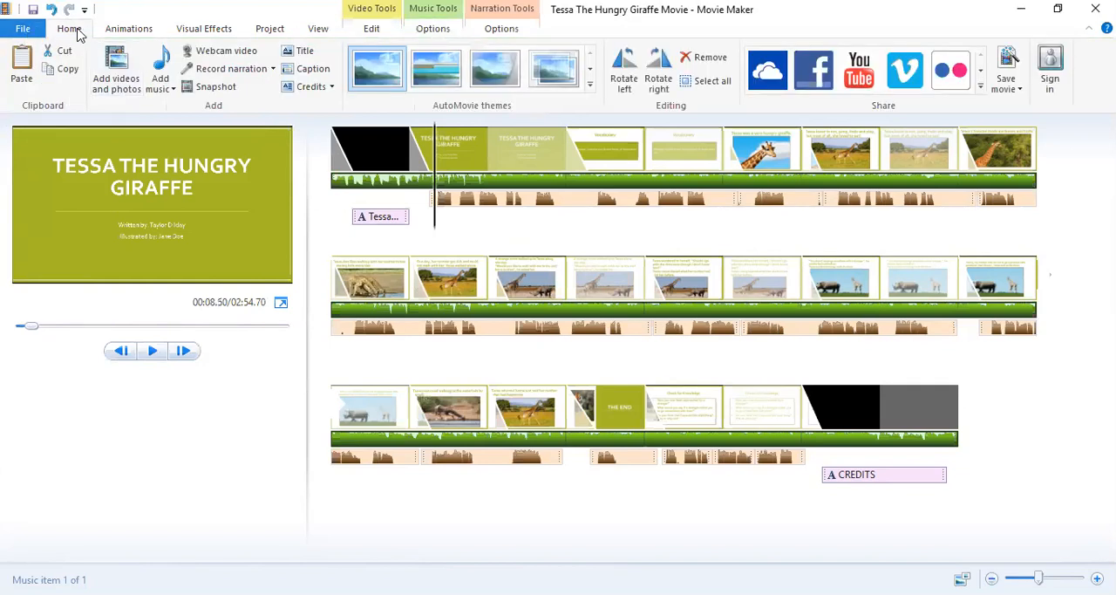
{"action": "left_click", "coordinate": [413, 219]}
{"action": "left_click_drag", "start_coordinate": [413, 220], "coordinate": [435, 225]}
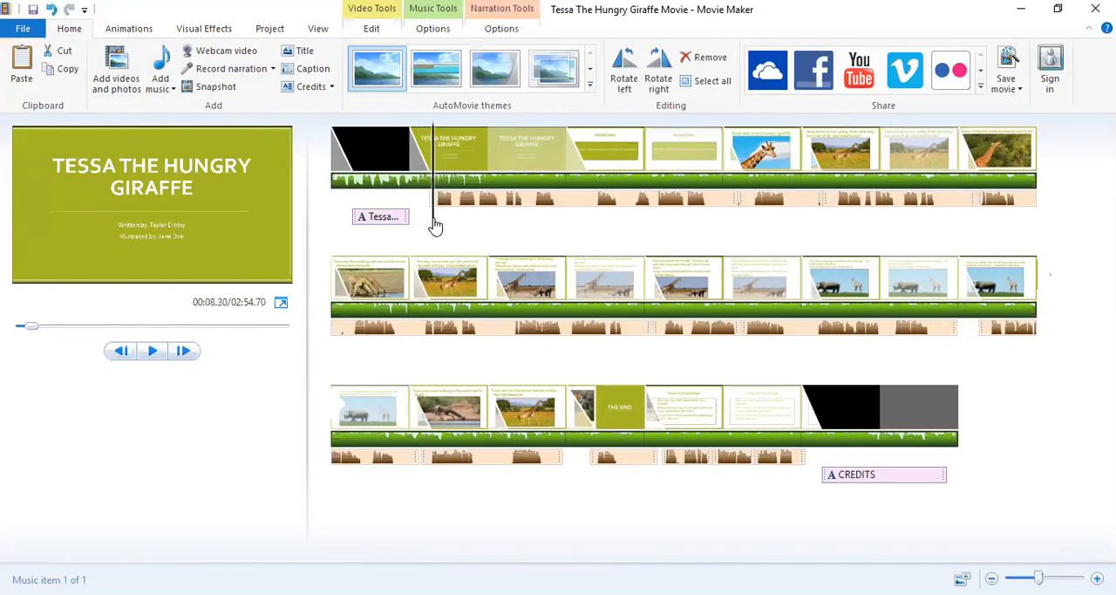
{"action": "left_click_drag", "start_coordinate": [435, 225], "coordinate": [434, 224]}
{"action": "left_click", "coordinate": [433, 33]}
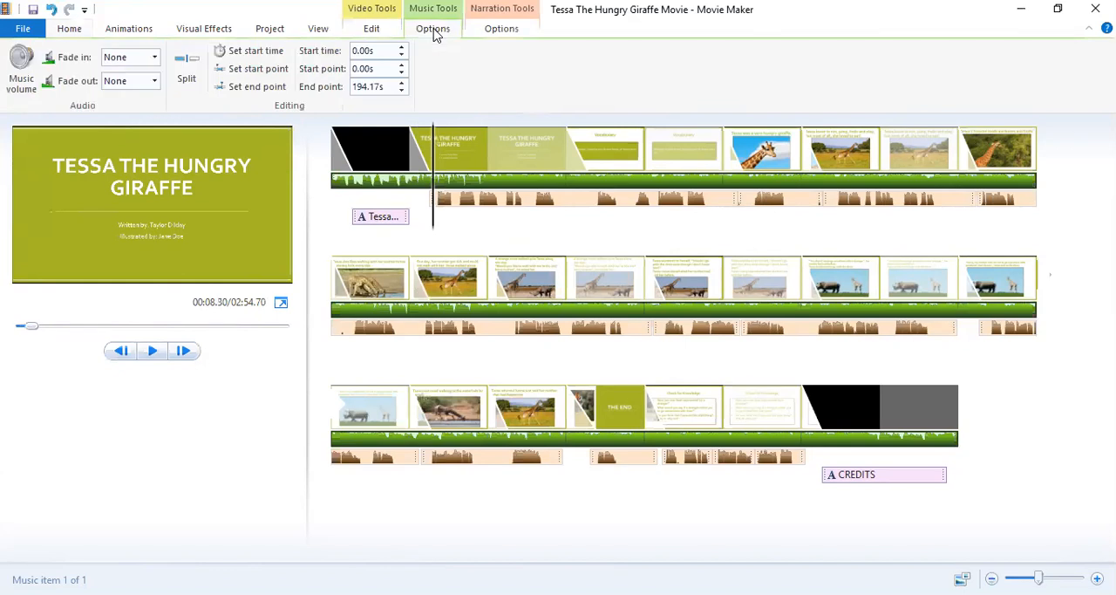
{"action": "left_click", "coordinate": [27, 90]}
{"action": "left_click_drag", "start_coordinate": [56, 107], "coordinate": [61, 111]}
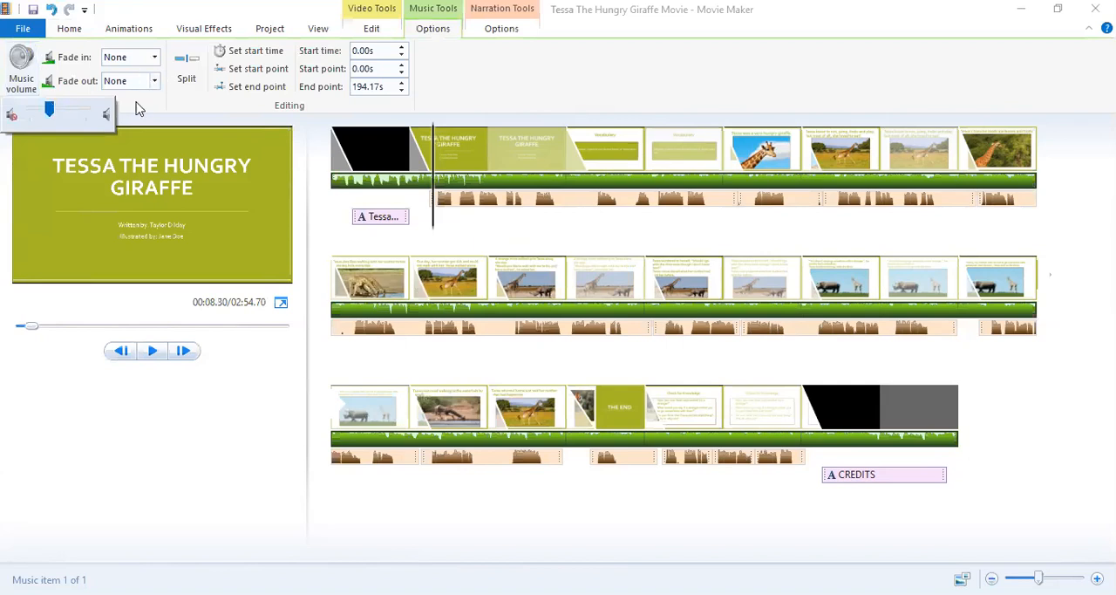
{"action": "left_click", "coordinate": [486, 74]}
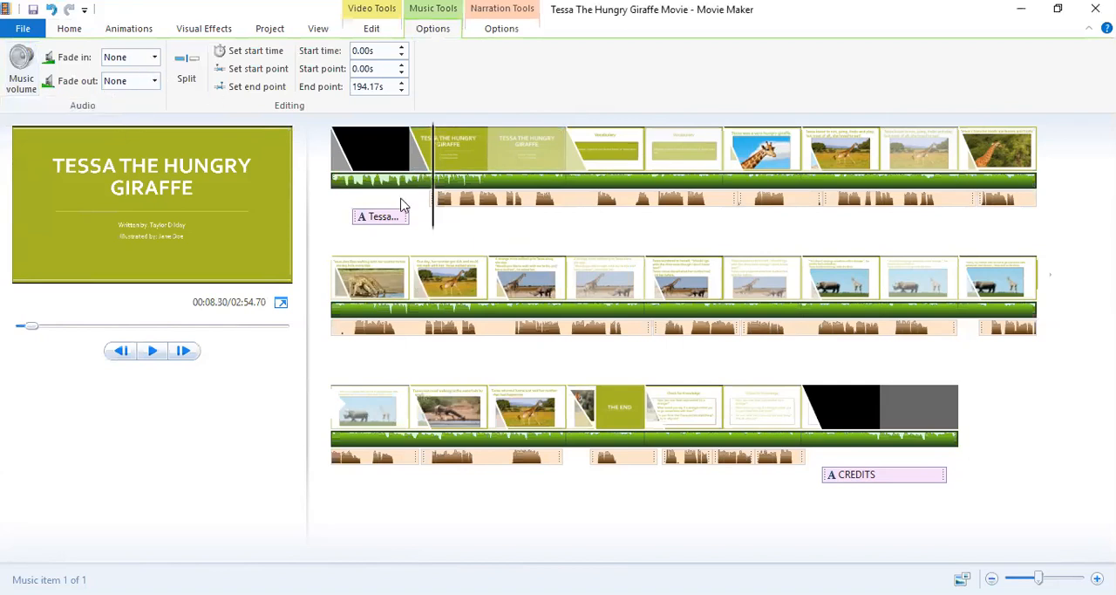
Set the background music's fade-in to Medium at the movie's start and its fade-out to Medium at the credits.
{"action": "left_click_drag", "start_coordinate": [435, 218], "coordinate": [327, 212]}
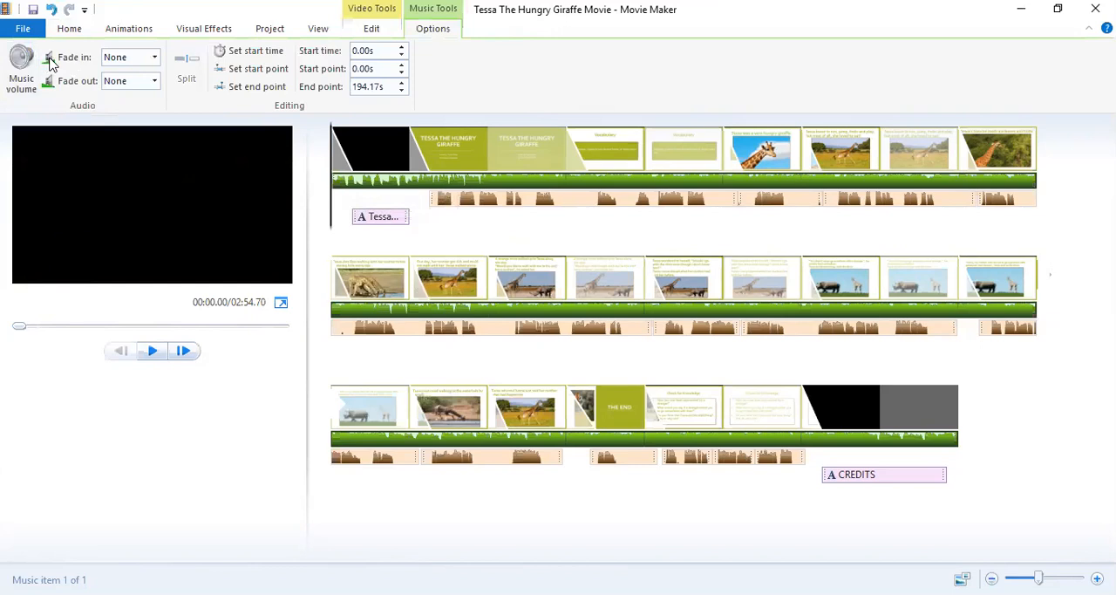
{"action": "left_click", "coordinate": [155, 61]}
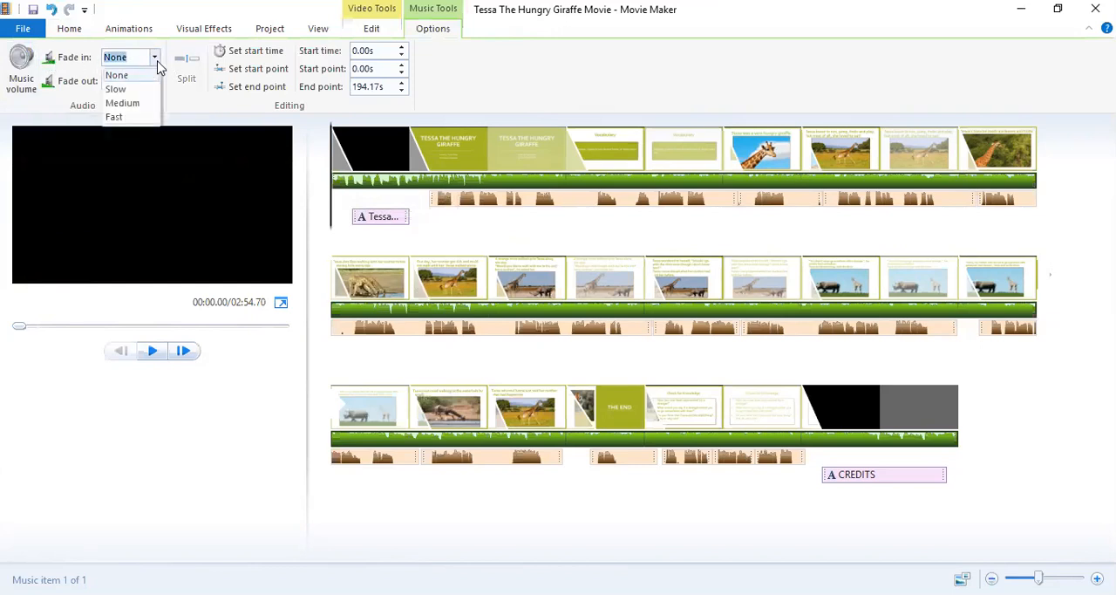
{"action": "left_click", "coordinate": [122, 103]}
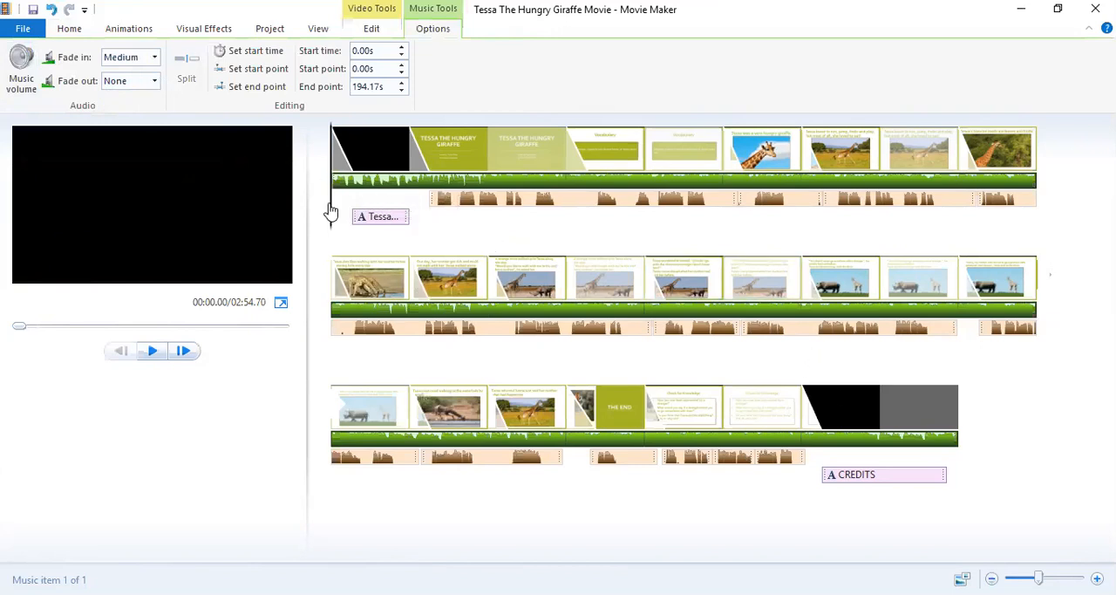
{"action": "left_click", "coordinate": [904, 475]}
{"action": "left_click_drag", "start_coordinate": [904, 471], "coordinate": [931, 454]}
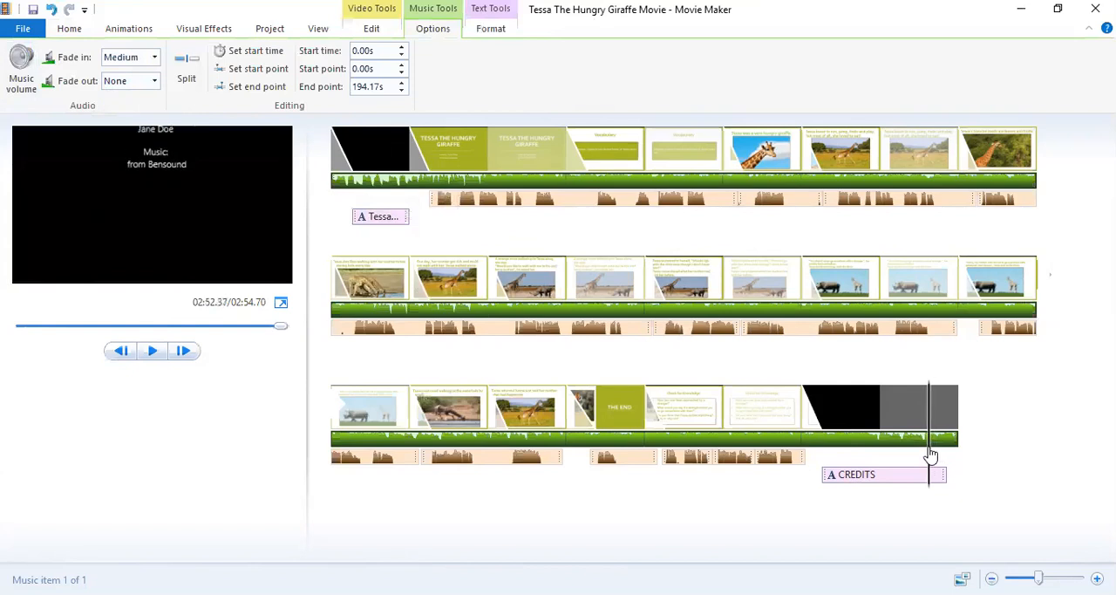
{"action": "left_click", "coordinate": [156, 84]}
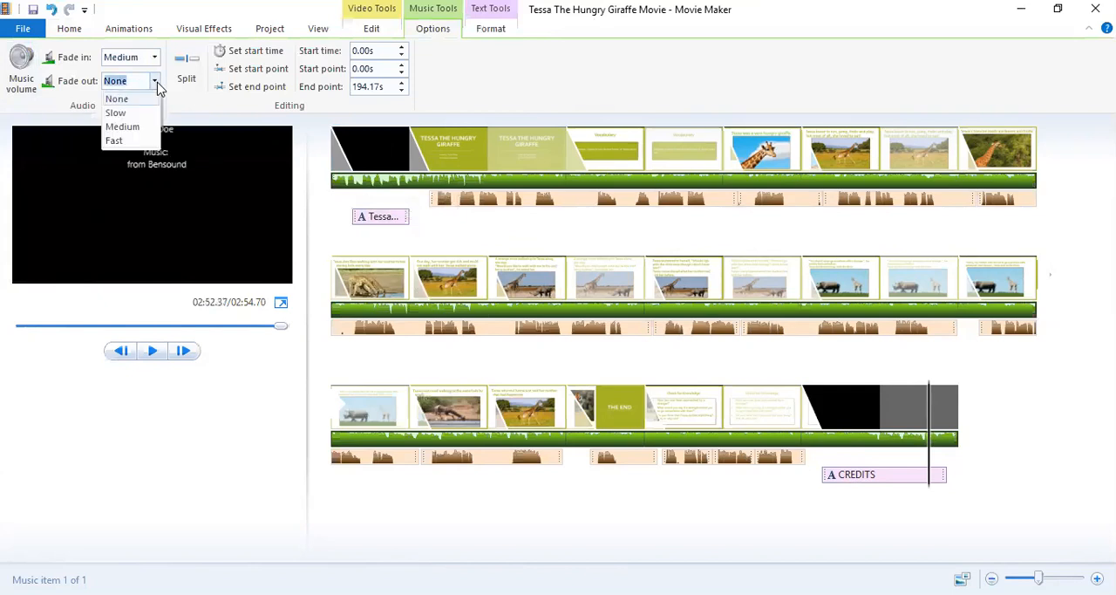
{"action": "left_click", "coordinate": [122, 127]}
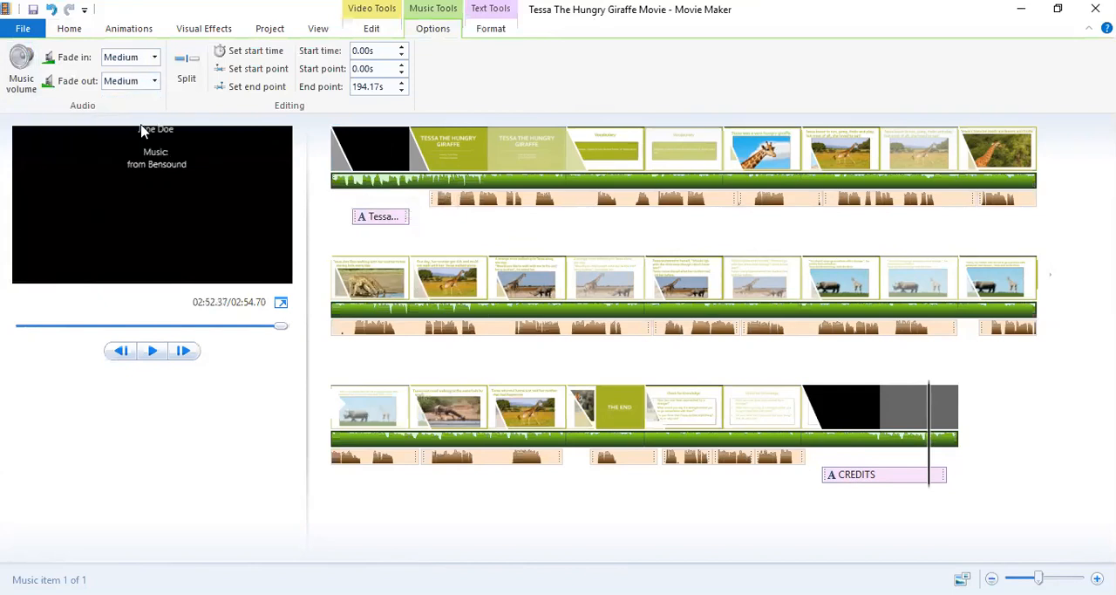
Preview the movie from the beginning, pause during the rhino scene, and play the closing section through to the end.
{"action": "left_click", "coordinate": [339, 163]}
{"action": "left_click", "coordinate": [160, 351]}
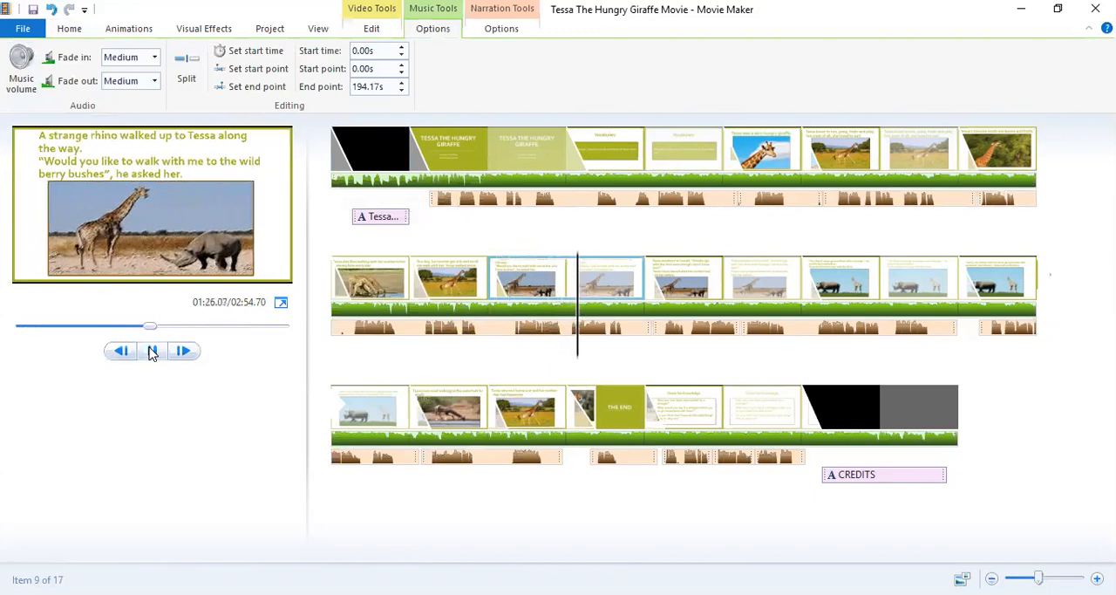
{"action": "left_click", "coordinate": [147, 353]}
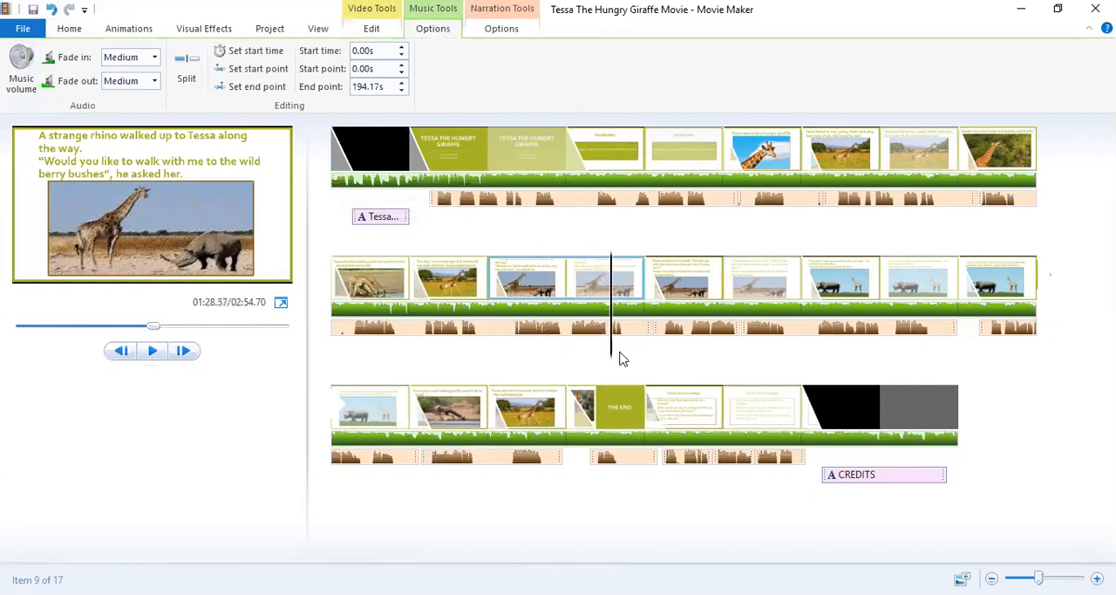
{"action": "left_click_drag", "start_coordinate": [611, 347], "coordinate": [790, 454]}
{"action": "left_click", "coordinate": [155, 352]}
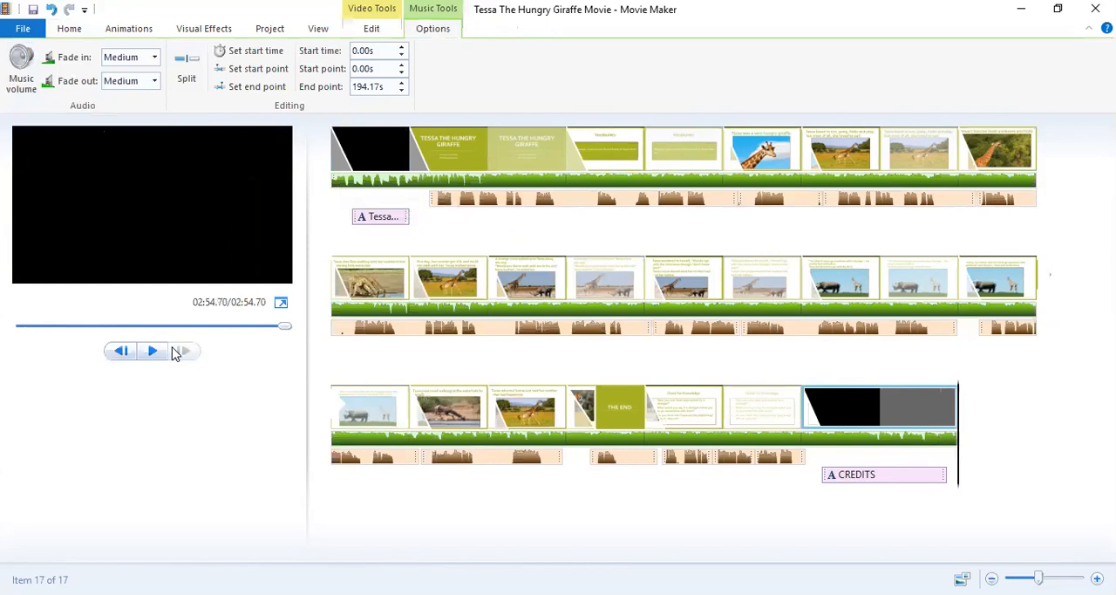
Switch the background music's fade-in to None, and set it back to Medium.
{"action": "left_click", "coordinate": [345, 186]}
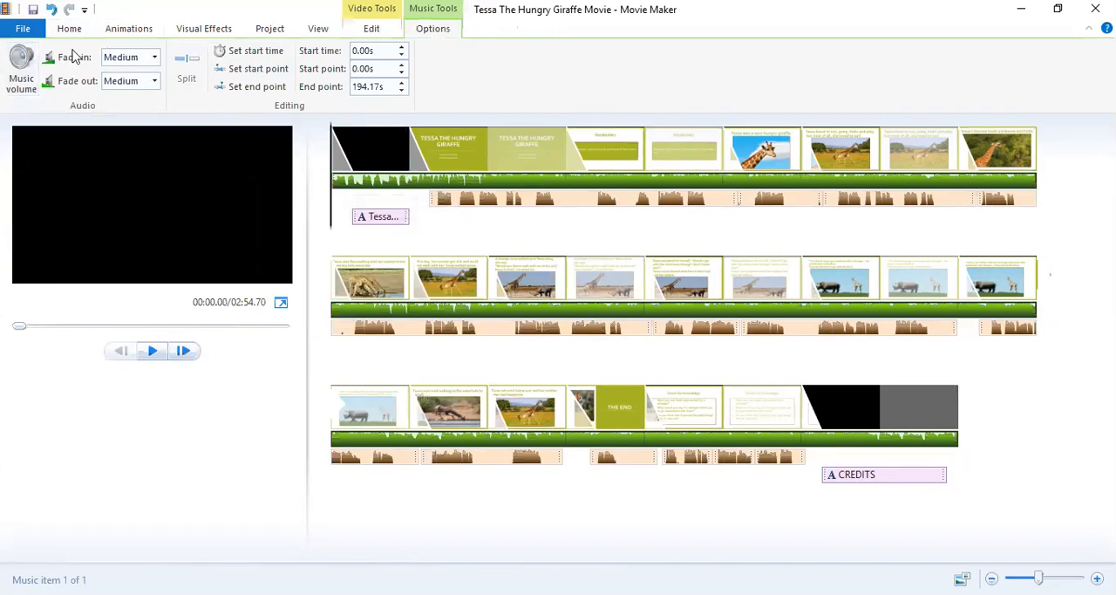
{"action": "left_click", "coordinate": [155, 59]}
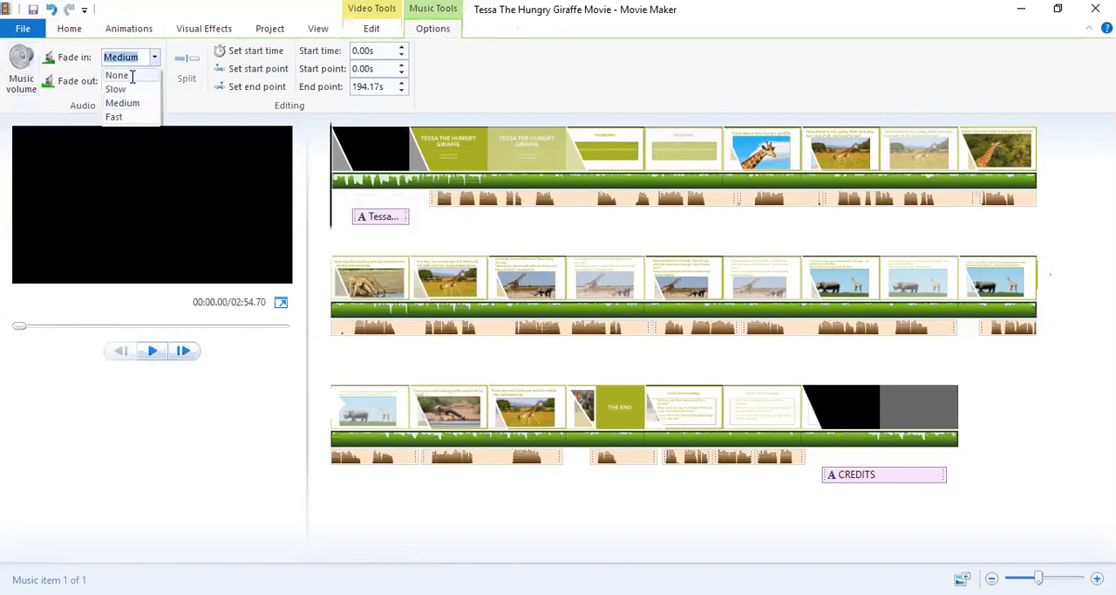
{"action": "left_click", "coordinate": [135, 75]}
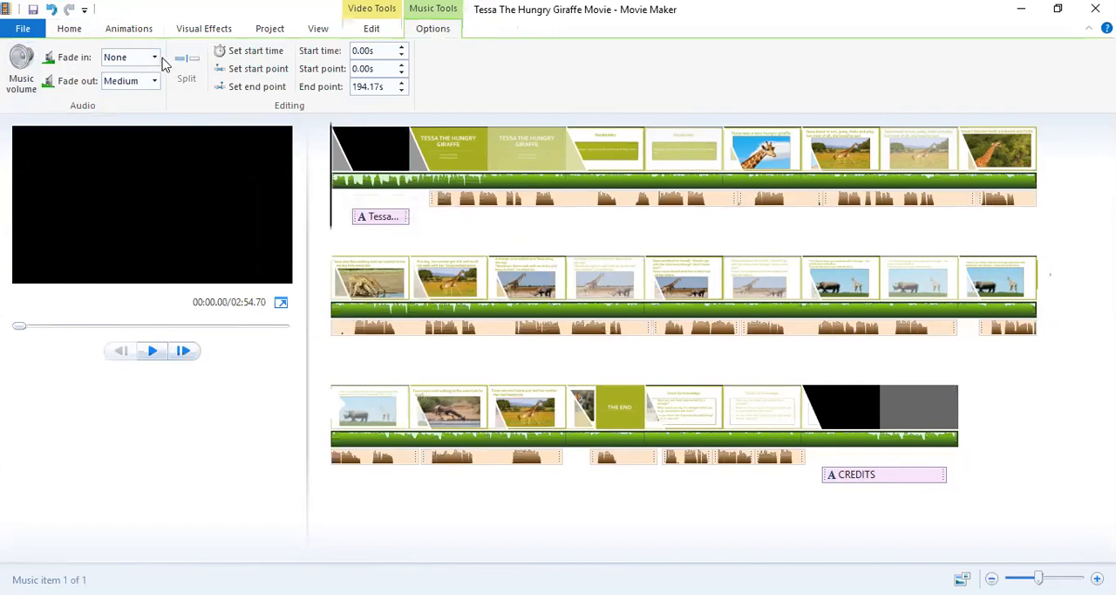
{"action": "left_click", "coordinate": [155, 59]}
{"action": "left_click", "coordinate": [135, 103]}
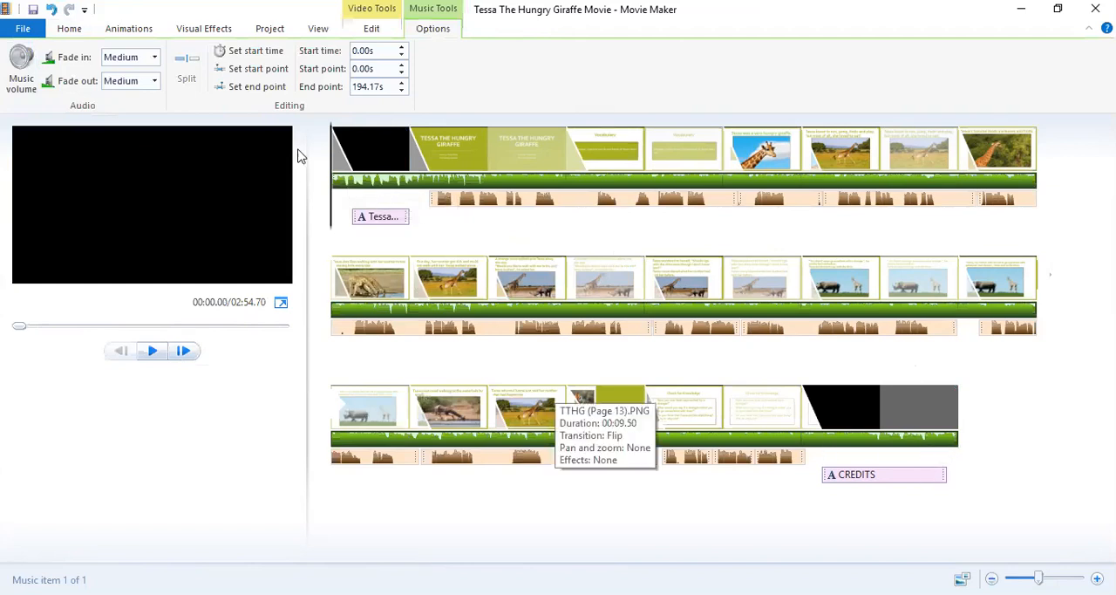
Scrub through the closing credits to examine the end of the movie, stopping at about 2:50.17.
{"action": "left_click_drag", "start_coordinate": [330, 203], "coordinate": [891, 428]}
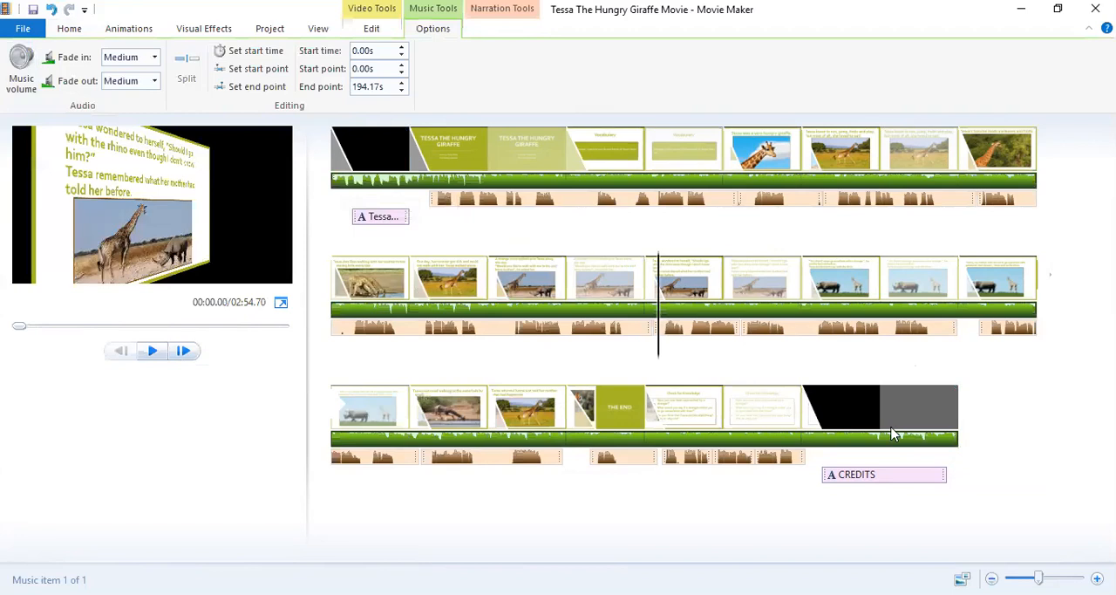
{"action": "left_click", "coordinate": [889, 433]}
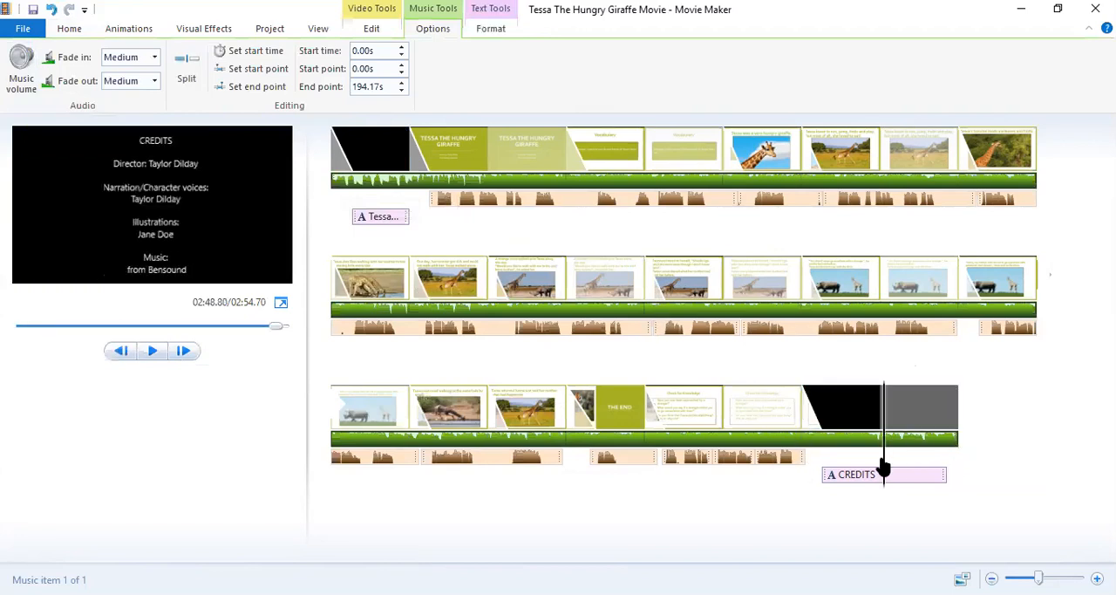
{"action": "left_click", "coordinate": [915, 467]}
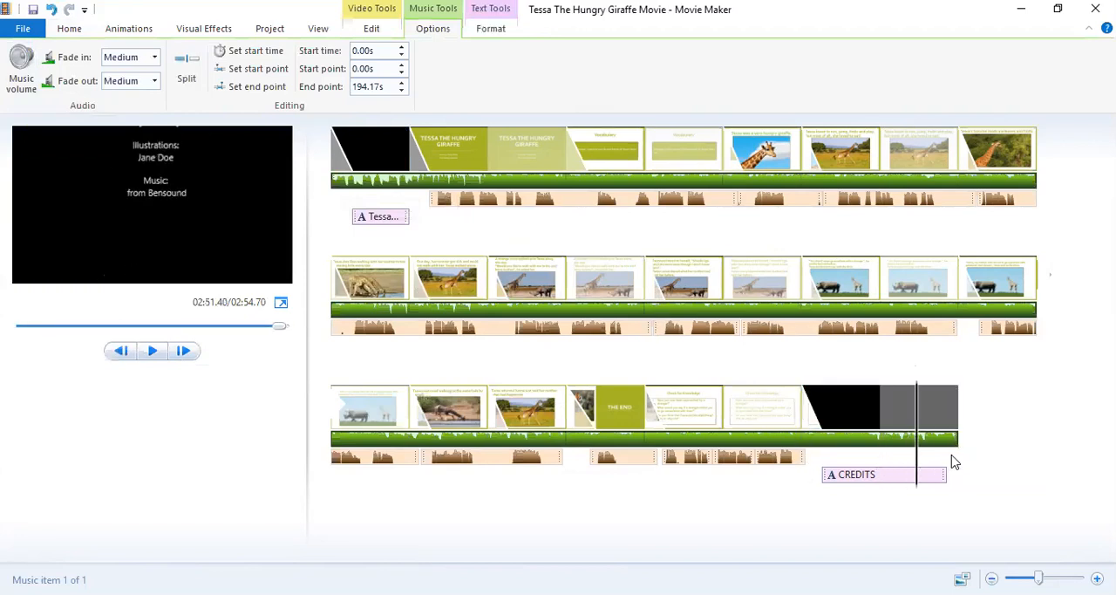
{"action": "left_click", "coordinate": [906, 468]}
{"action": "left_click", "coordinate": [905, 468]}
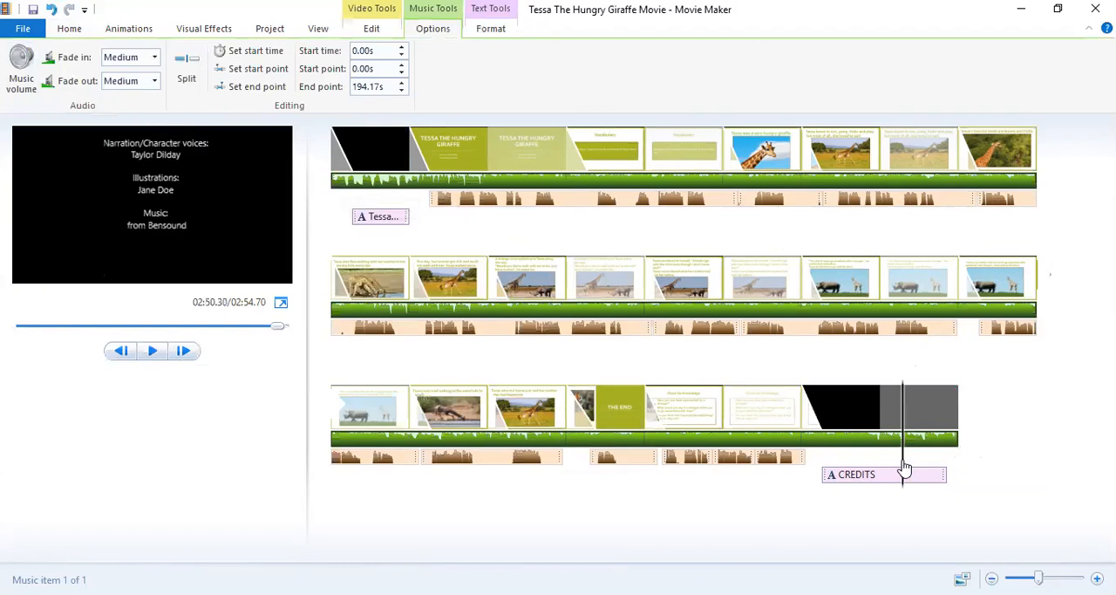
{"action": "left_click", "coordinate": [901, 462]}
{"action": "left_click", "coordinate": [902, 462]}
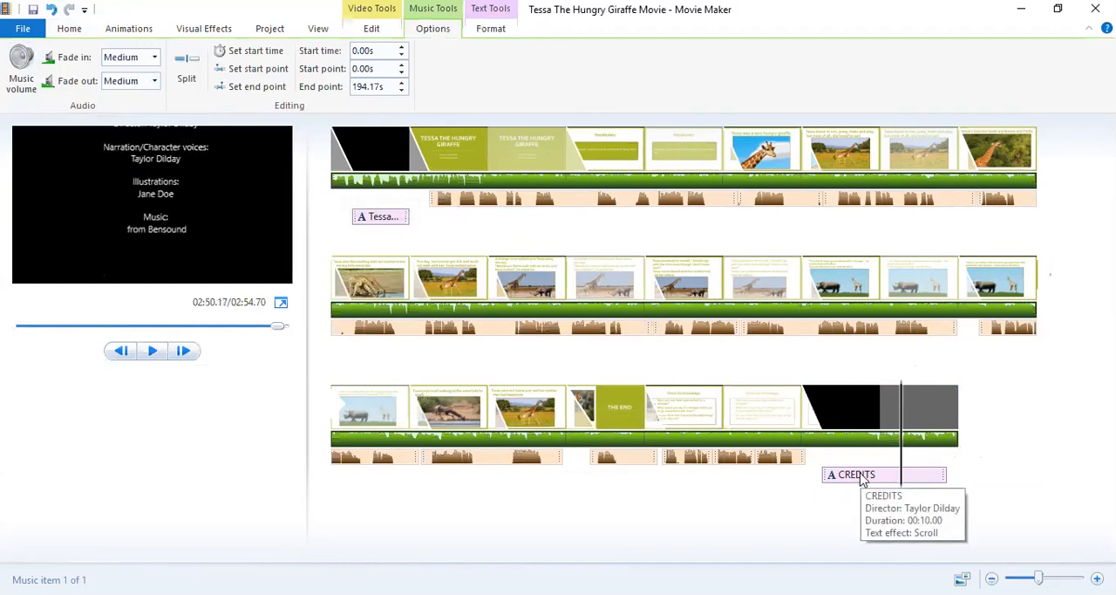
Return the playhead to about 8.40 s and readjust the background music volume to just below the middle of its range.
{"action": "left_click_drag", "start_coordinate": [902, 460], "coordinate": [436, 225]}
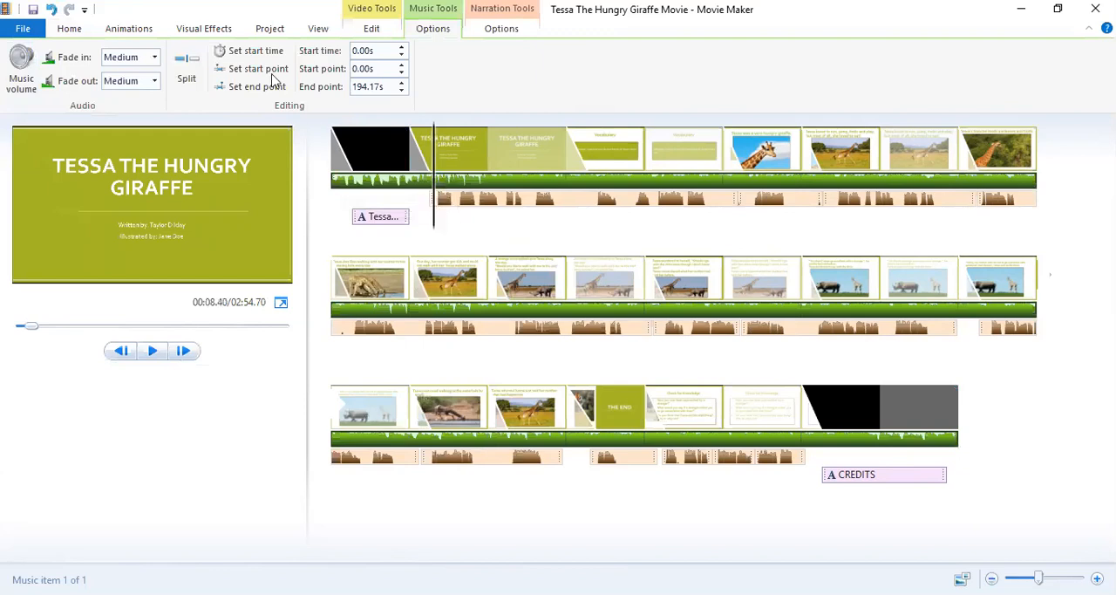
{"action": "left_click", "coordinate": [22, 64]}
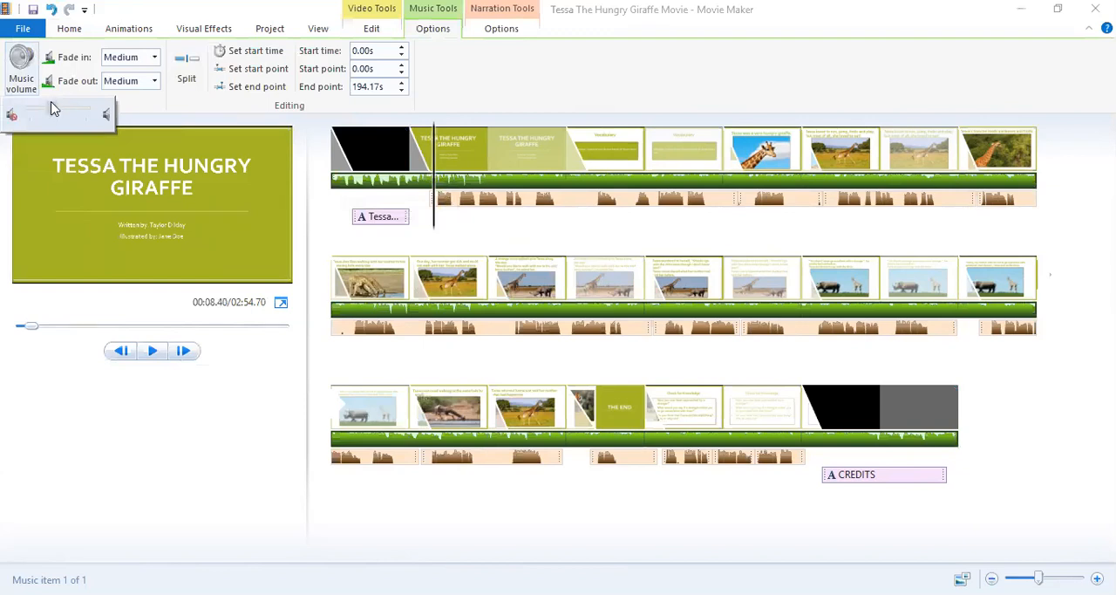
{"action": "left_click_drag", "start_coordinate": [50, 109], "coordinate": [48, 107]}
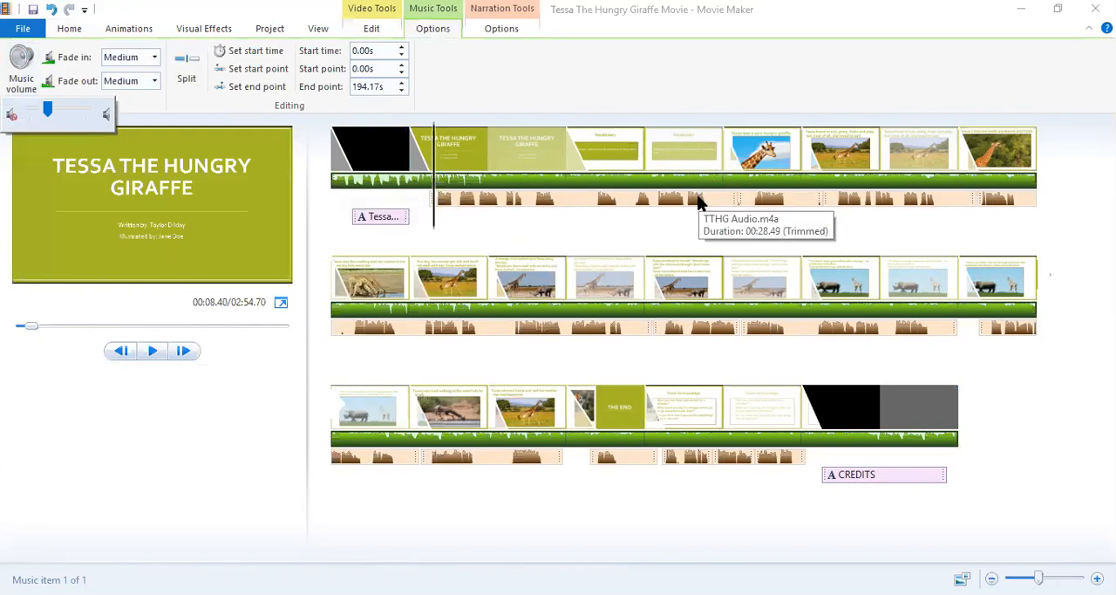
{"action": "left_click", "coordinate": [192, 105]}
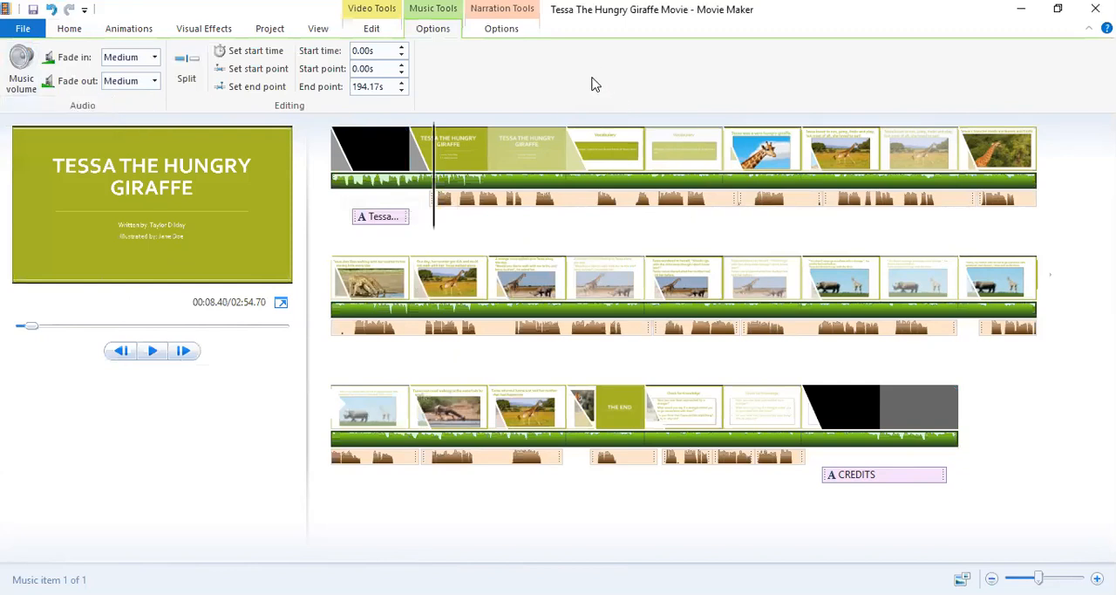
Export the movie with the settings recommended for this project as the MPEG-4/H.264 file "Tessa The Hungry Giraffe Movie" in the Pictures folder.
{"action": "left_click", "coordinate": [338, 168]}
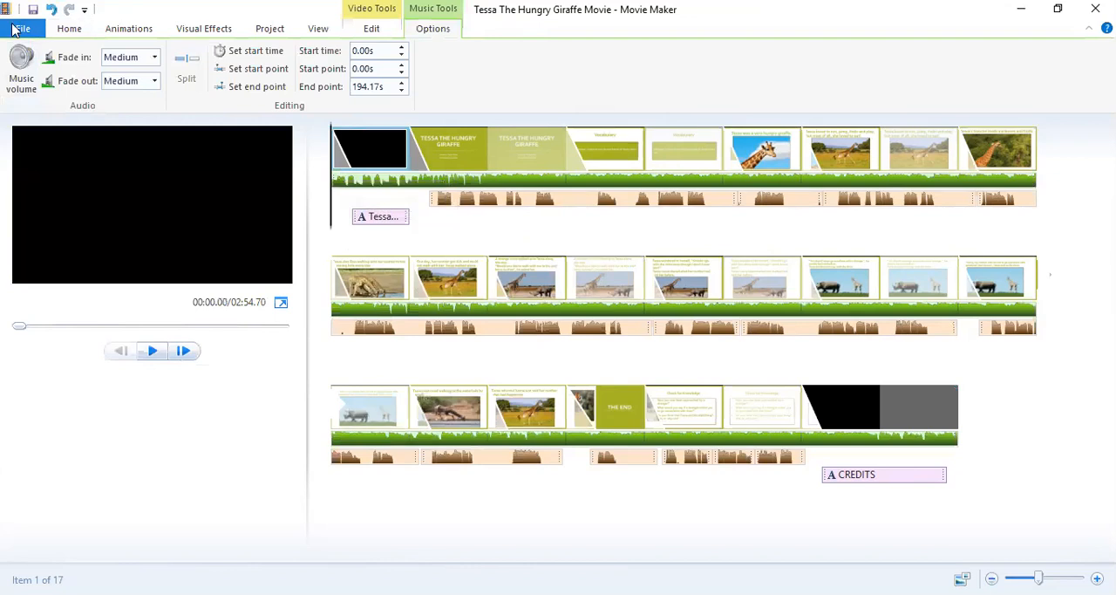
{"action": "left_click", "coordinate": [17, 29]}
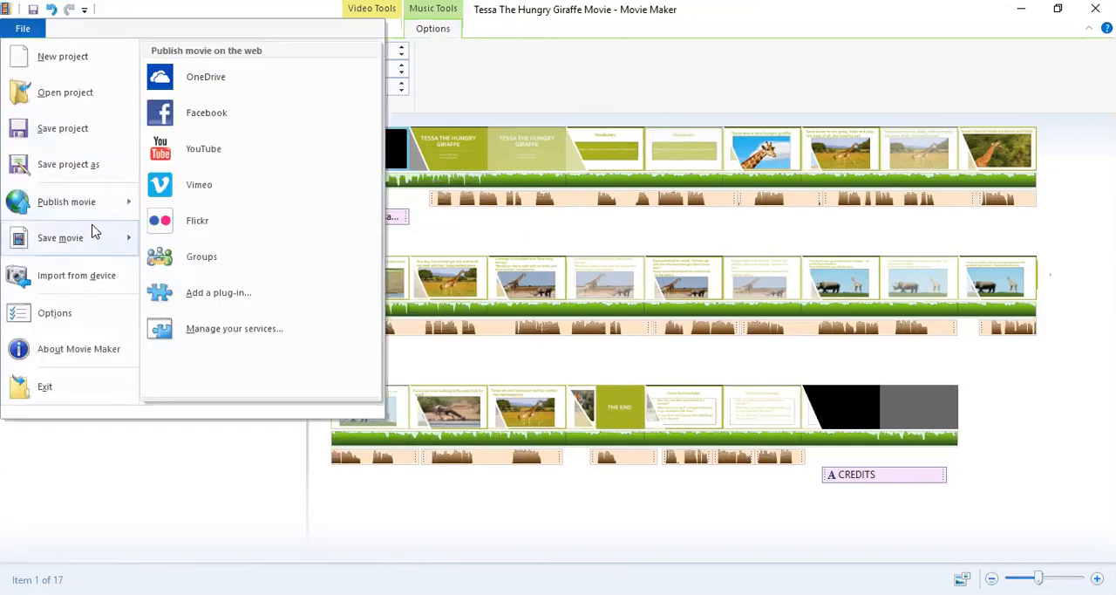
{"action": "mouse_move", "coordinate": [92, 238]}
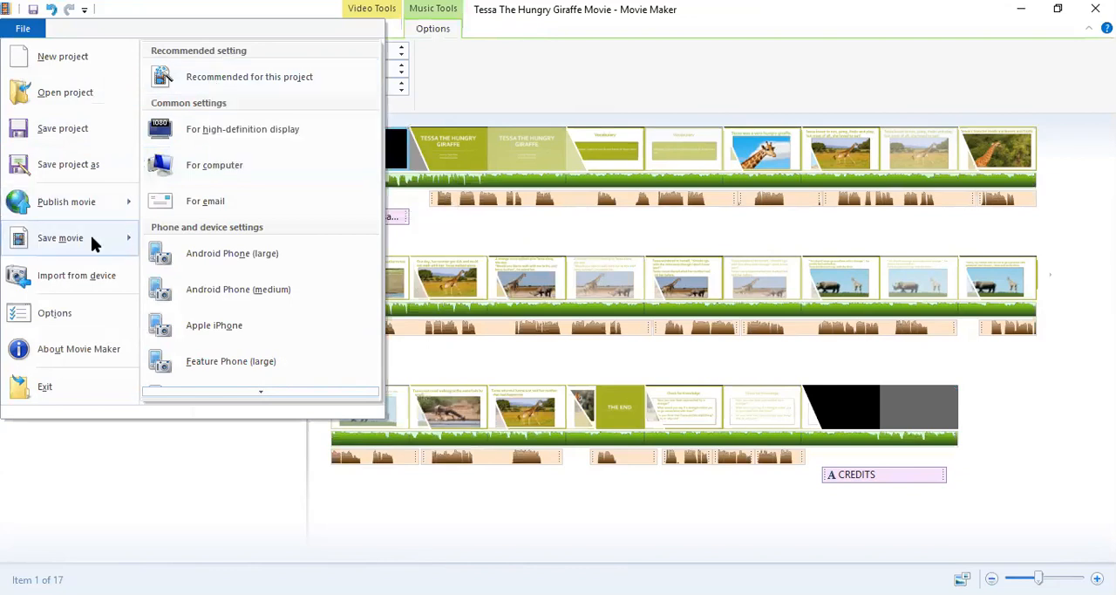
{"action": "mouse_move", "coordinate": [245, 80]}
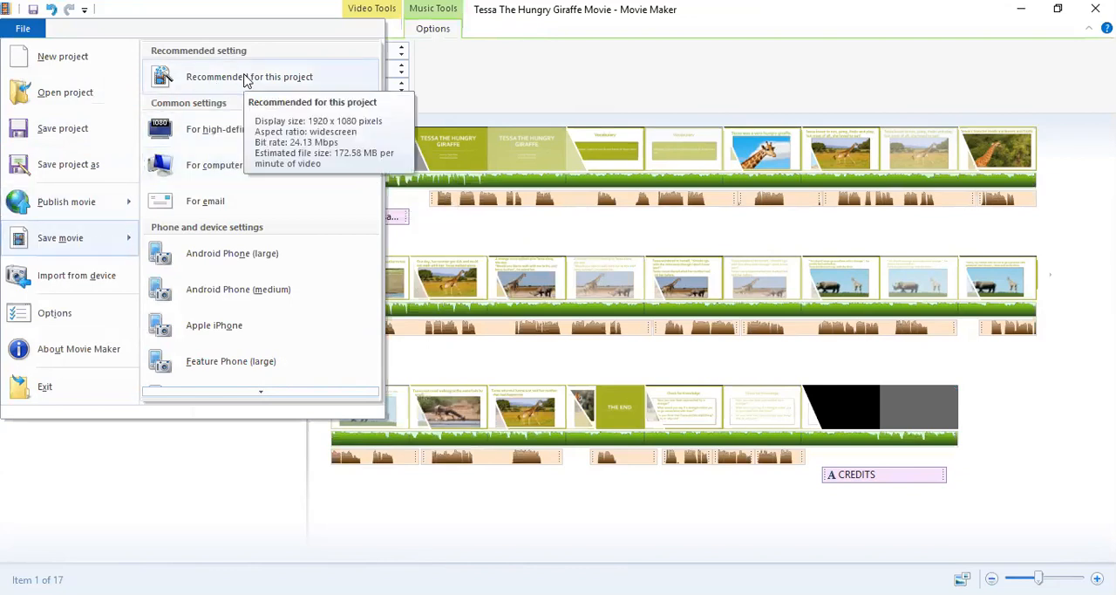
{"action": "left_click", "coordinate": [245, 80]}
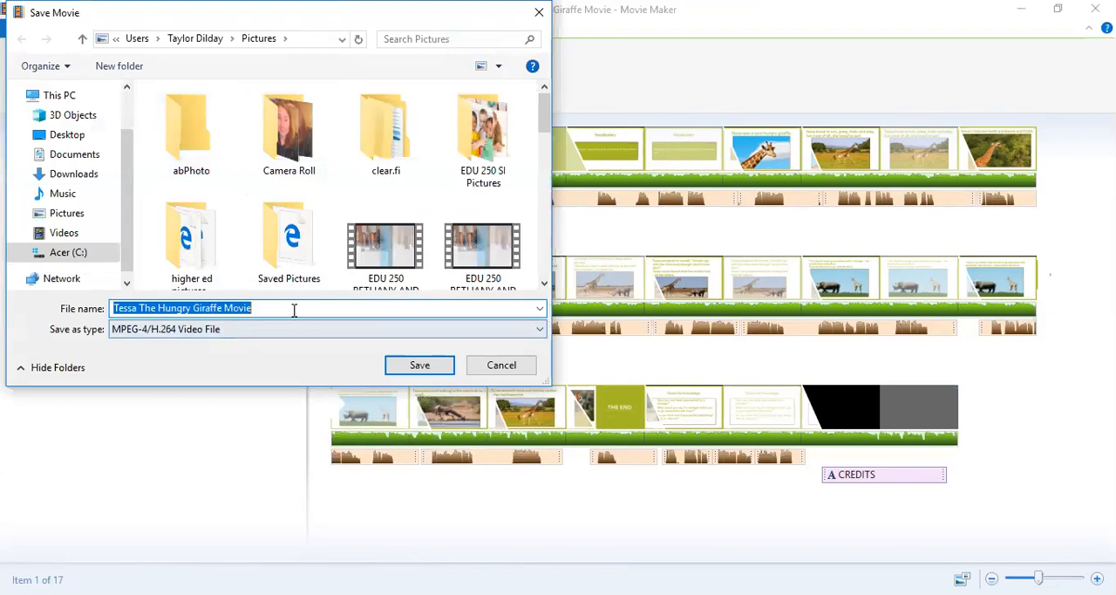
{"action": "left_click", "coordinate": [417, 366]}
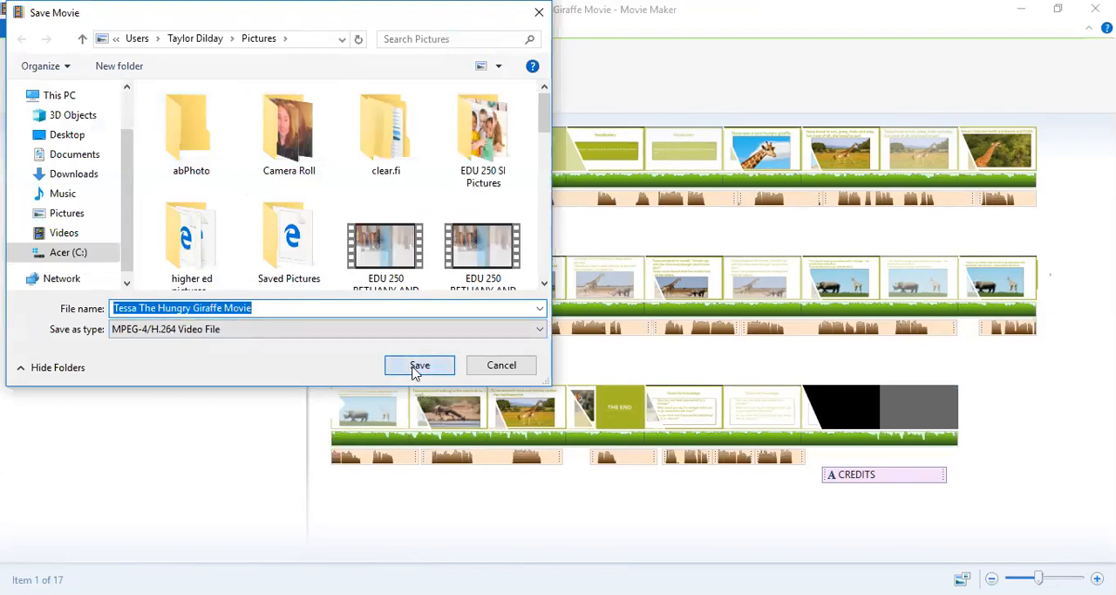
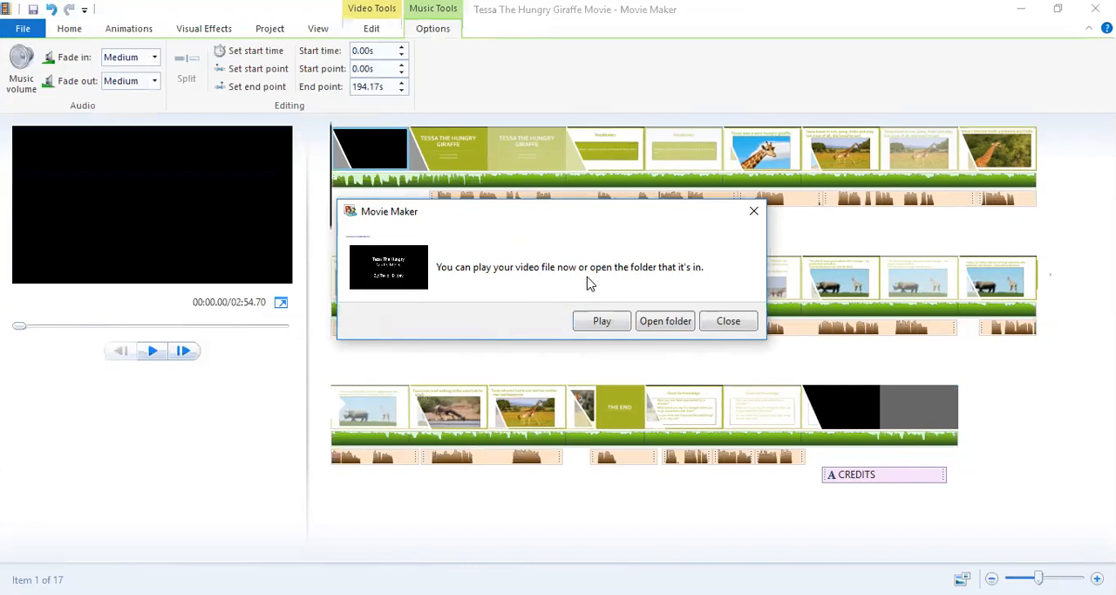
Open the folder that holds the exported movie file, and minimize the Movie Maker window.
{"action": "left_click", "coordinate": [662, 322]}
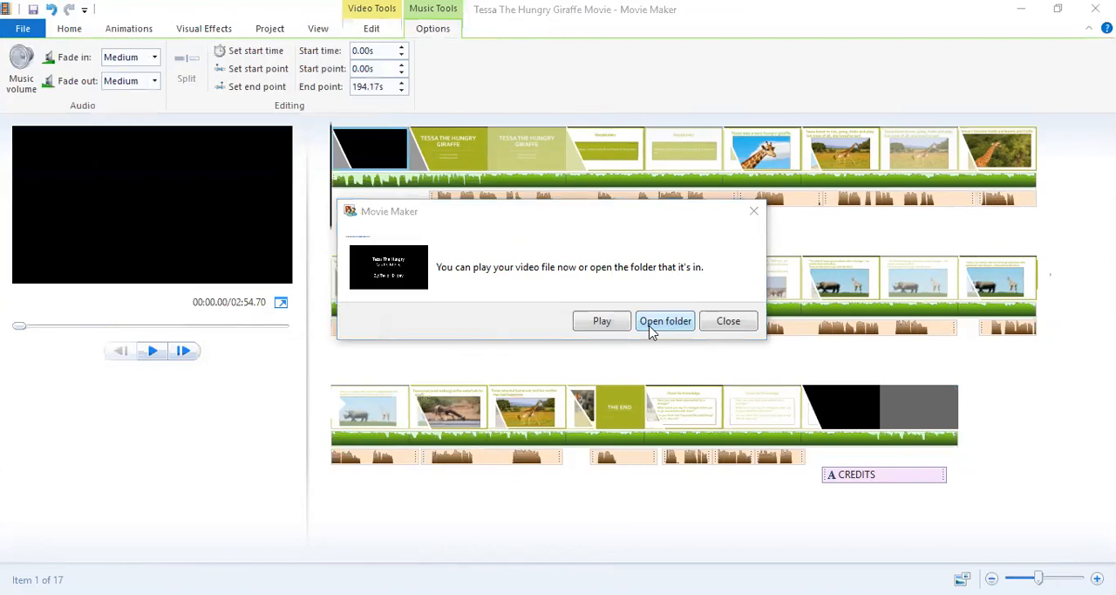
{"action": "left_click", "coordinate": [649, 331]}
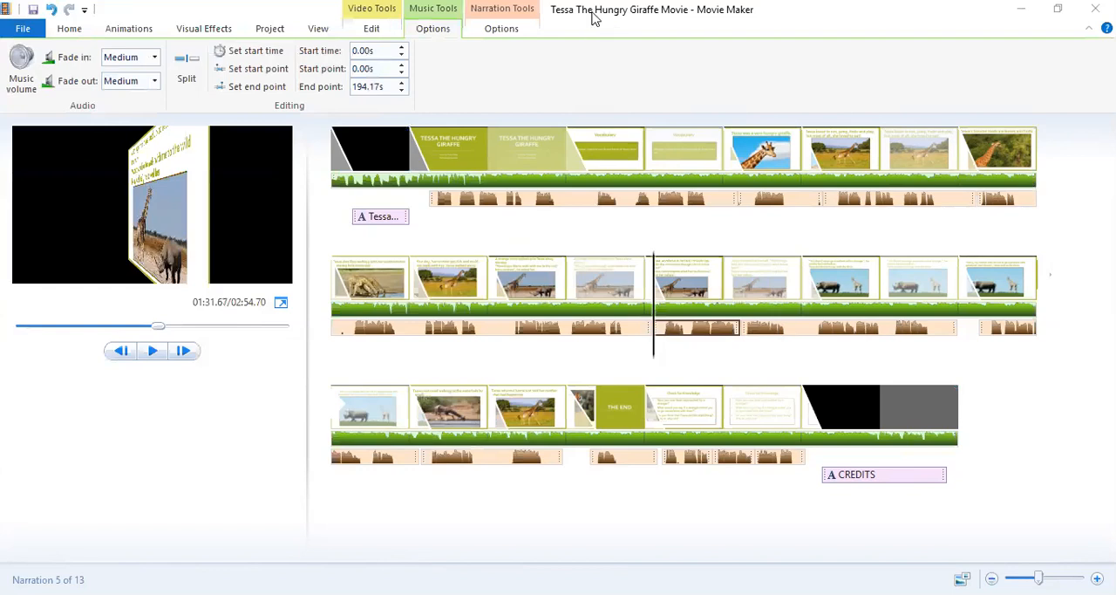
{"action": "left_click", "coordinate": [1035, 10]}
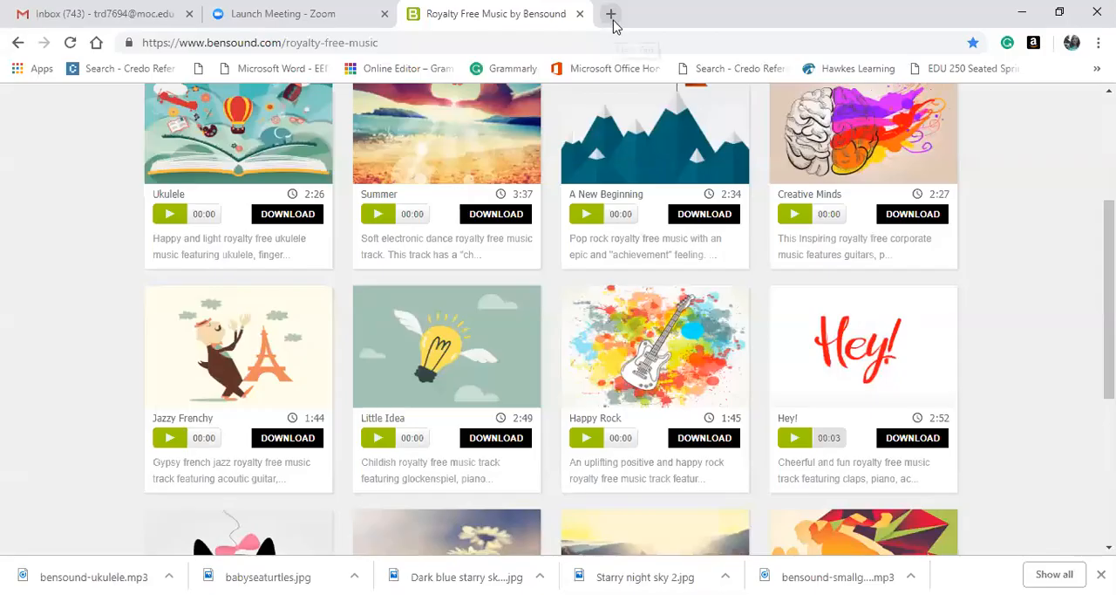
Switch to Chrome and open youtube.com in a blank tab.
{"action": "double_click", "coordinate": [612, 16]}
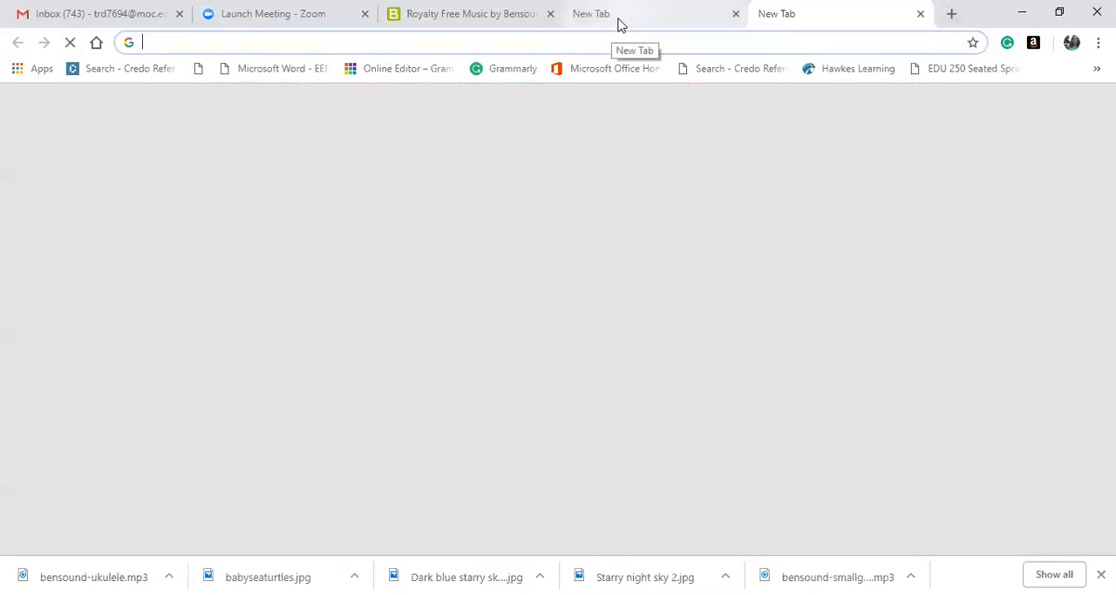
{"action": "left_click", "coordinate": [617, 20]}
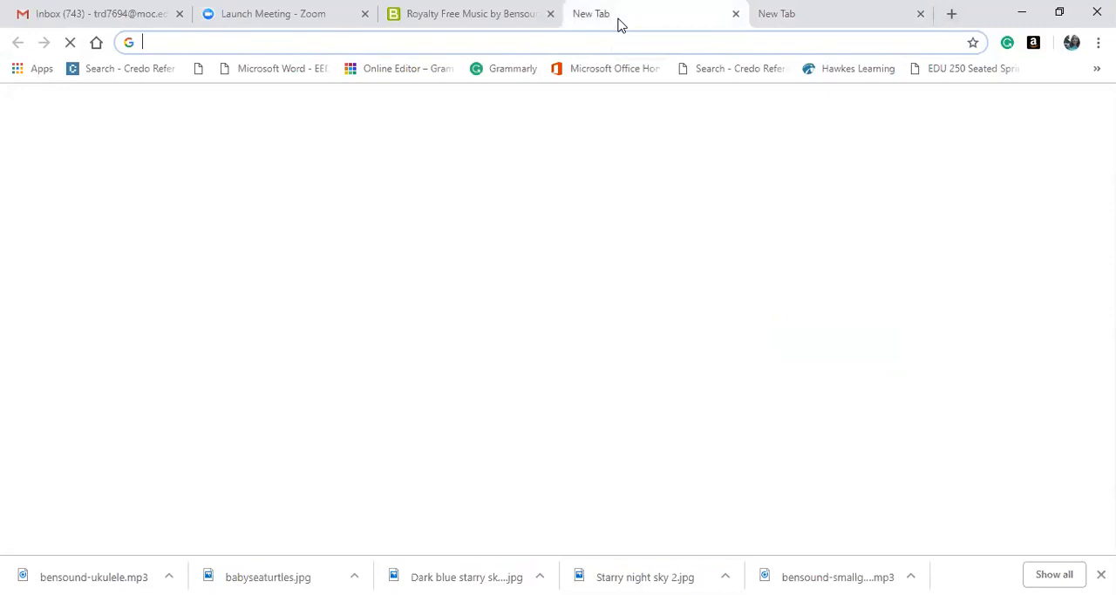
{"action": "type", "text": "youtube.com"}
{"action": "key", "text": "Return"}
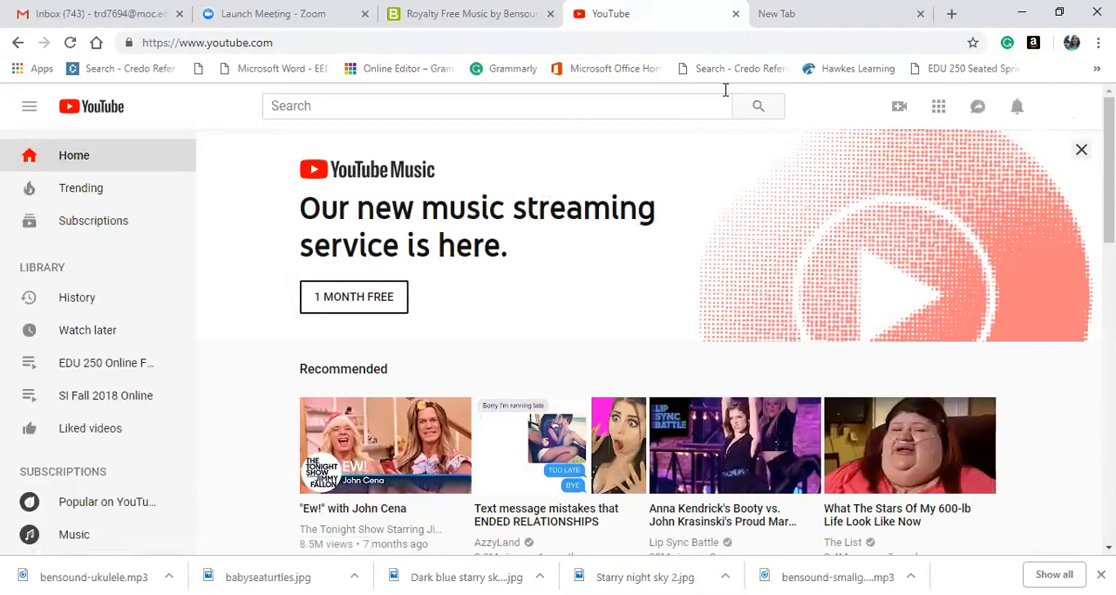
Upload the video file "Tessa The Hungry Giraffe Movie" from the Pictures folder to YouTube.
{"action": "left_click", "coordinate": [898, 109]}
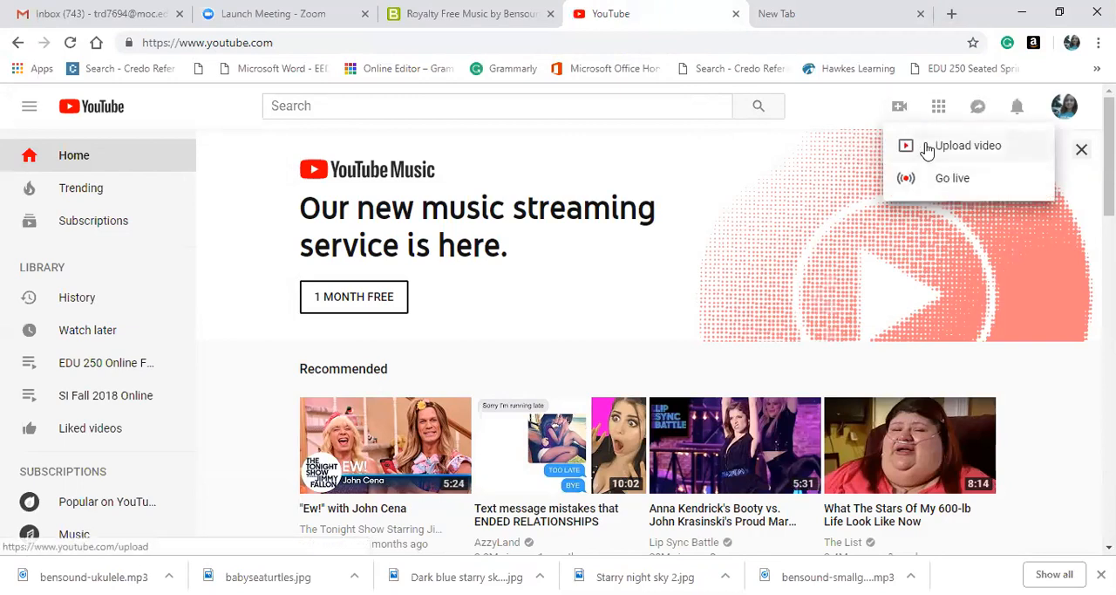
{"action": "left_click", "coordinate": [926, 147]}
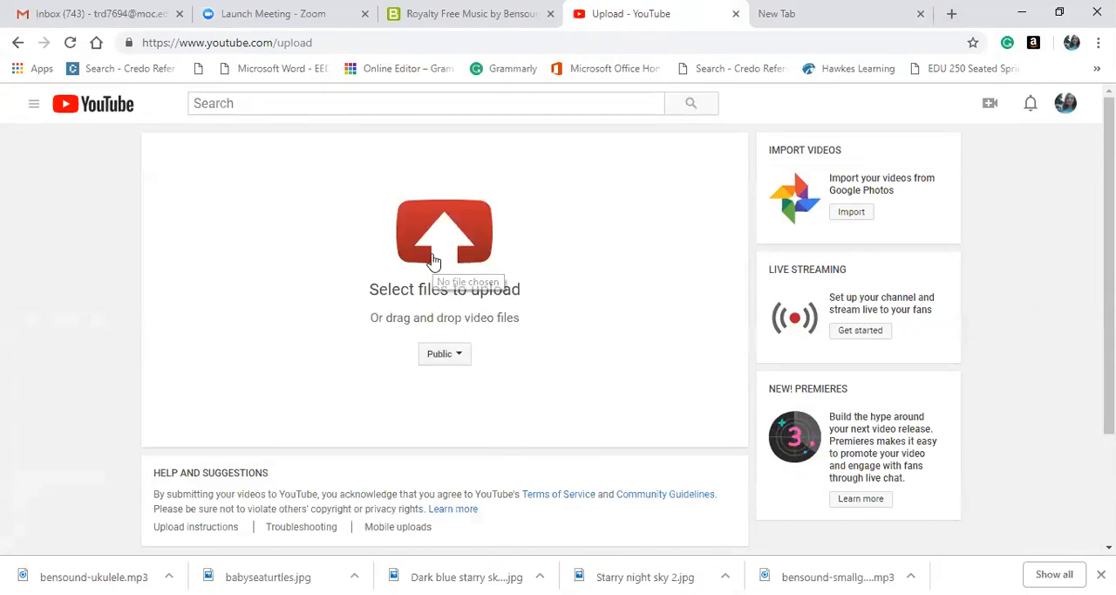
{"action": "left_click", "coordinate": [433, 259]}
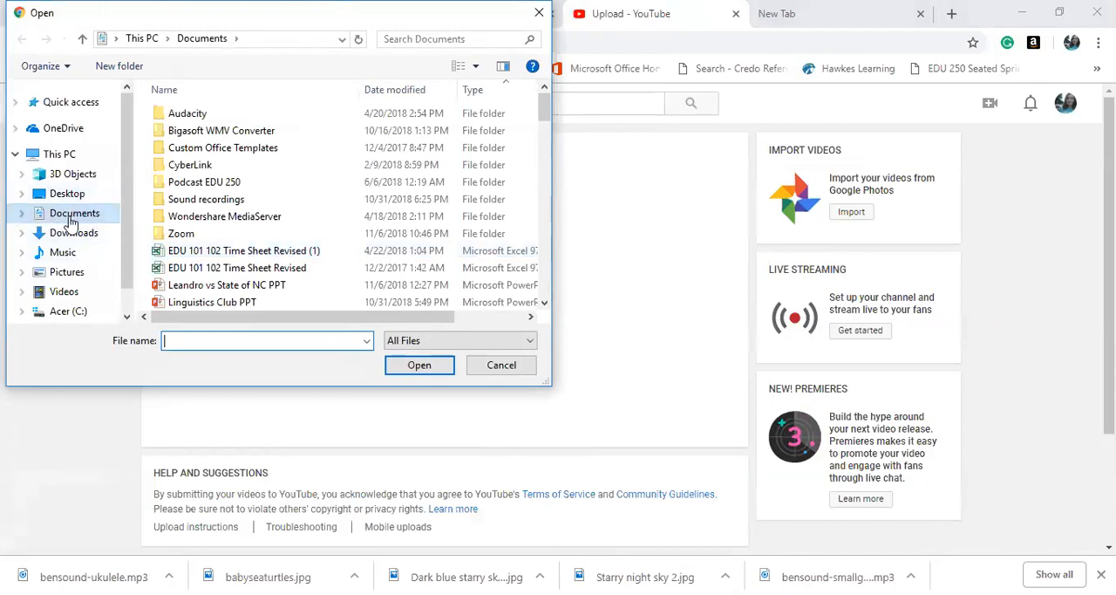
{"action": "left_click", "coordinate": [69, 272]}
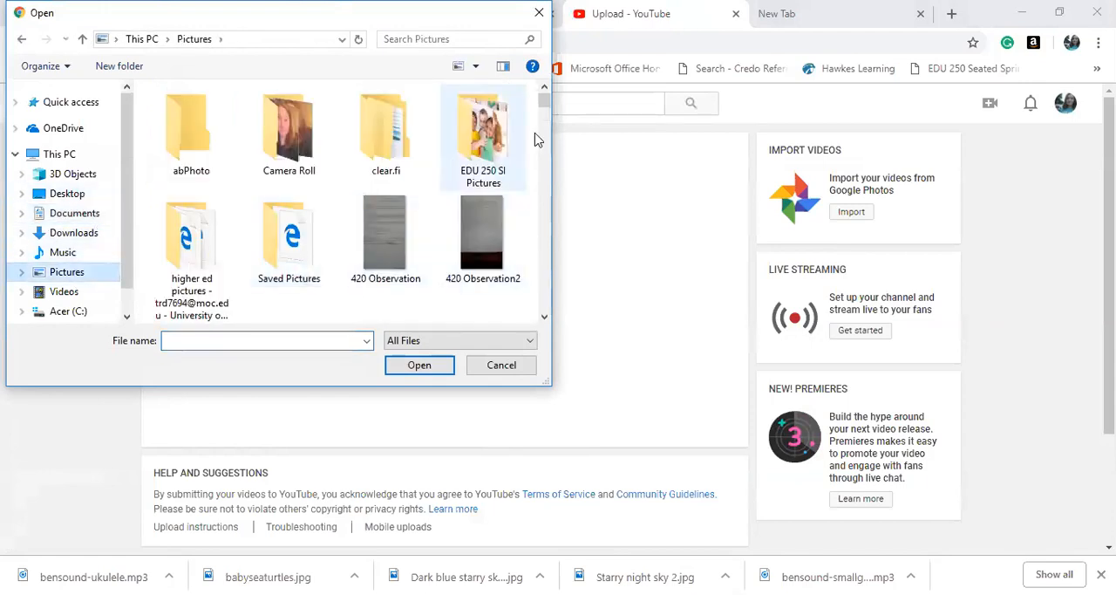
{"action": "left_click_drag", "start_coordinate": [542, 100], "coordinate": [541, 342]}
{"action": "scroll", "coordinate": [484, 186], "scroll_direction": "up", "scroll_amount": 5}
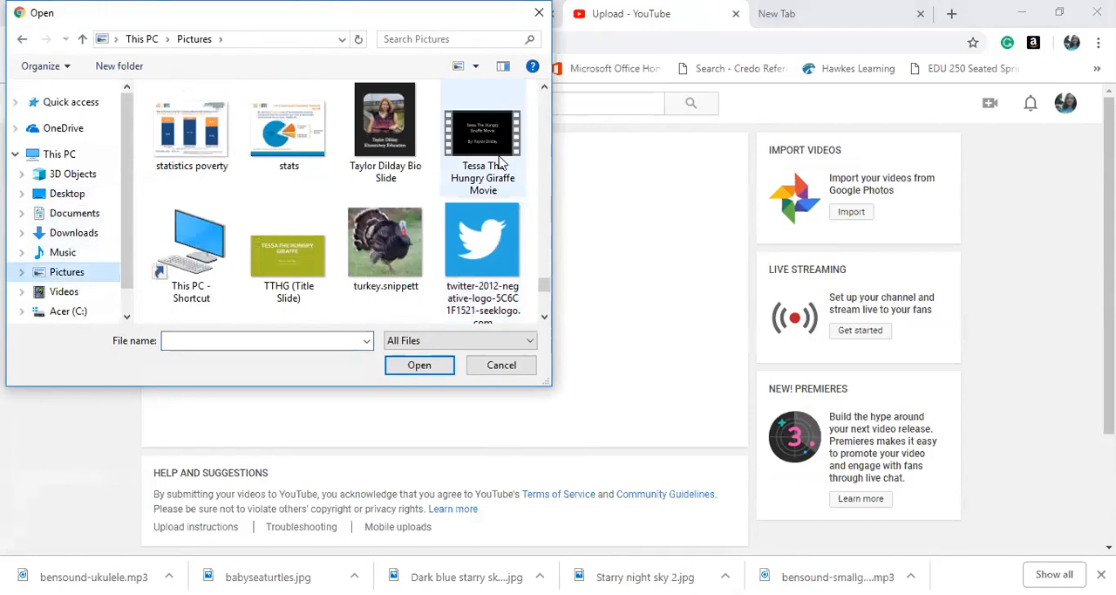
{"action": "left_click", "coordinate": [493, 154]}
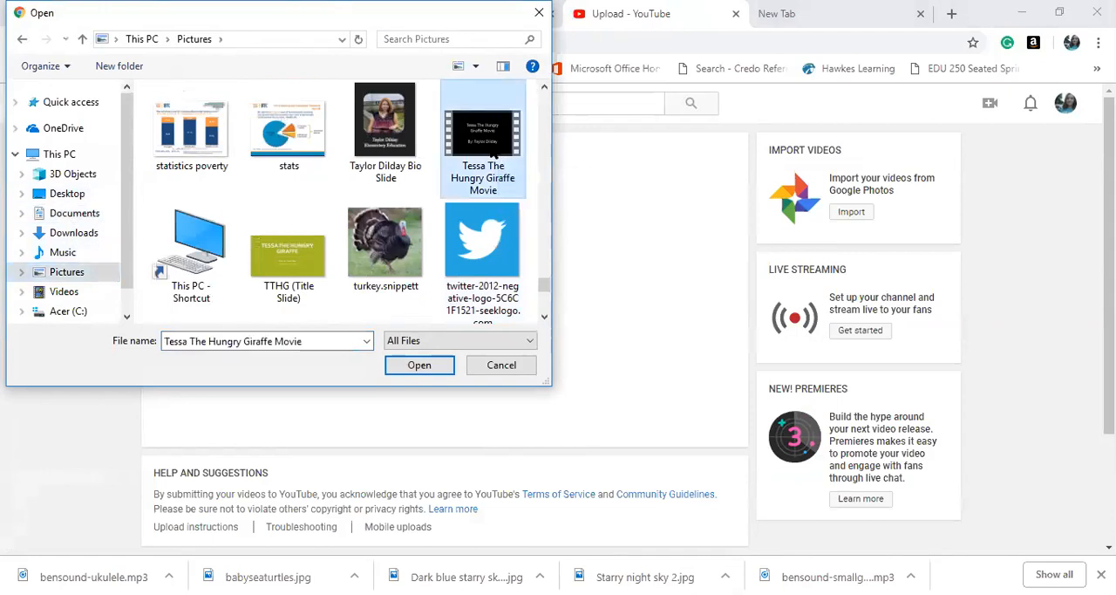
{"action": "left_click", "coordinate": [422, 366]}
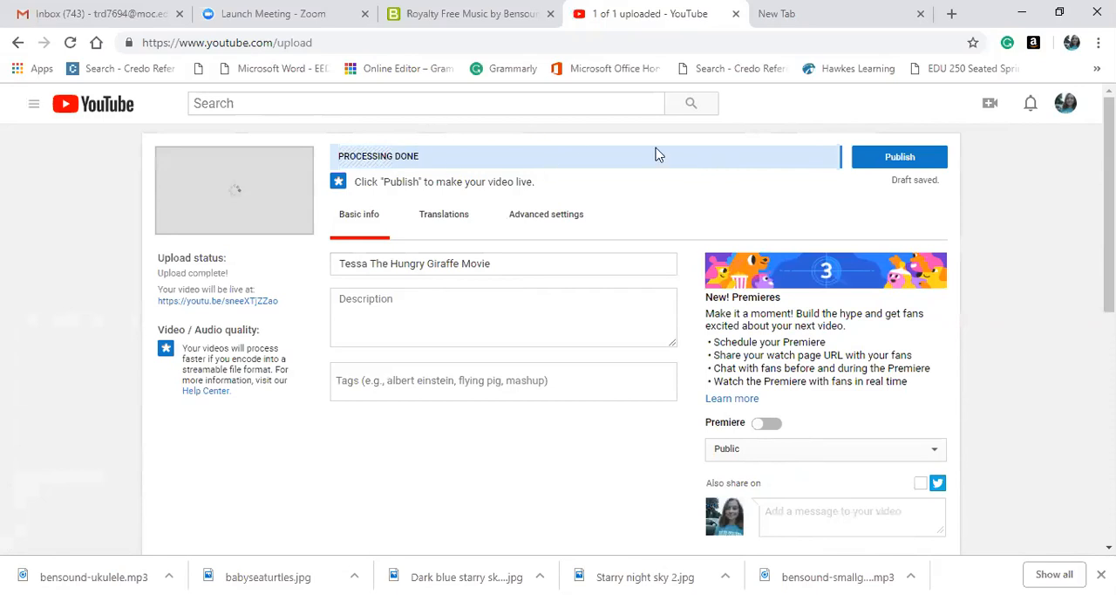
Publish the uploaded video and copy its share link.
{"action": "left_click", "coordinate": [900, 158]}
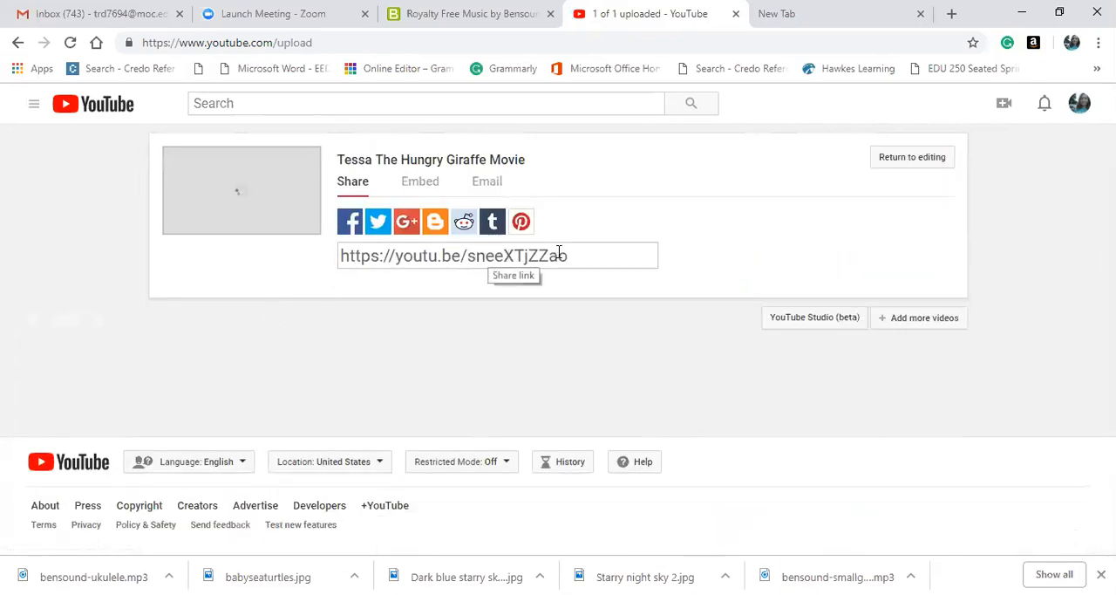
{"action": "left_click", "coordinate": [580, 253]}
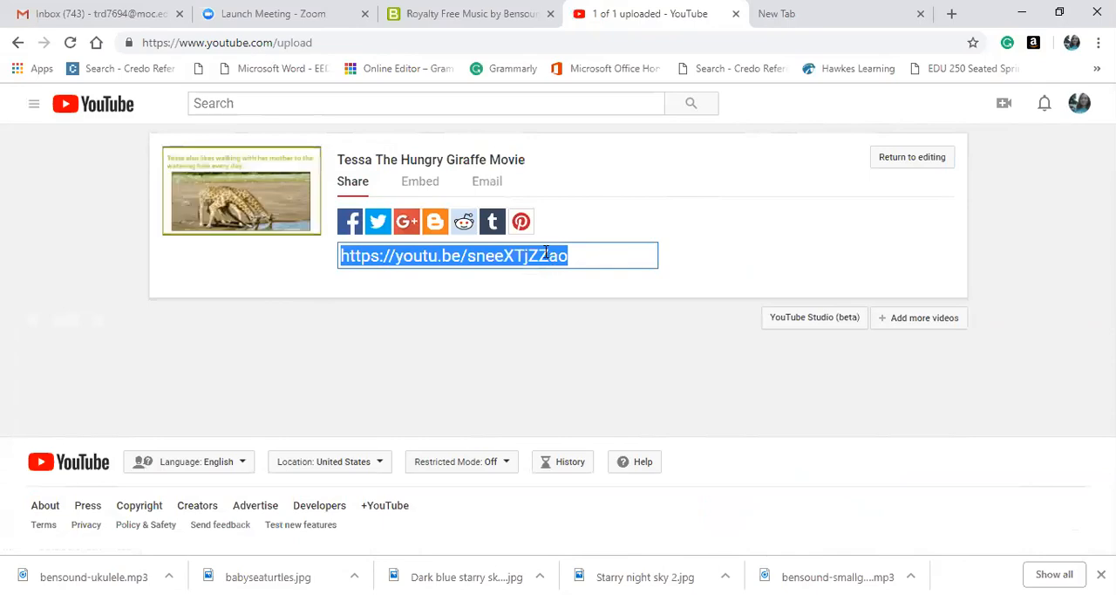
{"action": "right_click", "coordinate": [546, 253]}
{"action": "left_click", "coordinate": [582, 319]}
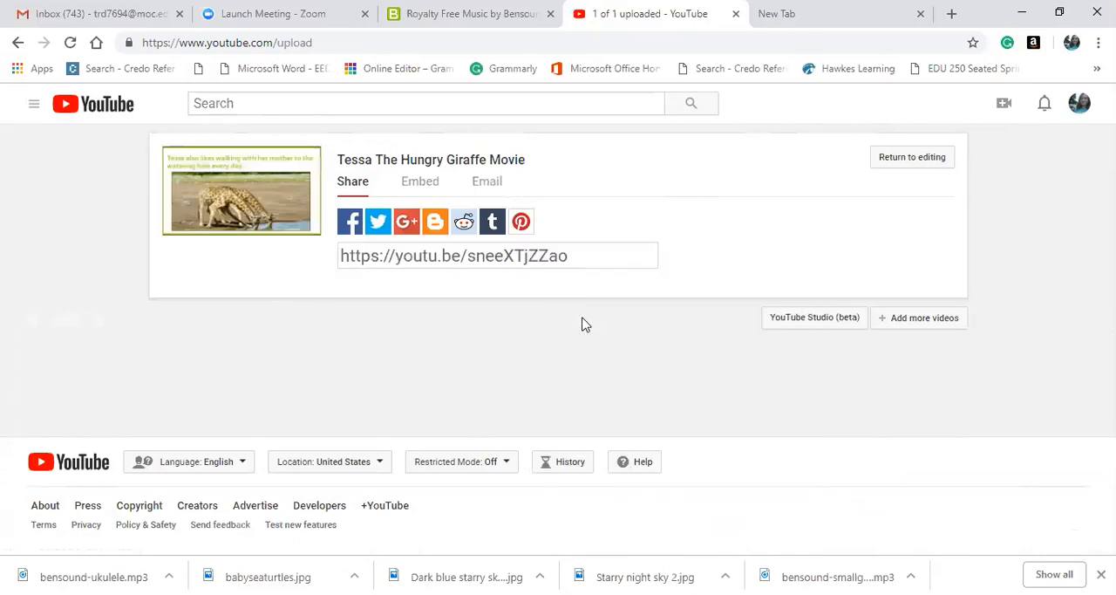
{"action": "left_click", "coordinate": [483, 258]}
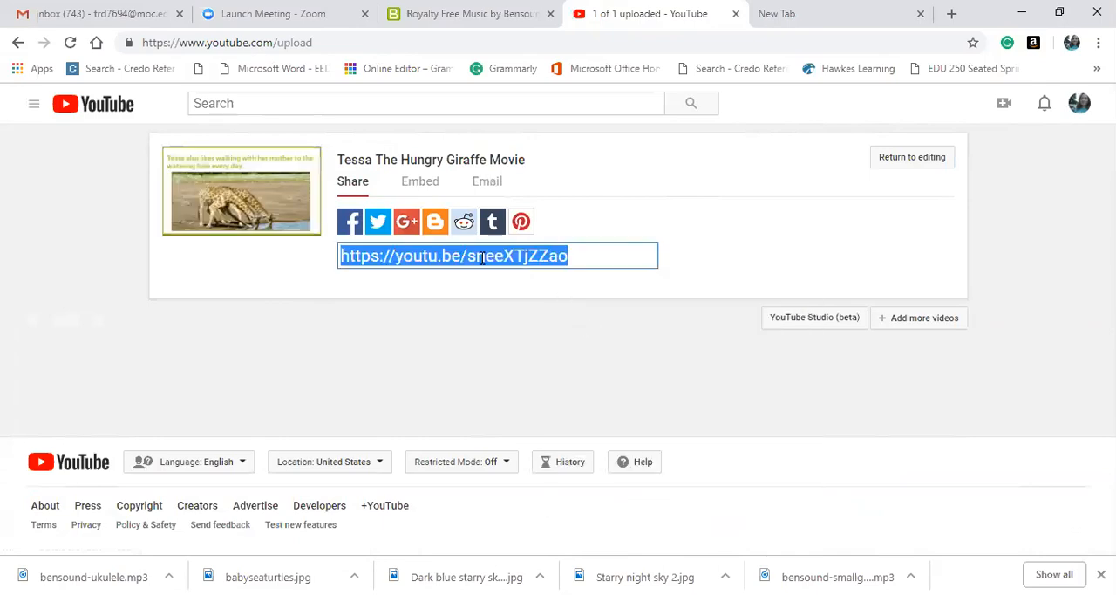
{"action": "right_click", "coordinate": [481, 261]}
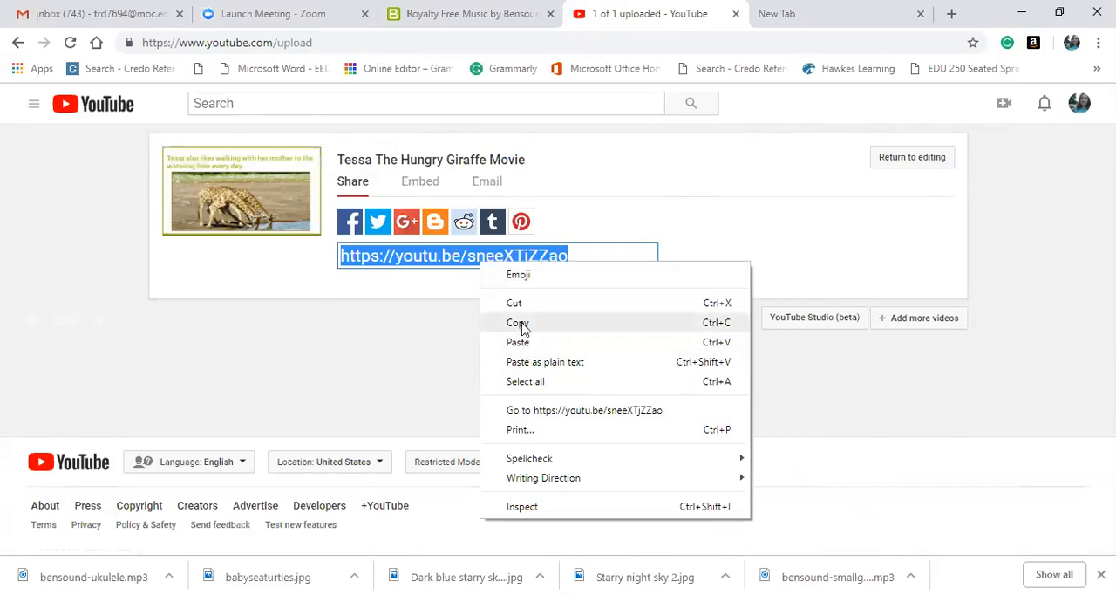
{"action": "left_click", "coordinate": [518, 323]}
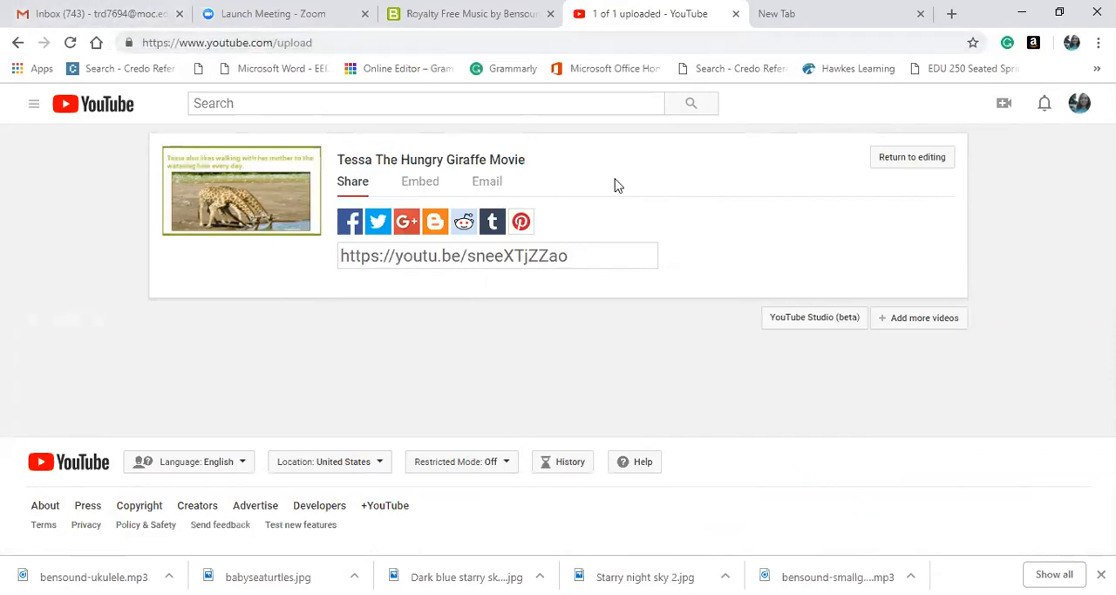
Switch to the Gmail inbox and start a new email message.
{"action": "left_click", "coordinate": [87, 12]}
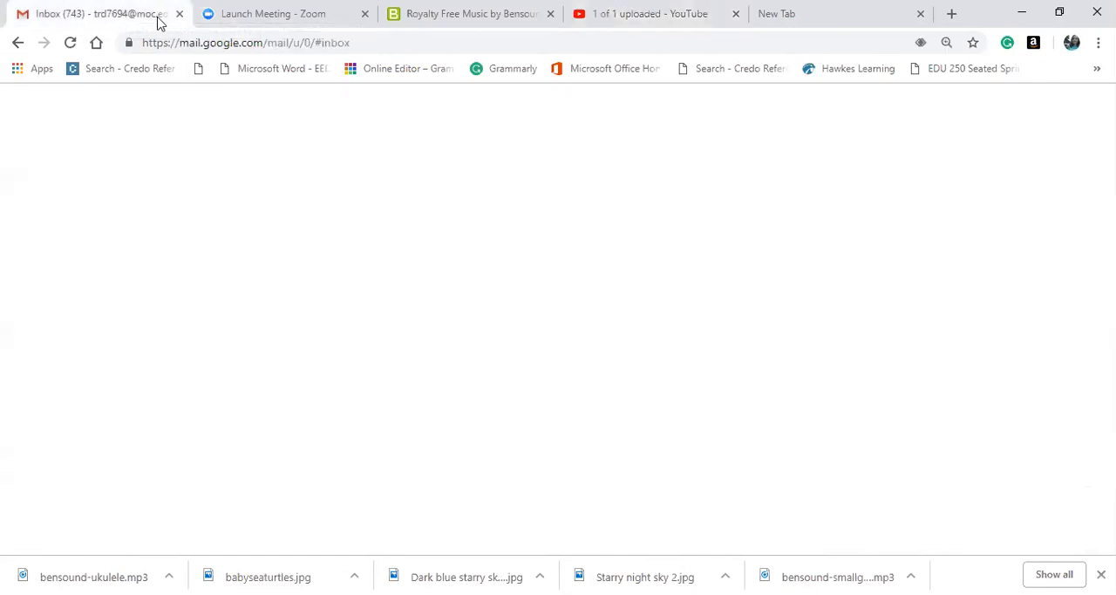
{"action": "left_click", "coordinate": [90, 179]}
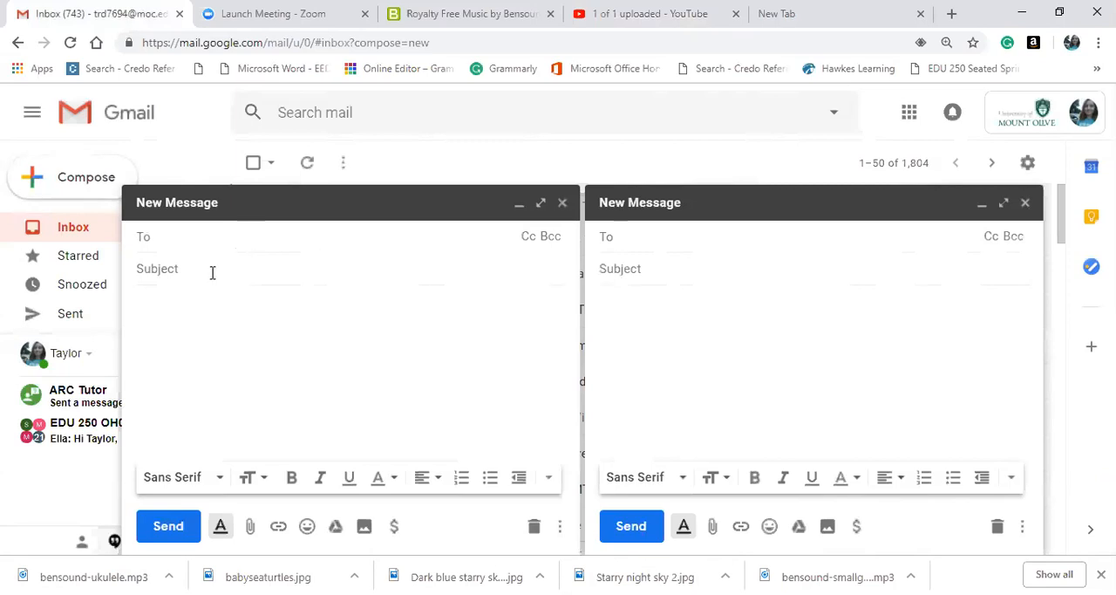
{"action": "left_click", "coordinate": [184, 244]}
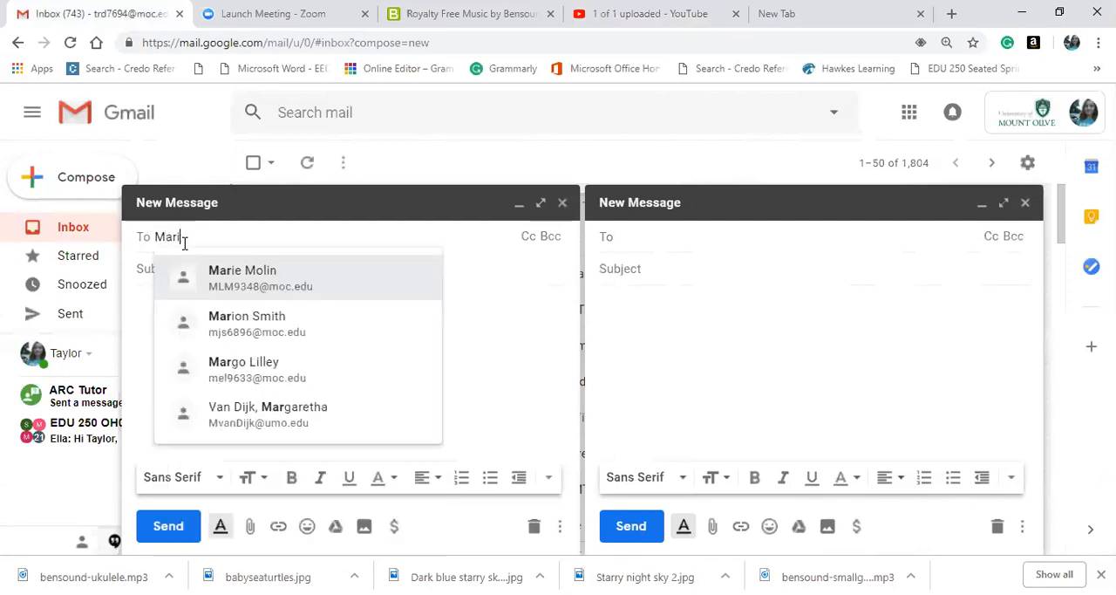
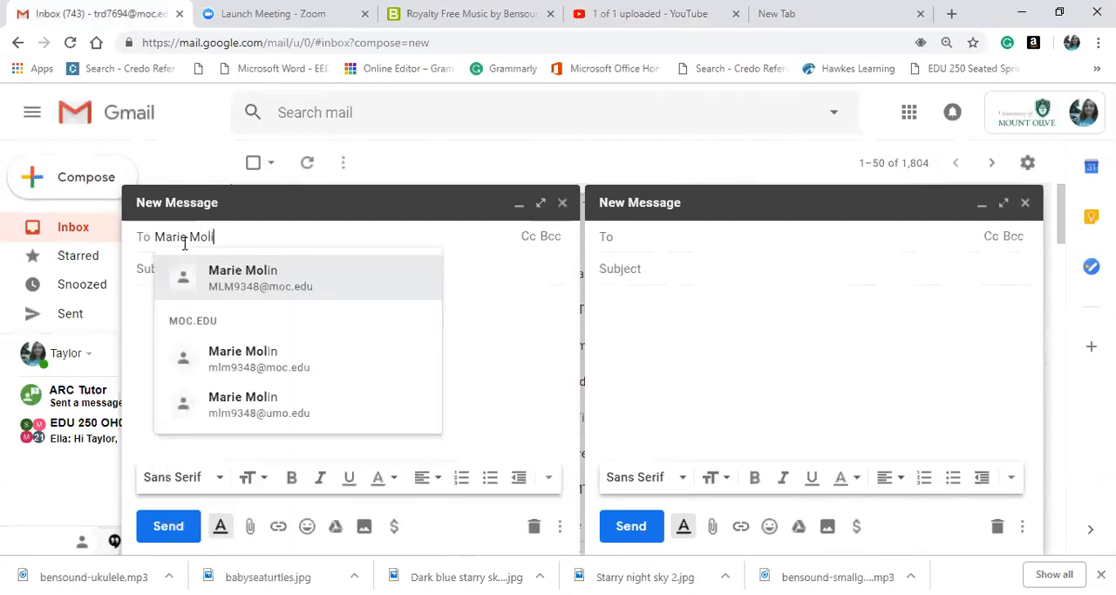
{"action": "left_click", "coordinate": [145, 269]}
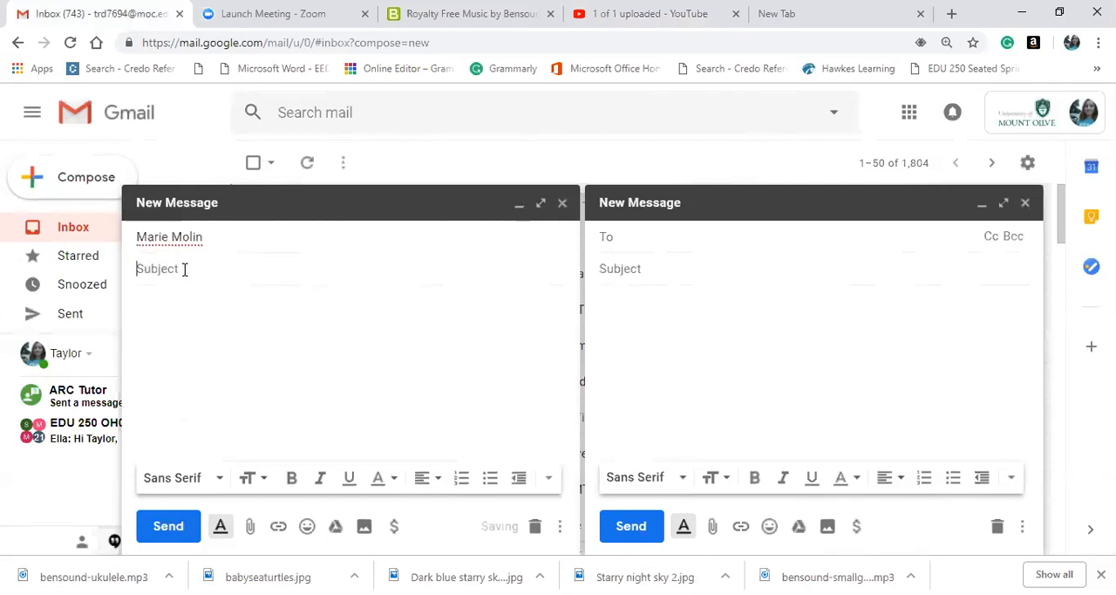
{"action": "left_click", "coordinate": [245, 229]}
Address the new message to the intended recipient from the suggested contacts and enter the subject "My Movie".
{"action": "left_click", "coordinate": [229, 238]}
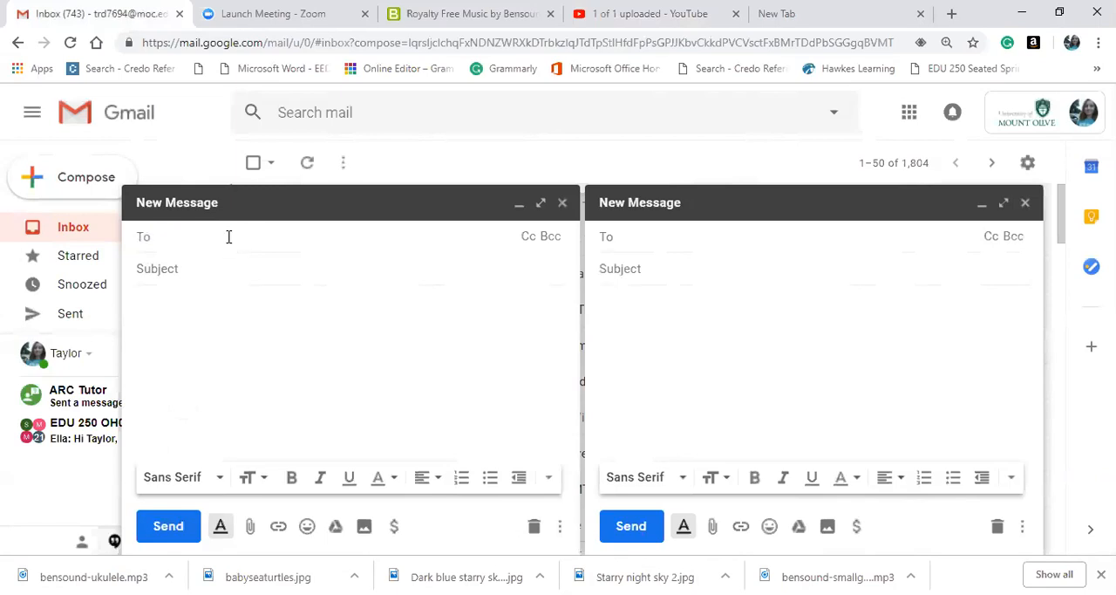
{"action": "type", "text": "m"}
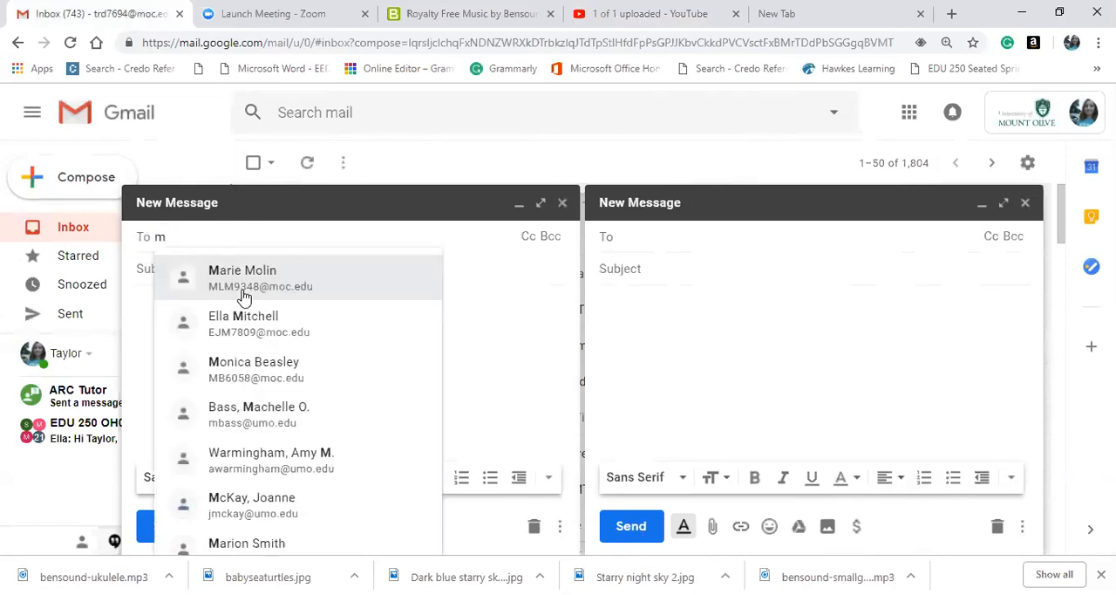
{"action": "left_click", "coordinate": [244, 288]}
{"action": "left_click", "coordinate": [199, 264]}
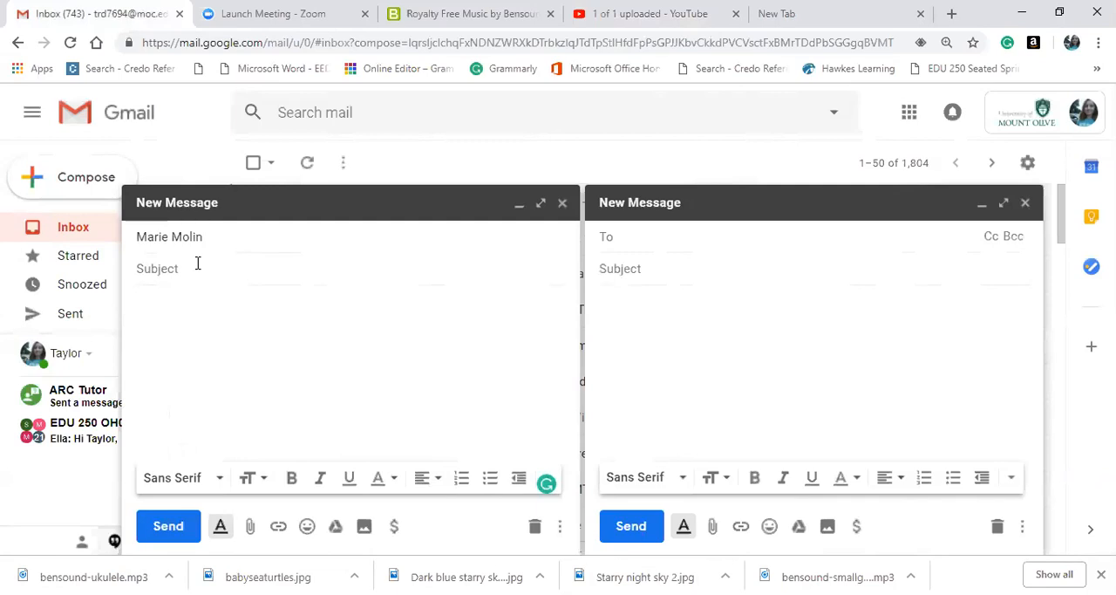
{"action": "type", "text": "My Movie"}
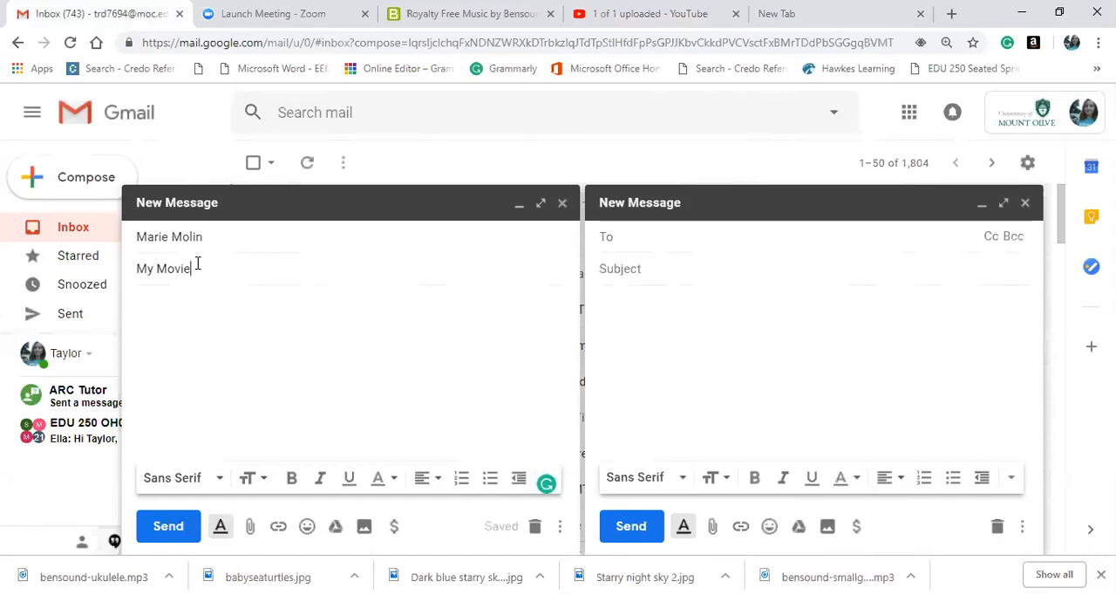
Write "Look at this movie in reference to yours" in the message body, correcting the misspelled "reference" with the Grammarly suggestion.
{"action": "left_click", "coordinate": [168, 308]}
{"action": "type", "text": "Look at this movie in refernece to yours"}
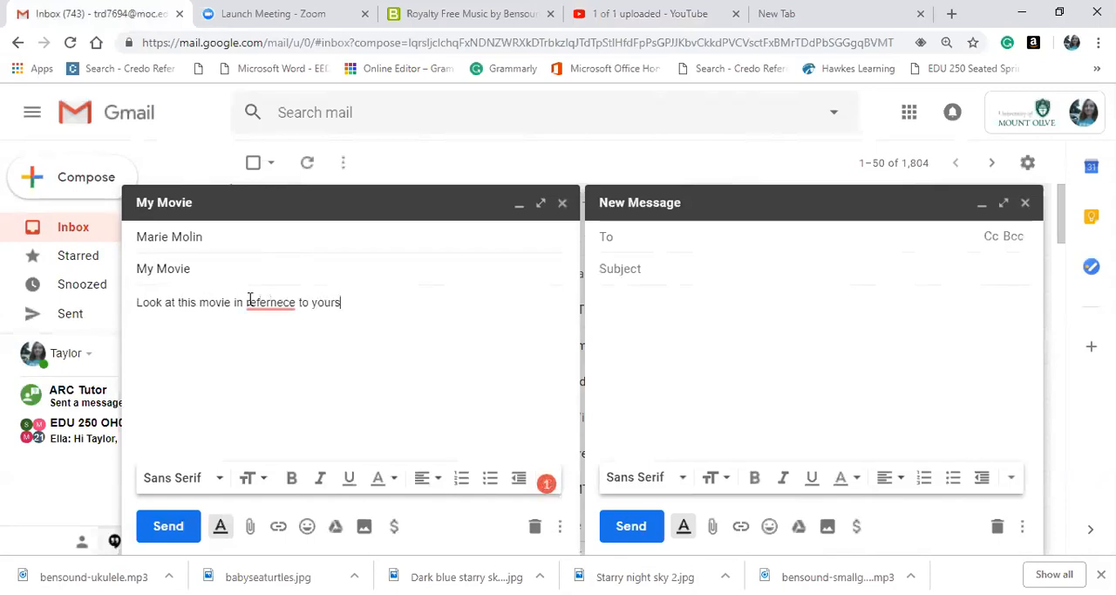
{"action": "mouse_move", "coordinate": [250, 301]}
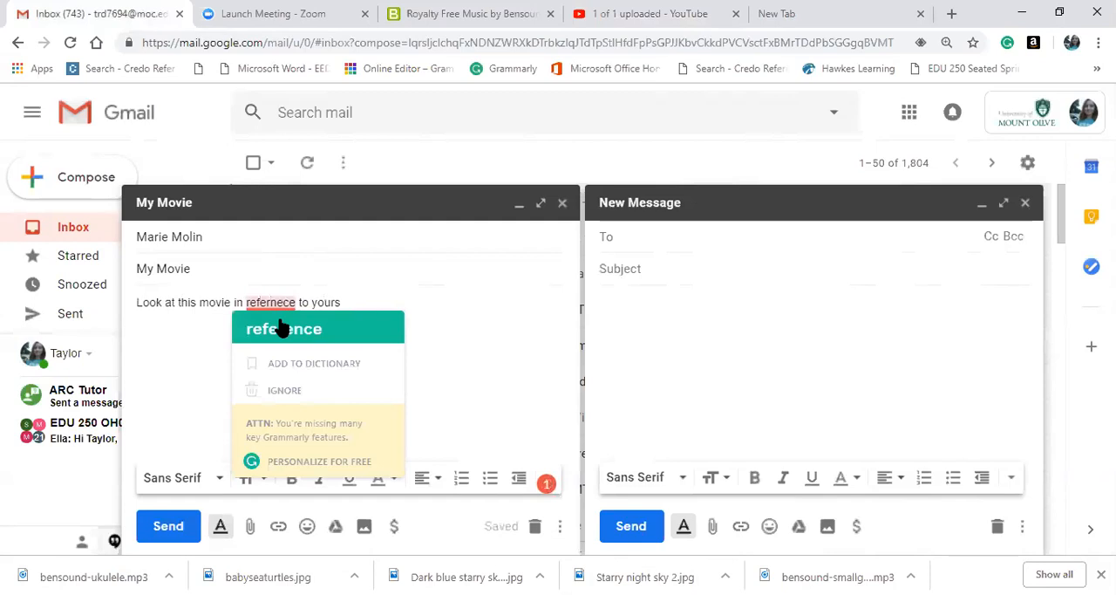
{"action": "left_click", "coordinate": [281, 329]}
Continue the message body with a new sentence beginning "Once you finish your movie, before saving it as a movie,".
{"action": "key", "text": "BackSpace"}
{"action": "type", "text": ". On"}
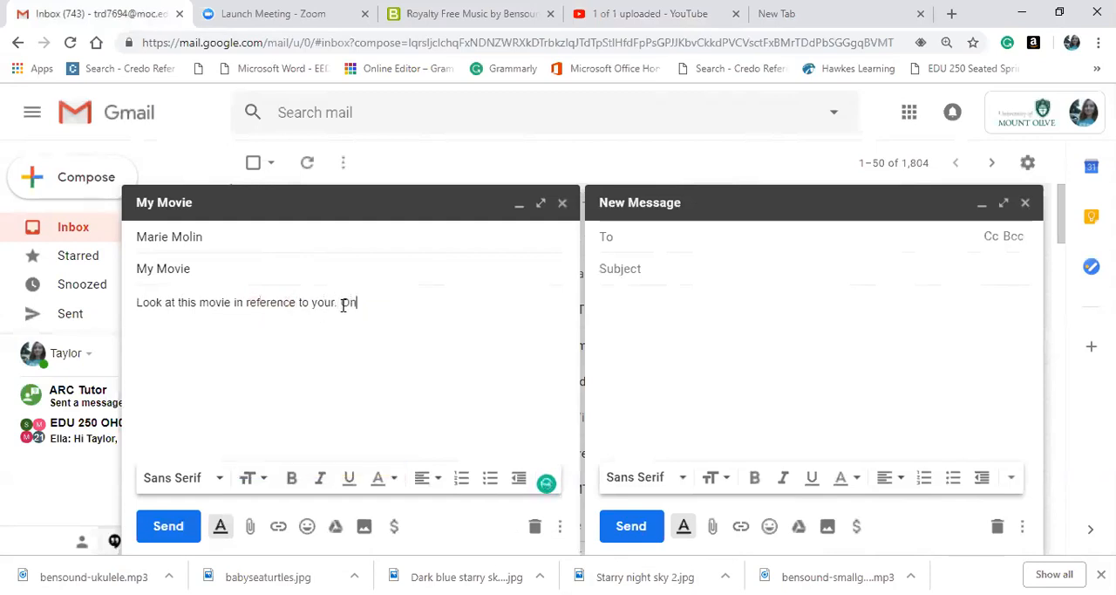
{"action": "type", "text": "ce you f"}
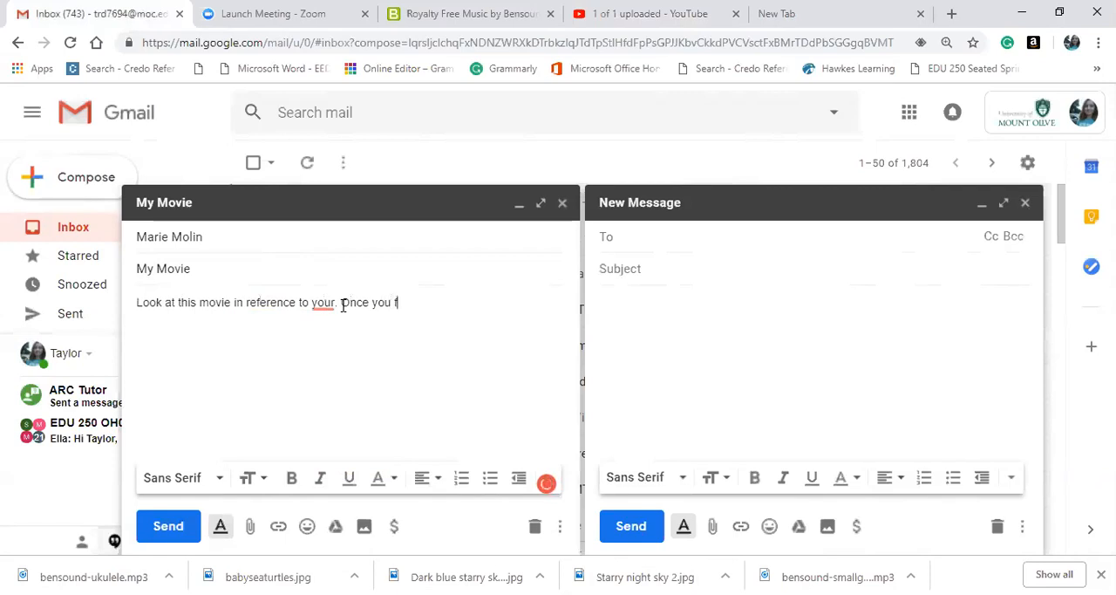
{"action": "type", "text": "inish your mov"}
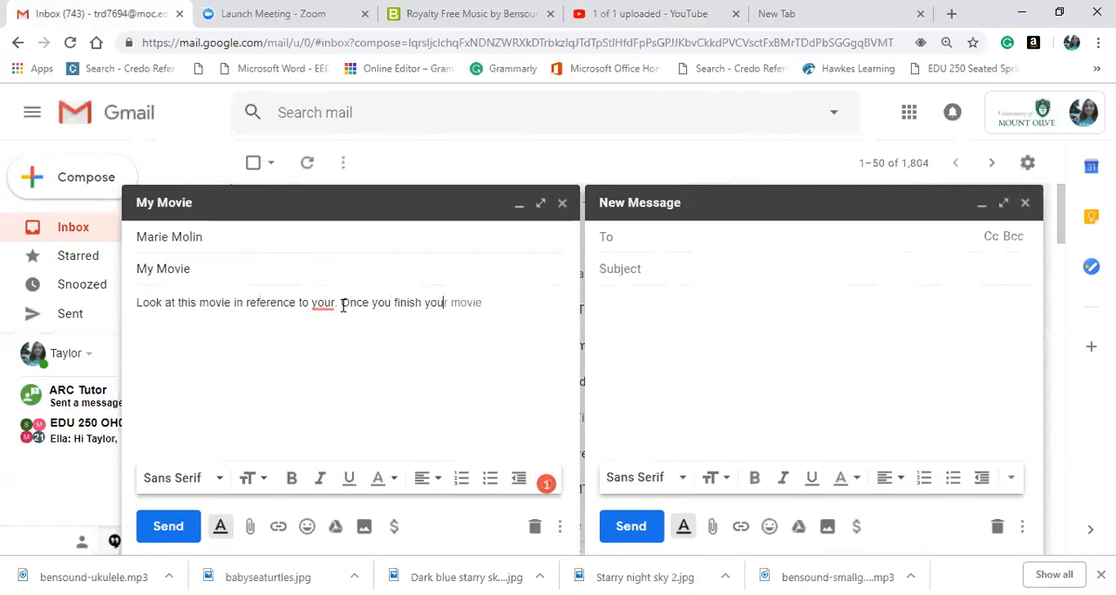
{"action": "type", "text": "ie"}
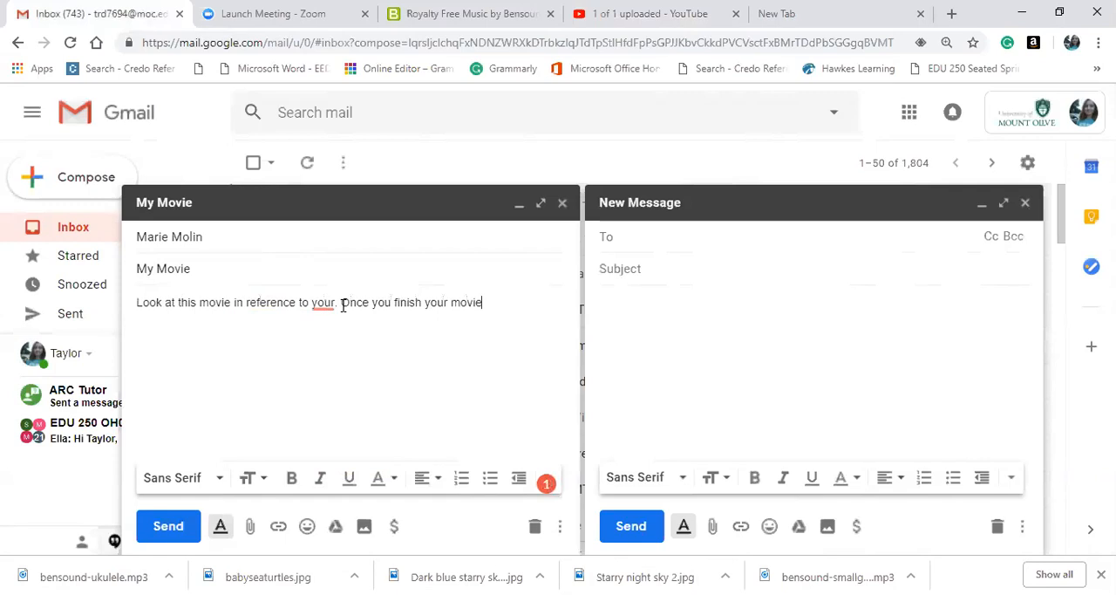
{"action": "type", "text": ", before saving it as "}
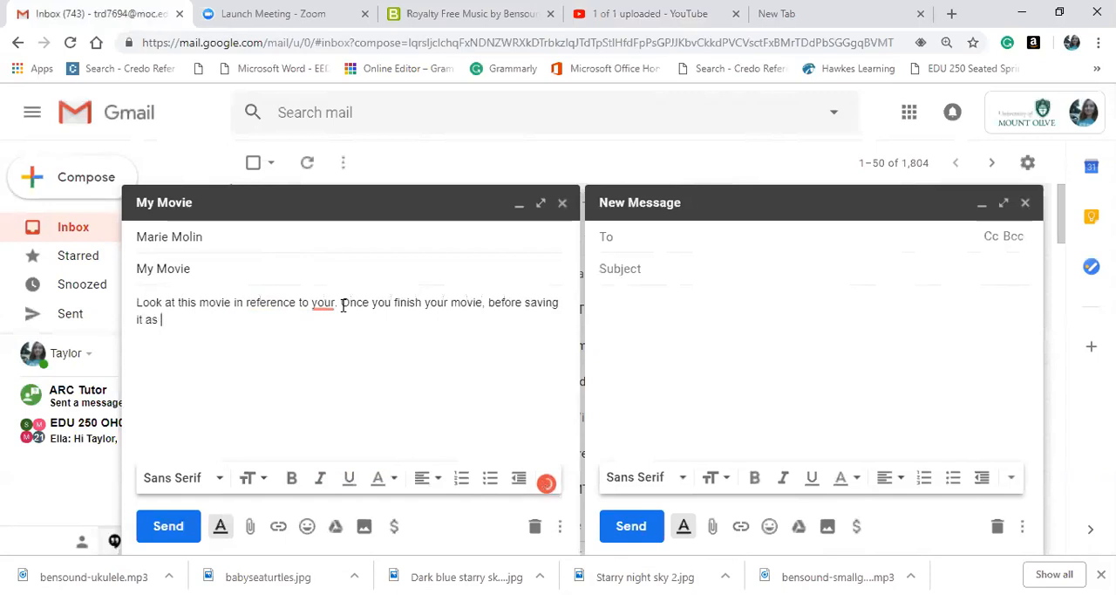
{"action": "type", "text": "a movie, watch this"}
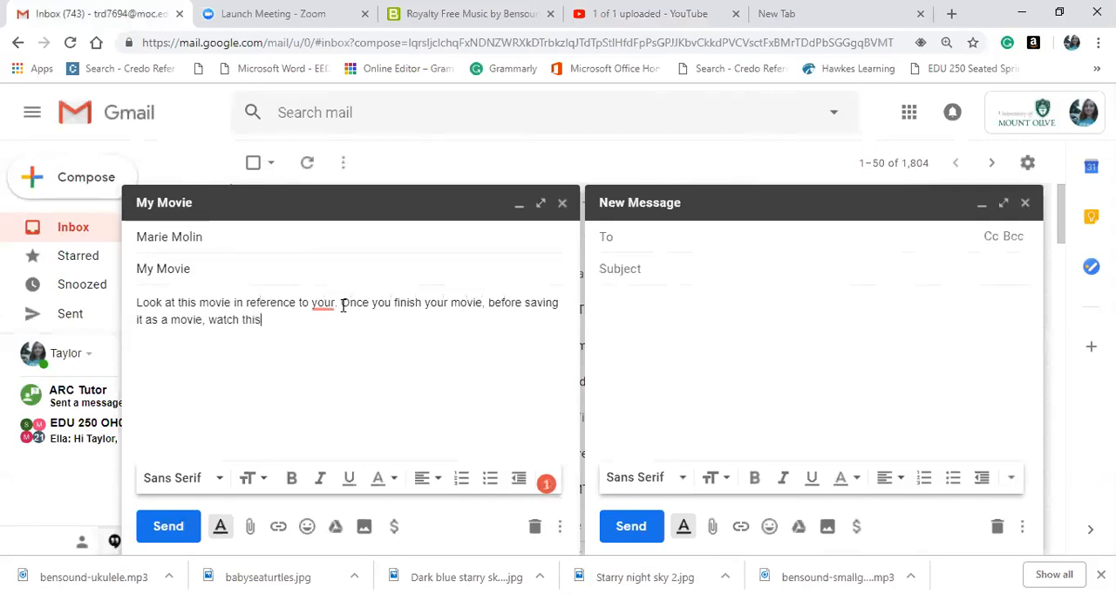
{"action": "type", "text": " video to make sure it meet"}
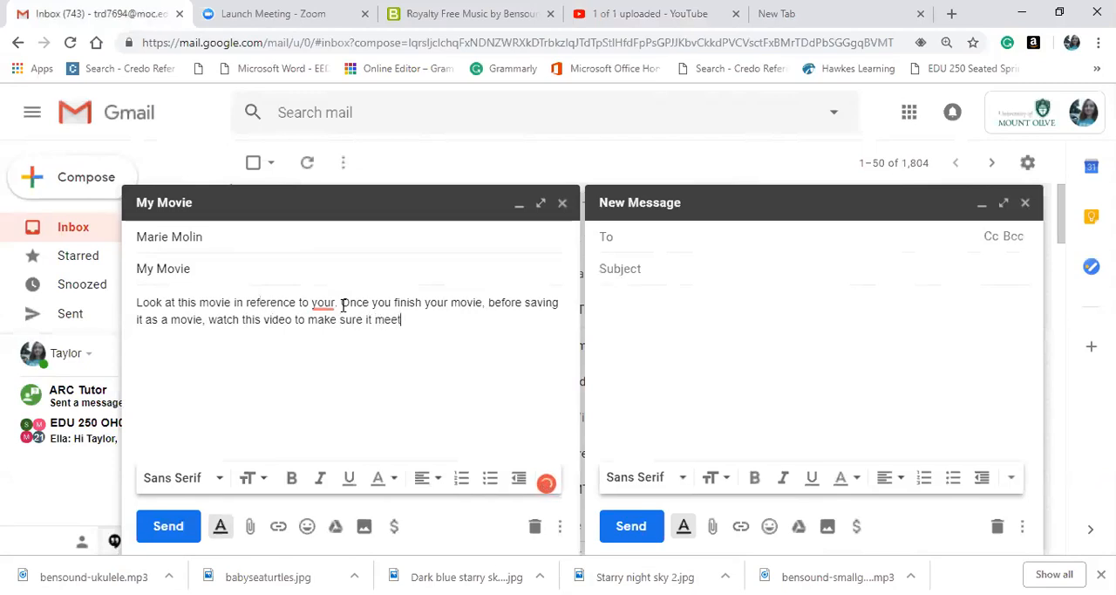
{"action": "type", "text": "s the same qualific"}
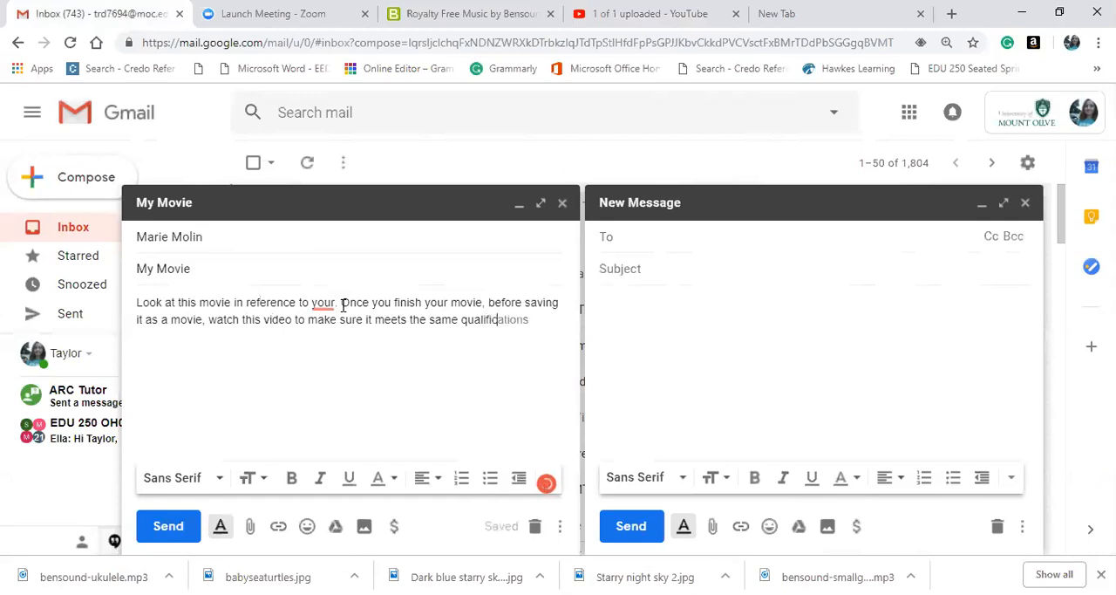
{"action": "type", "text": "ations (has"}
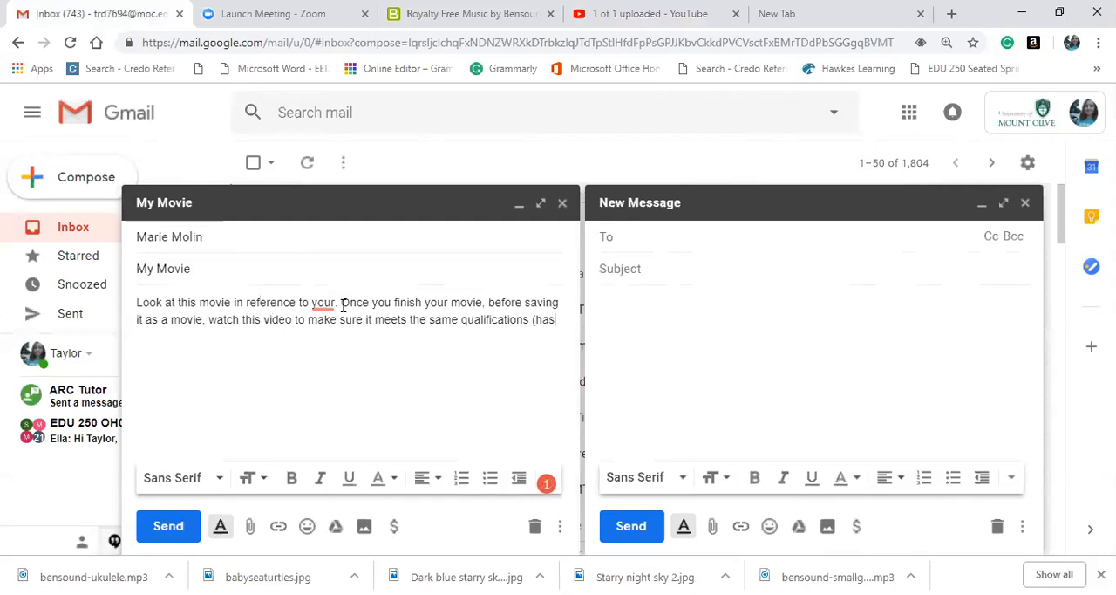
{"action": "type", "text": " all the correct co"}
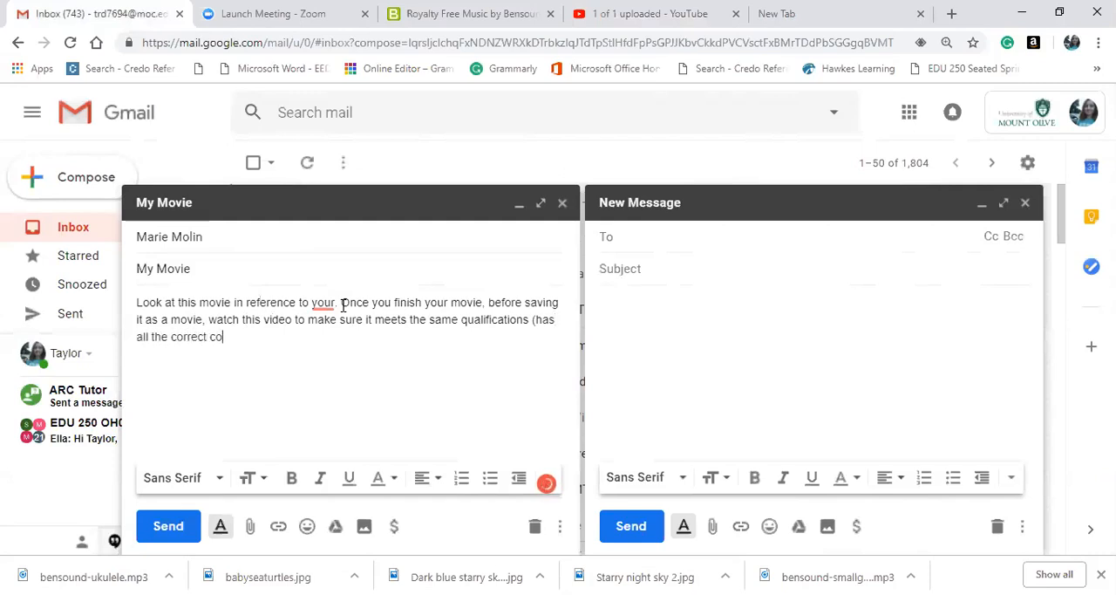
{"action": "type", "text": "mponents "}
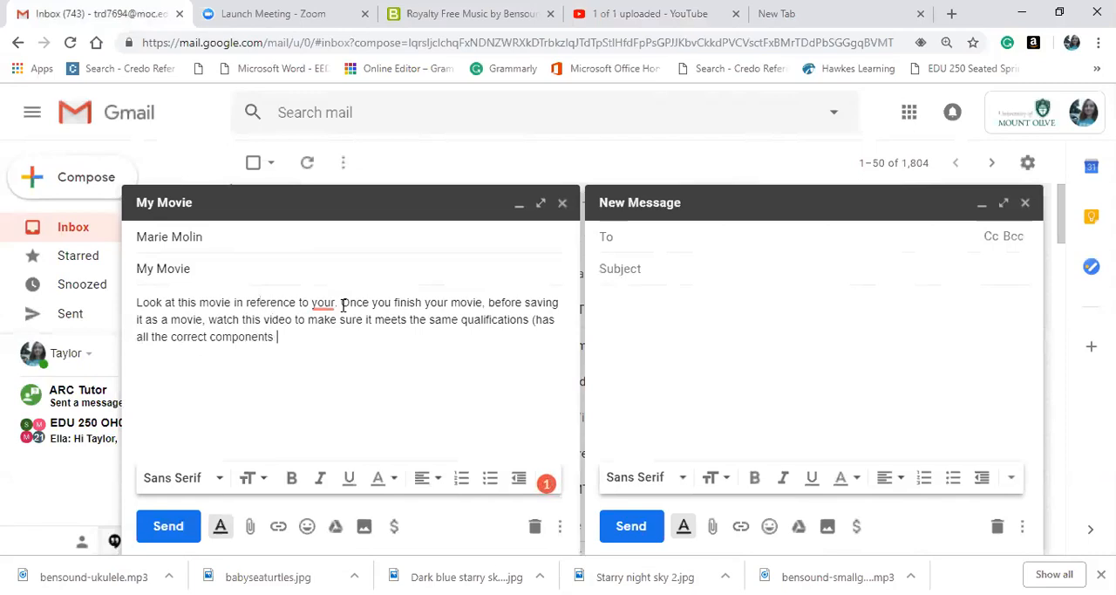
{"action": "type", "text": "required for the assignment, all slides transition"}
Open a parenthesis after "qualifications" reading "(has all the correct components required for the assignment, all slides transition smoothly".
{"action": "type", "text": "sm"}
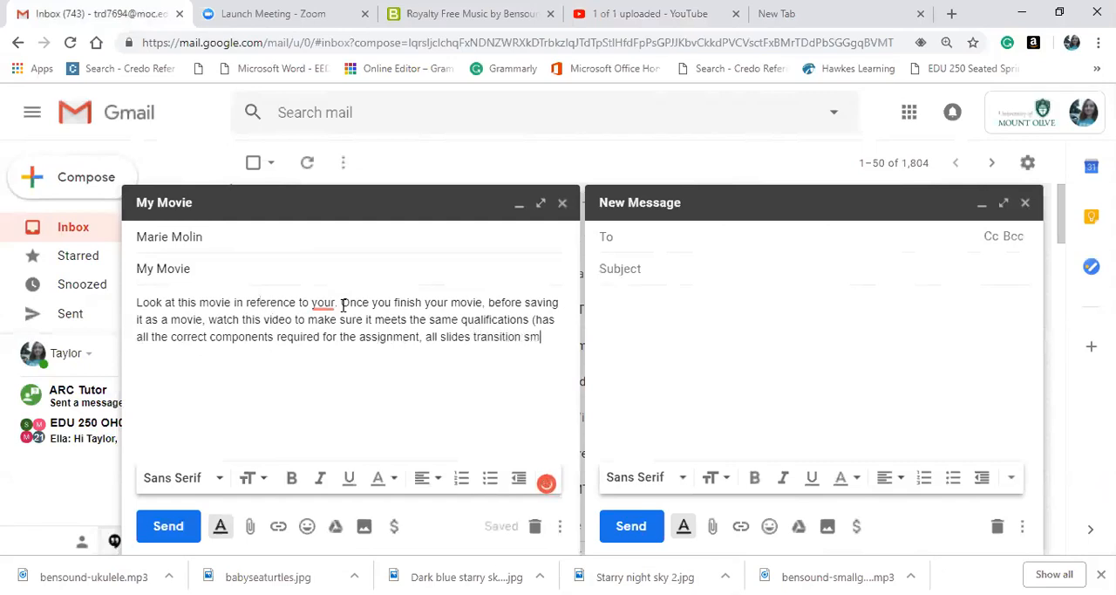
{"action": "type", "text": "oothly and "}
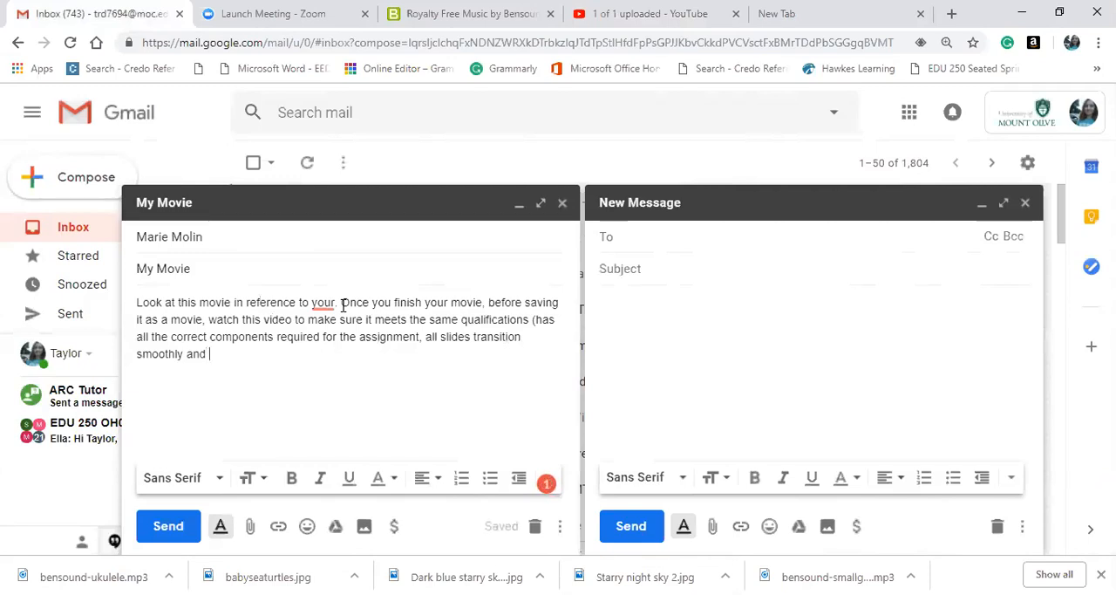
{"action": "type", "text": "basically "}
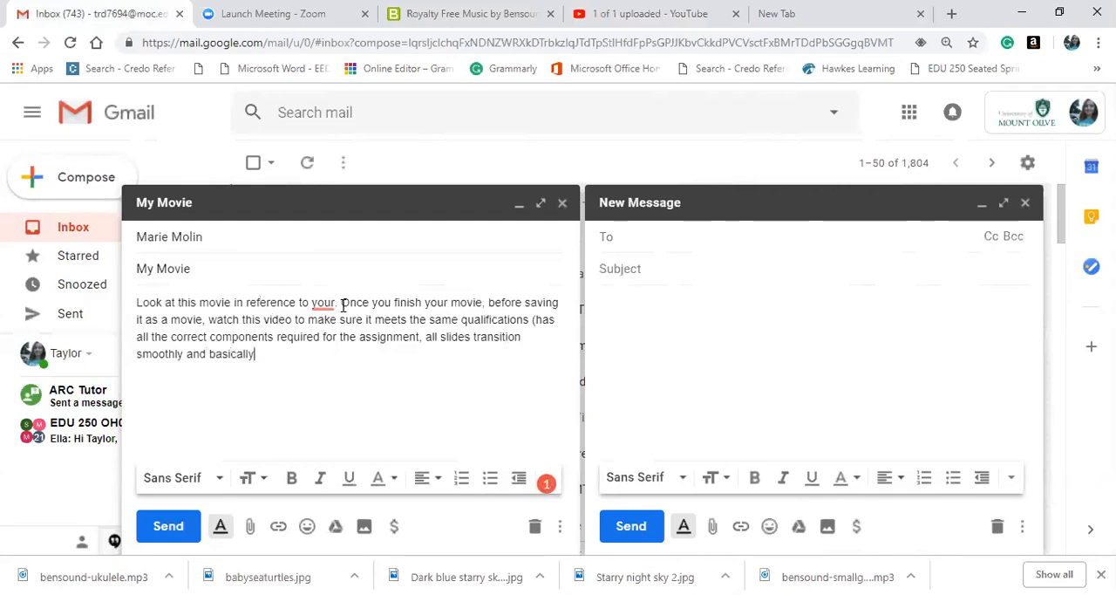
{"action": "type", "text": "anything I covered "}
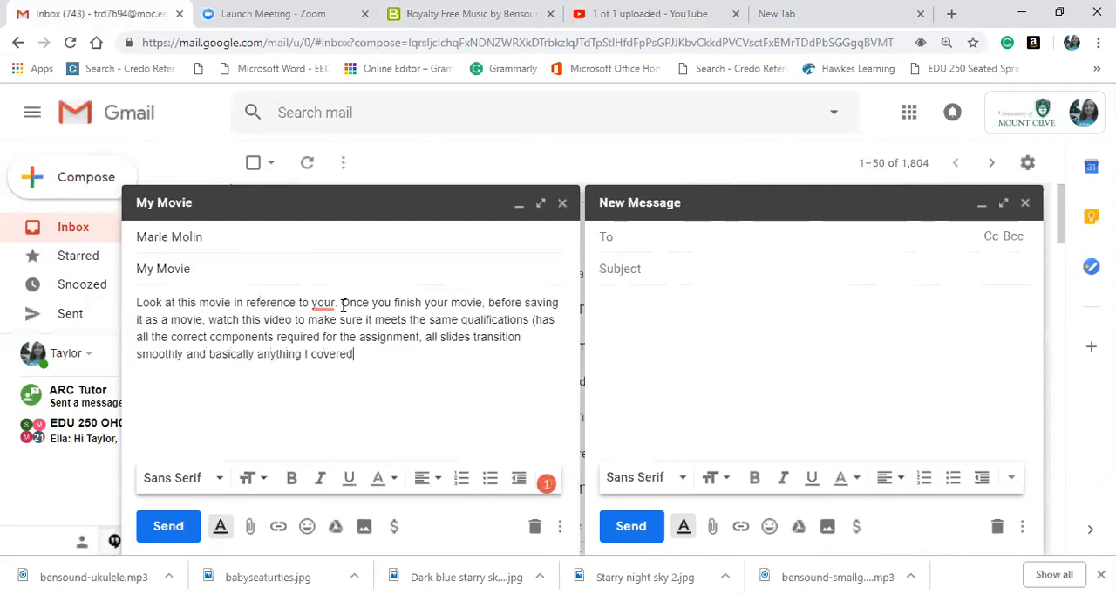
{"action": "type", "text": "in the "}
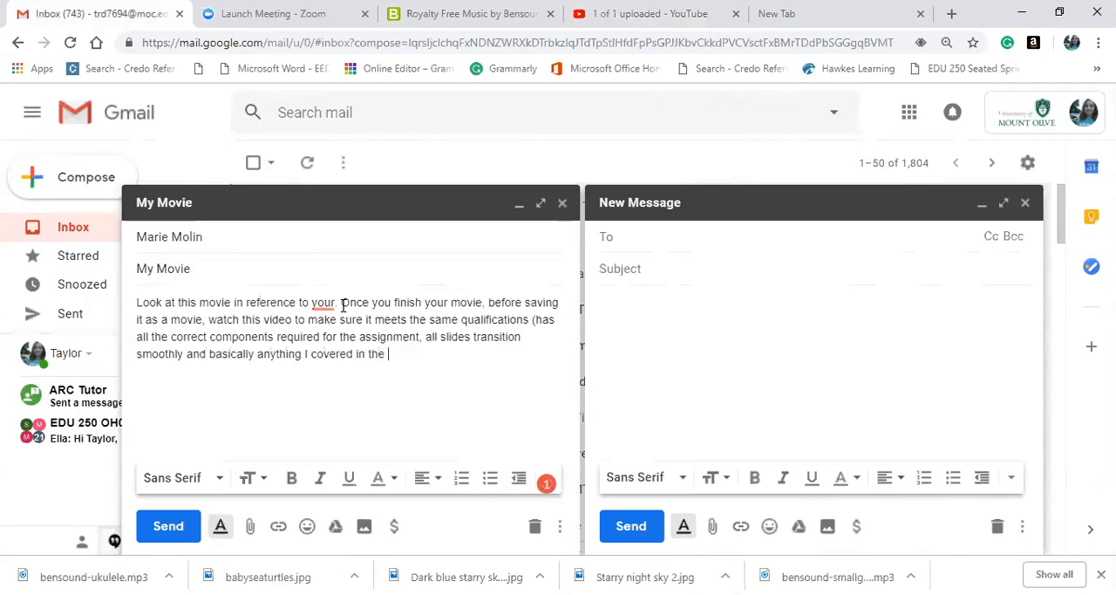
{"action": "type", "text": "video tutorail"}
Finish the parenthesis with "and basically anything I covered in the video tutorial I made for you)".
{"action": "key", "text": "BackSpace"}
{"action": "type", "text": "ial I made for you"}
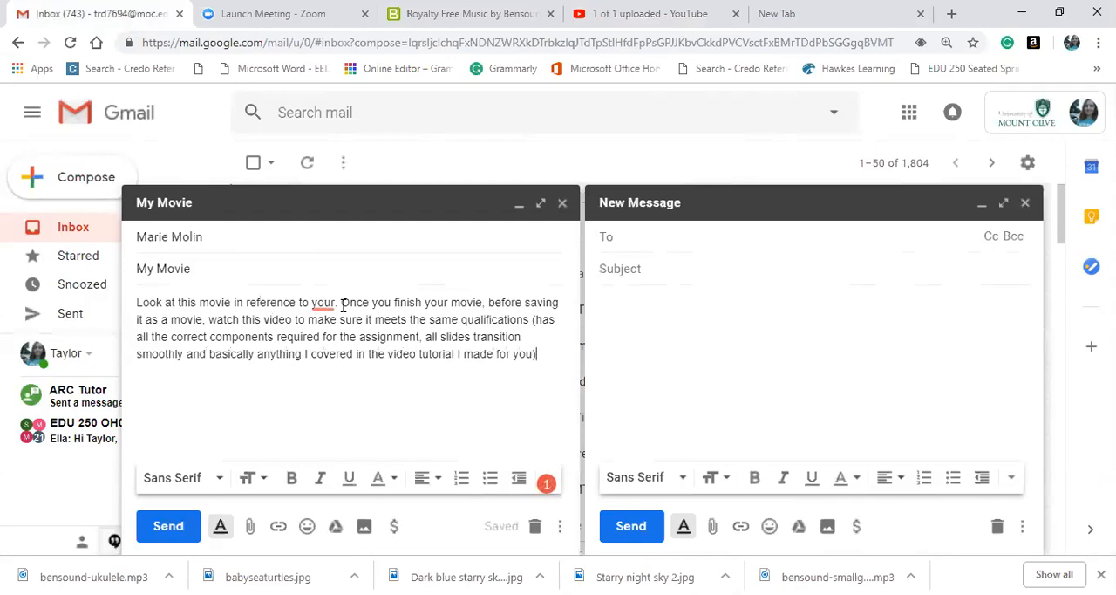
Add the sentence "The difference between mine and yours is that mine doesn't have SLO slide or the "turn the page" sound.".
{"action": "type", "text": ". The di"}
{"action": "type", "text": "fference be"}
{"action": "type", "text": "tween mine "}
{"action": "type", "text": "and yours"}
{"action": "type", "text": " is that "}
{"action": "type", "text": "mon"}
{"action": "type", "text": "i"}
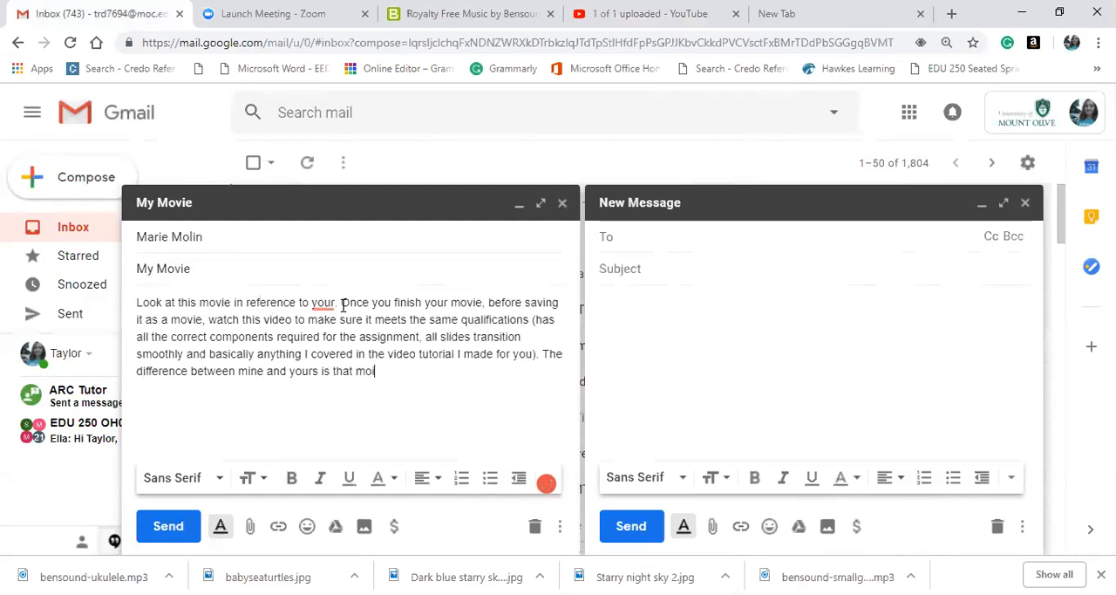
{"action": "type", "text": "ne doesn't have SLO "}
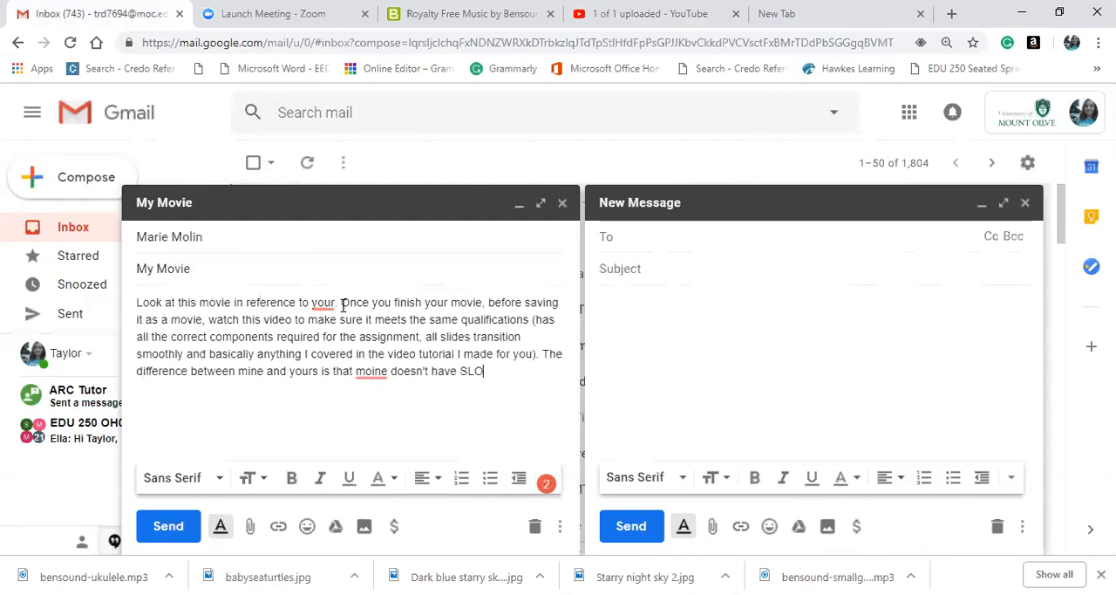
{"action": "type", "text": "slide or the \"turn the "}
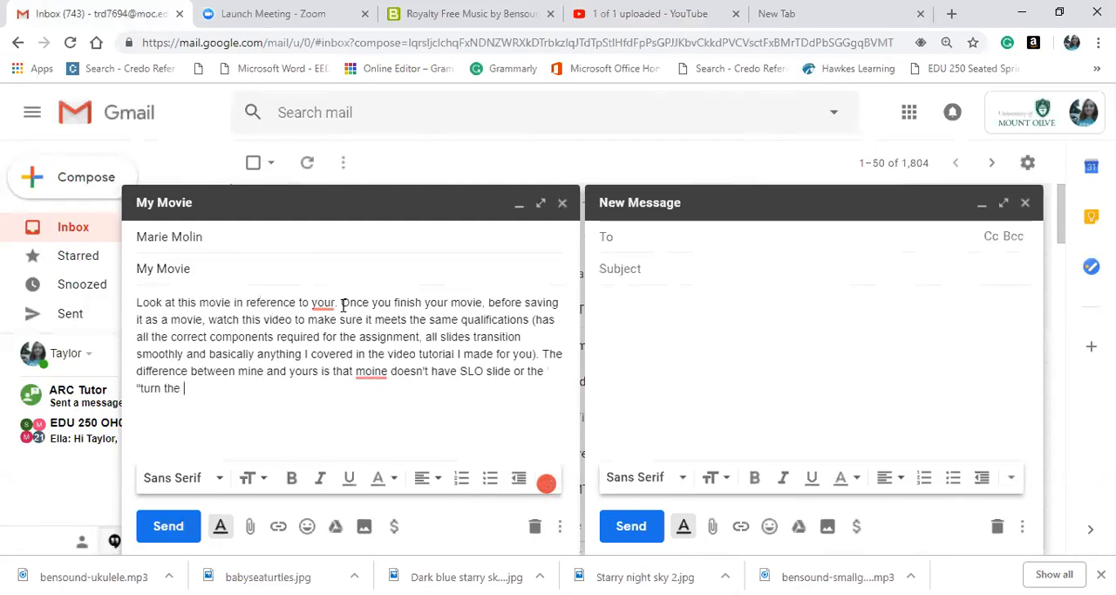
{"action": "type", "text": "page \" sound "}
{"action": "type", "text": "Yours still needs those two"}
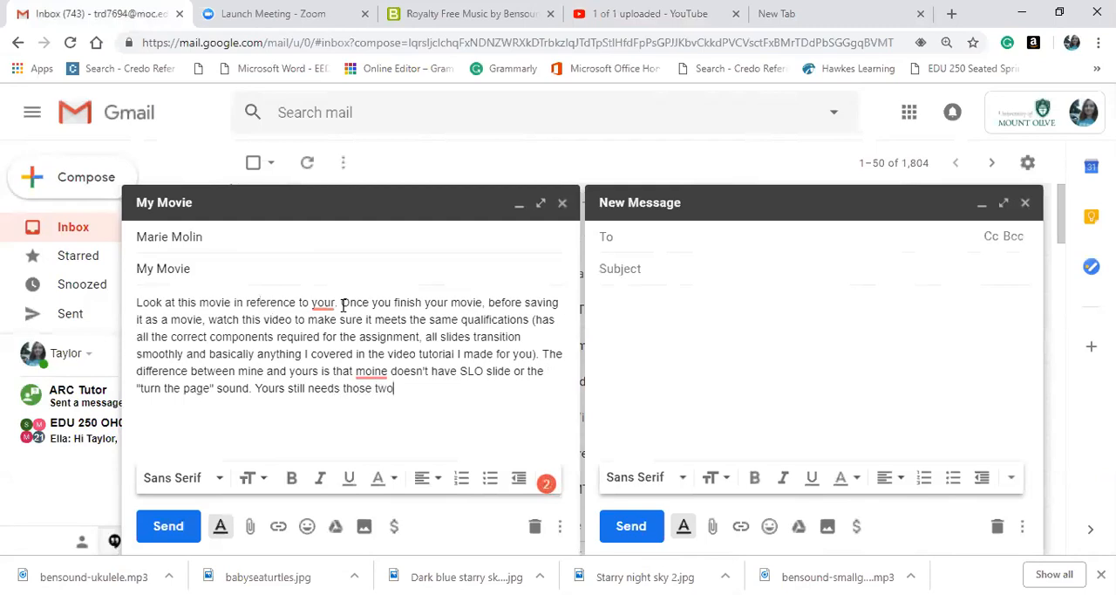
{"action": "type", "text": " components"}
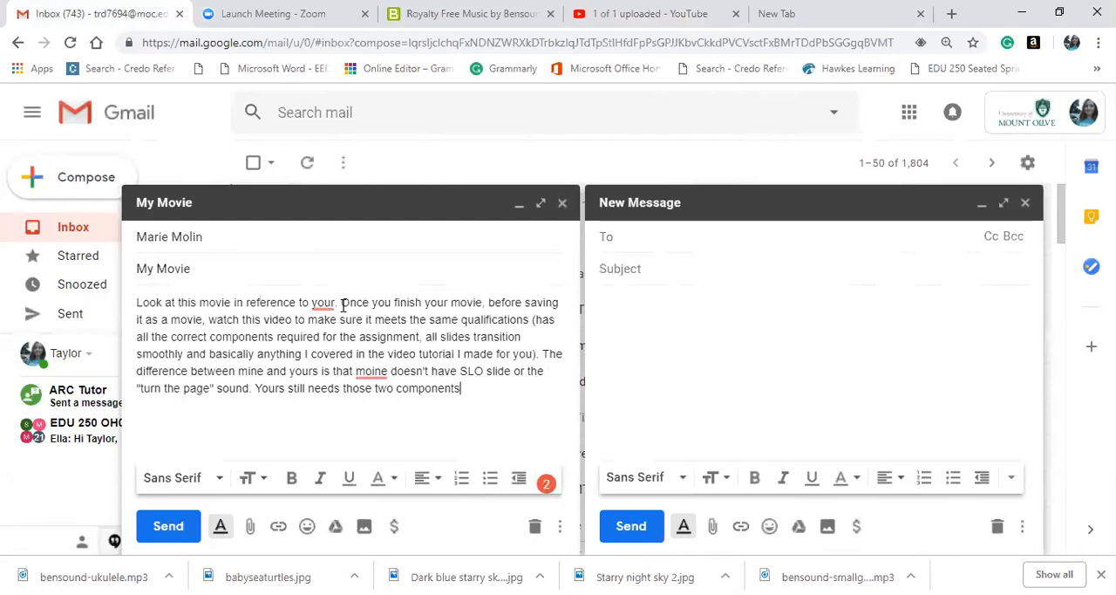
Correct "your" to "yours" and "moine" to "mine" in the message body with the Grammarly suggestions.
{"action": "mouse_move", "coordinate": [336, 302]}
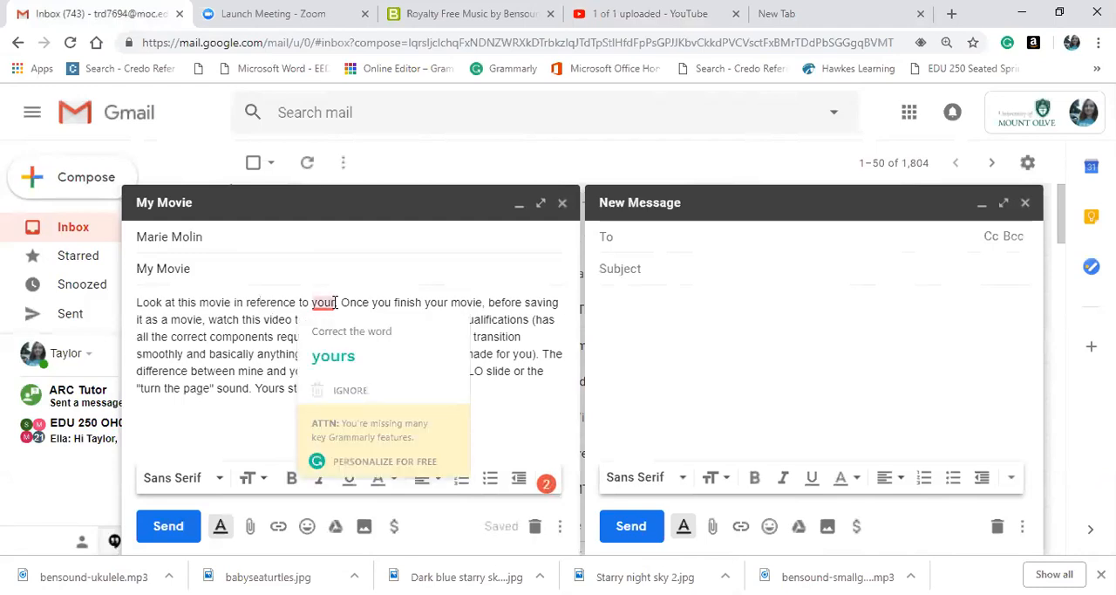
{"action": "left_click", "coordinate": [357, 354]}
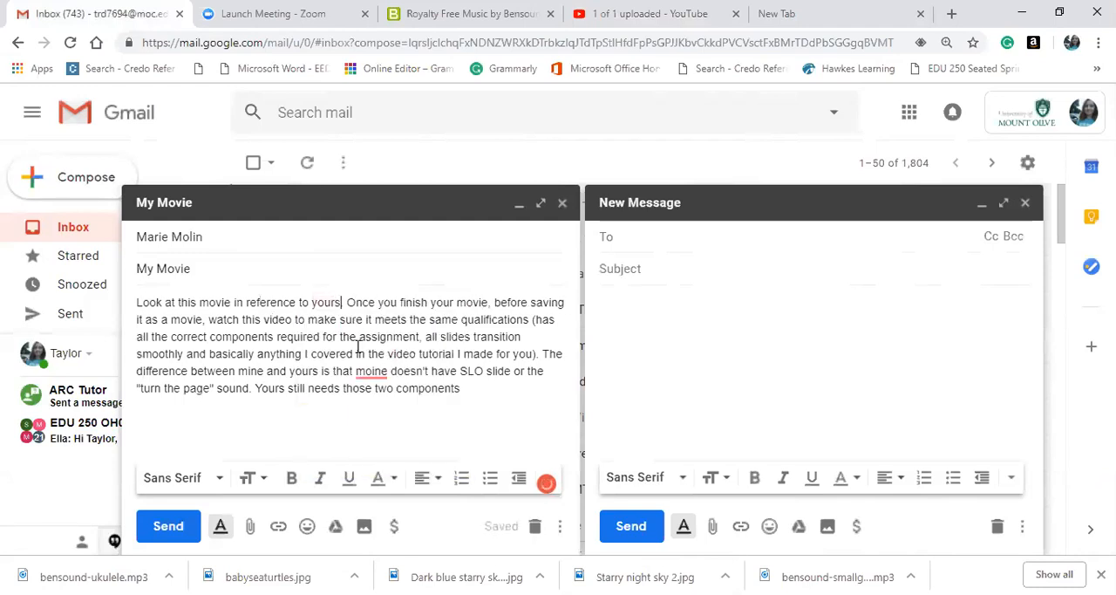
{"action": "mouse_move", "coordinate": [375, 376]}
{"action": "left_click", "coordinate": [380, 395]}
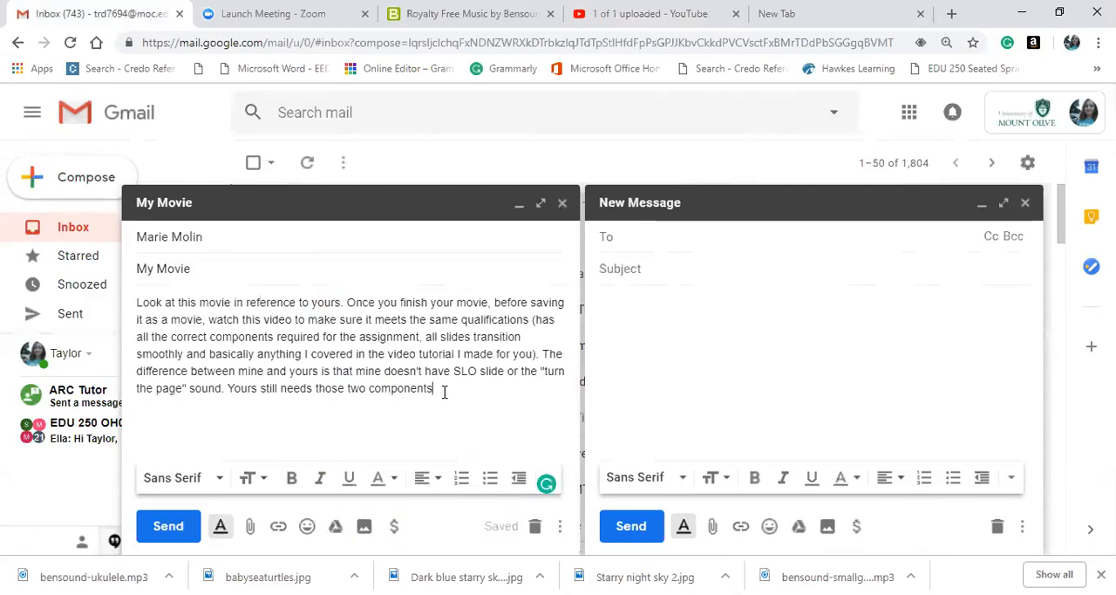
End the paragraph with a period and add the separate line "Also here is the link to the tutorial:" below it.
{"action": "type", "text": "."}
{"action": "key", "text": "Return"}
{"action": "key", "text": "Return"}
{"action": "type", "text": "Also"}
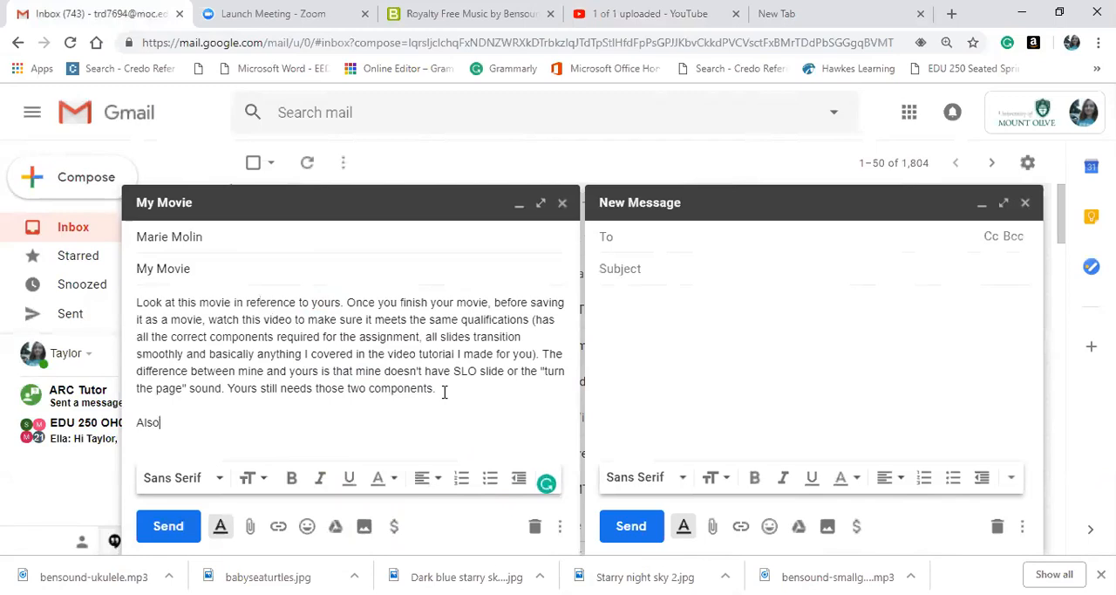
{"action": "type", "text": " here is the link to the tutorial"}
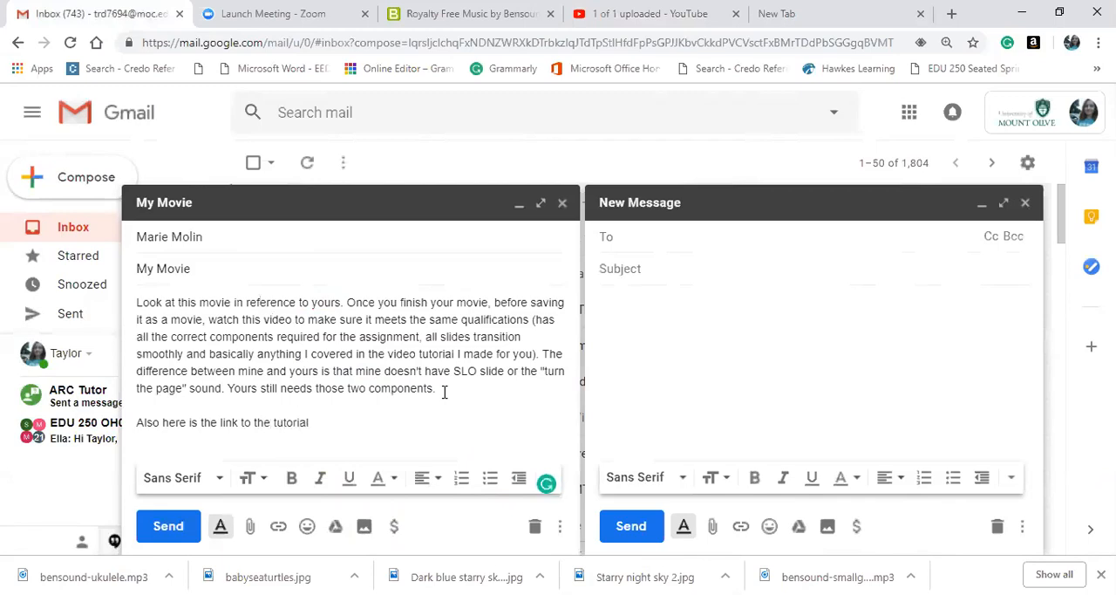
{"action": "type", "text": ":"}
{"action": "key", "text": "Return"}
Insert the line "Link to my finished movie:" directly below the first paragraph of the message.
{"action": "left_click", "coordinate": [444, 392]}
{"action": "key", "text": "Return"}
{"action": "type", "text": "Link to my m"}
{"action": "key", "text": "BackSpace"}
{"action": "type", "text": "finished movie:"}
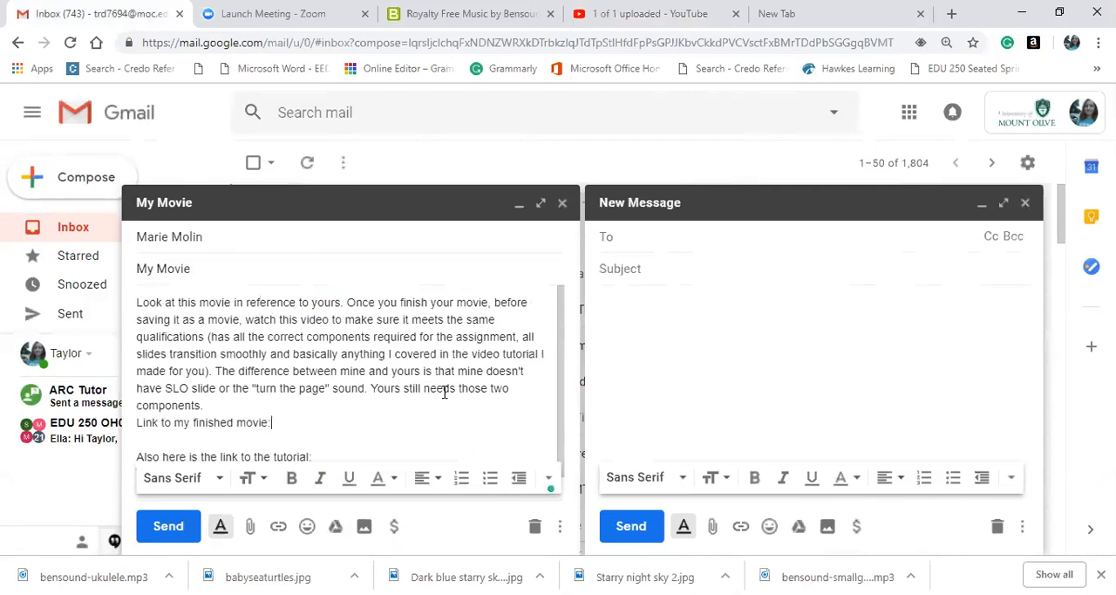
Paste the copied YouTube link under the "Link to my finished movie:" line and close the empty second message.
{"action": "key", "text": "Return"}
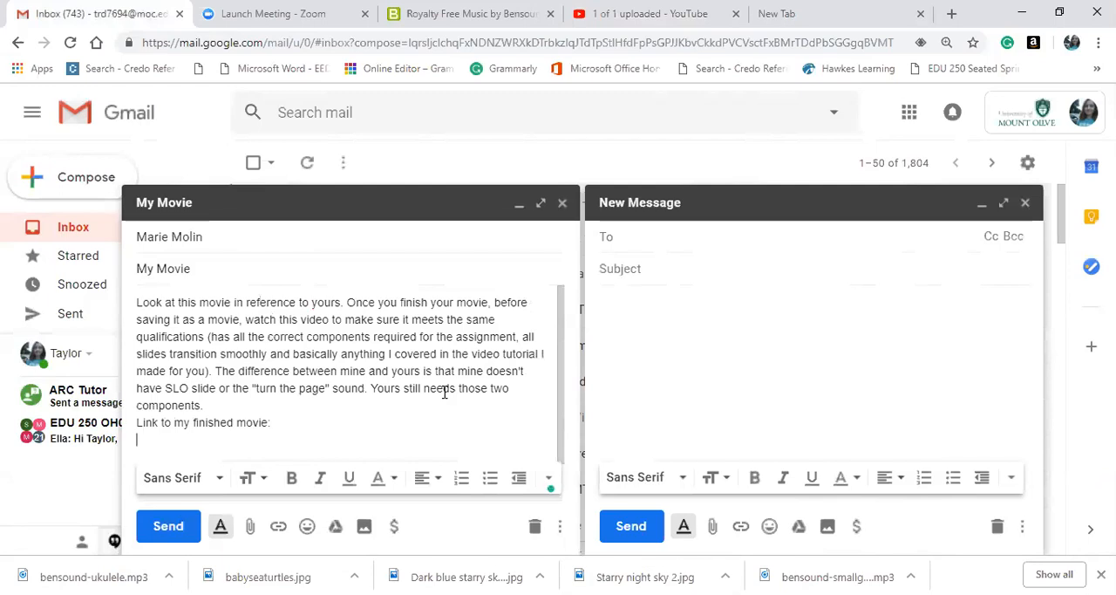
{"action": "right_click", "coordinate": [155, 437]}
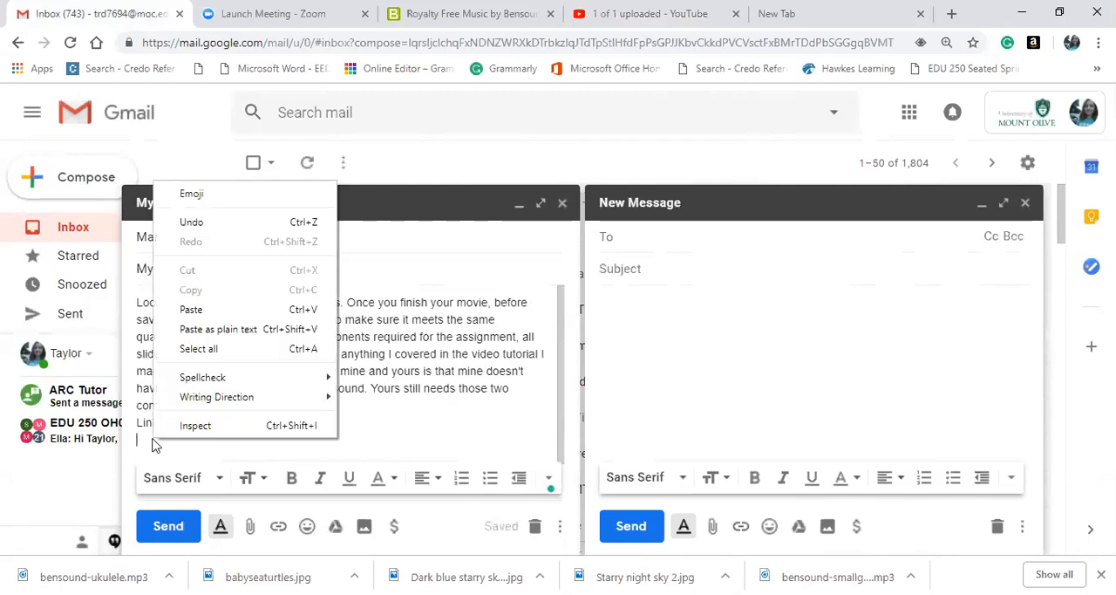
{"action": "left_click", "coordinate": [193, 309]}
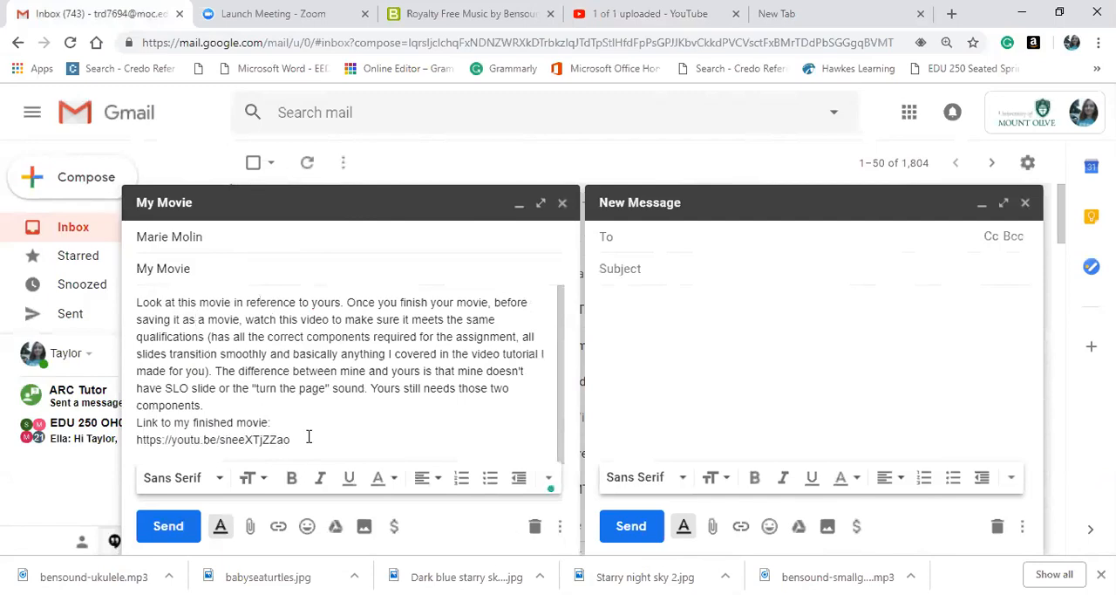
{"action": "scroll", "coordinate": [515, 395], "scroll_direction": "down", "scroll_amount": 1}
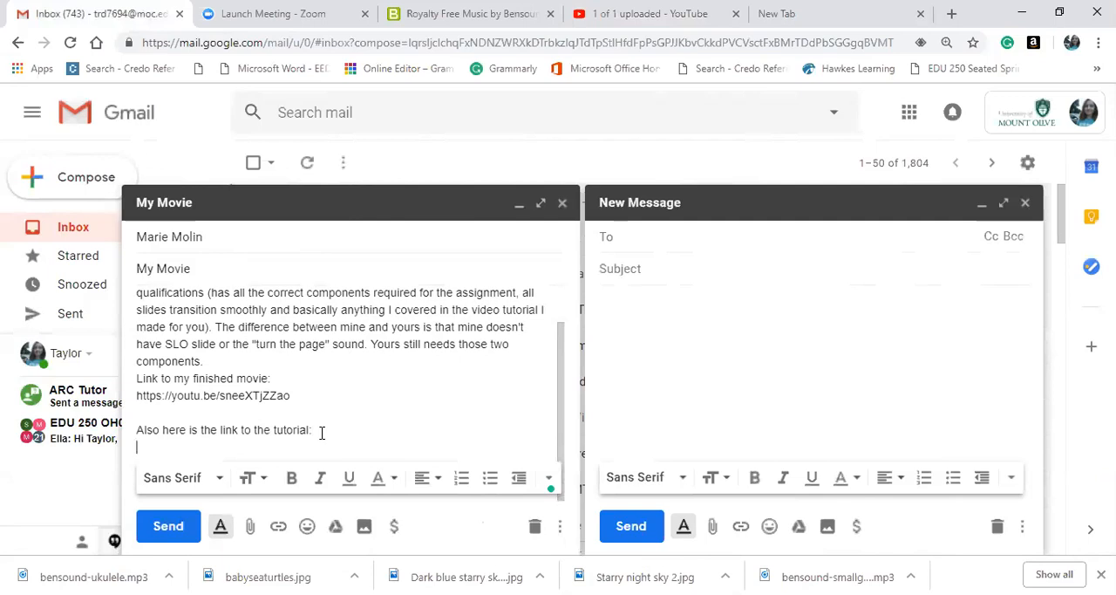
{"action": "left_click", "coordinate": [1025, 202]}
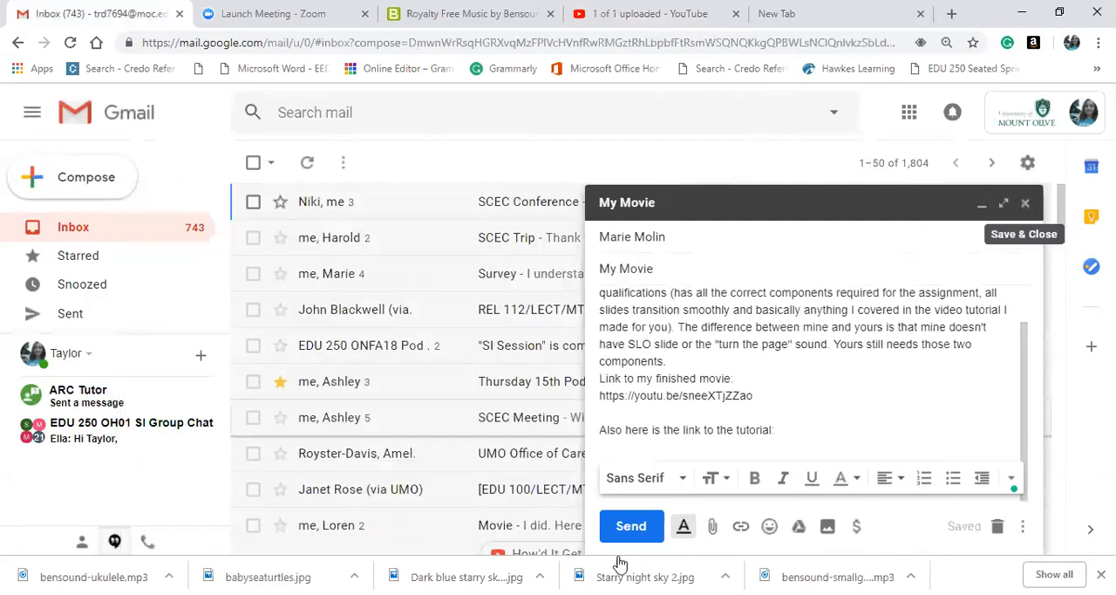